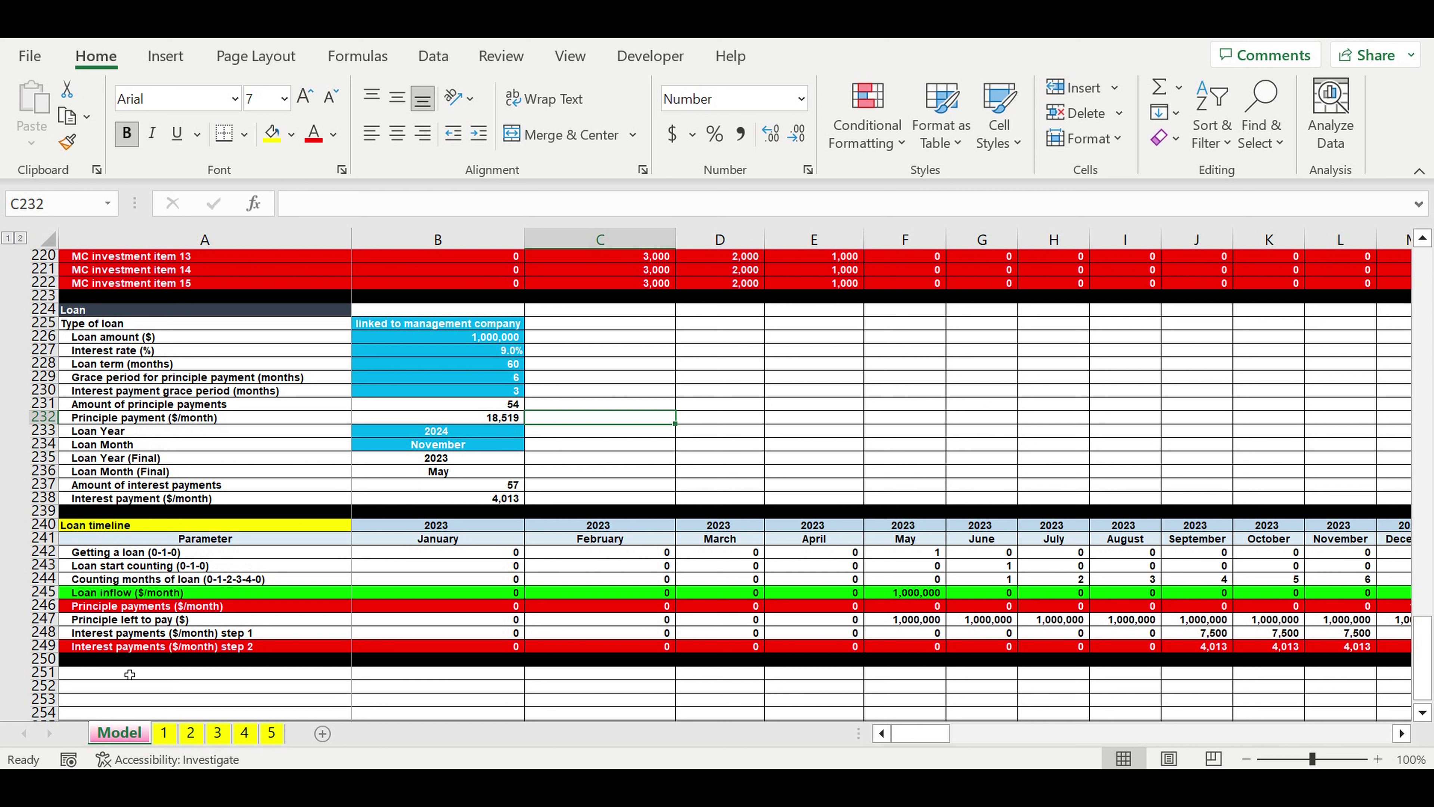
Step: Look through numbered sheets 1 to 5 of the workbook and return to the Model sheet
left_click(116, 693)
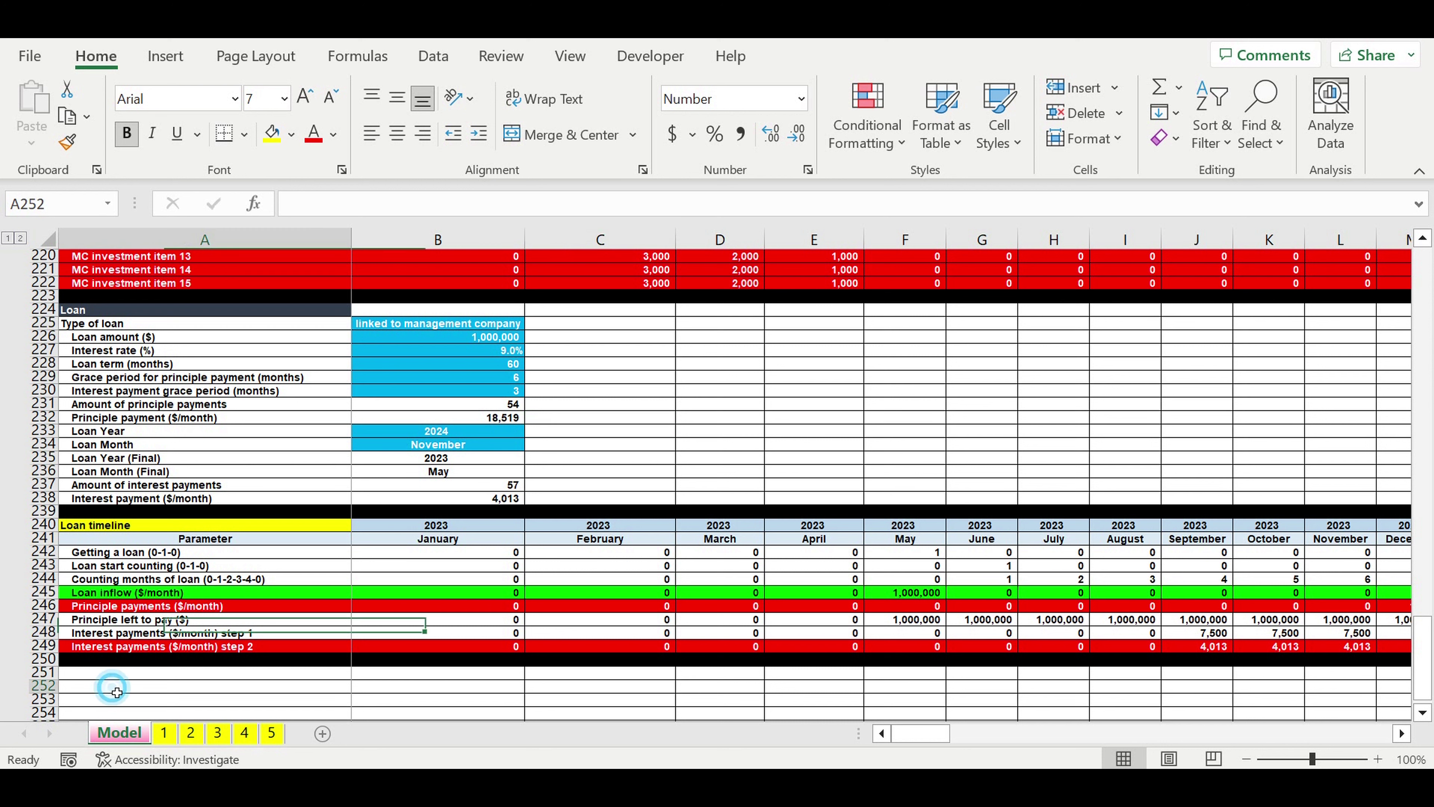
left_click(167, 734)
left_click(190, 735, "ctrl")
left_click(220, 740)
left_click(244, 734)
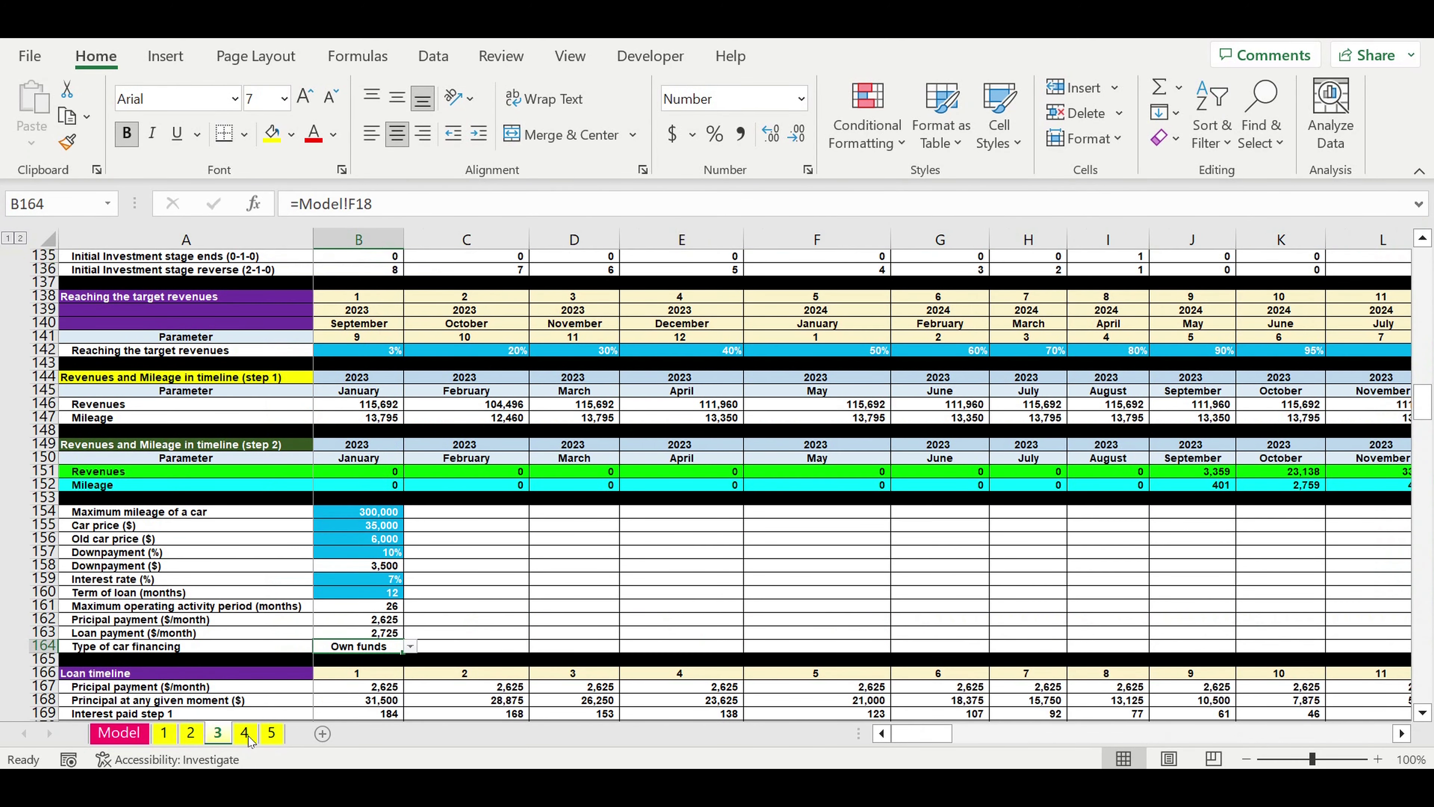
left_click(273, 737, "ctrl")
left_click(274, 735)
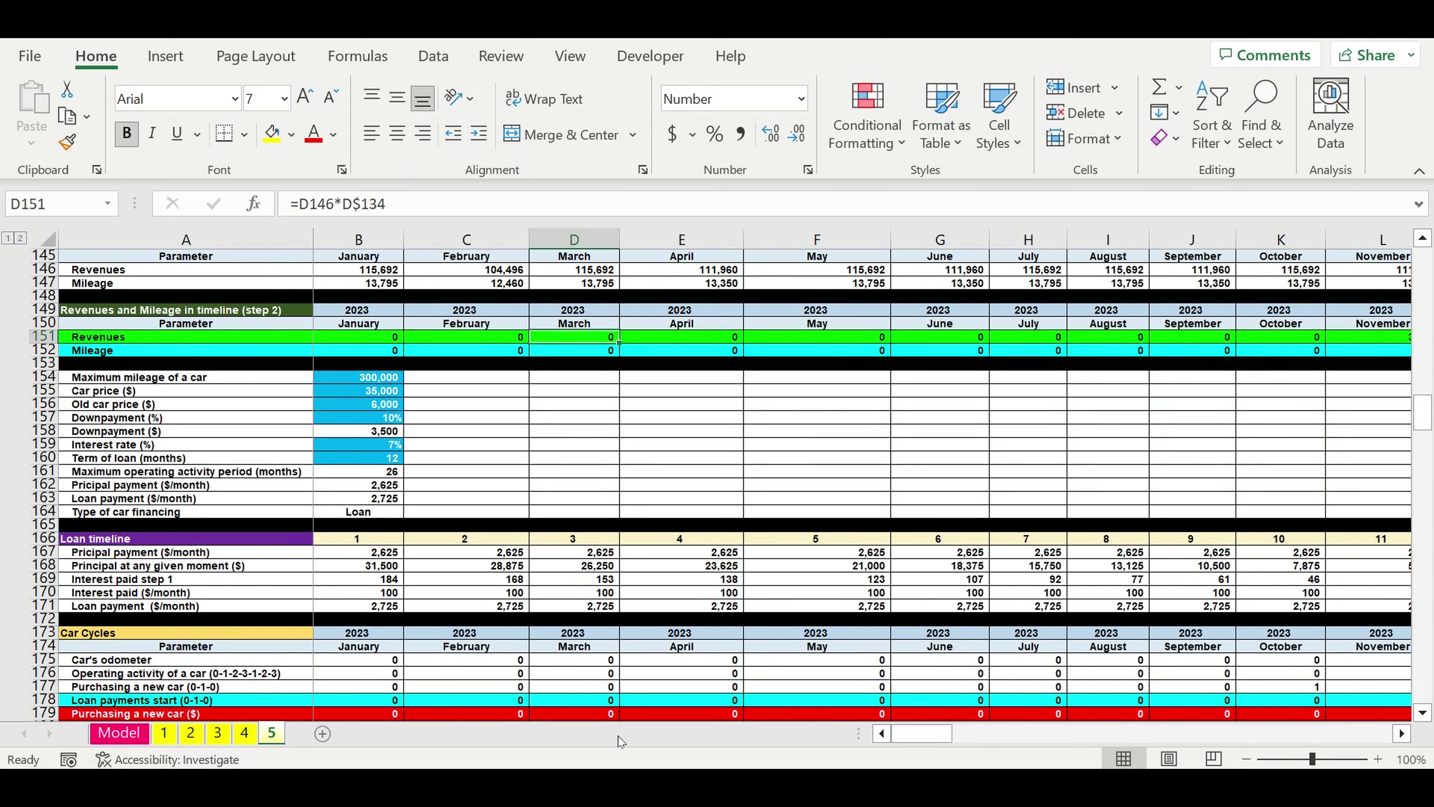
left_click(164, 733)
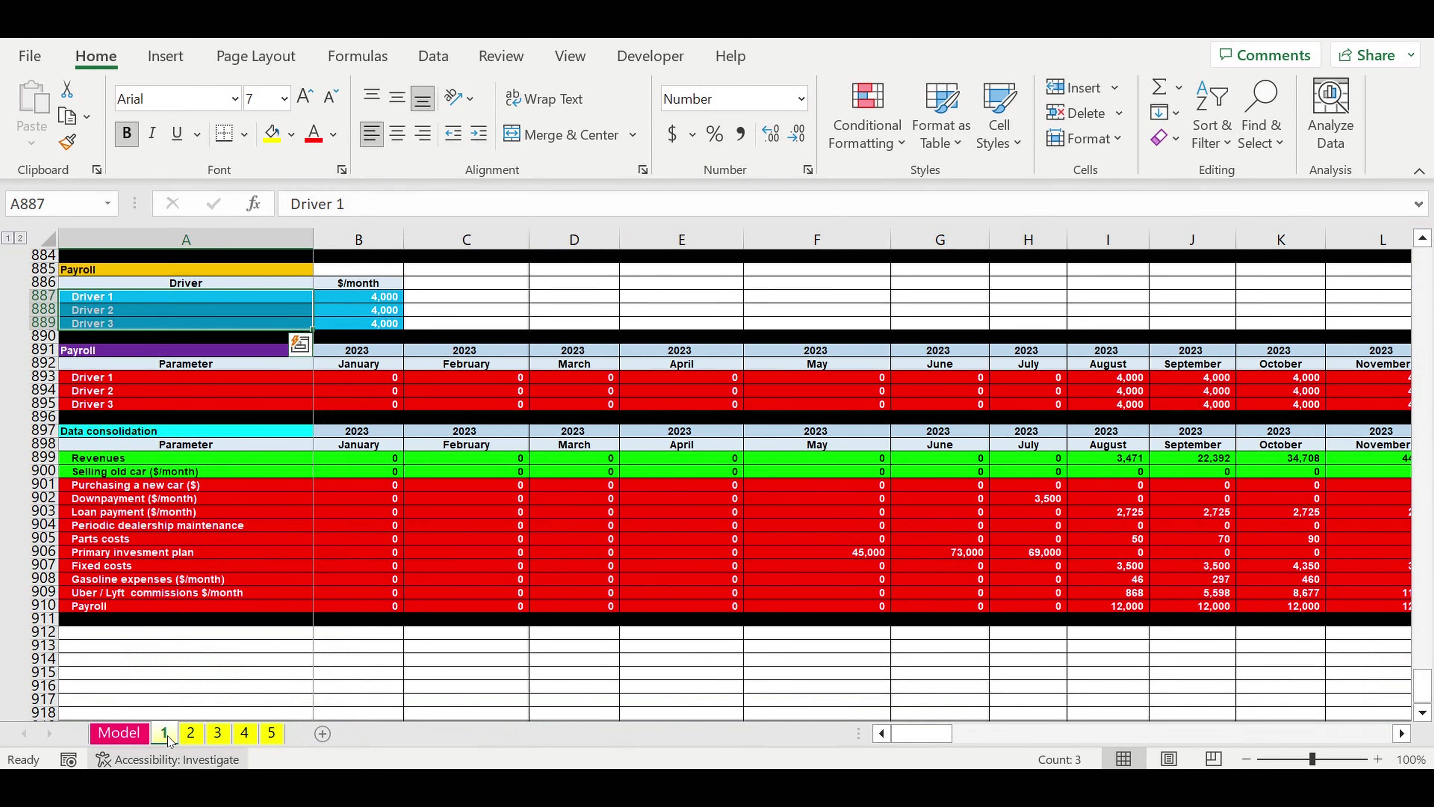
left_click(135, 736)
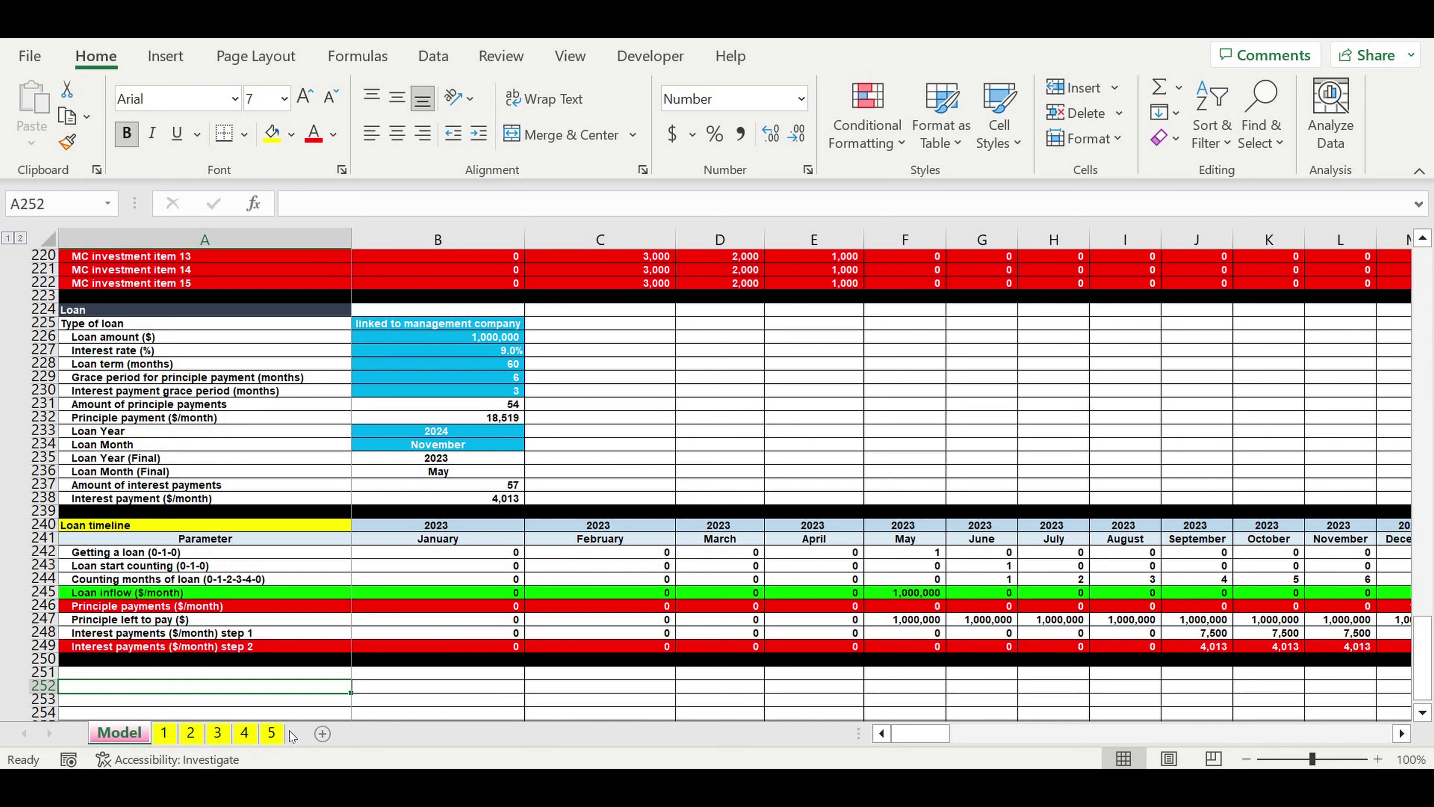
Step: On sheet 1, examine the Trips types table's trip names and Mileage of a trip column
left_click(165, 733)
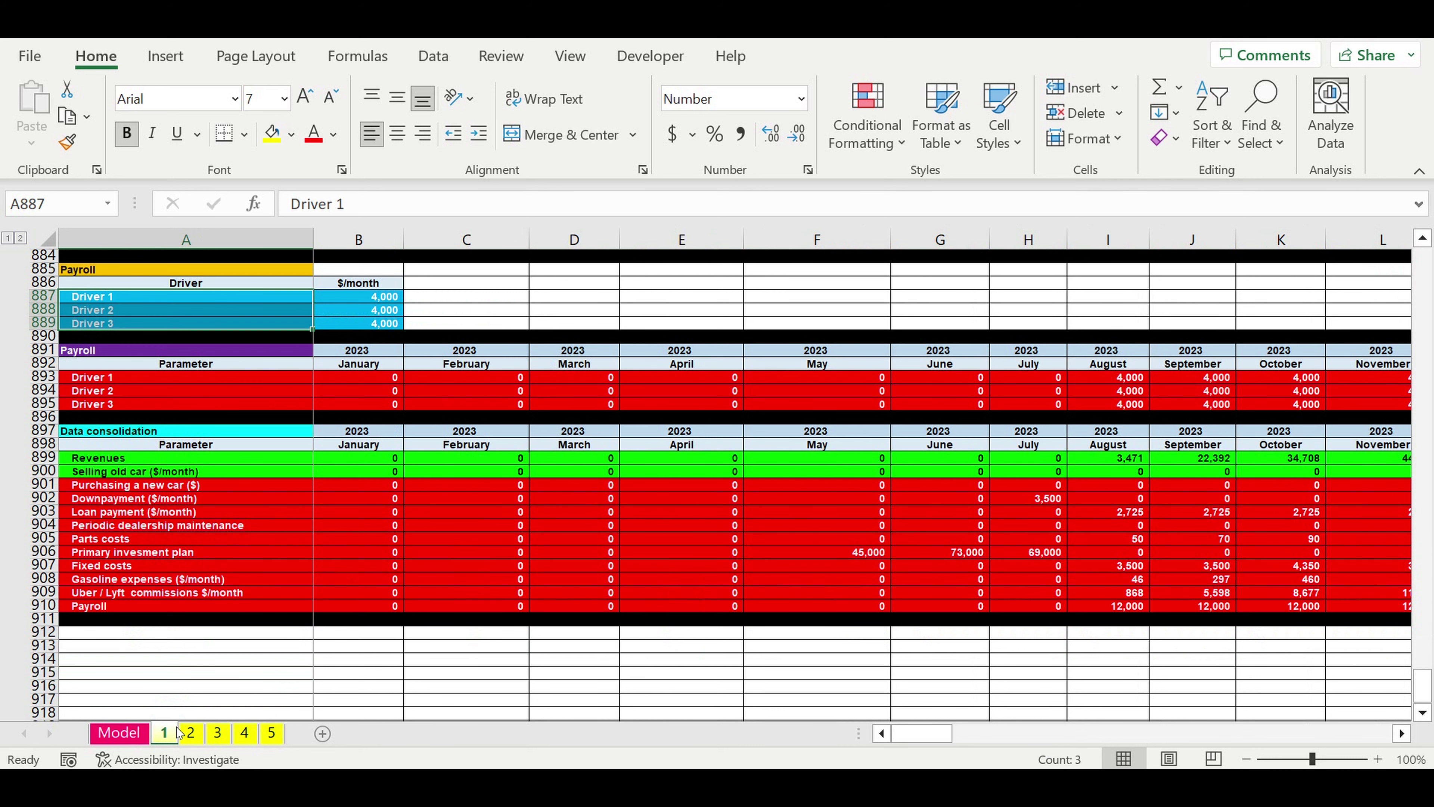
left_click_drag(1425, 686, 1423, 264)
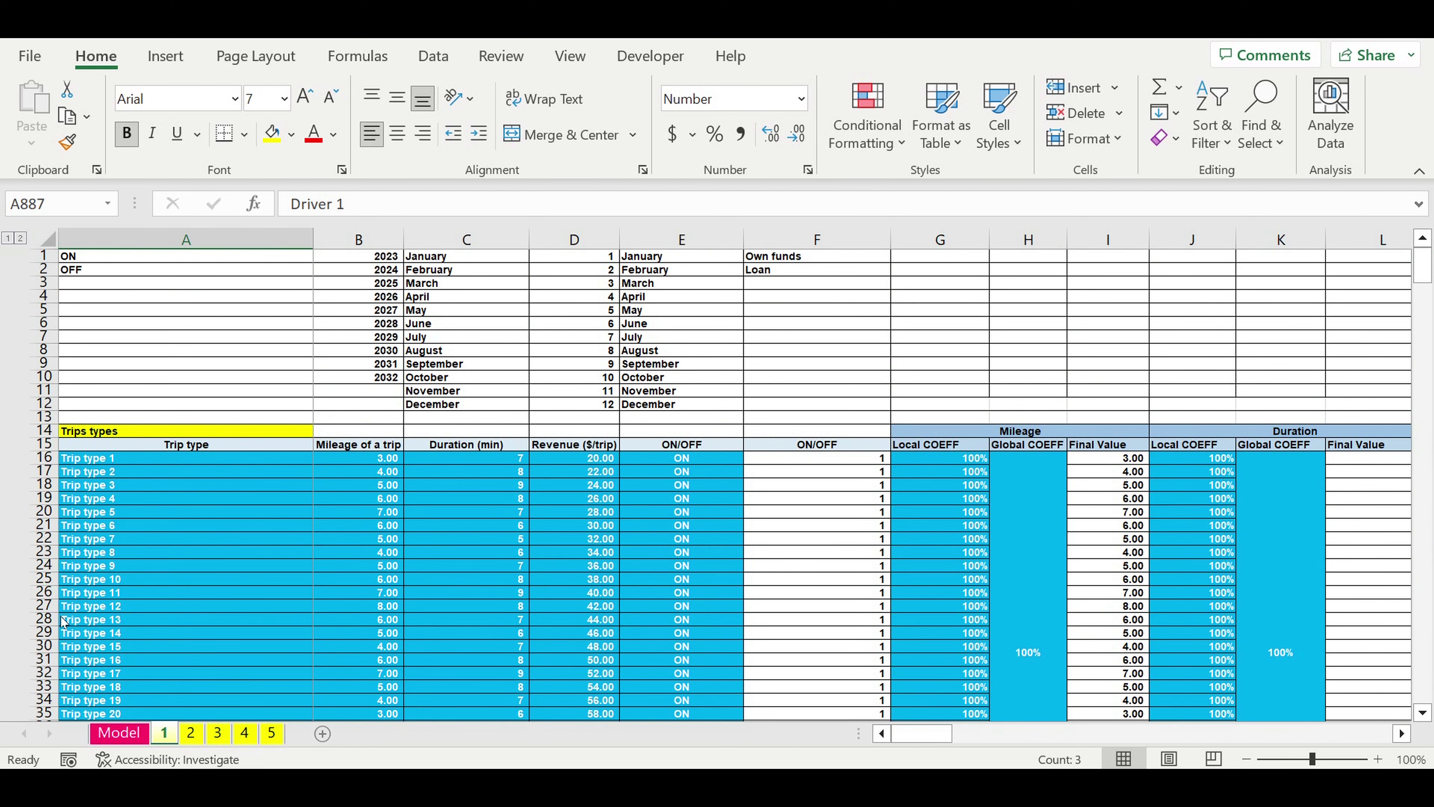
left_click(222, 523)
left_click_drag(221, 459, 596, 662)
left_click(170, 526)
scroll(163, 508, "down", 1)
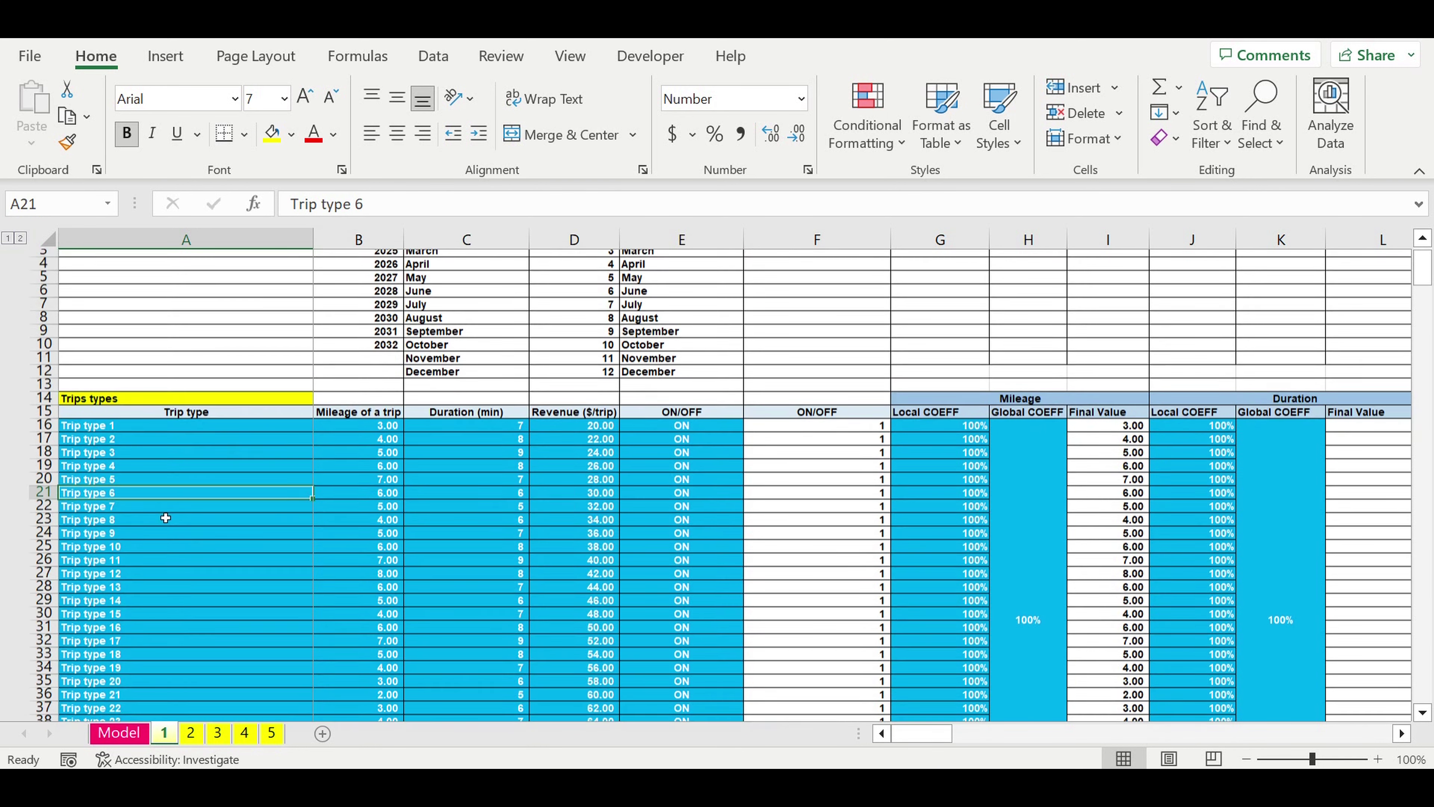
left_click_drag(157, 418, 223, 634)
left_click_drag(373, 420, 376, 647)
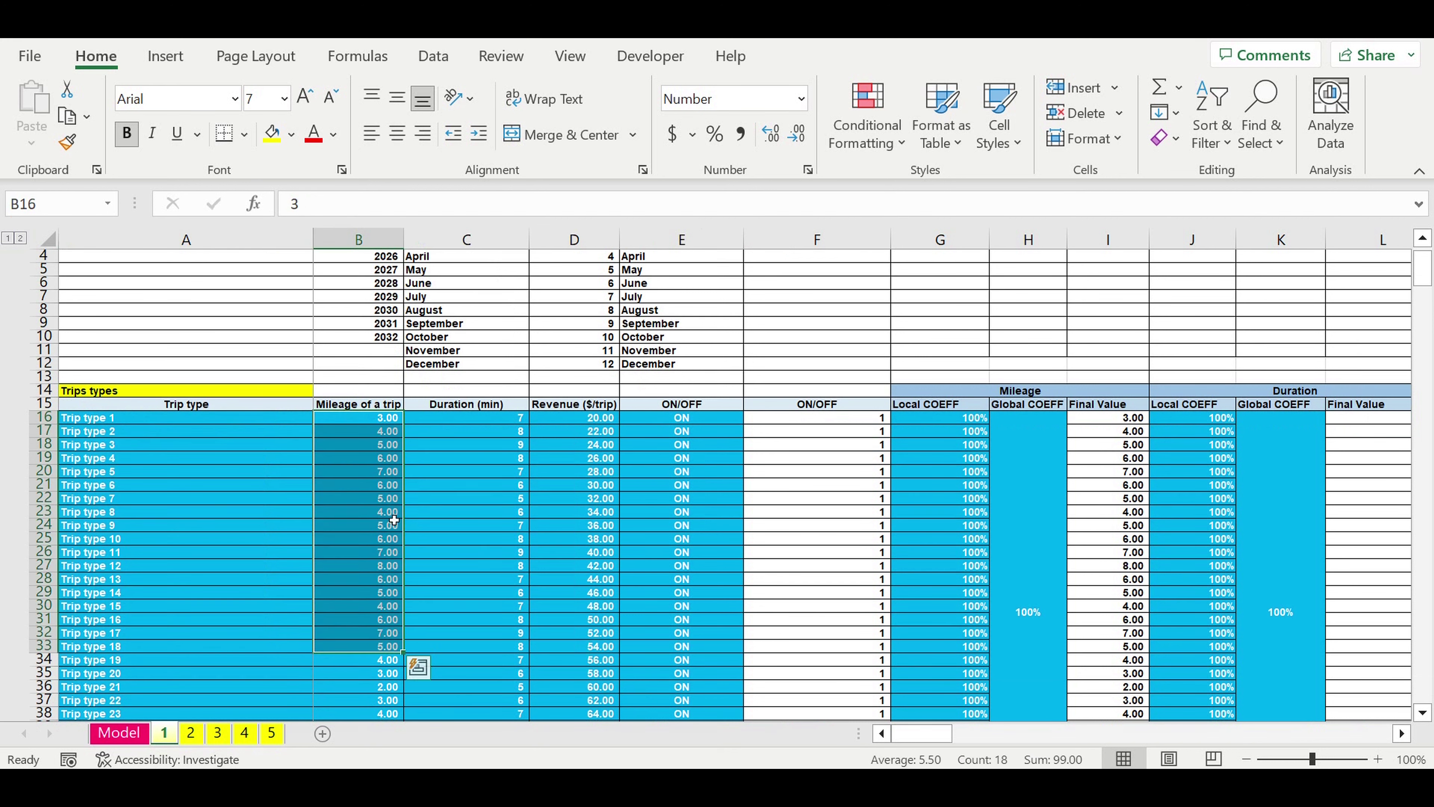
Step: Examine the Duration, Revenue ($/trip) and ON/OFF inputs for the listed trip types
left_click(97, 419)
left_click_drag(104, 494, 226, 635)
left_click_drag(486, 422, 510, 644)
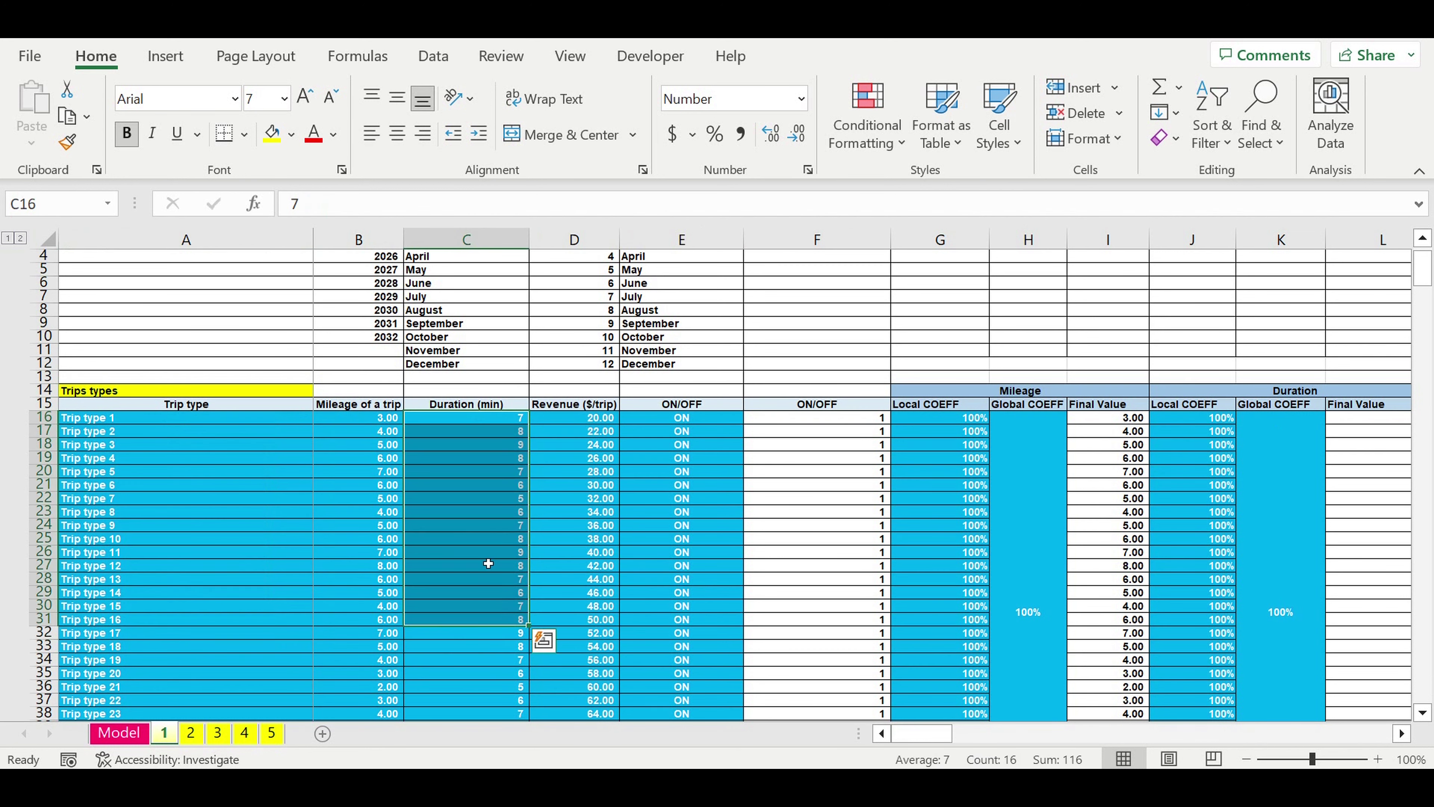
left_click(565, 418)
left_click_drag(576, 493, 570, 647)
left_click_drag(683, 420, 686, 631)
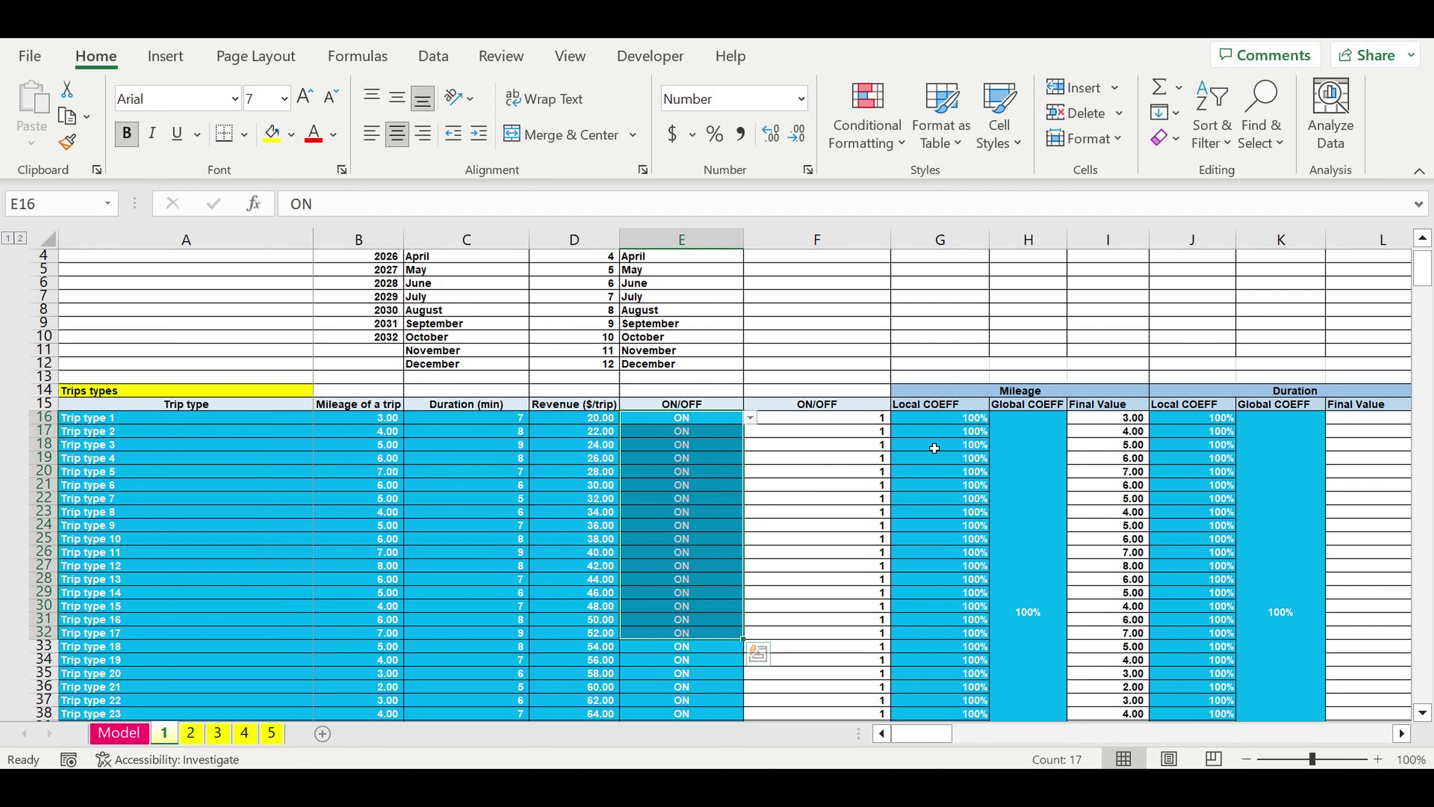
Step: Examine the local and global coefficient columns for Mileage, Duration and Revenues in the Trips types table
scroll(935, 441, "down", 2)
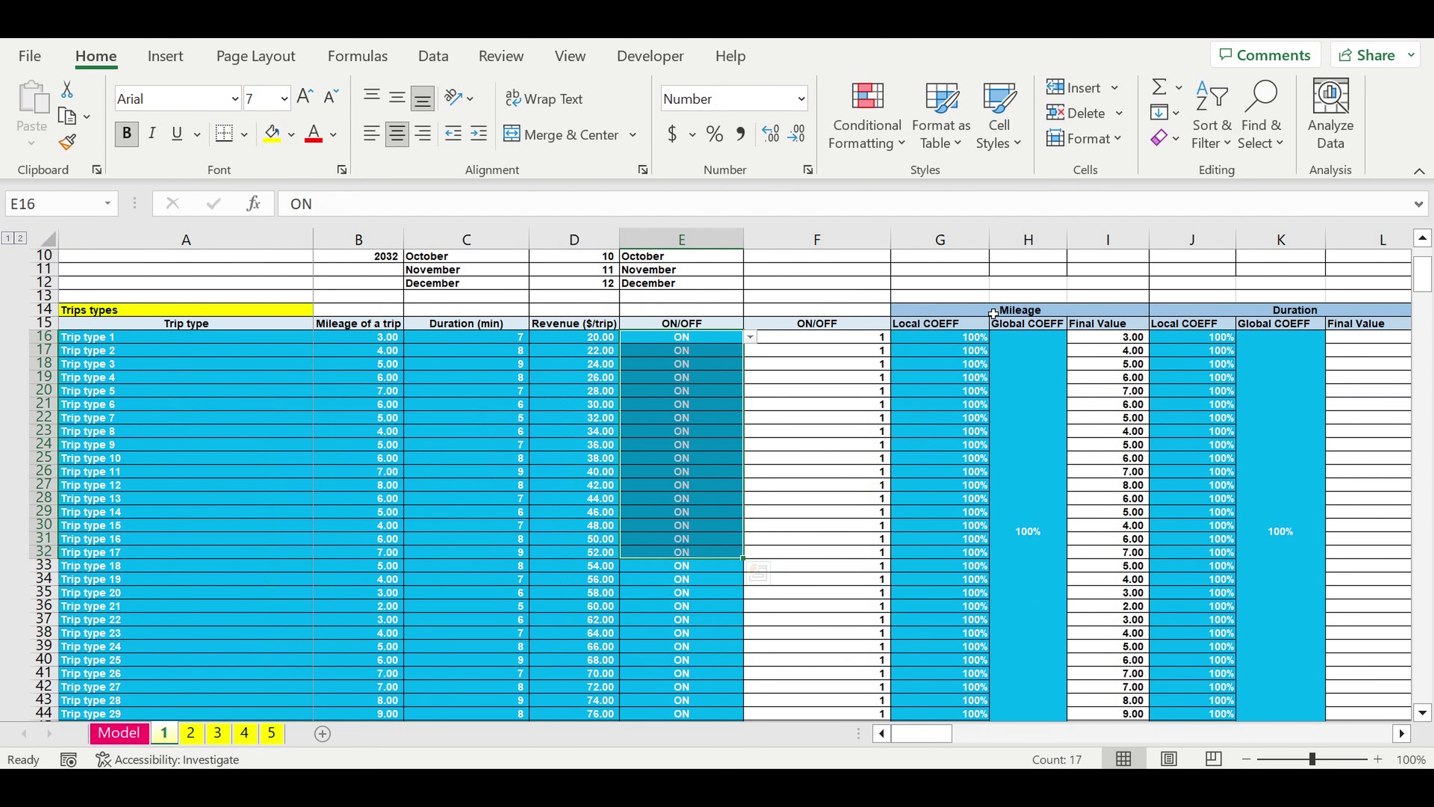
left_click_drag(992, 313, 1040, 434)
left_click(1033, 430)
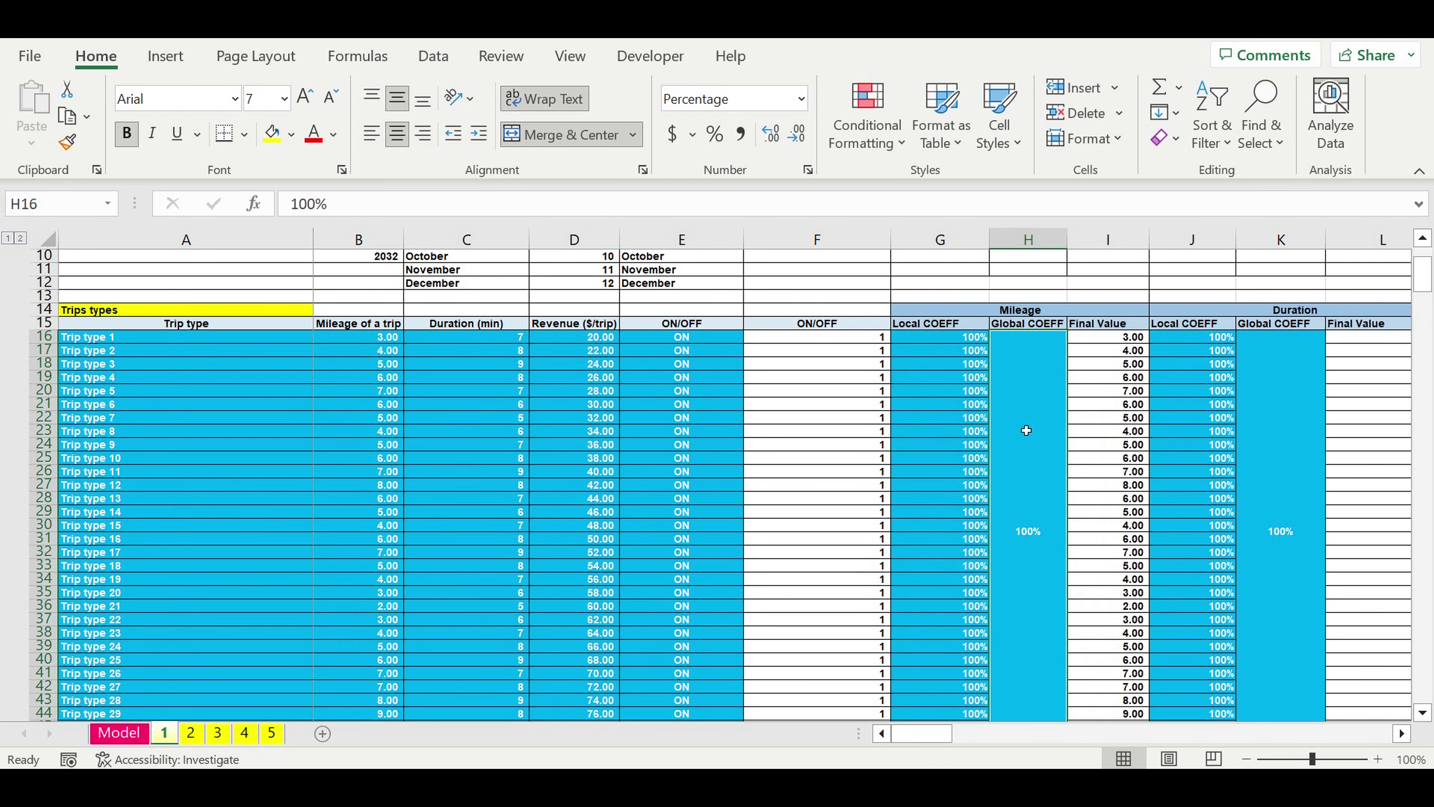
left_click_drag(945, 332, 960, 552)
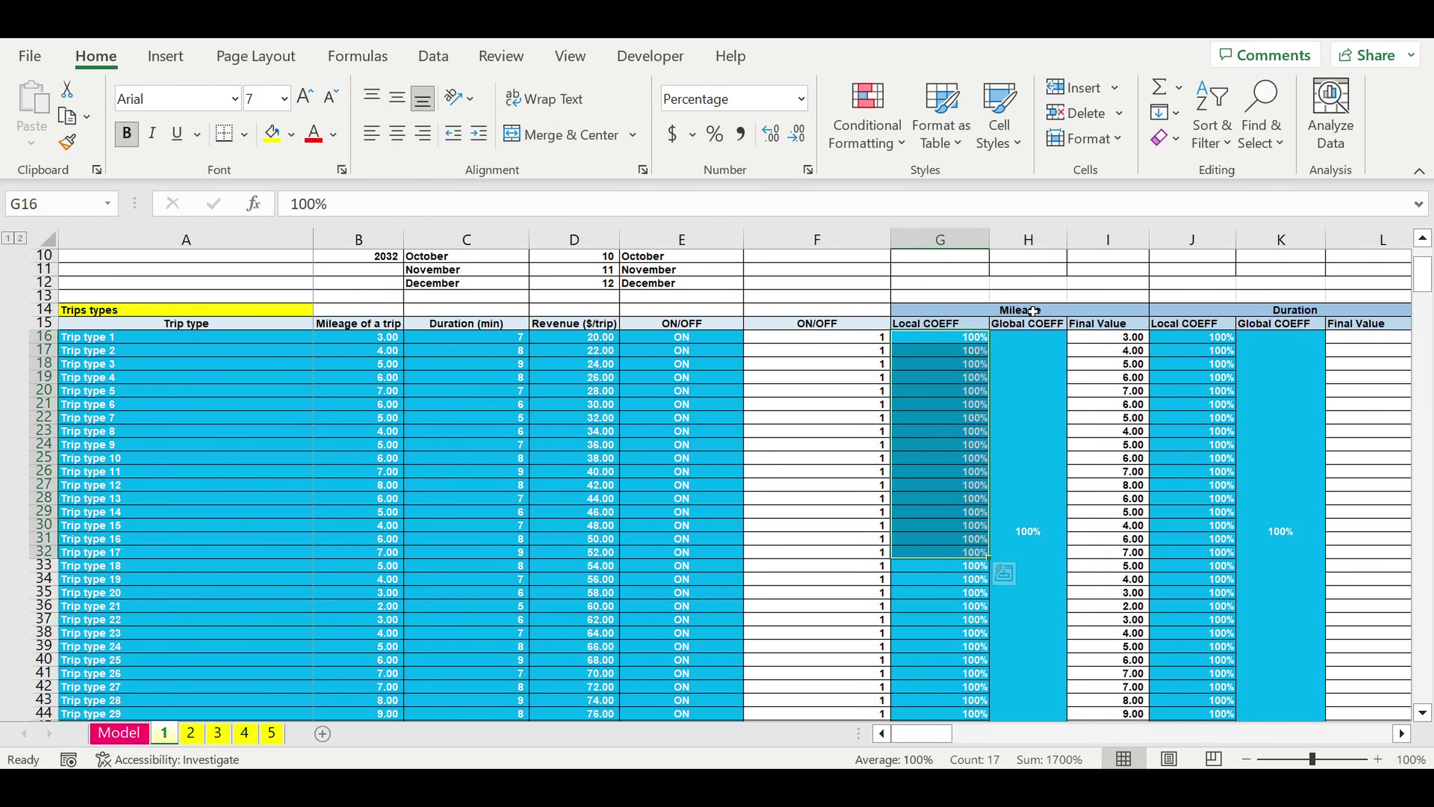
left_click_drag(1283, 316, 1344, 533)
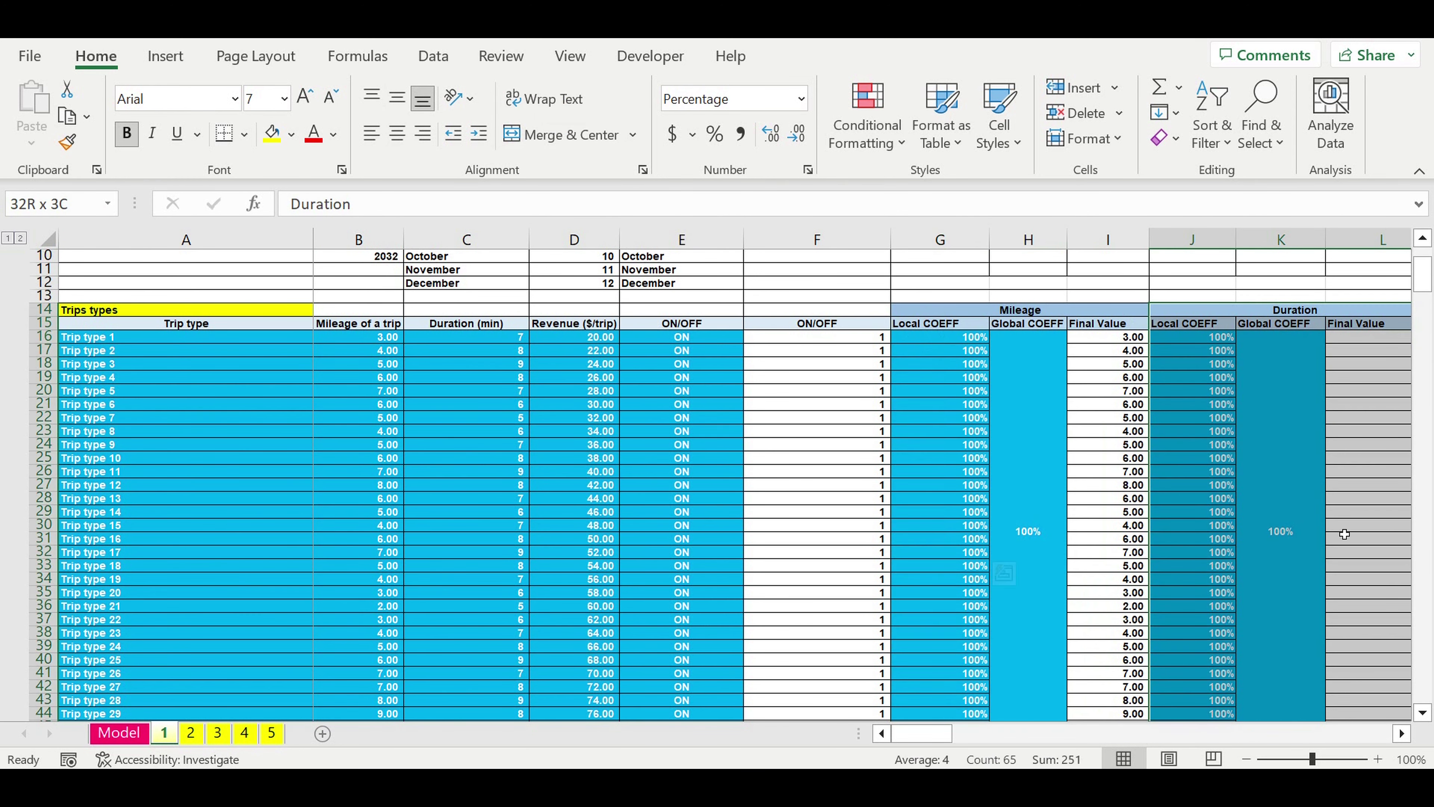
left_click(1401, 735)
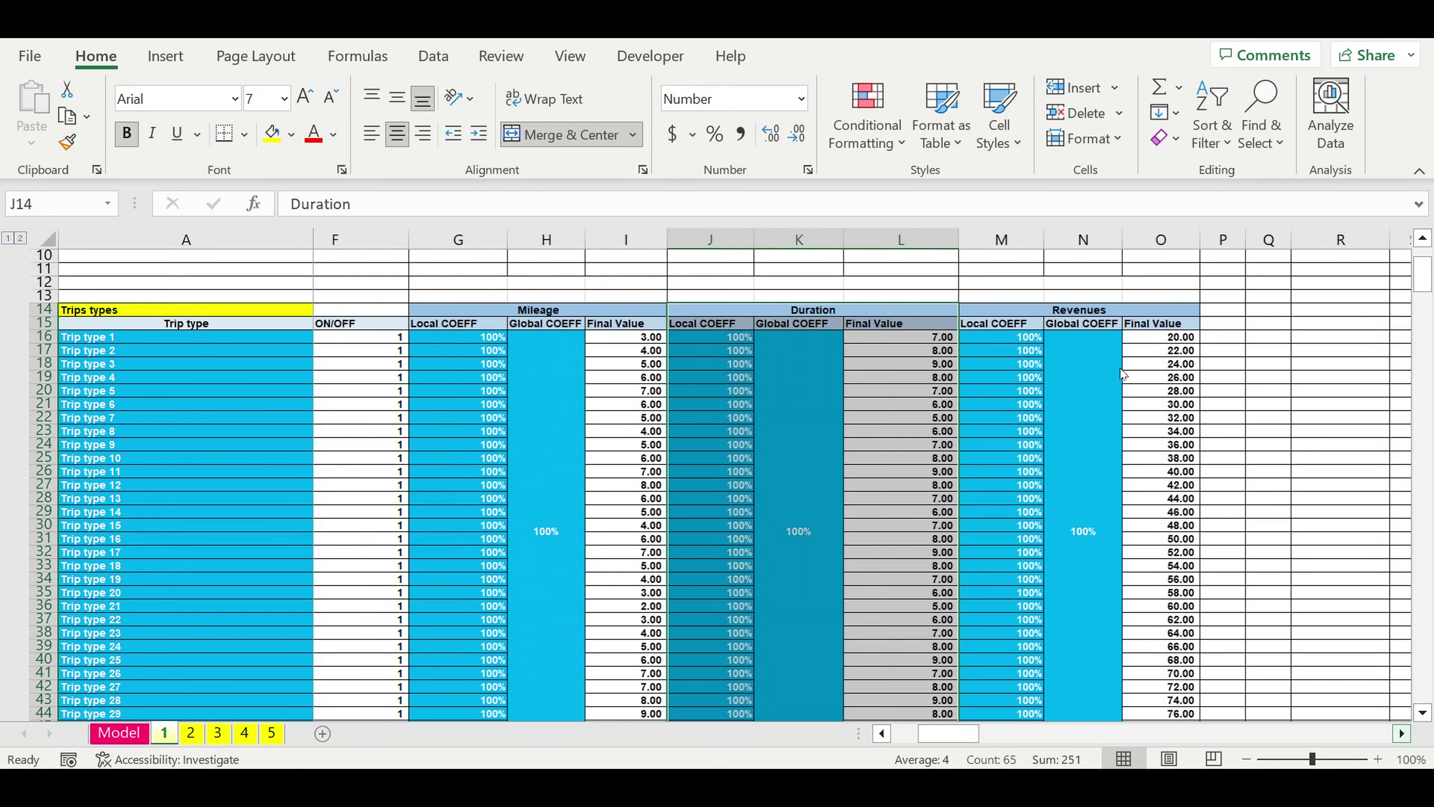
left_click_drag(919, 308, 1072, 452)
left_click(1215, 451)
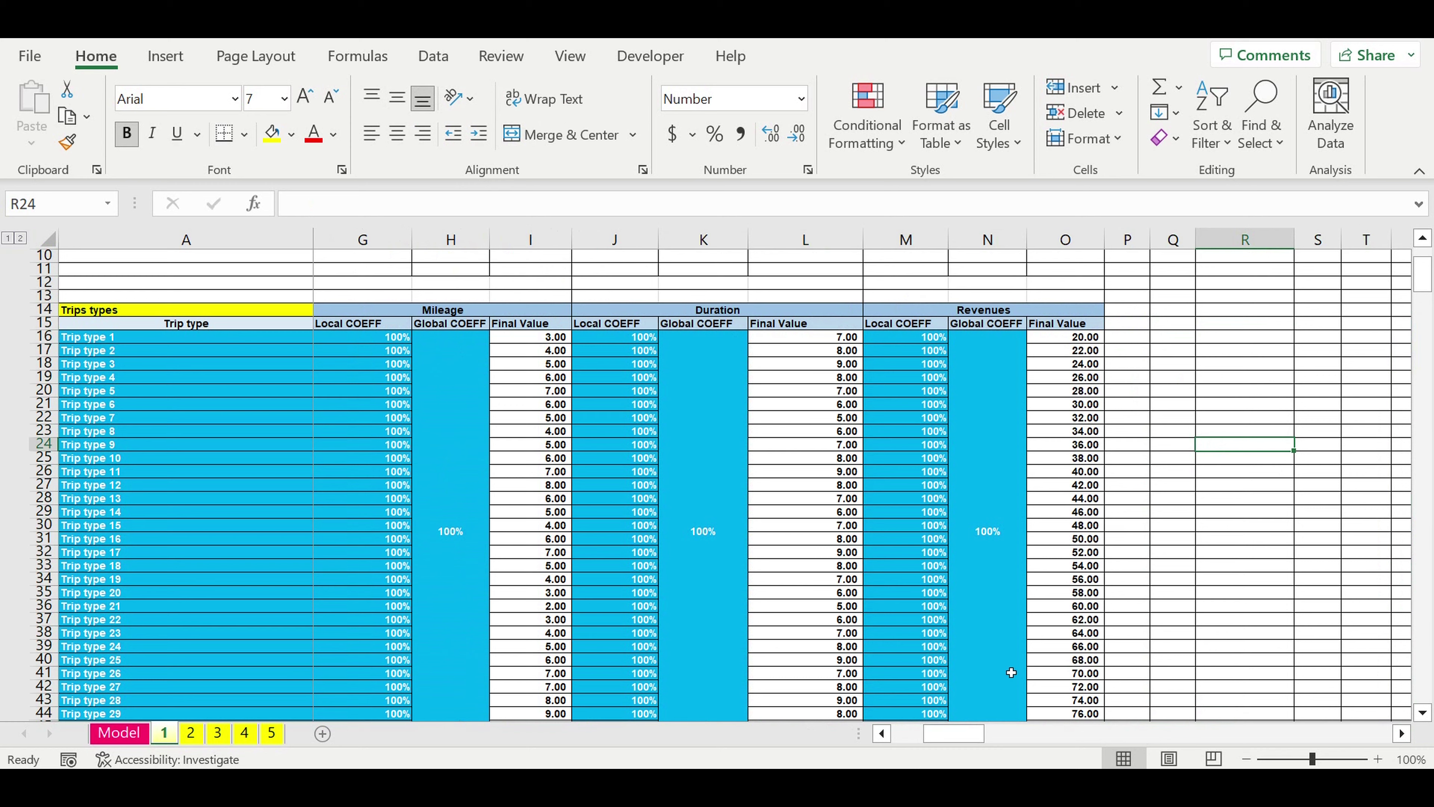
left_click_drag(942, 743, 903, 743)
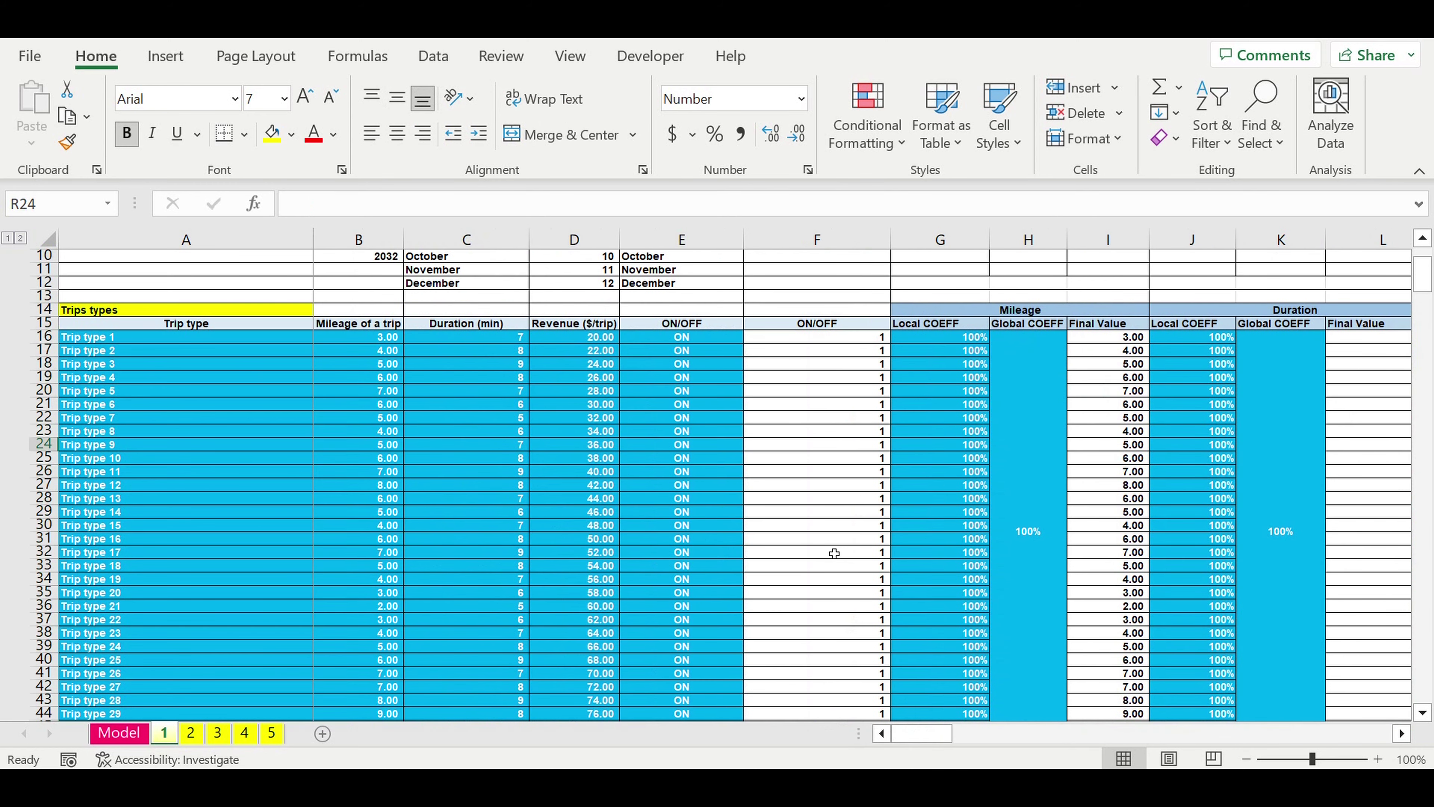
Step: Examine the Monday table's trip types, Amount of trips, LOCAL COEFF and ON/OFF columns
scroll(840, 559, "down", 7)
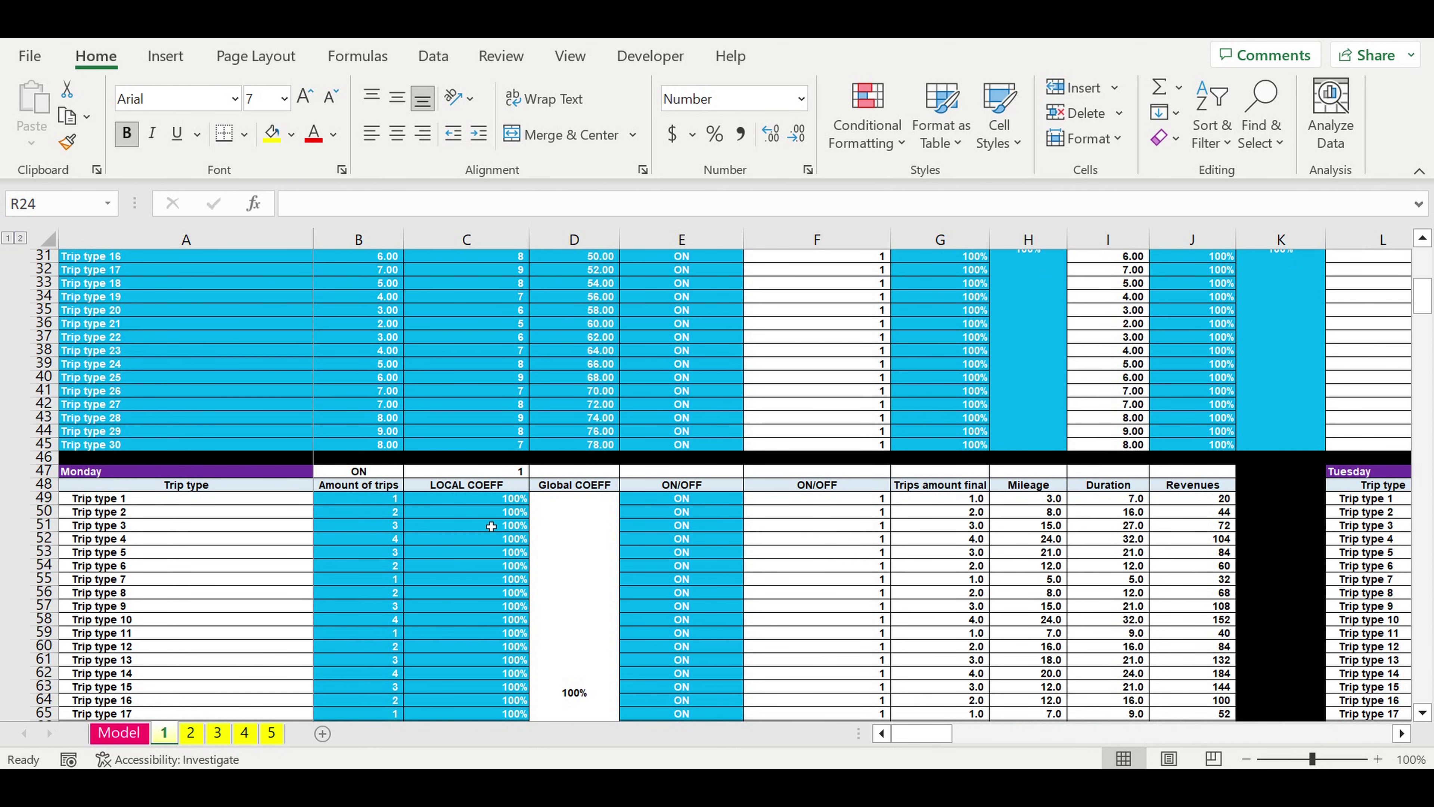
scroll(497, 522, "down", 2)
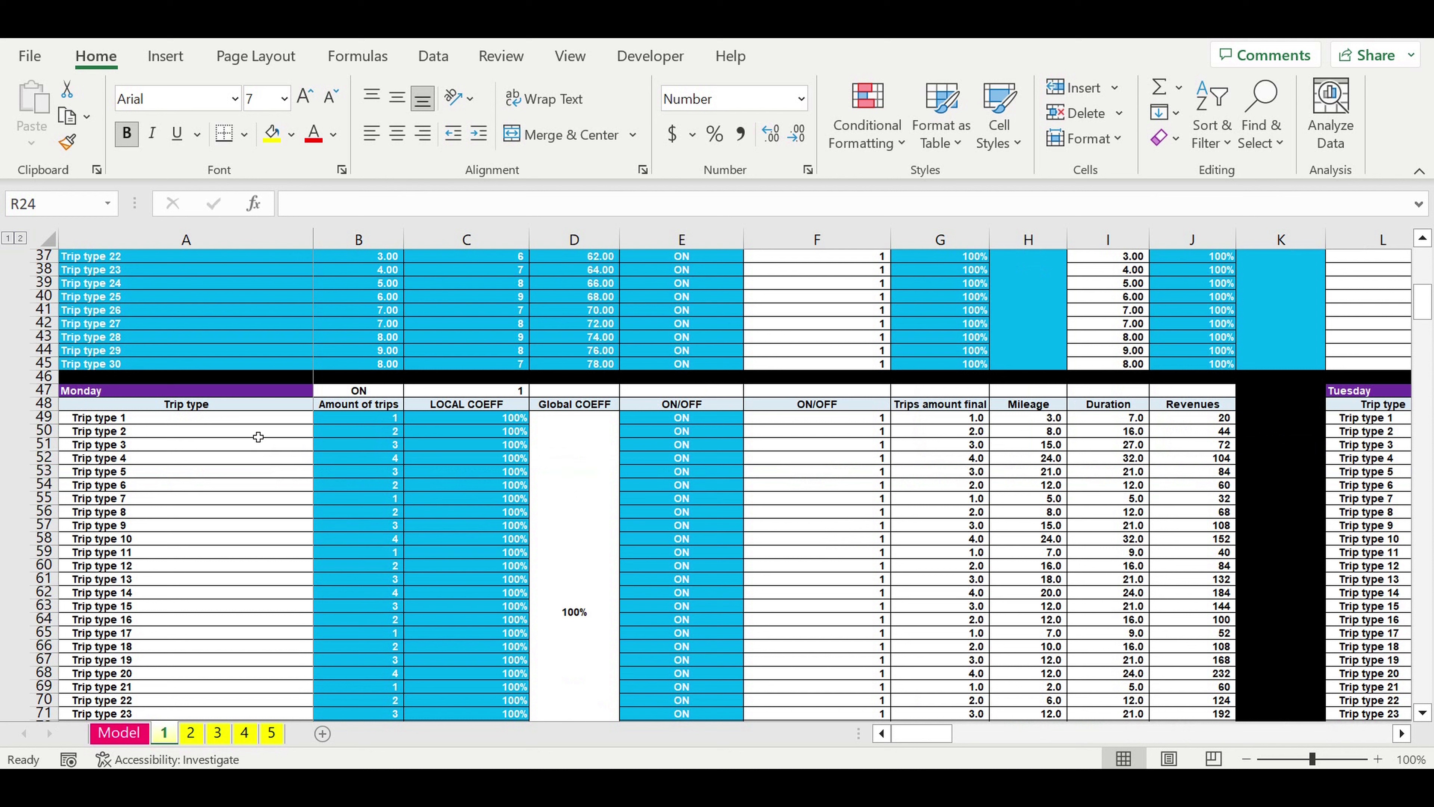
left_click(232, 393)
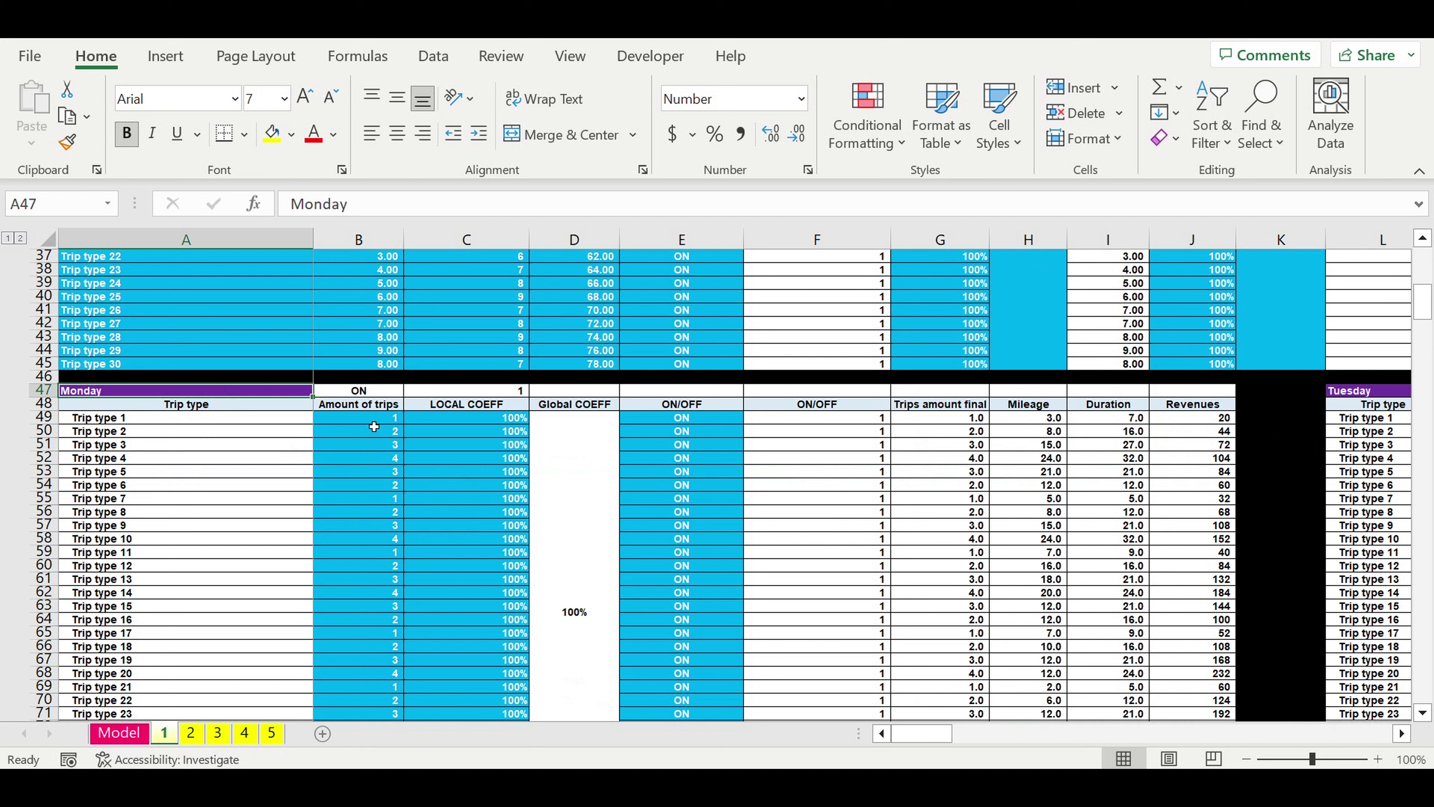
left_click_drag(374, 419, 375, 699)
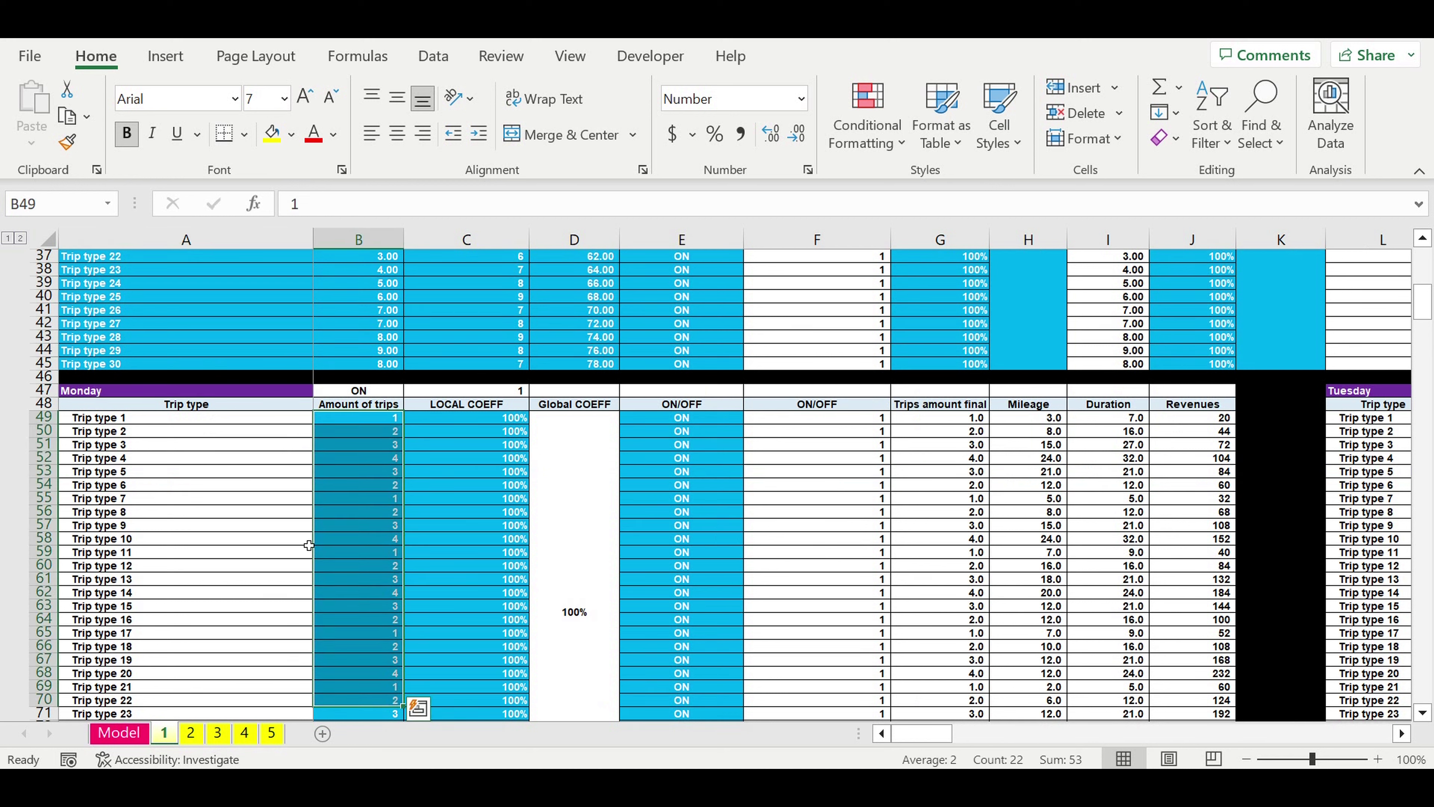
left_click_drag(362, 419, 370, 620)
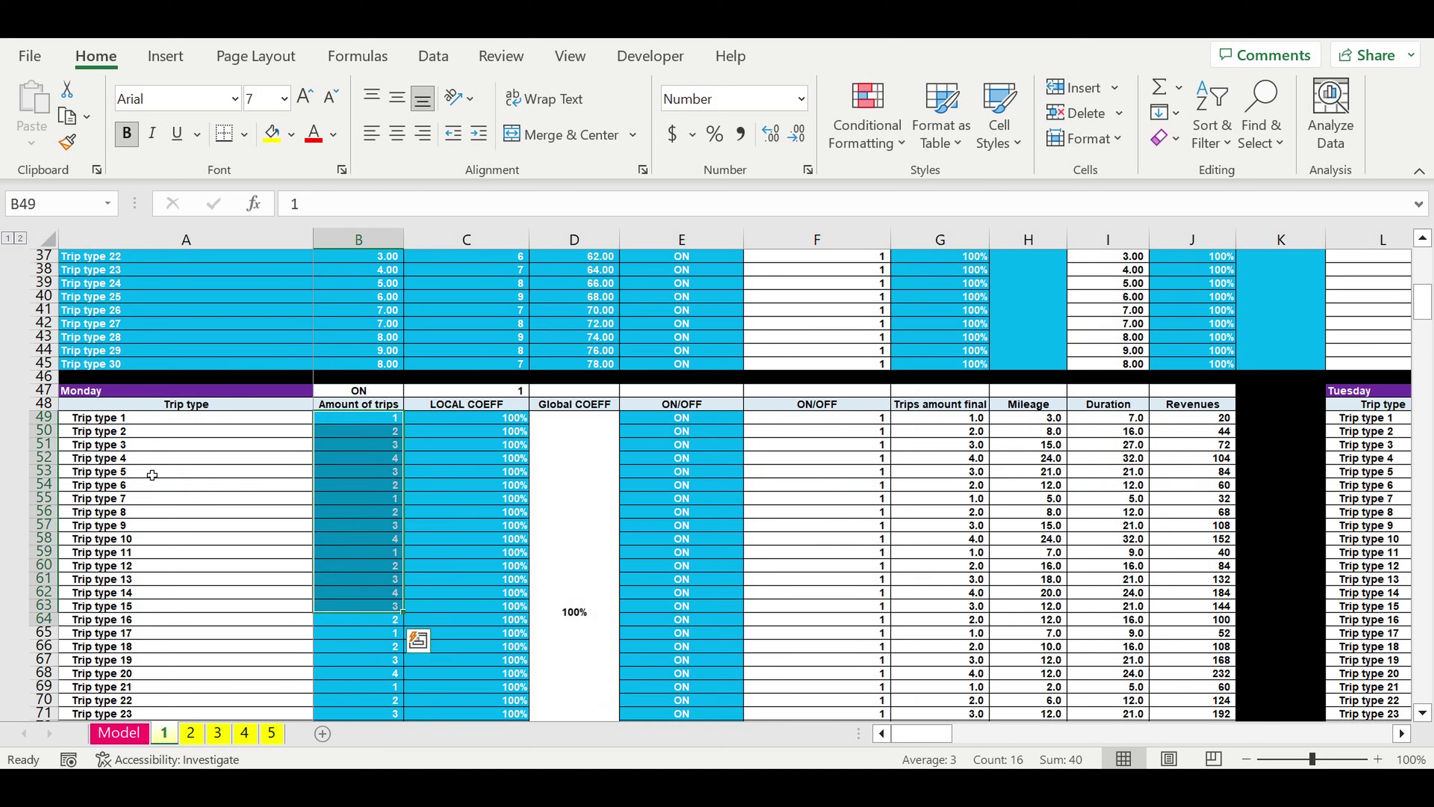
left_click_drag(133, 432, 140, 636)
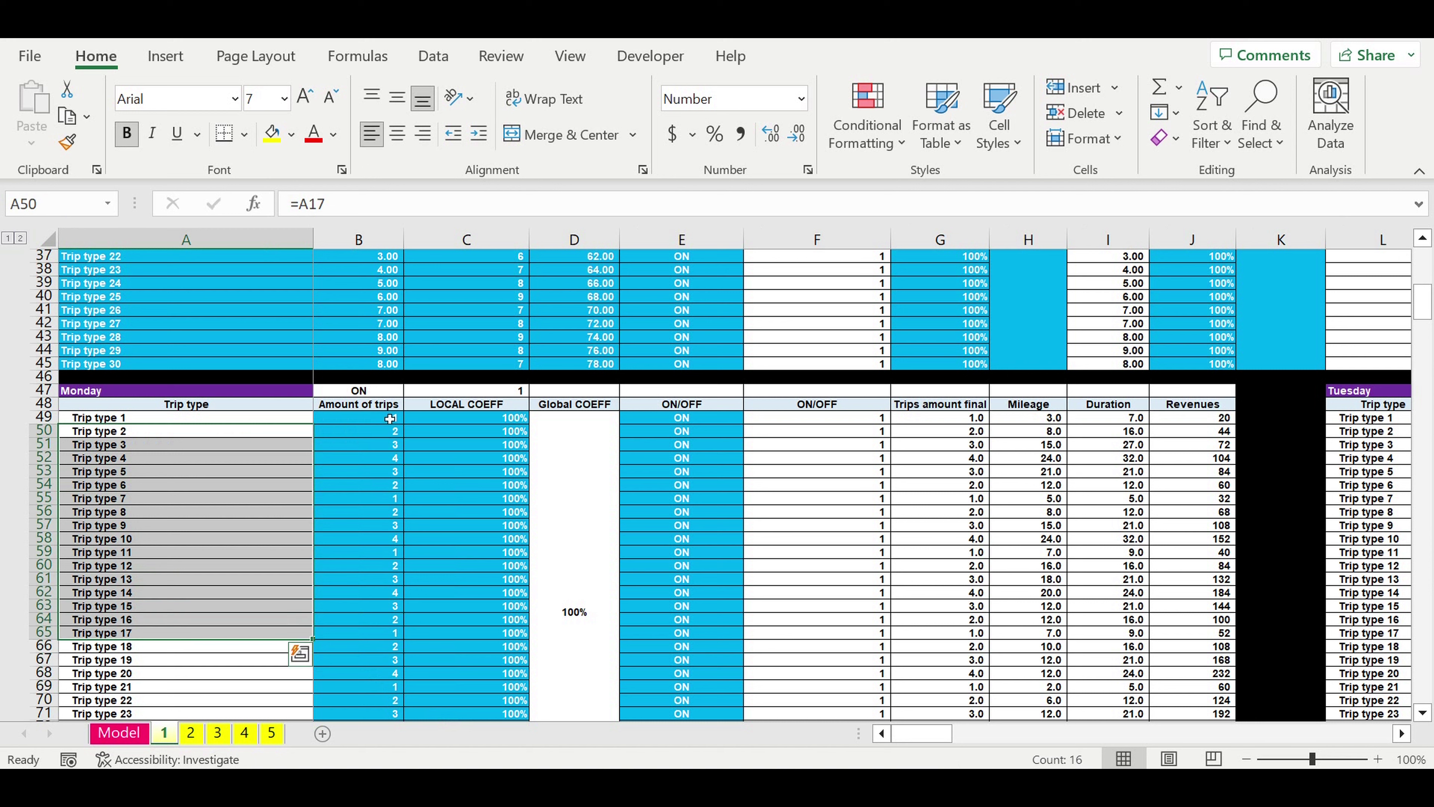
left_click_drag(389, 418, 386, 690)
left_click_drag(497, 419, 501, 688)
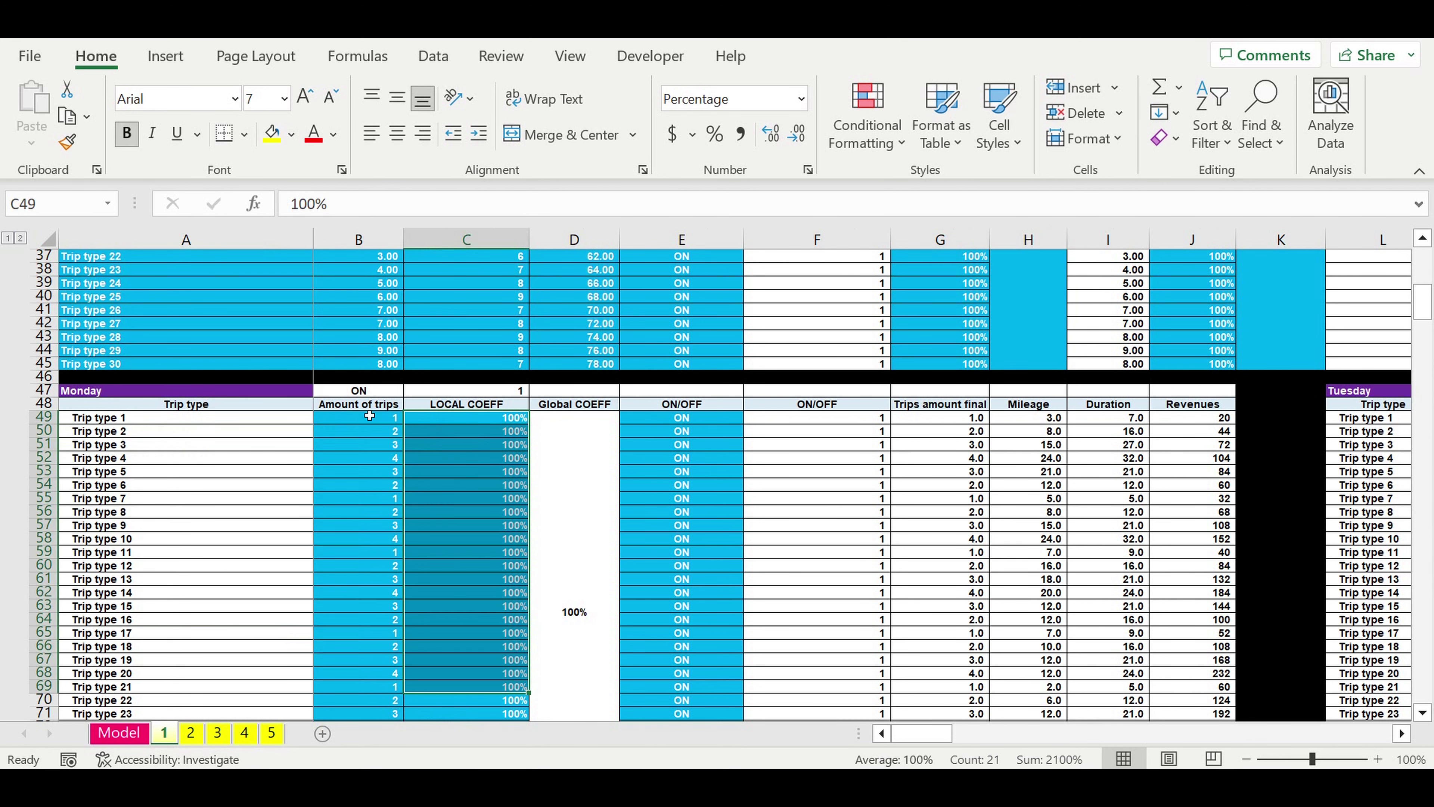
left_click_drag(371, 419, 386, 606)
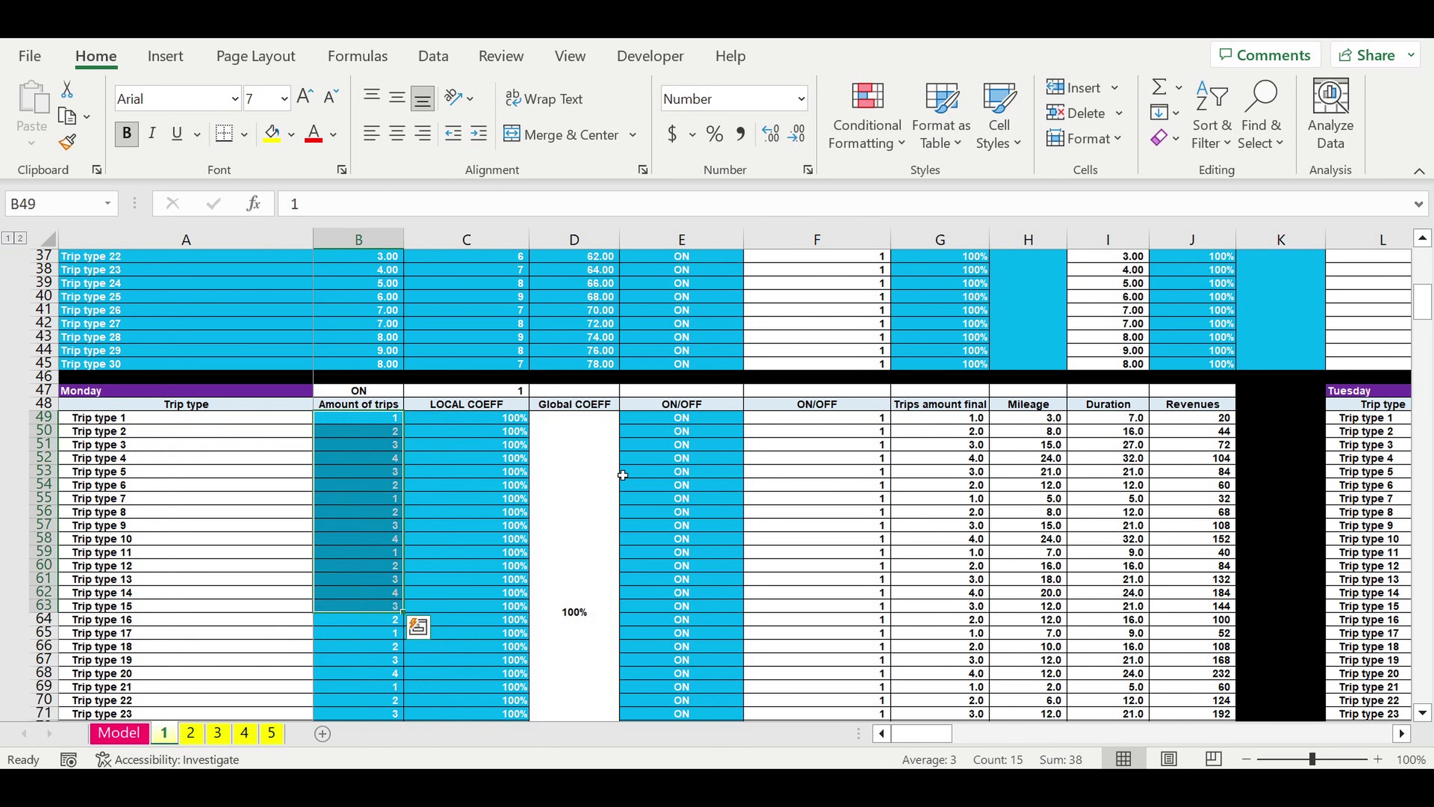
left_click_drag(733, 421, 713, 646)
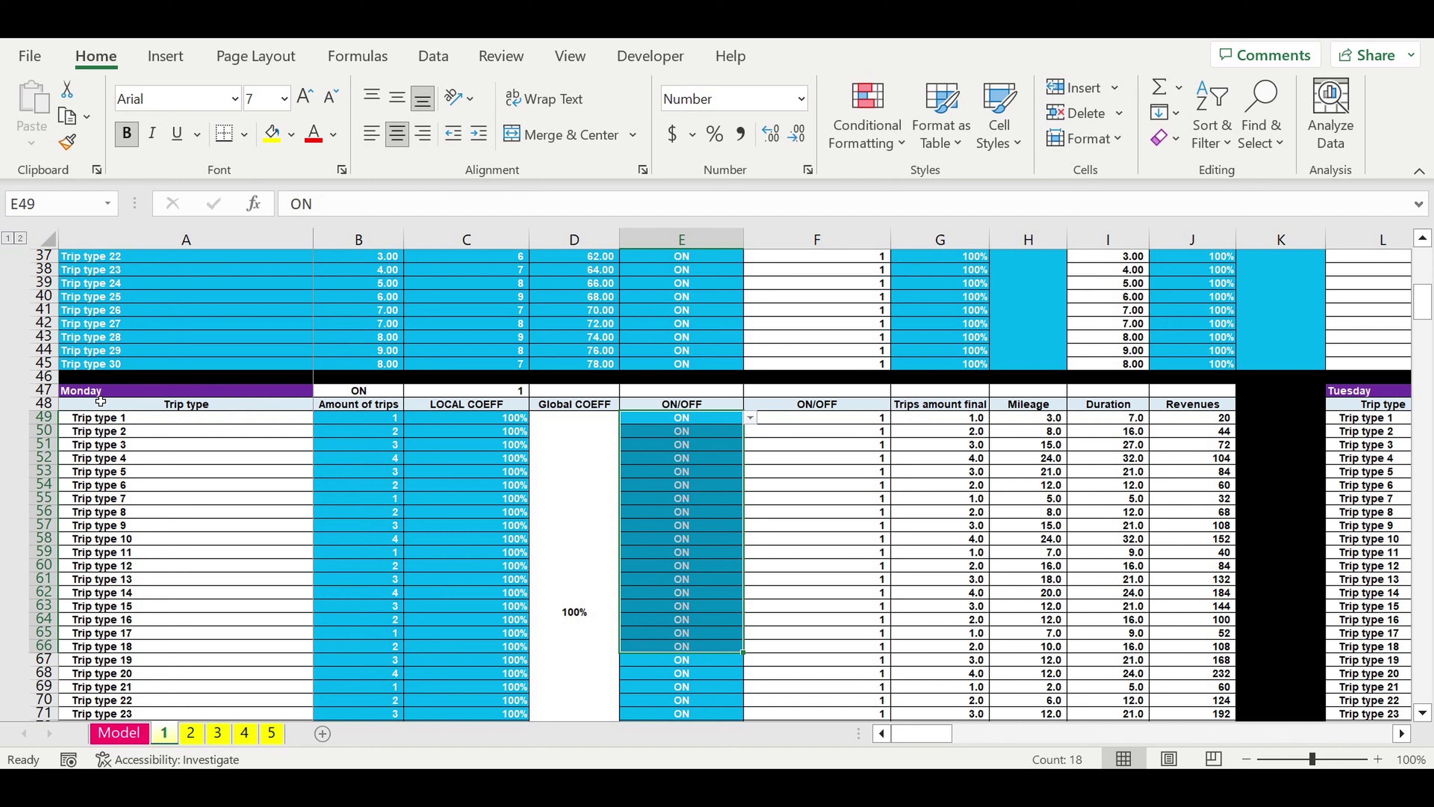
left_click(96, 391)
left_click_drag(296, 448, 677, 684)
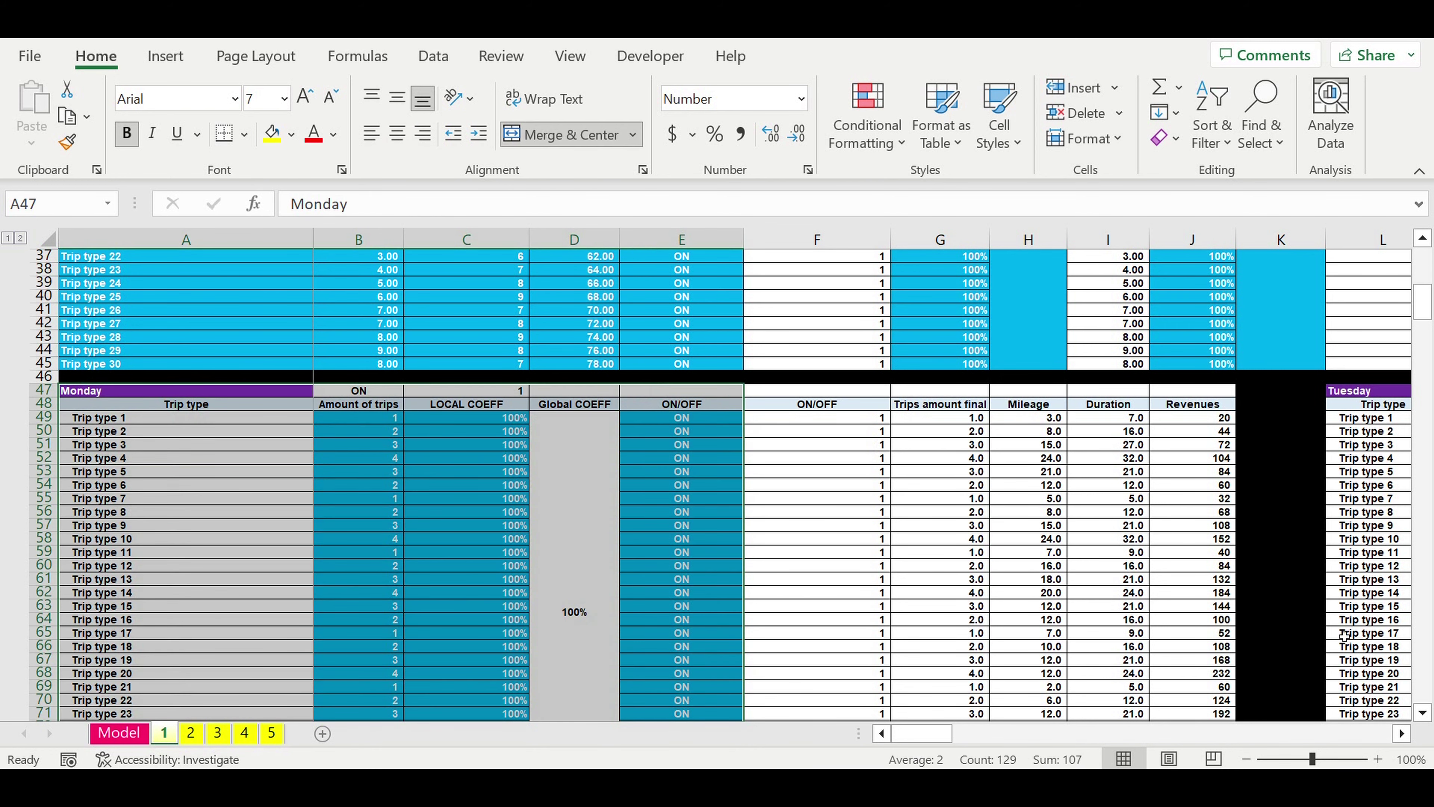
Step: Examine the Tuesday trip table beside Monday's and return to the first columns of the sheet
left_click(1402, 733)
scroll(579, 415, "right", 8)
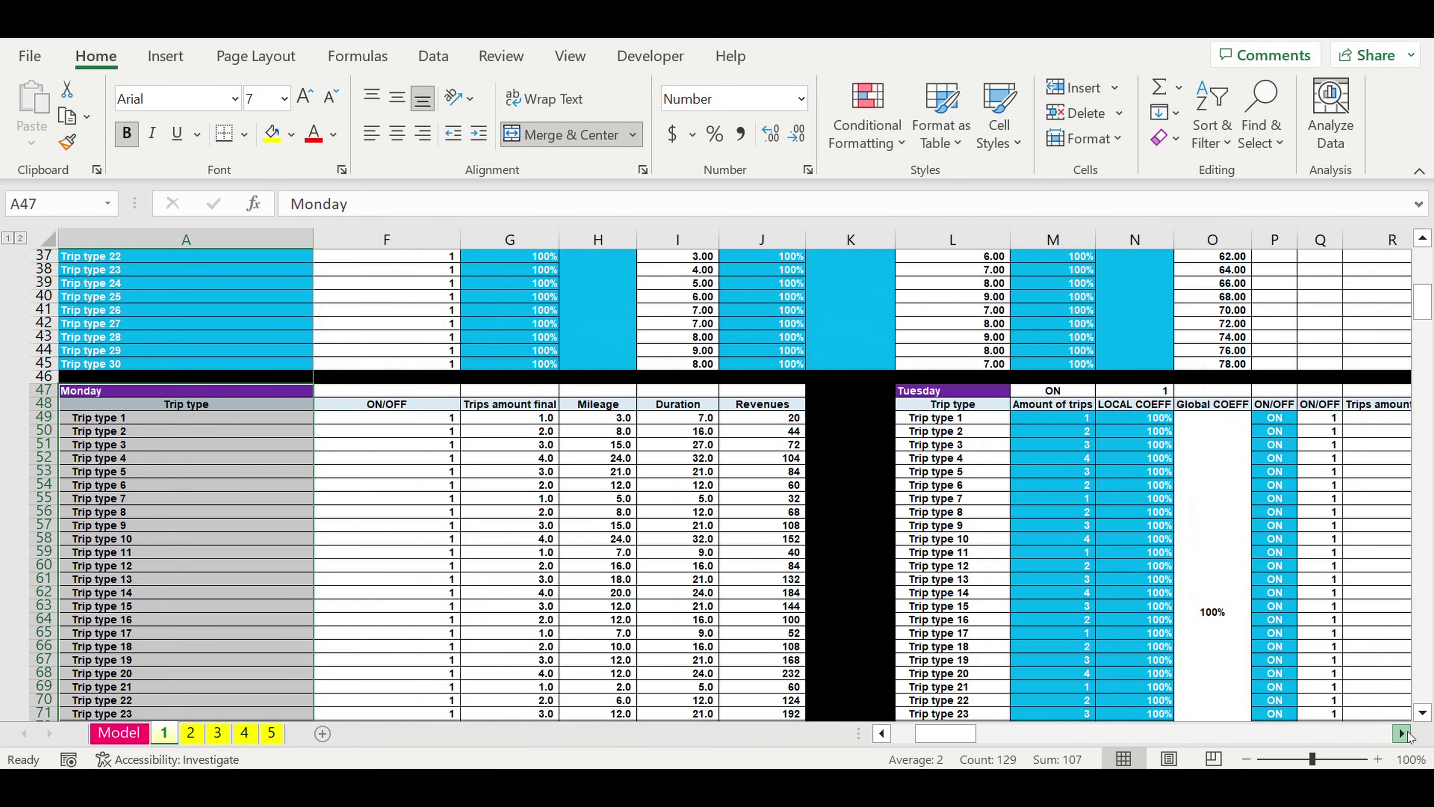
left_click_drag(543, 392, 771, 609)
left_click_drag(989, 740, 831, 734)
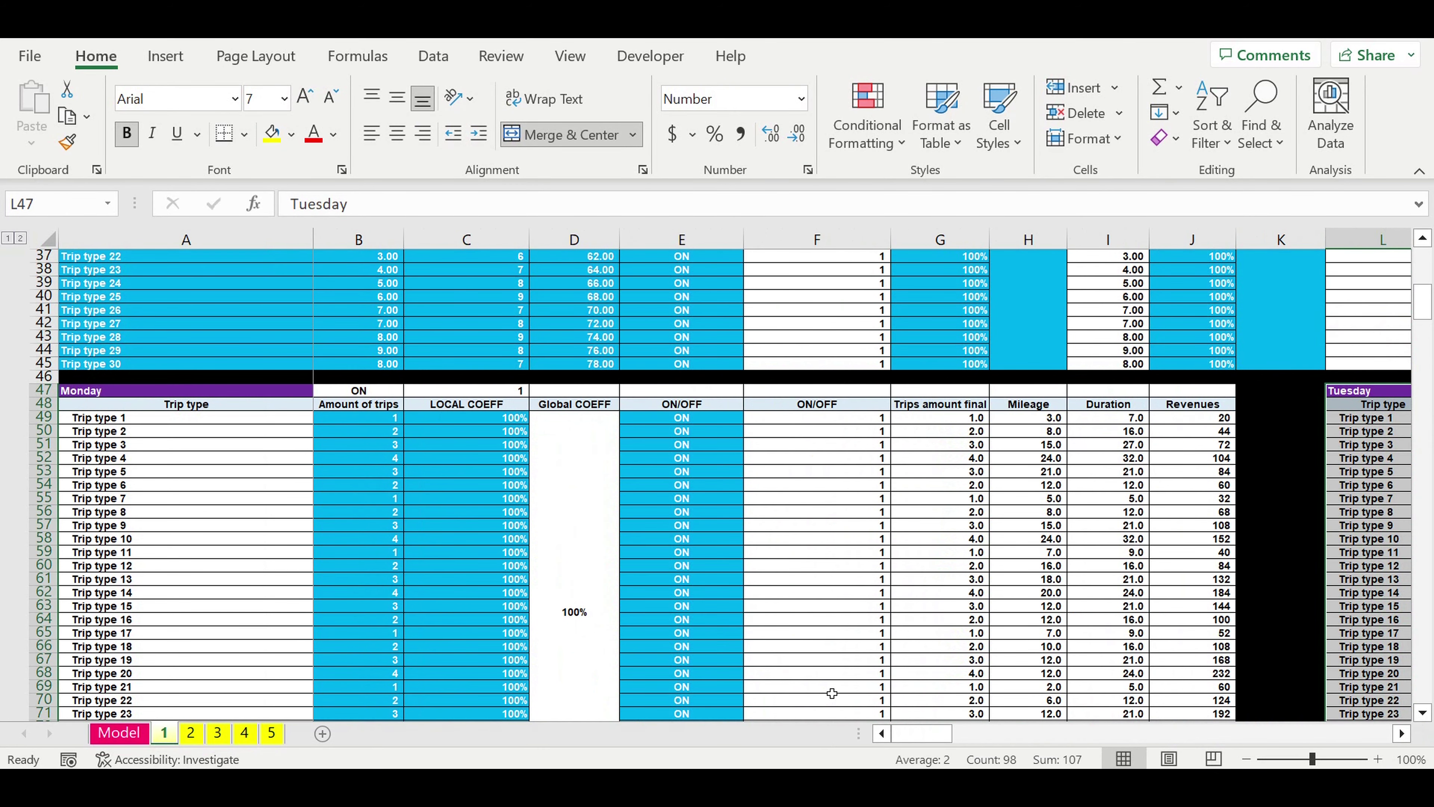
Step: Examine the Revenues consolidation table's weekdays, Day ON/OFF switches and Amount of services COEFF column
scroll(630, 545, "down", 2)
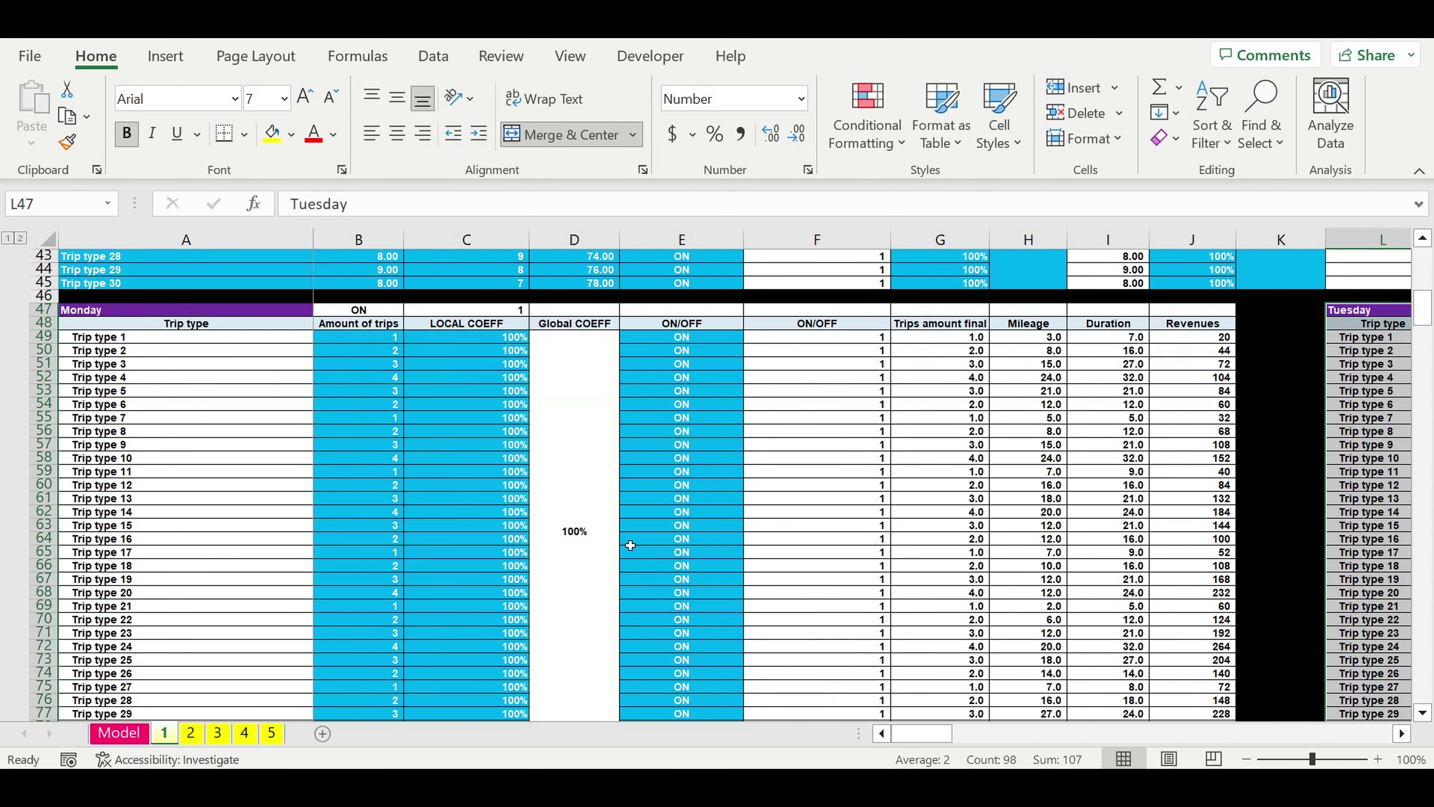
scroll(630, 546, "down", 8)
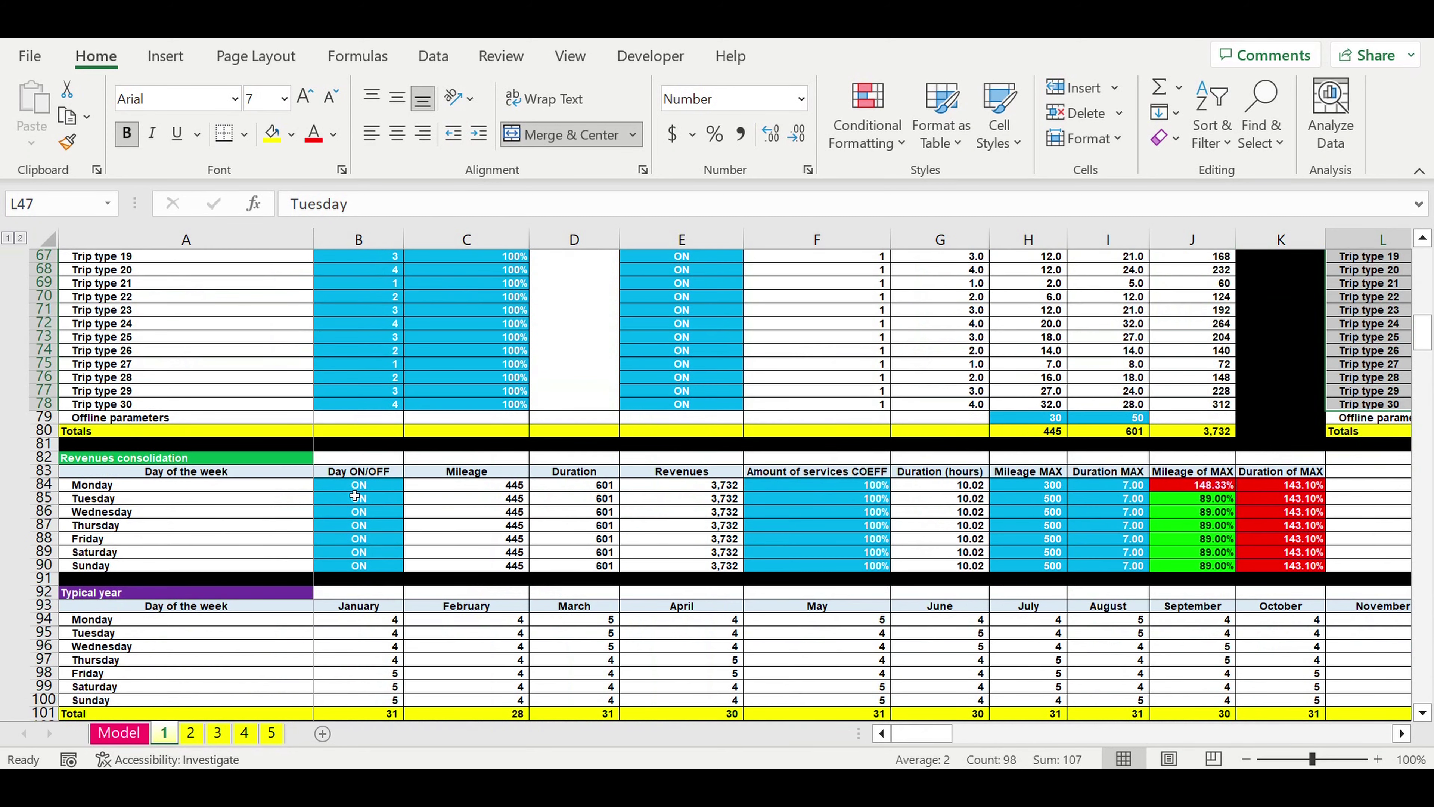
left_click(335, 486)
left_click_drag(361, 571, 360, 570)
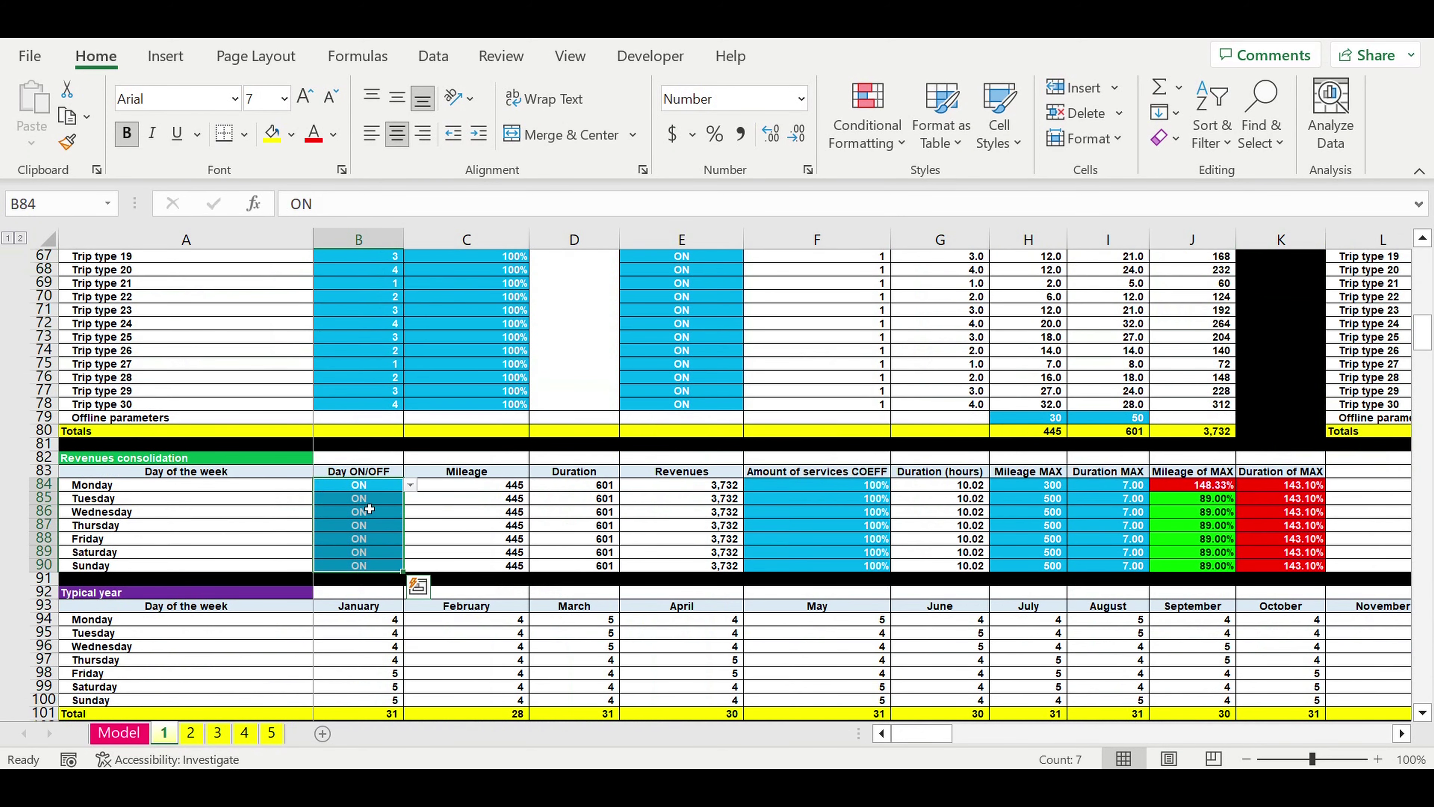
left_click_drag(88, 491, 111, 570)
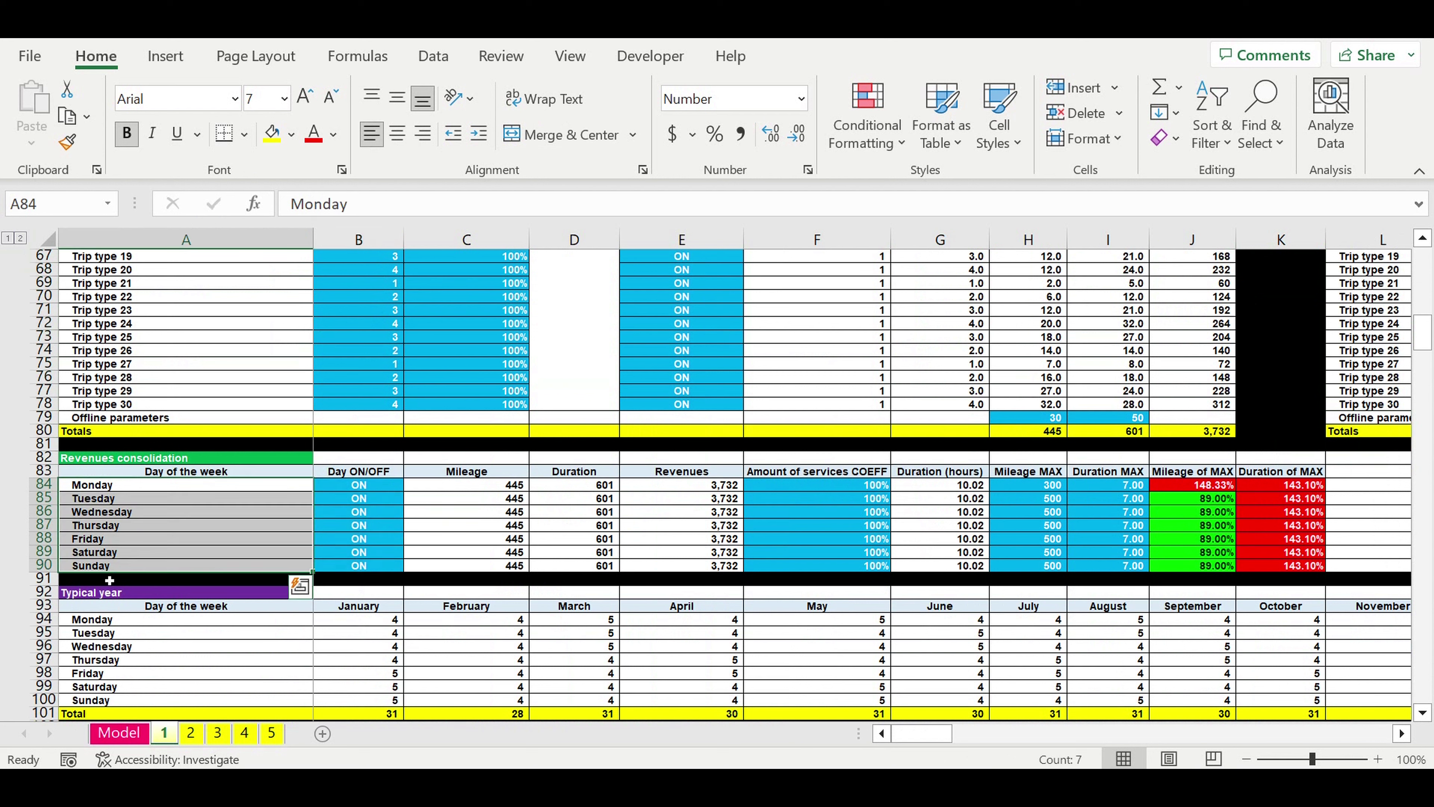
left_click_drag(845, 489, 853, 567)
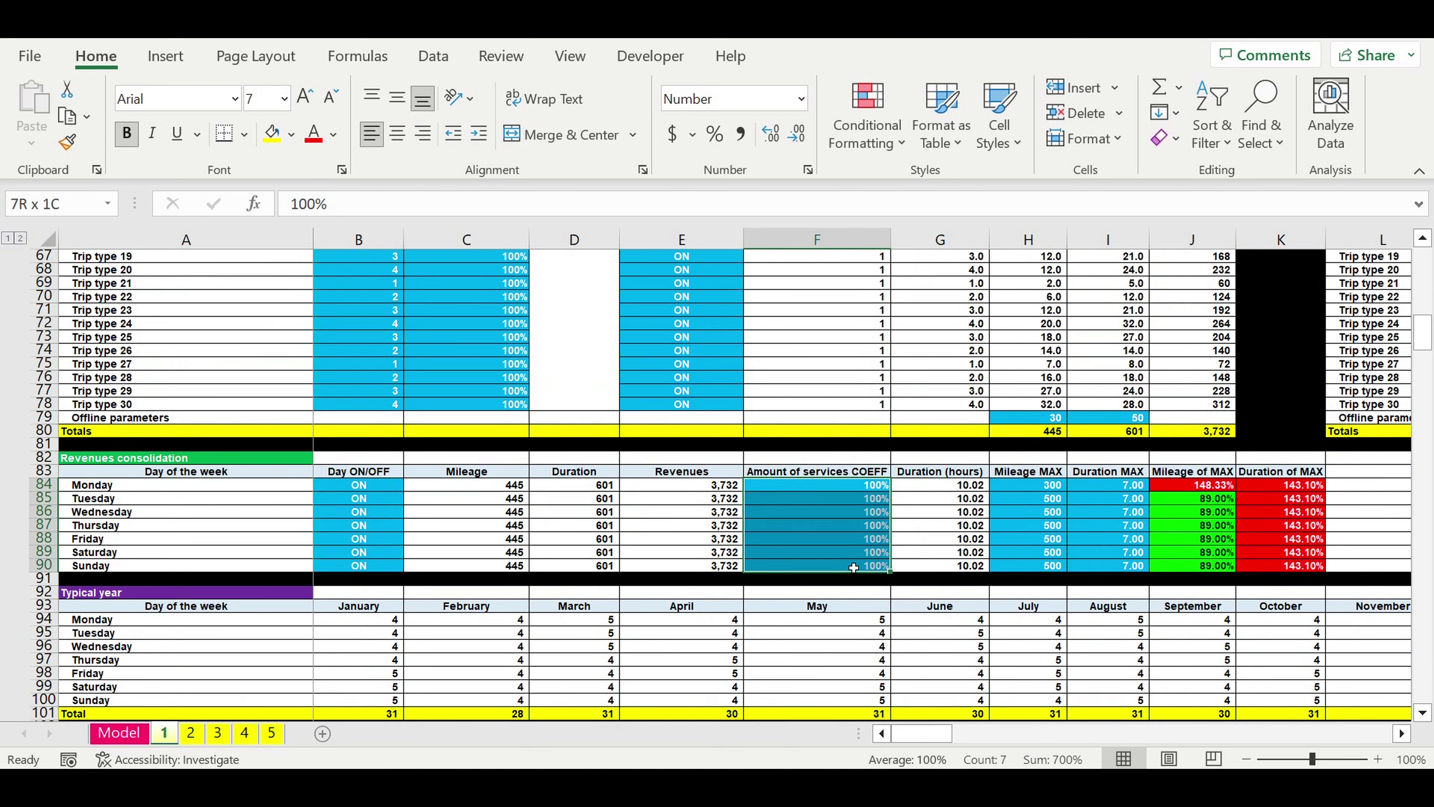
Step: Examine the Revenues consolidation weekdays with their Mileage MAX and Duration MAX limits and the Mileage of MAX percentages
left_click(93, 487)
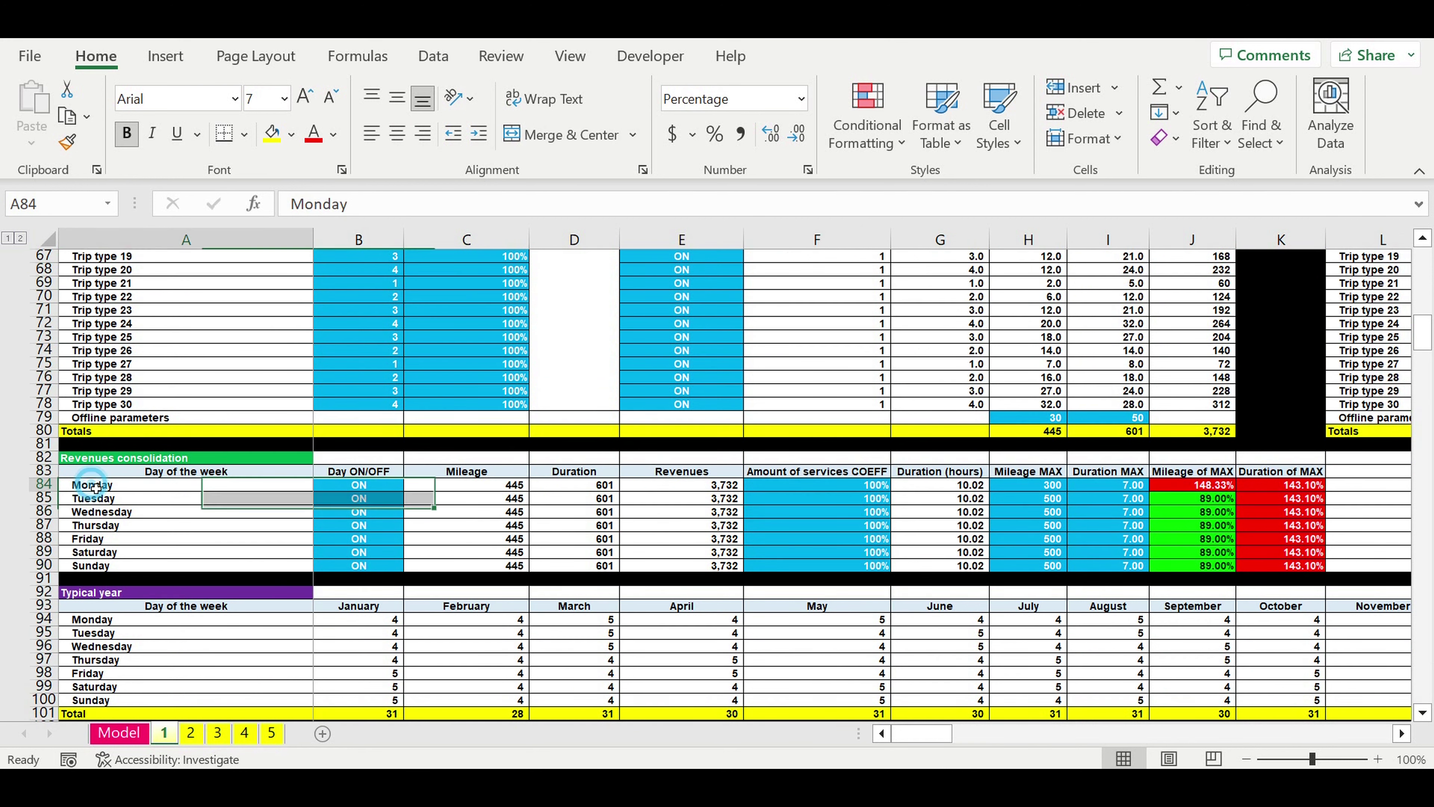
left_click(100, 499)
left_click(110, 526)
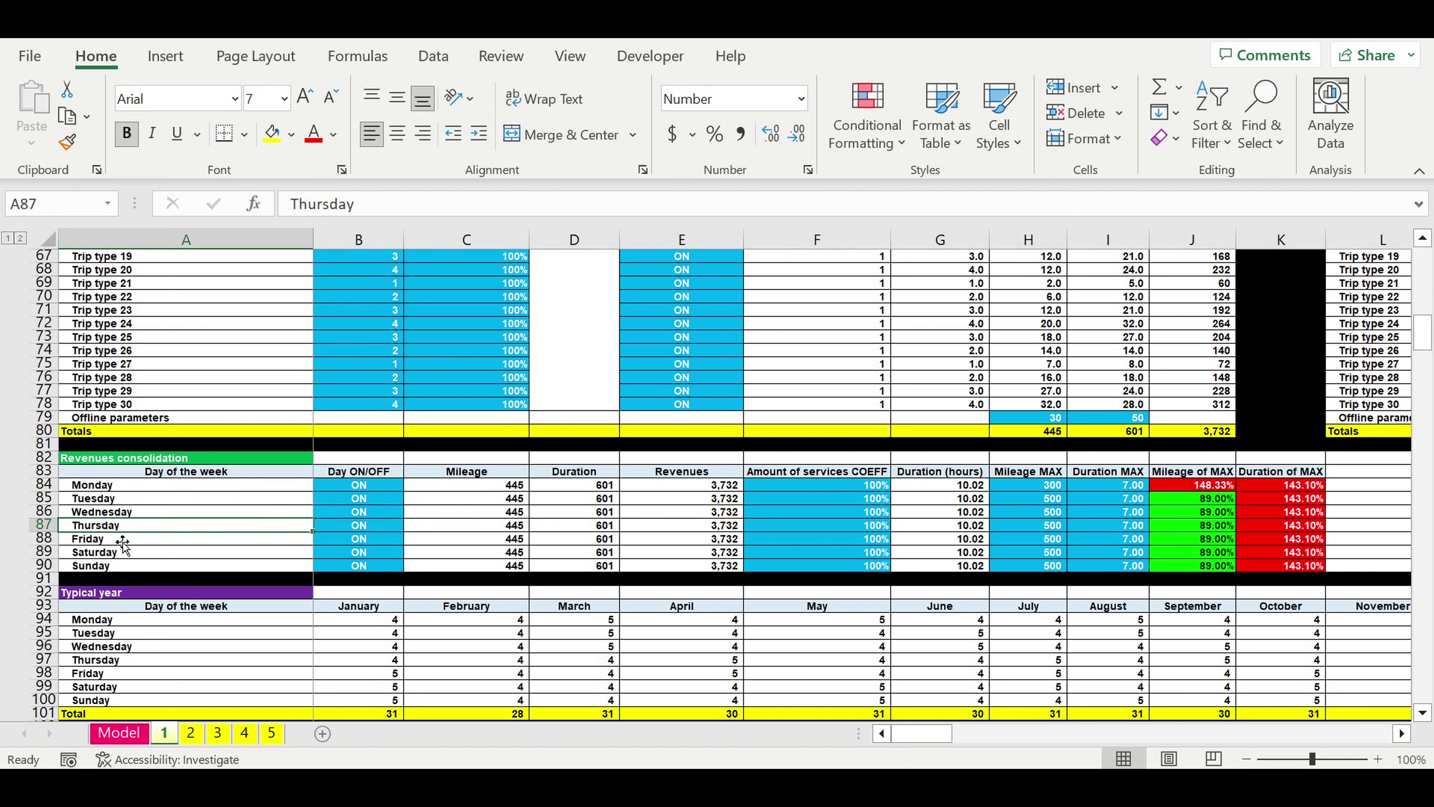
left_click(1051, 487)
left_click_drag(1055, 486, 1102, 569)
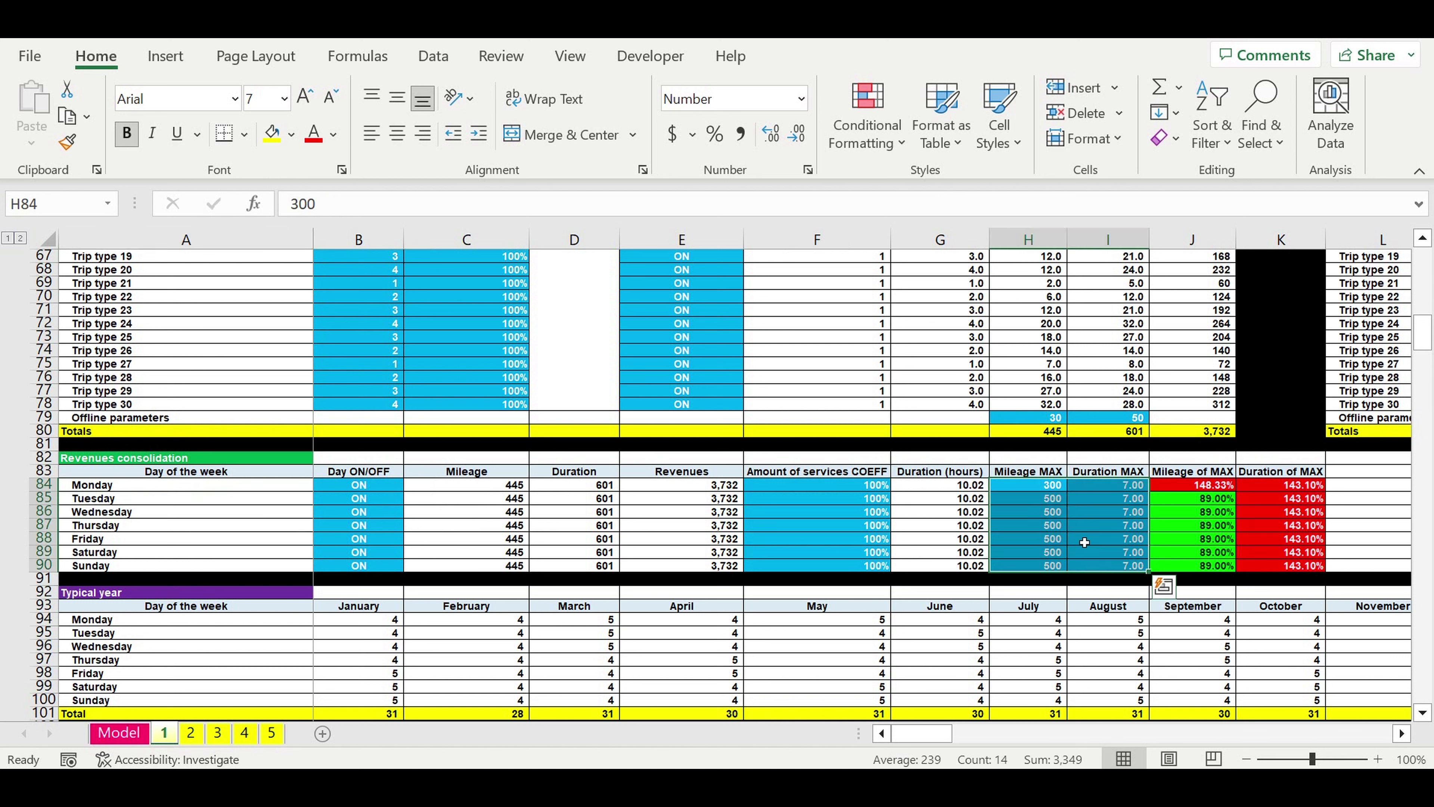
left_click(1042, 500)
left_click(1098, 487)
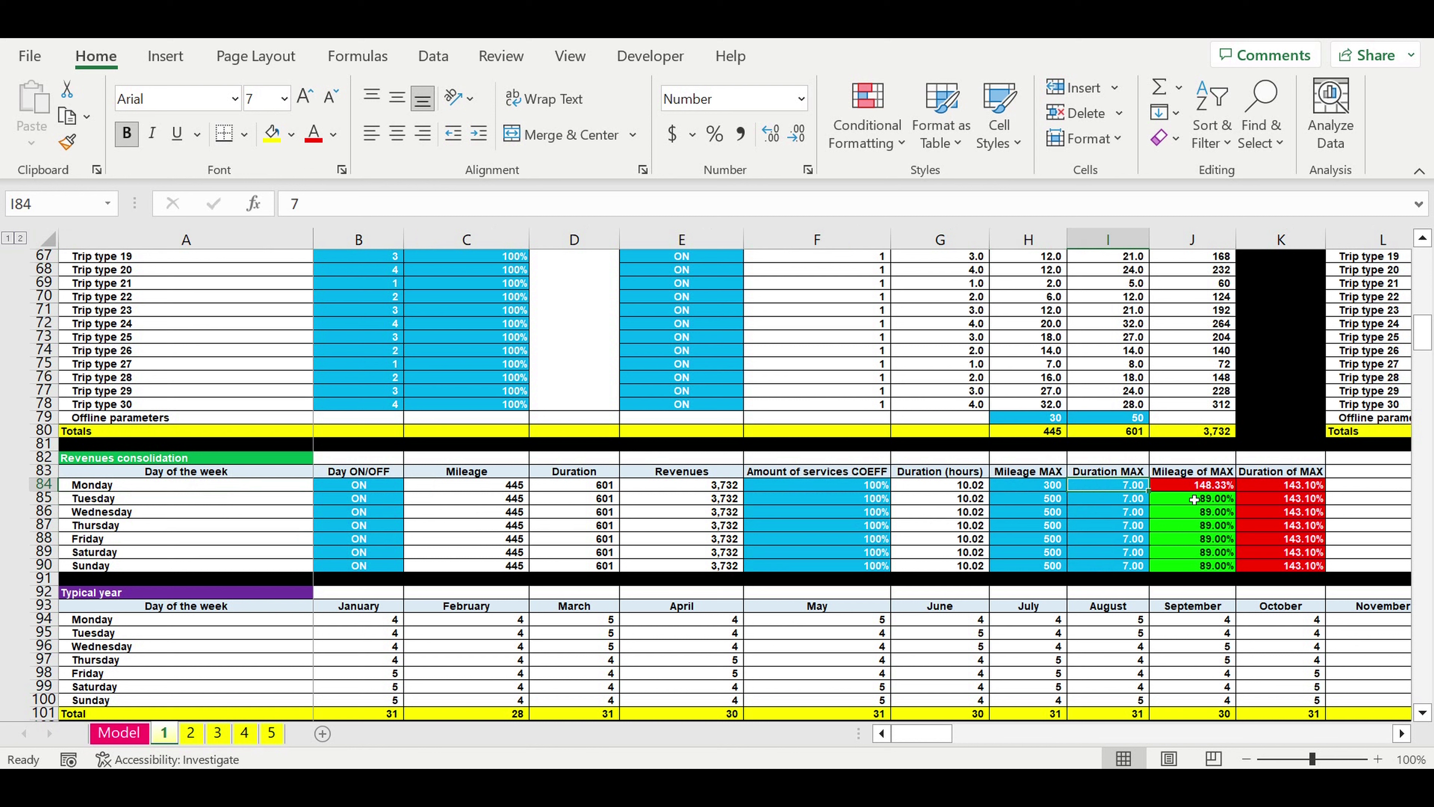
left_click(1208, 501)
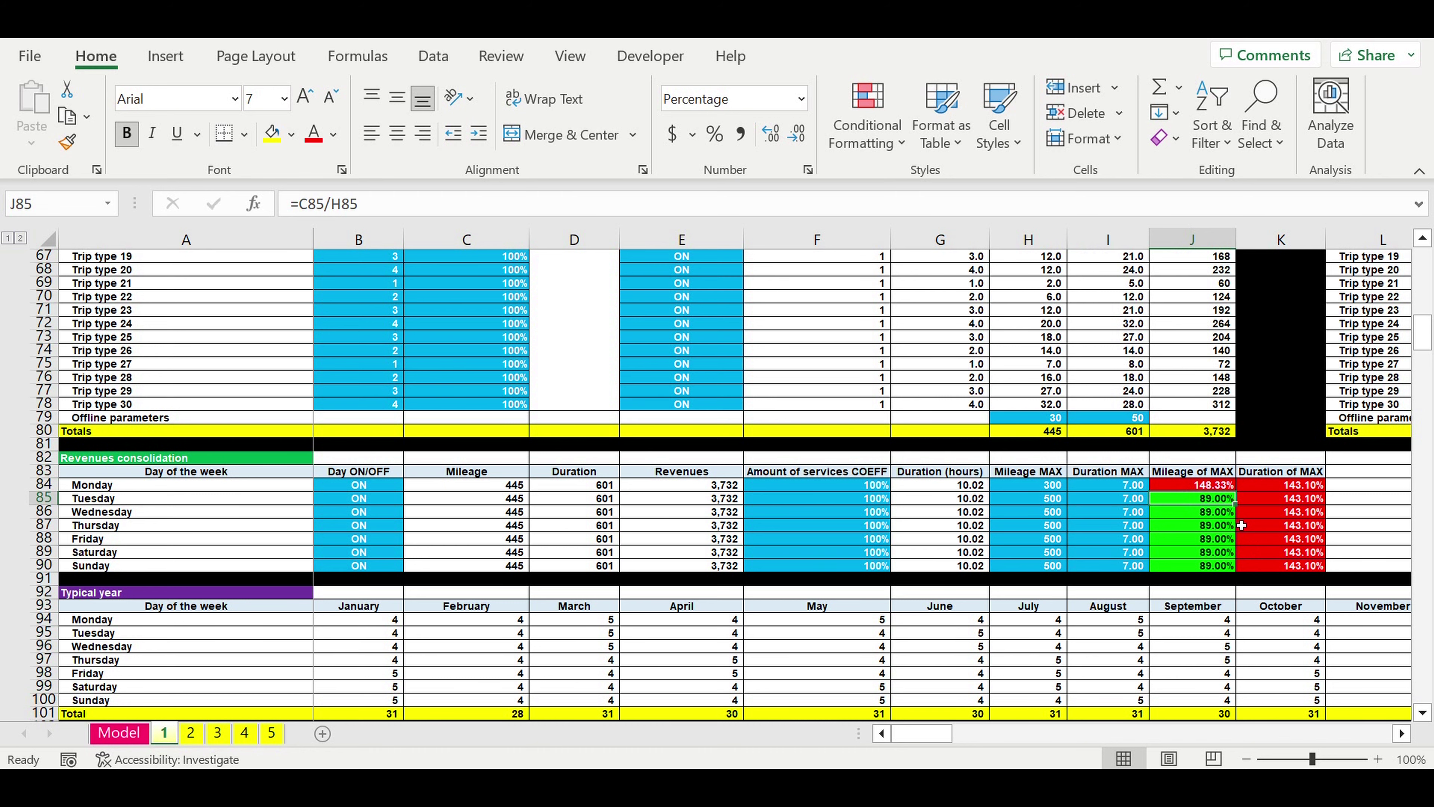
Step: Examine the Reaching the target revenues percentages by month and the year and month in which that timeline starts
scroll(643, 542, "down", 5)
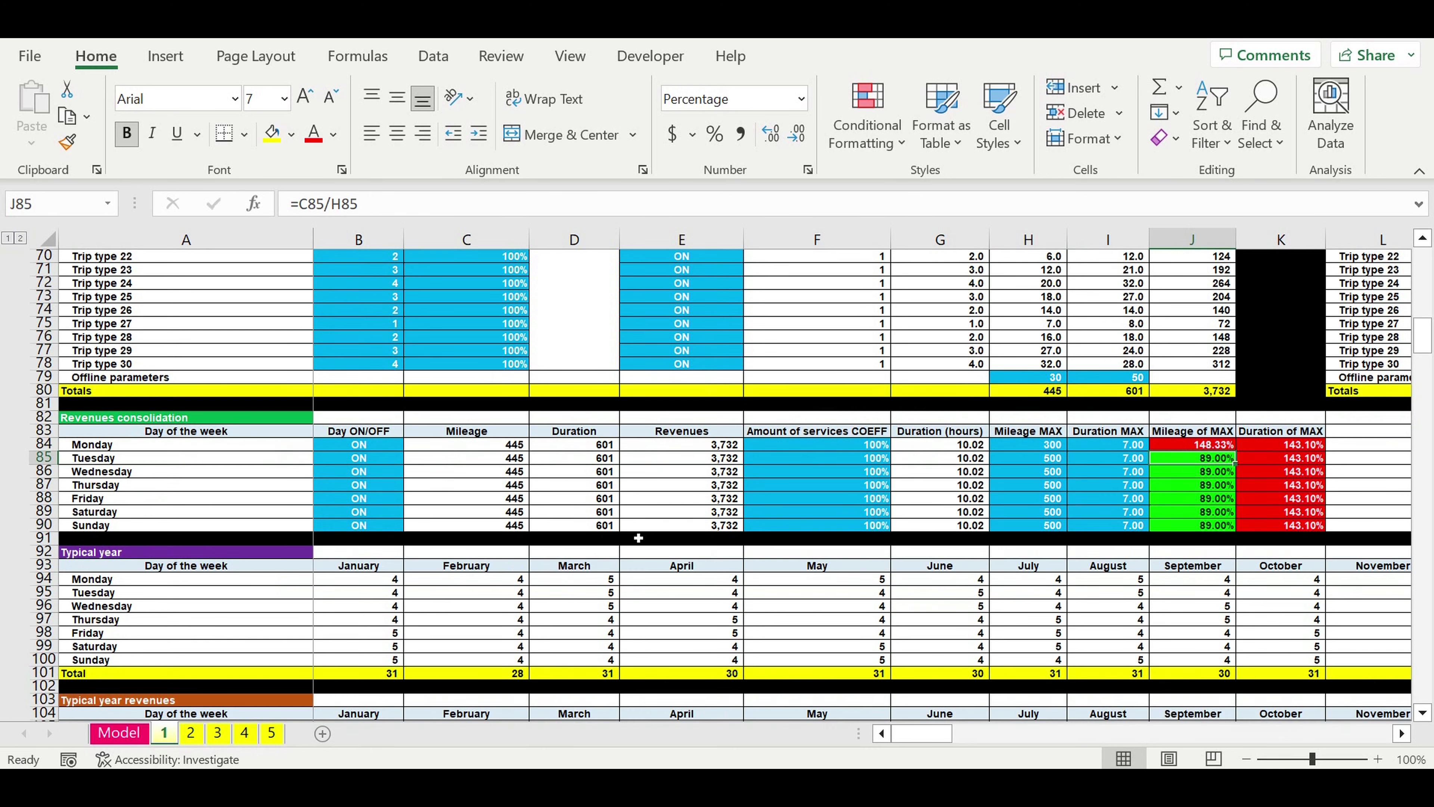
scroll(643, 542, "down", 11)
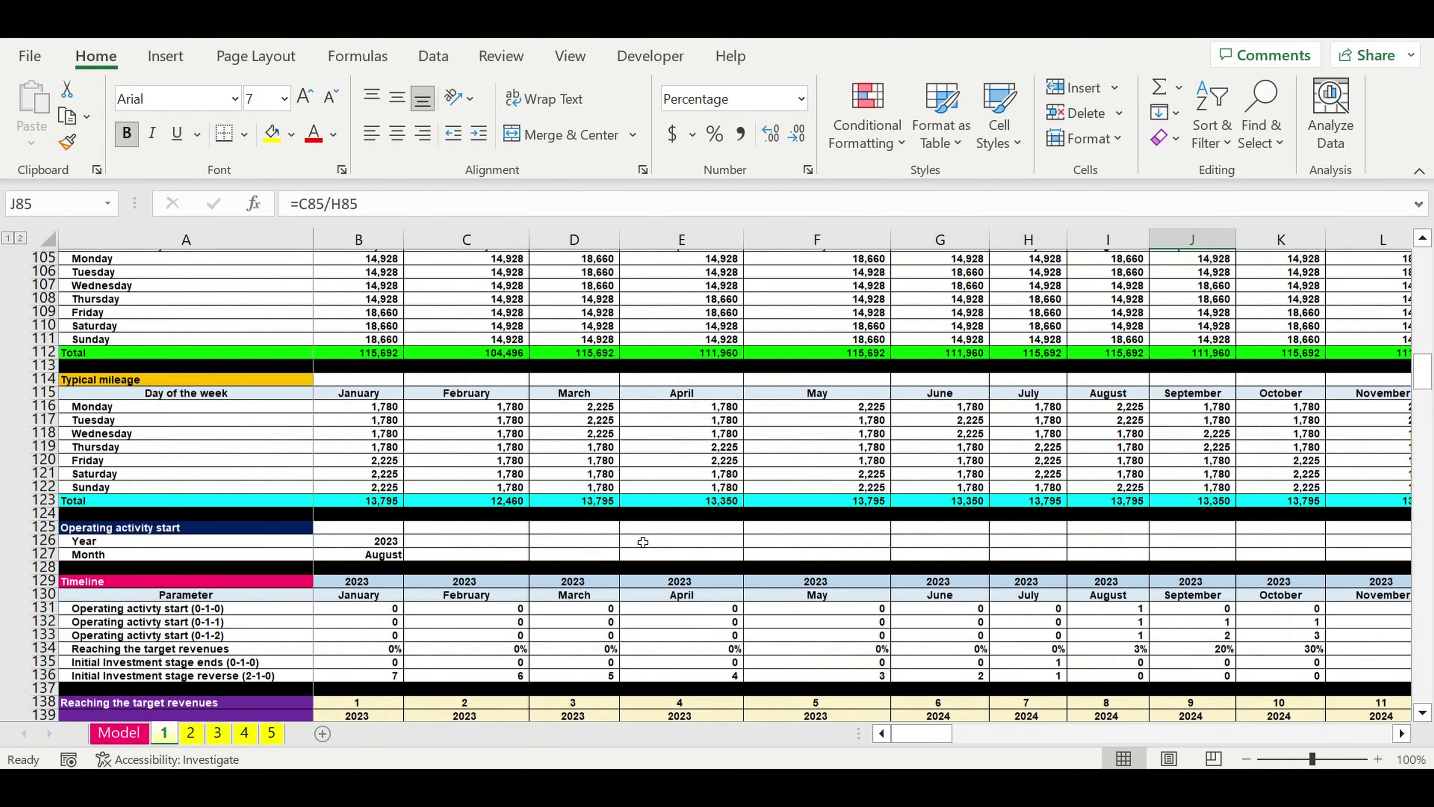
scroll(643, 543, "down", 5)
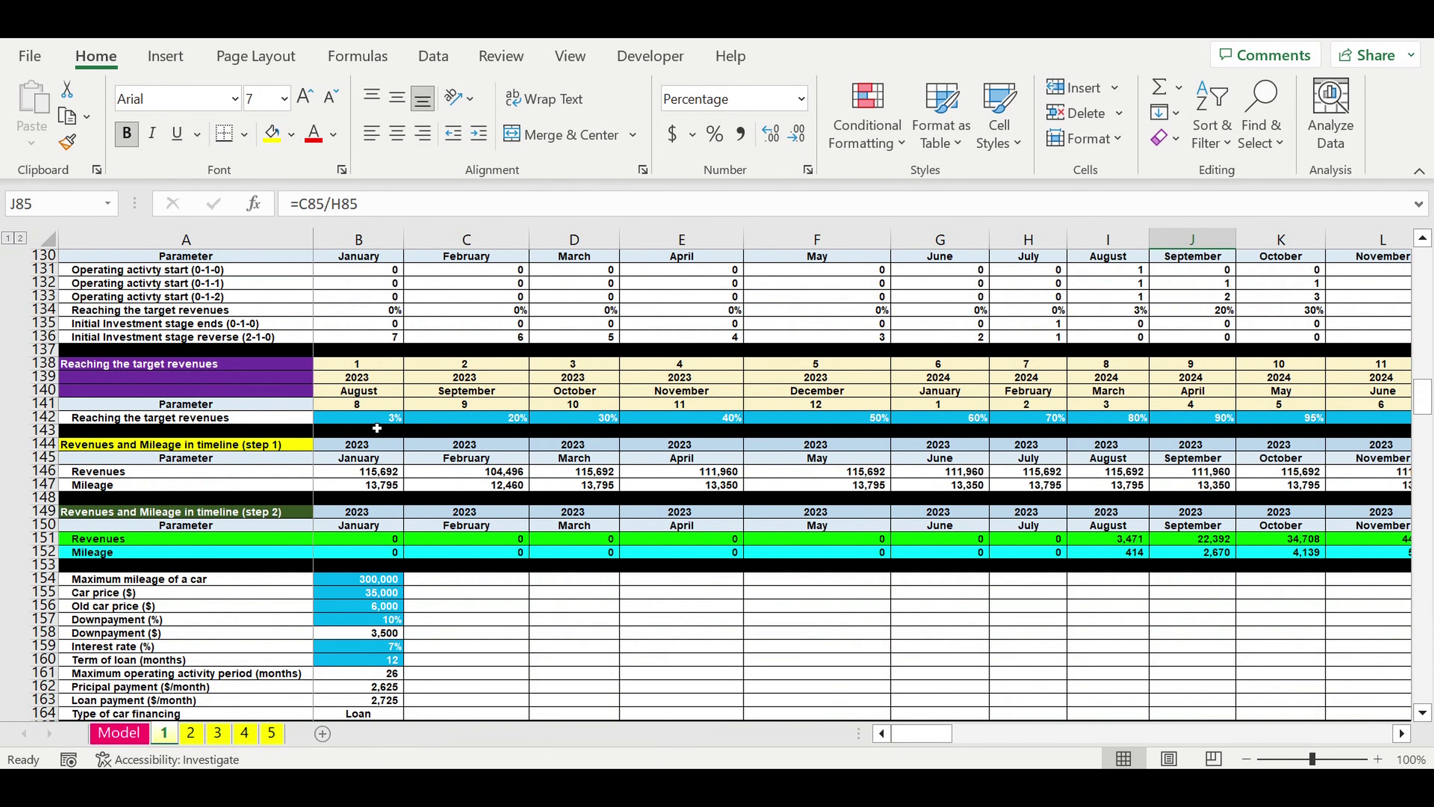
left_click_drag(372, 424, 1362, 423)
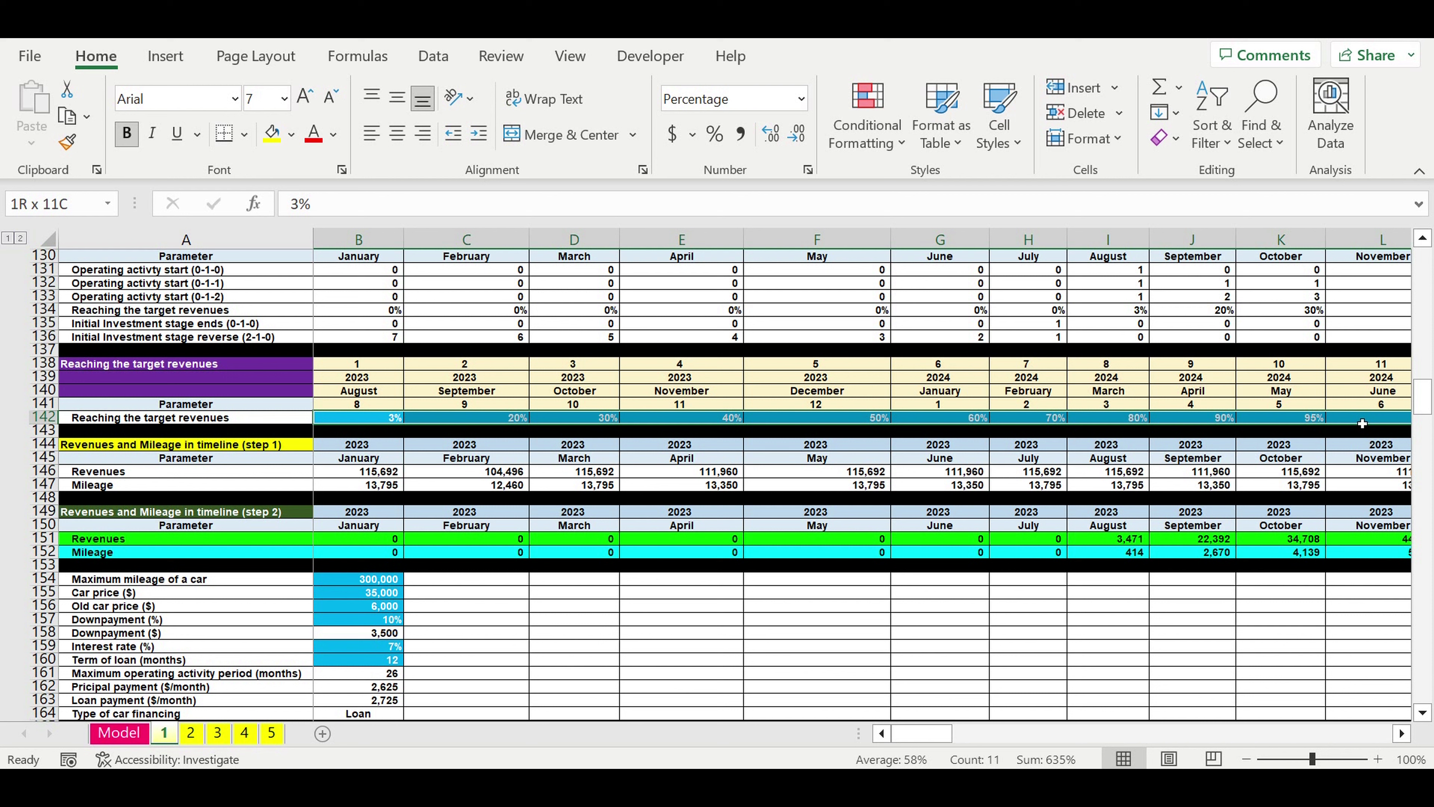
left_click(345, 377)
left_click_drag(345, 377, 353, 392)
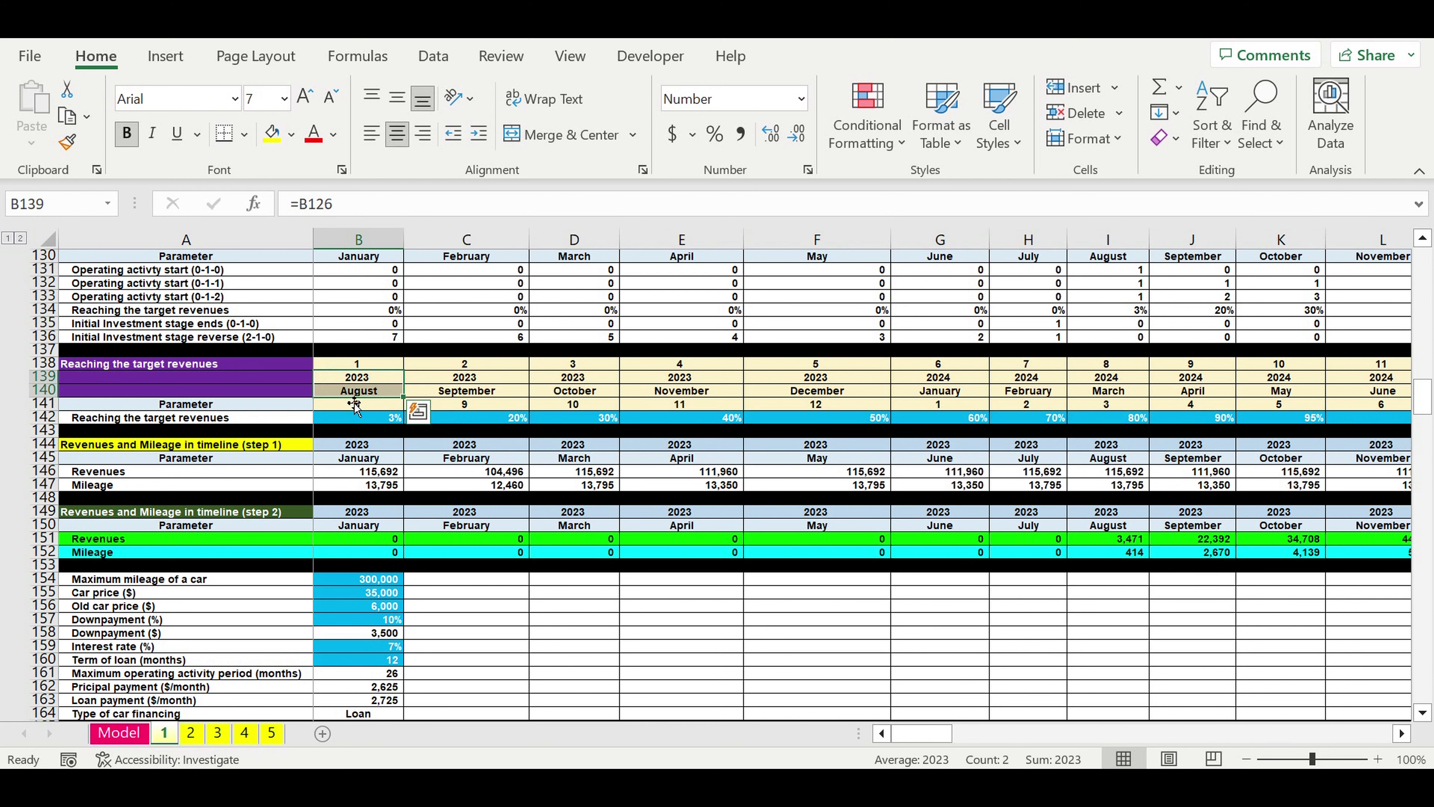
Step: Examine the car inputs from maximum mileage, car price and old car price to downpayment, interest rate and term of loan
scroll(384, 396, "down", 2)
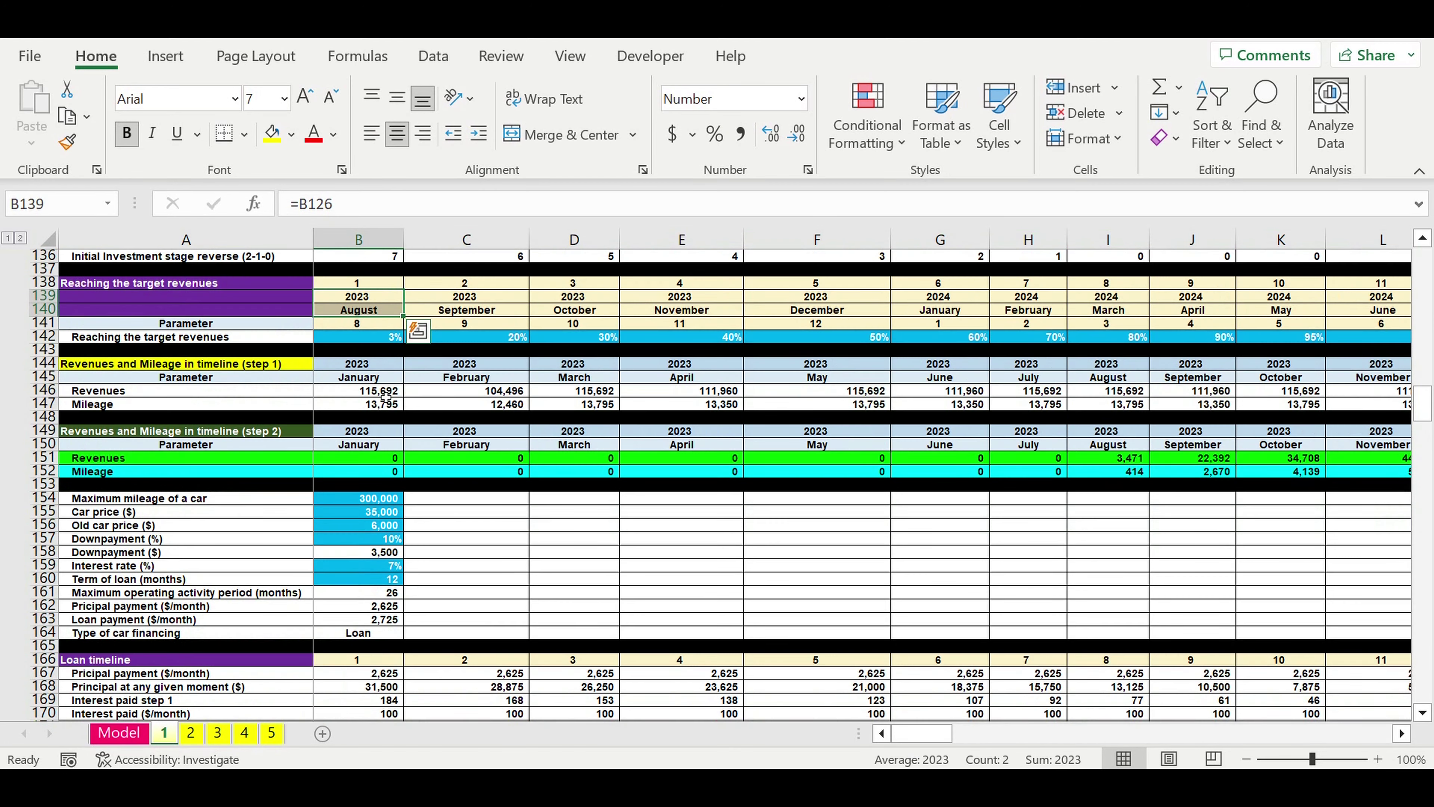
scroll(385, 397, "down", 2)
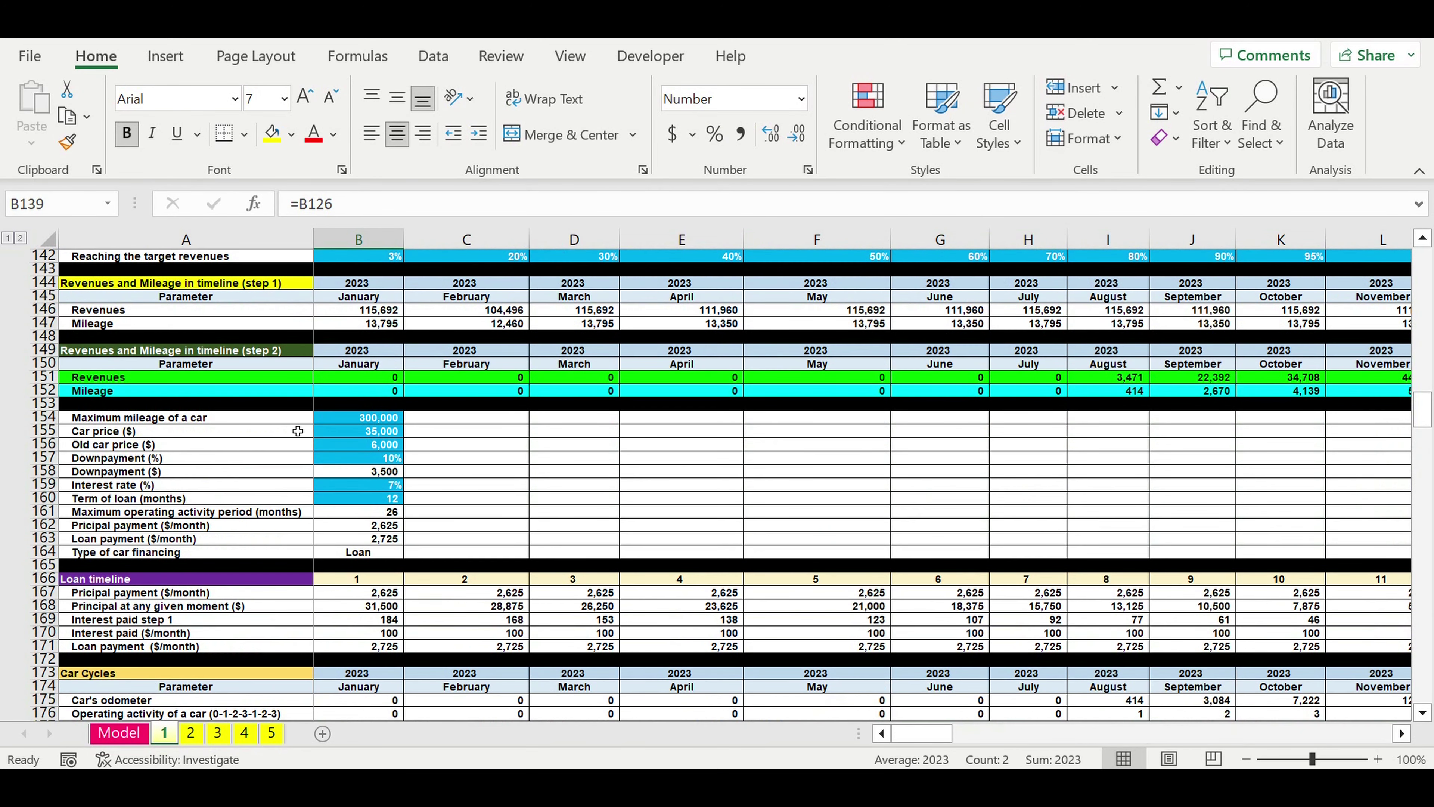
left_click(356, 422)
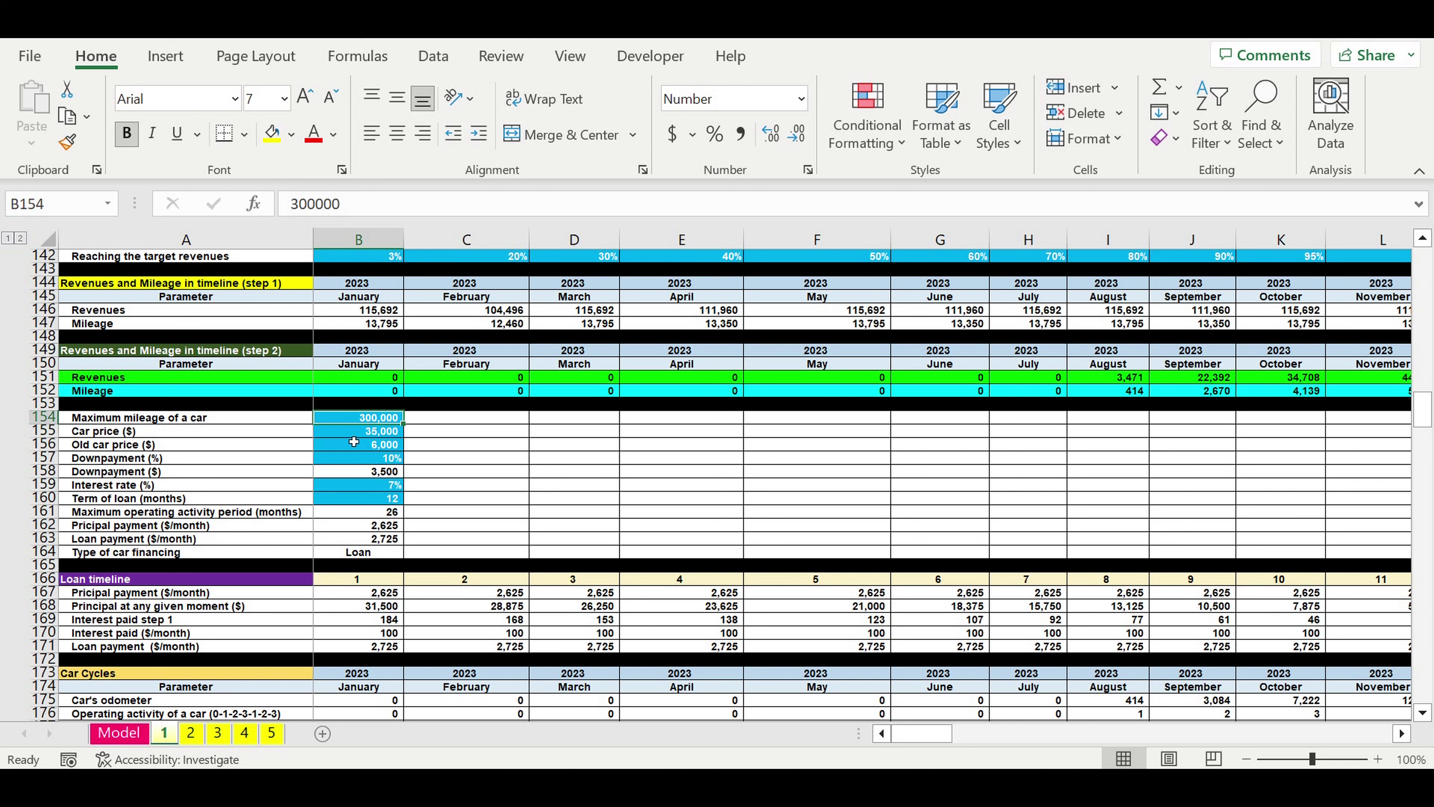
left_click(353, 435)
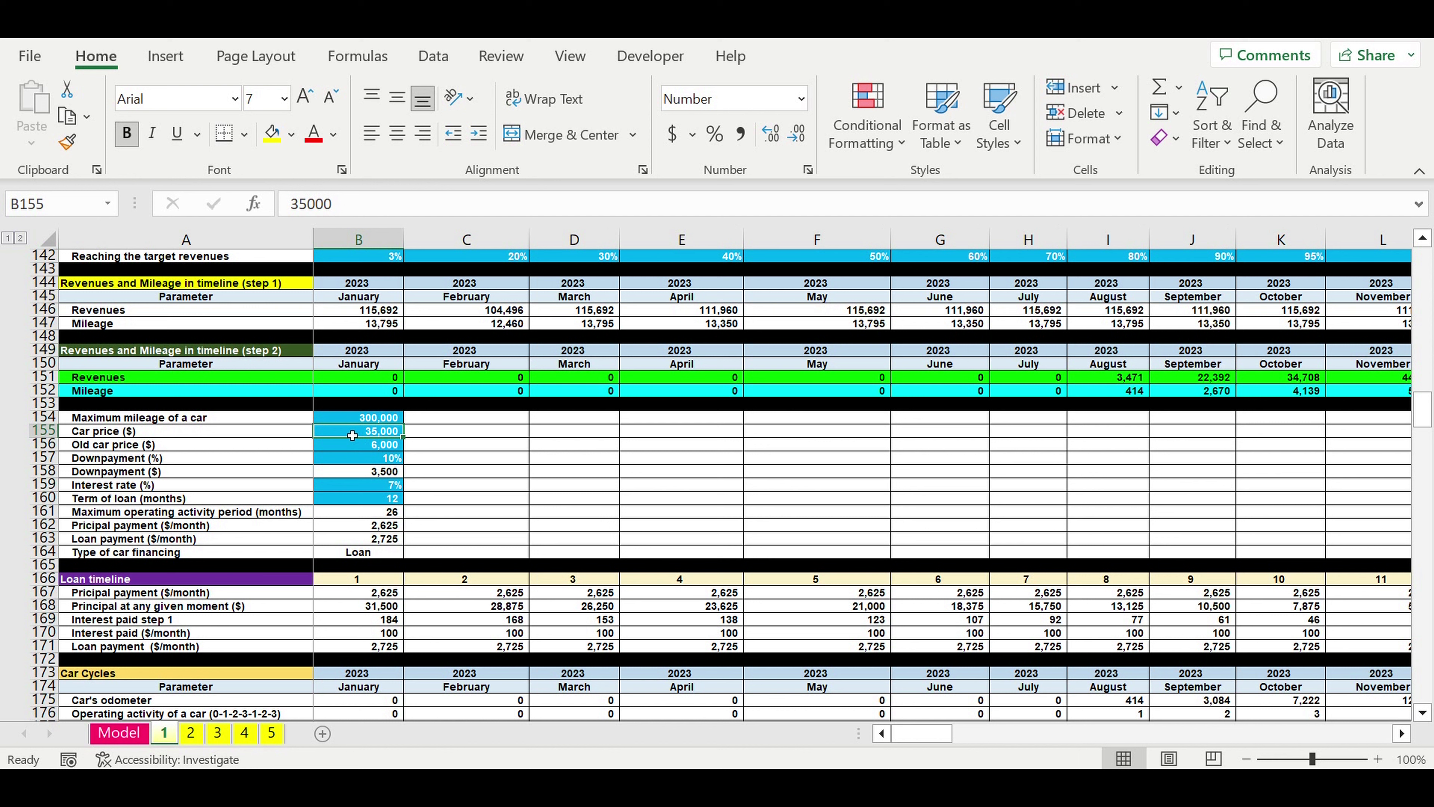
left_click(358, 449)
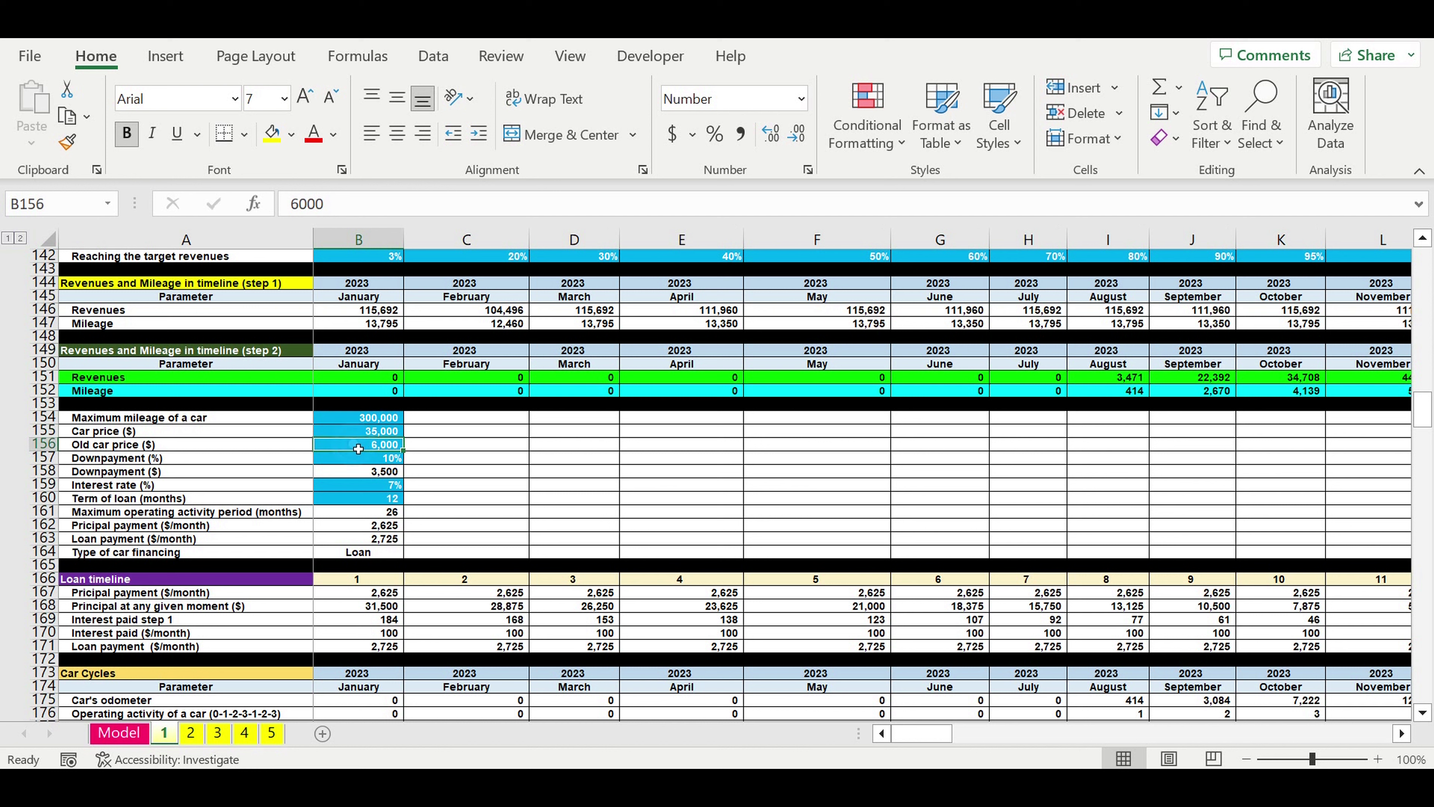
left_click(352, 423)
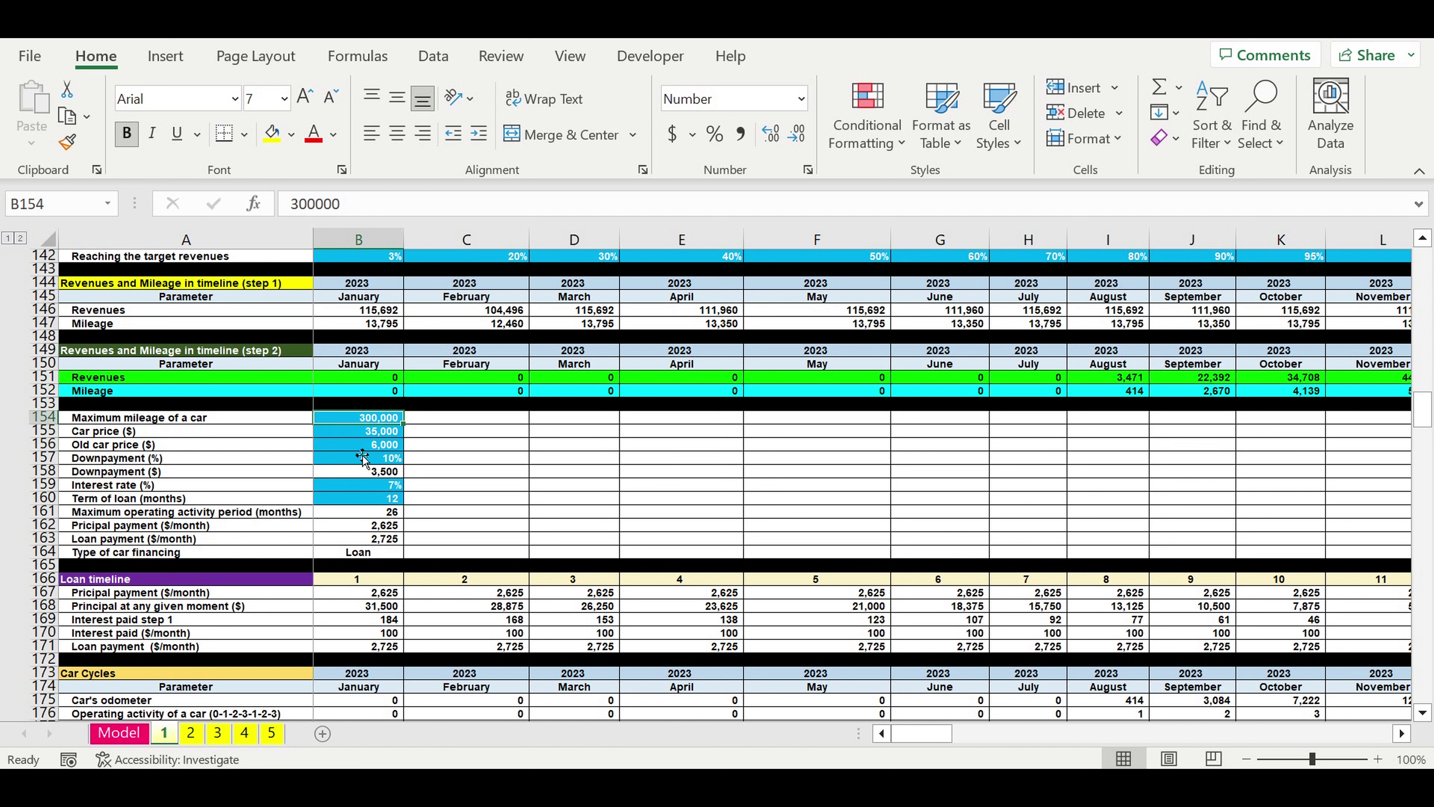
left_click(361, 447)
left_click(367, 463)
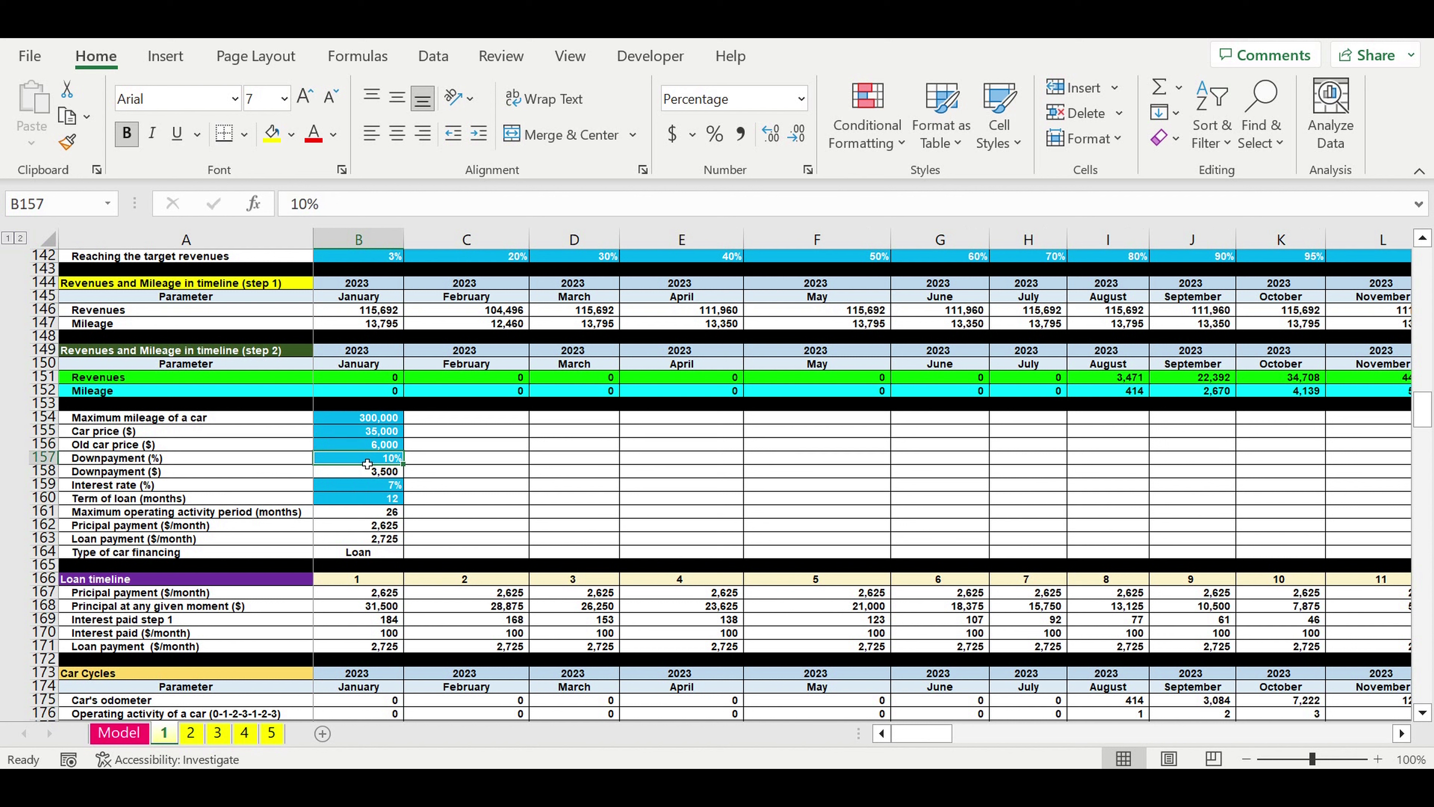
left_click(355, 490)
key("Down")
left_click_drag(371, 421, 381, 498)
Step: Examine the Periodic dealership maintenance COEFF and Parts costs COEFF inputs below the Car Cycles table
scroll(507, 489, "down", 3)
scroll(507, 489, "down", 7)
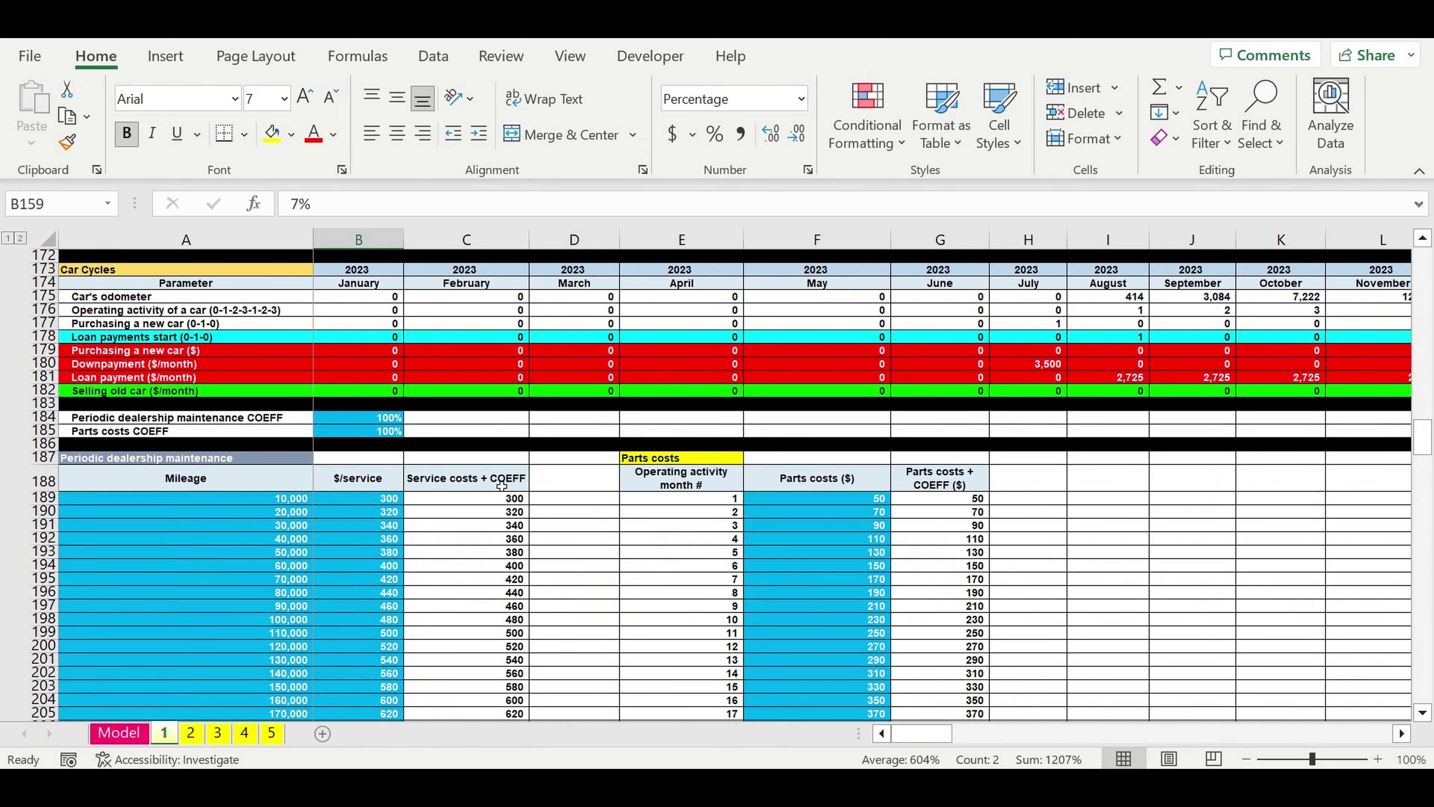
scroll(495, 478, "down", 2)
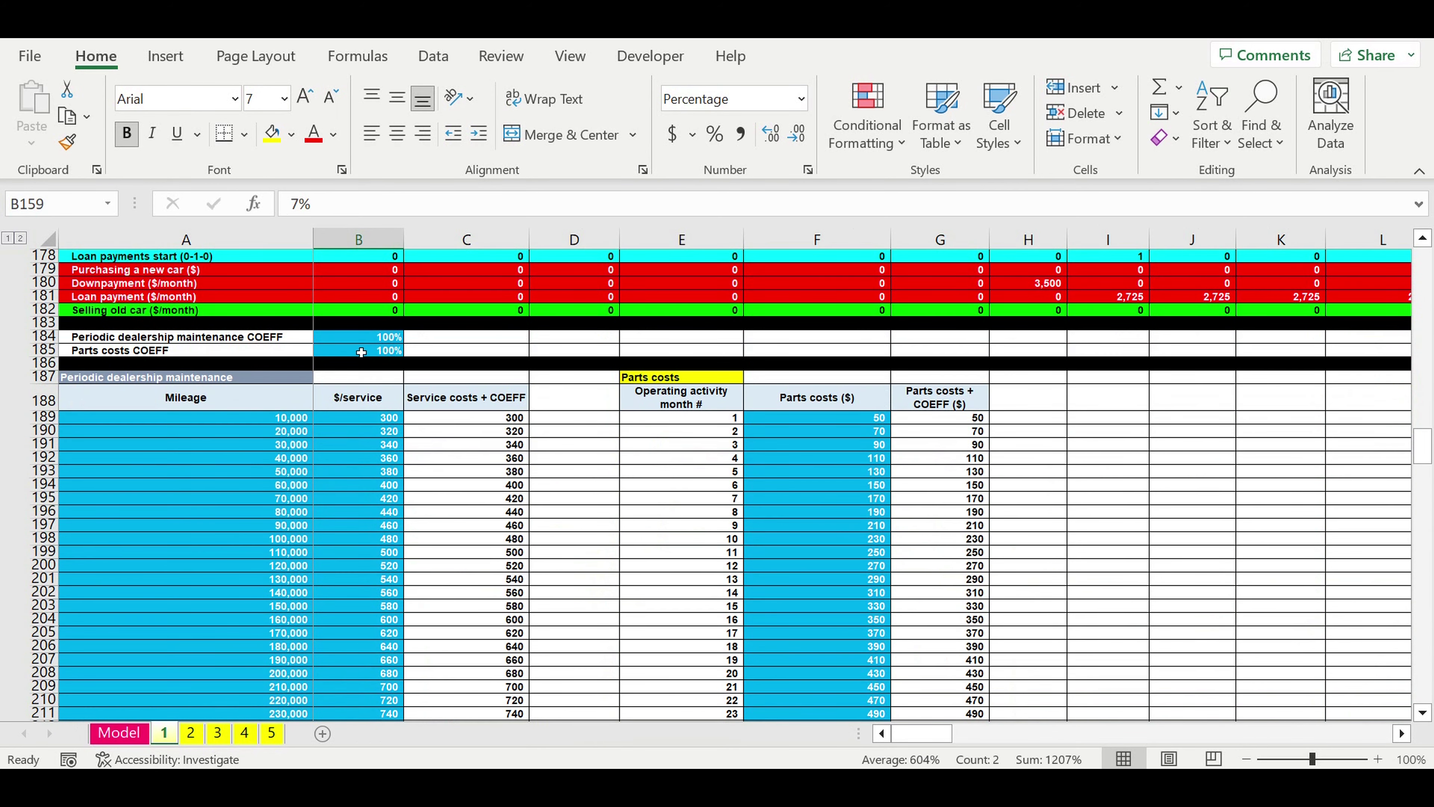
left_click(361, 337)
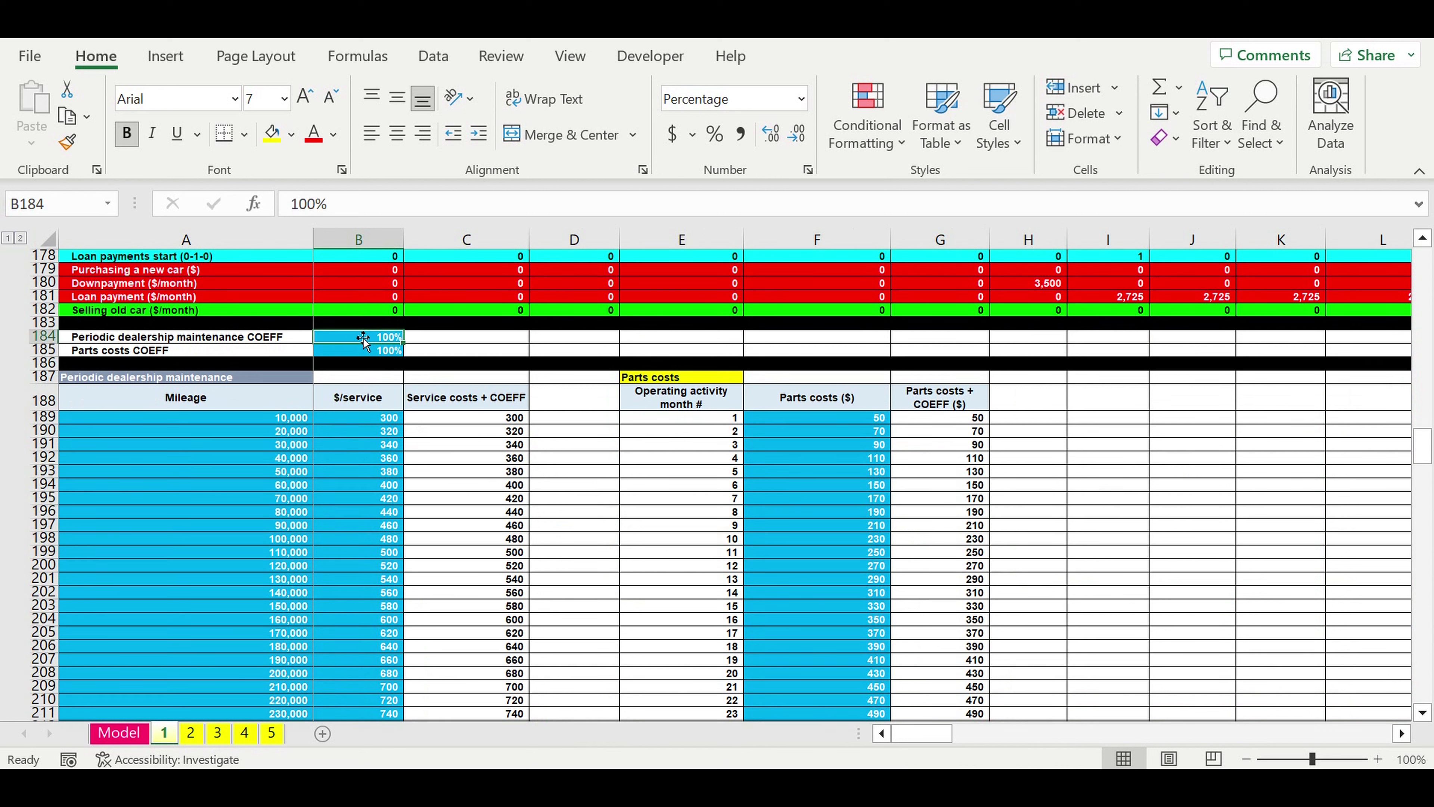
left_click(363, 356)
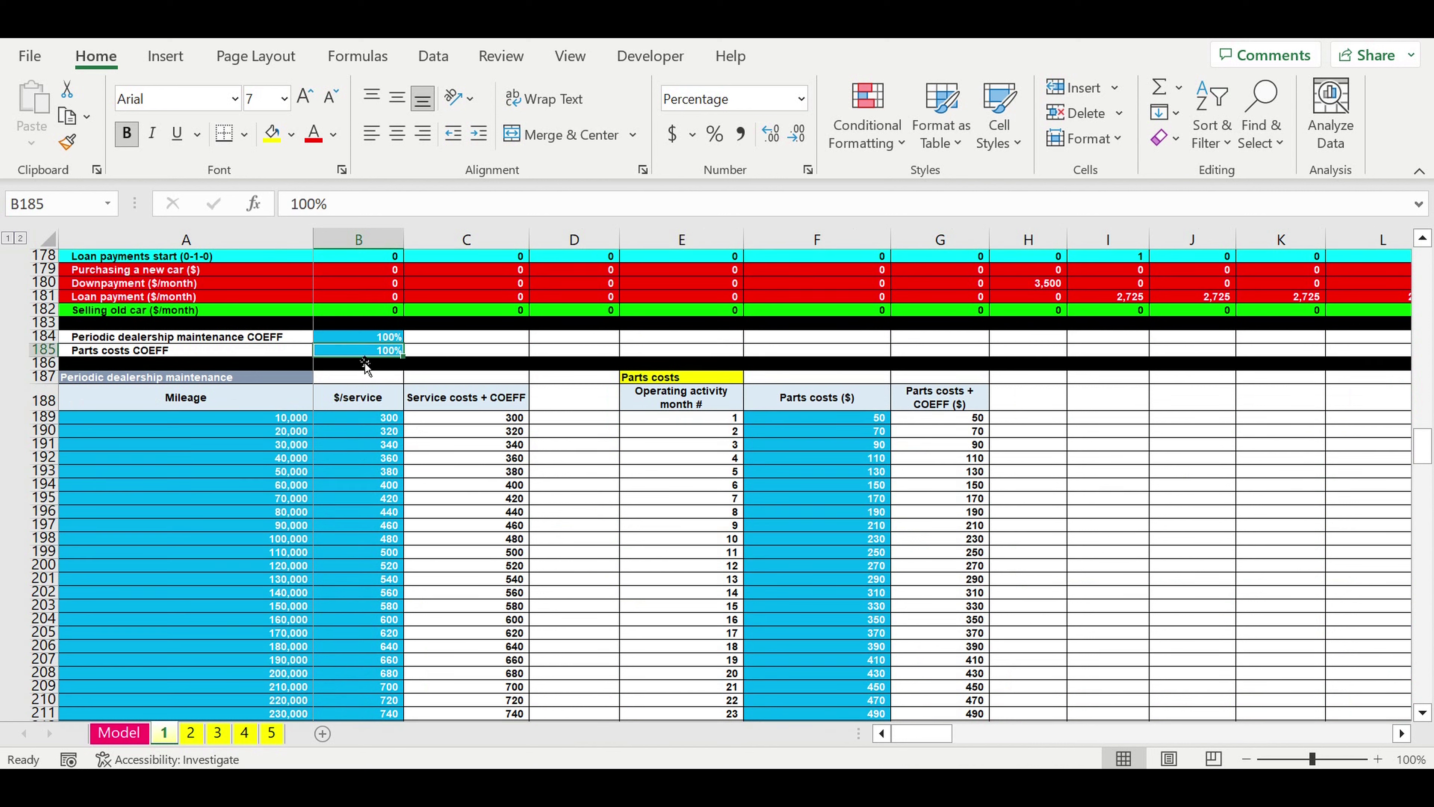
left_click(110, 354)
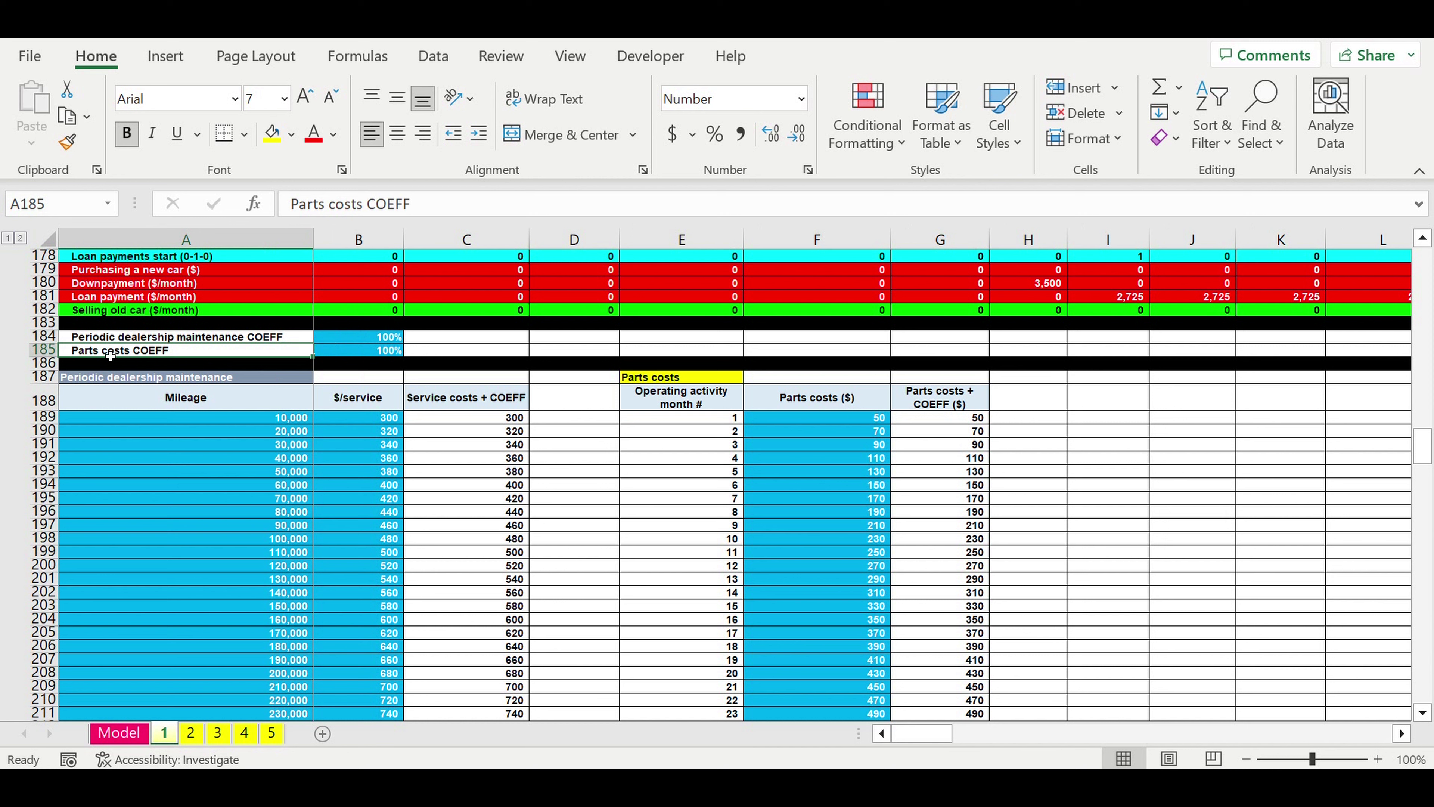
Step: Examine the Mileage intervals and $/service column of the Periodic dealership maintenance table
left_click(129, 381)
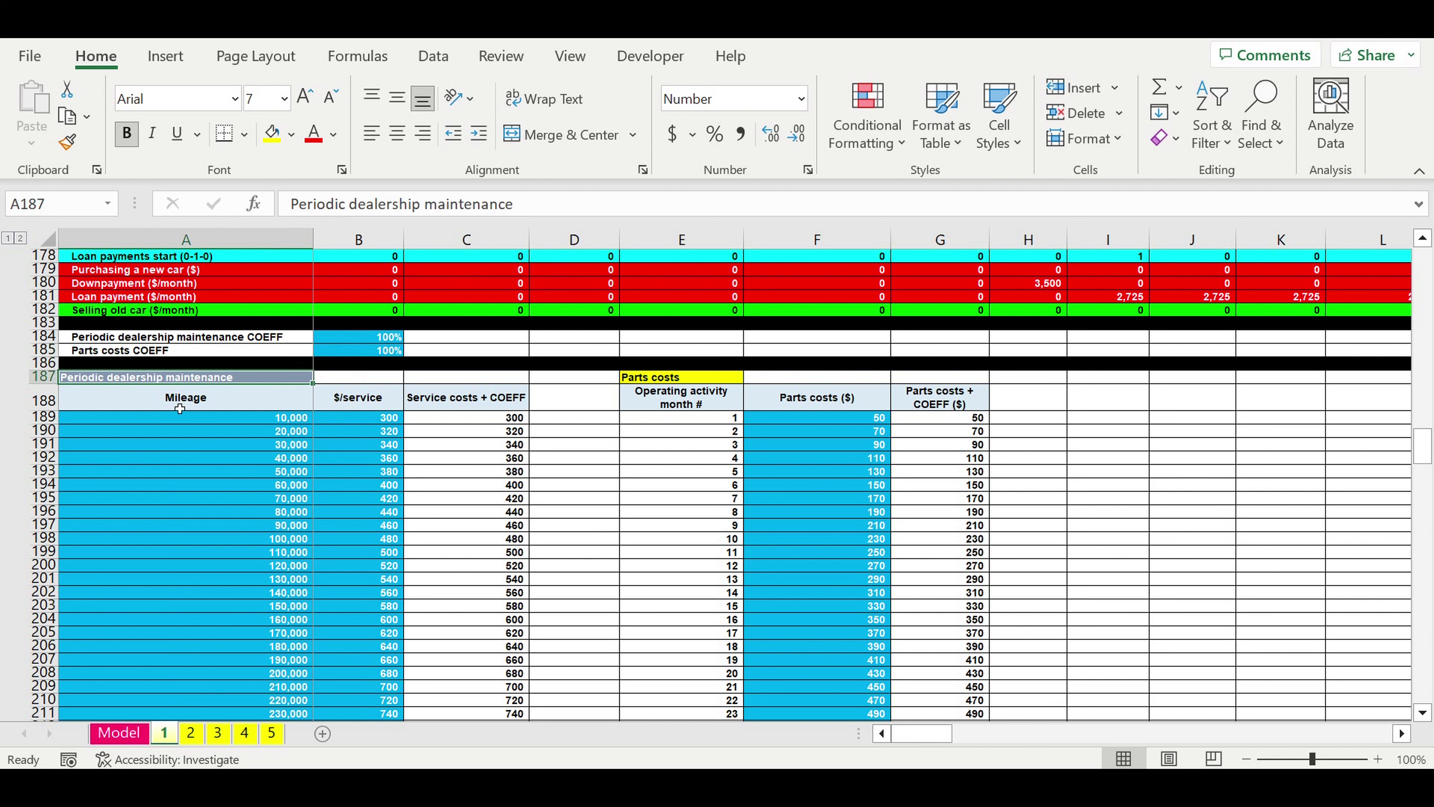
left_click_drag(255, 422, 241, 717)
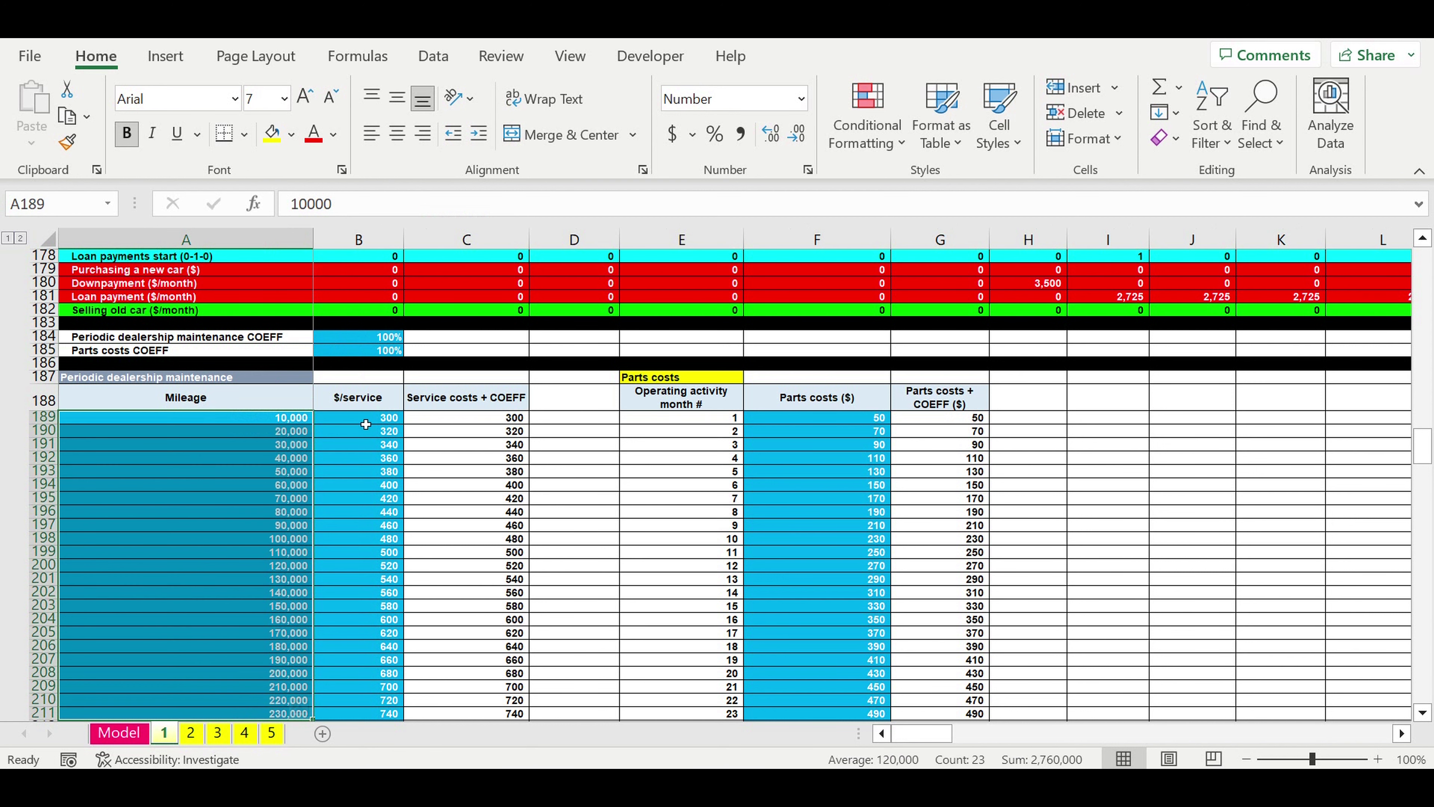
left_click_drag(366, 418, 361, 686)
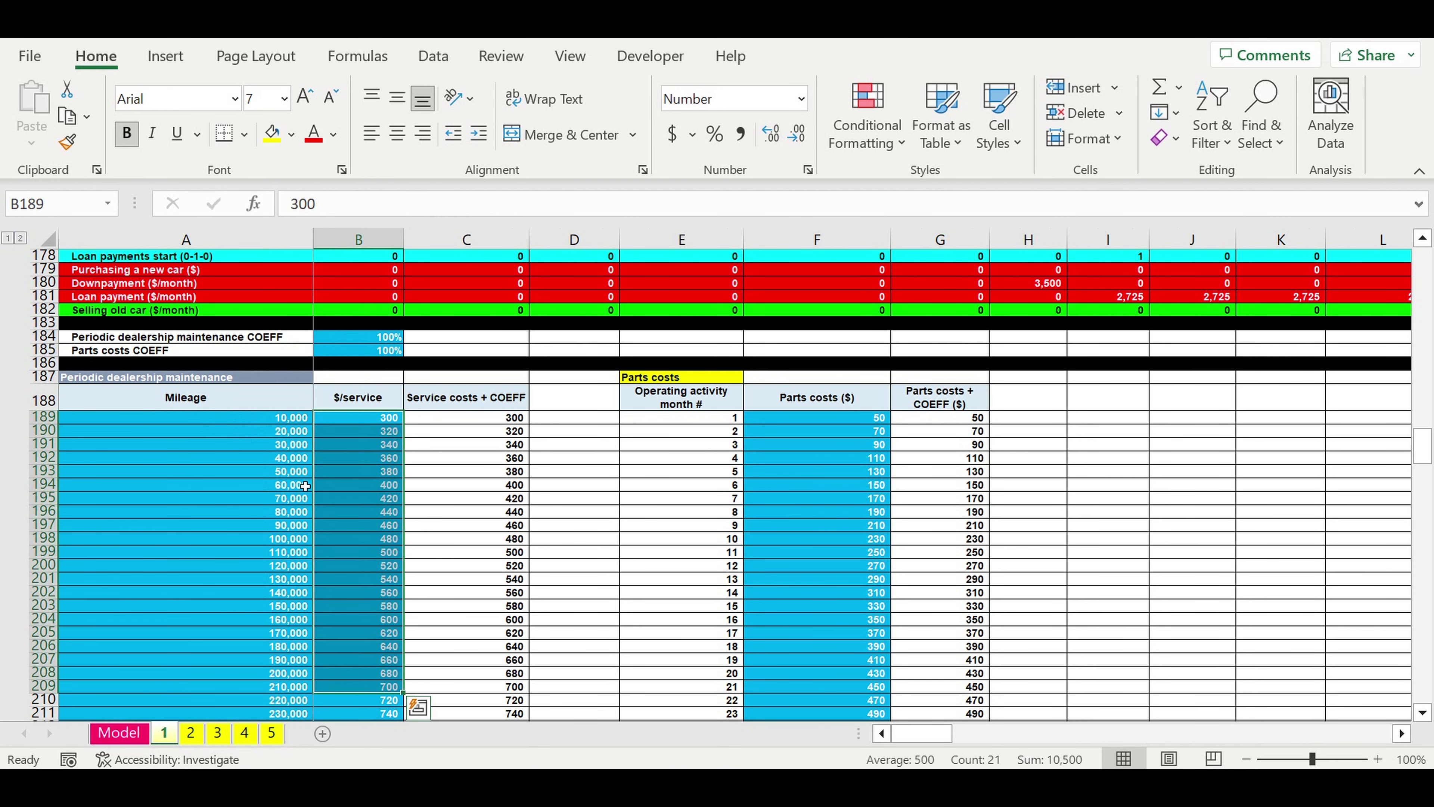
left_click(285, 421)
left_click(273, 434)
left_click(280, 457)
left_click(285, 512)
left_click(285, 580)
left_click(282, 647)
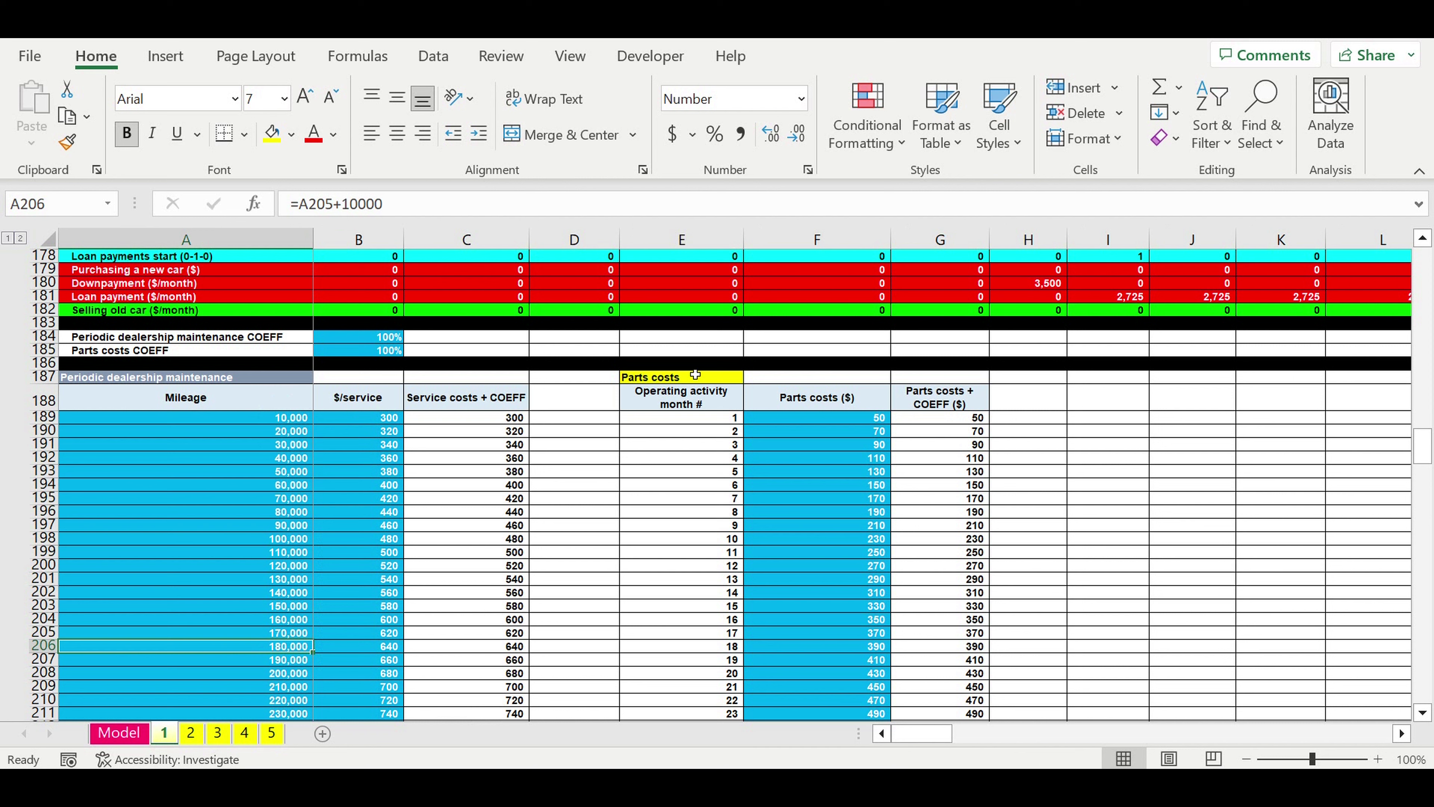
Step: Examine the Operating activity month # and Parts costs ($) columns of the Parts costs table
left_click(693, 363)
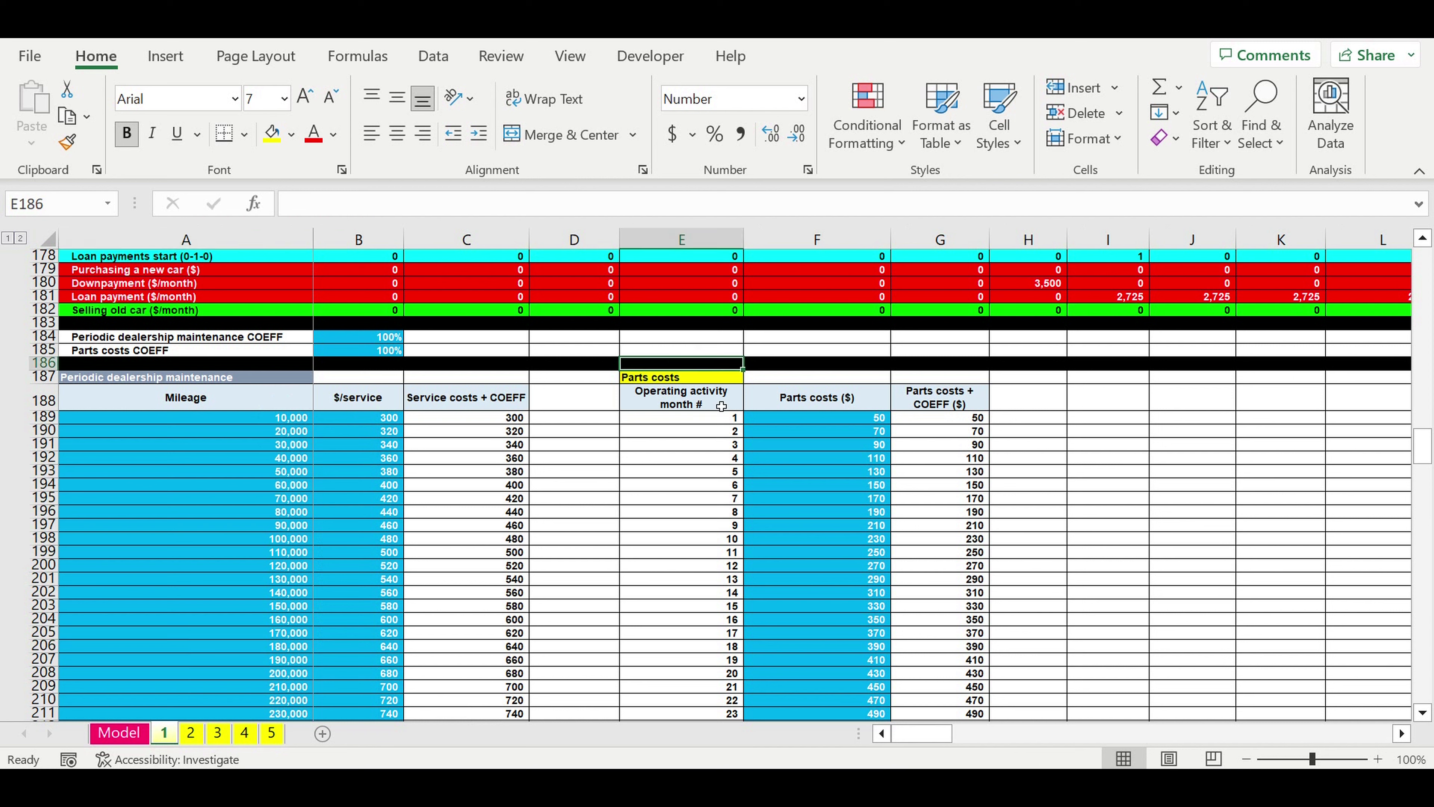
left_click_drag(711, 420, 717, 704)
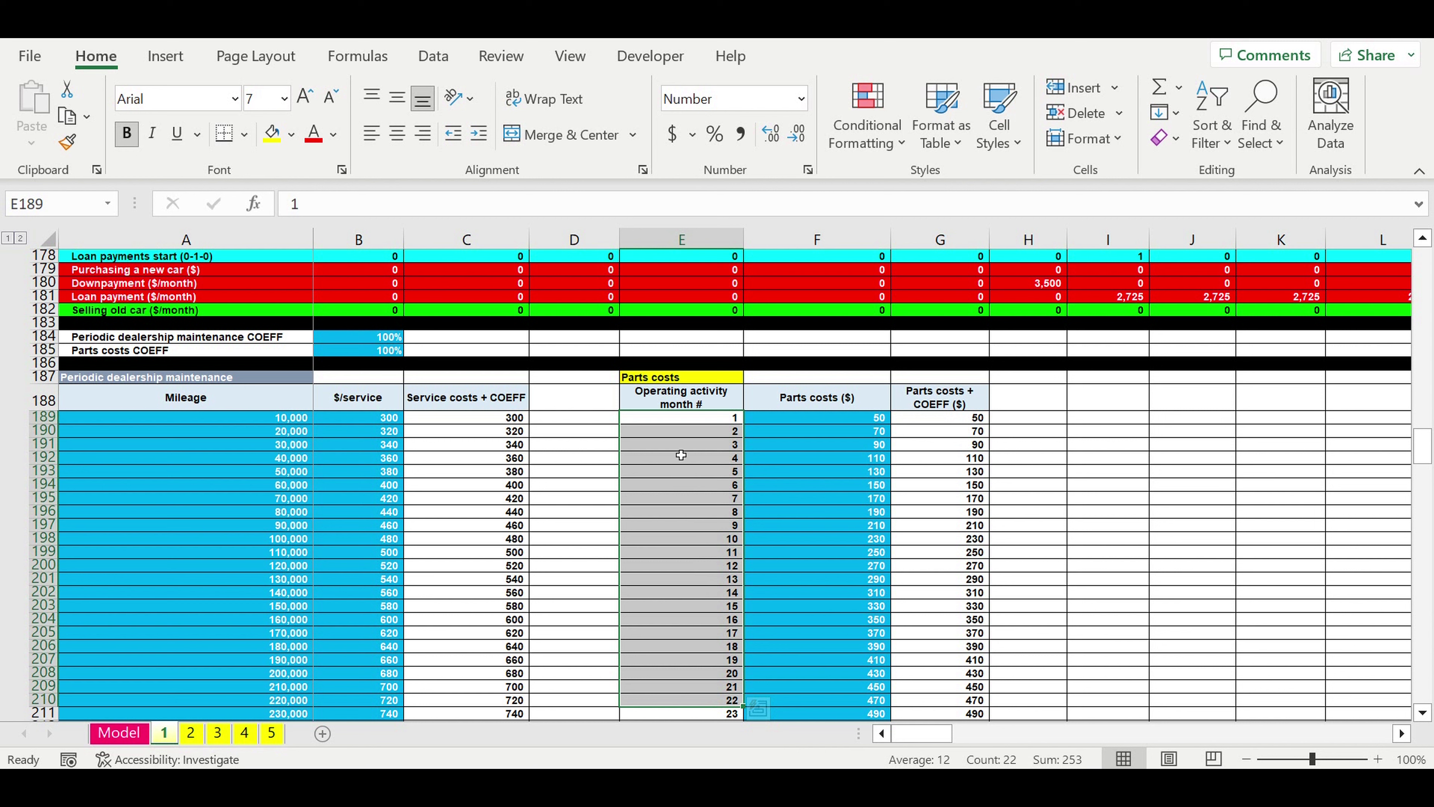
left_click_drag(843, 424, 857, 662)
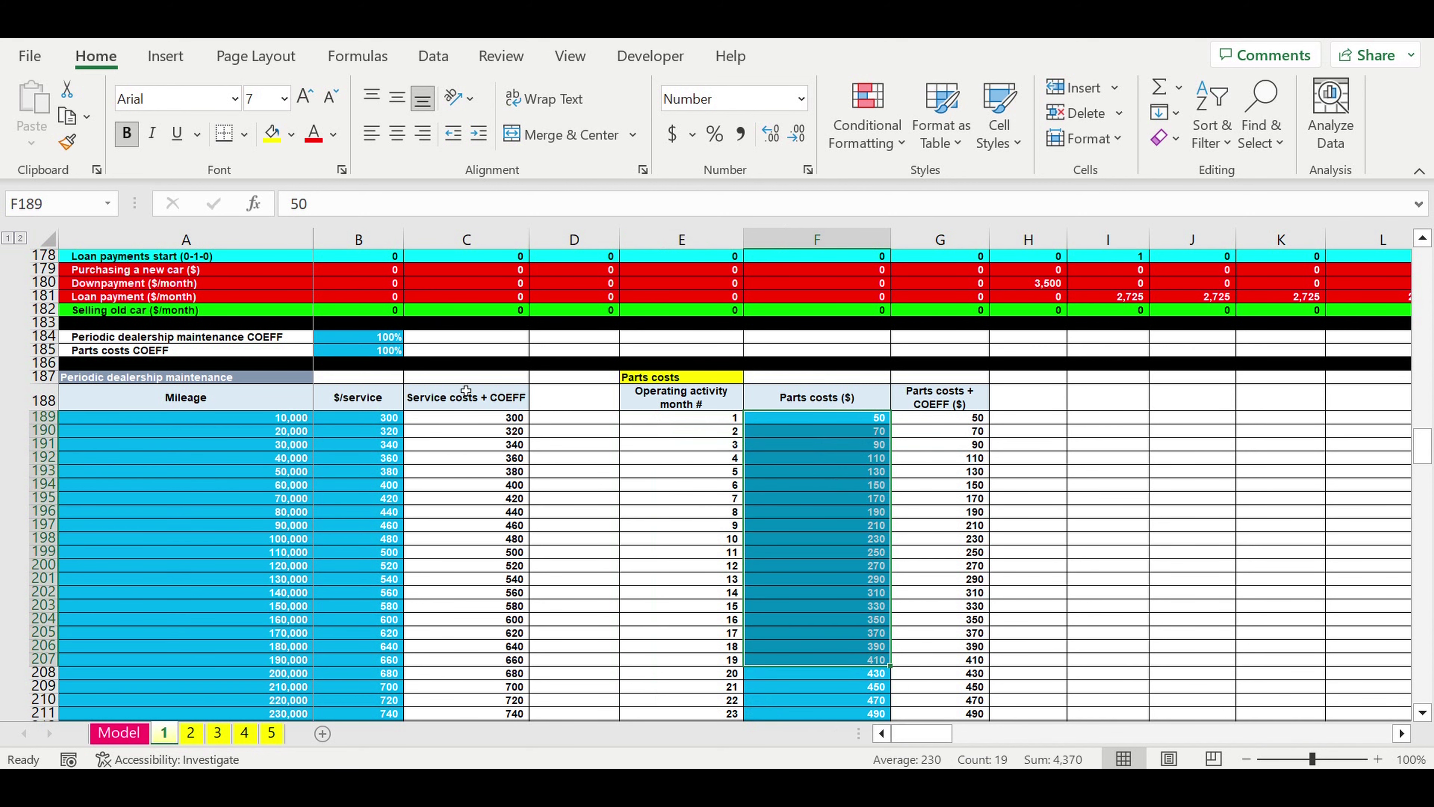
left_click(843, 489)
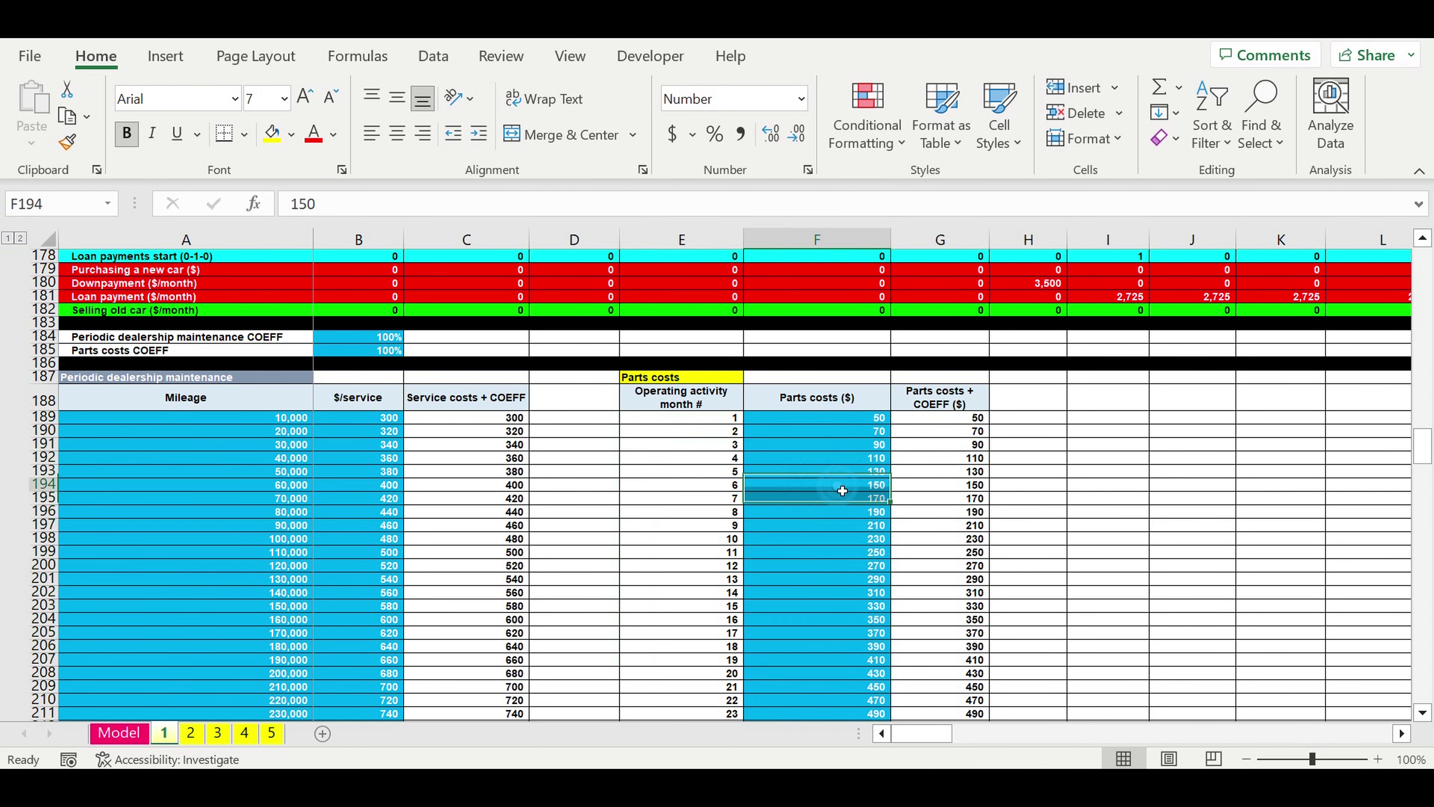
Step: Examine the Primary investment plan's 16 items and their monthly amounts for the three months before operating activity starts
scroll(842, 497, "down", 11)
scroll(840, 509, "down", 7)
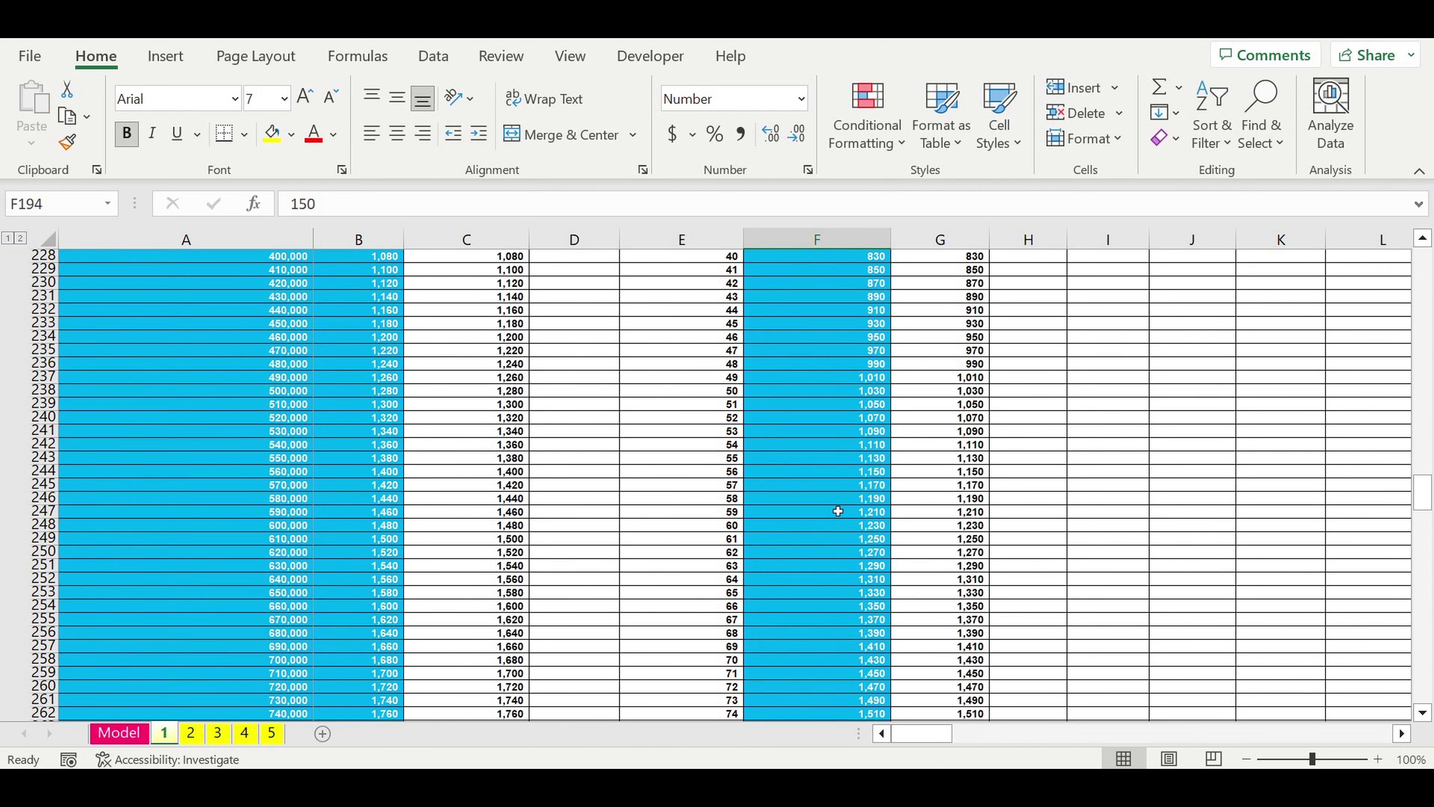
scroll(813, 655, "down", 14)
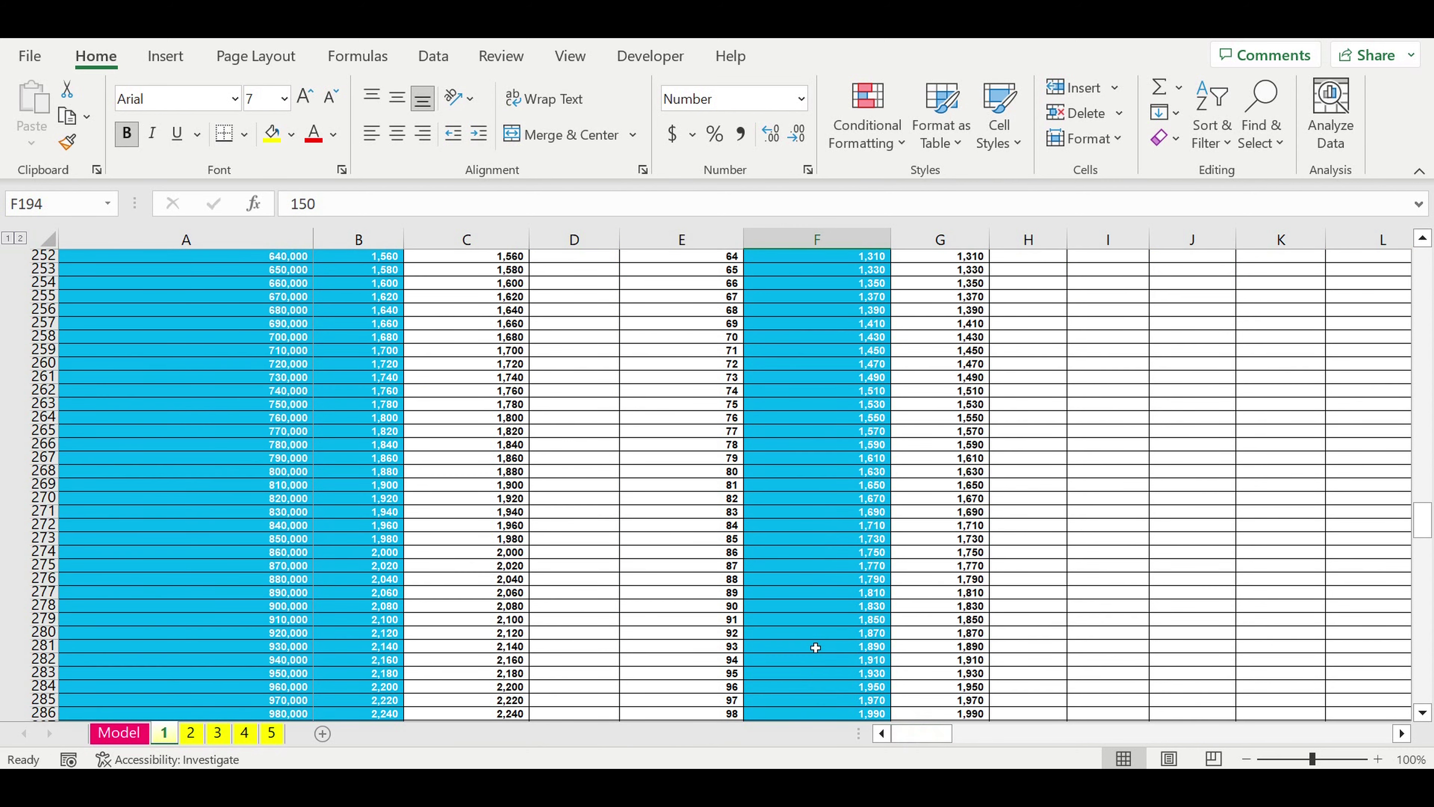
scroll(815, 634, "down", 11)
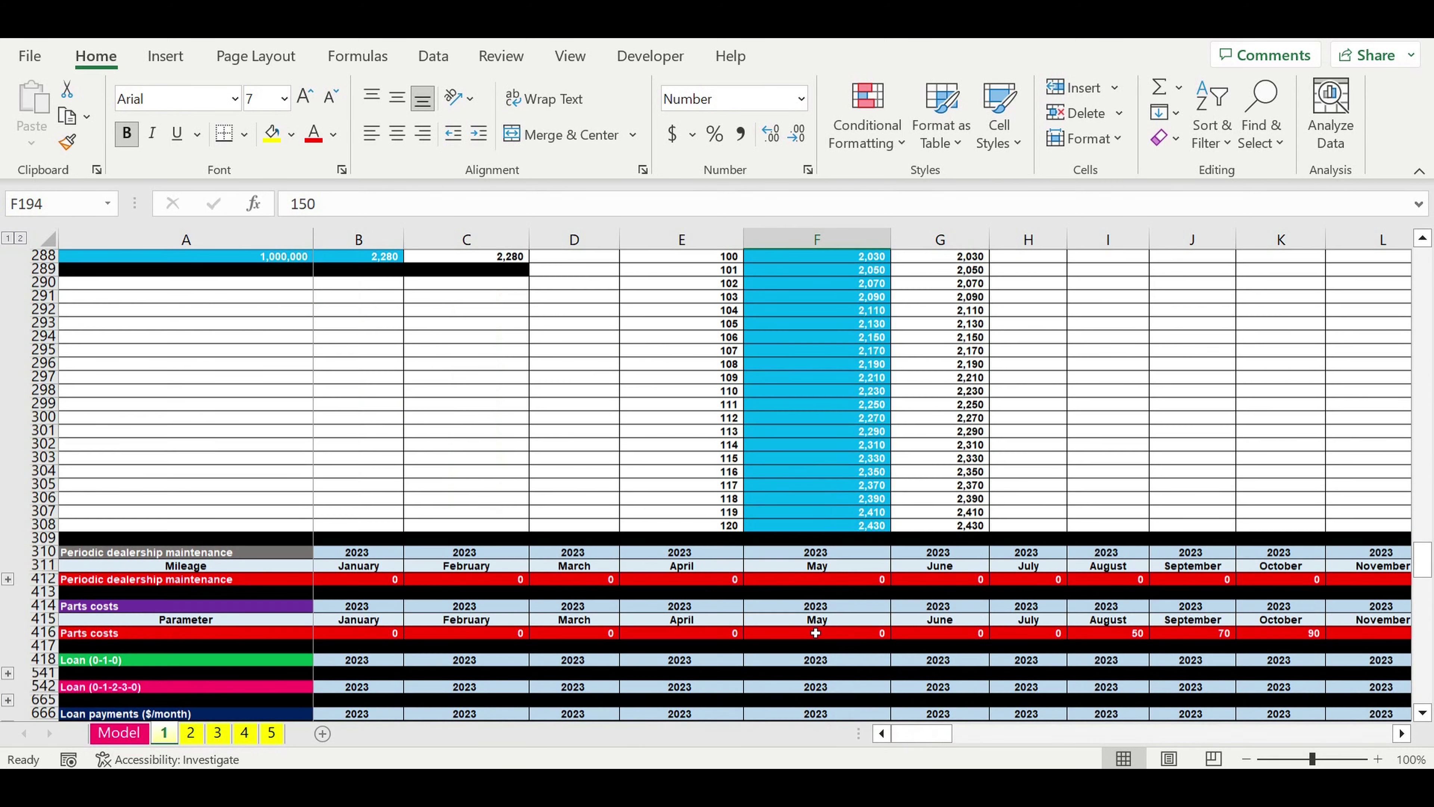
scroll(815, 633, "down", 4)
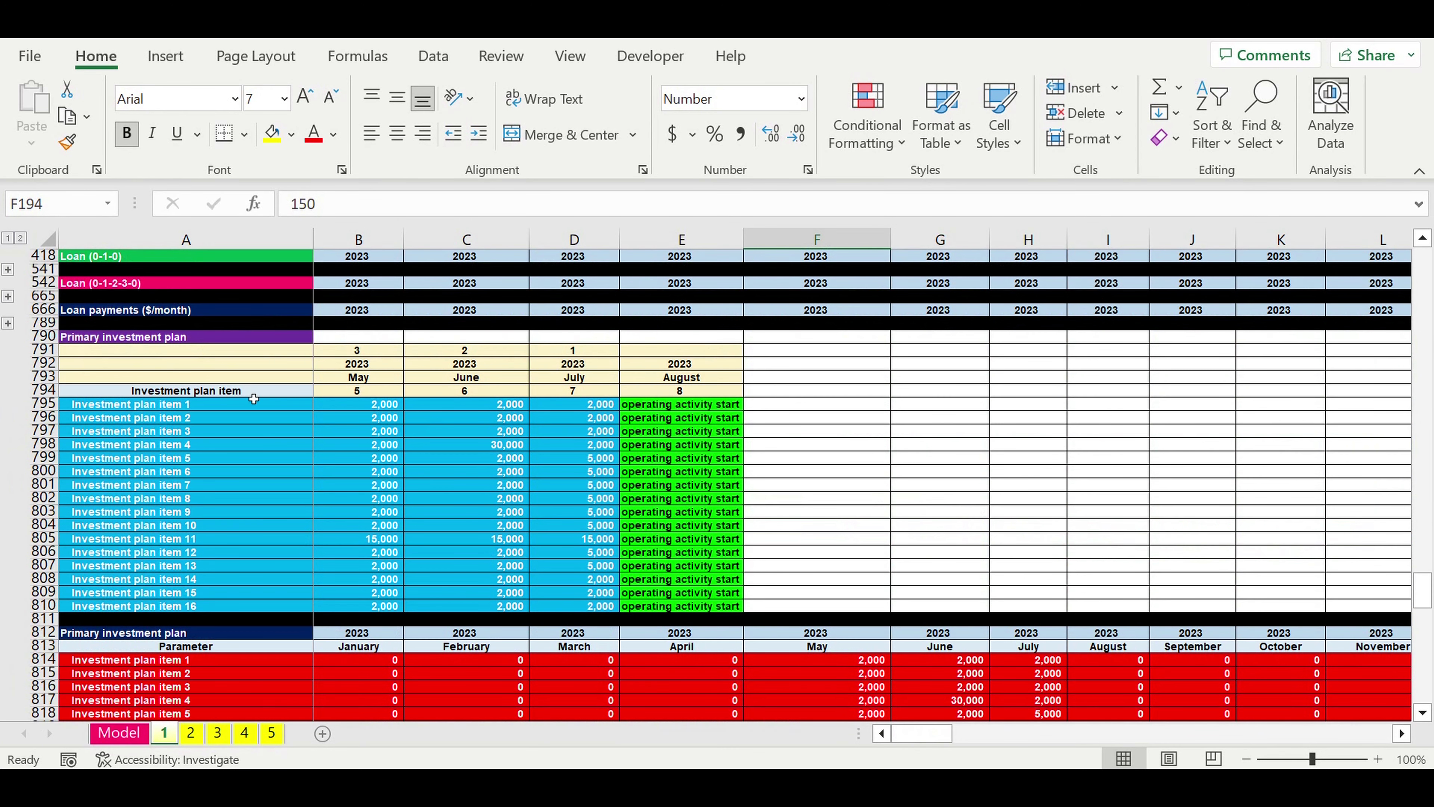
left_click(157, 408)
left_click_drag(163, 417, 571, 611)
left_click_drag(93, 406, 114, 606)
left_click(357, 409)
left_click_drag(474, 450, 571, 609)
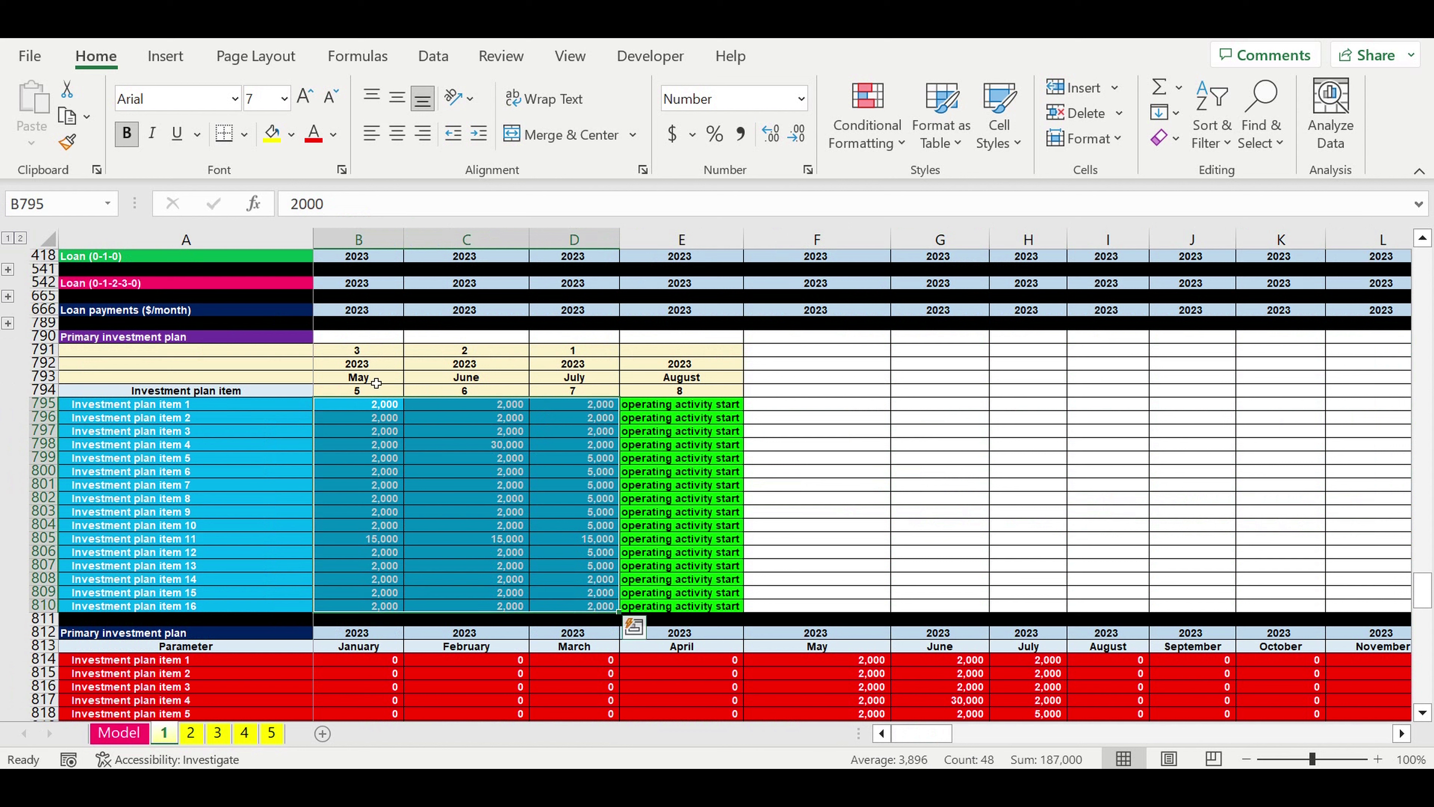
Step: Examine the Primary investment plan's year and month headers for the three investment months and the August operating activity start
left_click_drag(348, 351, 574, 392)
left_click_drag(681, 350, 680, 398)
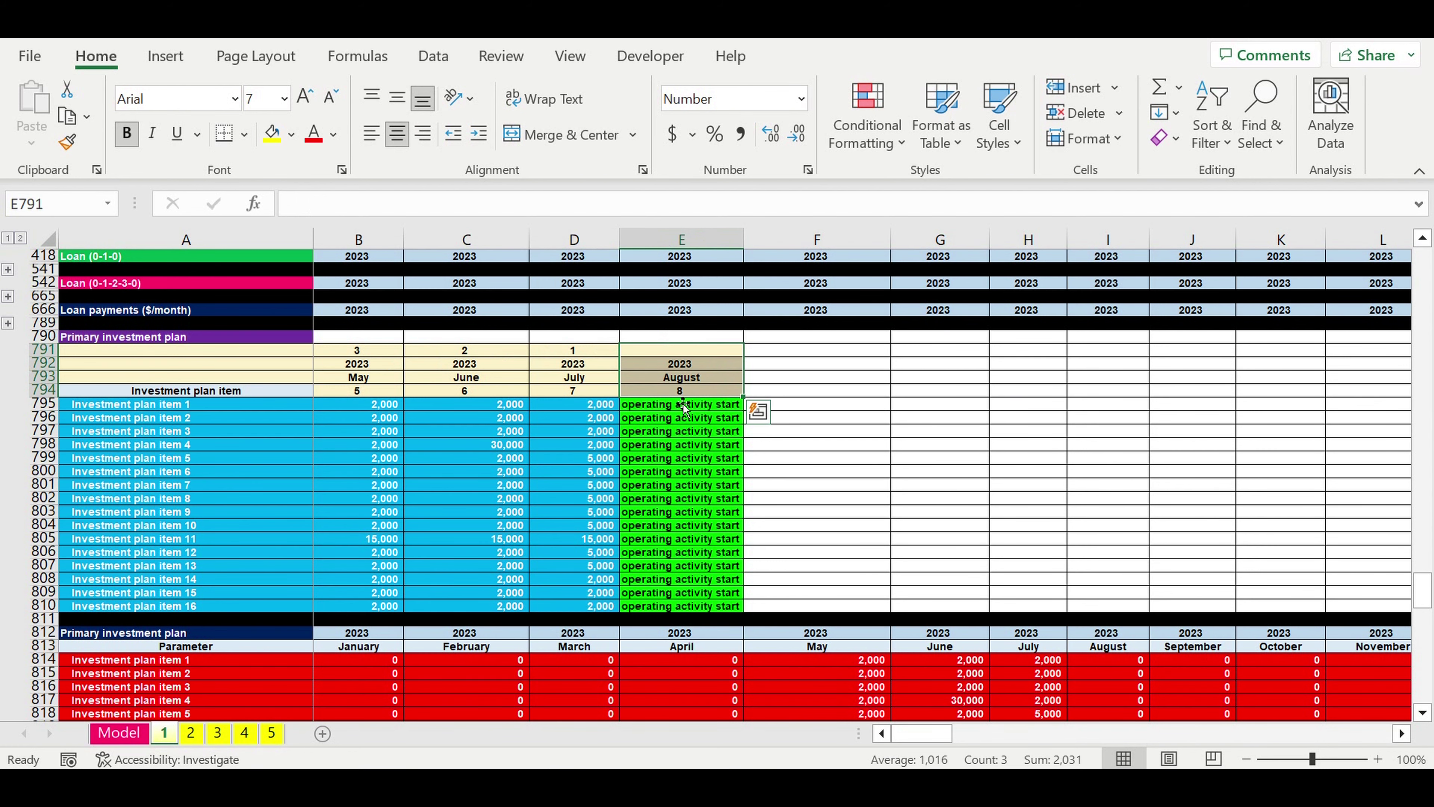
Step: Examine the Fixed costs table's ten cost items and their monthly amounts from January to December of the typical year
scroll(612, 461, "down", 3)
scroll(613, 465, "down", 8)
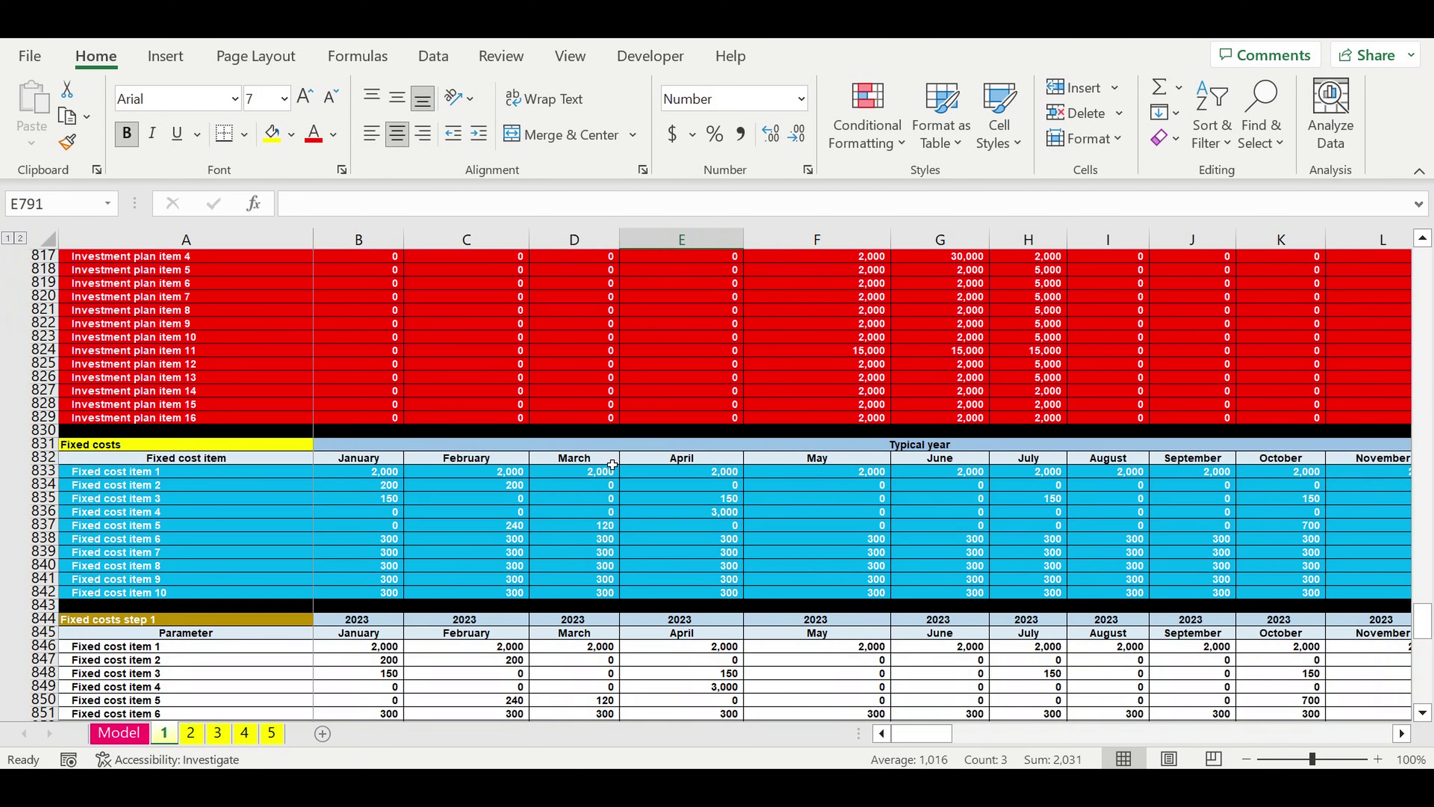
left_click(215, 500)
left_click_drag(136, 477, 166, 603)
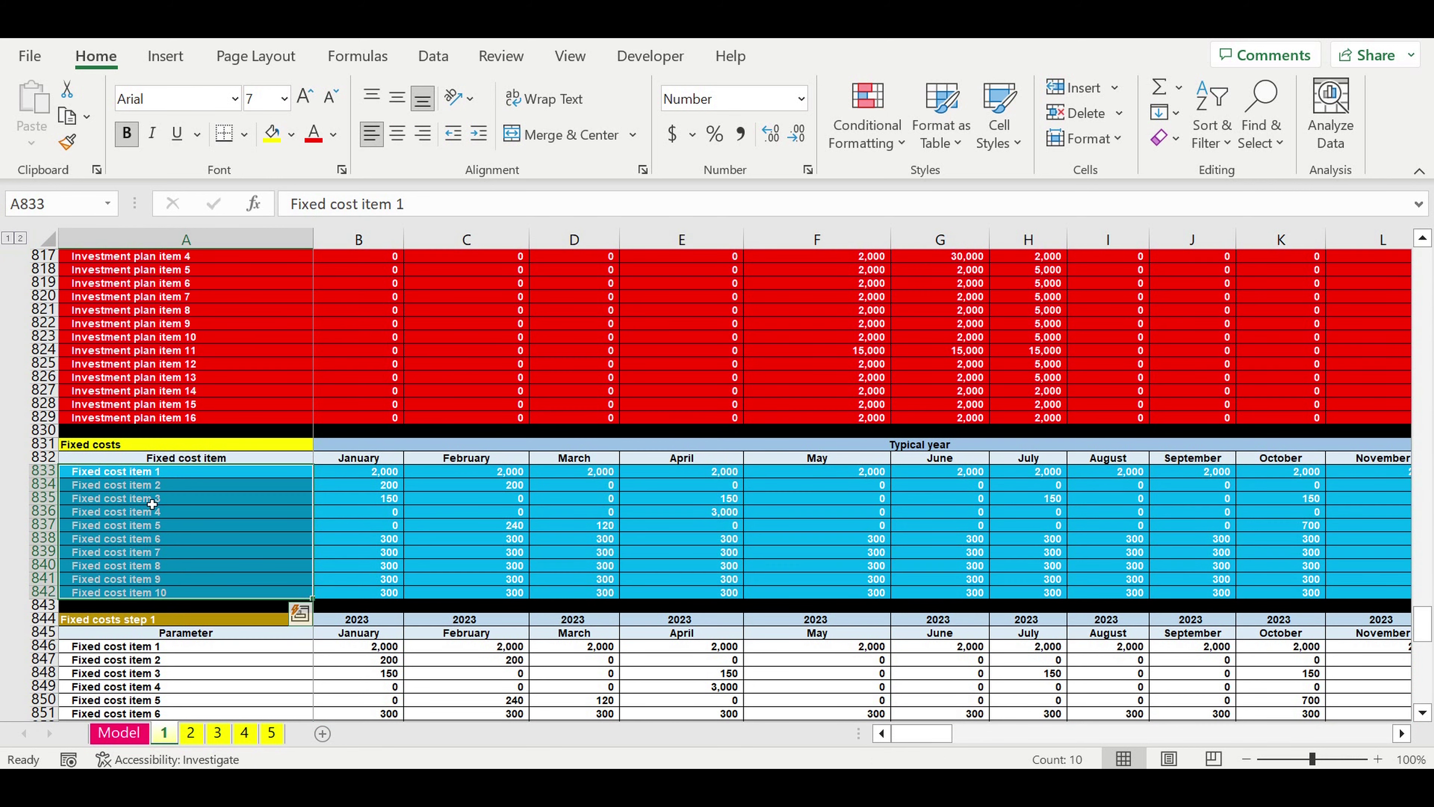
left_click_drag(384, 477, 1288, 474)
left_click_drag(1432, 490, 1064, 593)
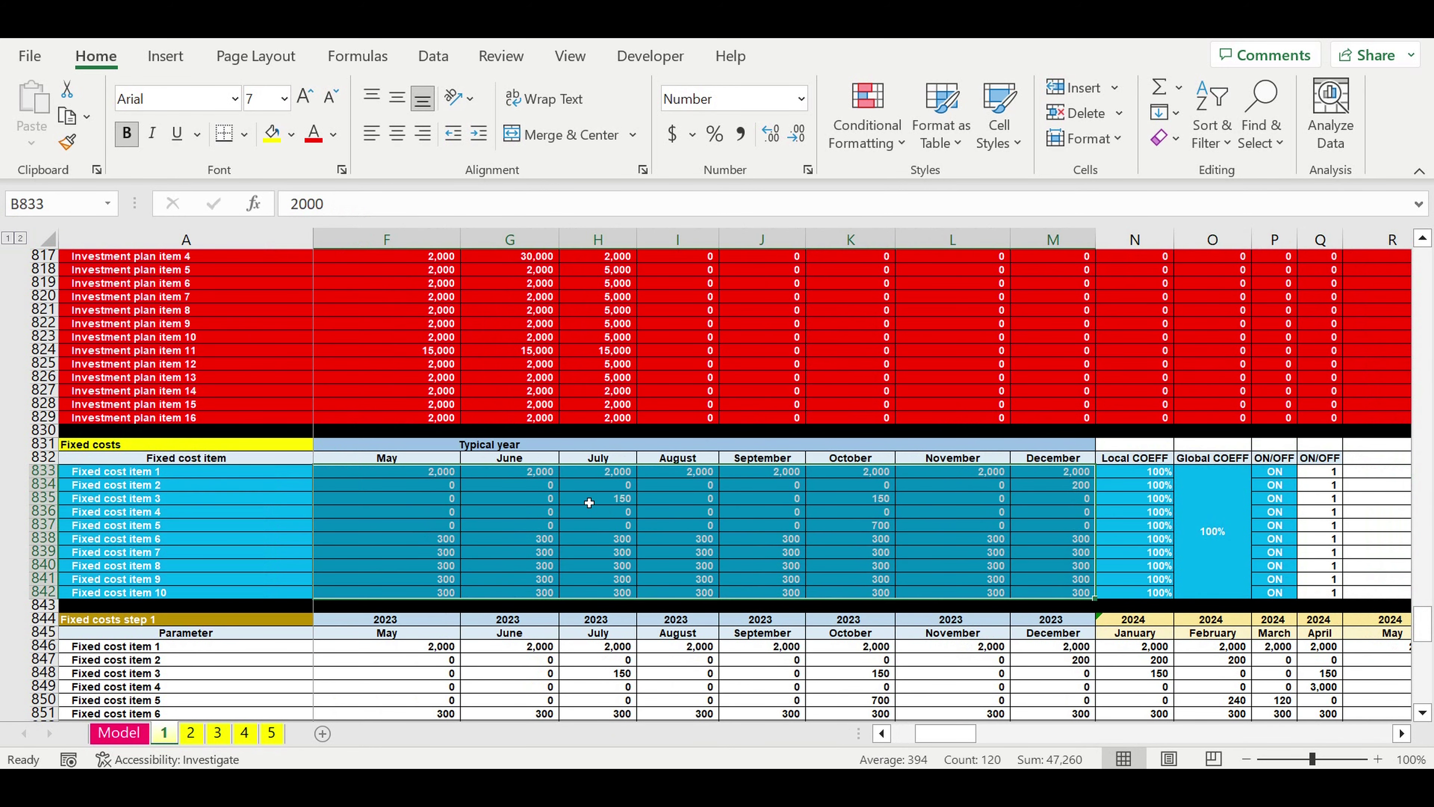
left_click(599, 518)
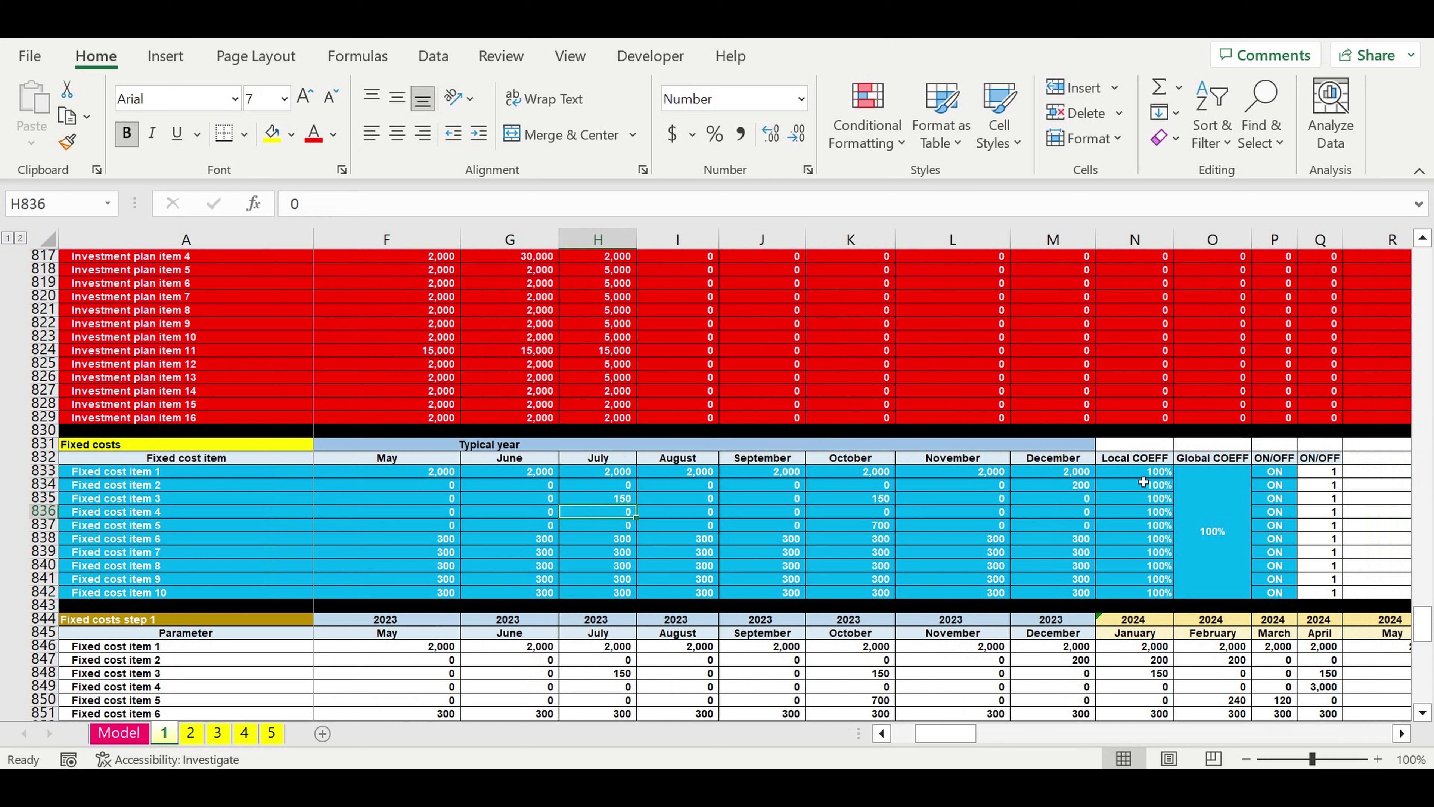
Step: Examine the fixed costs' Local COEFF and Global COEFF, and view the ON/OFF options for Fixed cost item 2
left_click_drag(1143, 474, 1146, 590)
left_click(1221, 513)
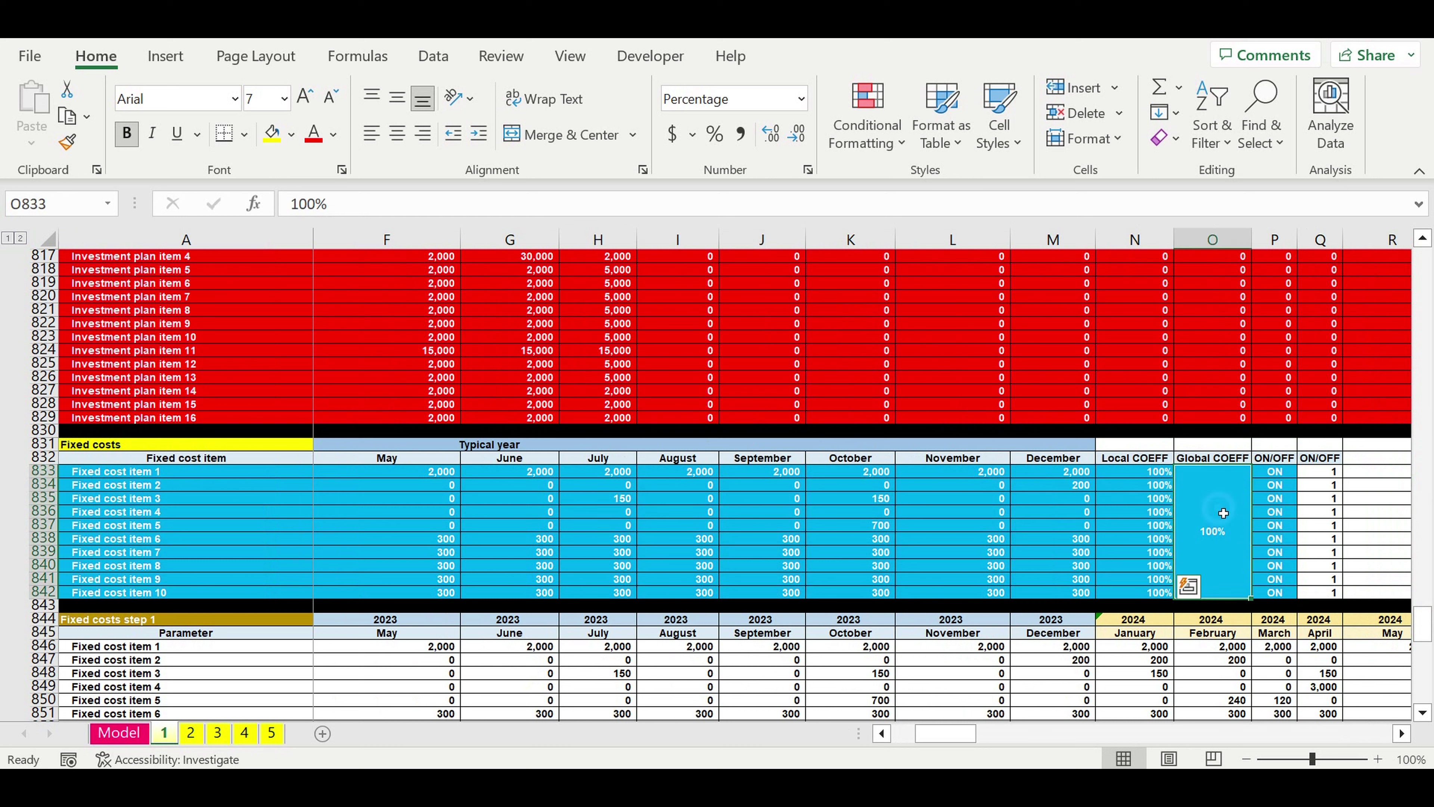
left_click_drag(153, 476, 161, 602)
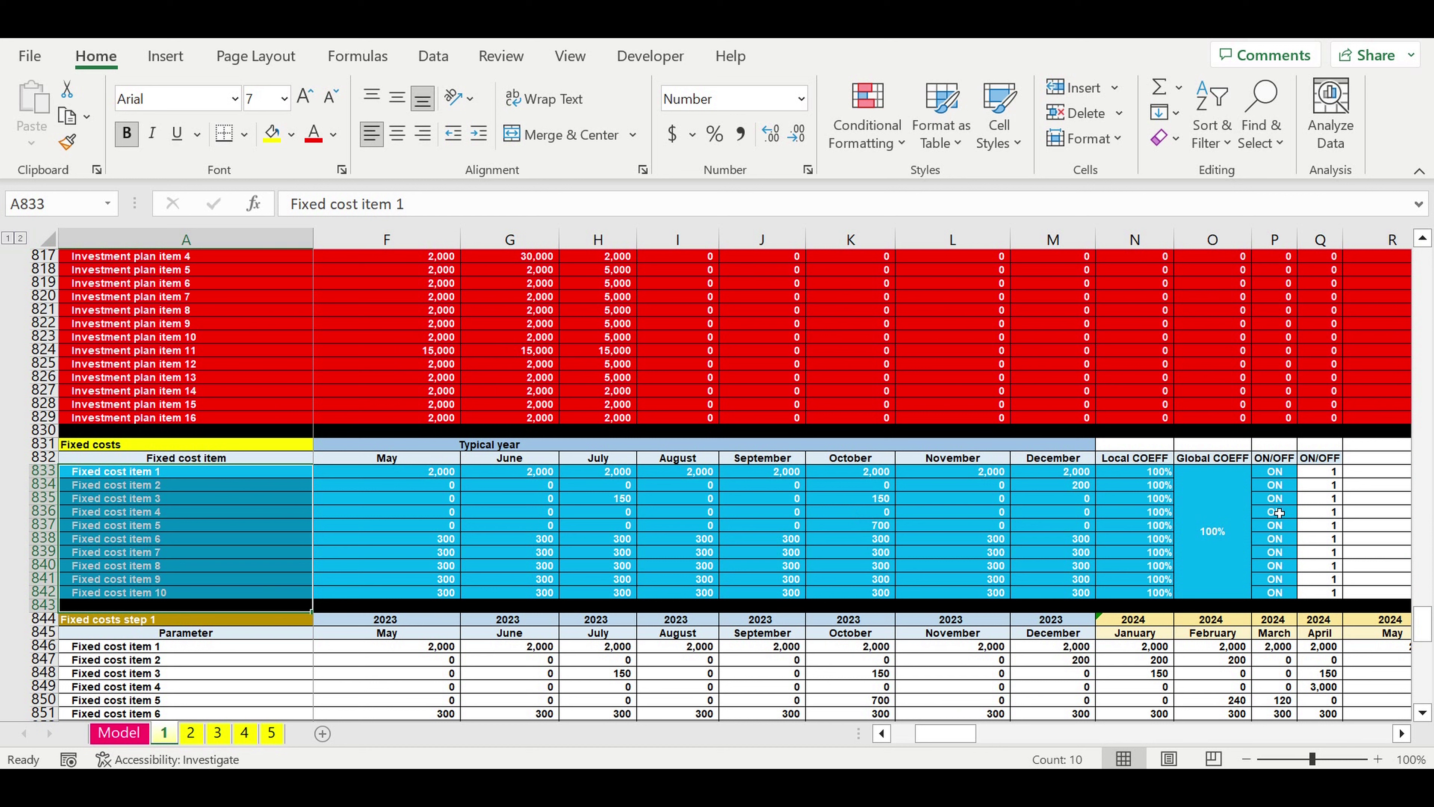
left_click(1278, 489)
left_click(1303, 487)
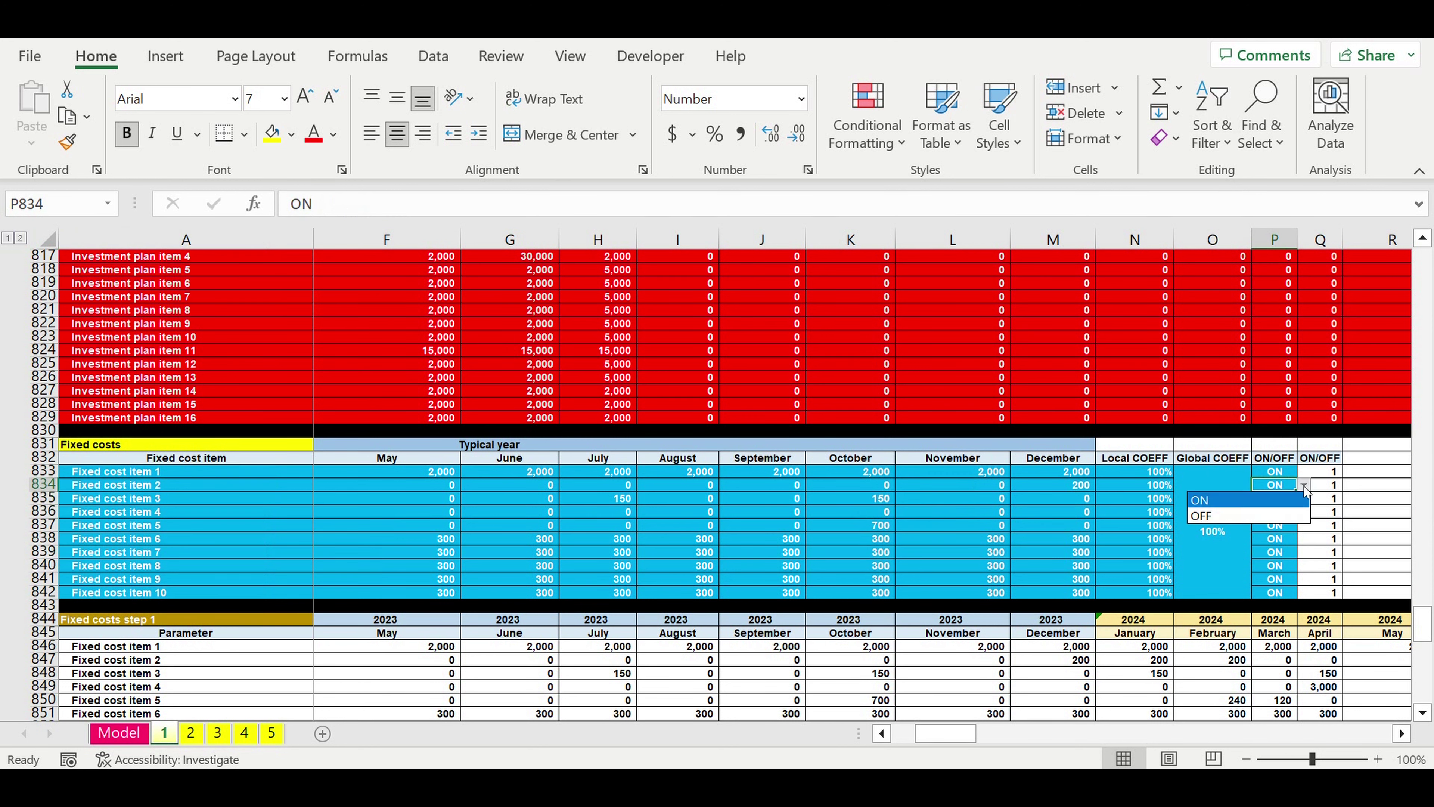
left_click(1306, 497)
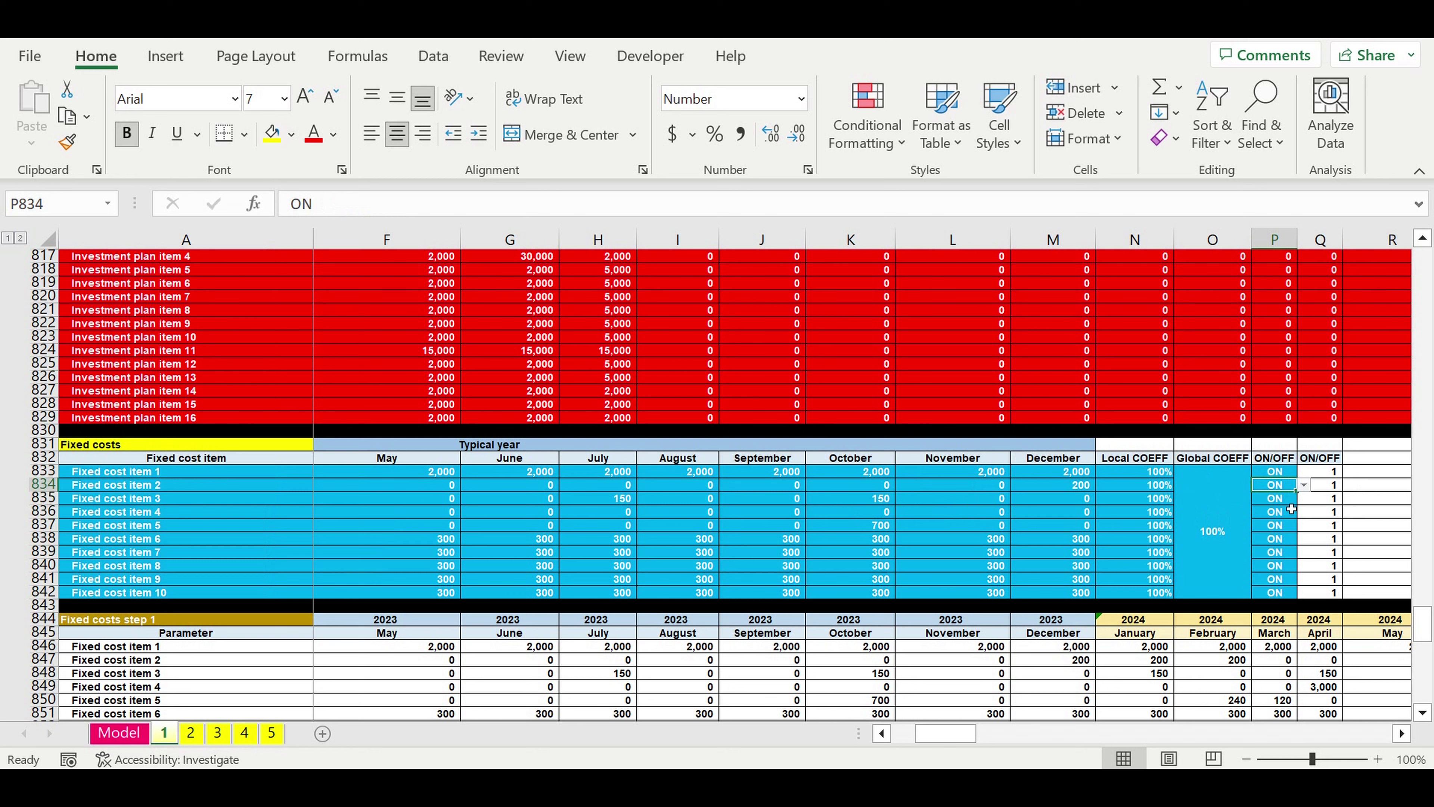
Step: Examine the Payroll input table below the gasoline costs, covering Driver 1 to Driver 3 and their $/month salaries
scroll(486, 599, "down", 5)
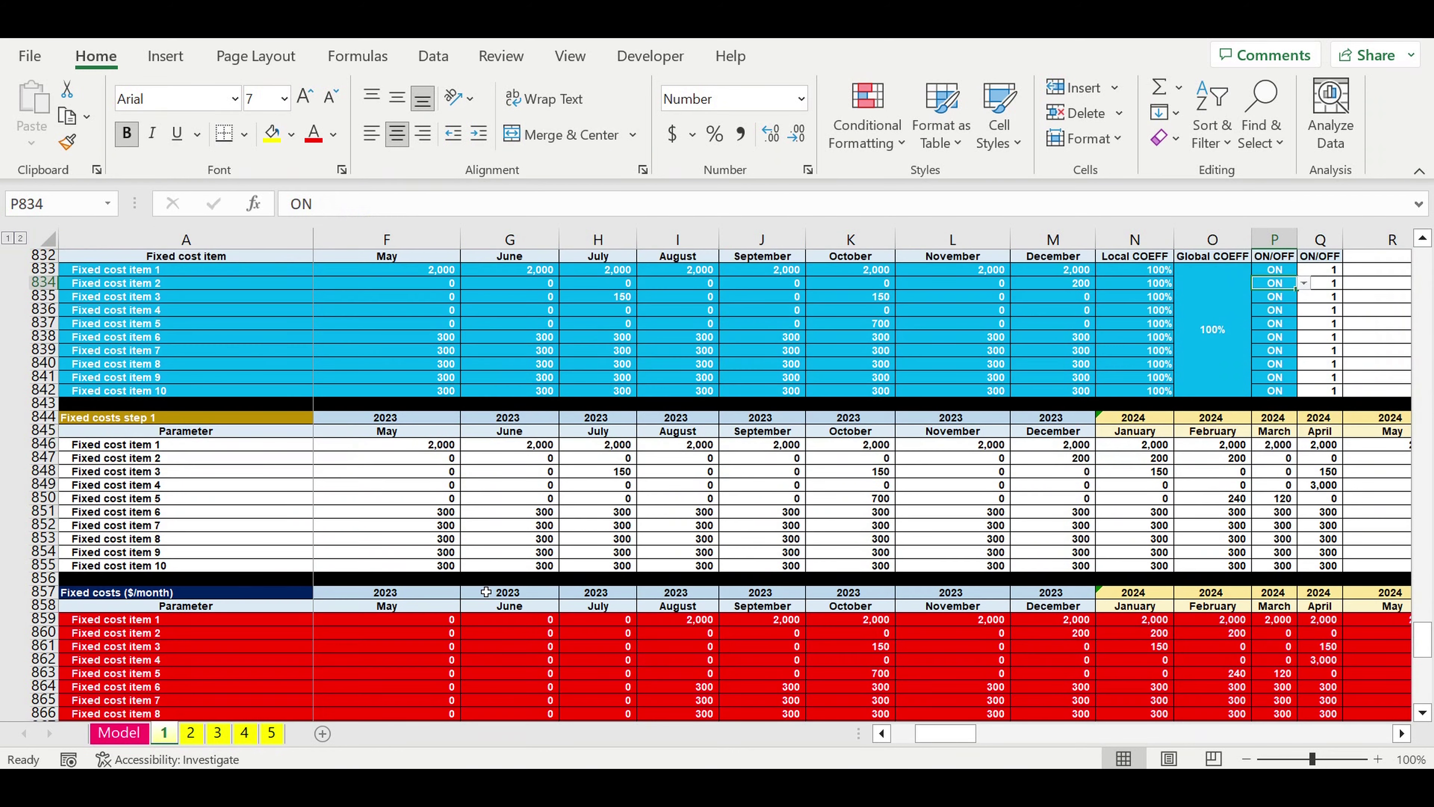
left_click(470, 578)
scroll(471, 580, "down", 4)
scroll(472, 582, "down", 2)
scroll(472, 582, "down", 6)
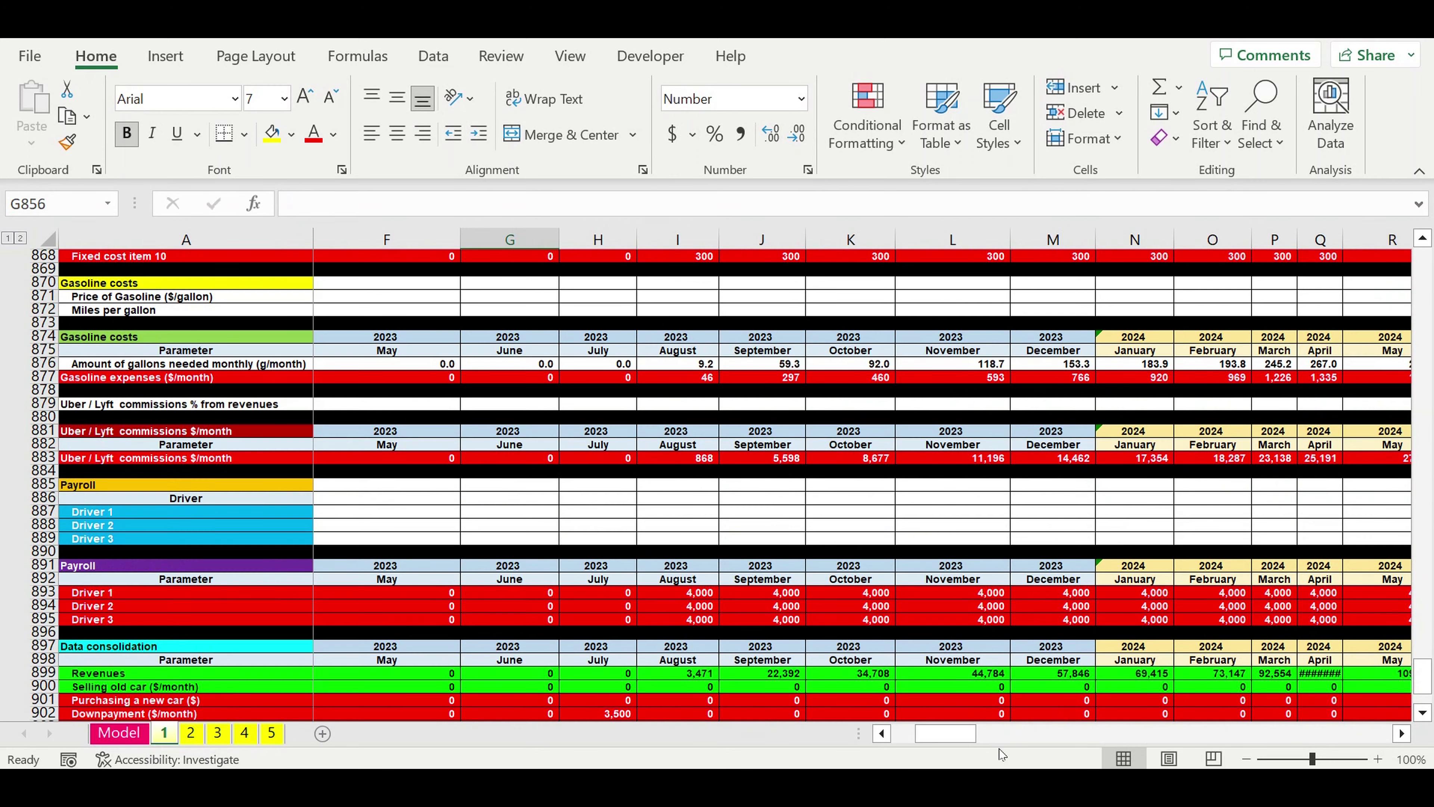
left_click_drag(935, 740, 908, 738)
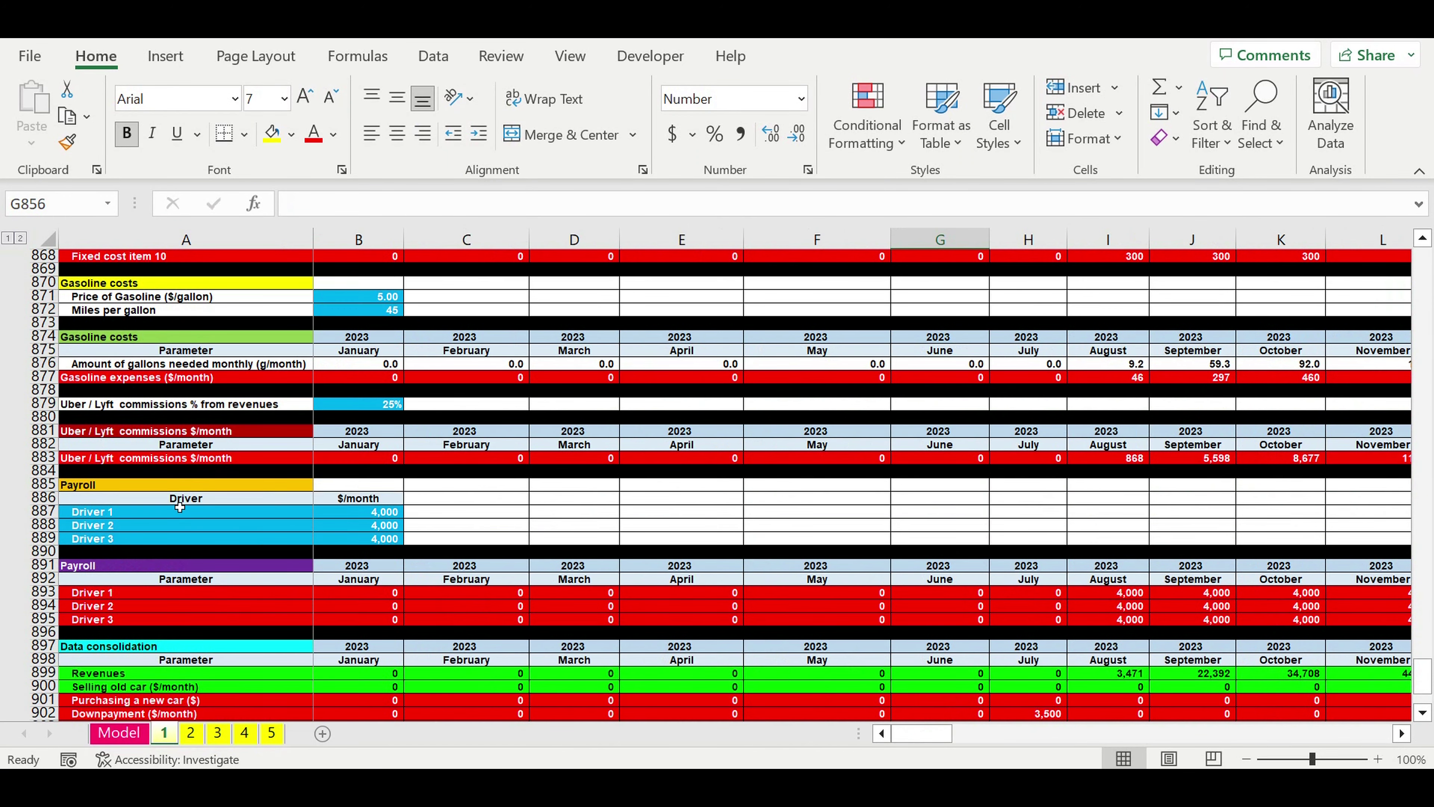
left_click(263, 486)
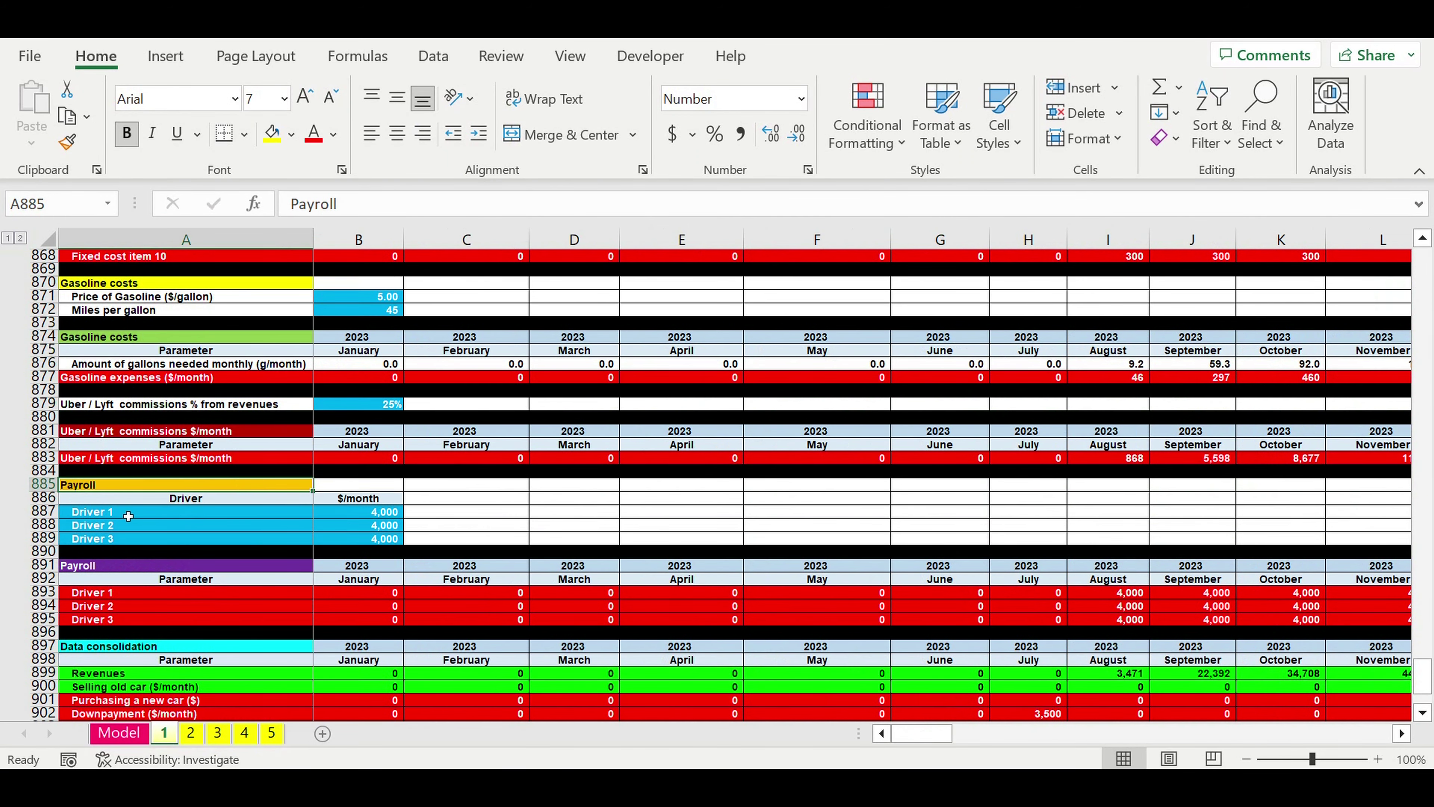
left_click_drag(94, 515, 113, 537)
left_click_drag(392, 520, 387, 544)
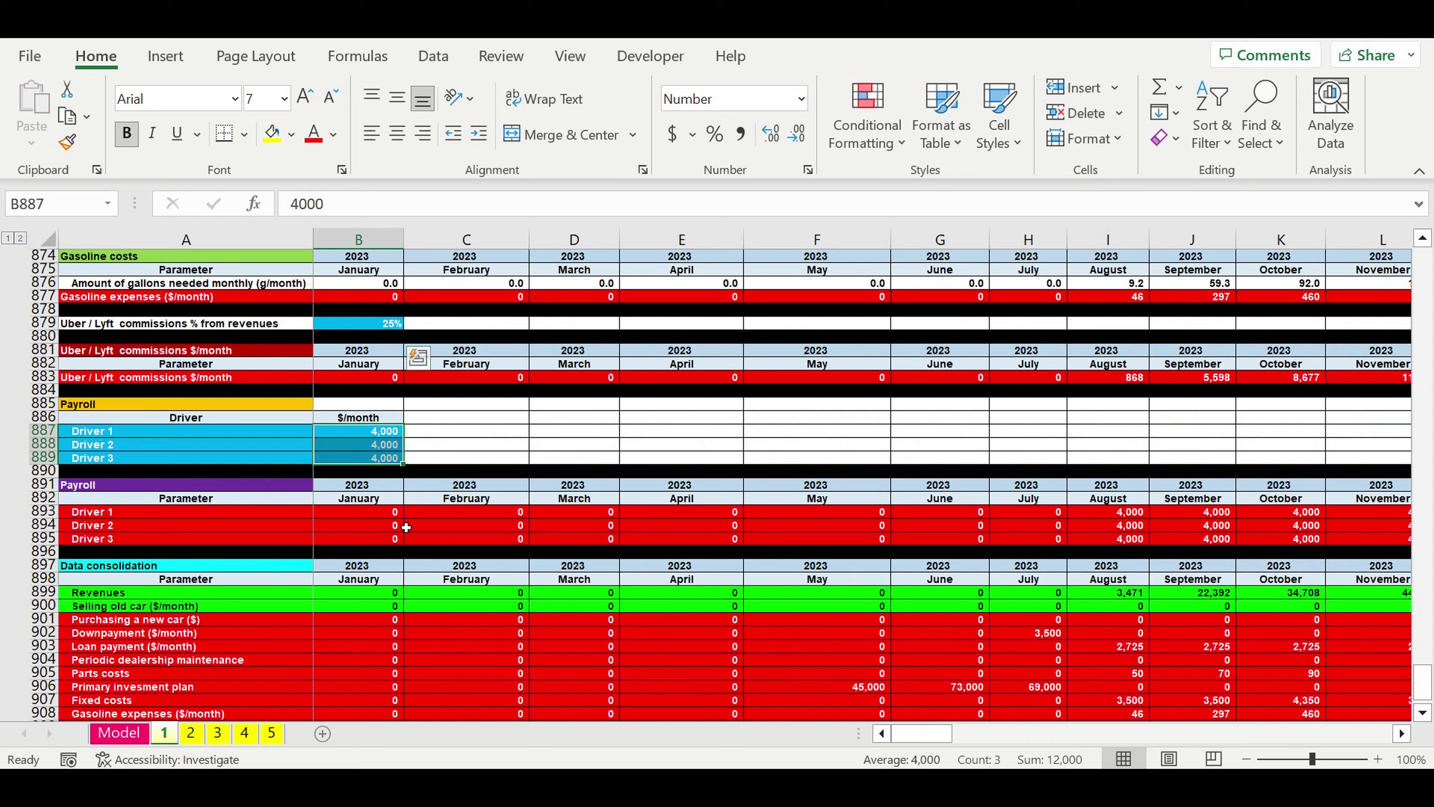
Step: Examine the Gasoline costs inputs for price per gallon and miles per gallon, and the Uber / Lyft commissions % from revenues
scroll(406, 531, "down", 6)
scroll(401, 515, "up", 14)
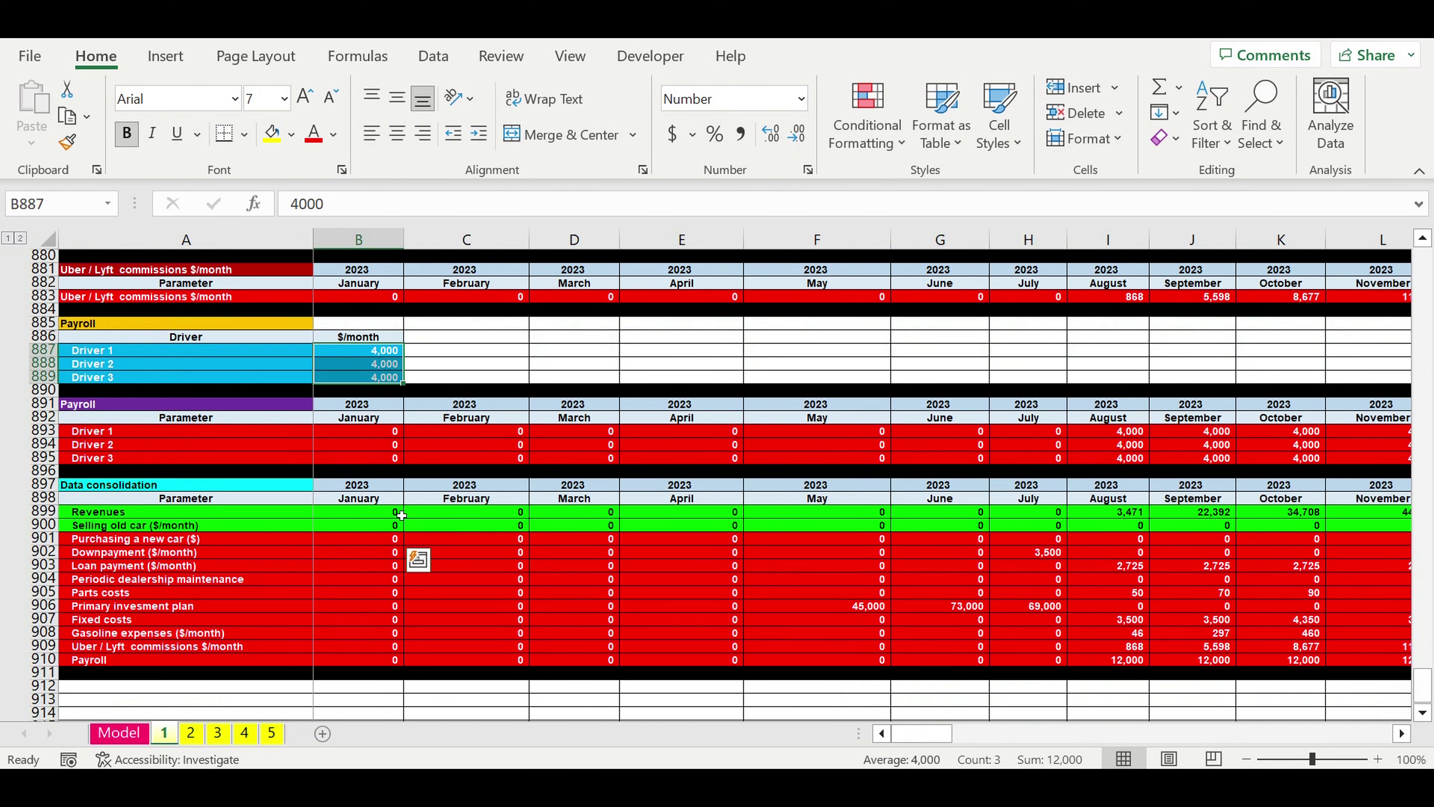
scroll(403, 512, "up", 1)
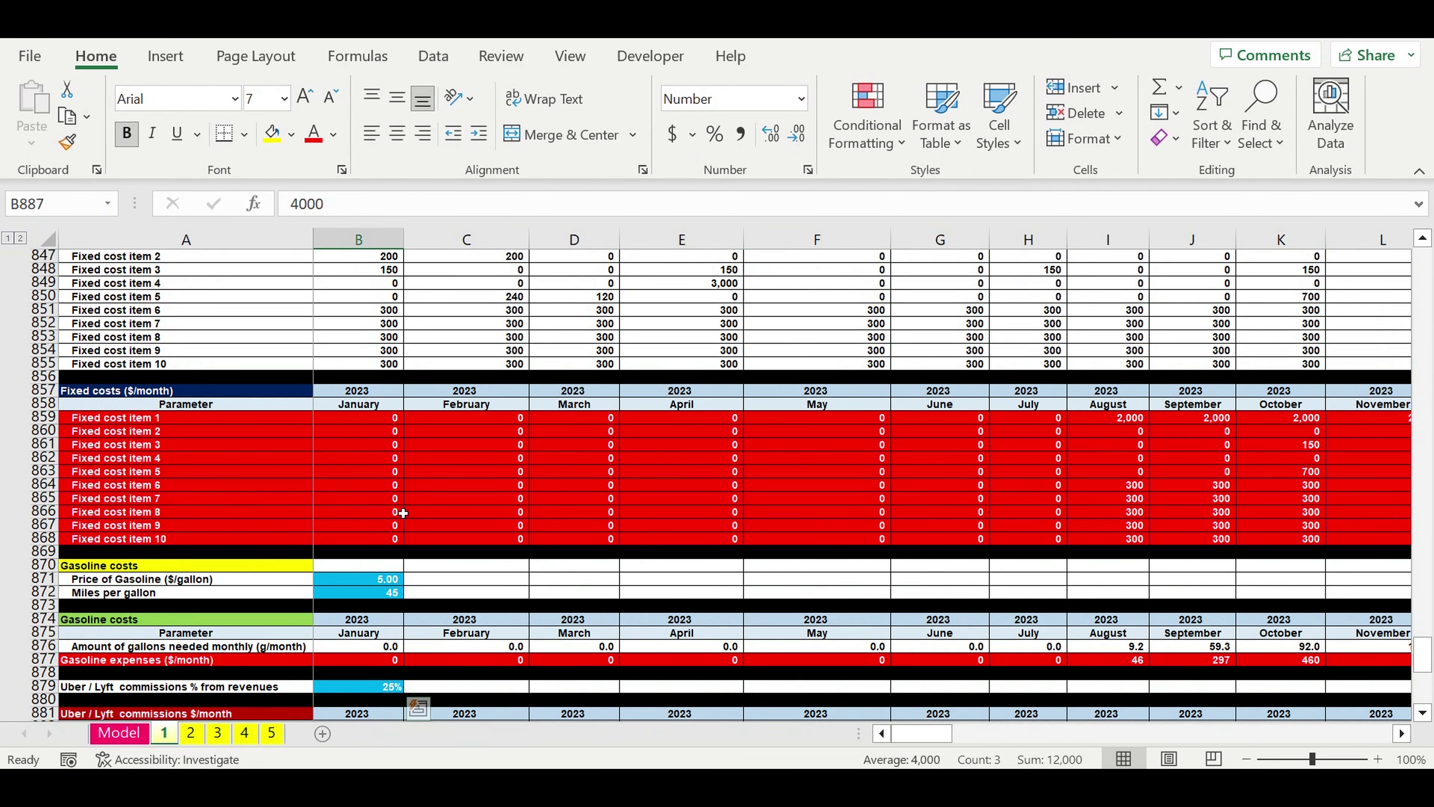
scroll(390, 503, "down", 2)
left_click_drag(373, 500, 374, 513)
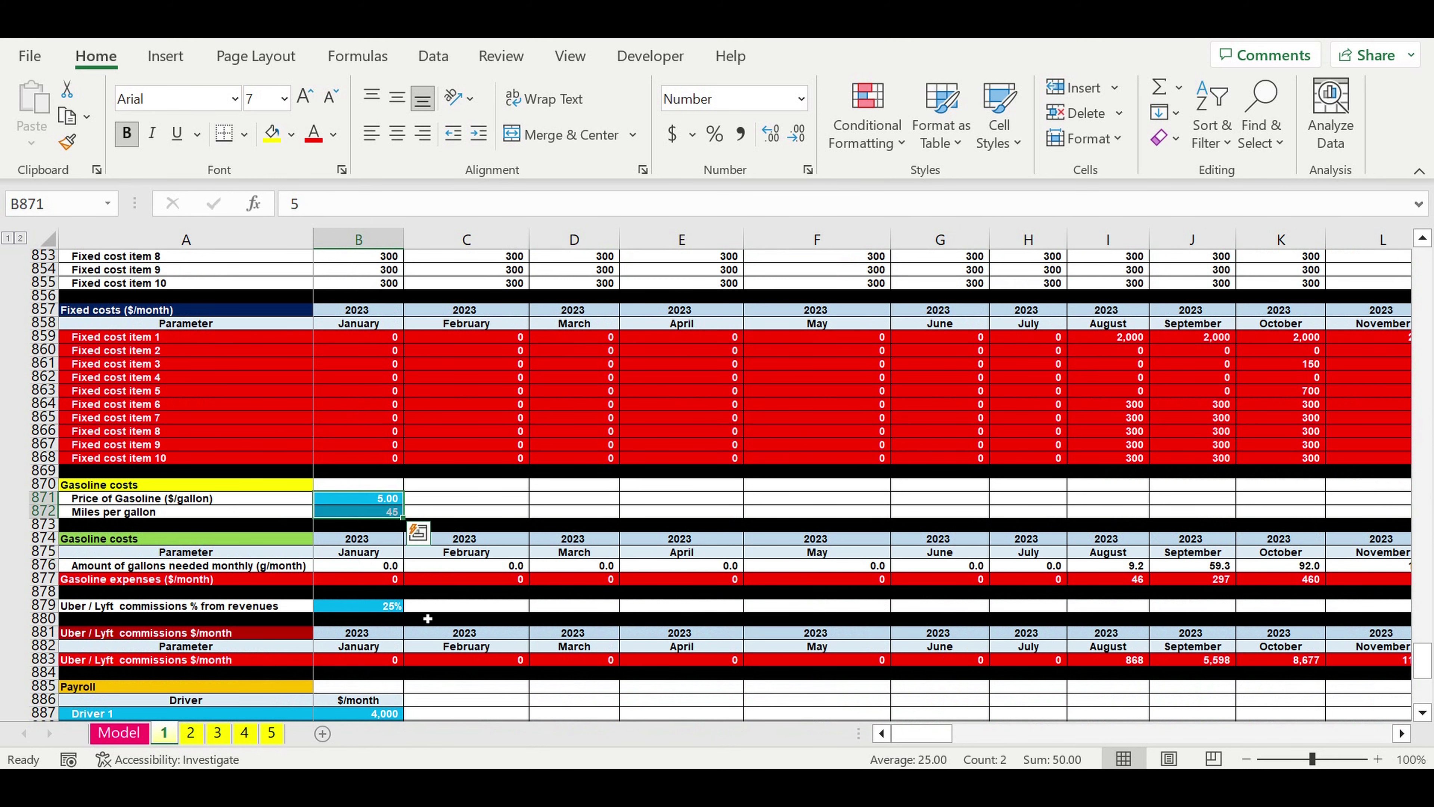
left_click(378, 607)
Step: Recheck the three drivers' payroll inputs and view the Data consolidation table at the end of sheet 1
scroll(458, 582, "down", 3)
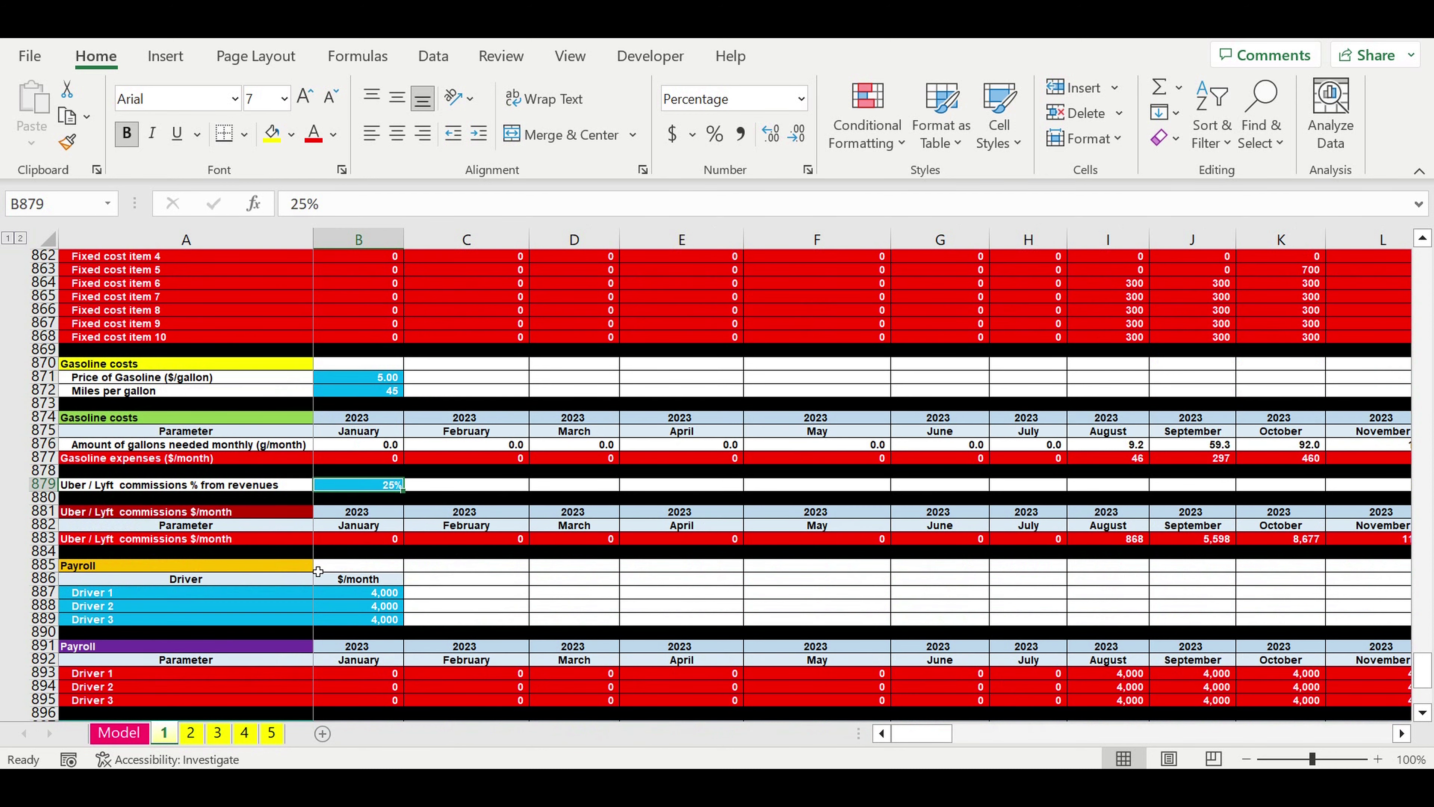
left_click_drag(342, 590, 277, 610)
scroll(421, 586, "down", 8)
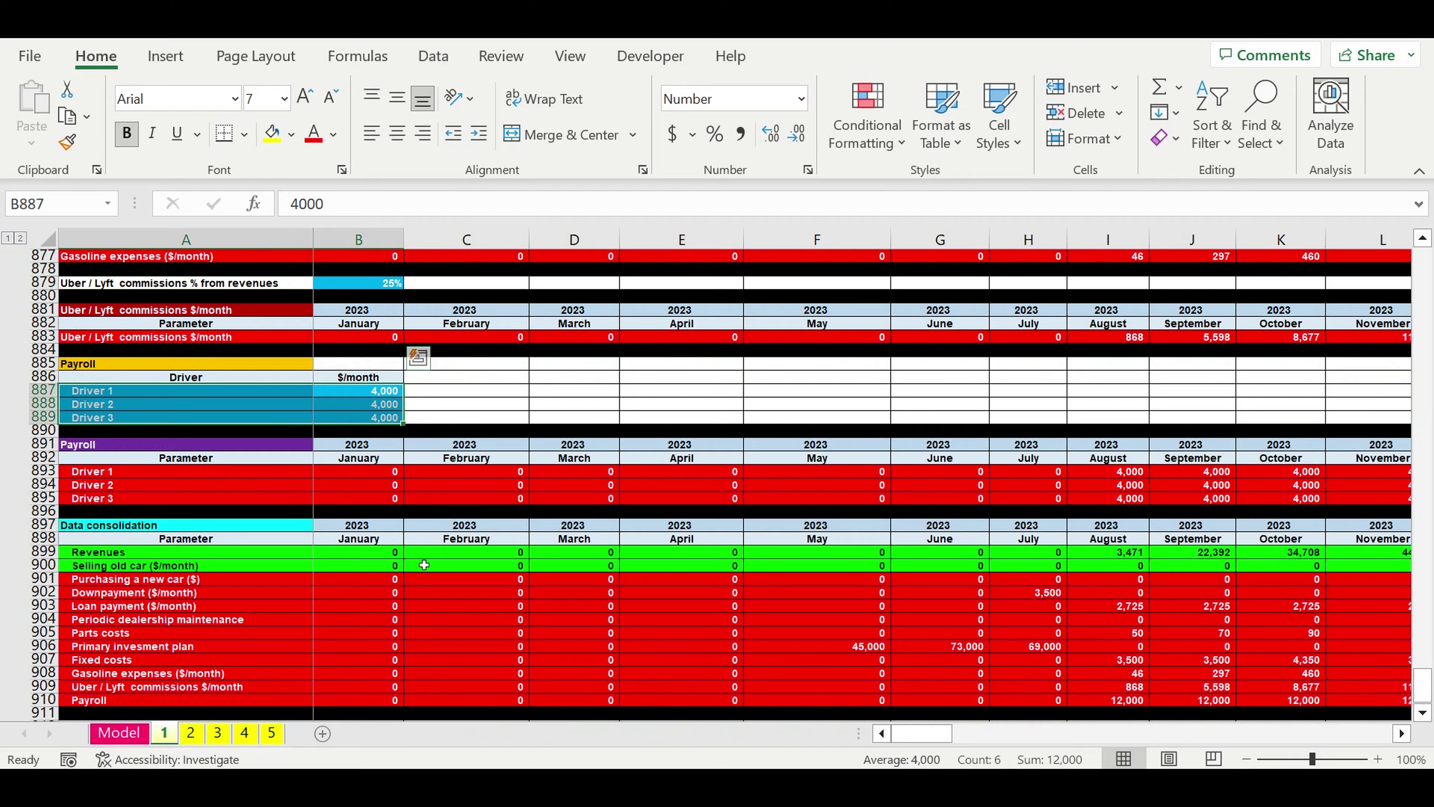
scroll(424, 565, "down", 3)
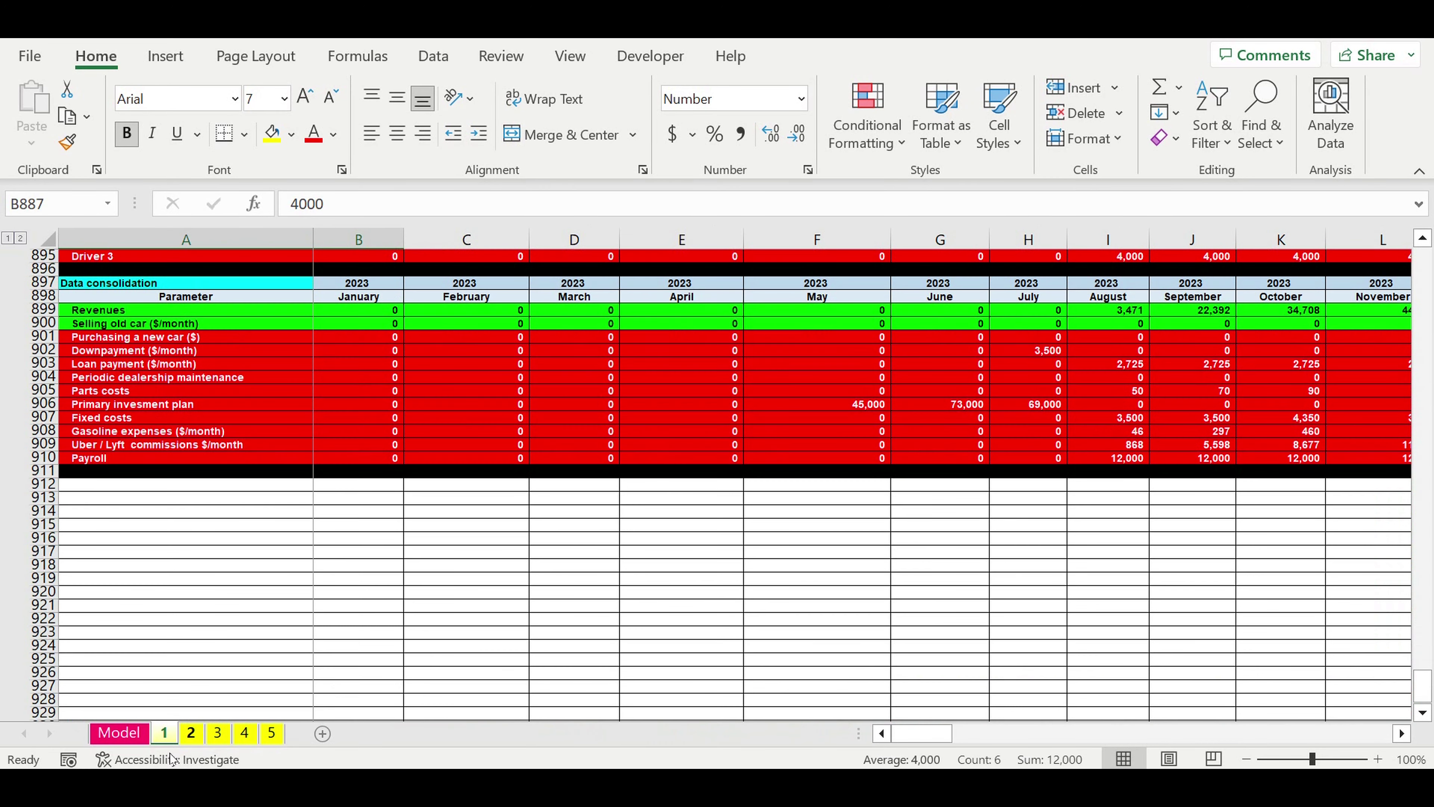
Step: Open the Model sheet and examine the model's starting year input in cell B1
left_click(126, 734)
scroll(728, 259, "up", 4)
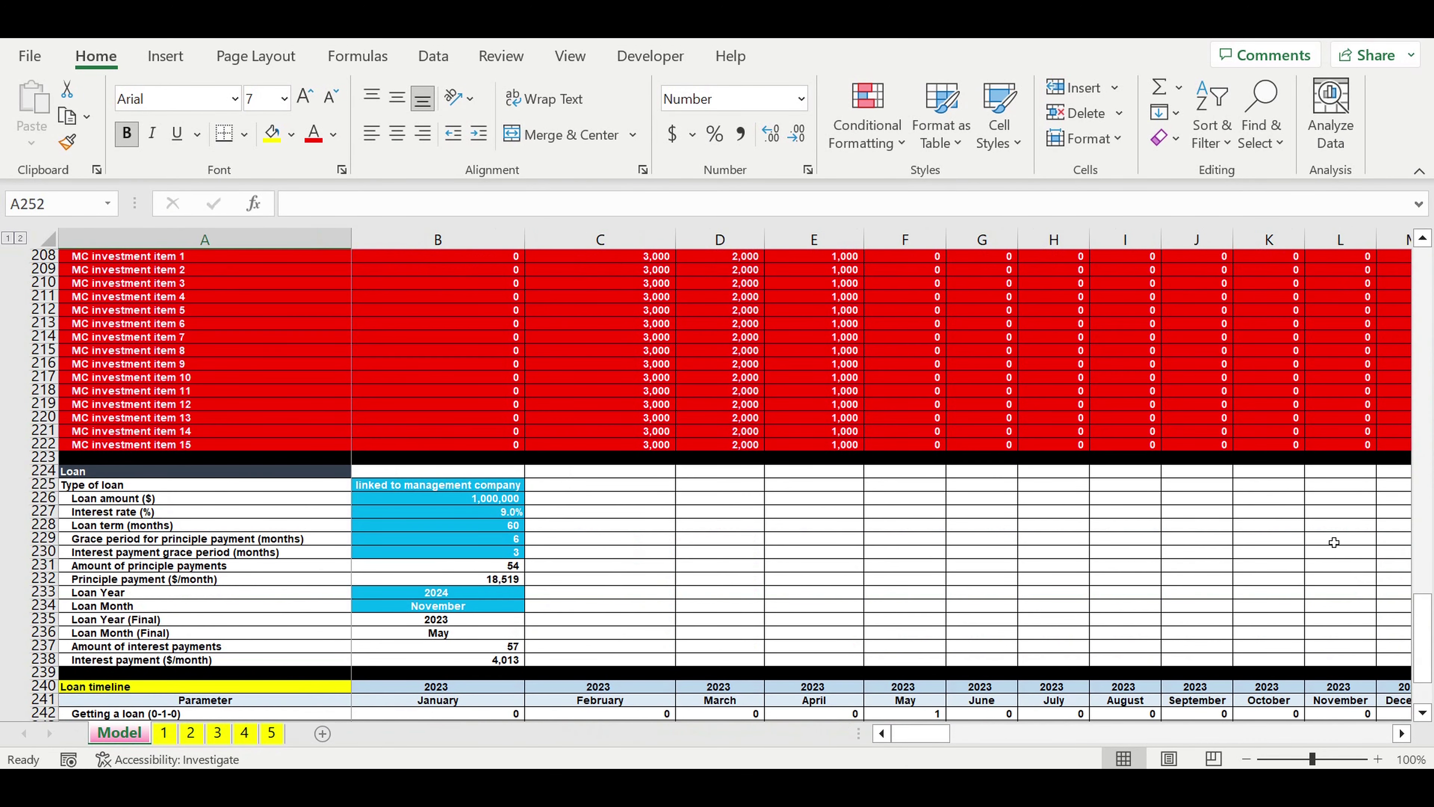
left_click_drag(1419, 616, 1419, 269)
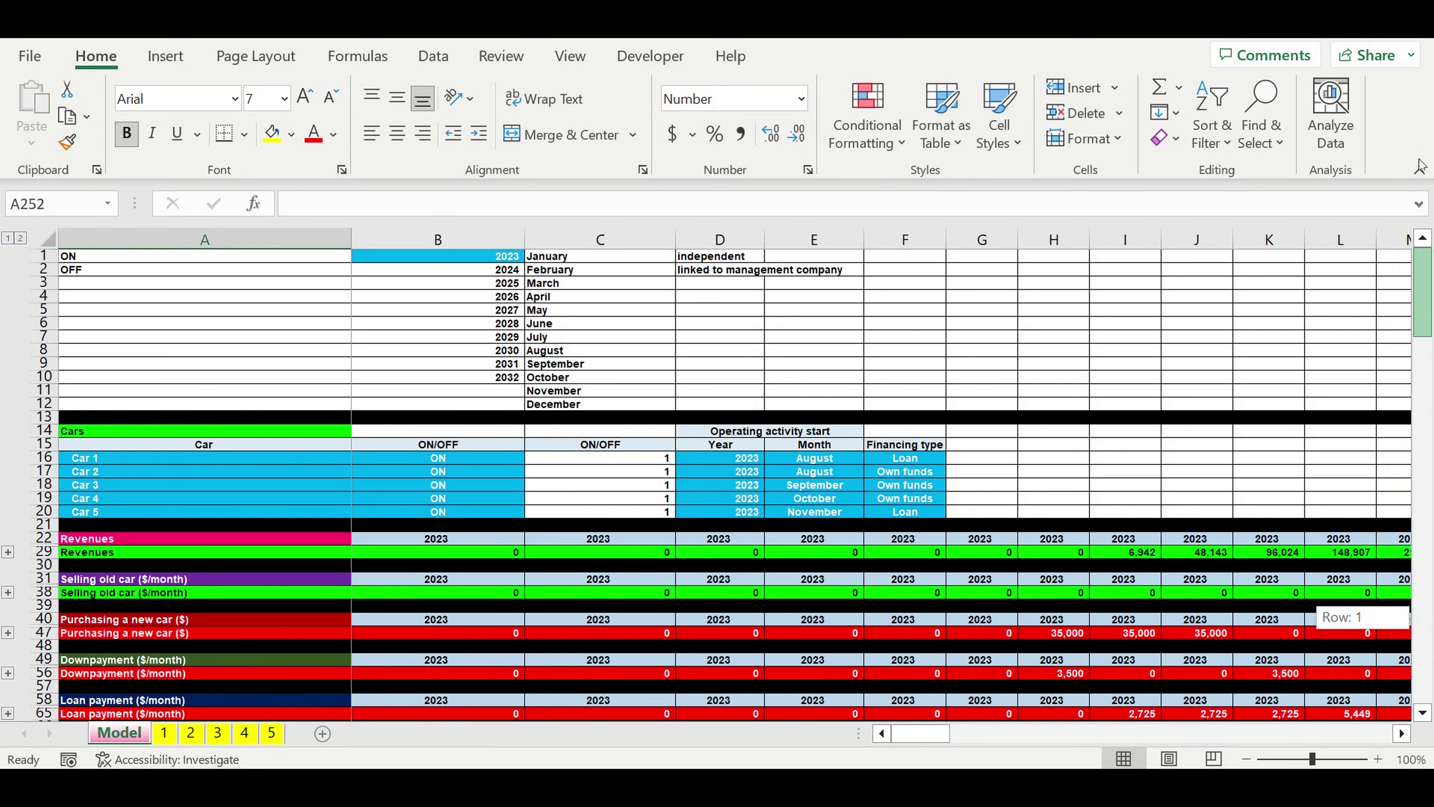
left_click(466, 258)
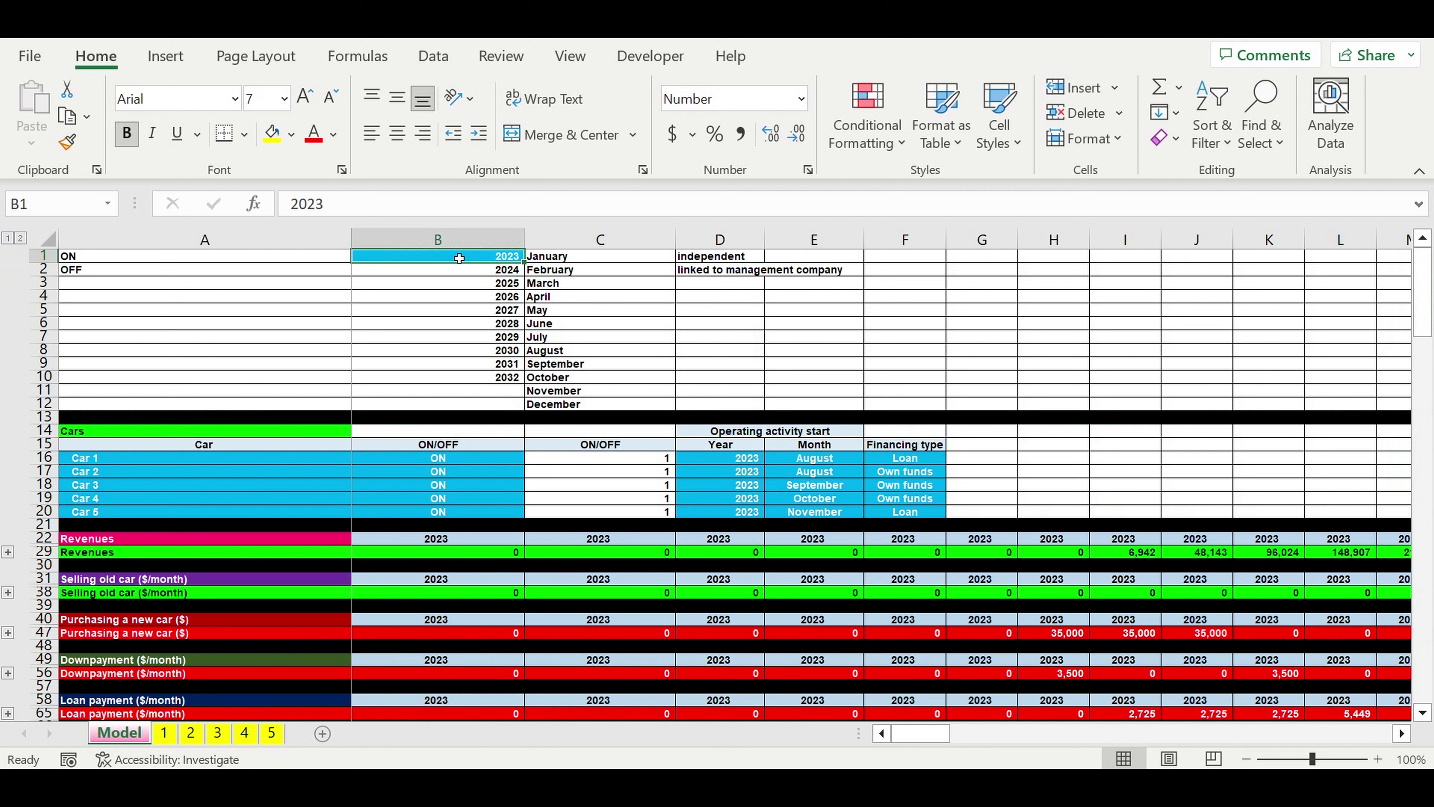
Step: Examine the Cars table's five cars, their ON/OFF switches, and their operating activity start years and months
left_click(89, 459)
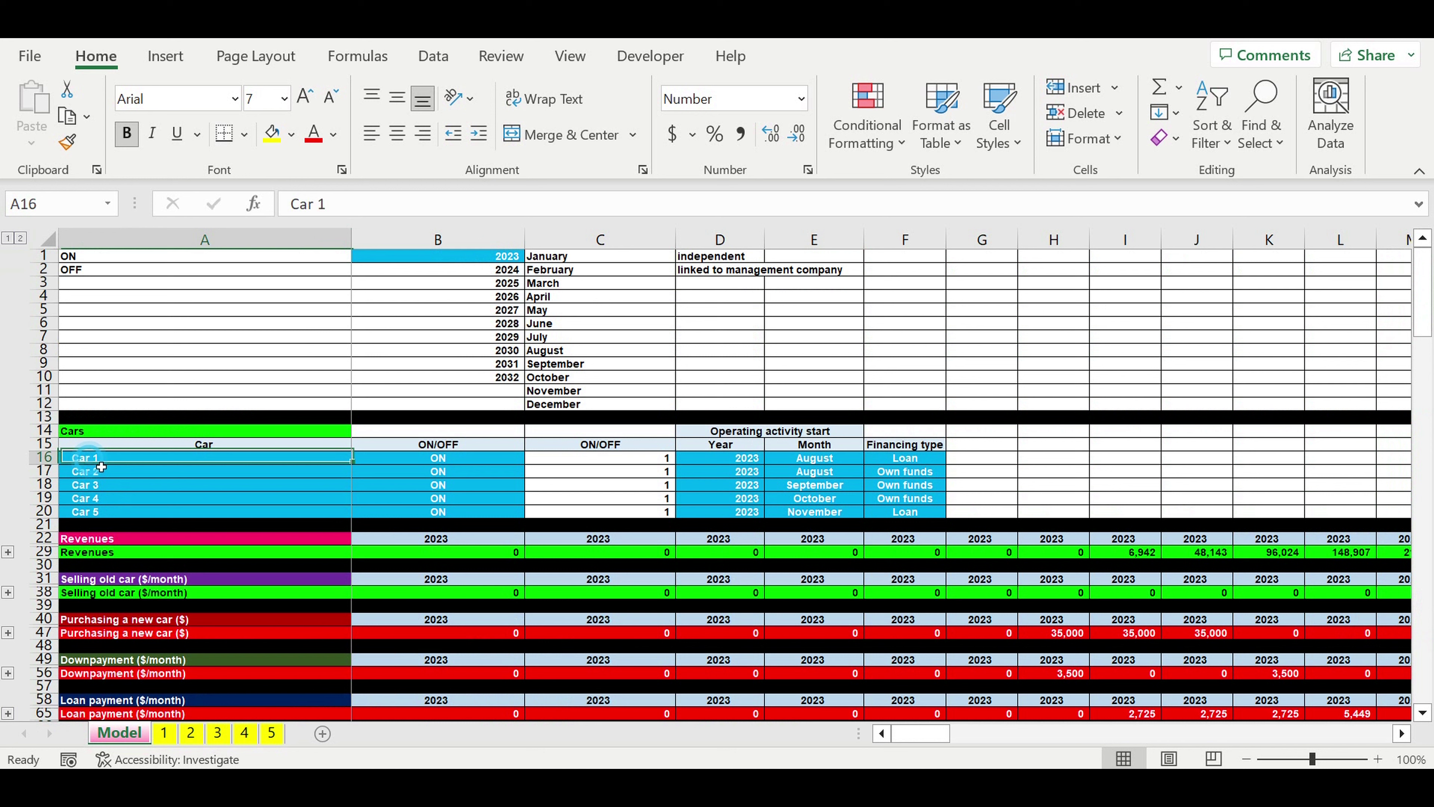
left_click_drag(101, 466, 106, 513)
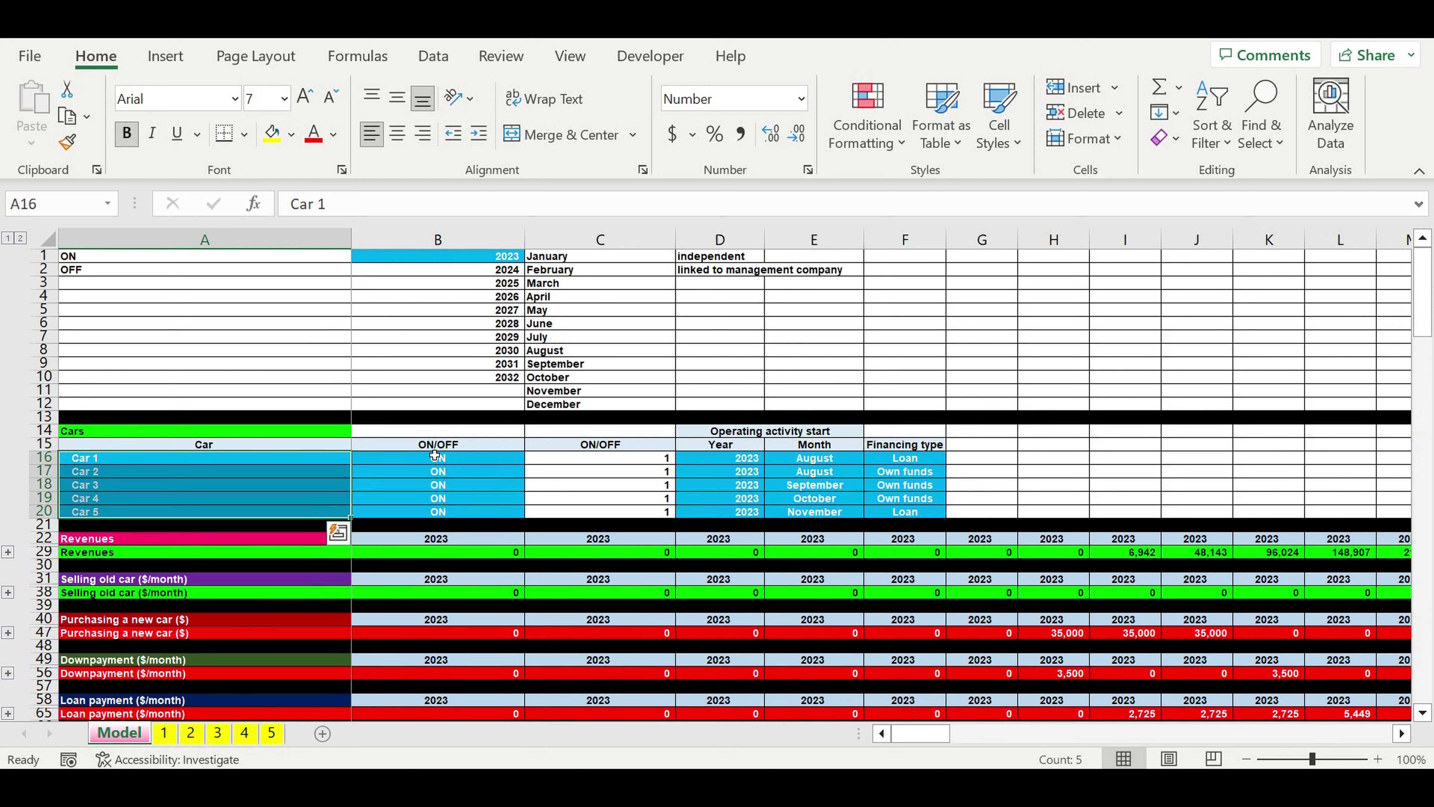
left_click_drag(469, 461, 468, 518)
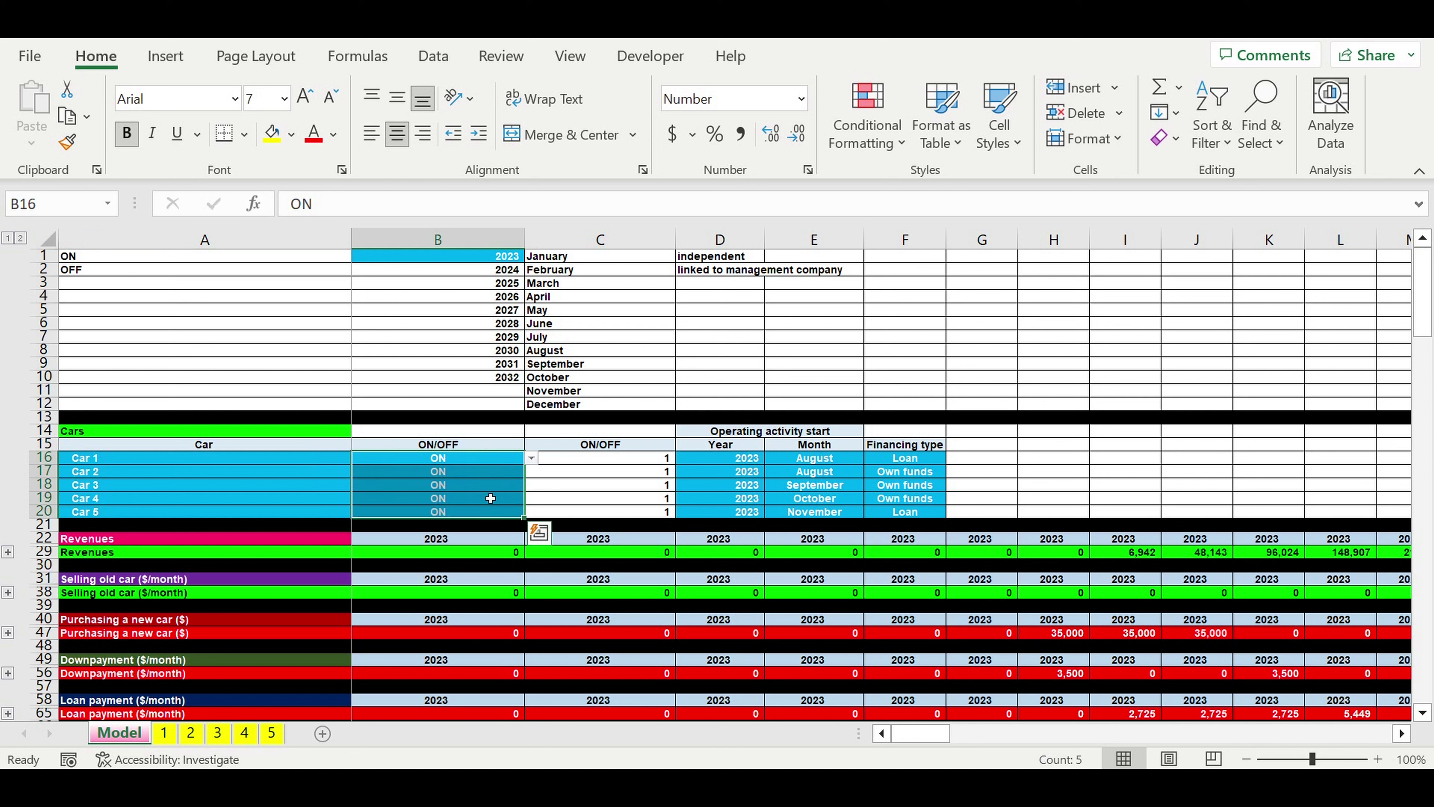
left_click_drag(746, 464, 802, 518)
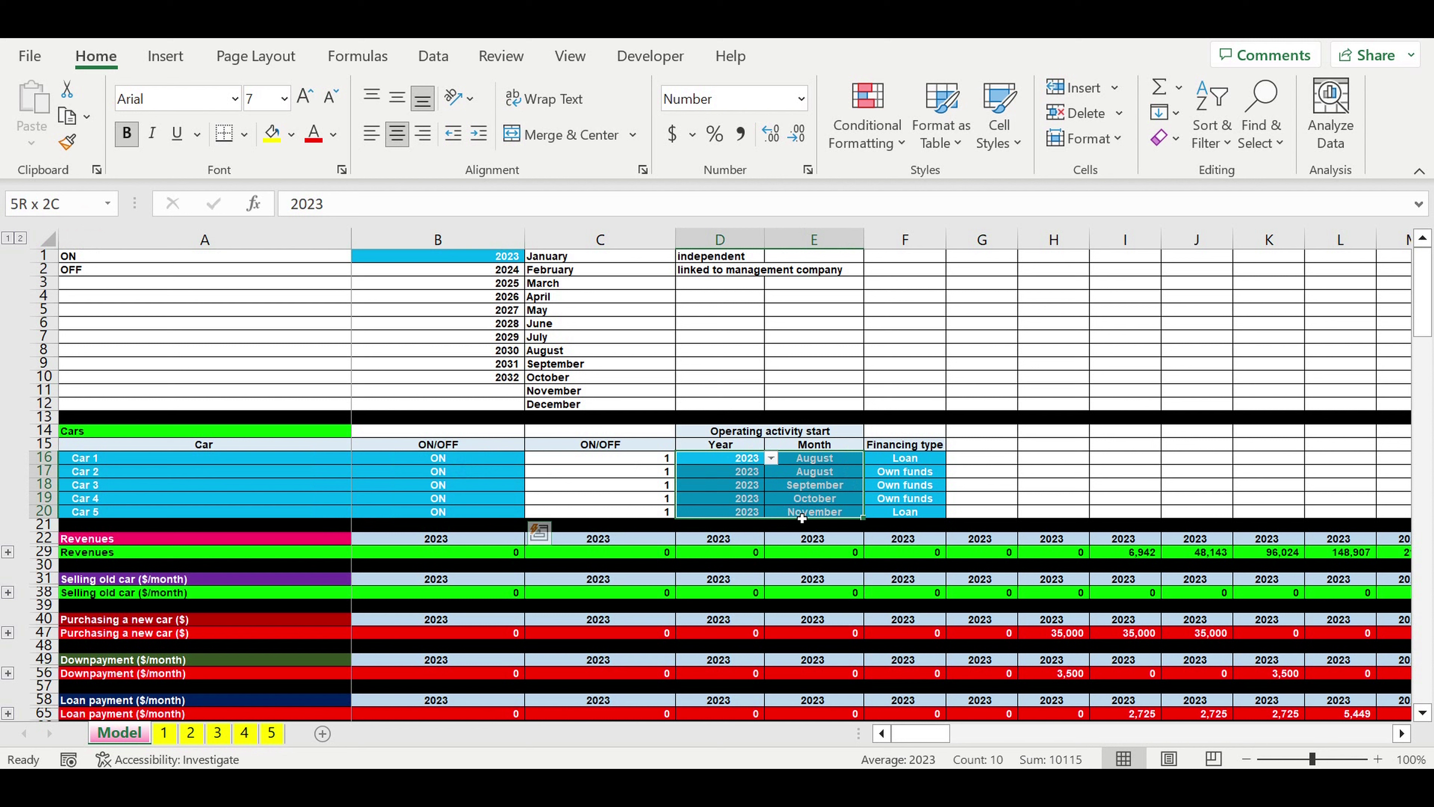
left_click_drag(802, 518, 801, 518)
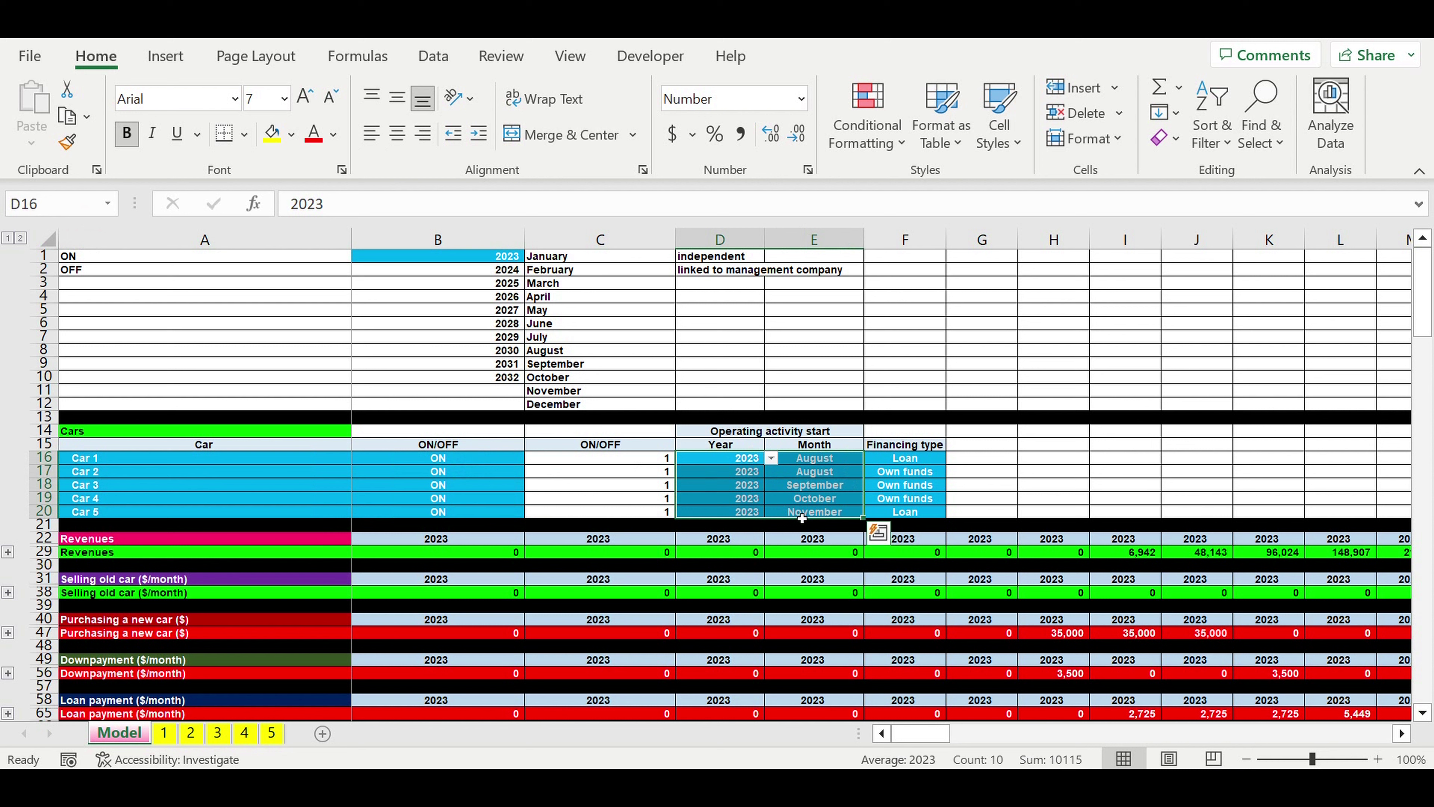
Step: Compare the Financing type inputs of Car 1 and Car 2 in the Cars table
left_click(923, 464)
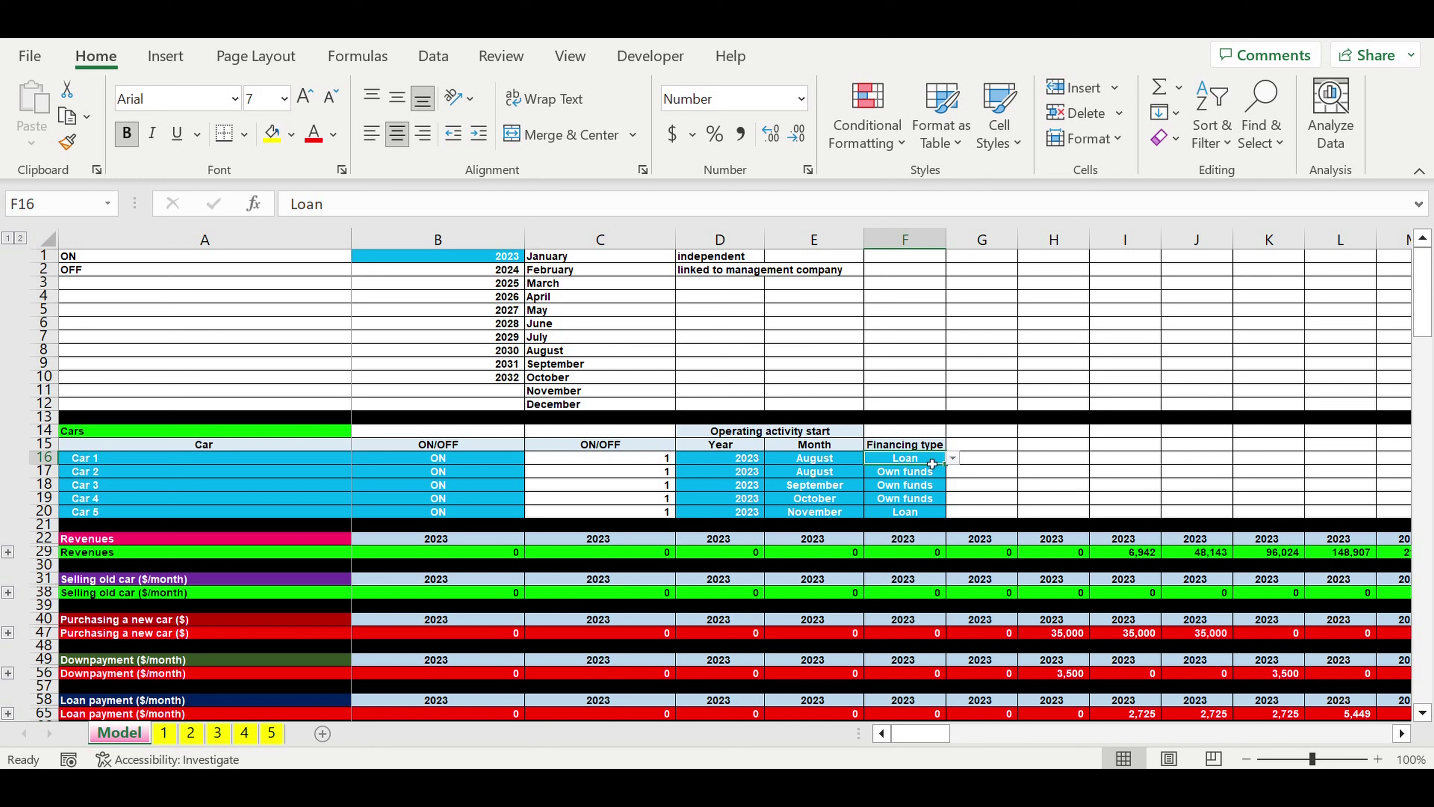
left_click(103, 464)
left_click(129, 475)
left_click(931, 458)
left_click(928, 473)
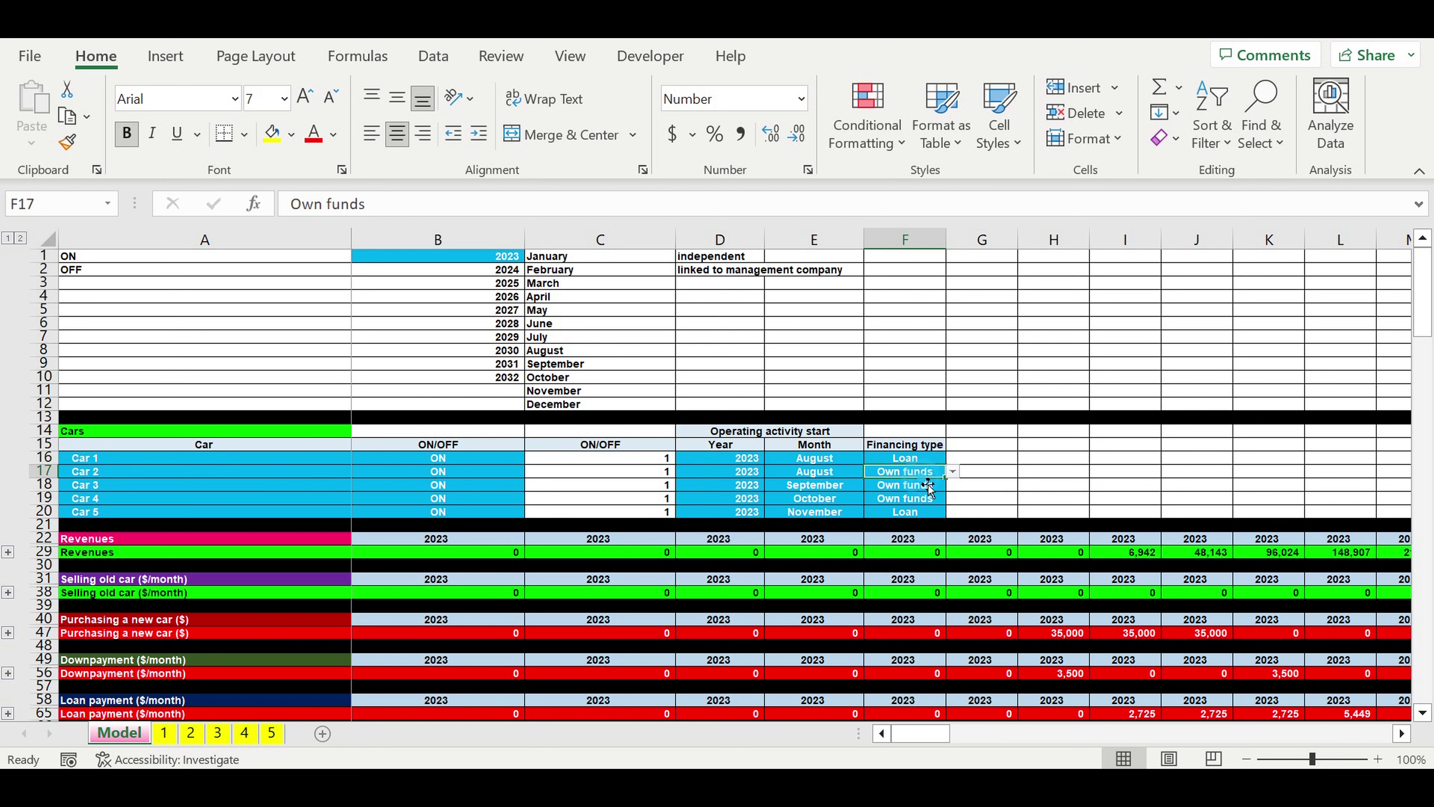
Step: Examine the management company section and view the options of its ON/OFF switch in cell B141
scroll(859, 475, "down", 10)
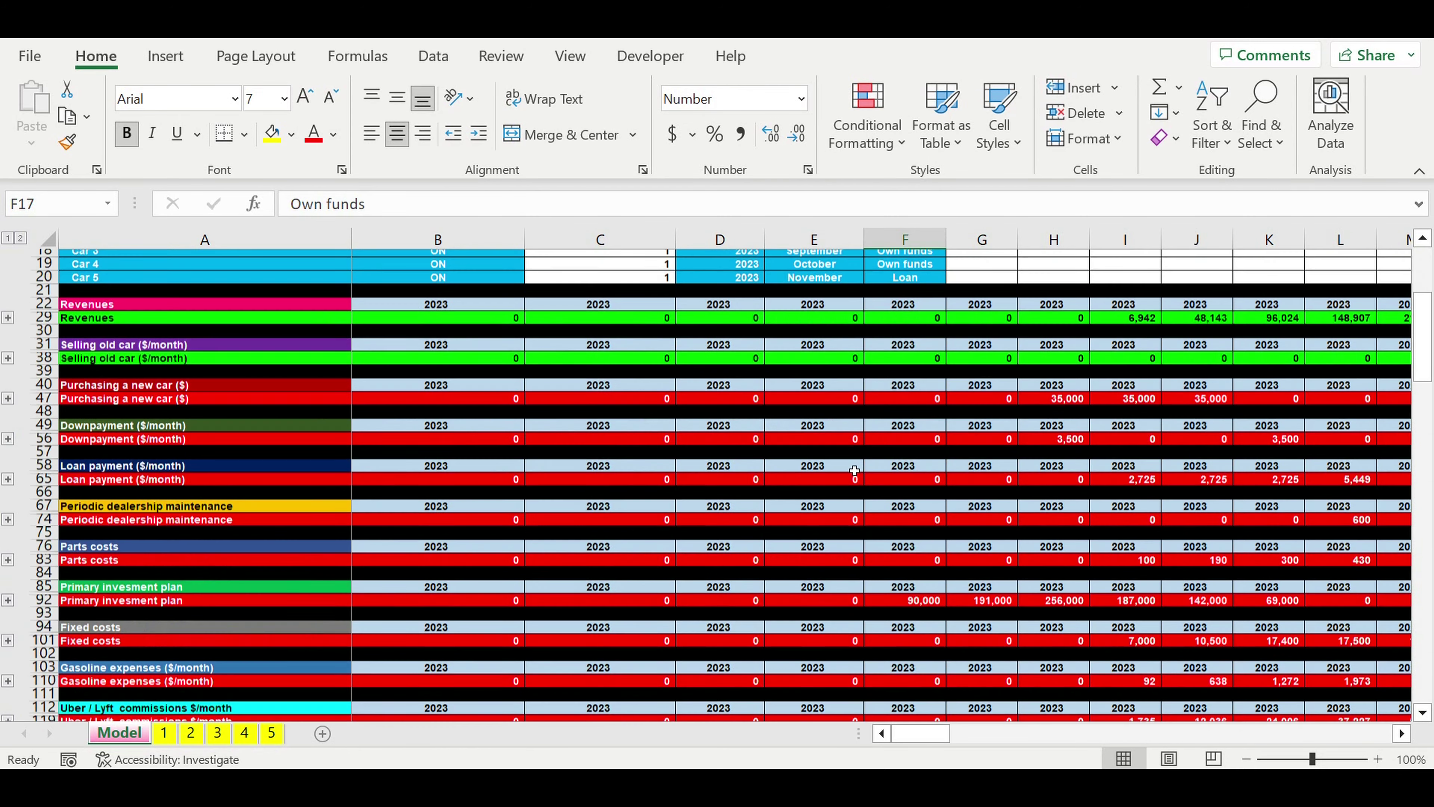
scroll(854, 471, "down", 9)
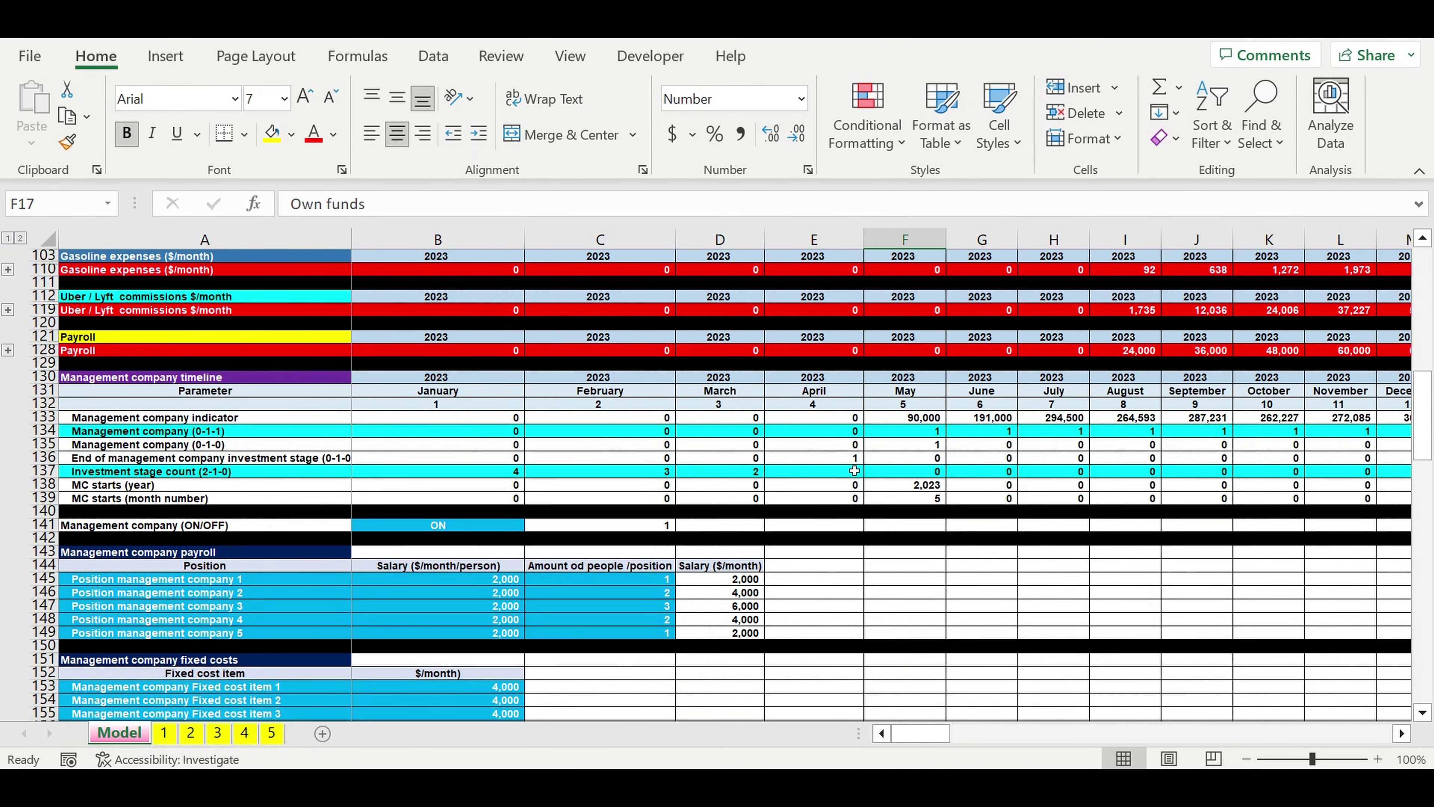
scroll(855, 471, "down", 1)
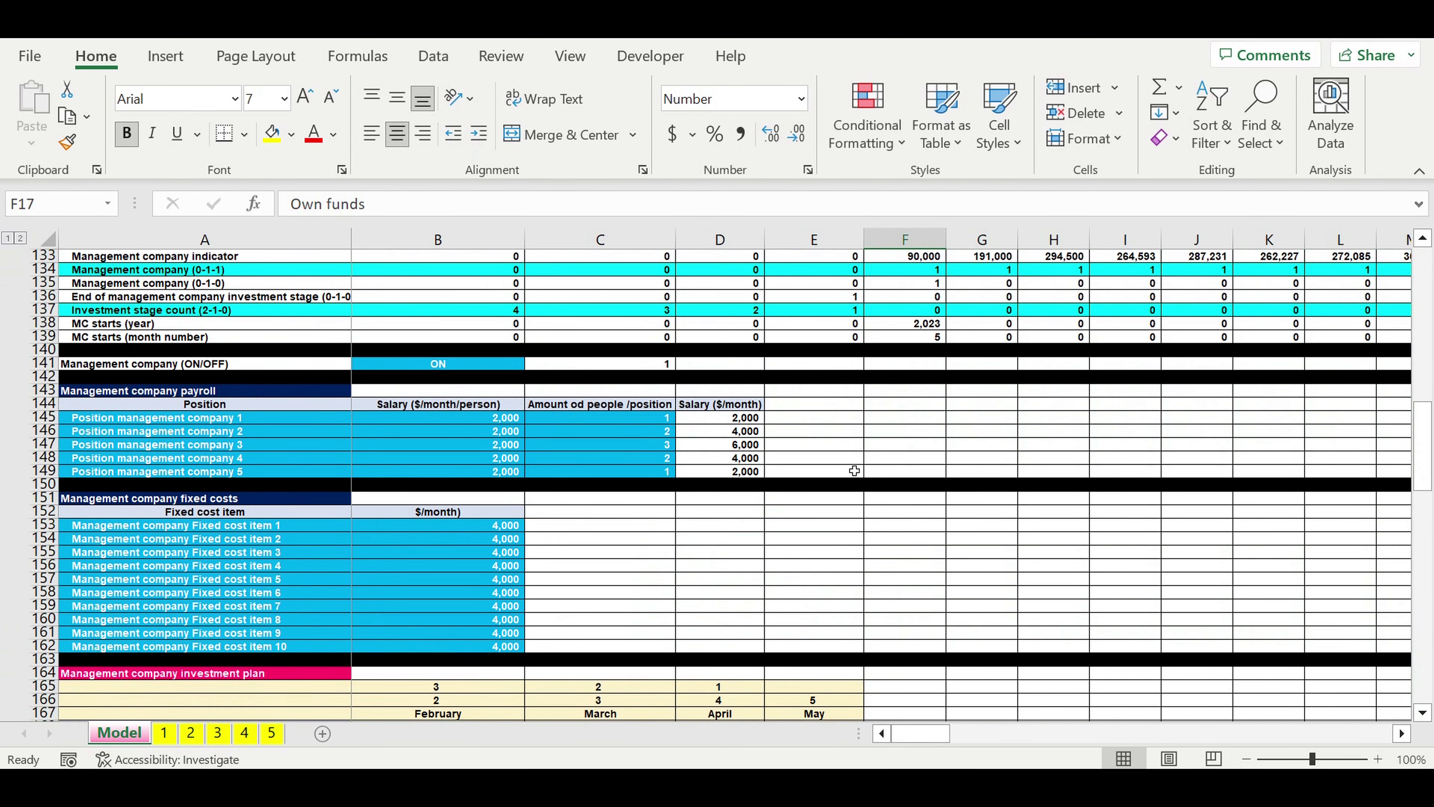
left_click(445, 369)
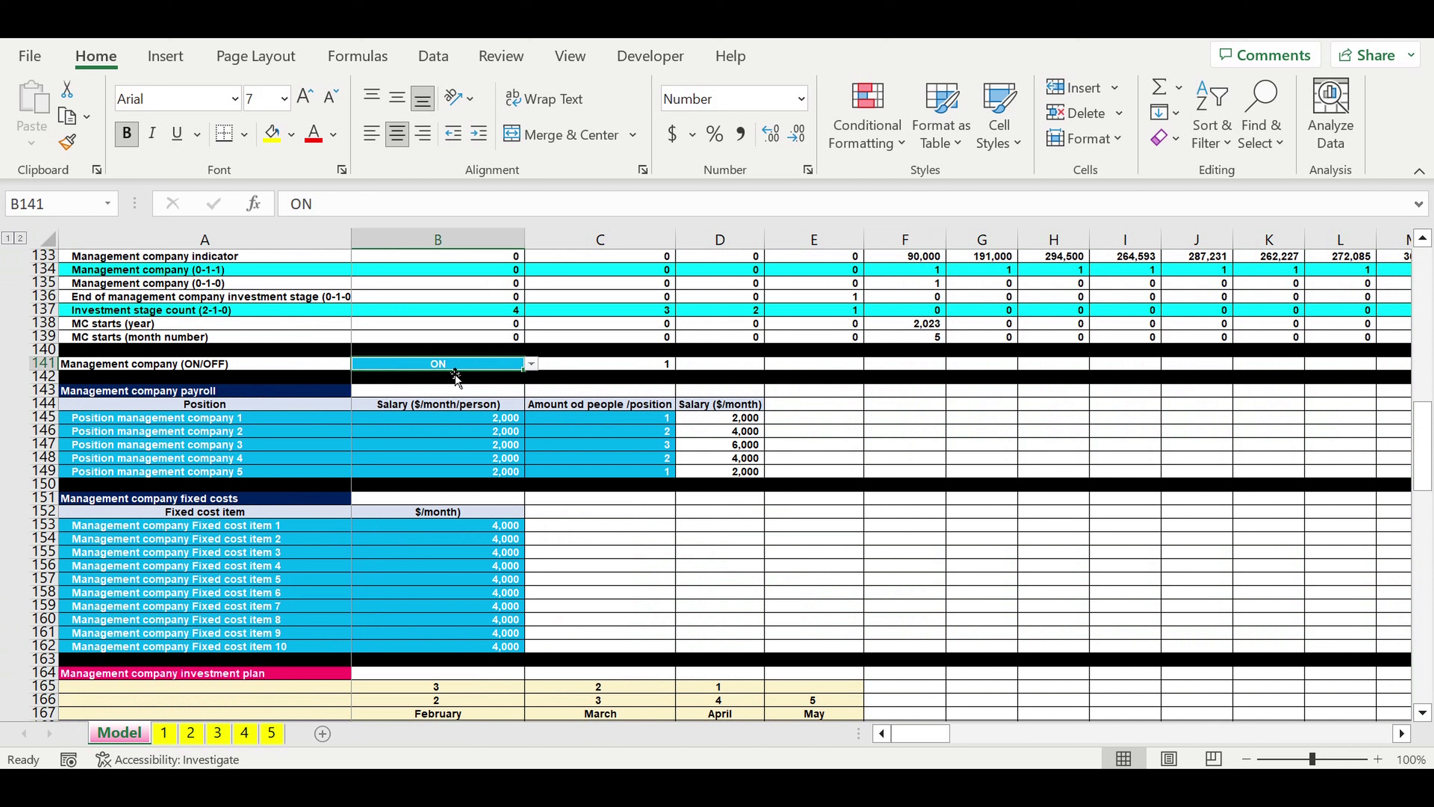
left_click(532, 366)
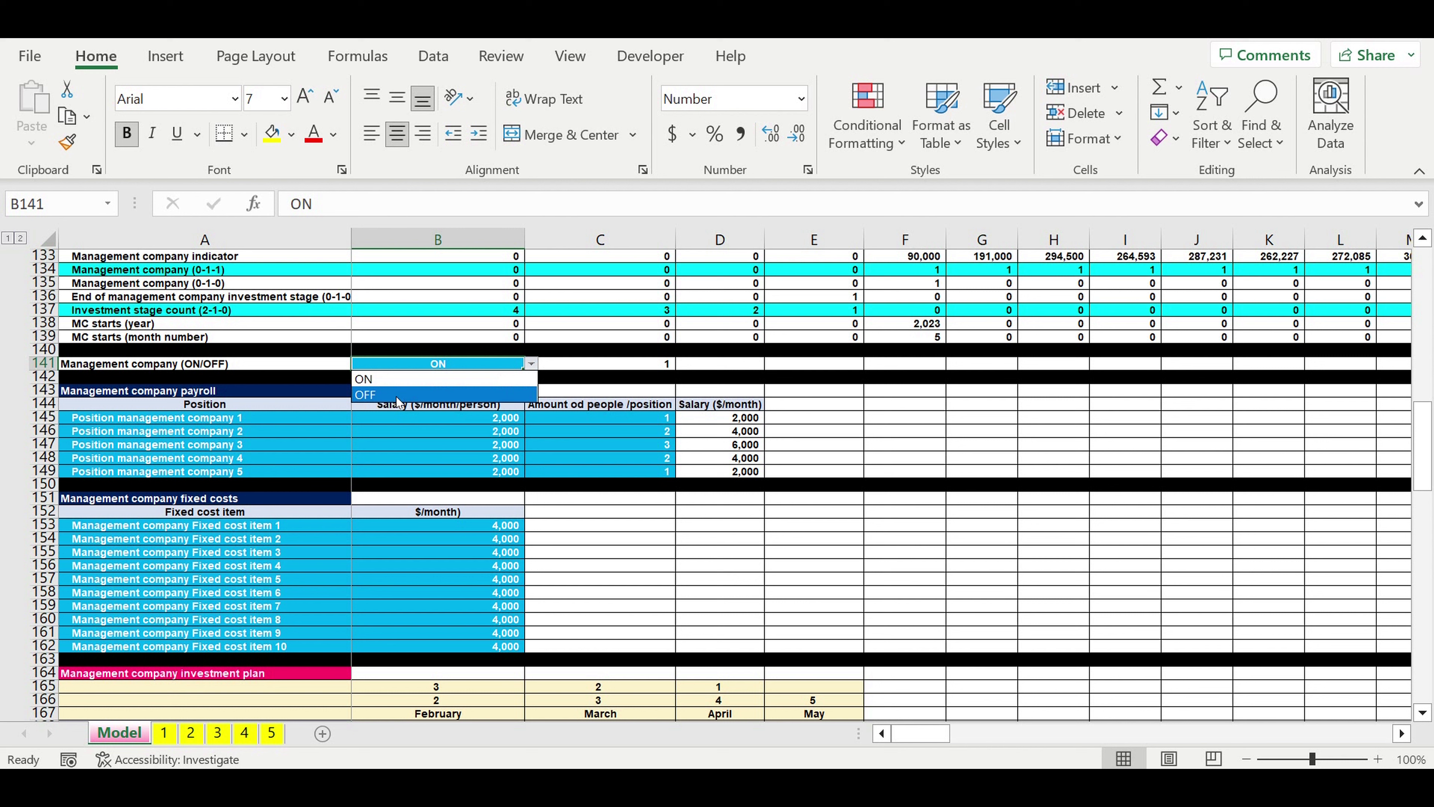
left_click(865, 404)
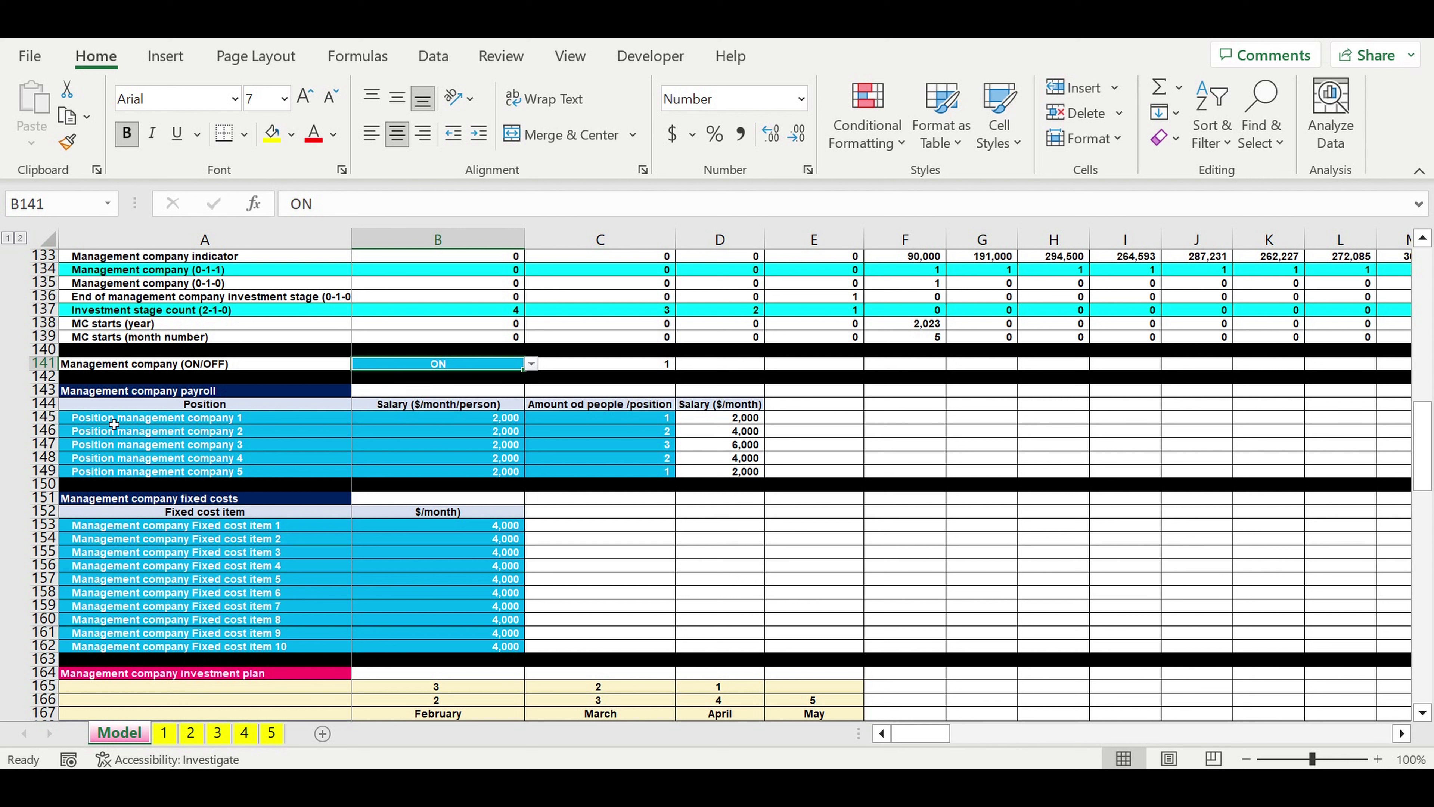
Step: Review the Management company payroll inputs: positions, monthly salary per person, and number of people per position
left_click_drag(111, 424, 121, 482)
left_click_drag(240, 420, 260, 466)
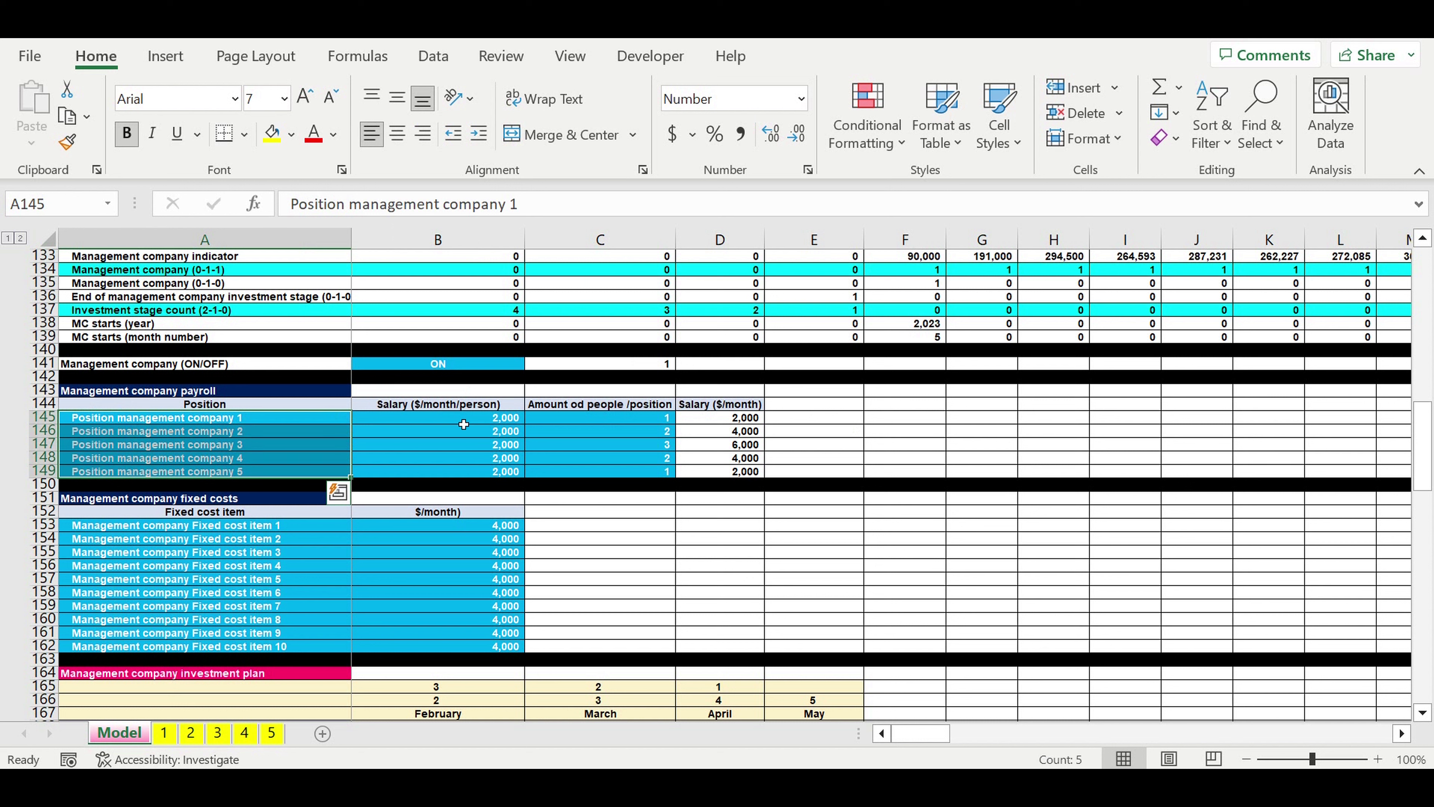
left_click_drag(481, 424, 475, 486)
left_click_drag(650, 423, 654, 475)
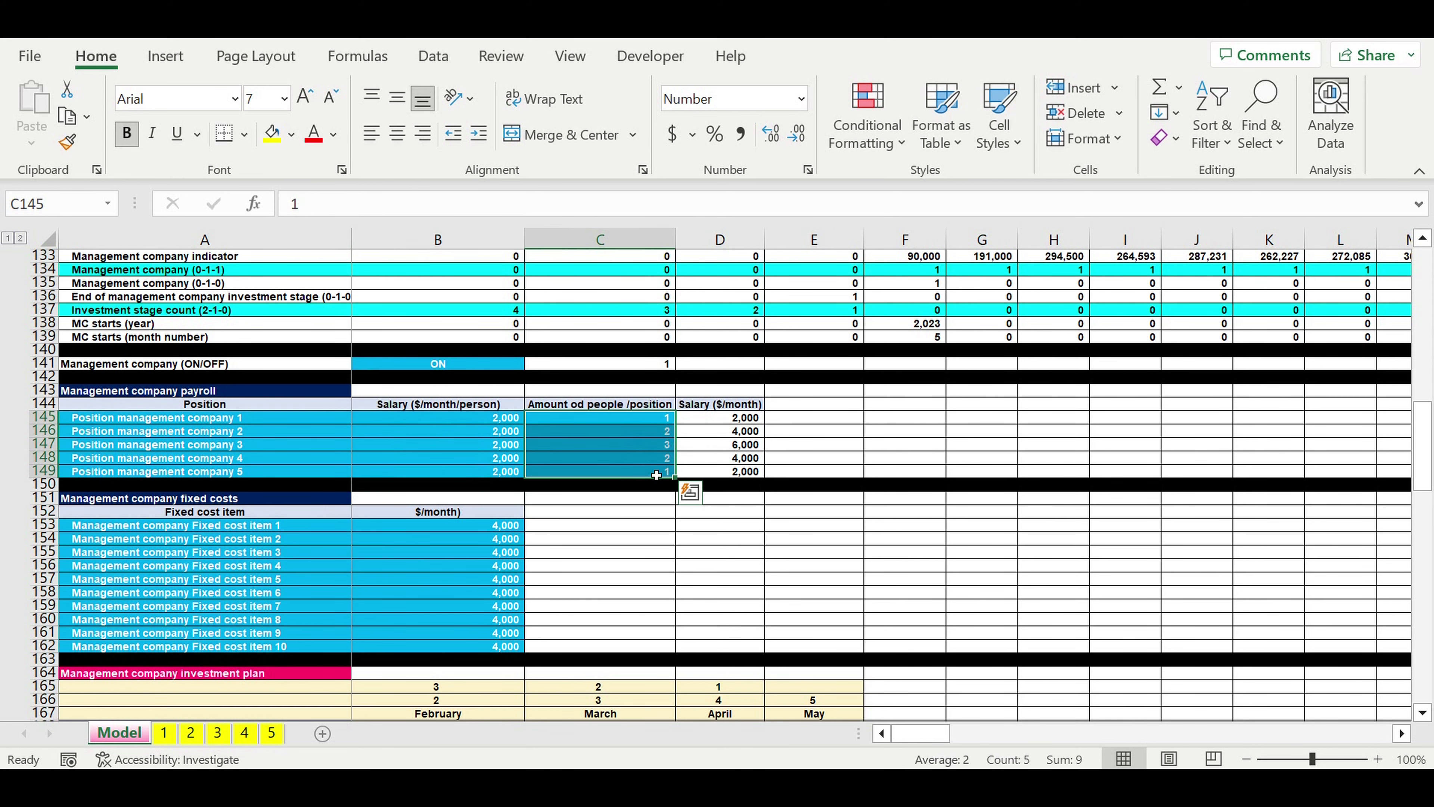
Step: Review the ten Management company fixed cost items and their monthly amounts
scroll(652, 459, "down", 3)
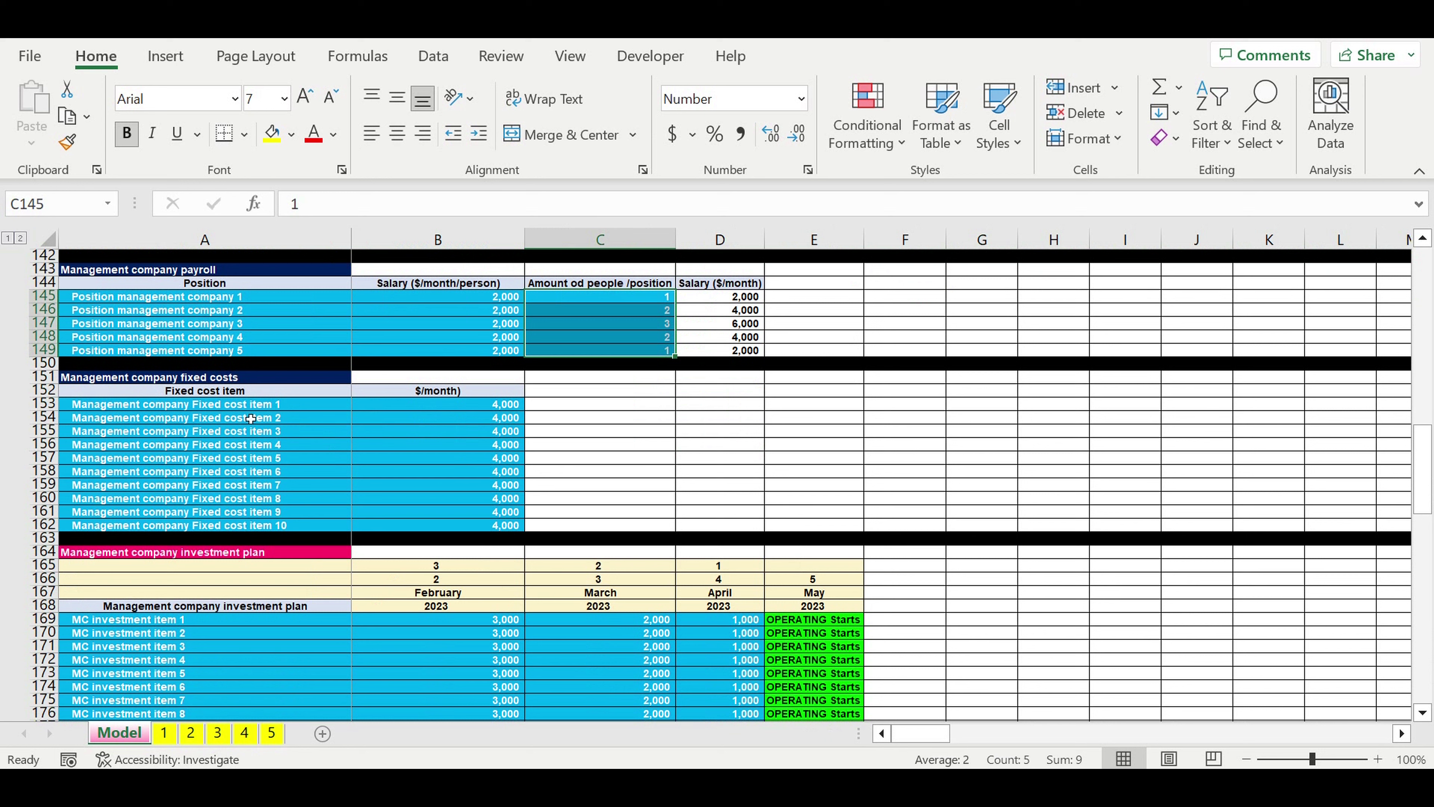
left_click_drag(244, 412, 238, 528)
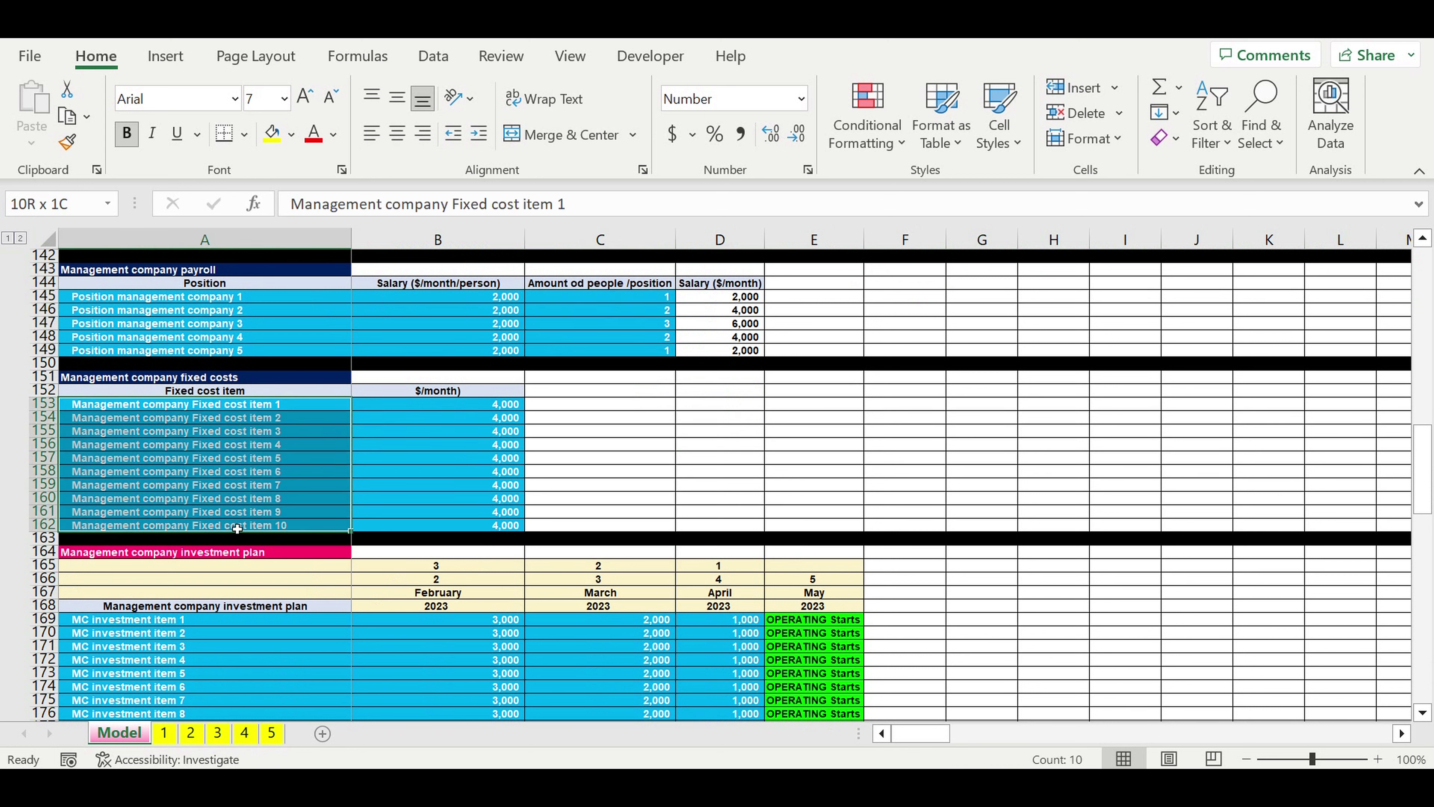
left_click_drag(496, 405, 477, 525)
left_click_drag(298, 408, 305, 528)
Step: Examine the Management company investment plan's items, monthly amounts, month headers, and operating start column
scroll(544, 445, "down", 7)
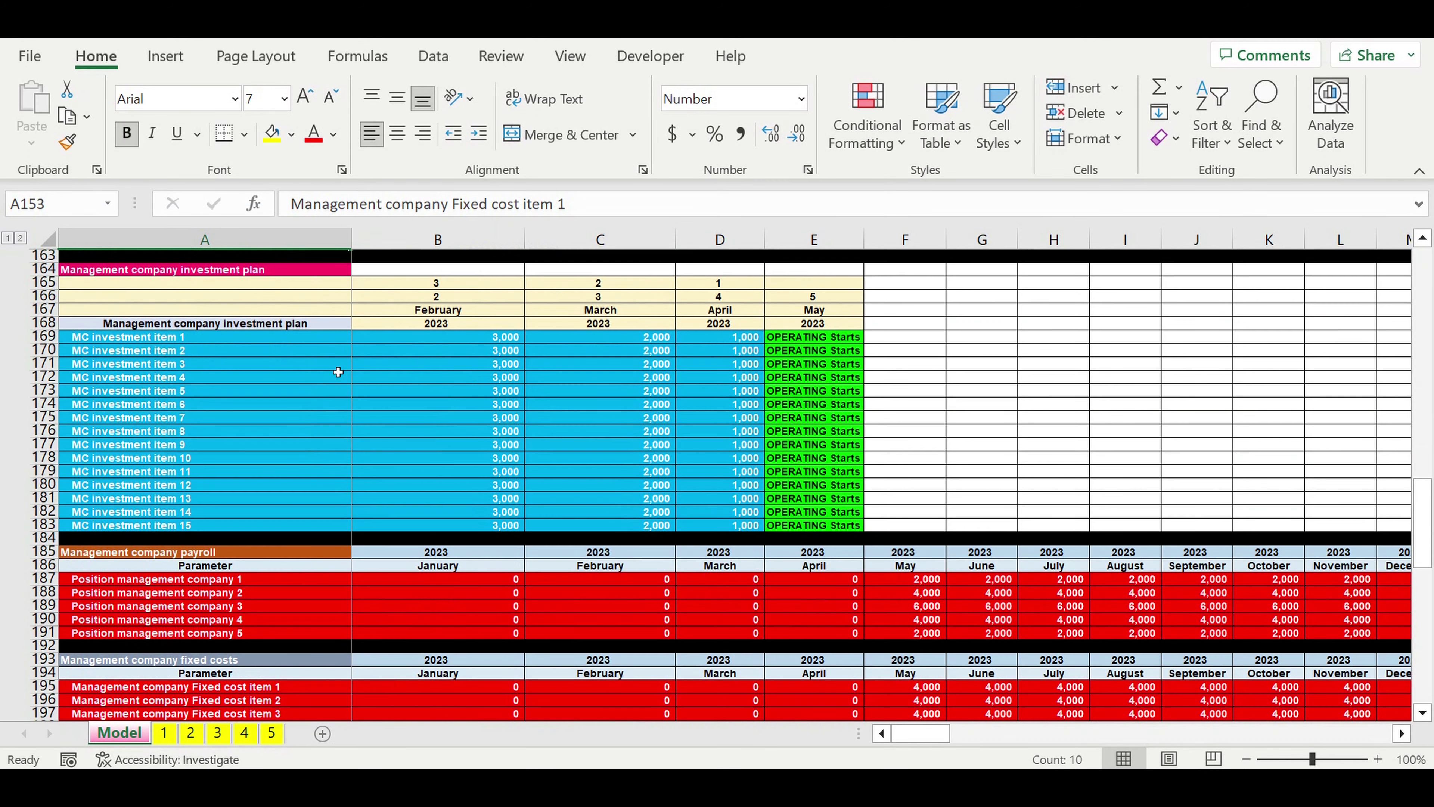
left_click_drag(257, 342, 720, 528)
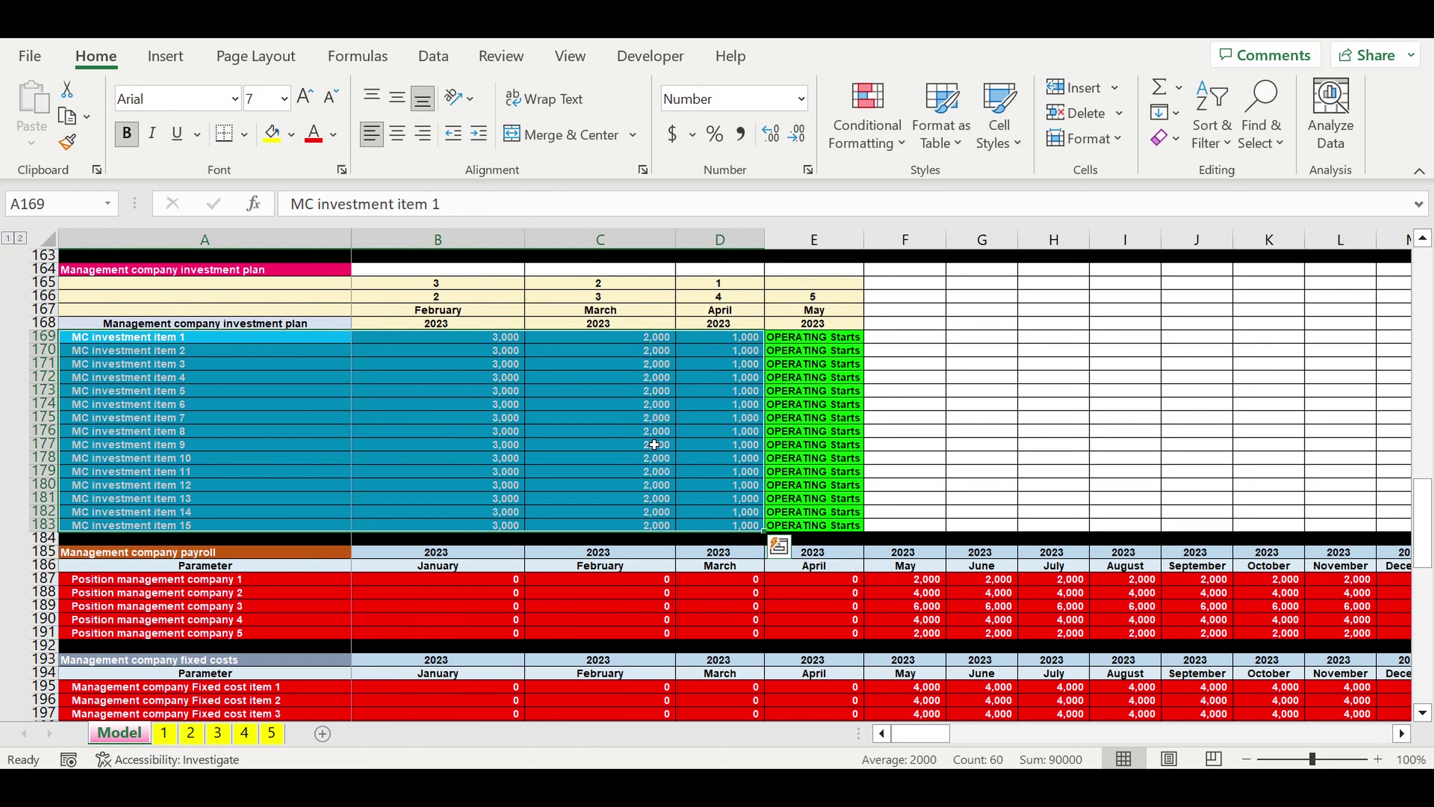
left_click_drag(228, 339, 244, 528)
left_click(479, 335)
left_click_drag(535, 367, 701, 539)
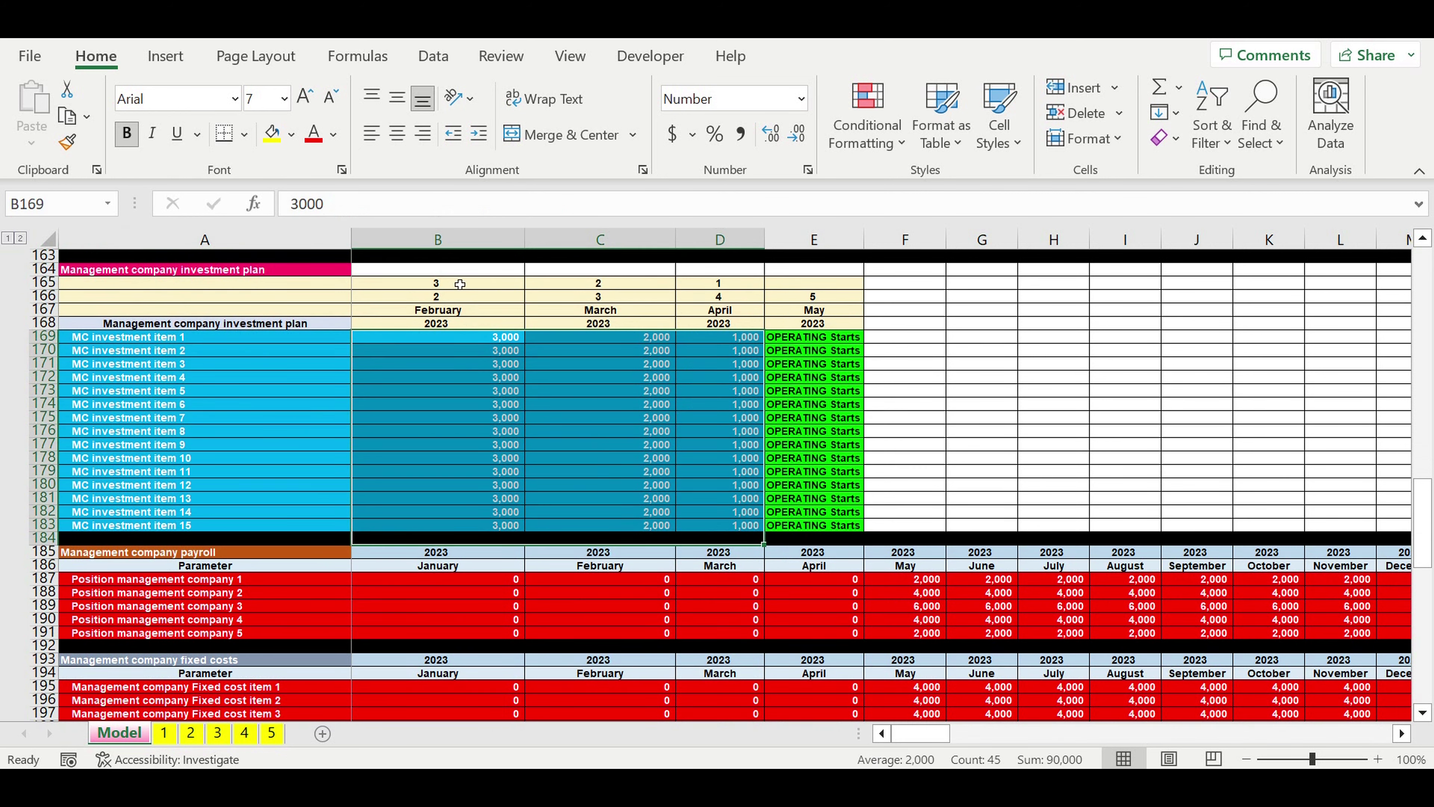
left_click_drag(460, 285, 734, 326)
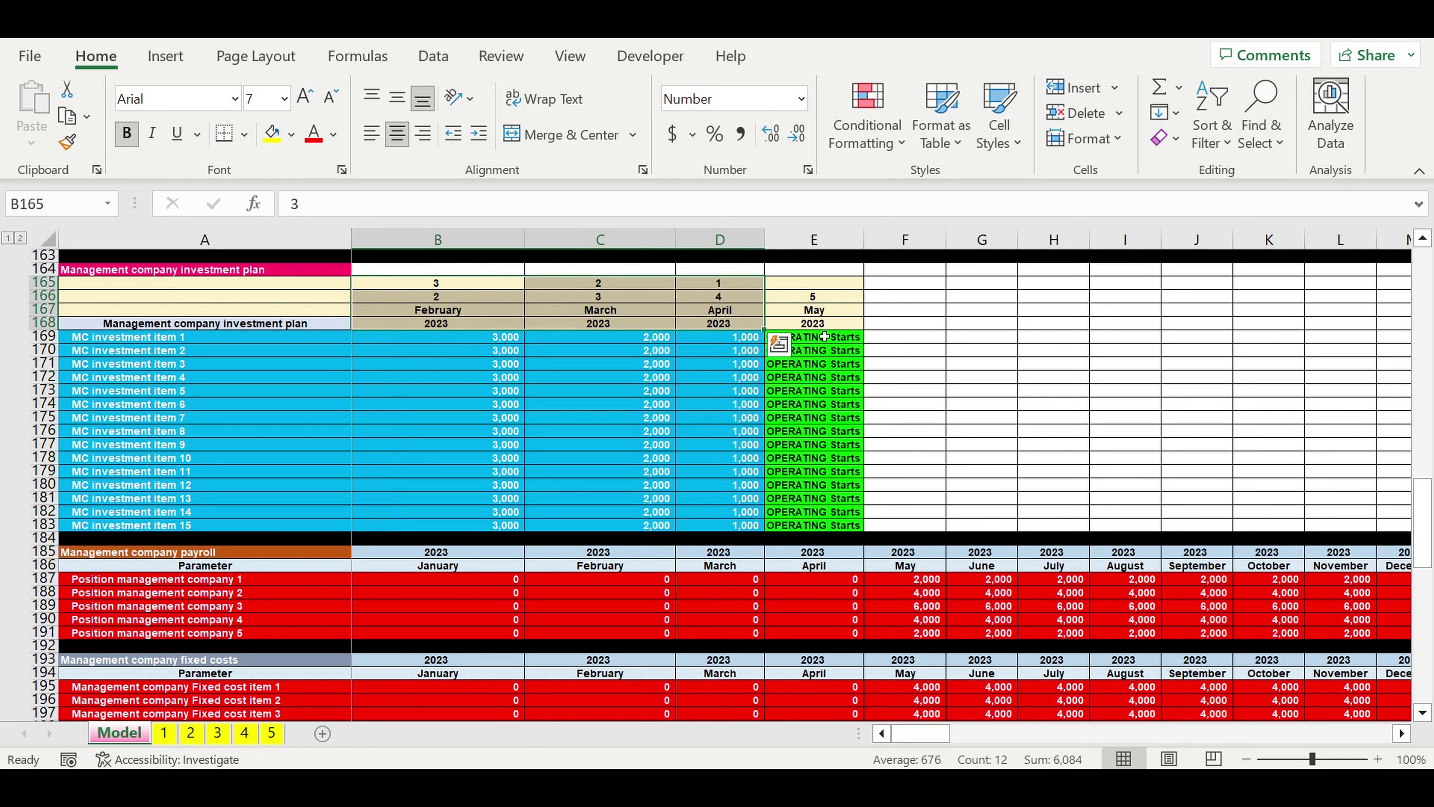
left_click_drag(838, 340, 835, 526)
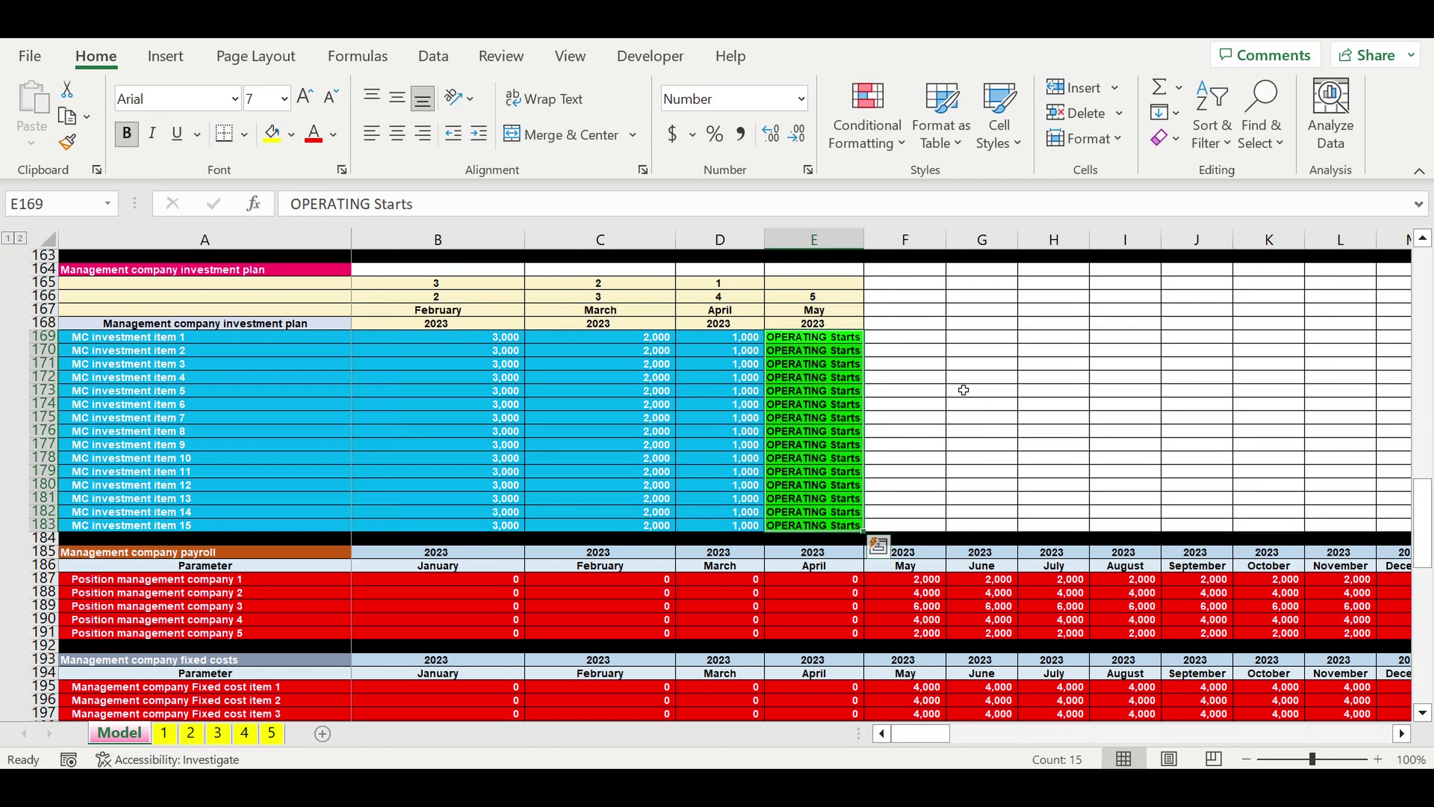
Step: Go to the Loan section and view the options available for Type of loan in cell B225
scroll(911, 408, "down", 12)
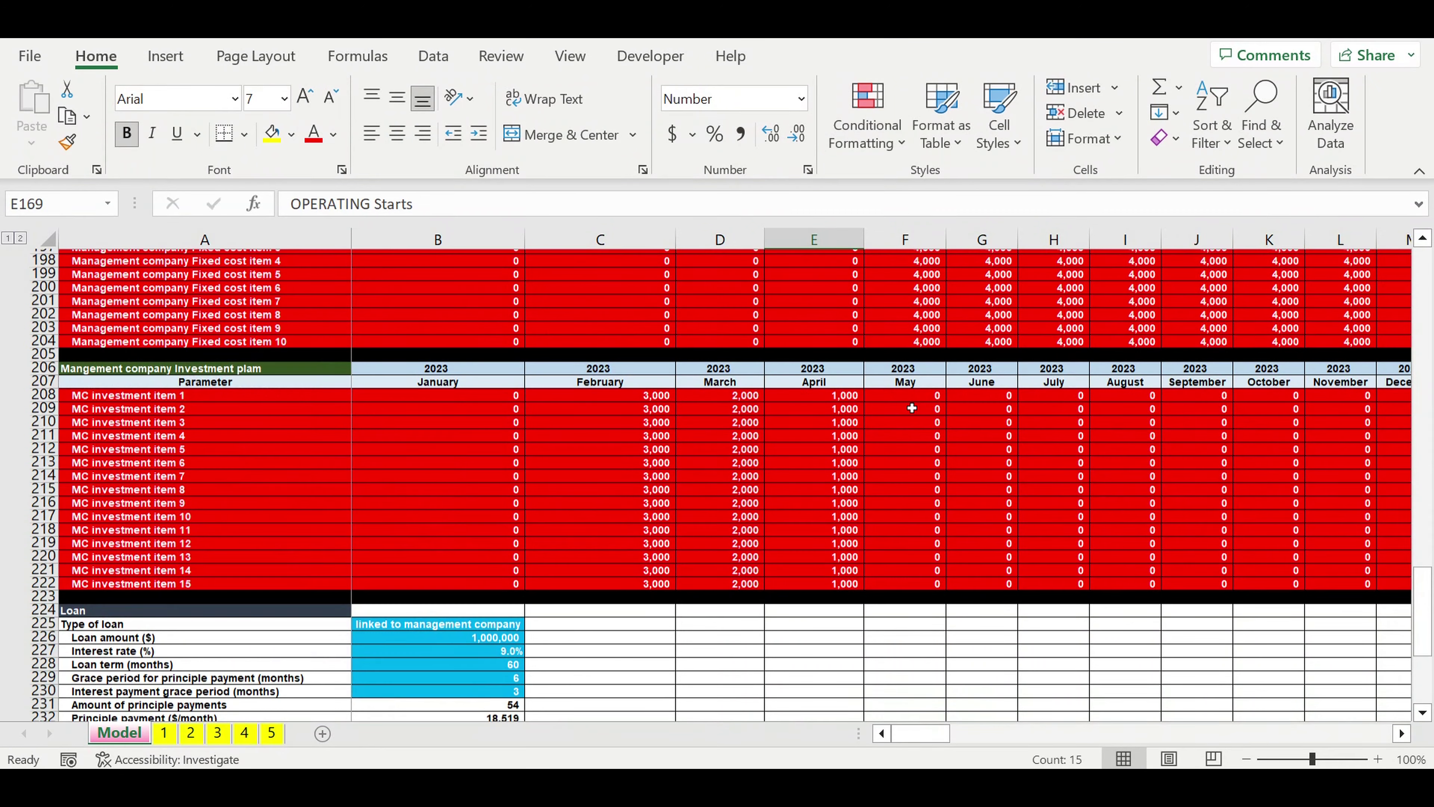
scroll(912, 408, "down", 4)
scroll(911, 408, "down", 1)
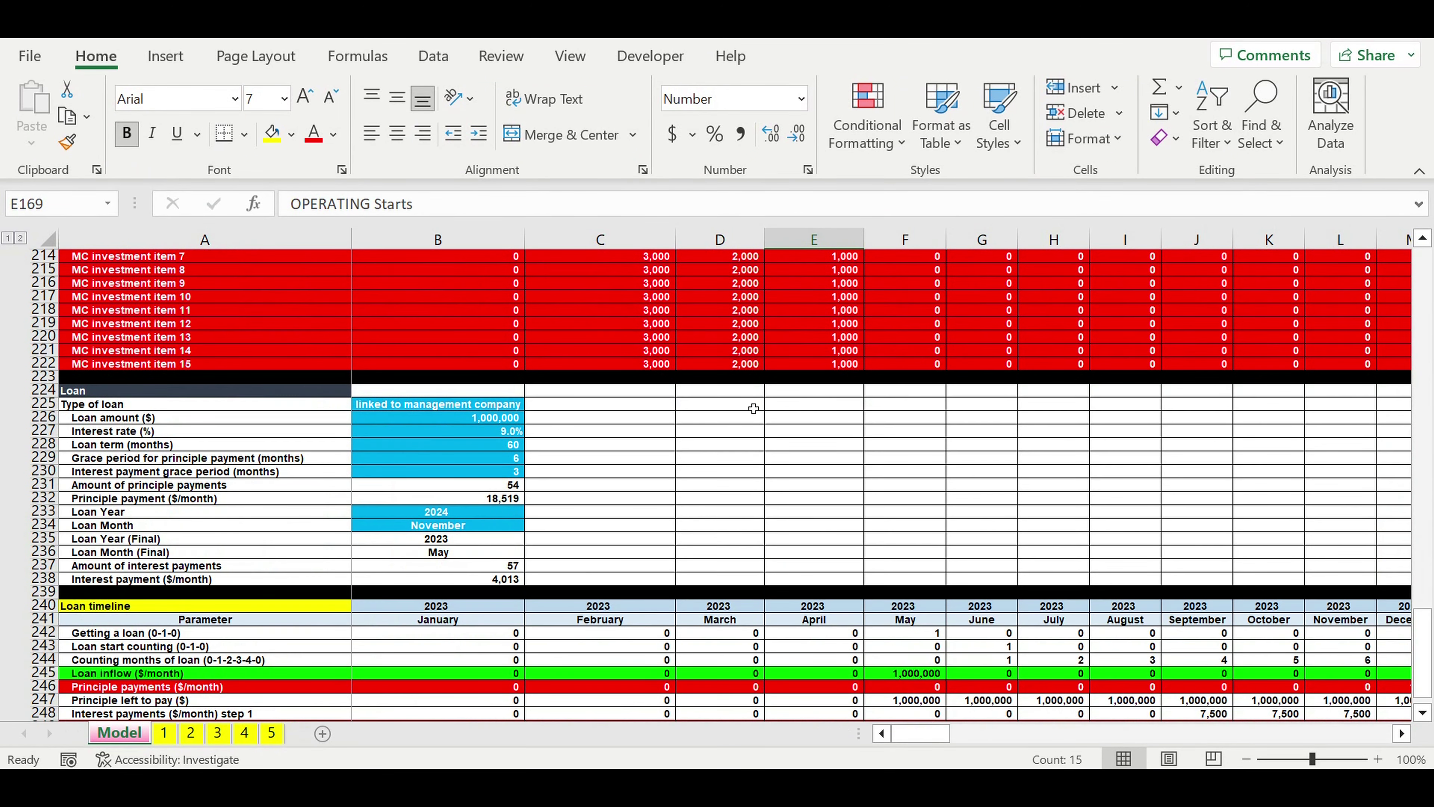
left_click(693, 459)
left_click(429, 404)
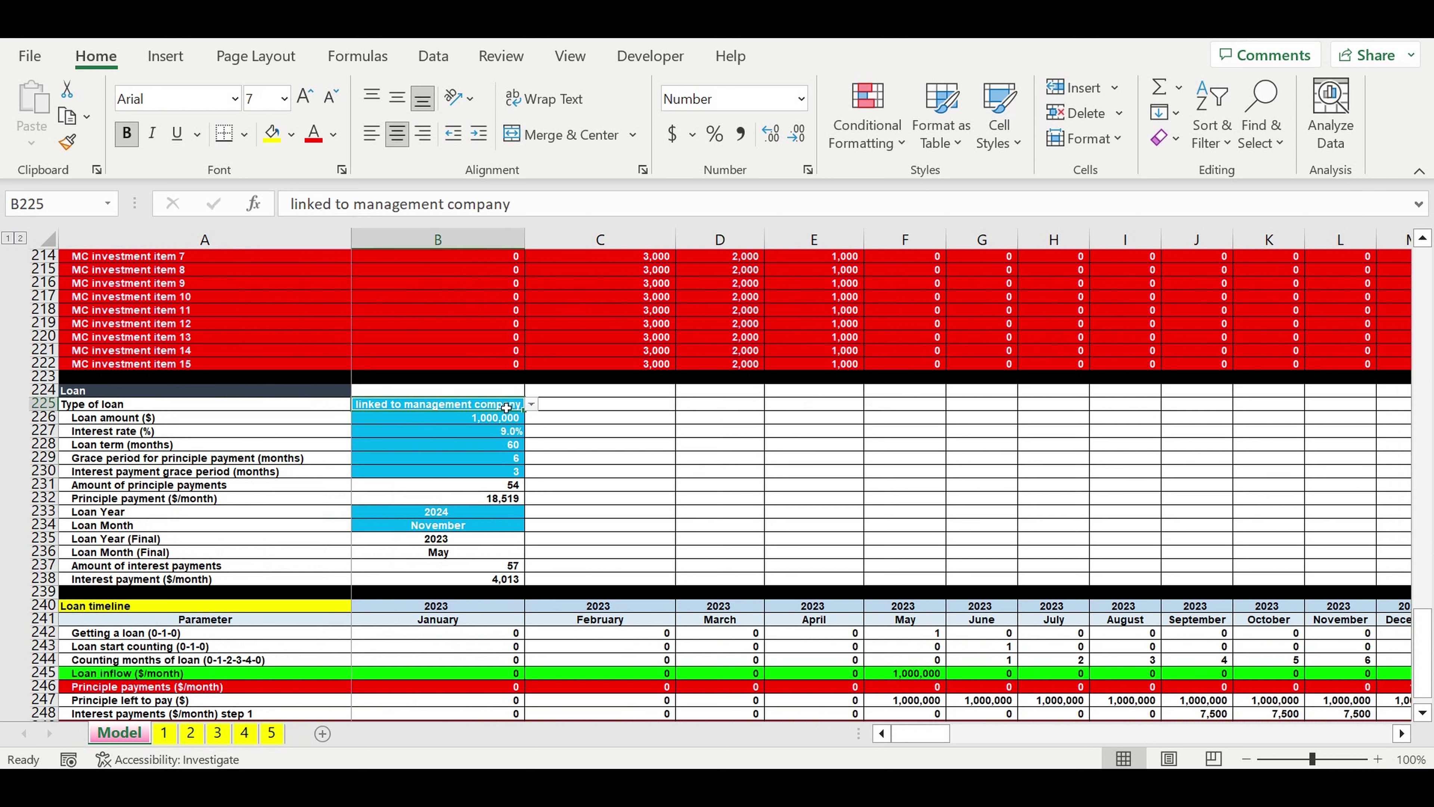
left_click(532, 405)
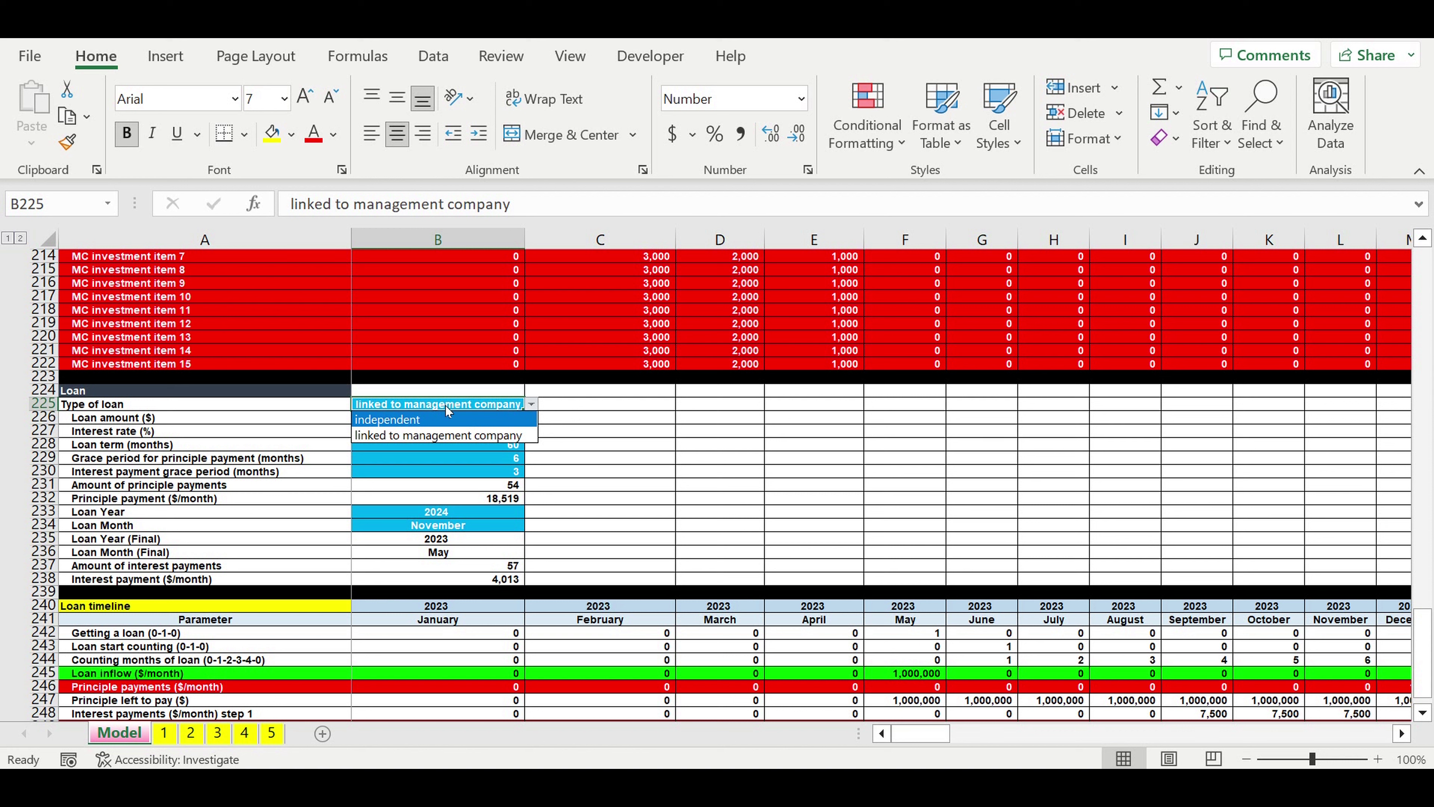
left_click(607, 427)
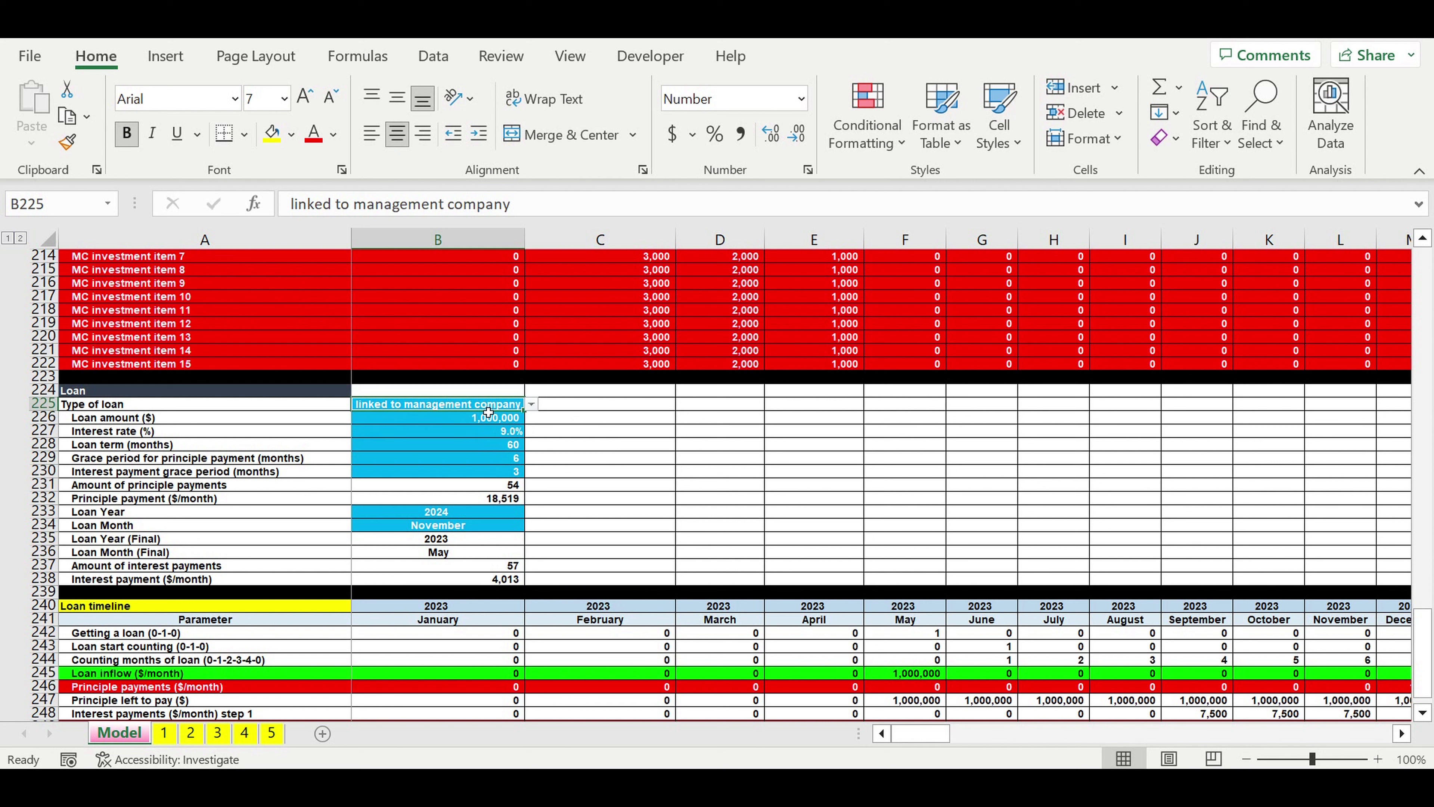
Step: Review the loan amount, interest rate, loan term, and the principle and interest grace period inputs
left_click(451, 421)
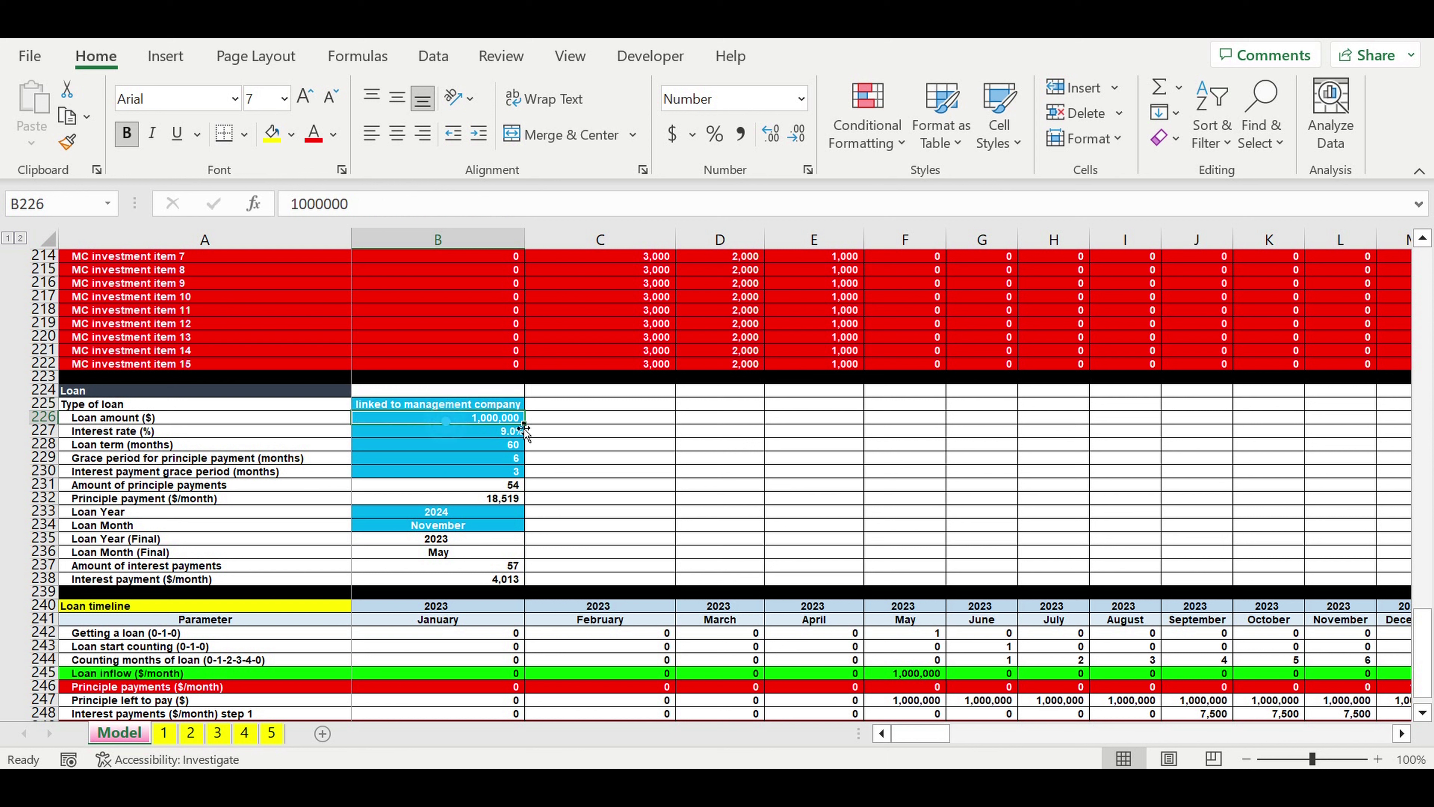
left_click(516, 434)
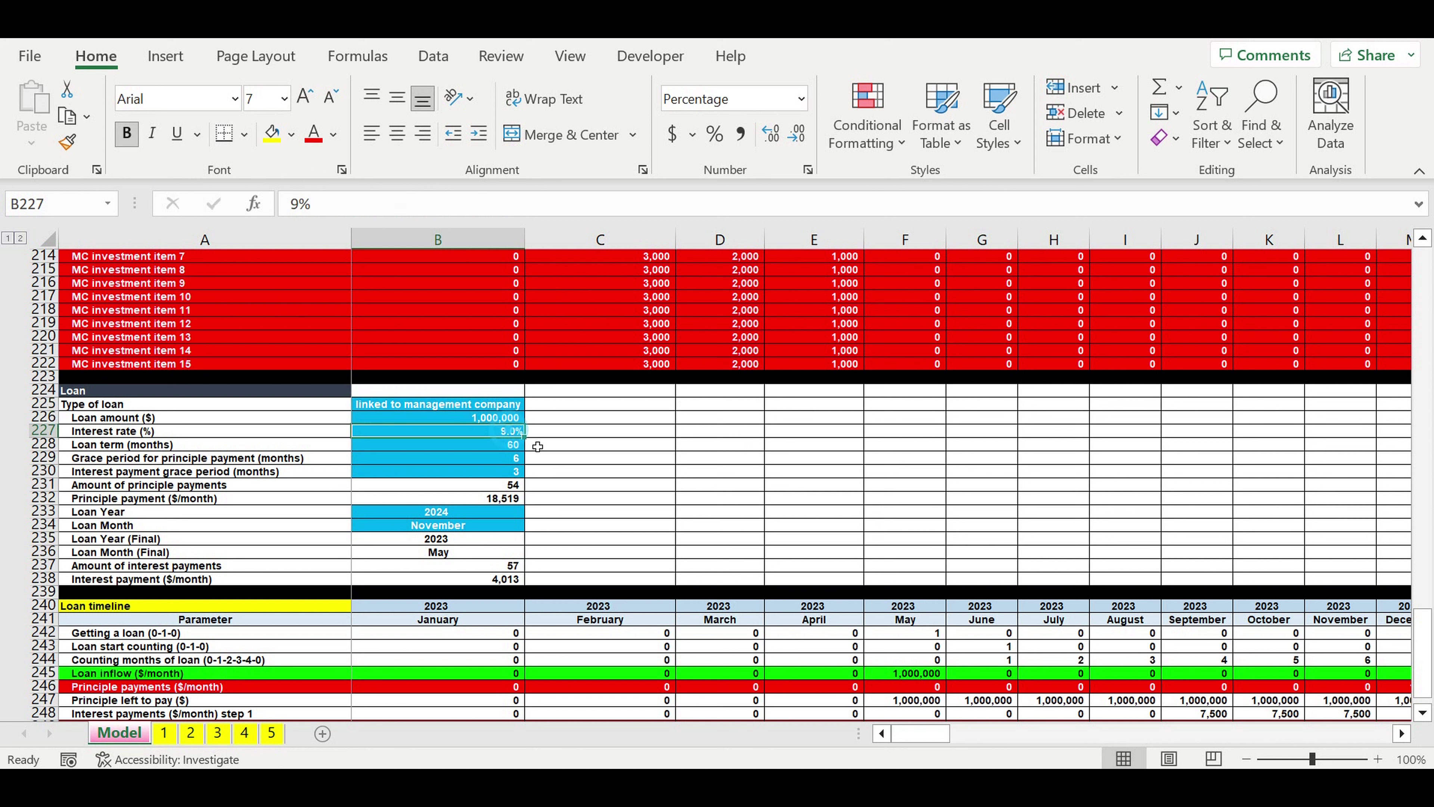
left_click(494, 446)
left_click(498, 460)
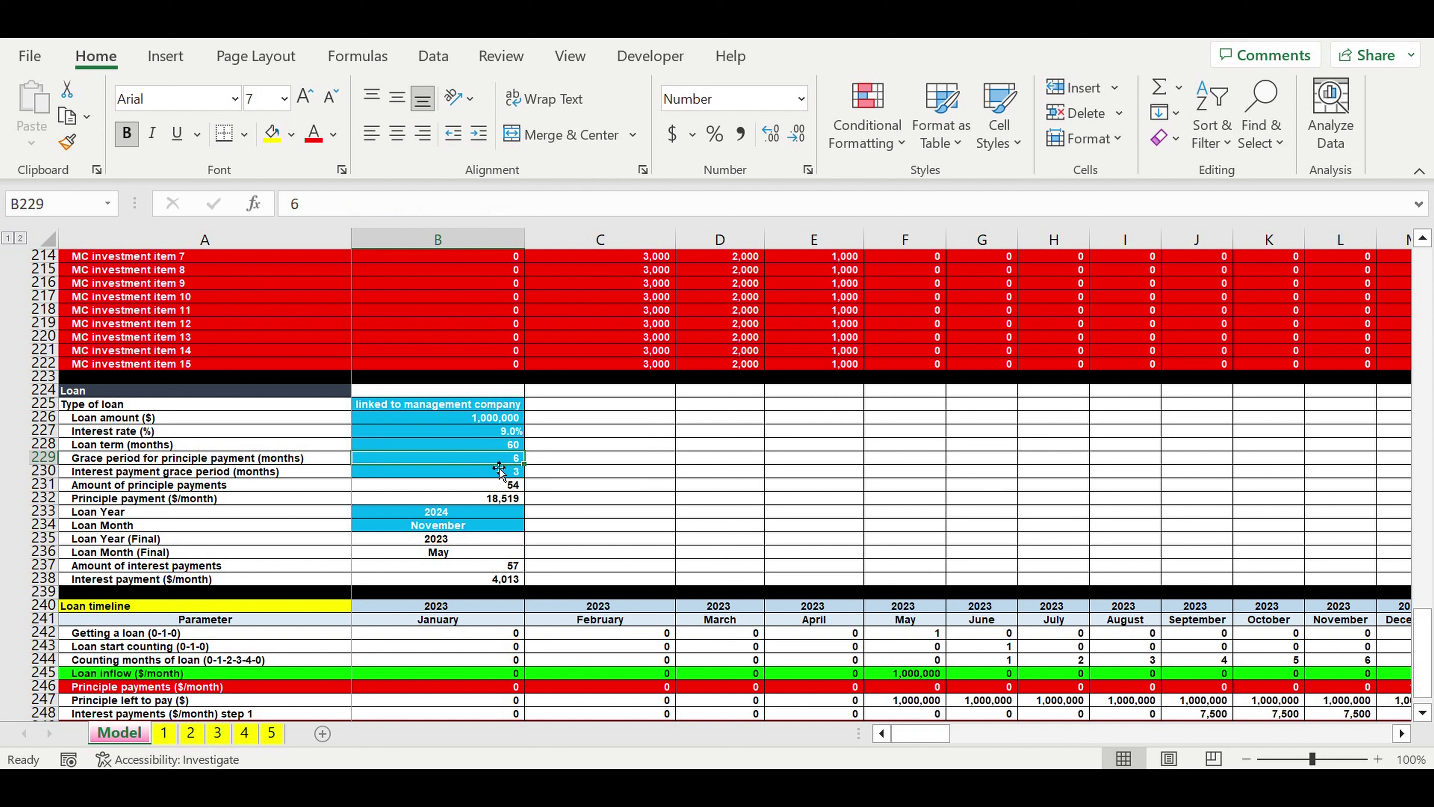
left_click(499, 476)
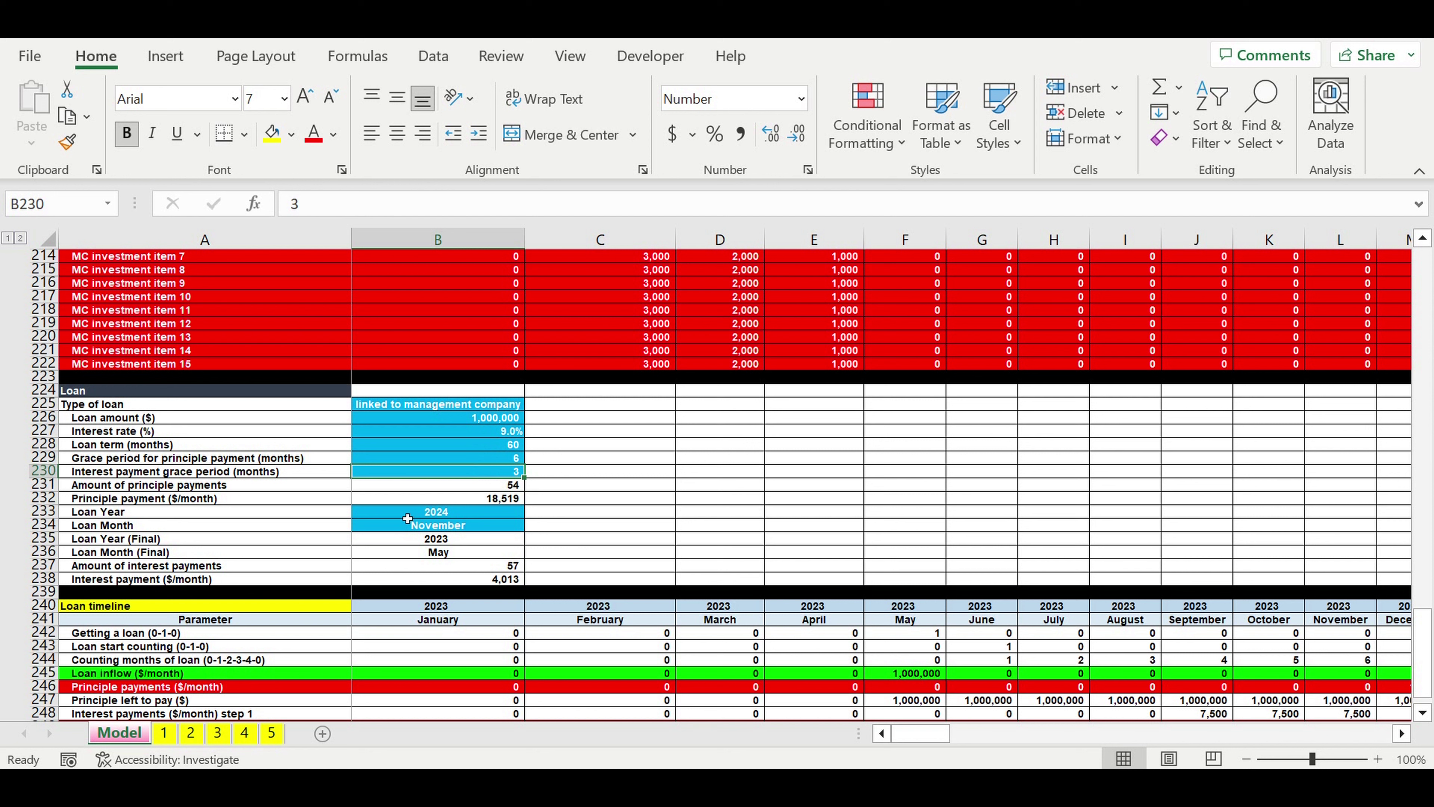
Step: Recheck the Type of loan options and examine the Loan Year and Loan Month inputs in B233 and B234
left_click(504, 404)
left_click(532, 404)
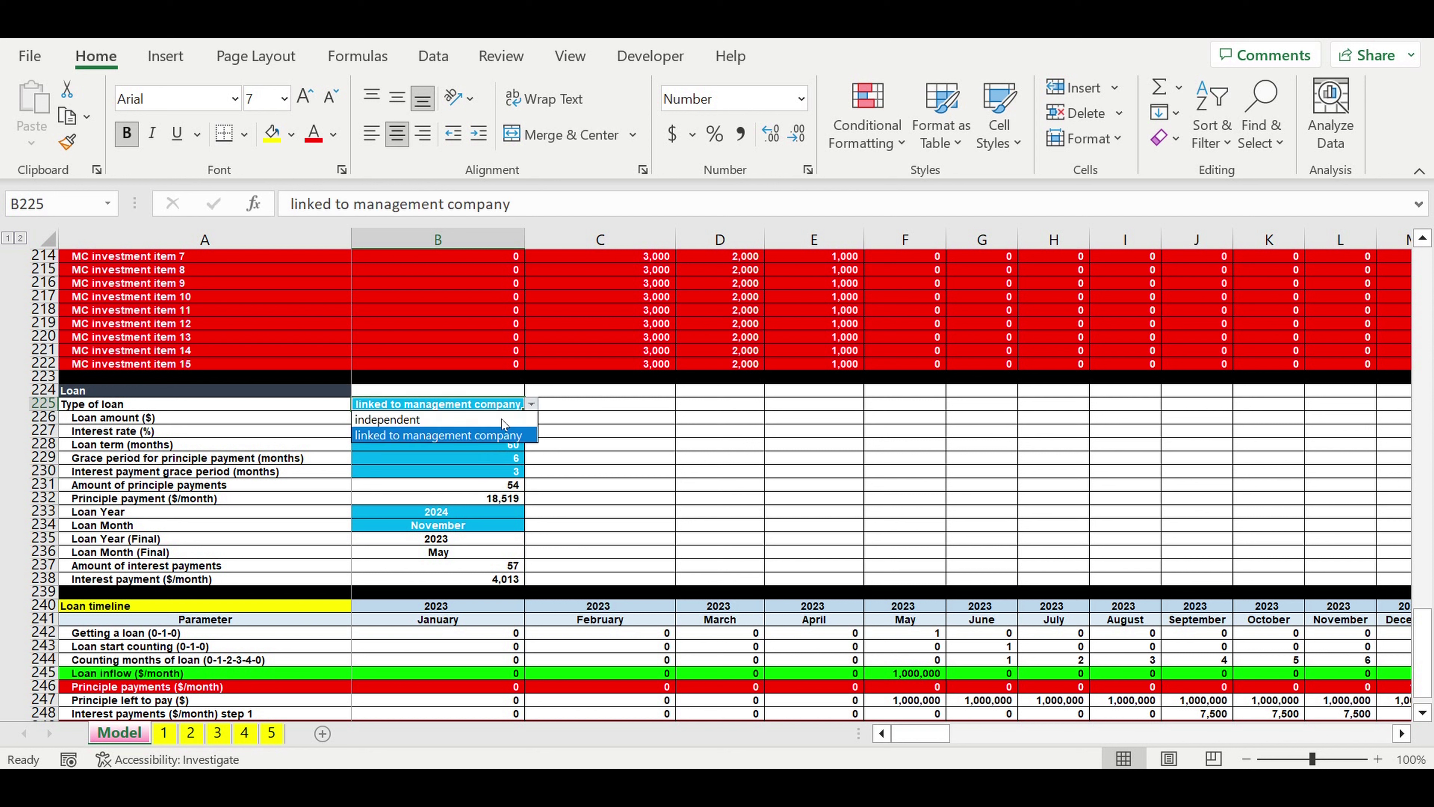
left_click(653, 432)
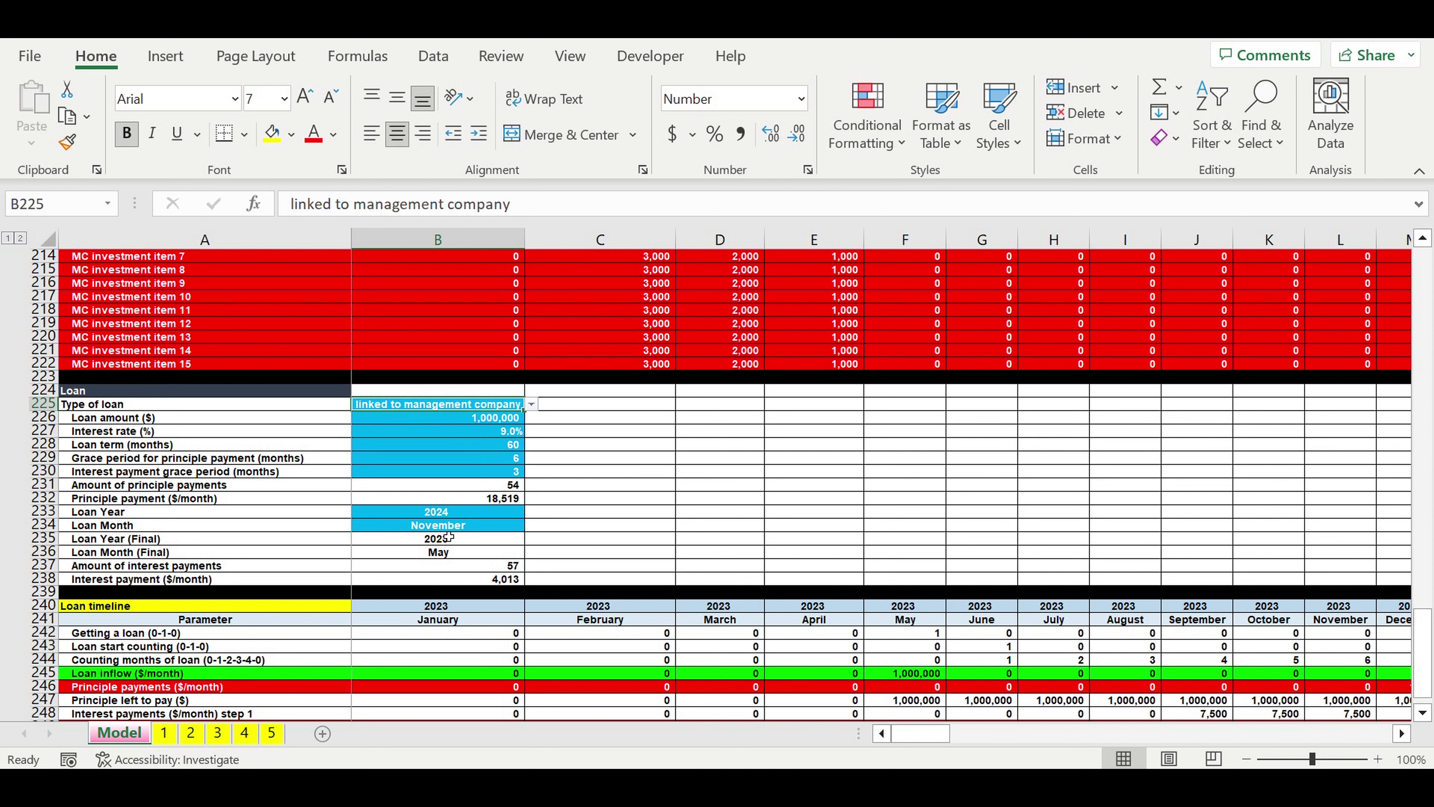
left_click(419, 518)
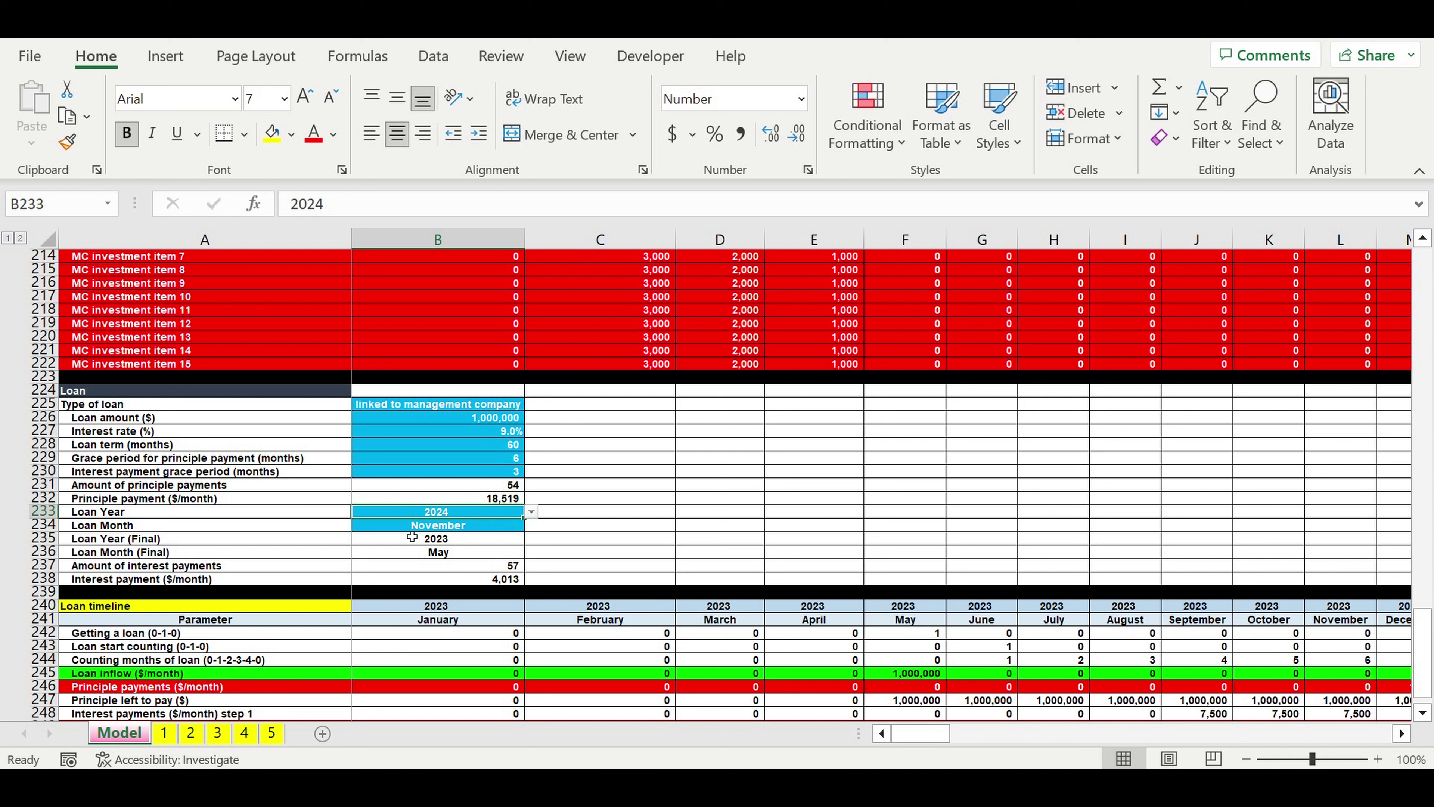
left_click(412, 527)
Step: Copy the Loan timeline header rows 240 and 241 into the empty area starting at row 259
scroll(737, 497, "down", 4)
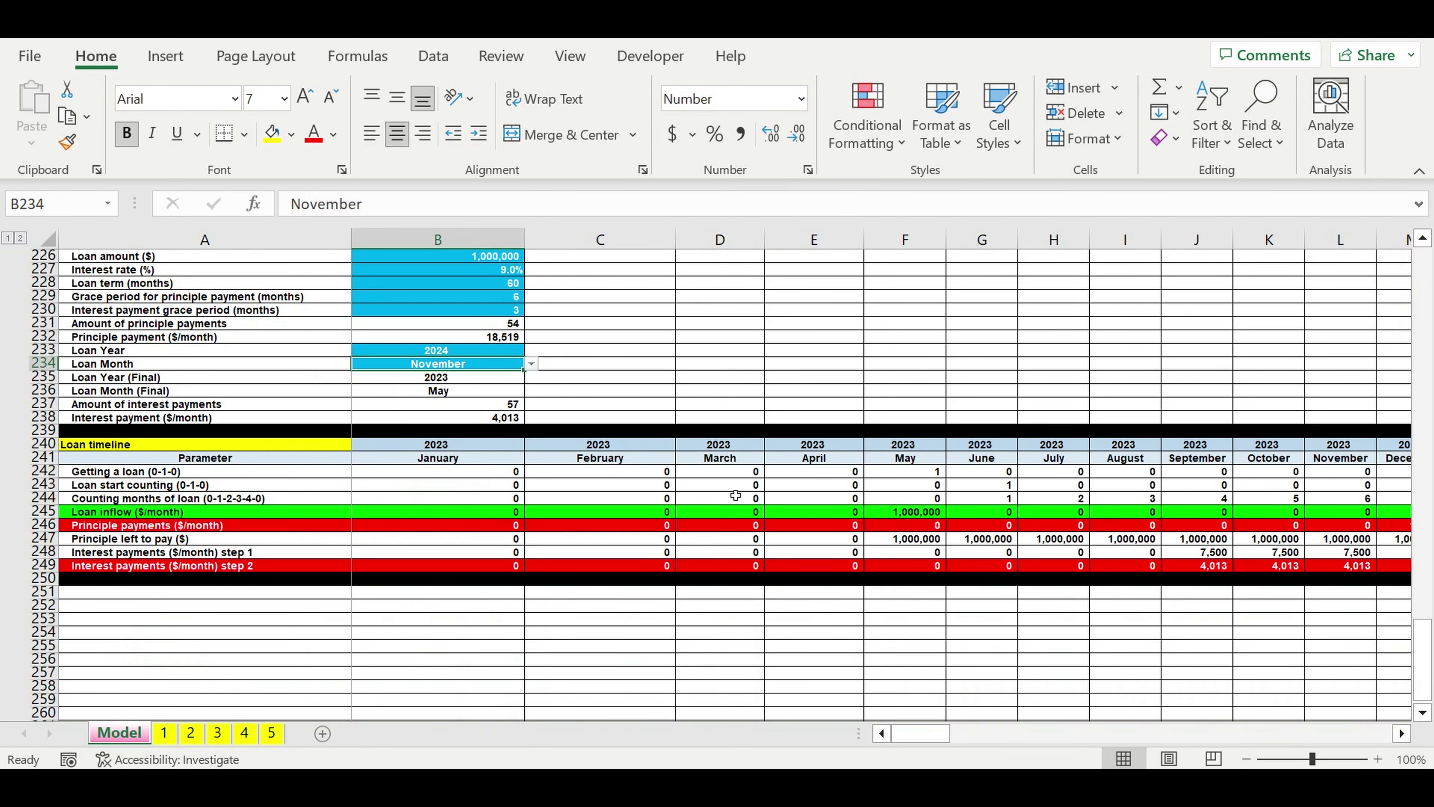
scroll(735, 496, "down", 3)
left_click(410, 512)
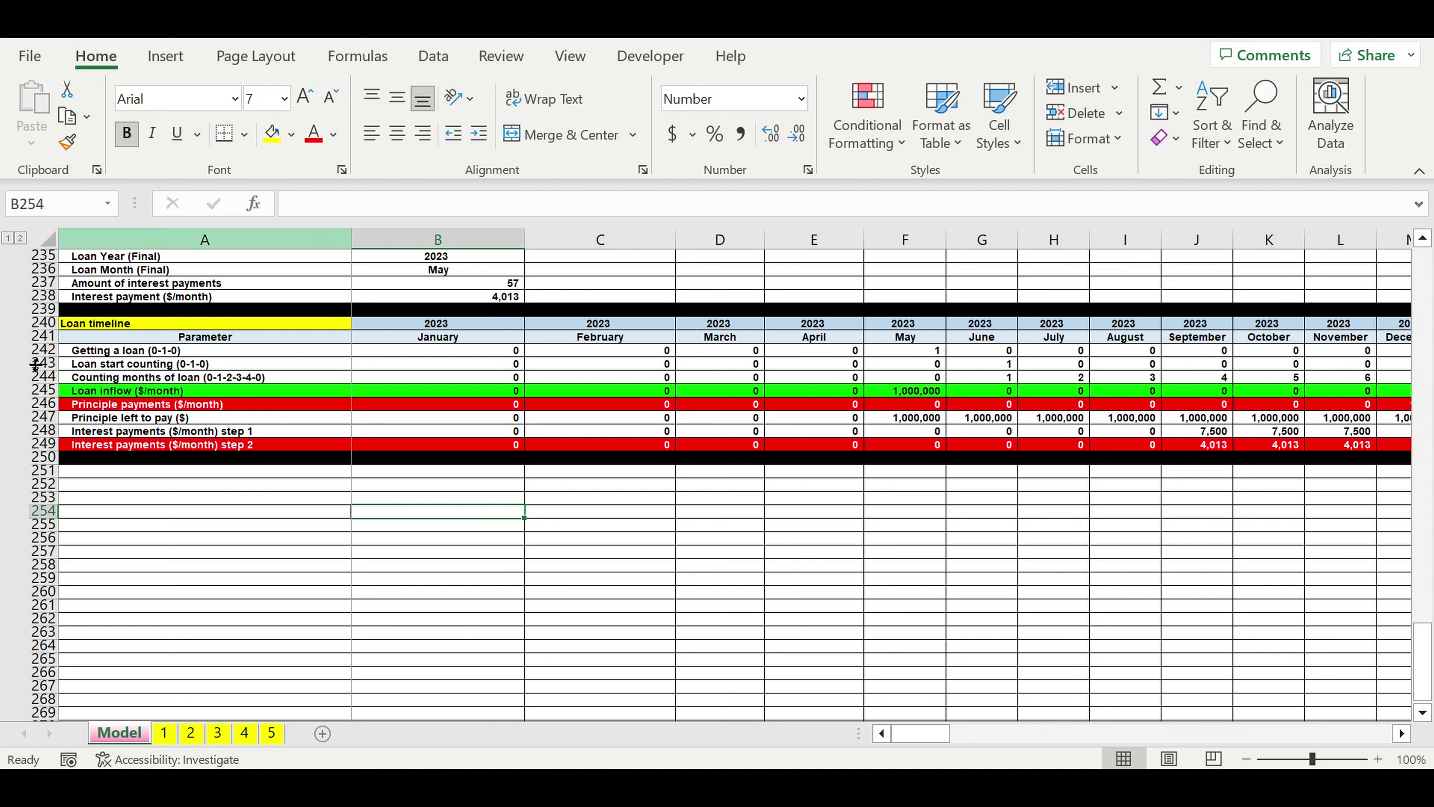
left_click_drag(56, 323, 52, 335)
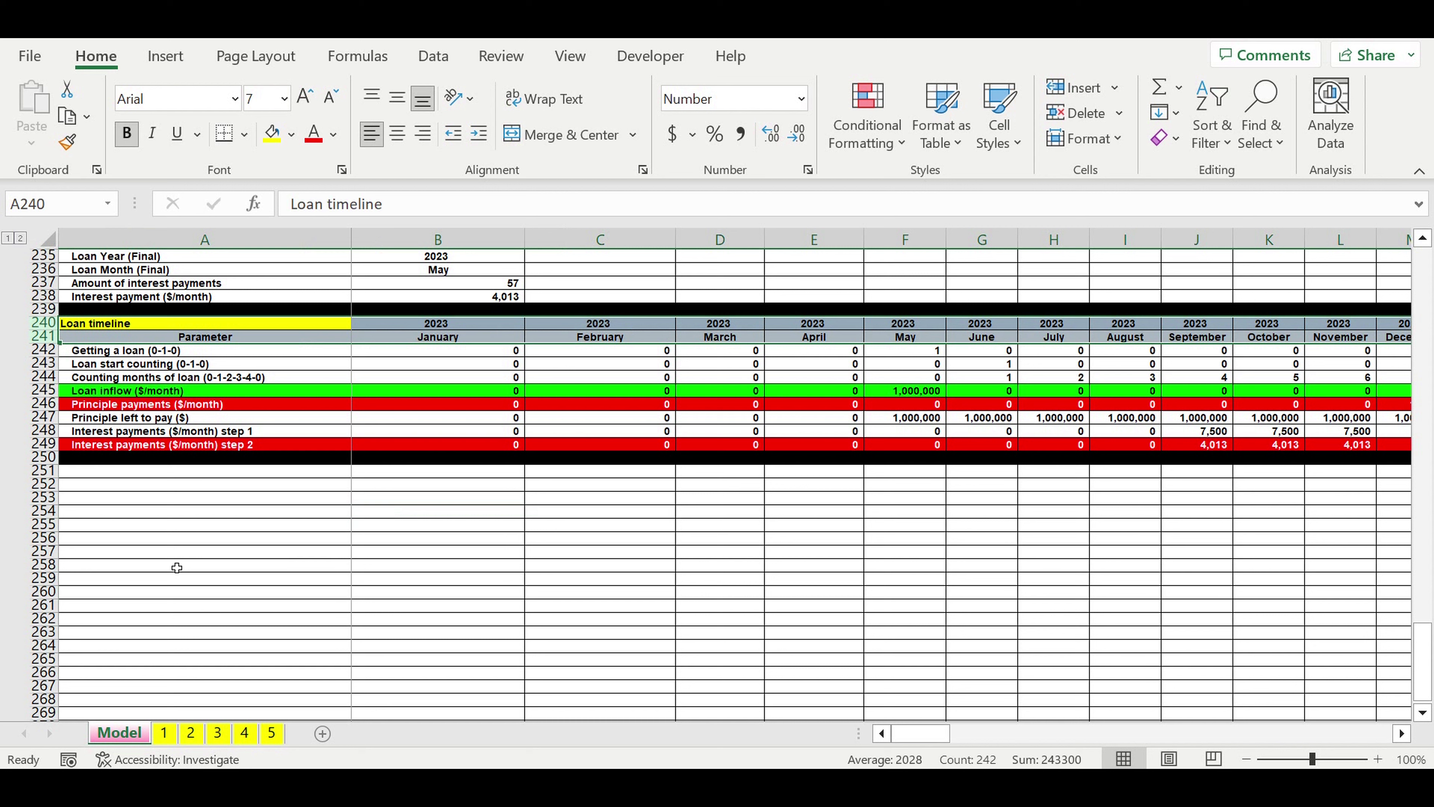
key("ctrl+c")
left_click(137, 581)
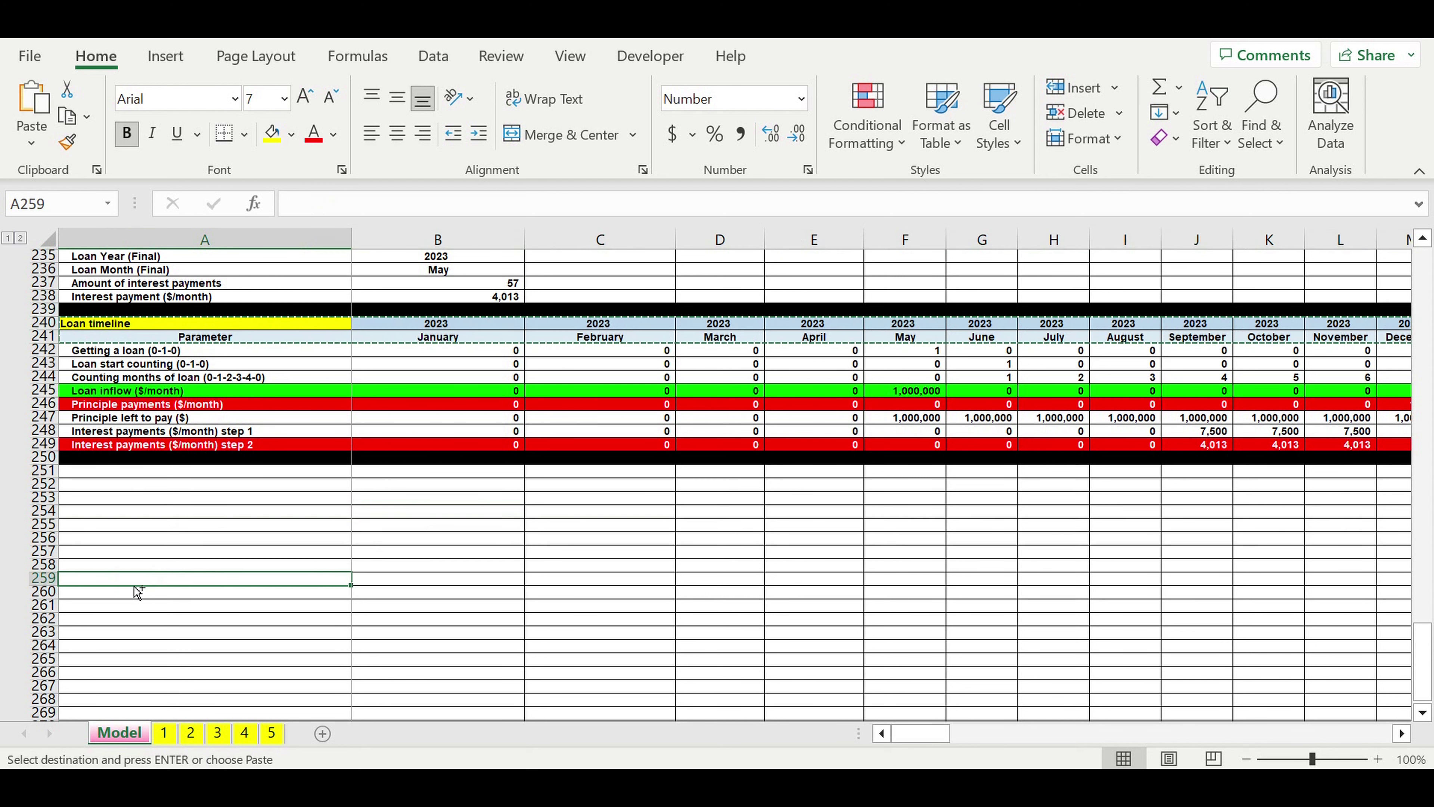
key("ctrl+v")
Step: Link the year in B259 of the copied header to B240 and carry the link across row 259
left_click(394, 581)
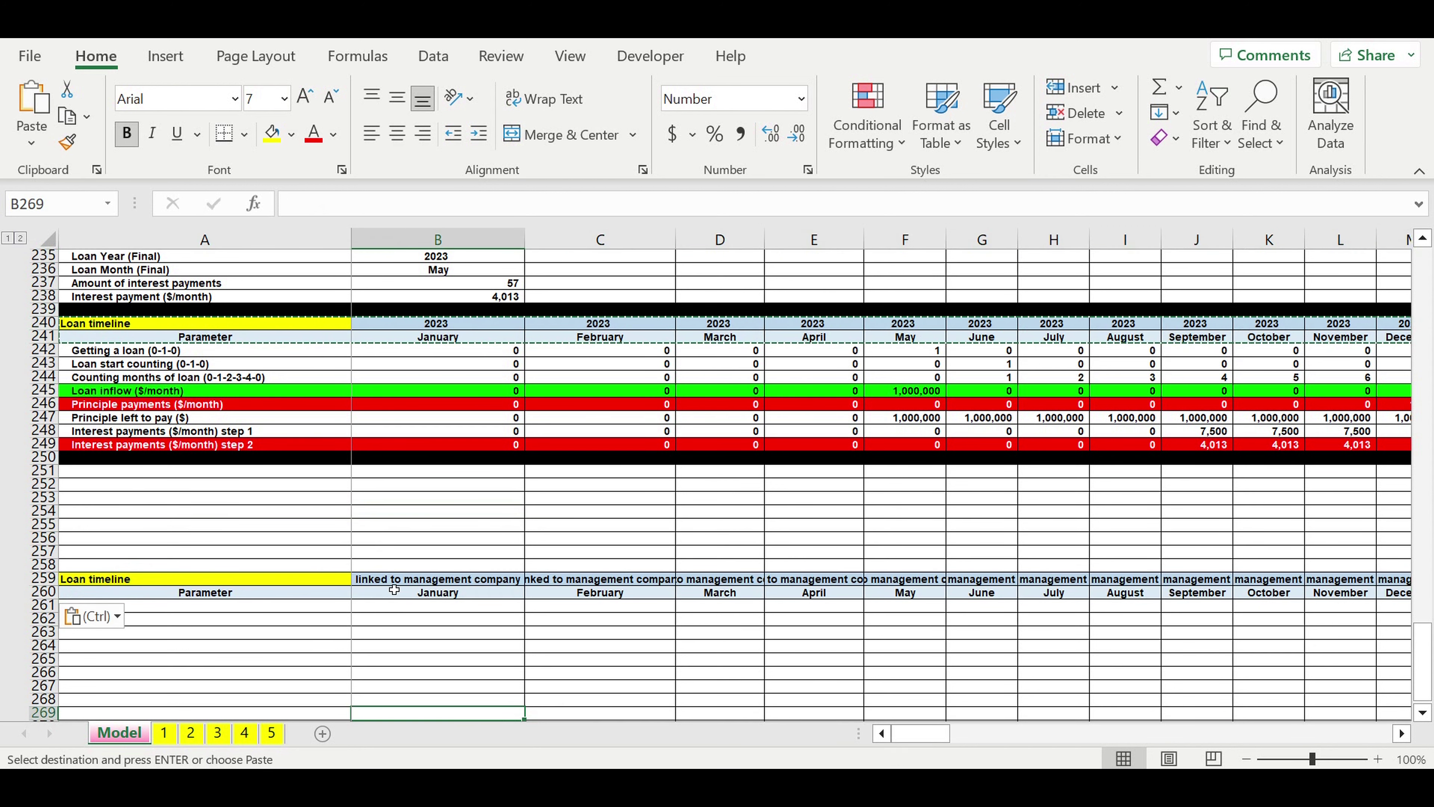
type("=")
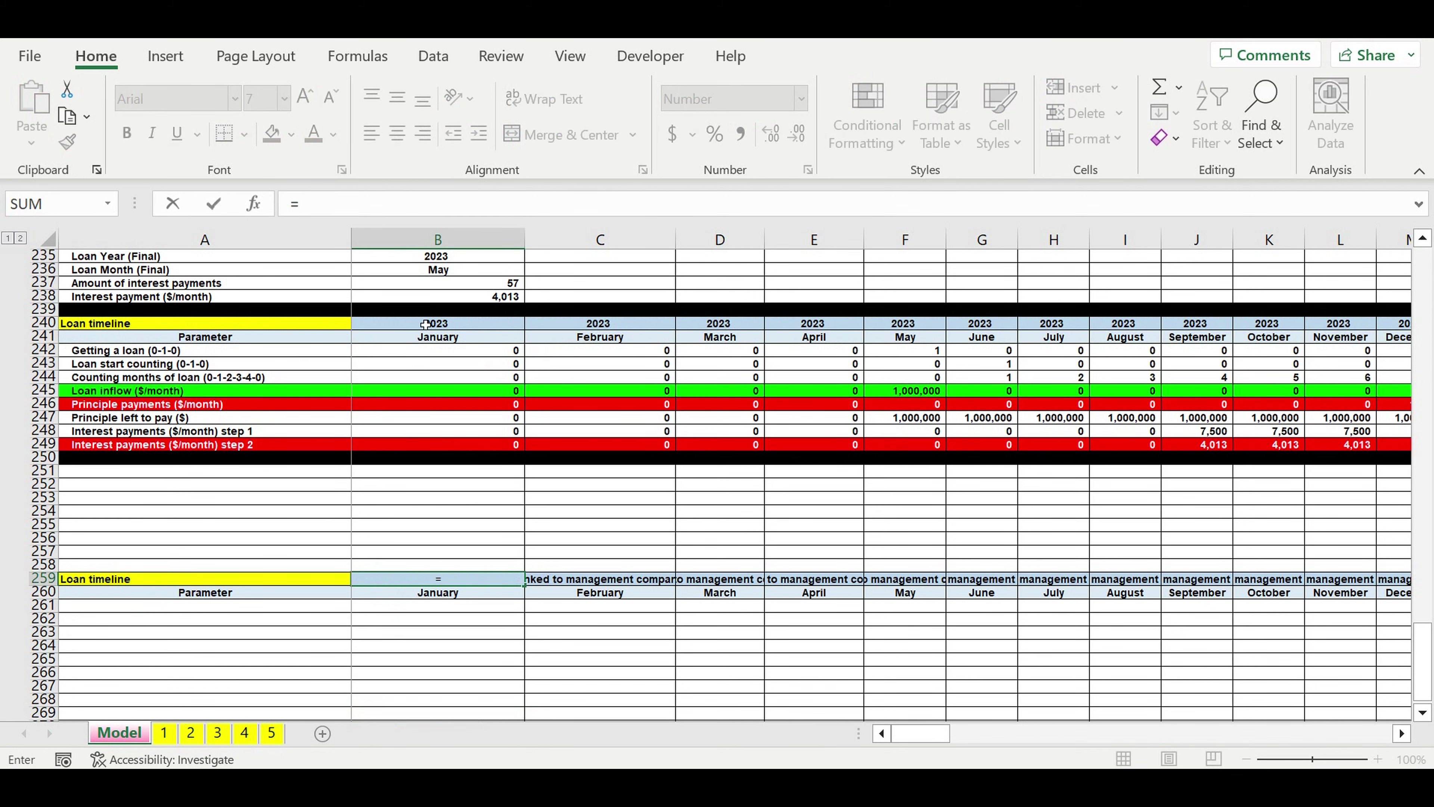
left_click(425, 327)
key("Return")
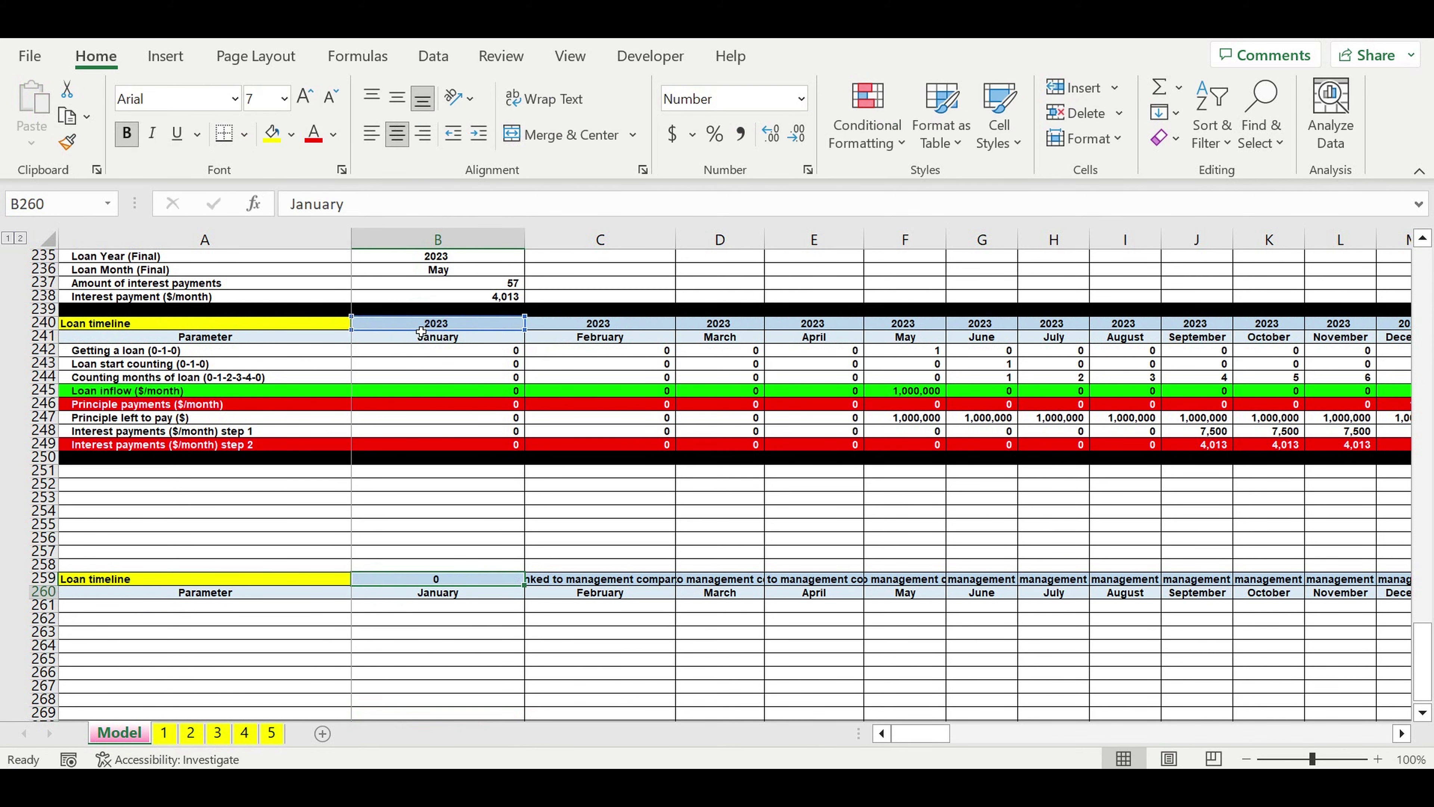
left_click(272, 685)
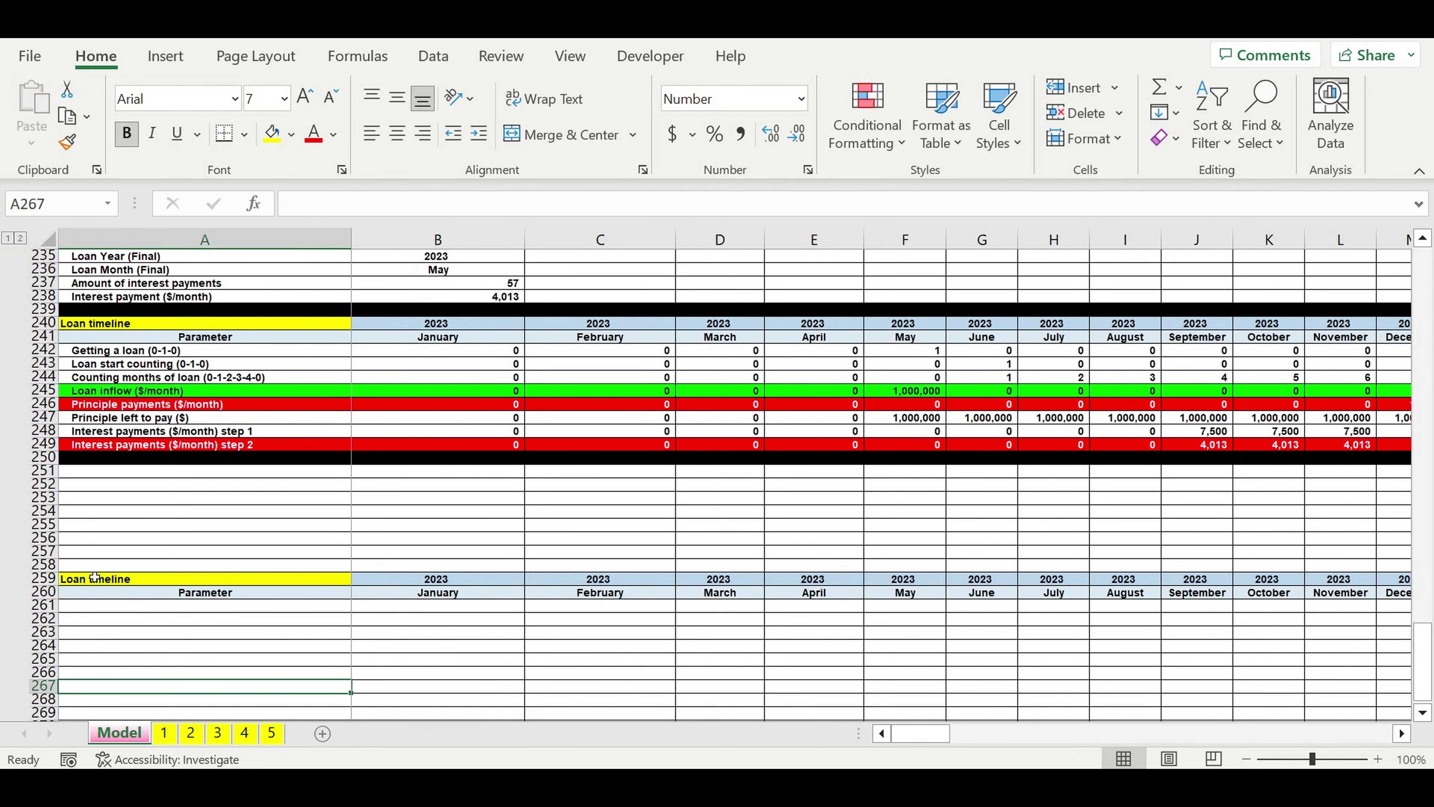
Step: Fill the whole of row 258 with black as a separator above the copied header
left_click(44, 564)
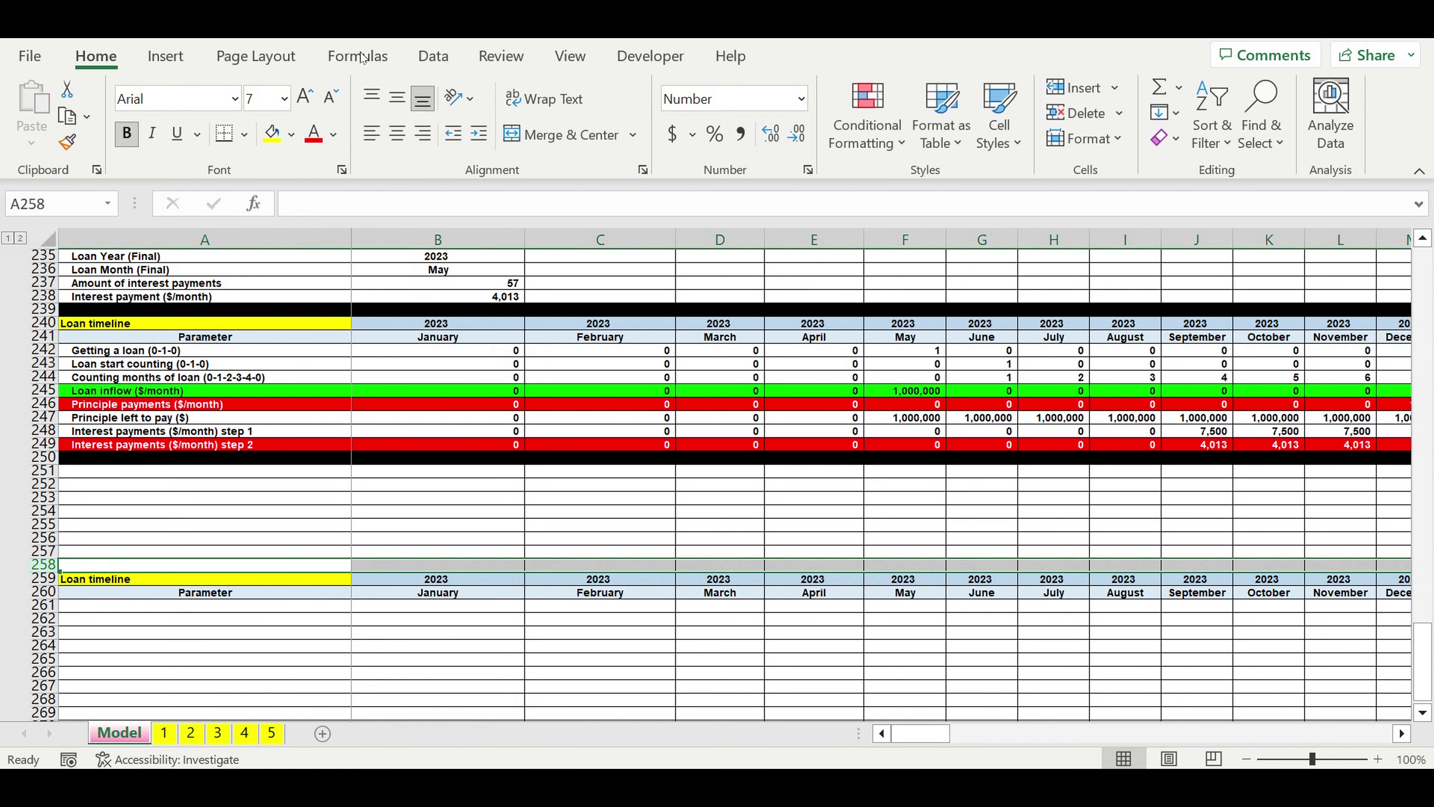
left_click(291, 134)
left_click(290, 192)
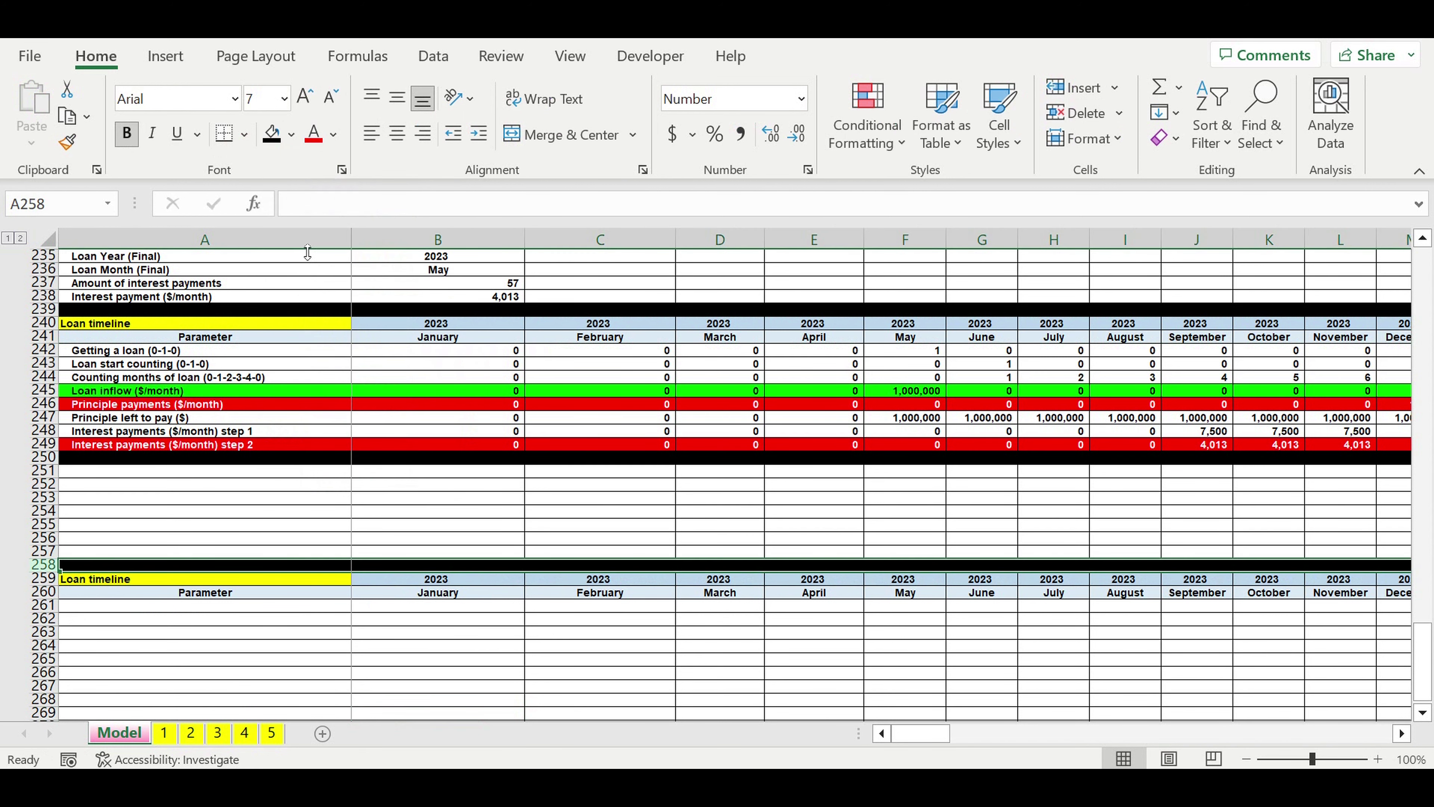
Step: Retitle the copied table heading in A259 as "Cash flow statement"
left_click(137, 593)
left_click(134, 580)
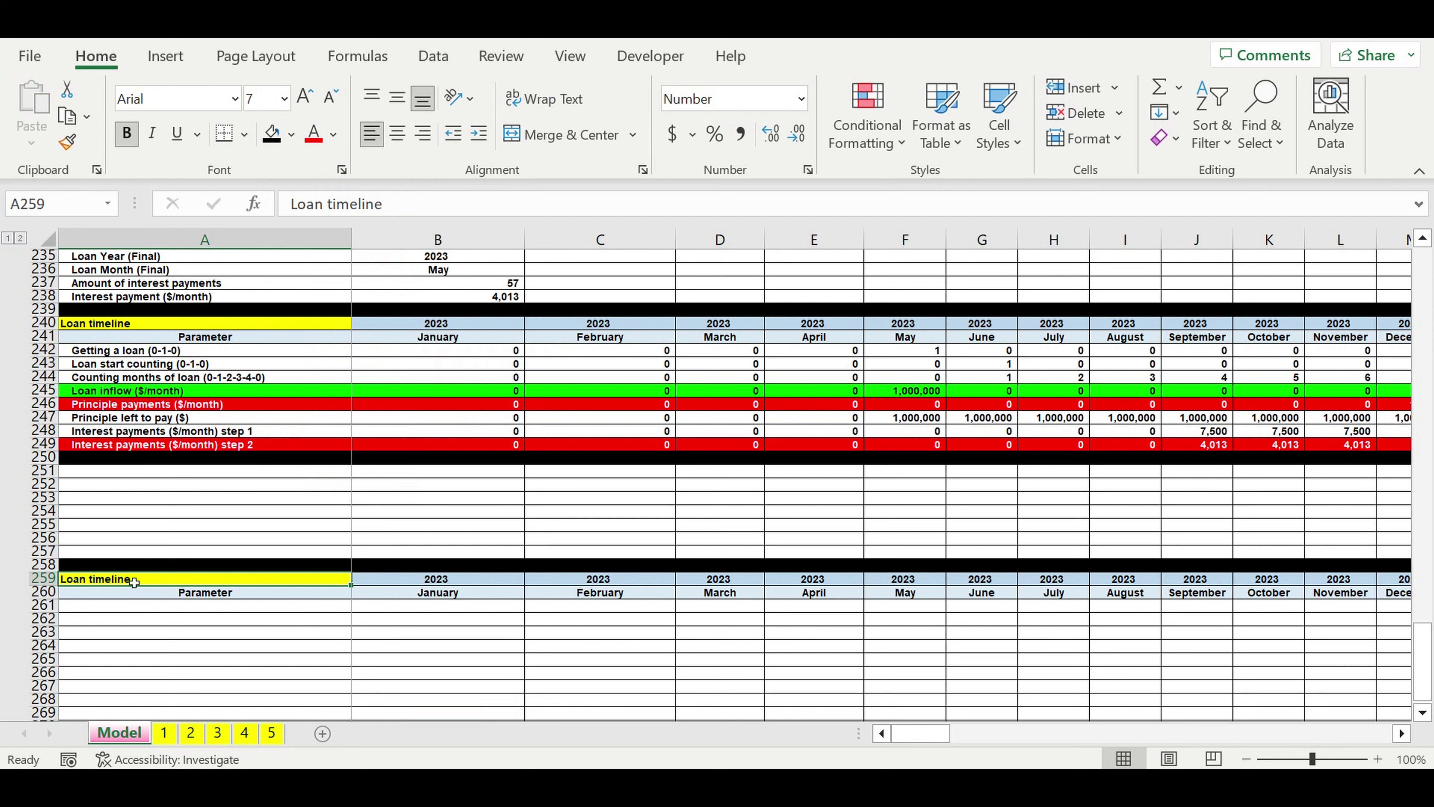
type("Cash")
type("flo")
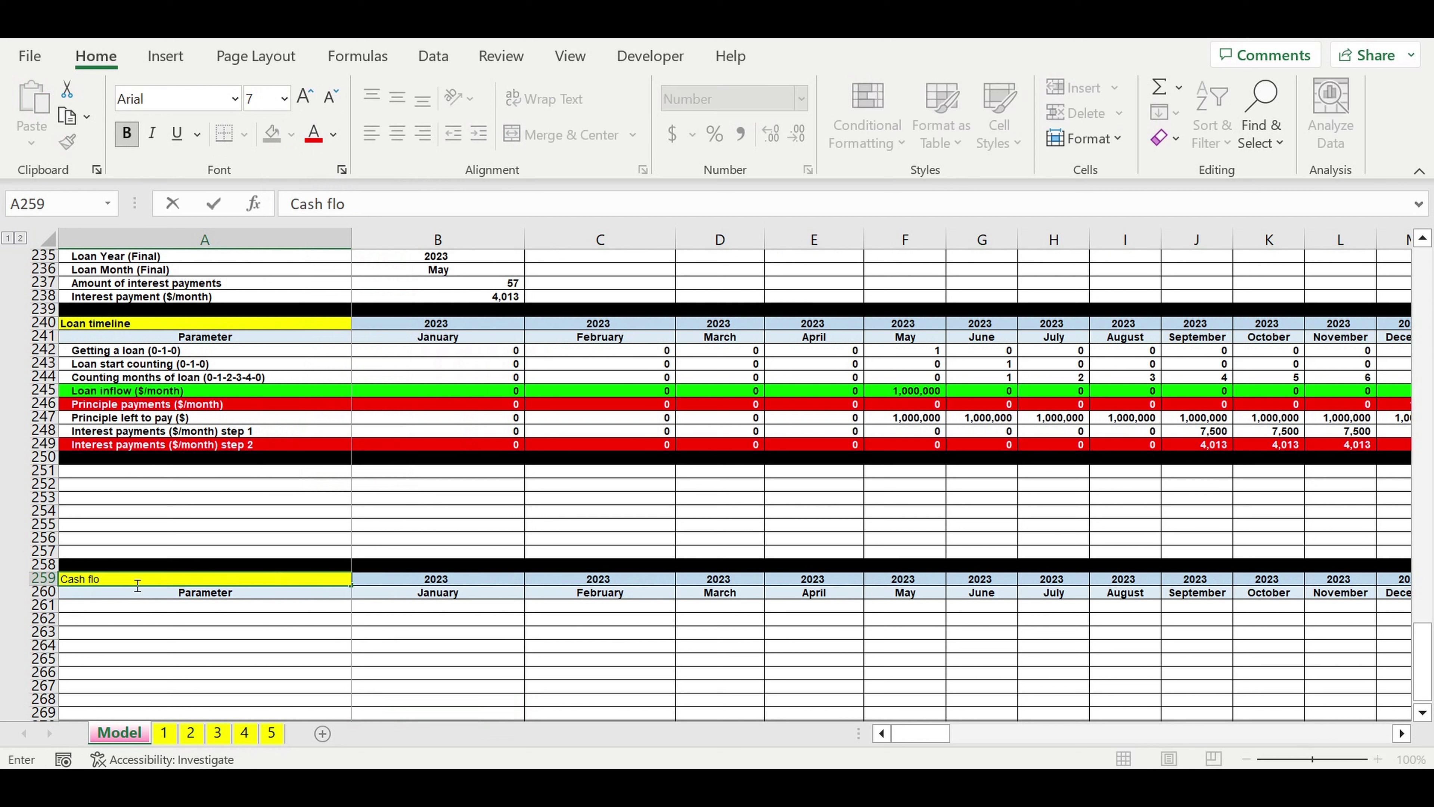
type("w statement")
key("Return")
left_click(134, 582)
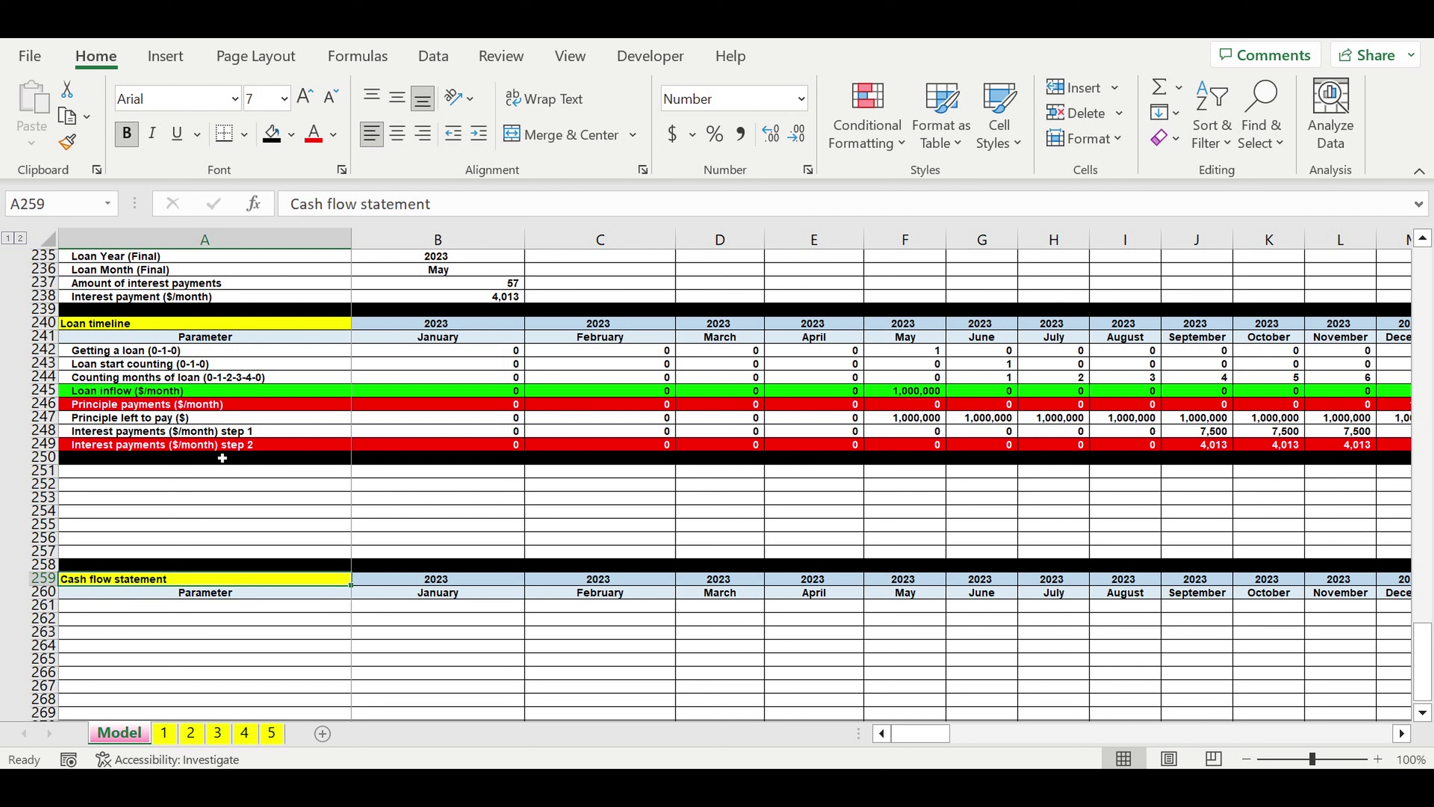
Step: Give the Cash flow statement heading in A259 a purple fill and white font
left_click(292, 134)
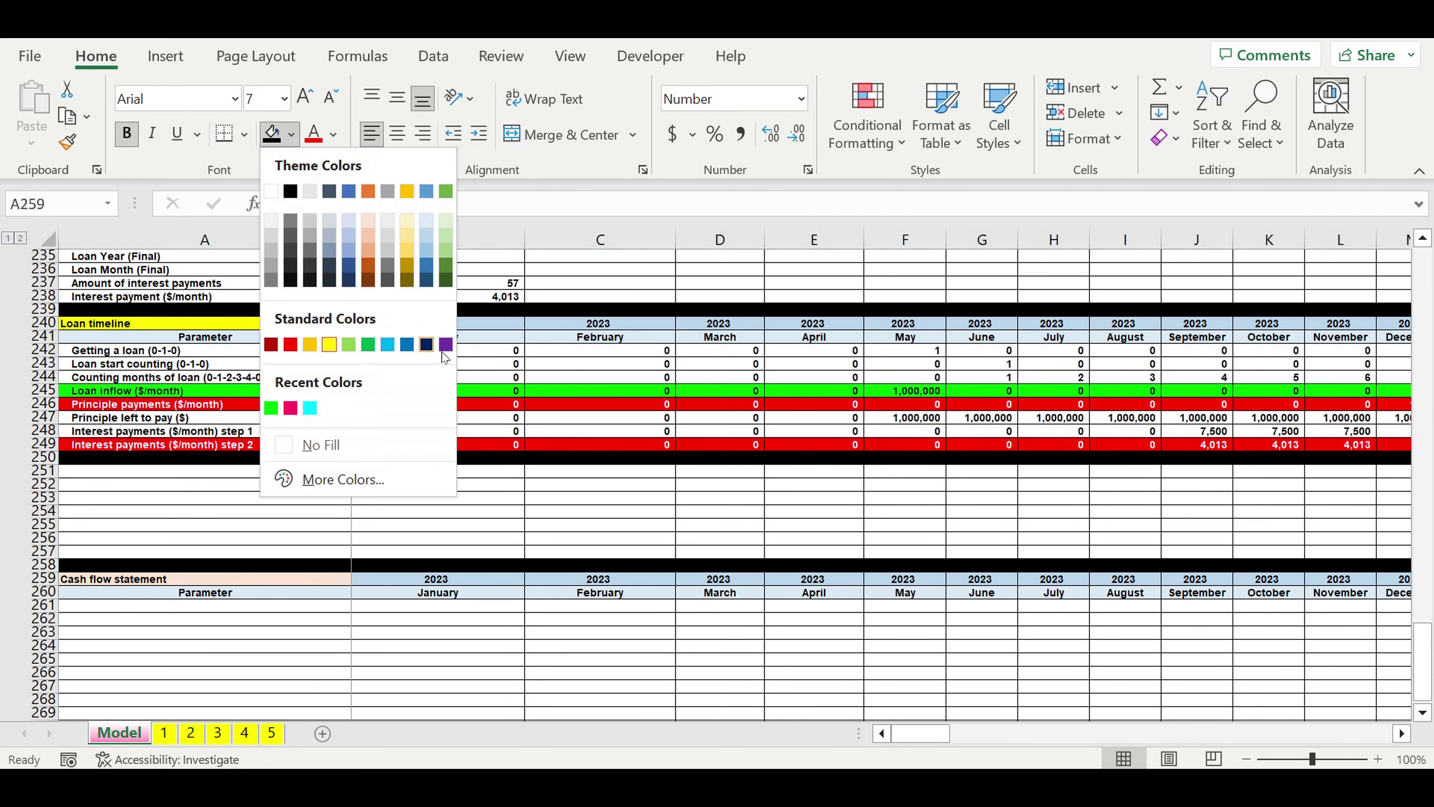
left_click(446, 345)
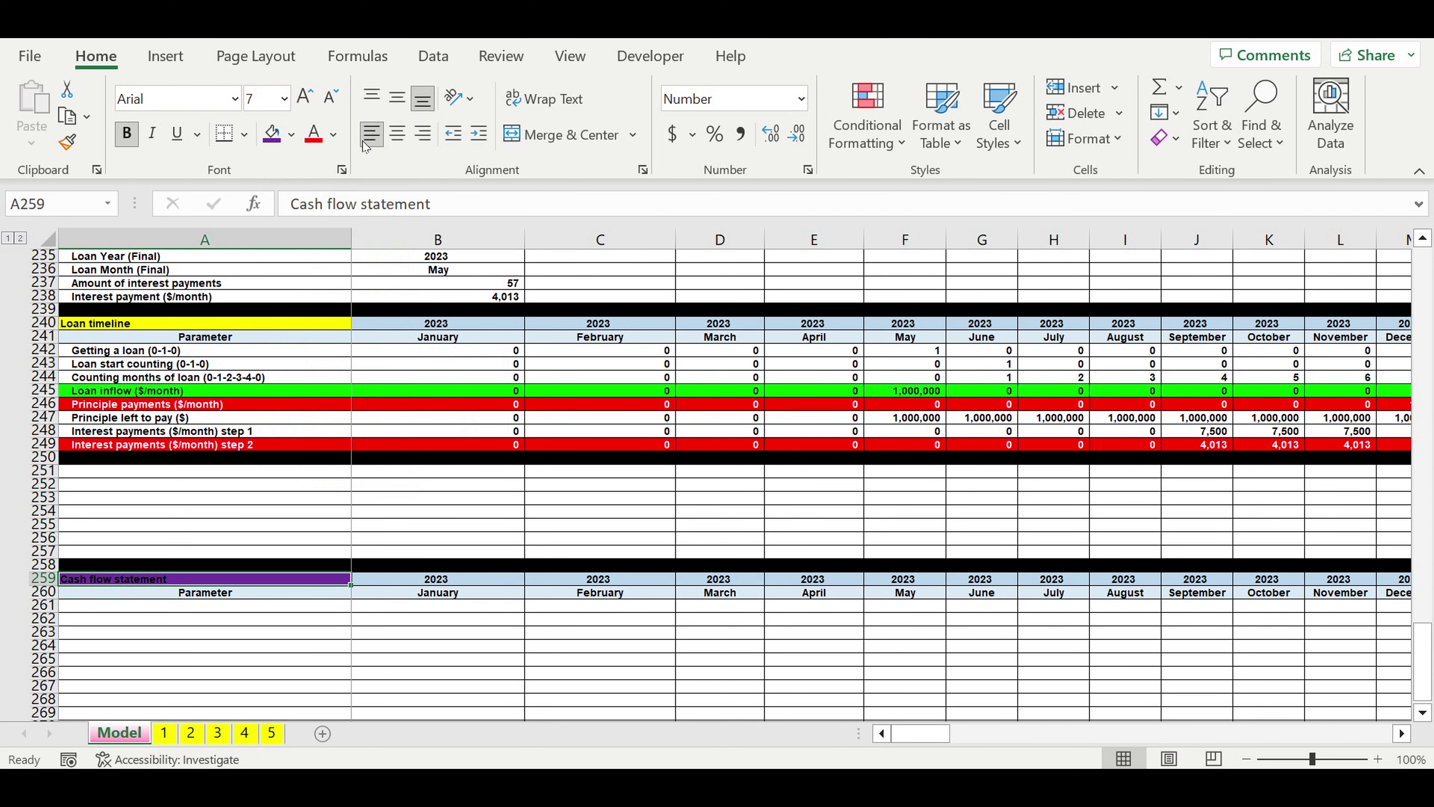
left_click(335, 136)
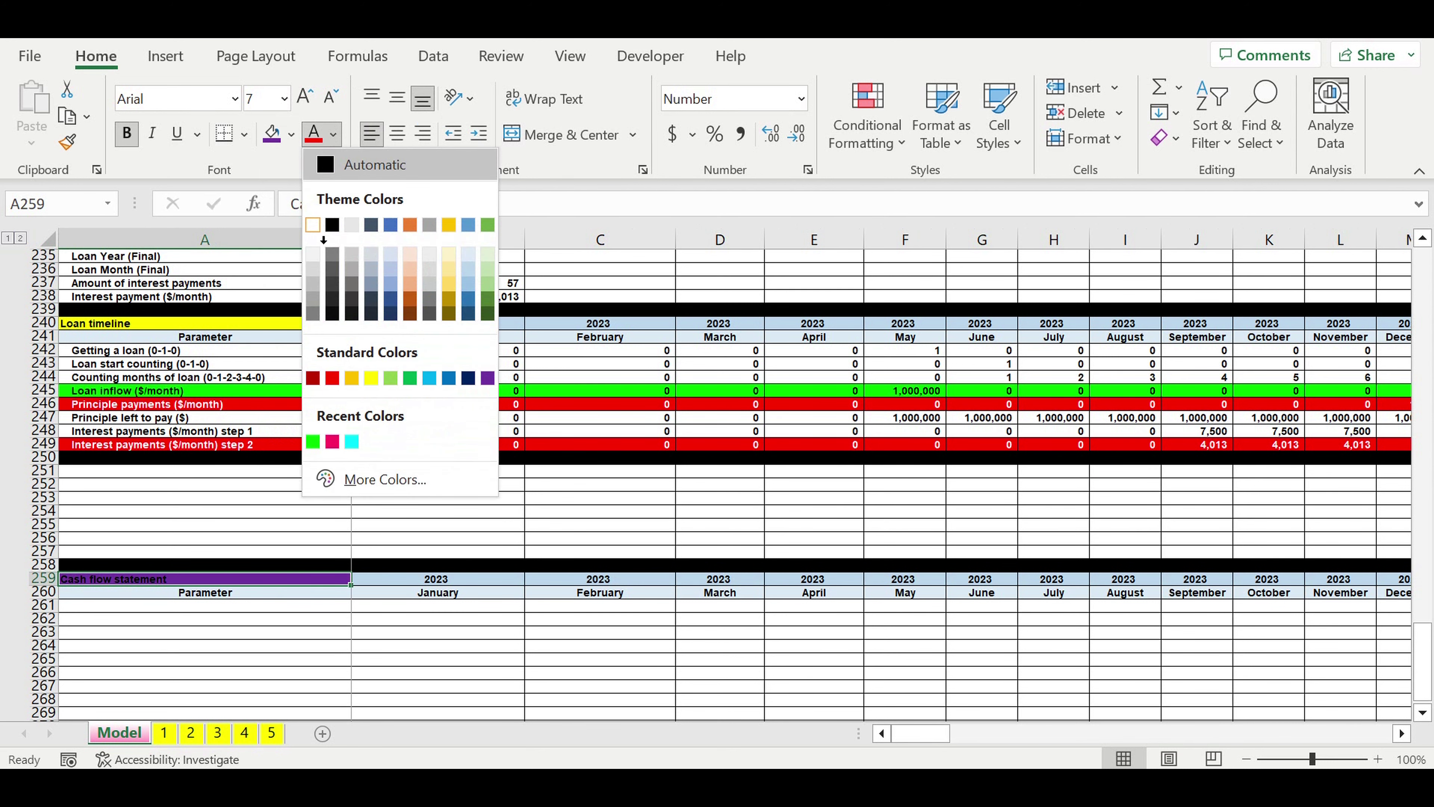
left_click(312, 225)
left_click(378, 565)
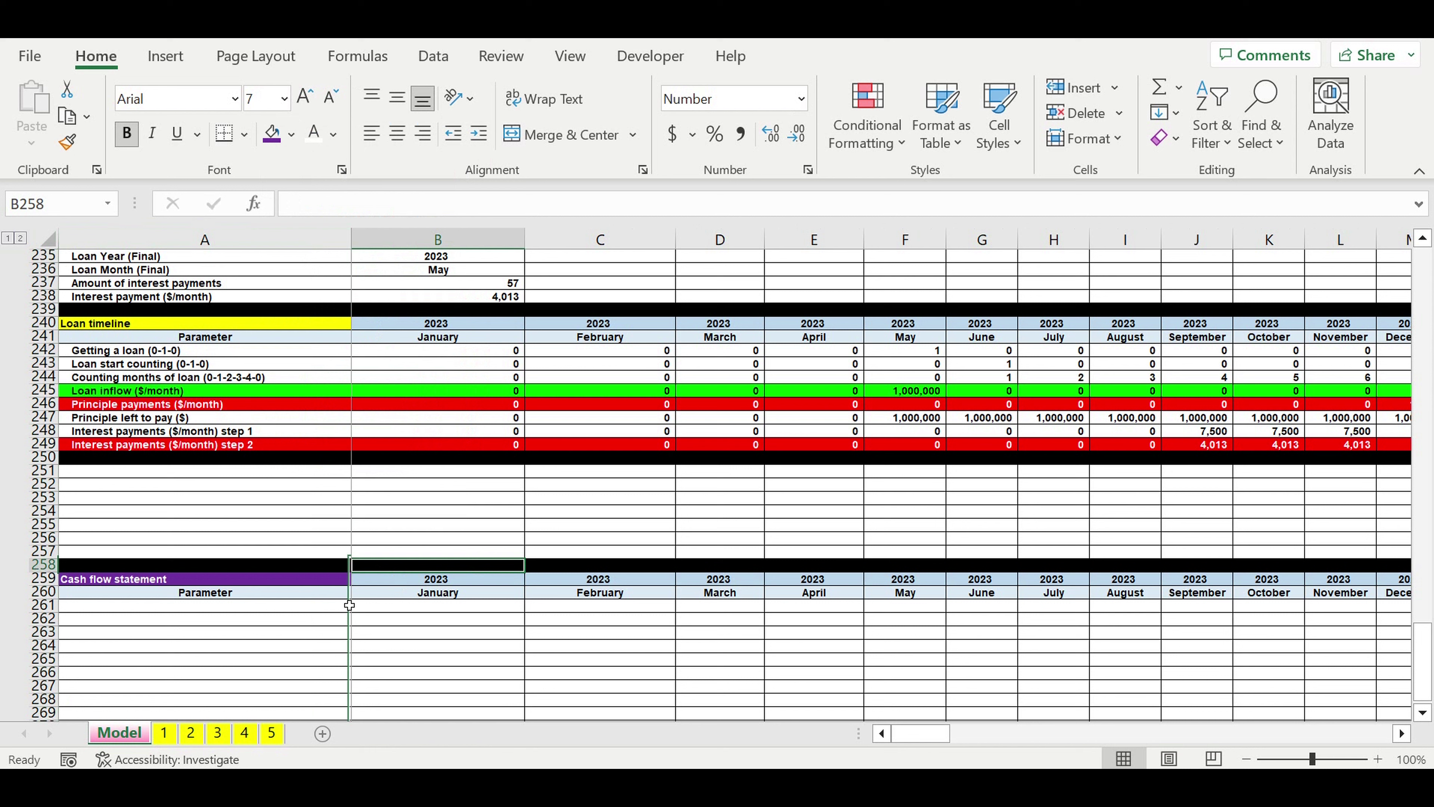
Step: Enter the section heading "Revnues" in A261 and shade all of row 261 light blue
left_click(240, 607)
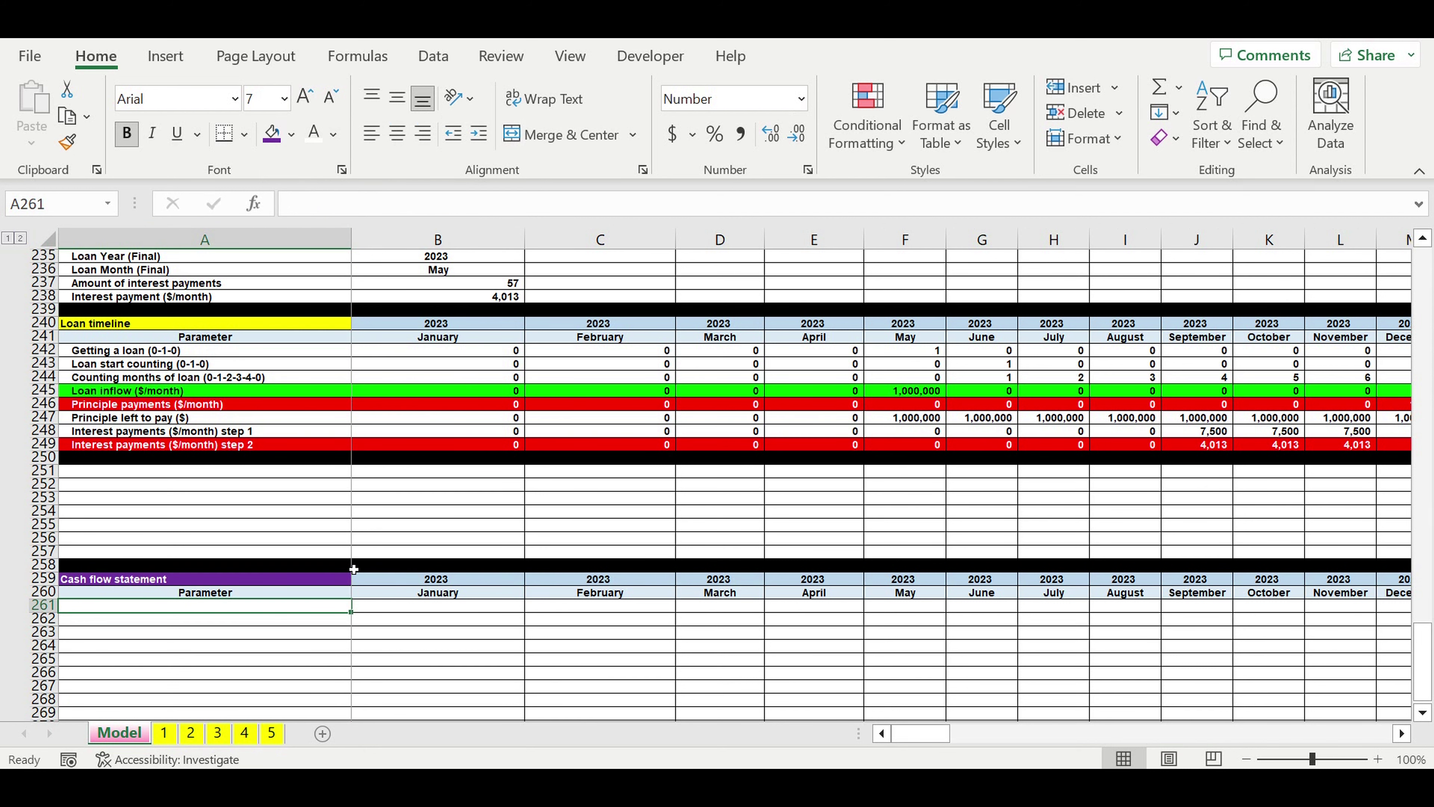
type("Revnues")
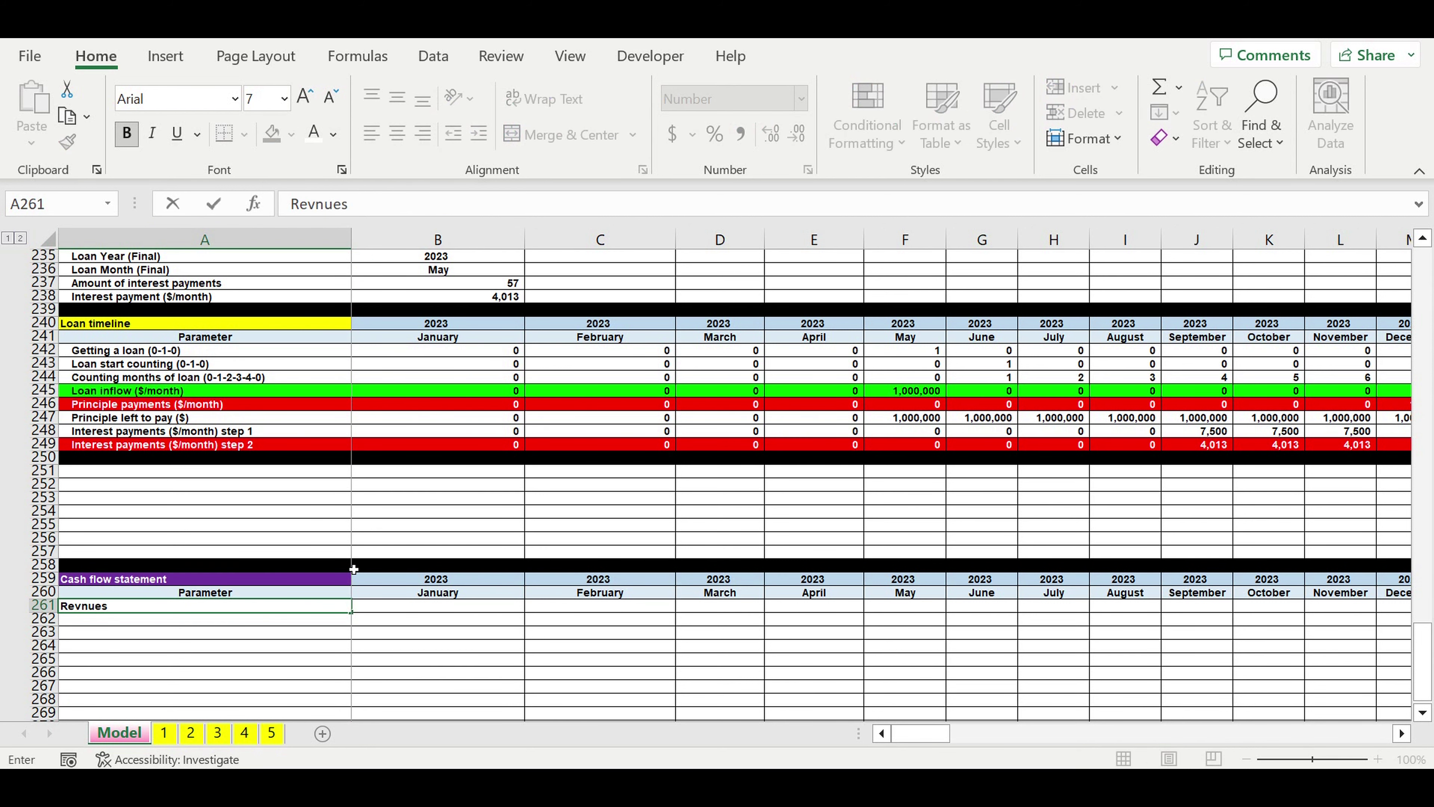
key("Return")
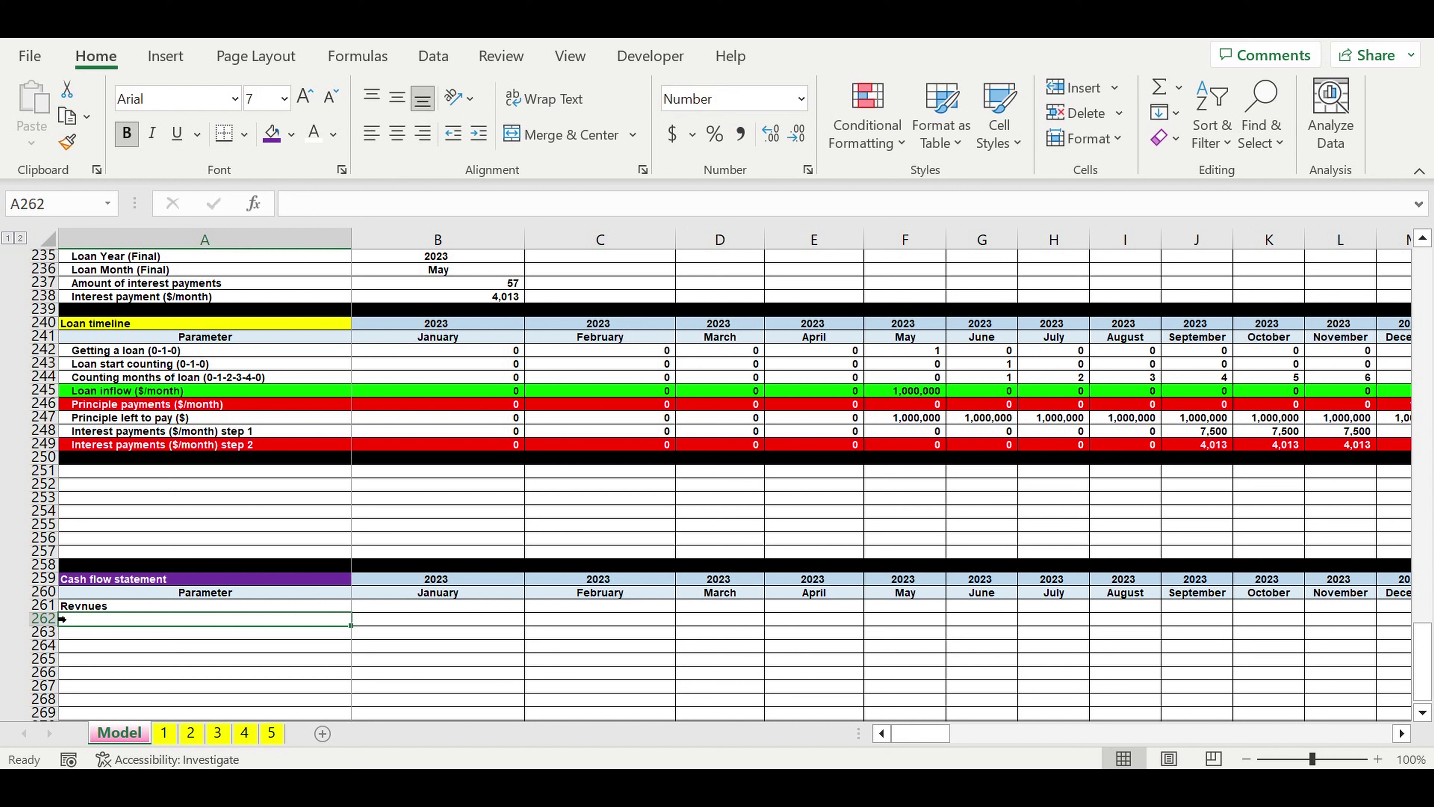
left_click(43, 605)
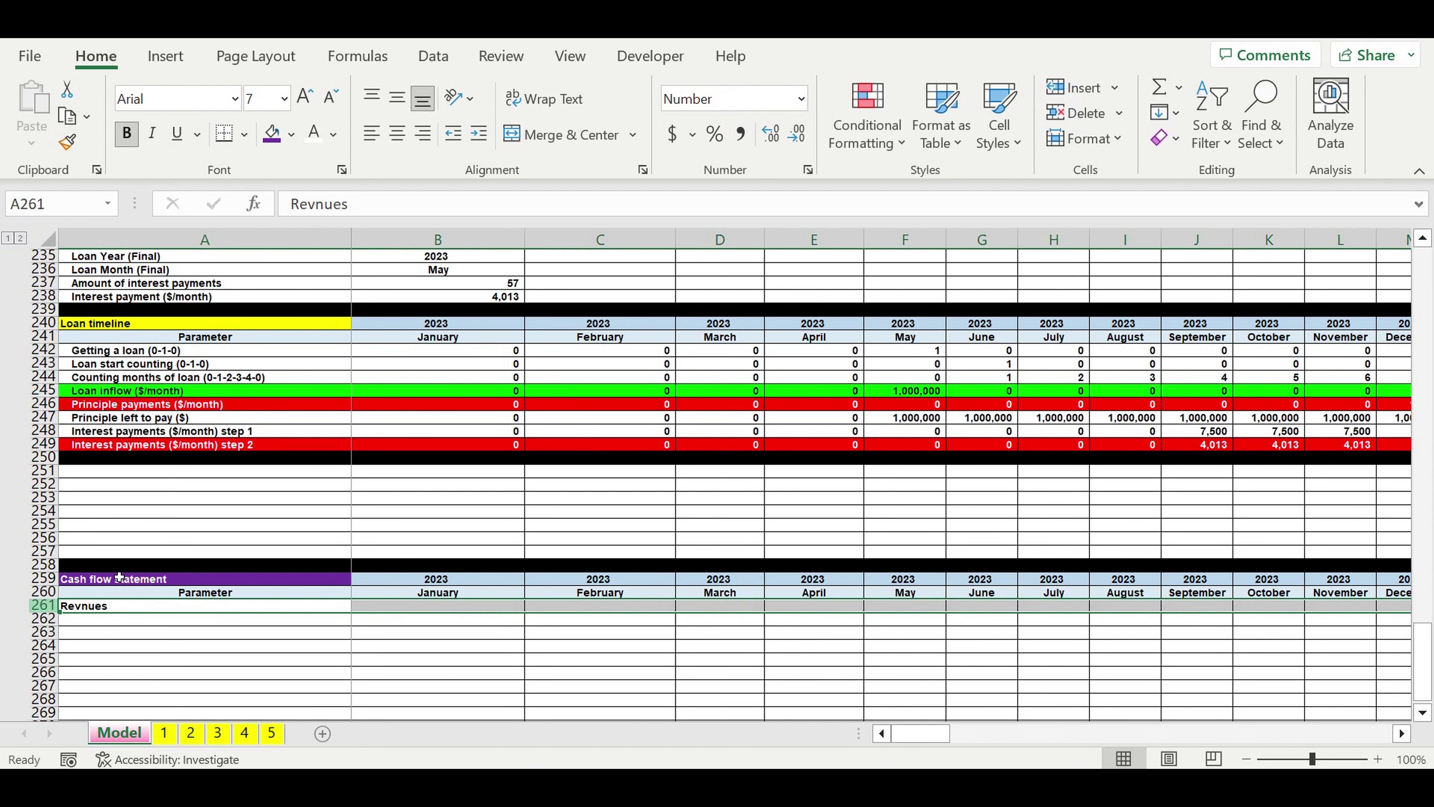
left_click(291, 134)
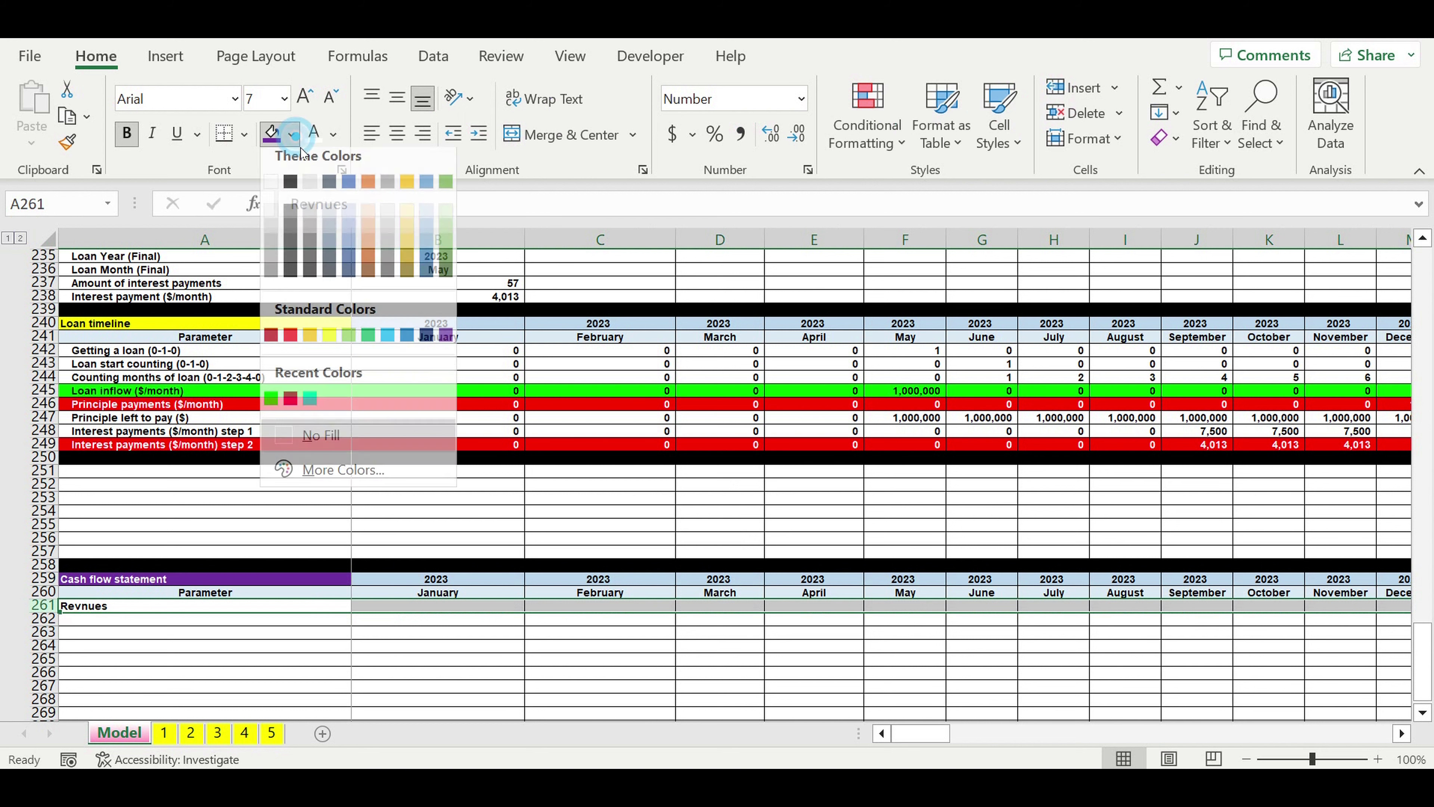
left_click(425, 220)
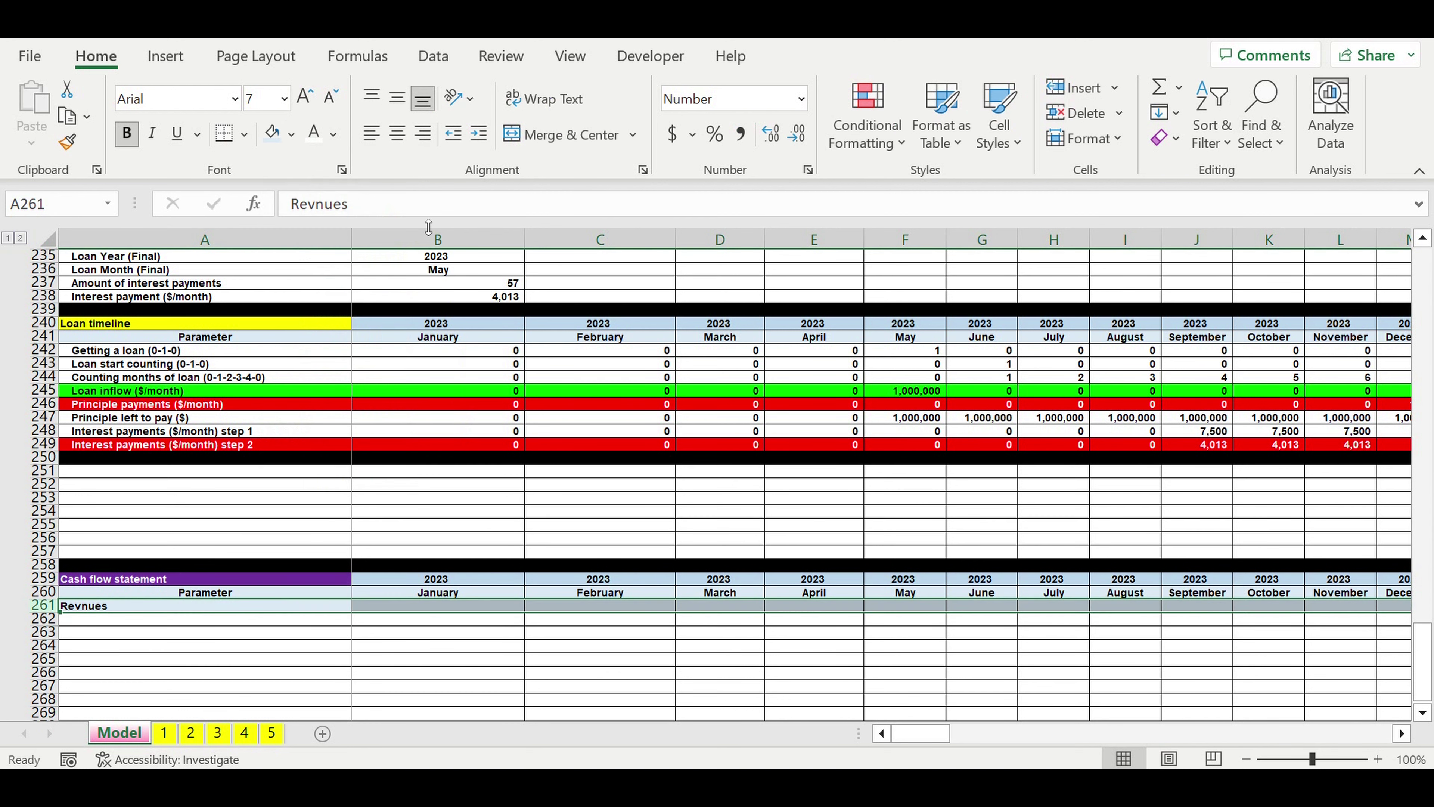
left_click(291, 134)
left_click(354, 220)
left_click(276, 645)
left_click(164, 607)
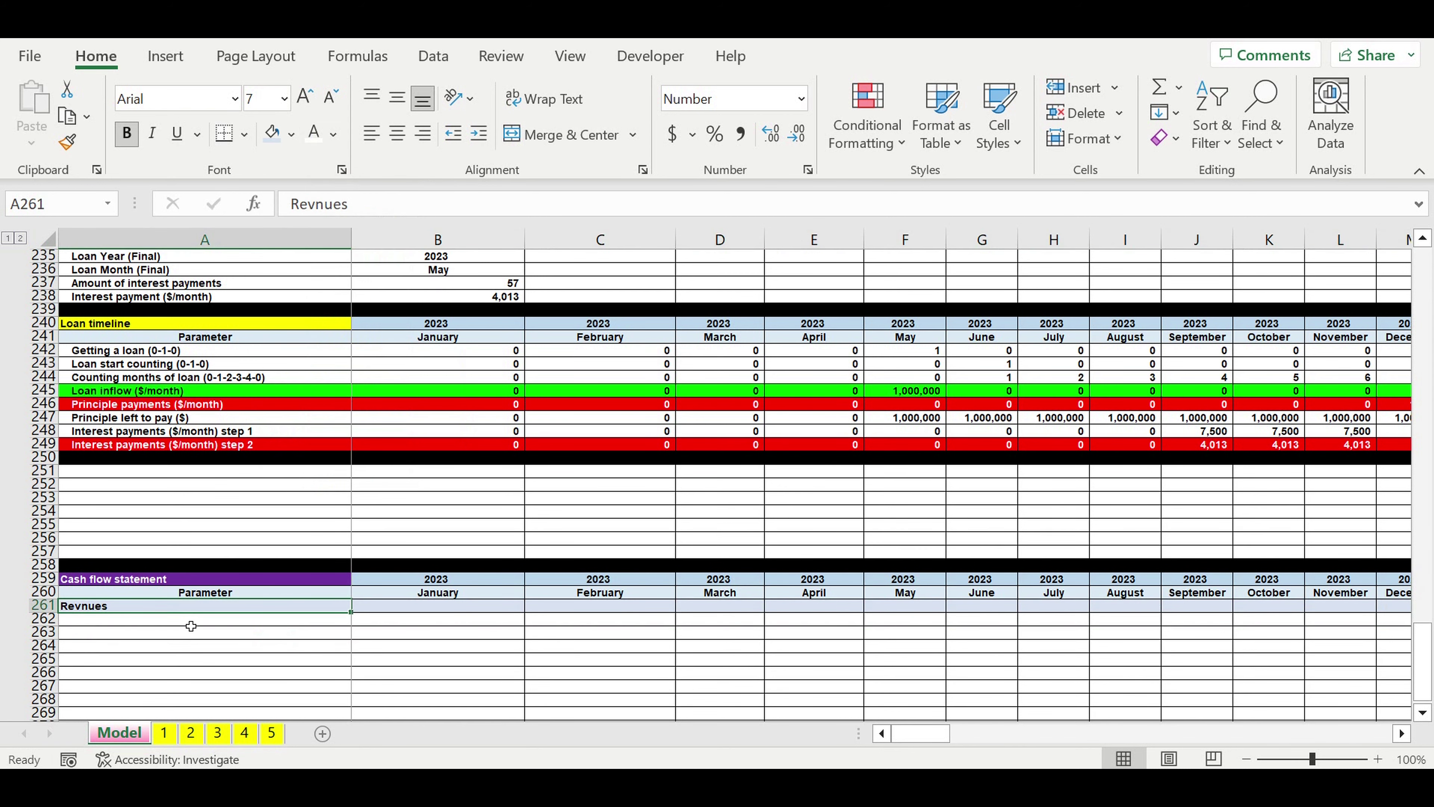
Step: Link the label in A262 to the Revenues total row label in A29
left_click(188, 619)
type("=")
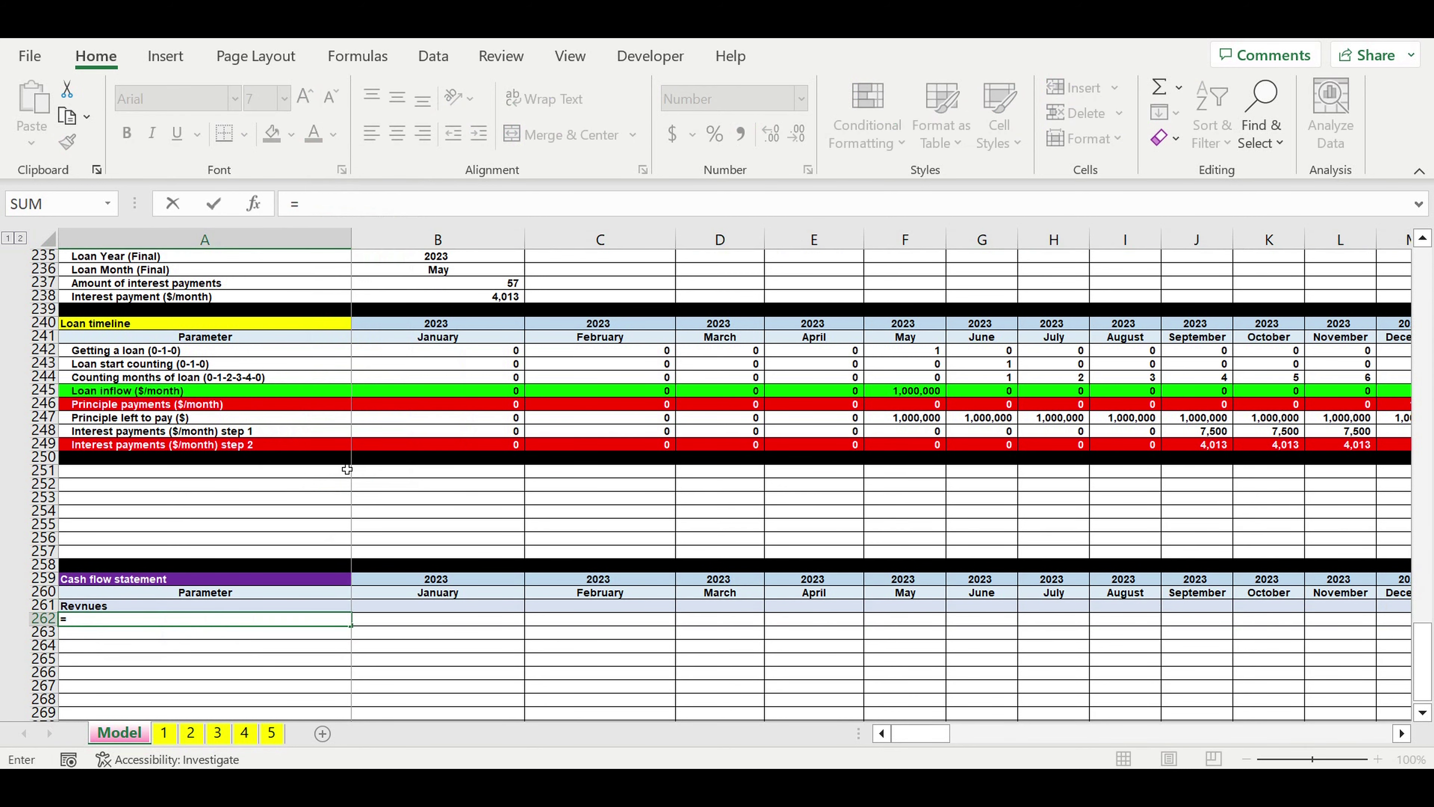
scroll(348, 480, "up", 20)
scroll(367, 412, "up", 20)
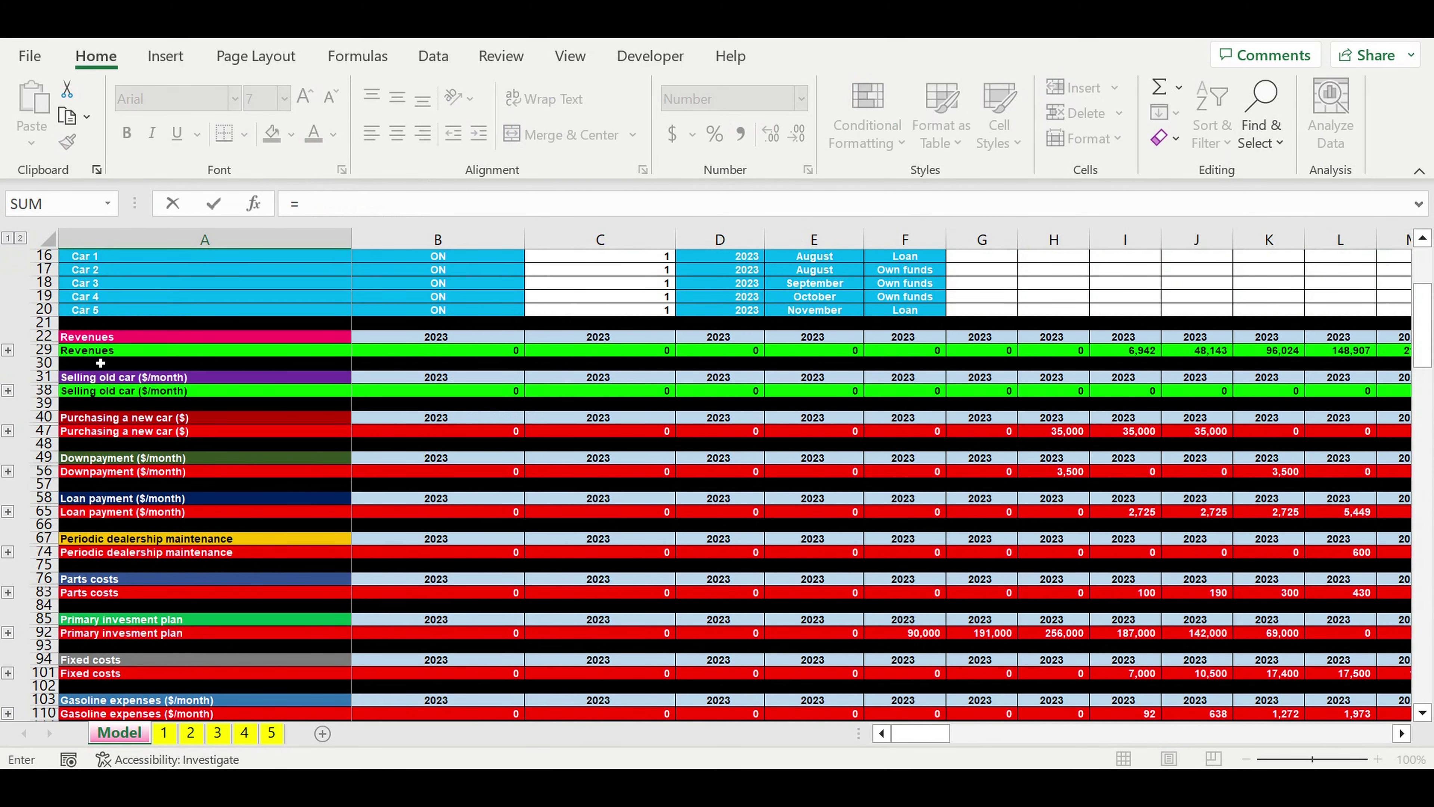
left_click(100, 352)
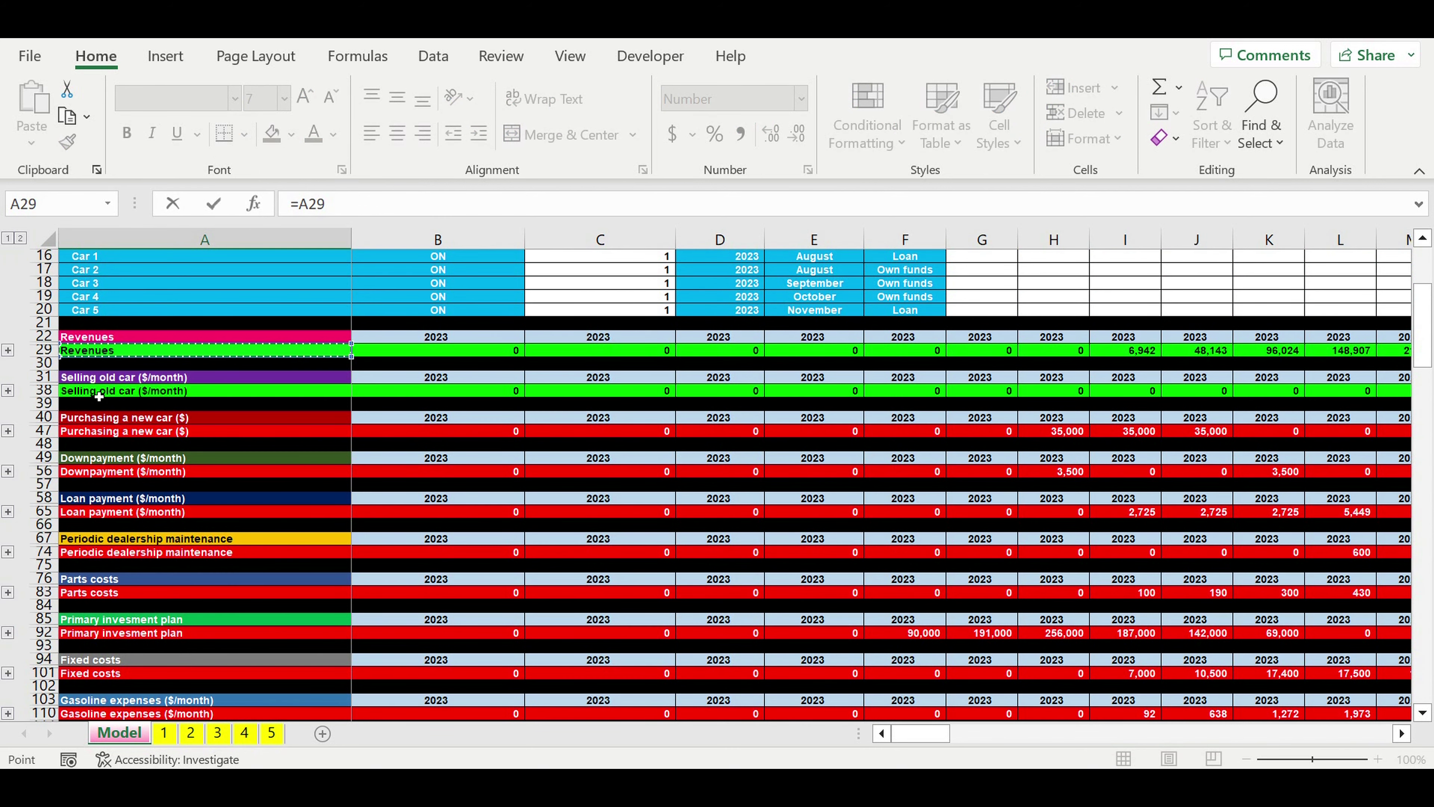
key("Return")
Step: Link A263 to the green Selling old car ($/month) label in A38 and extend both label links into column B
type("=")
scroll(363, 428, "up", 20)
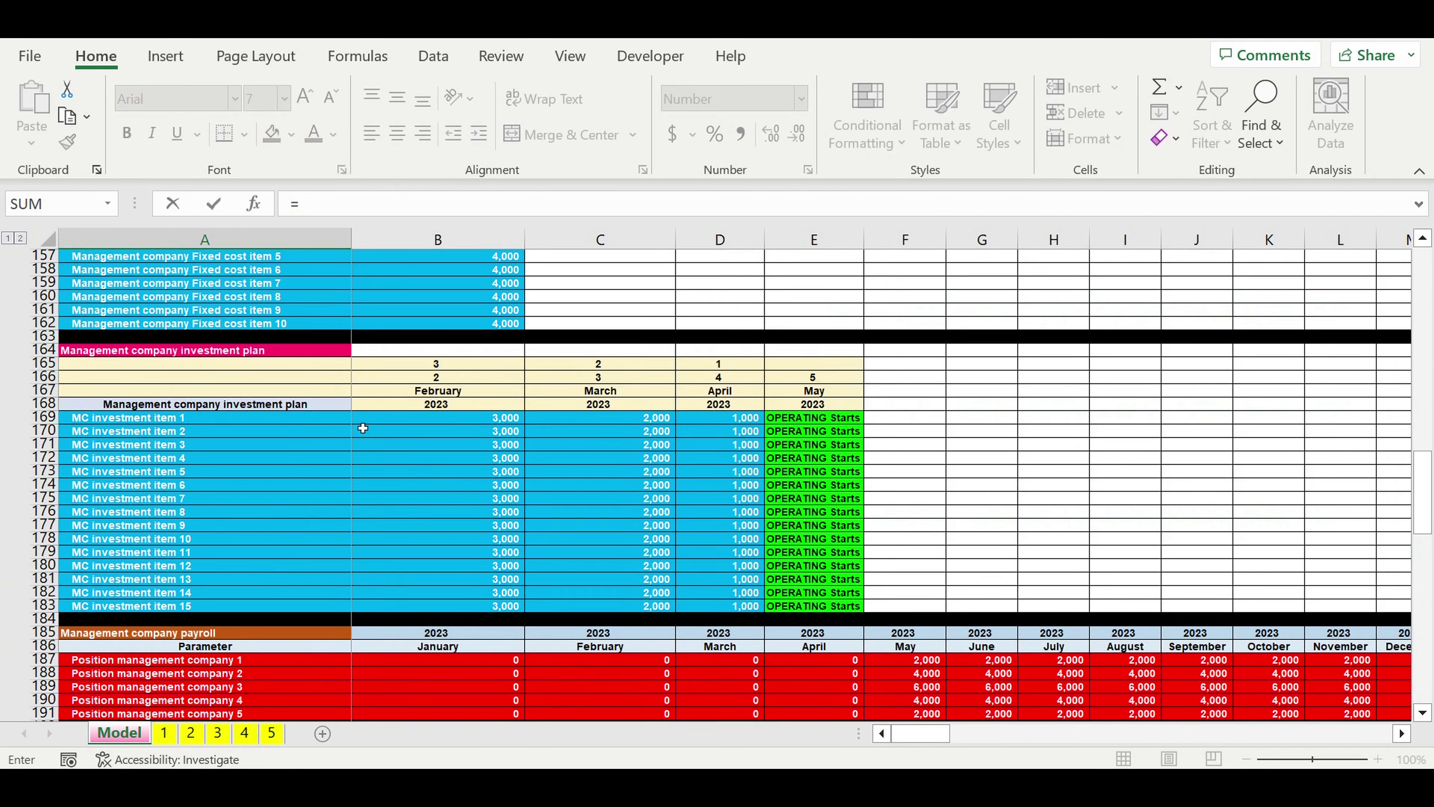
scroll(363, 429, "up", 20)
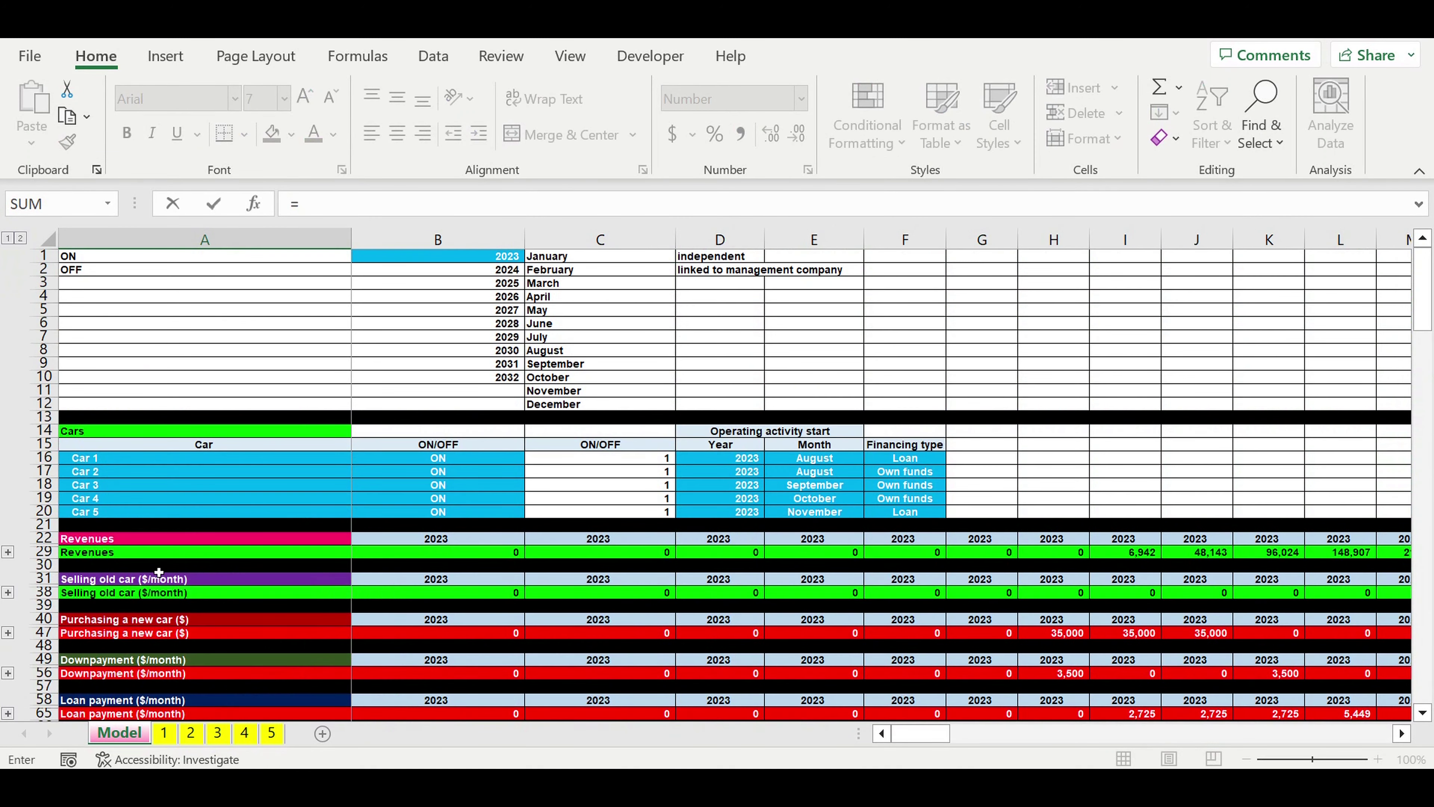
left_click(93, 595)
key("Return")
scroll(238, 557, "down", 2)
left_click_drag(225, 610, 450, 619)
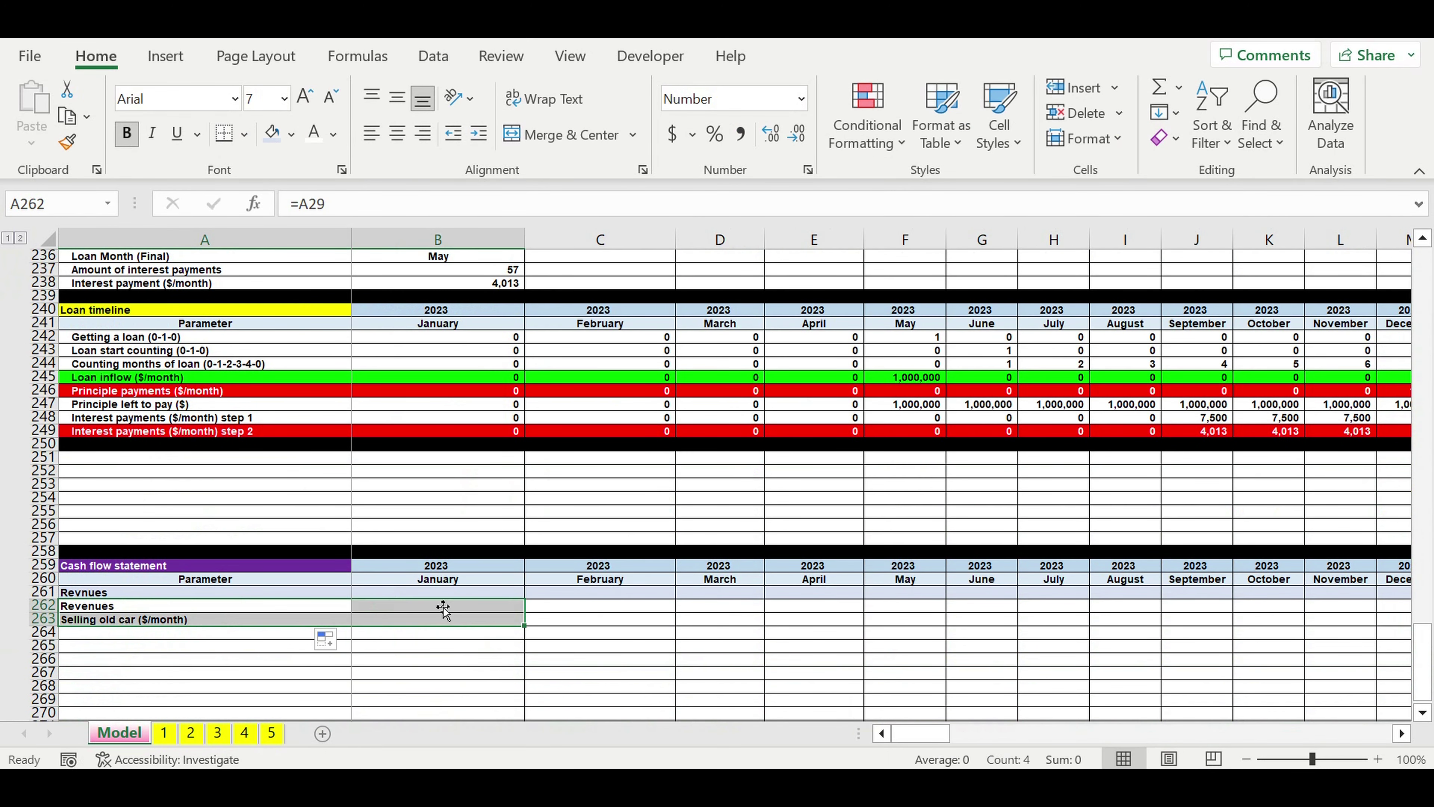
Step: Total the section for January 2023 in B261 with the formula =B262+B263
left_click(451, 598)
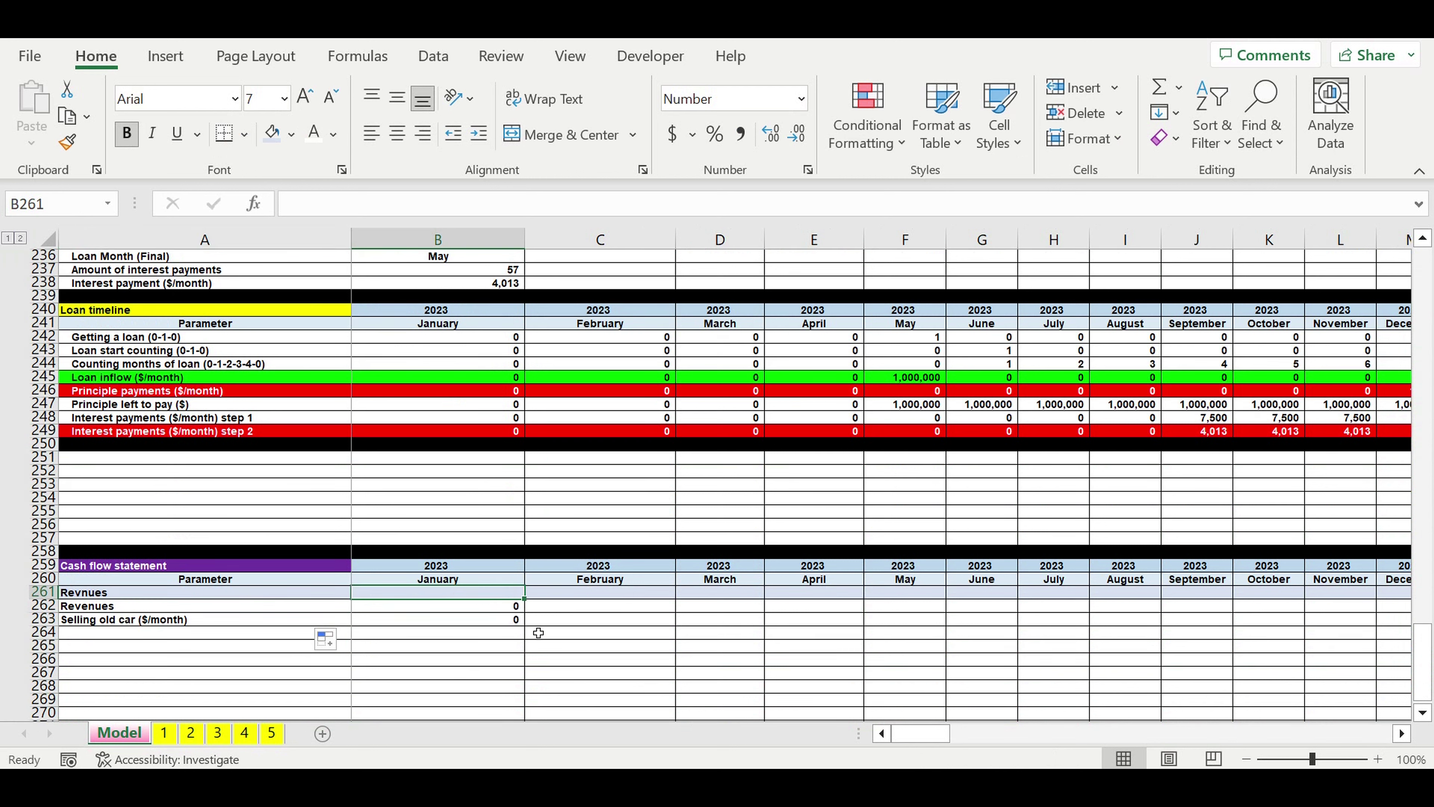
type("=")
left_click(496, 609)
type("+")
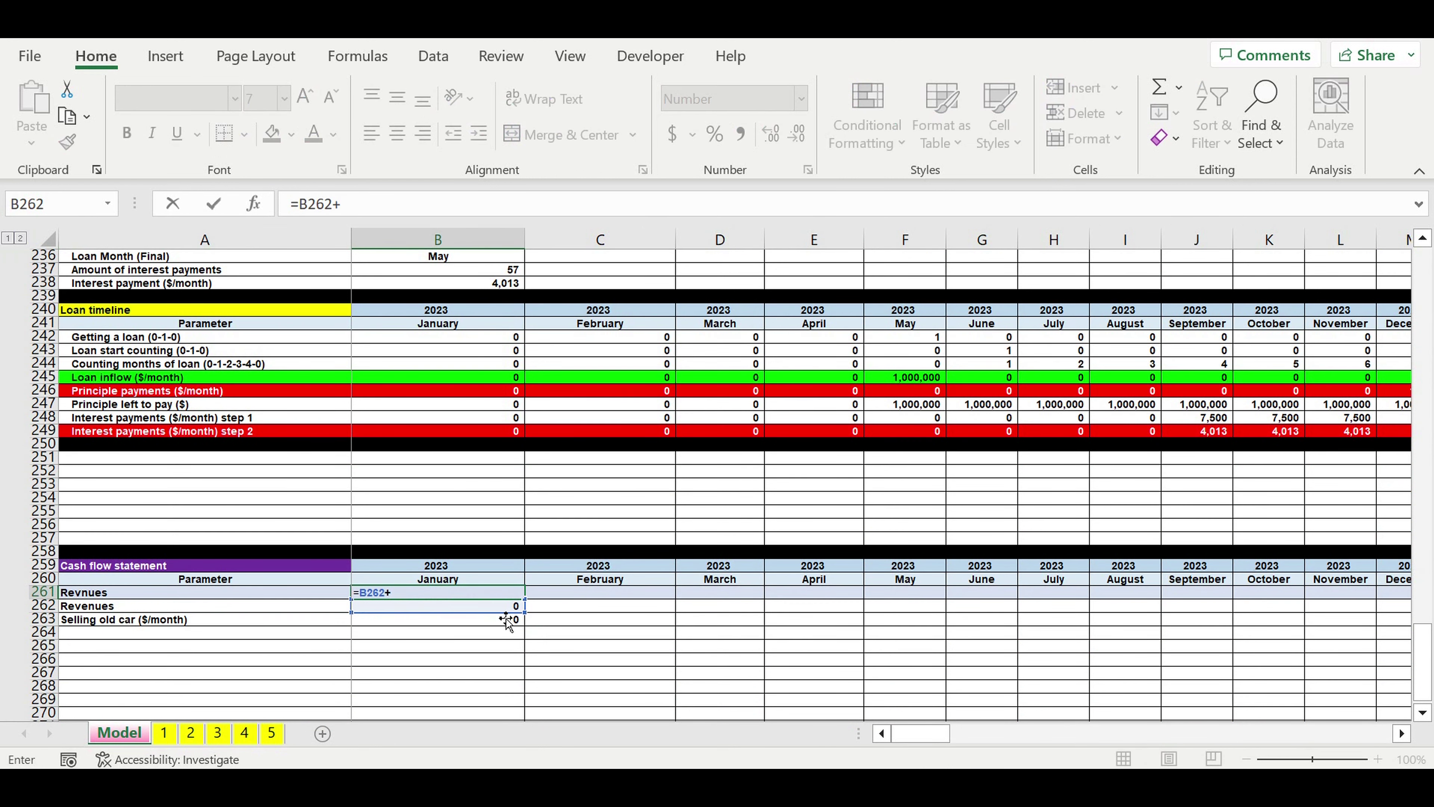
left_click(490, 624)
key("Return")
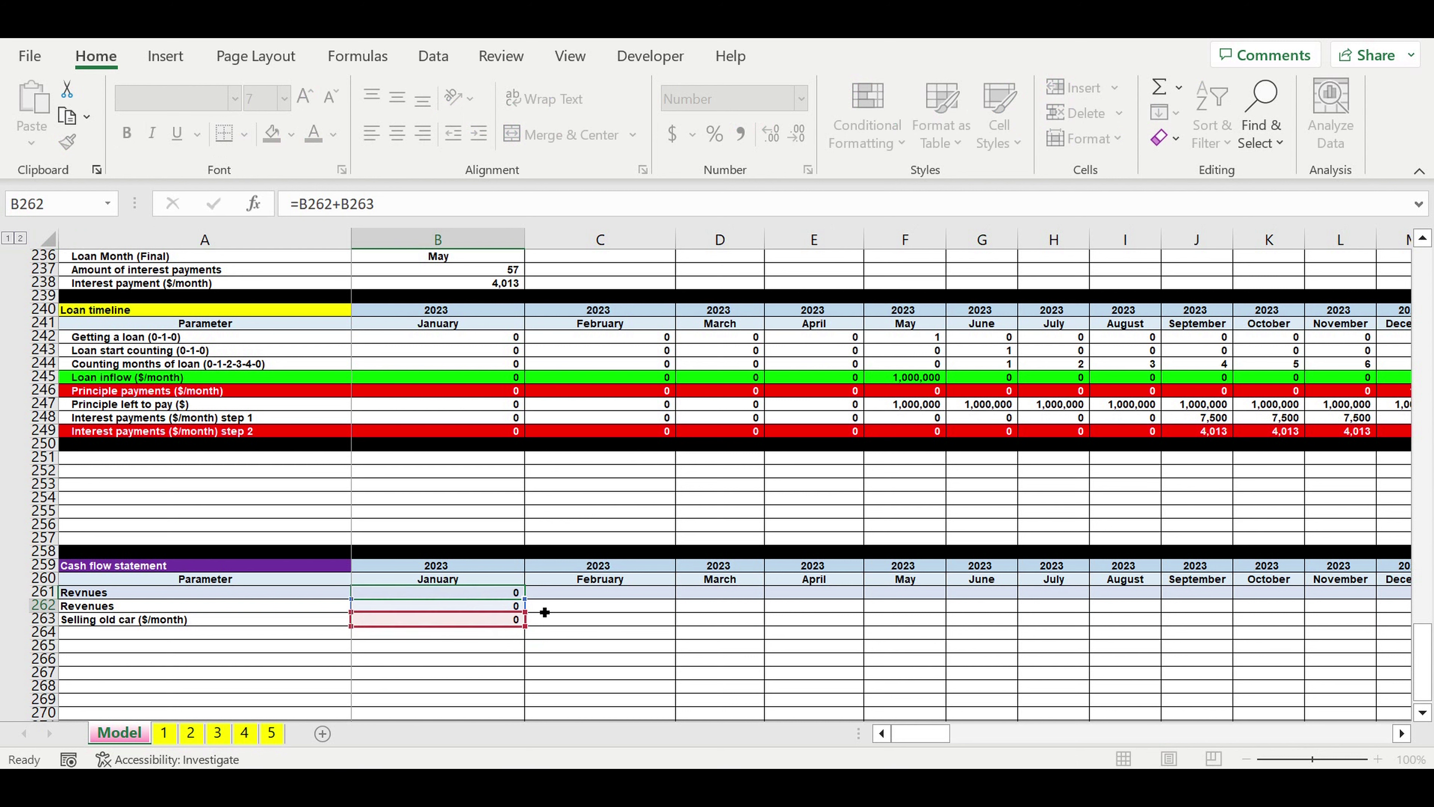
Step: Fill the B261:B263 formulas across the timeline to December 2032 in column DQ and check the later years
mouse_move(495, 593)
left_mouse_down()
mouse_move(492, 619)
mouse_move(1296, 631)
mouse_move(1248, 632)
mouse_move(1263, 634)
left_mouse_up()
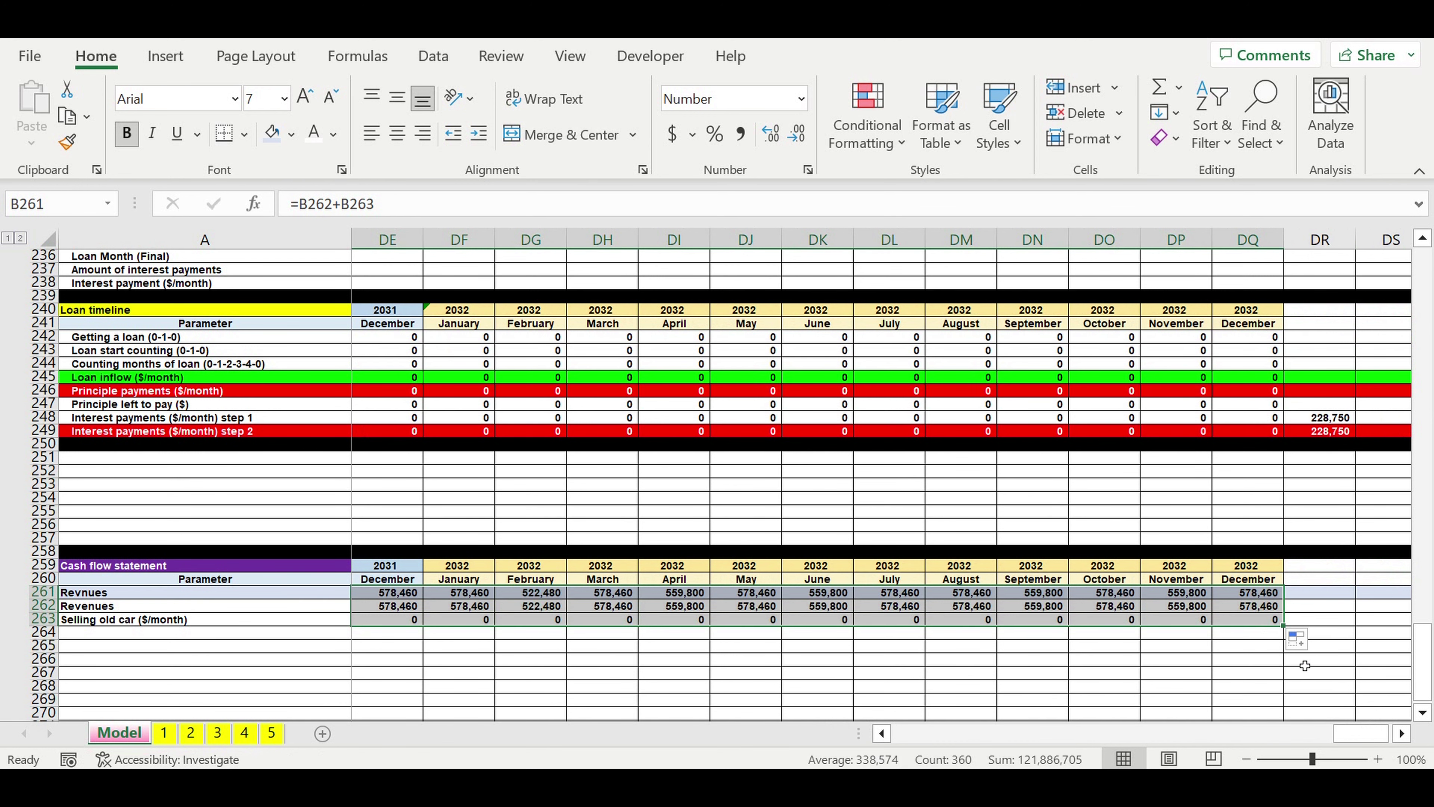
left_click(1055, 674)
left_click_drag(1344, 731, 1296, 731)
left_click(874, 673)
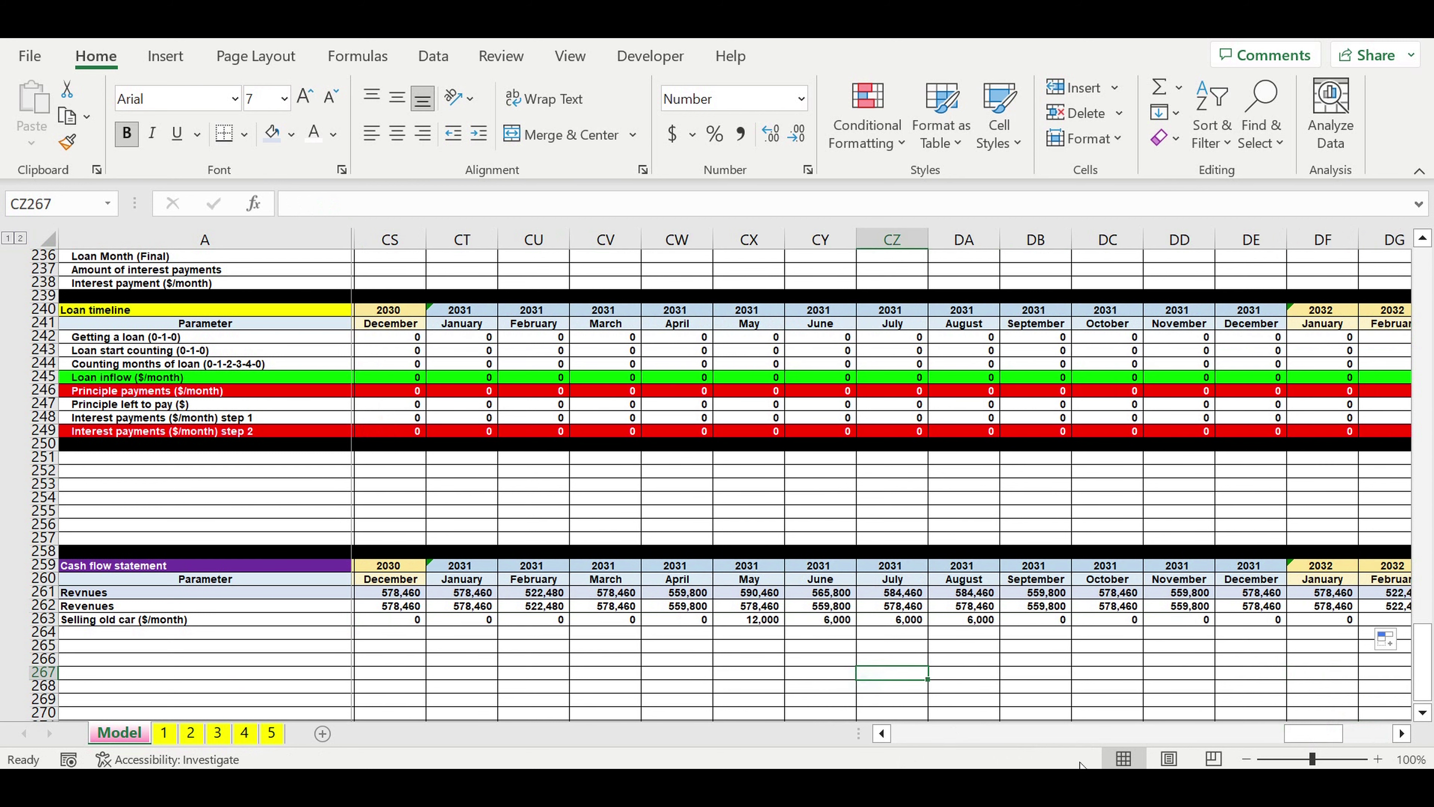
left_click_drag(1306, 738, 909, 734)
Step: Indent the Revenues and Selling old car labels in A262:A263
left_click(204, 673)
left_click_drag(122, 606, 125, 619)
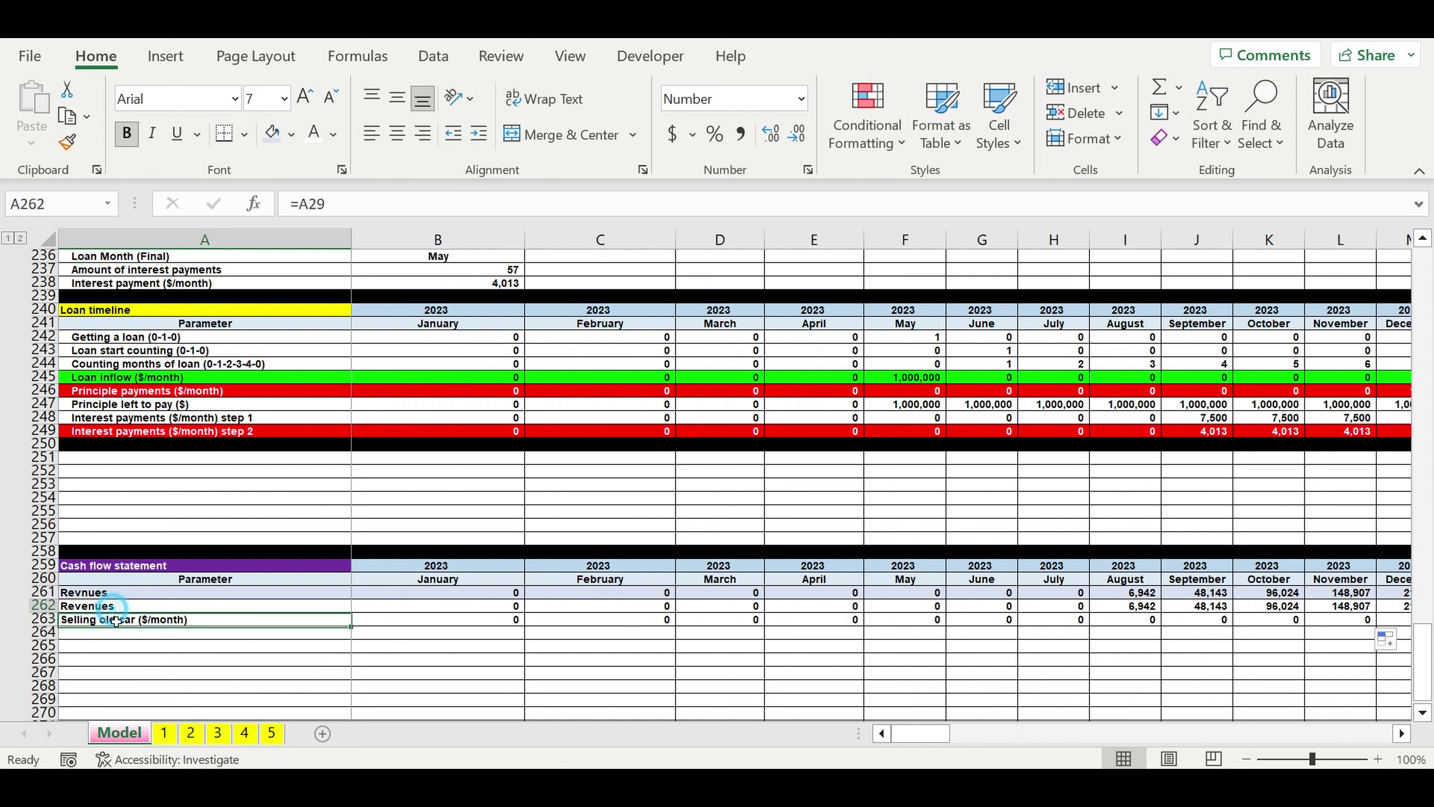
left_click(479, 133)
Step: Enter the section heading "Direct costs" in A264 and shade all of row 264 light blue
left_click(81, 638)
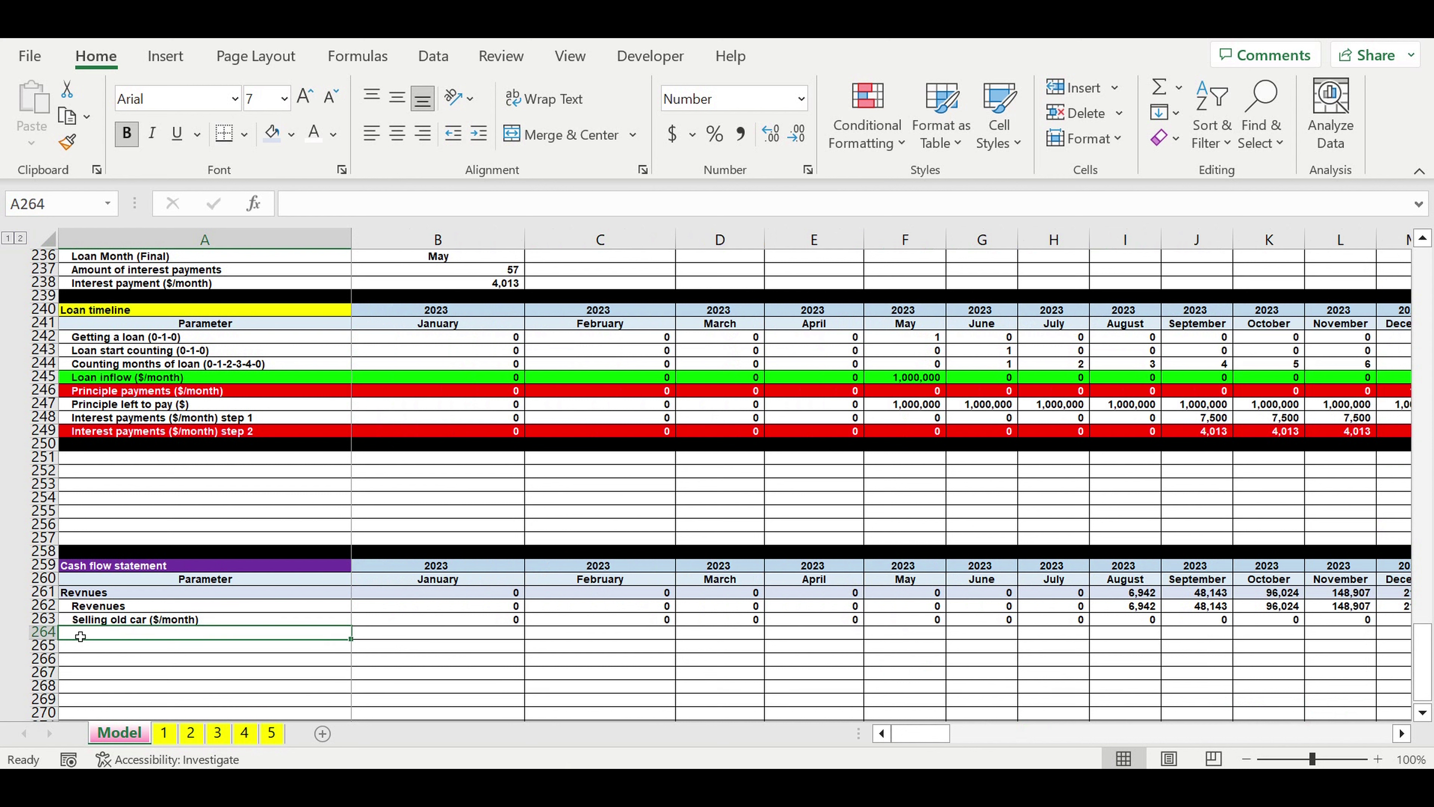
type("Direct co")
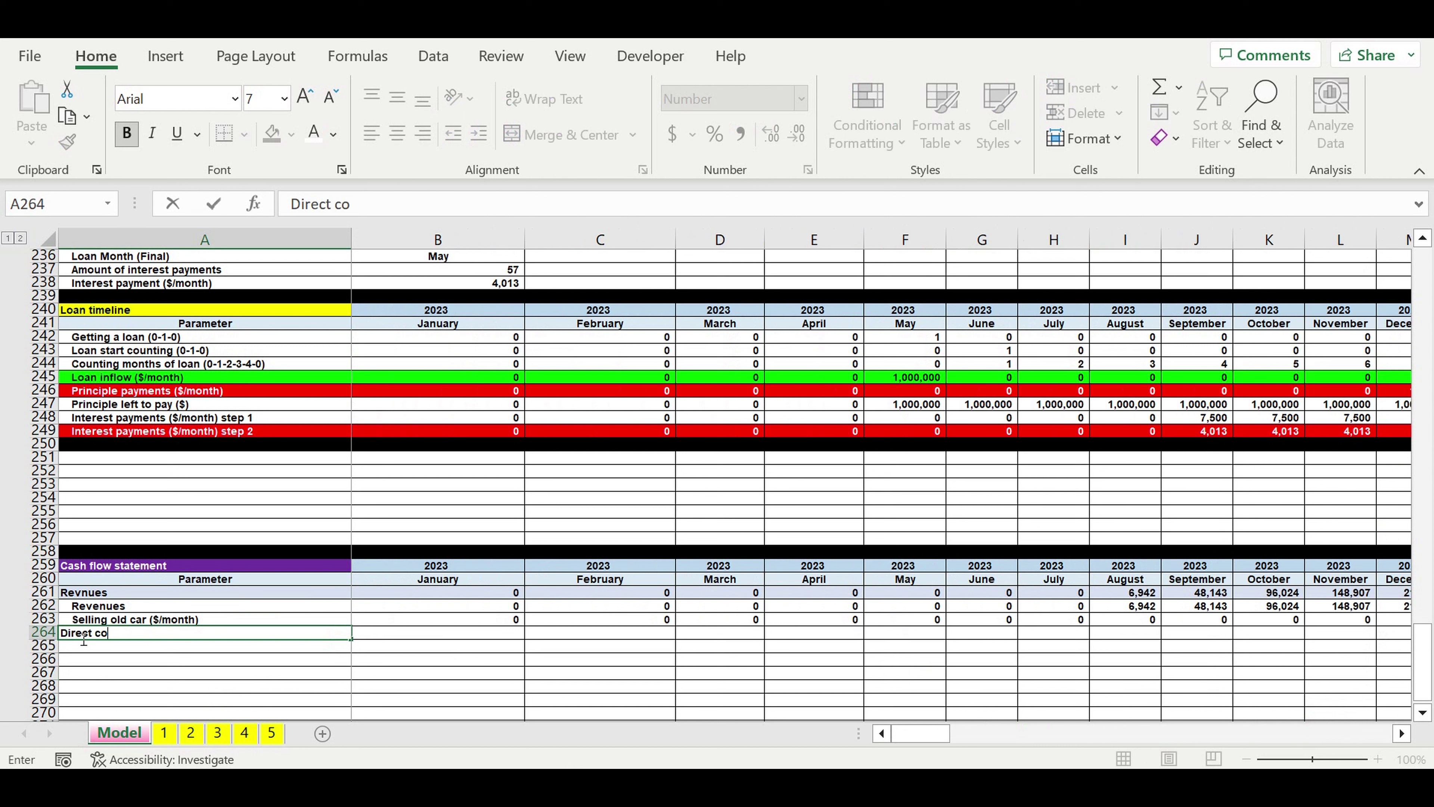
type("sts")
left_click(141, 673)
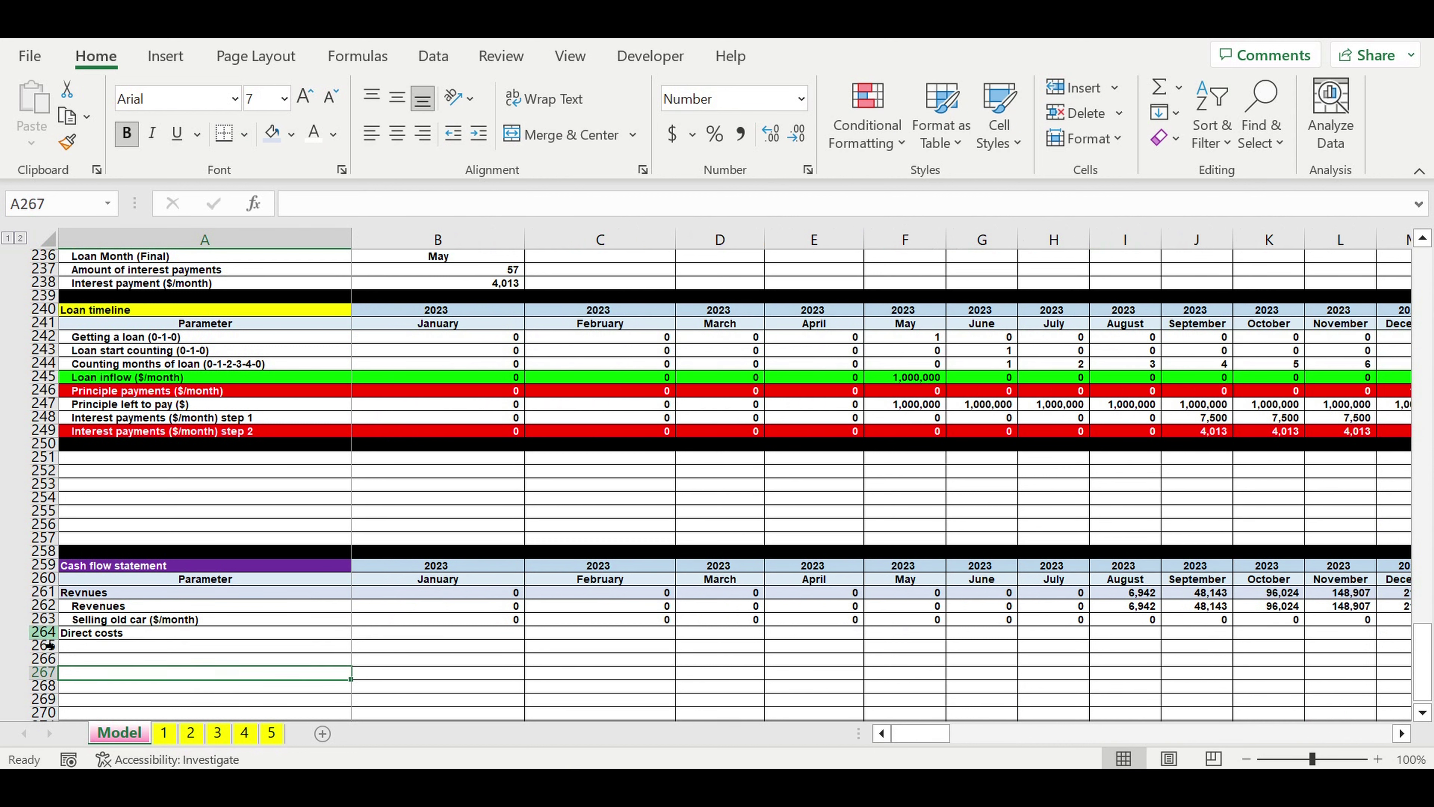
left_click(45, 633)
left_click(291, 136)
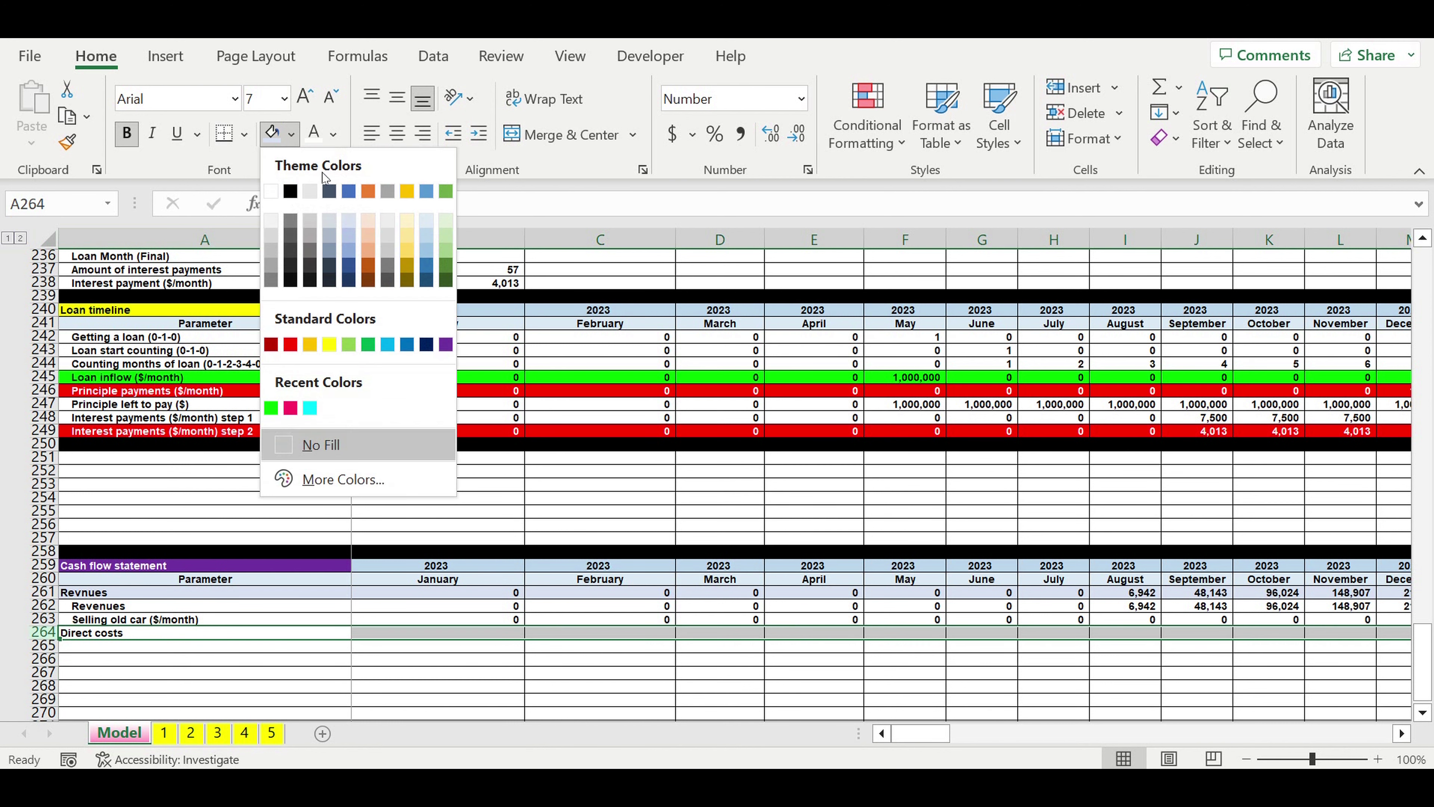
left_click(348, 222)
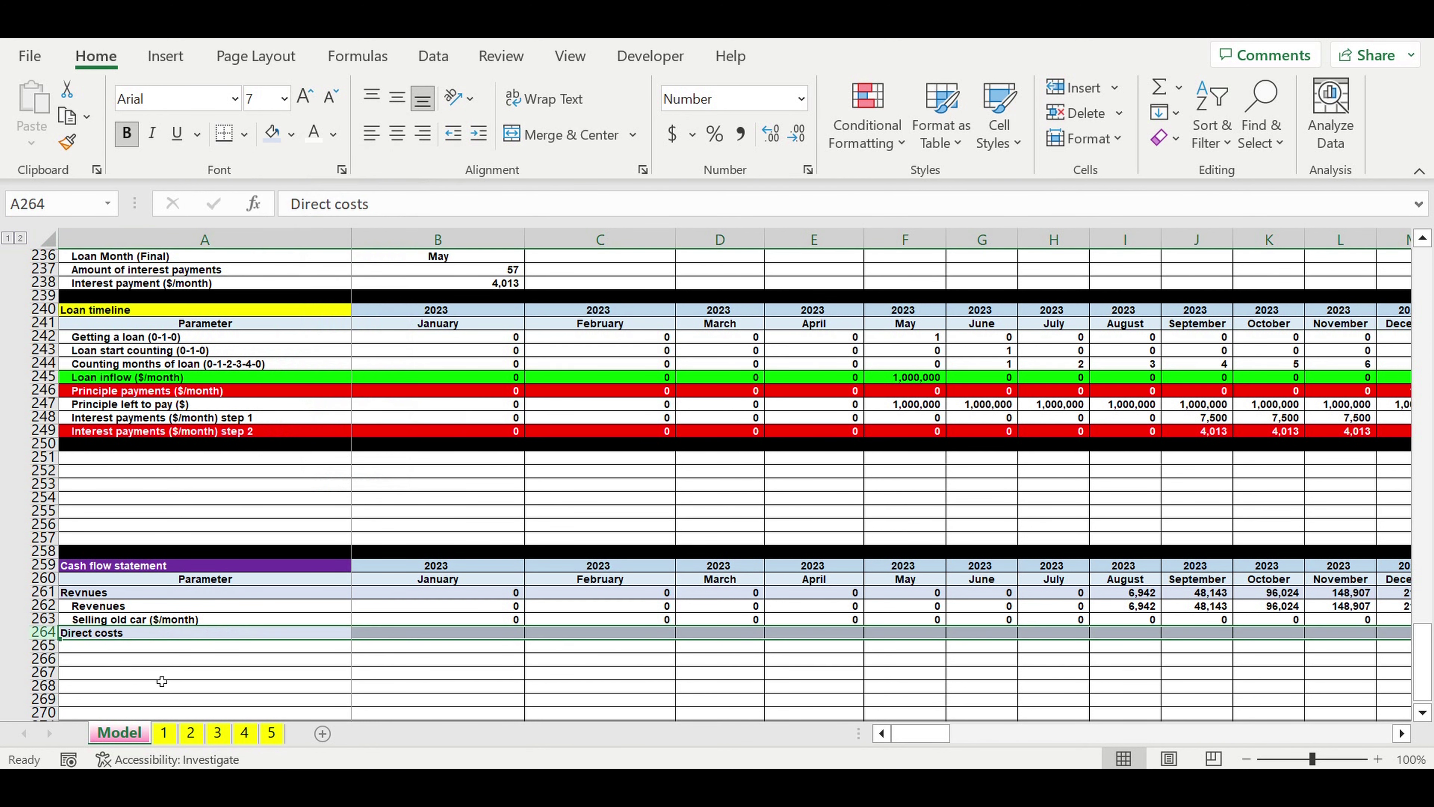
Step: Link A265 under Direct costs to the Periodic dealership maintenance label with the formula =A74
left_click(141, 648)
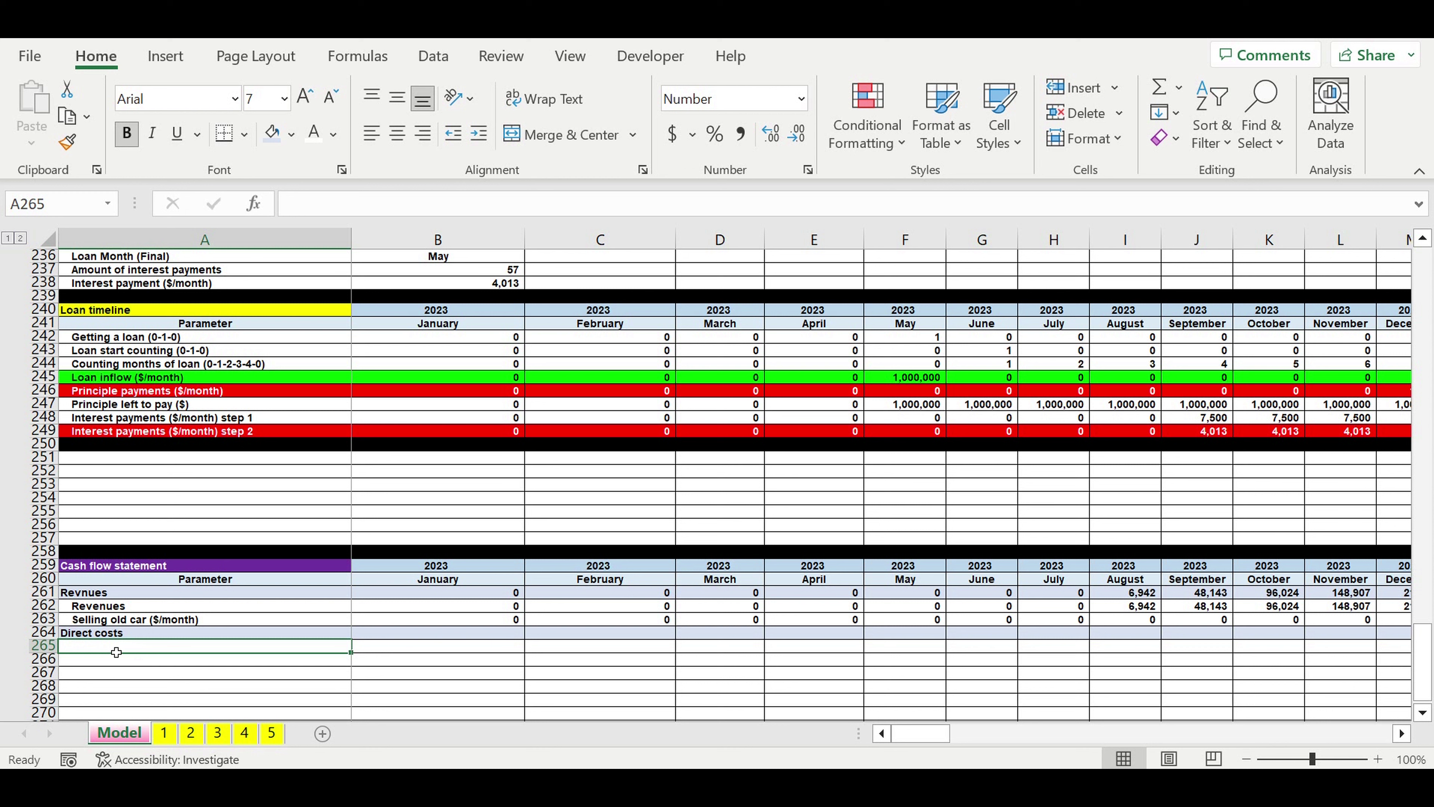
type("=")
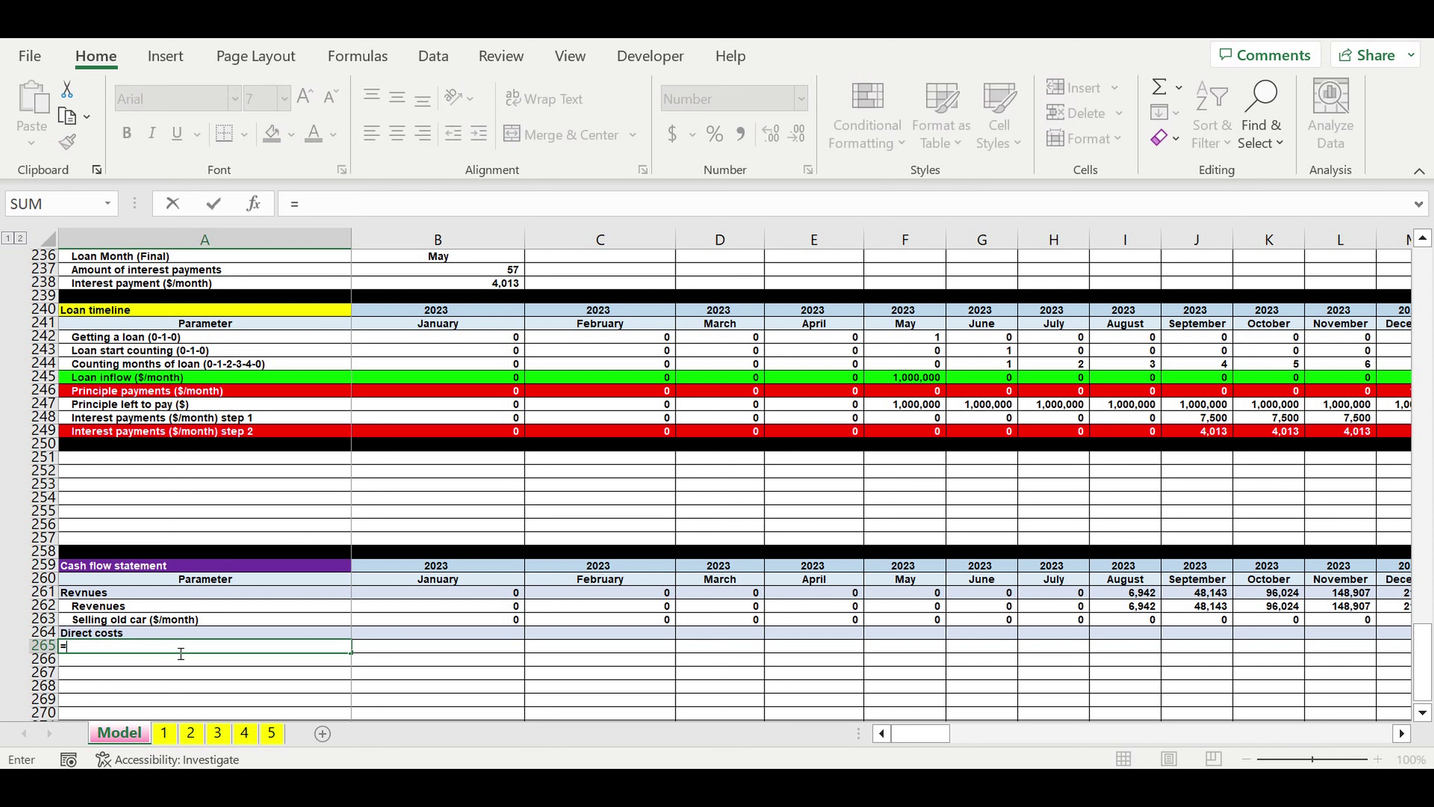
scroll(192, 678, "up", 20)
scroll(229, 677, "up", 20)
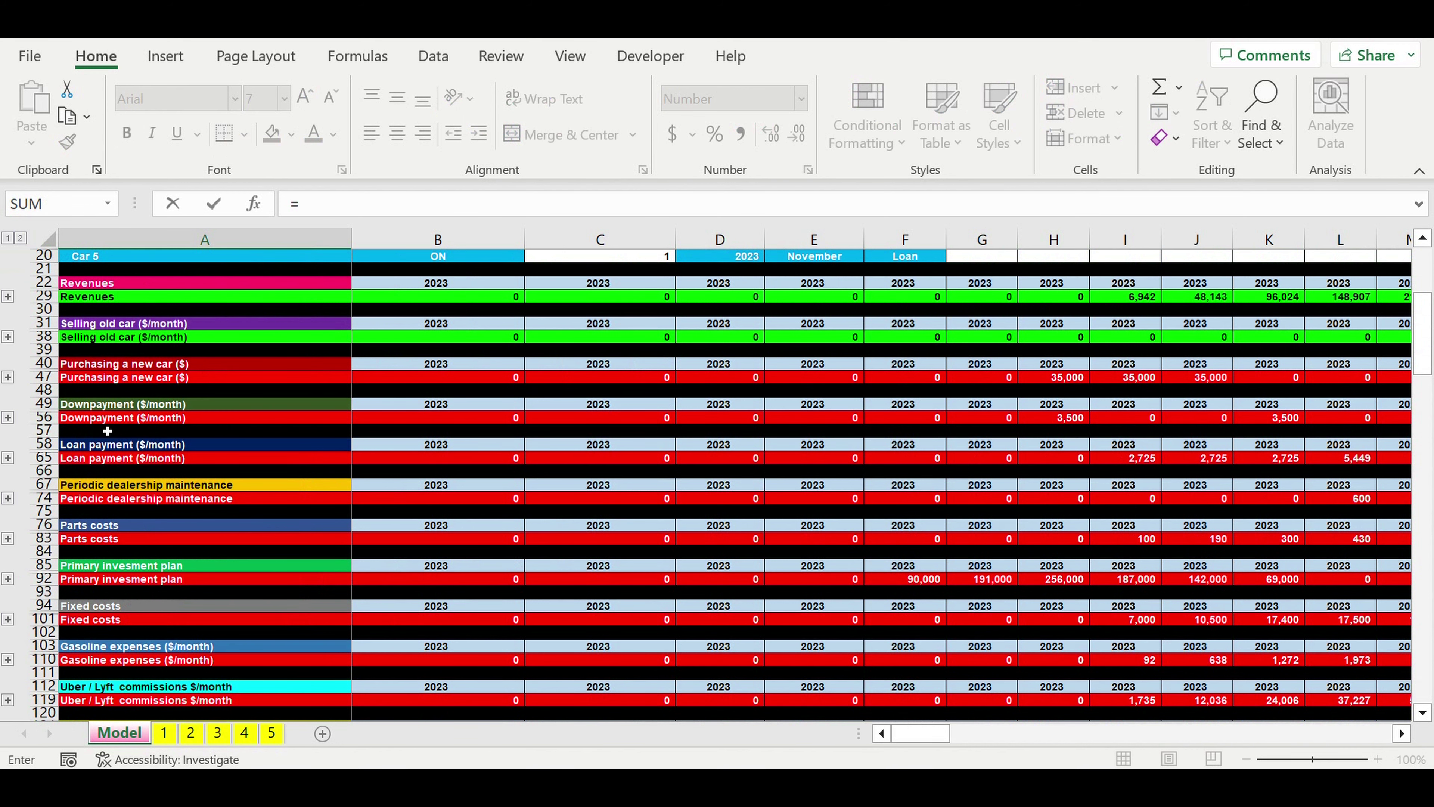
scroll(156, 440, "down", 1)
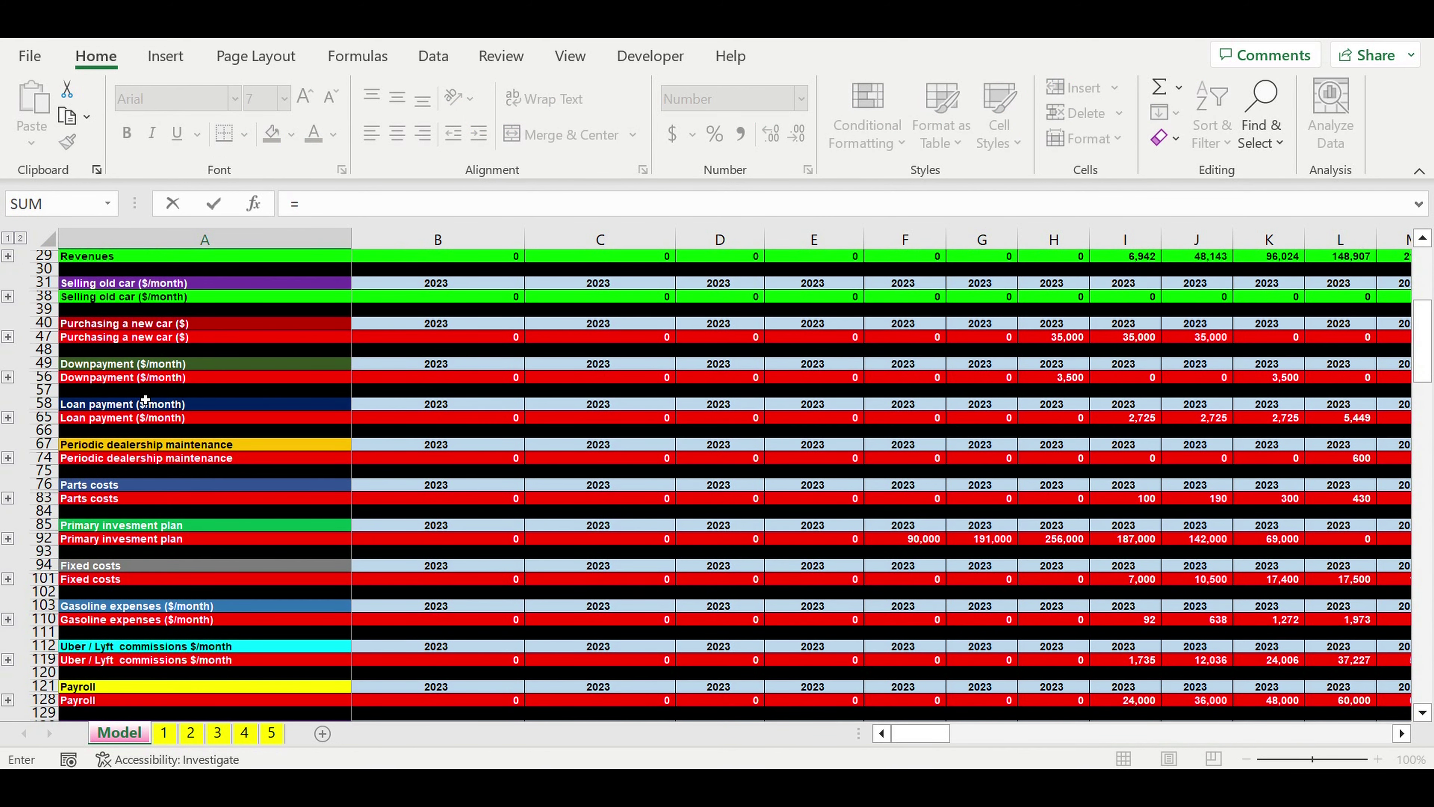
left_click(139, 463)
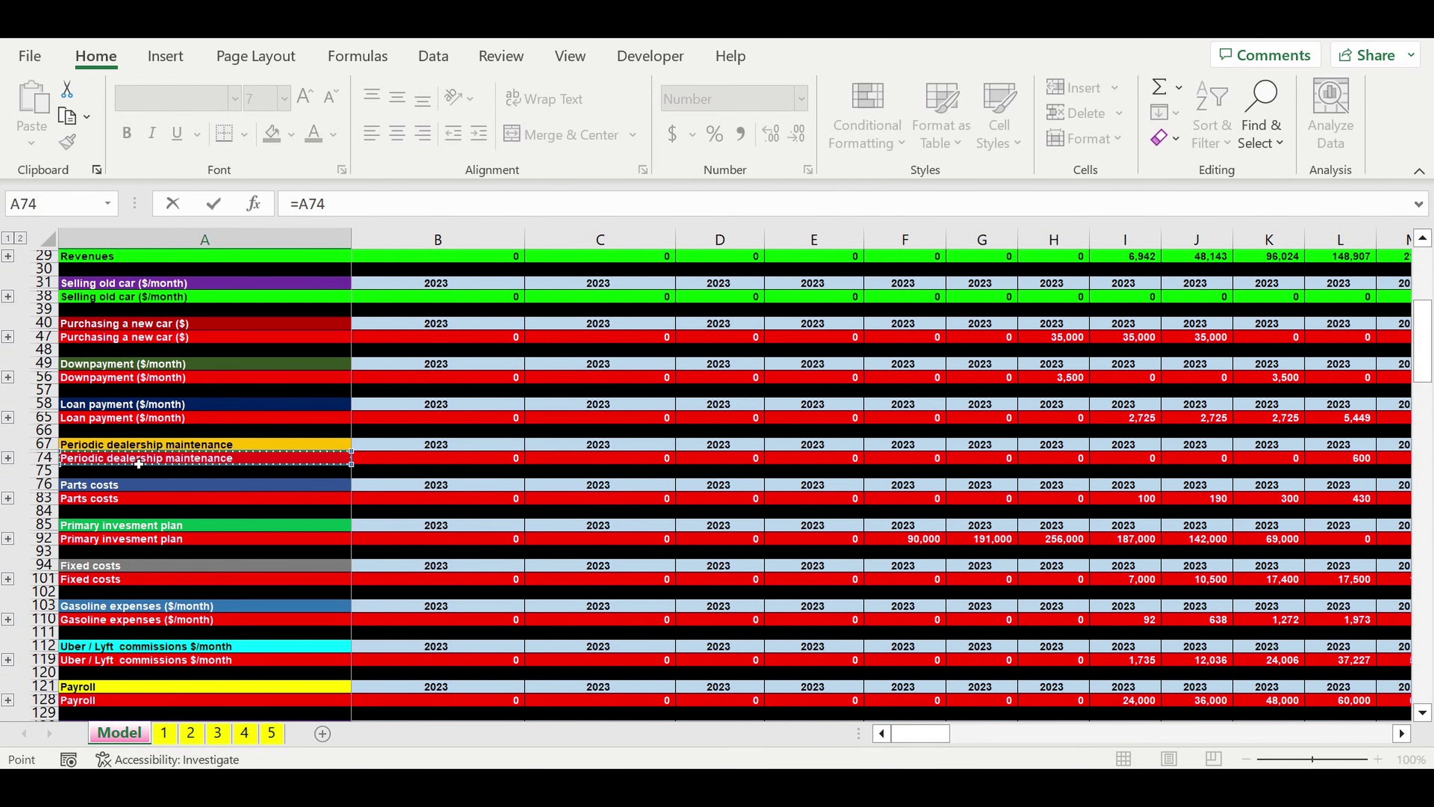
key("Return")
Step: Link A266 to the Parts costs label with the formula =A83
type("=")
scroll(226, 423, "up", 12)
scroll(226, 424, "up", 20)
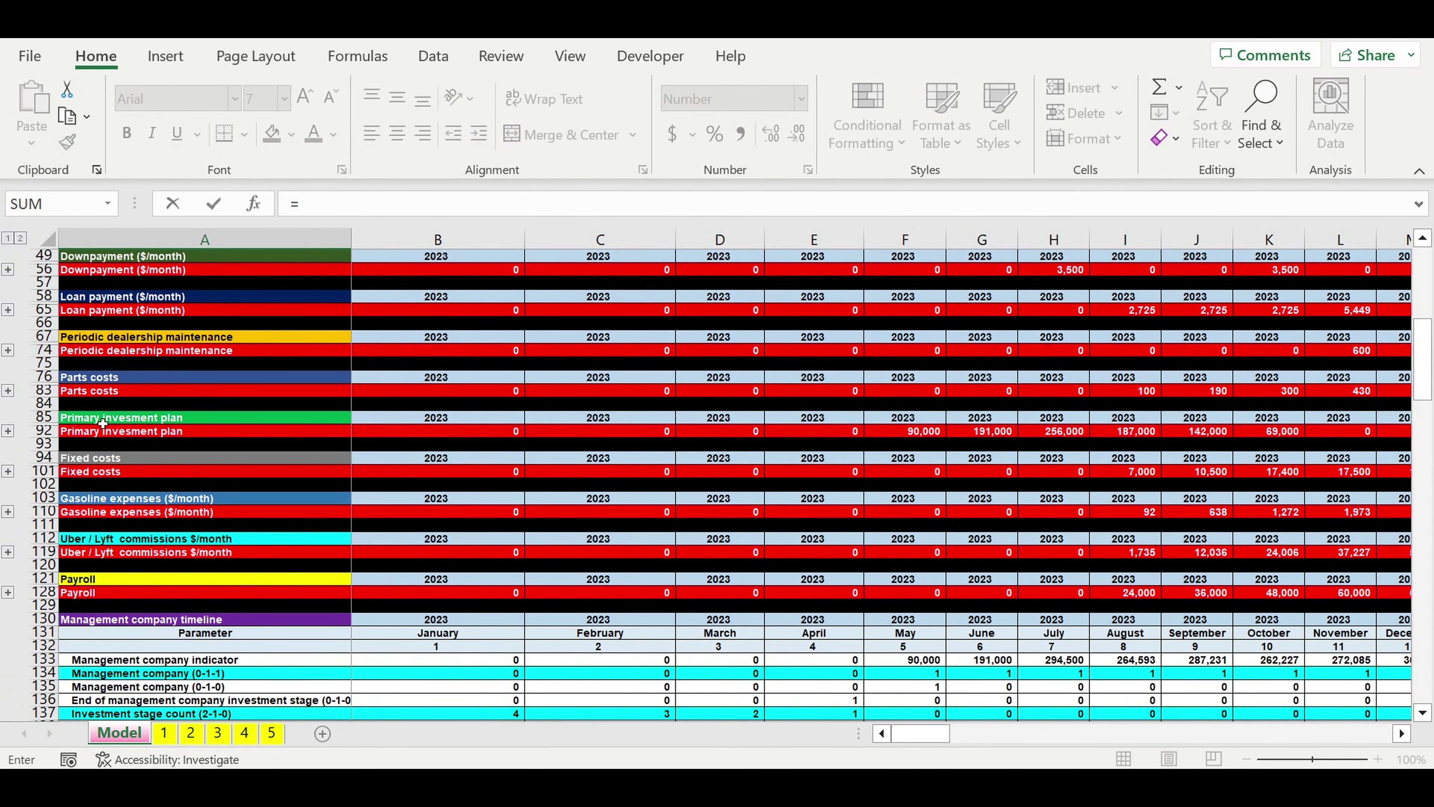
left_click(96, 395)
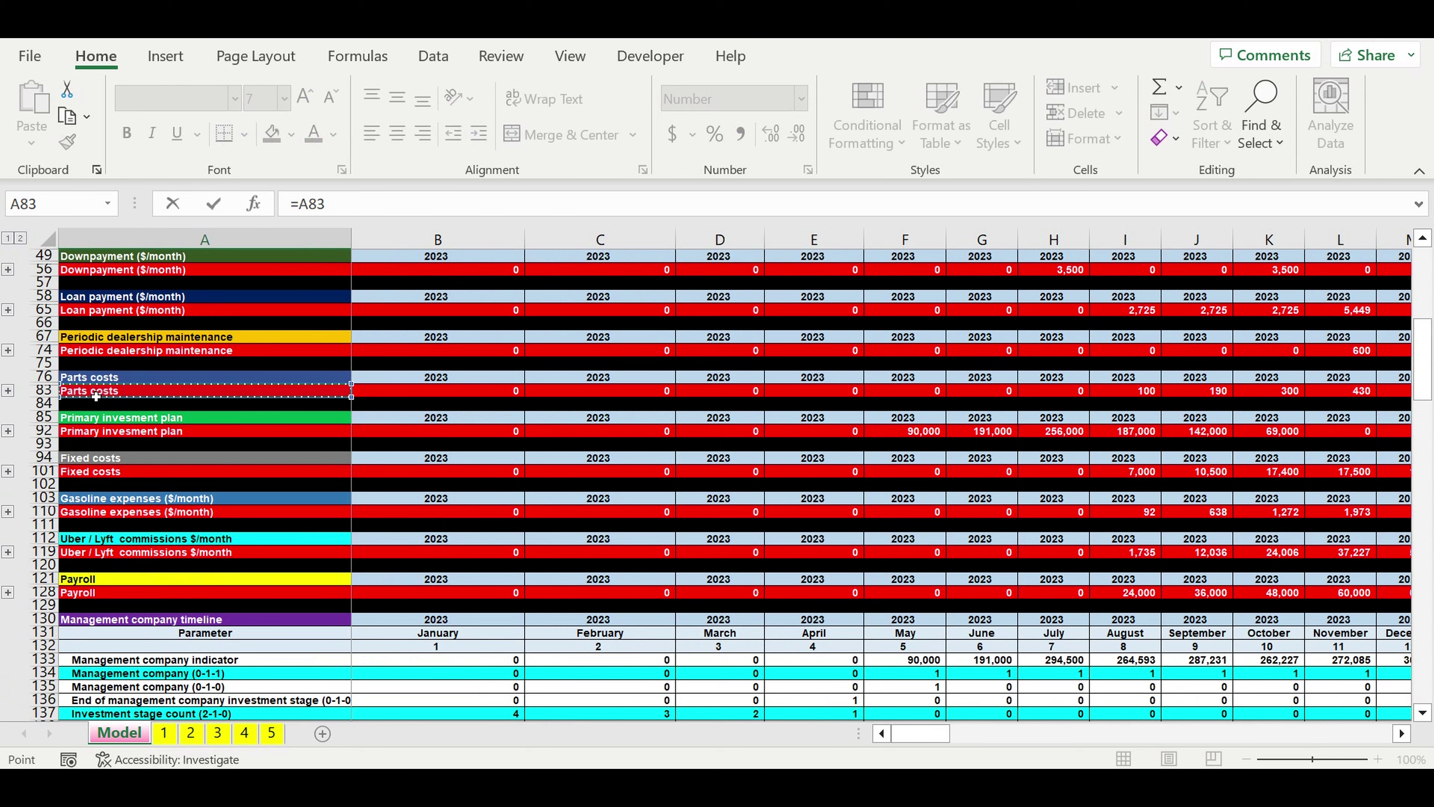
key("Return")
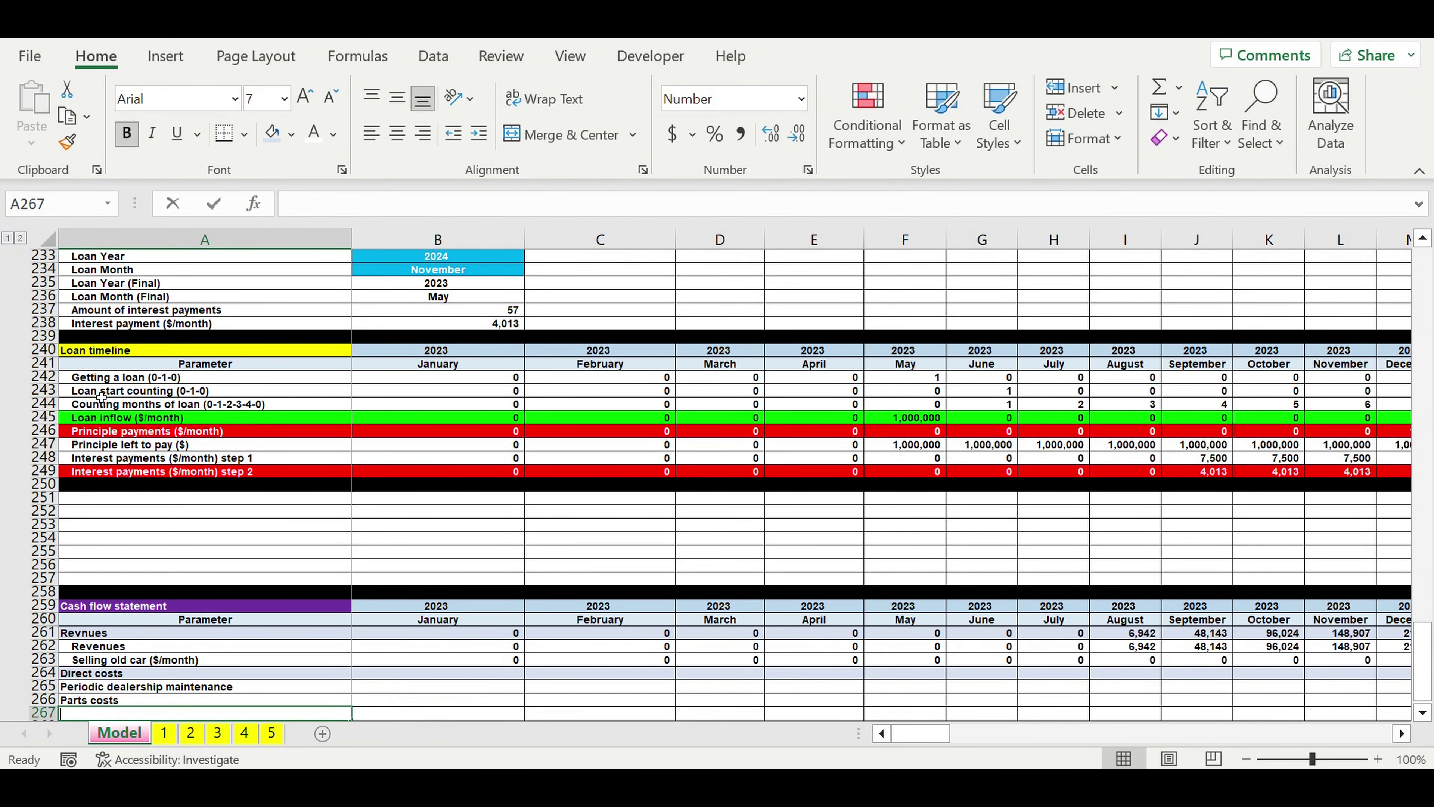
Step: Review the cost sections for the next direct cost and link A267 to the Gasoline expenses label with =A110
type("=")
scroll(207, 428, "up", 9)
scroll(206, 428, "up", 14)
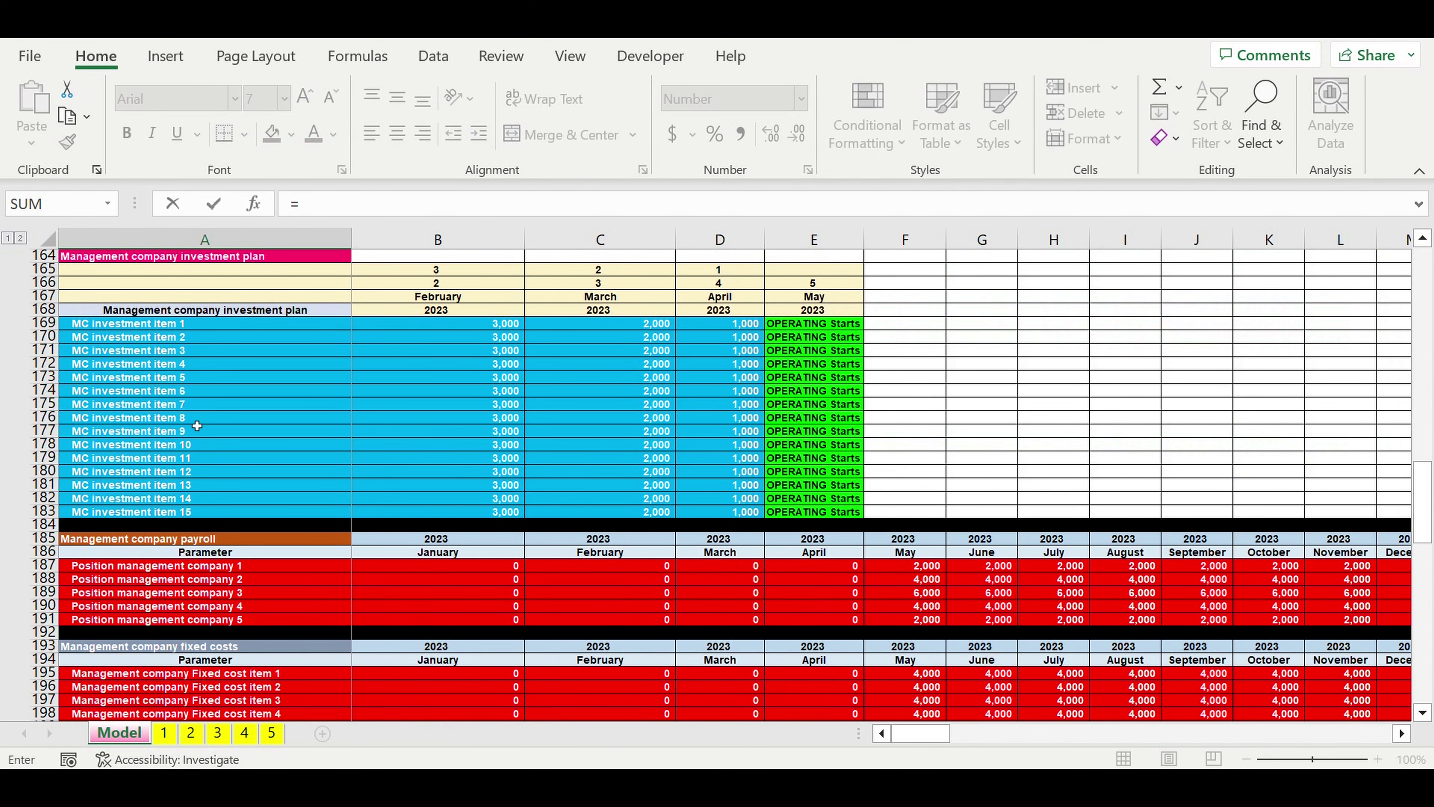
scroll(197, 426, "down", 9)
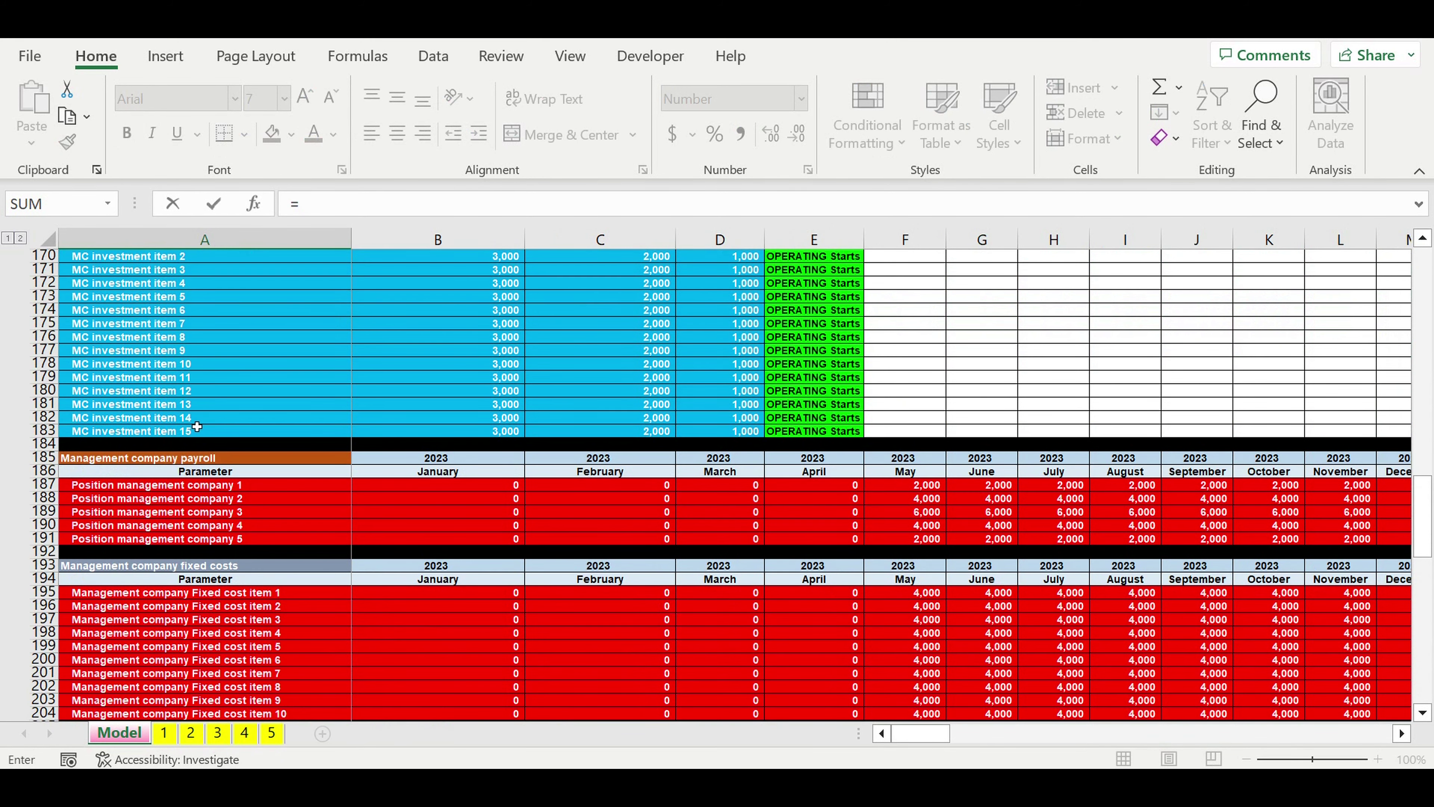
scroll(197, 428, "up", 14)
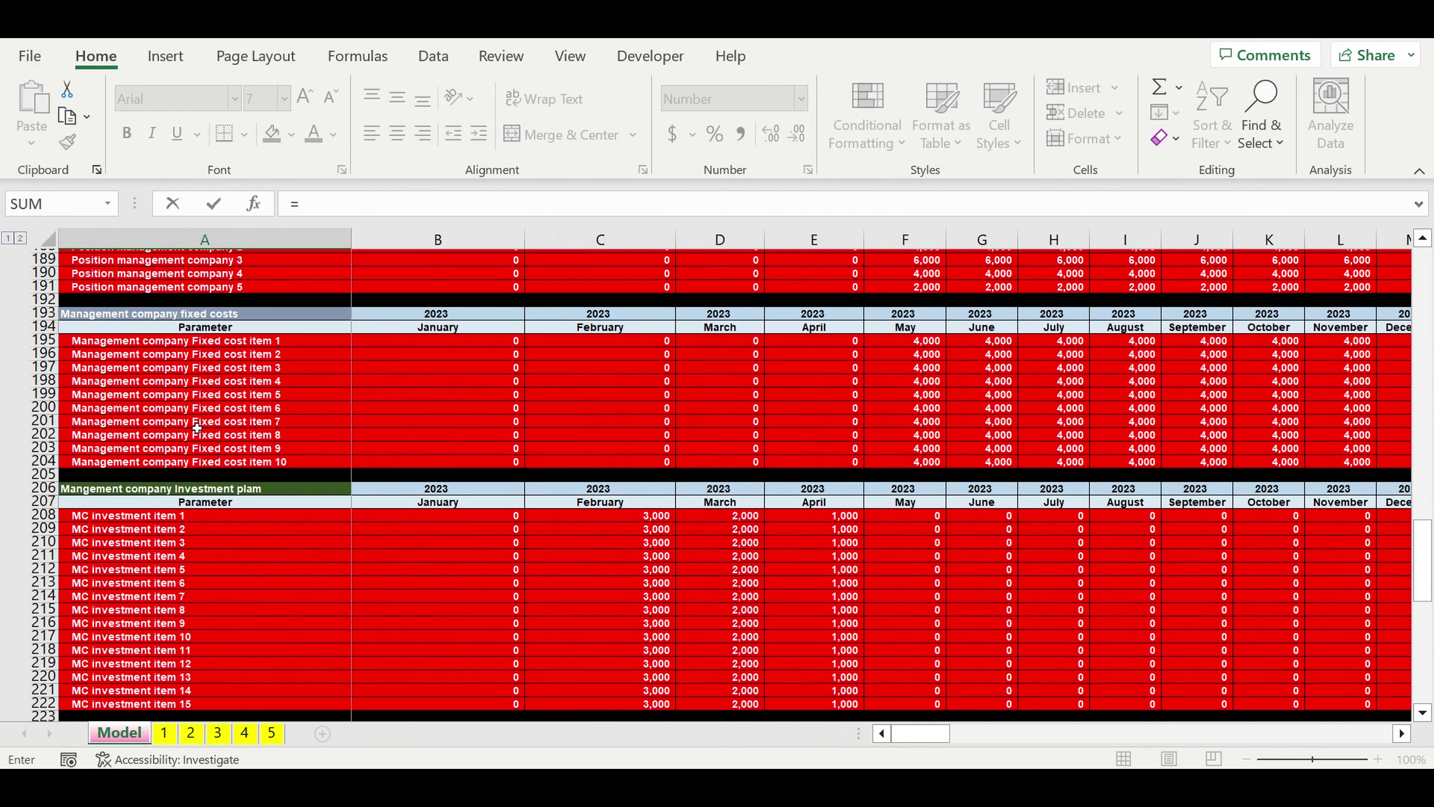
scroll(197, 425, "up", 10)
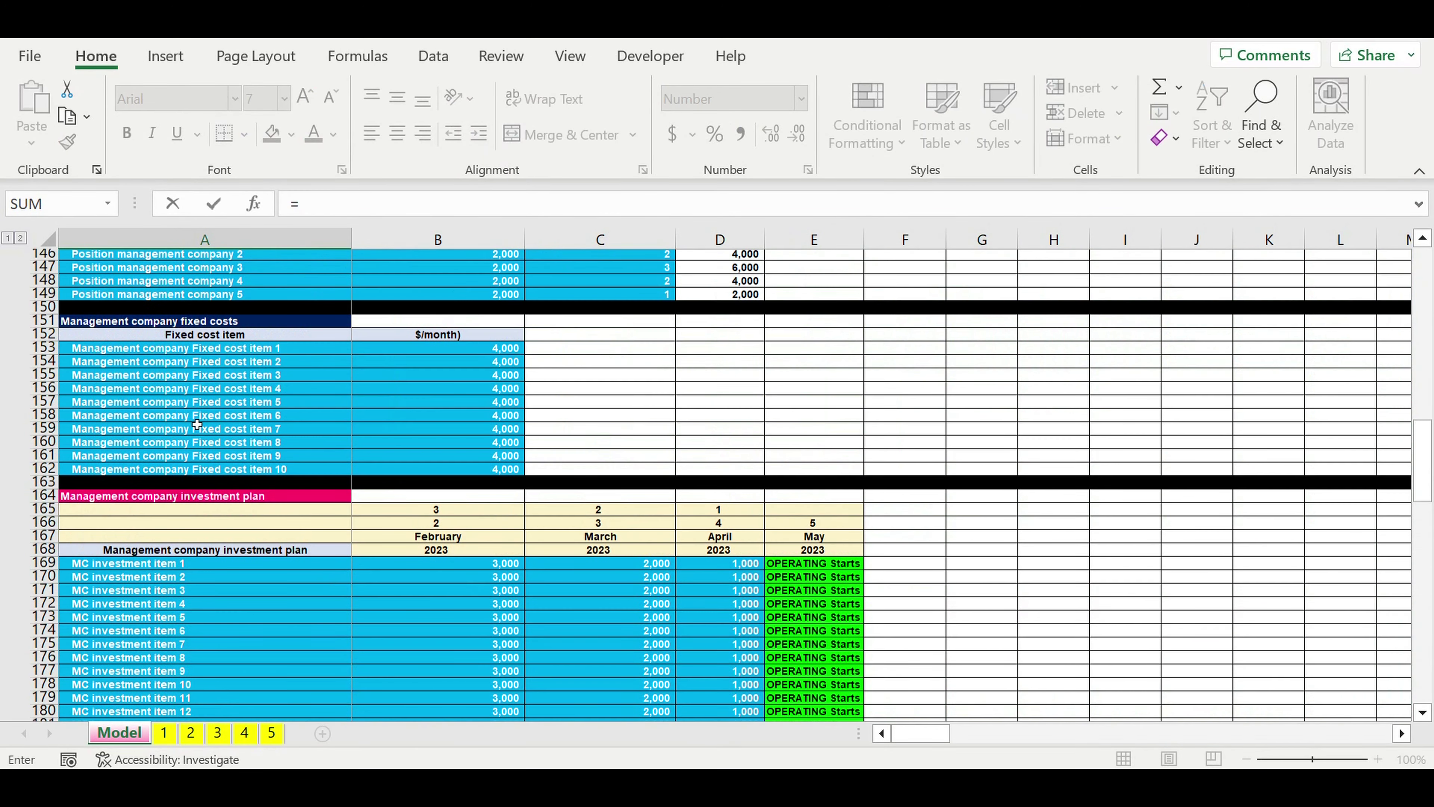
scroll(198, 423, "up", 10)
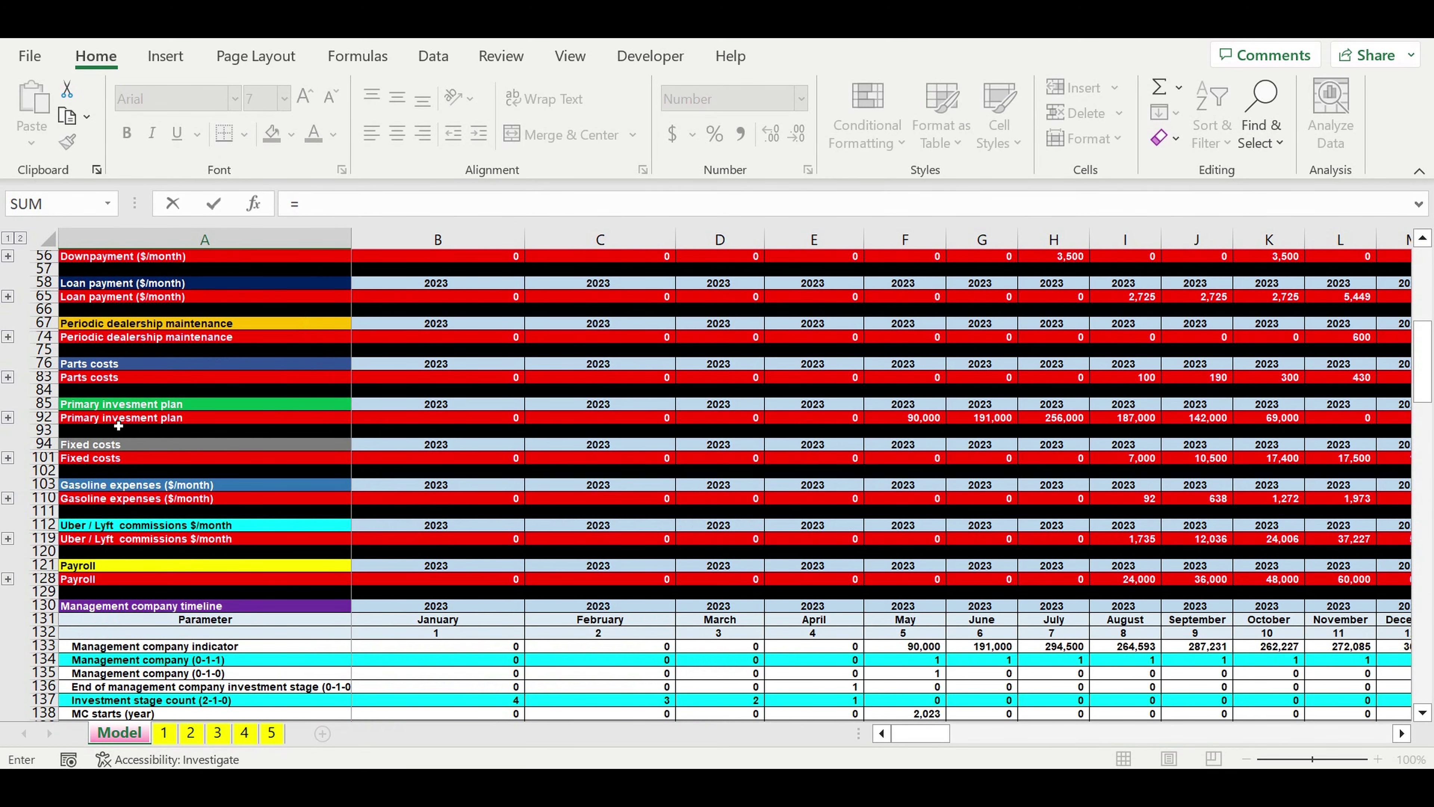
scroll(192, 477, "down", 20)
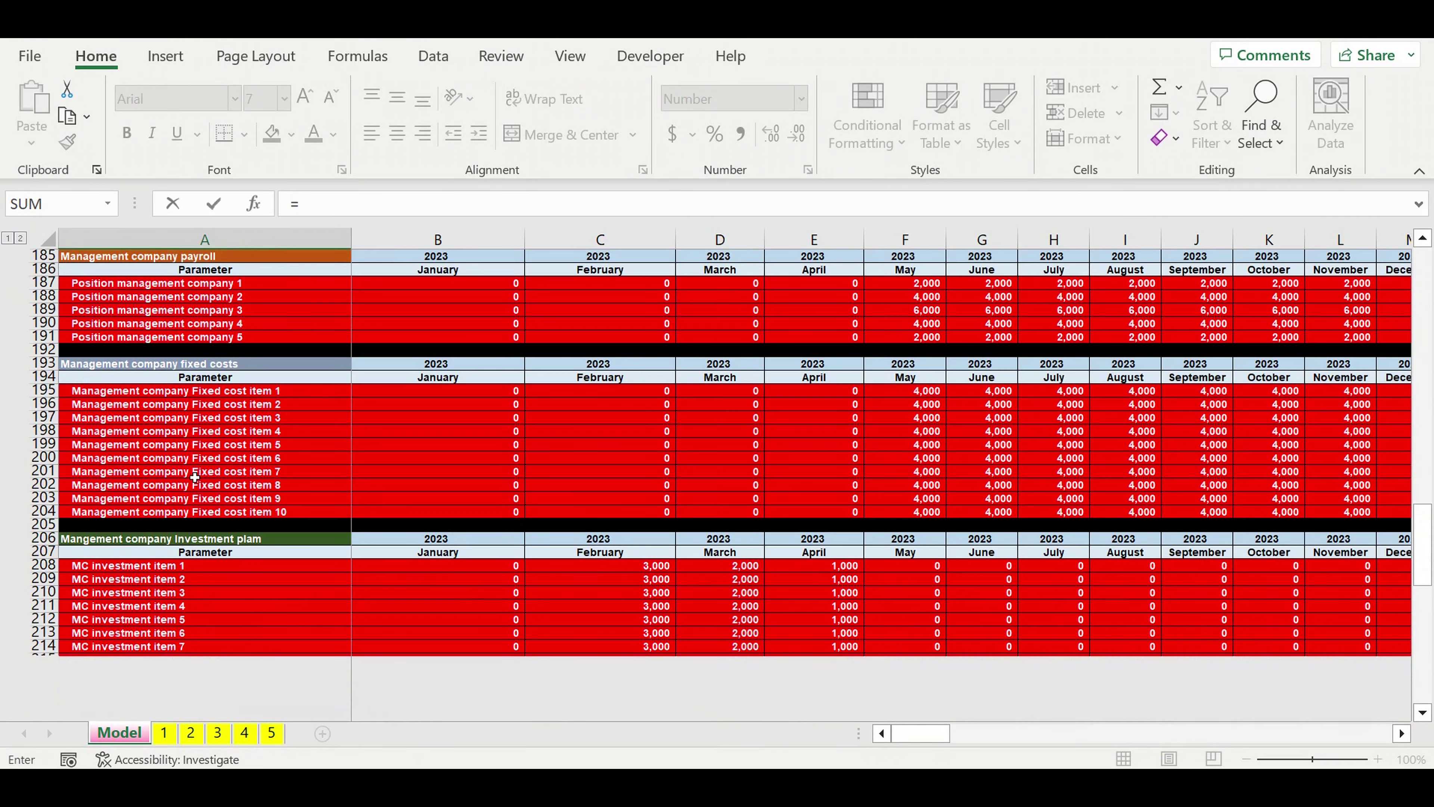
scroll(192, 477, "down", 15)
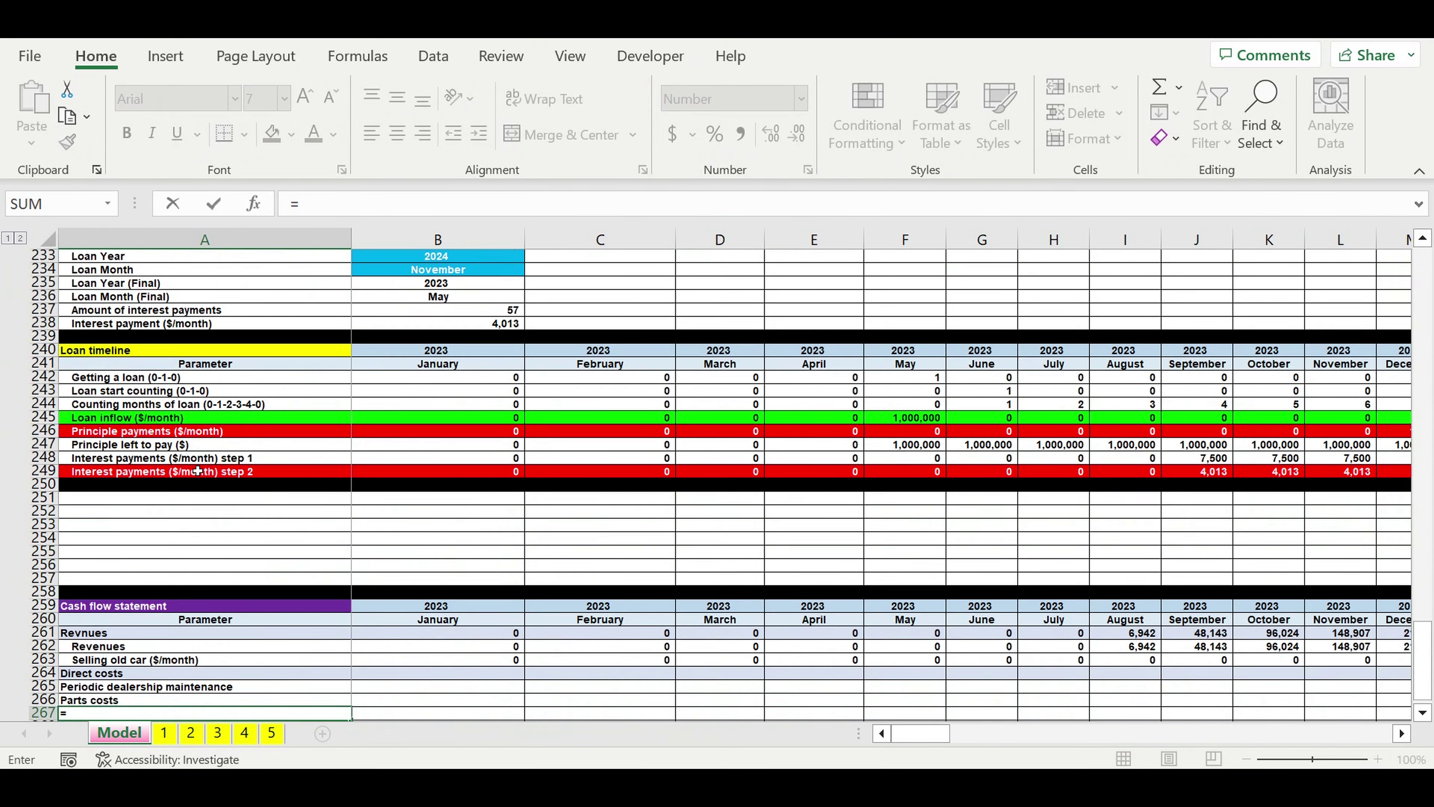
scroll(199, 448, "up", 20)
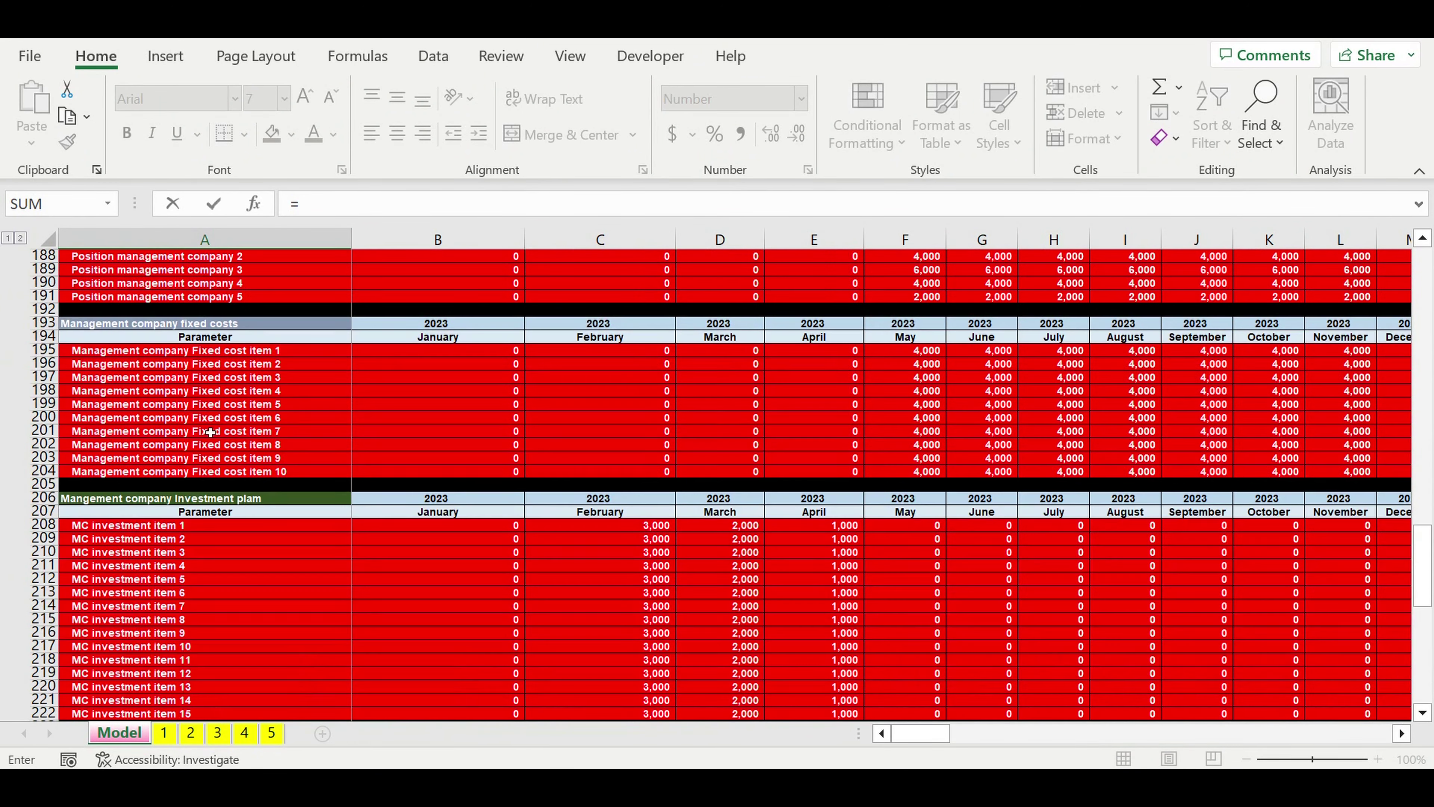
scroll(211, 427, "up", 8)
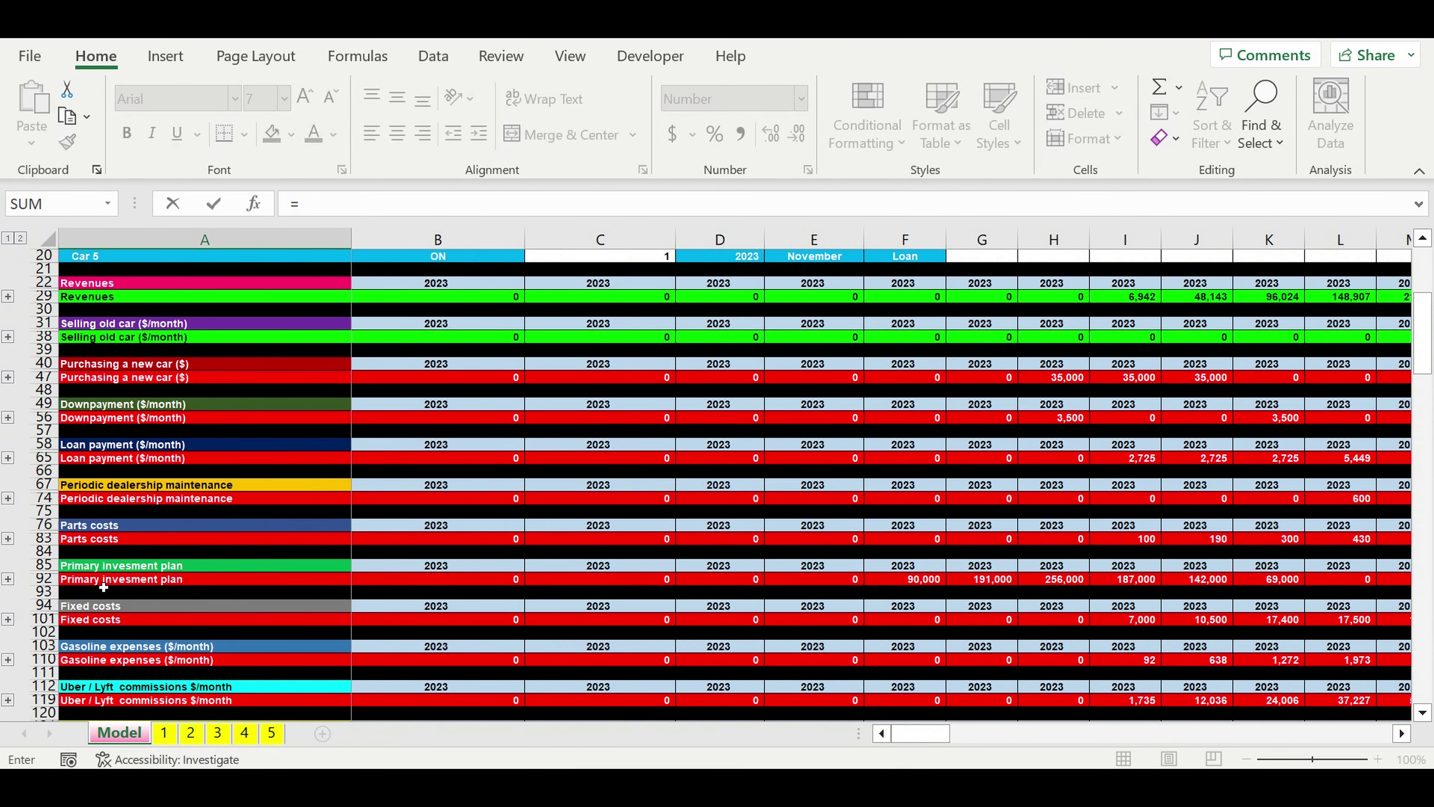
left_click(94, 665)
scroll(229, 621, "down", 2)
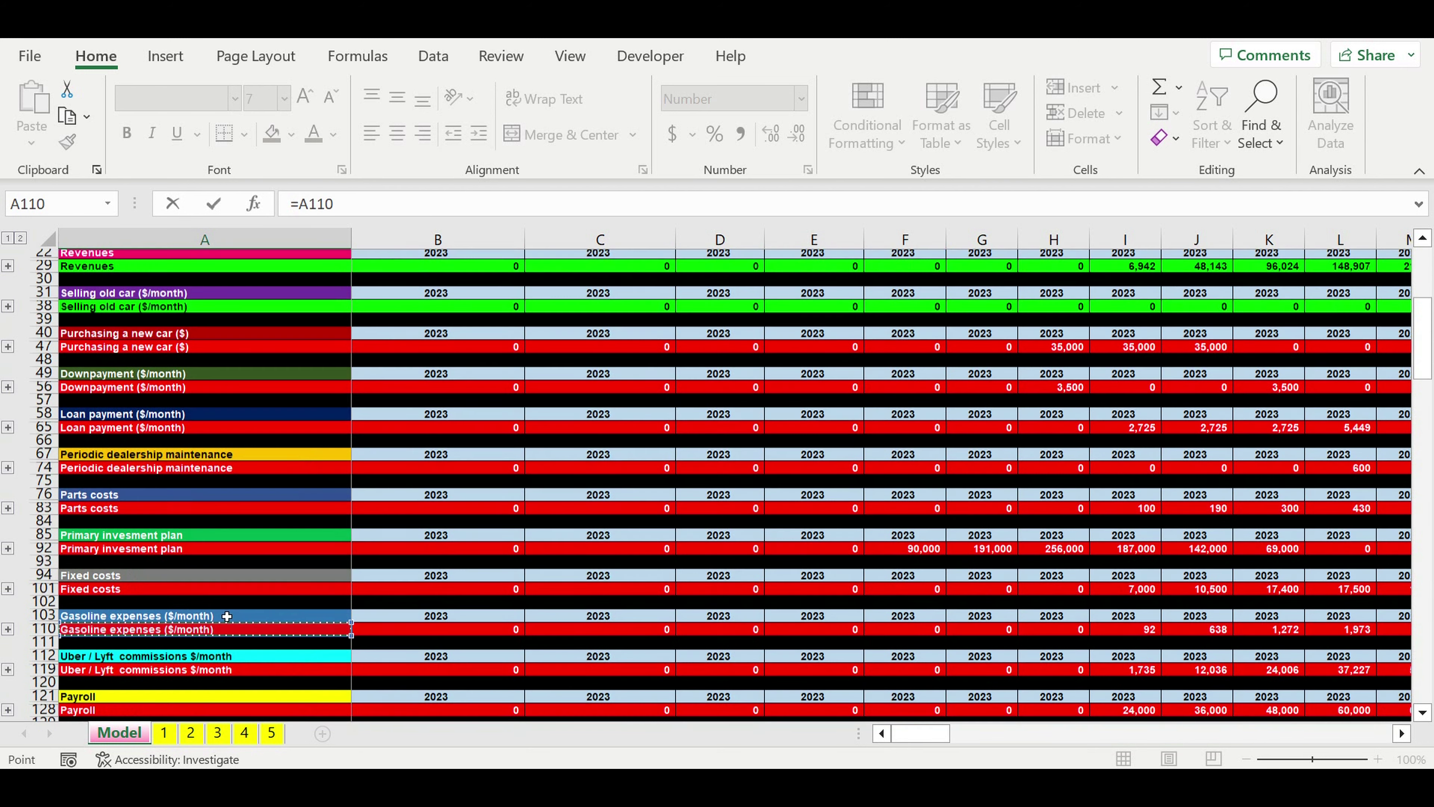
key("Escape")
Step: Link A268 to the Uber / Lyft commissions label with the formula =A119
scroll(224, 605, "up", 20)
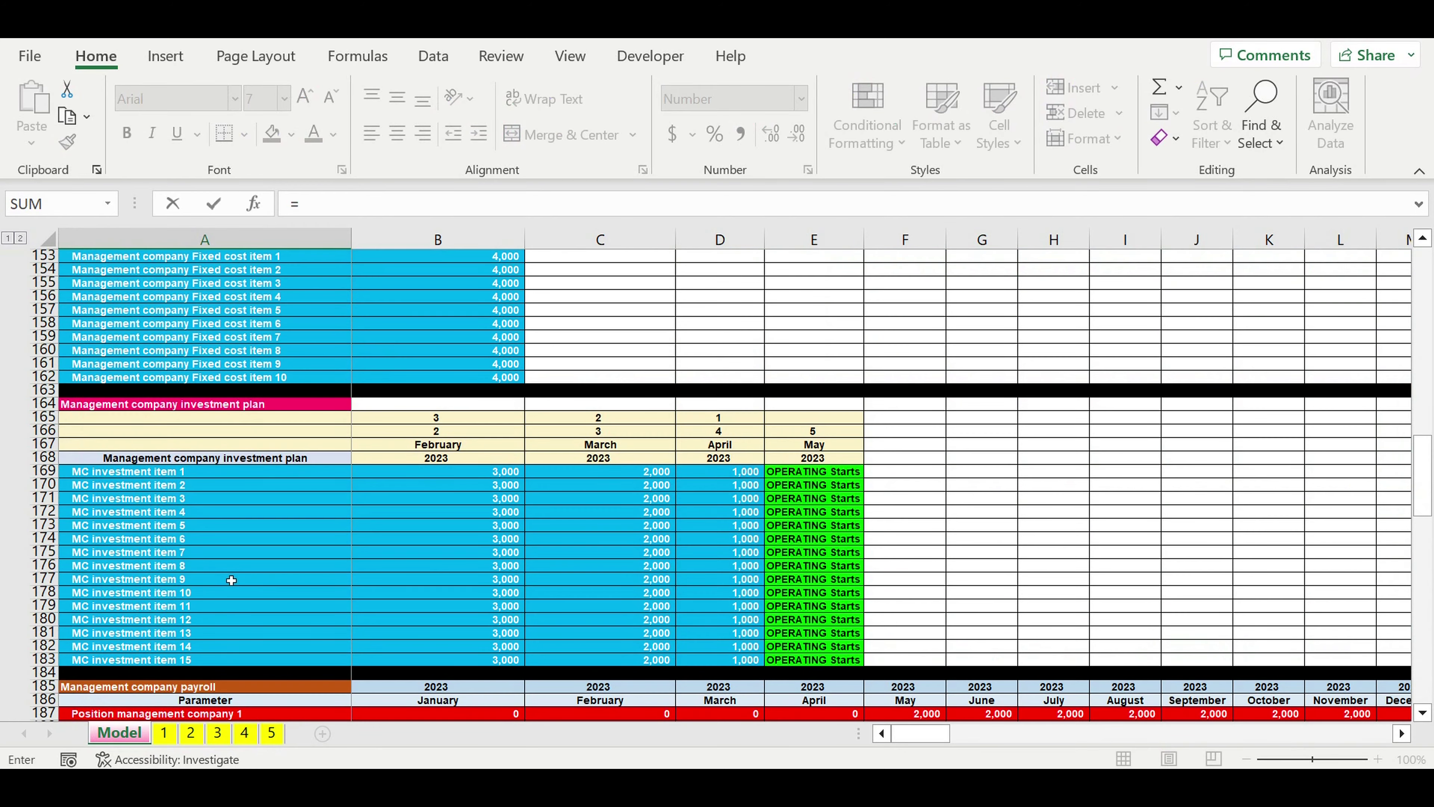
scroll(230, 579, "up", 16)
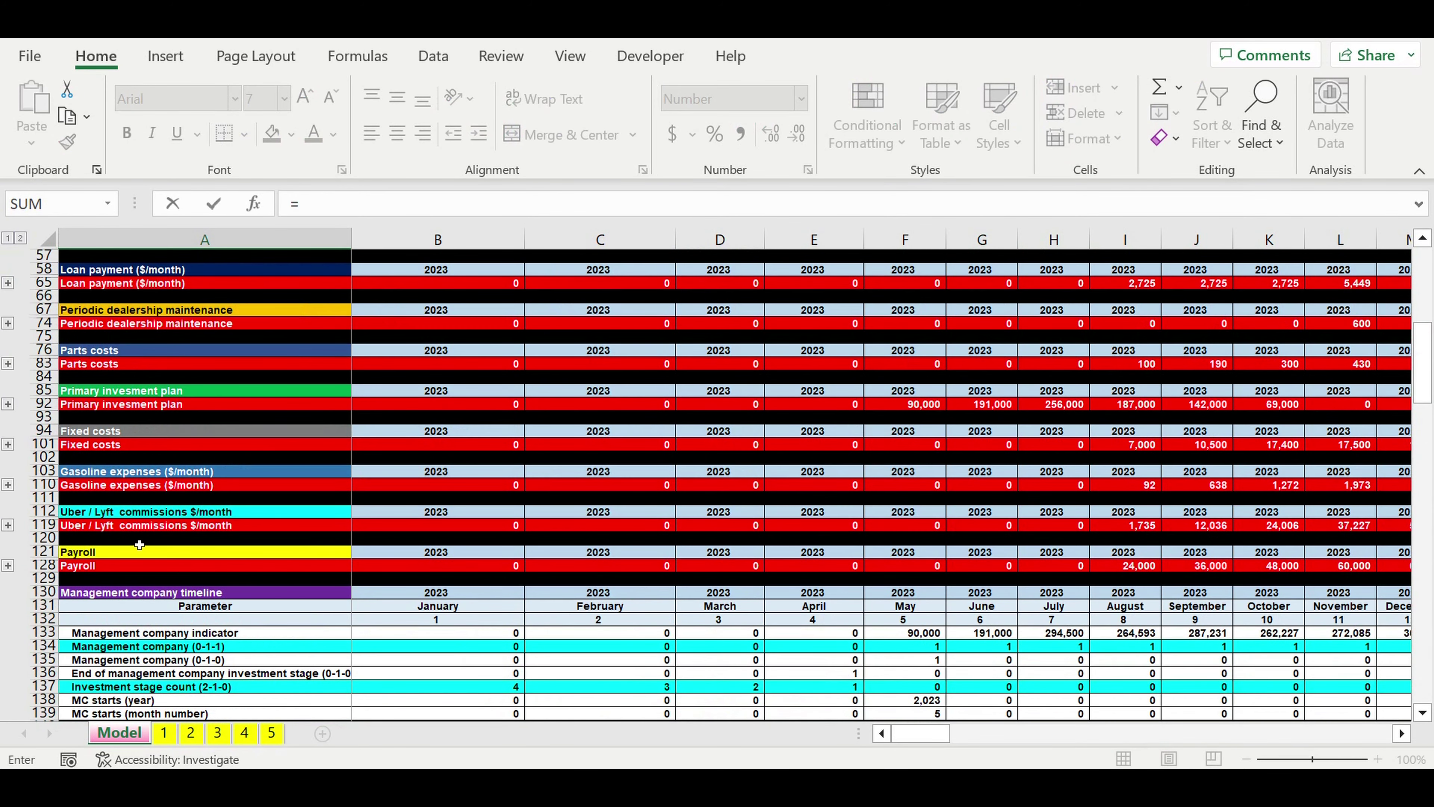
left_click(105, 529)
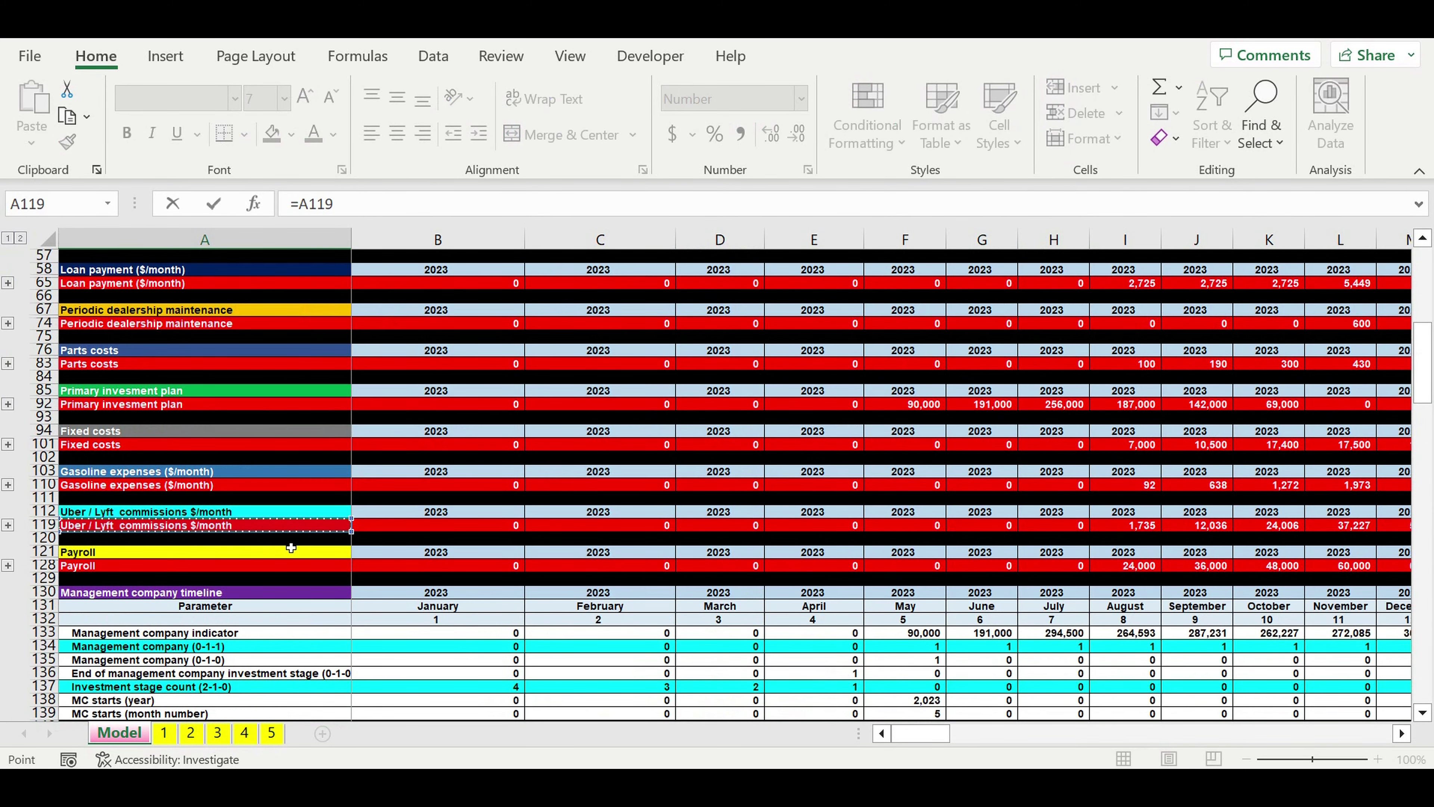
scroll(291, 544, "down", 8)
scroll(296, 544, "down", 15)
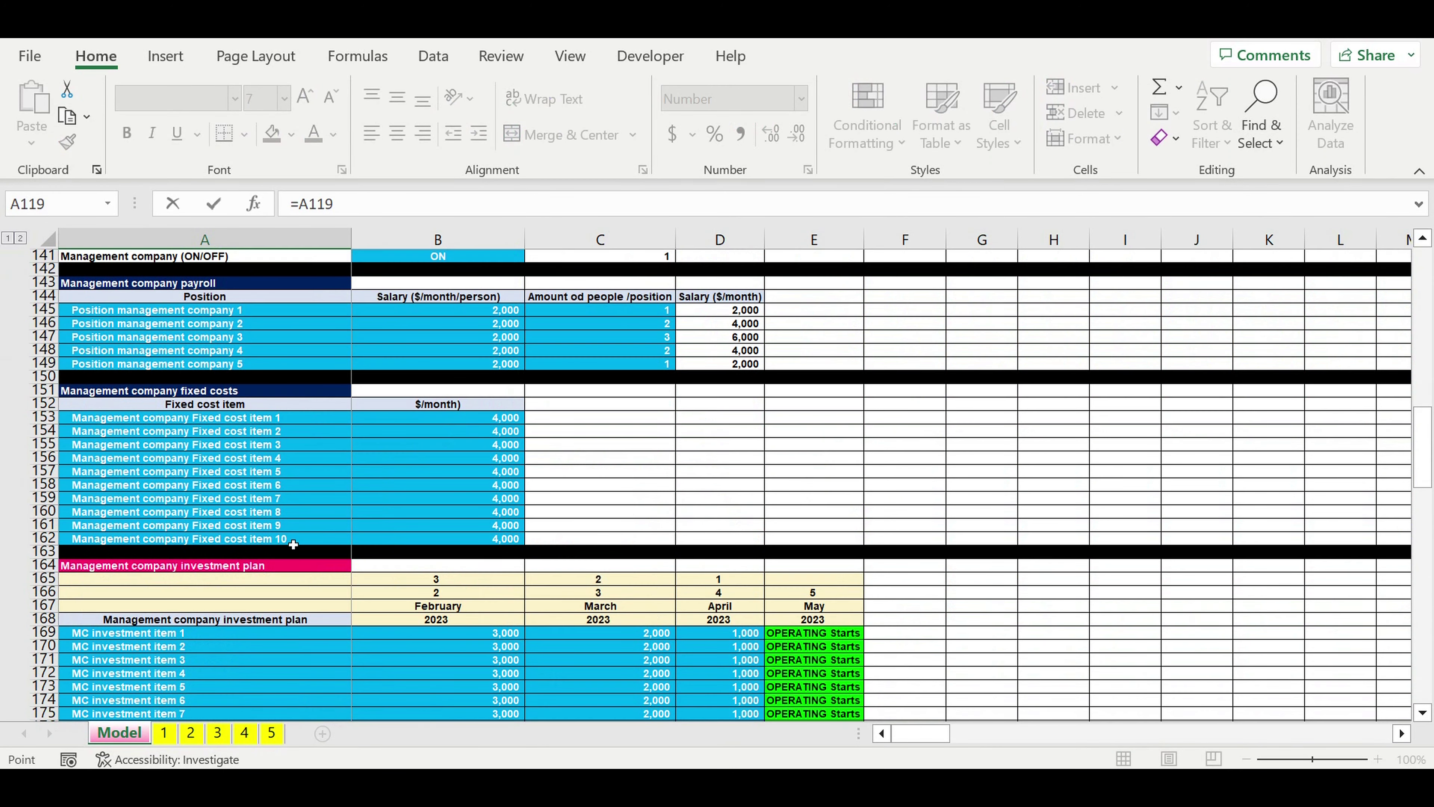
key("Return")
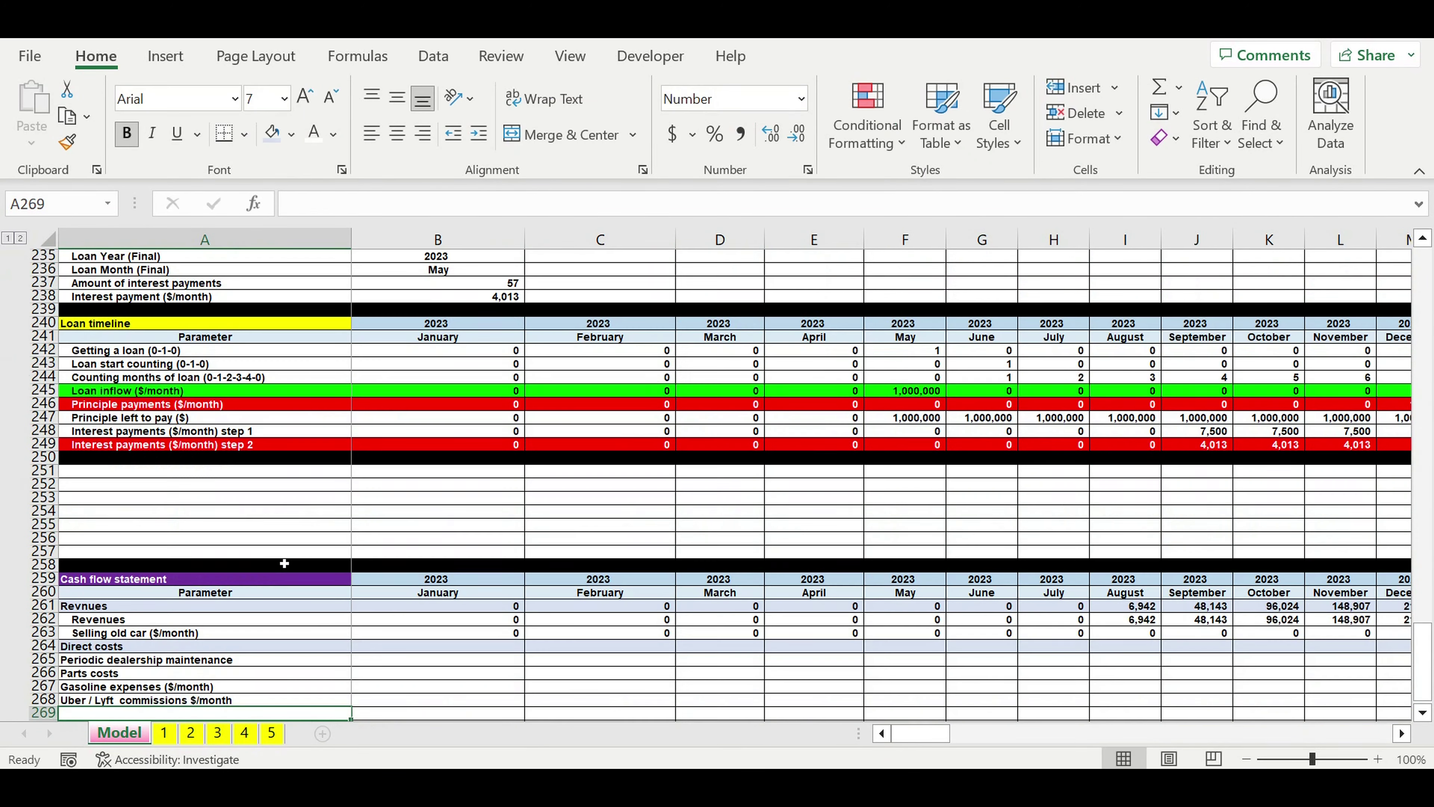
Step: Fill the four direct cost links in A265:A268 across into column B for January 2023
scroll(270, 542, "down", 4)
left_click_drag(186, 499, 204, 540)
left_click_drag(357, 551, 484, 489)
Step: Total the direct costs for January 2023 in B264 with the formula =SUM(B265:B268)
left_click(489, 485)
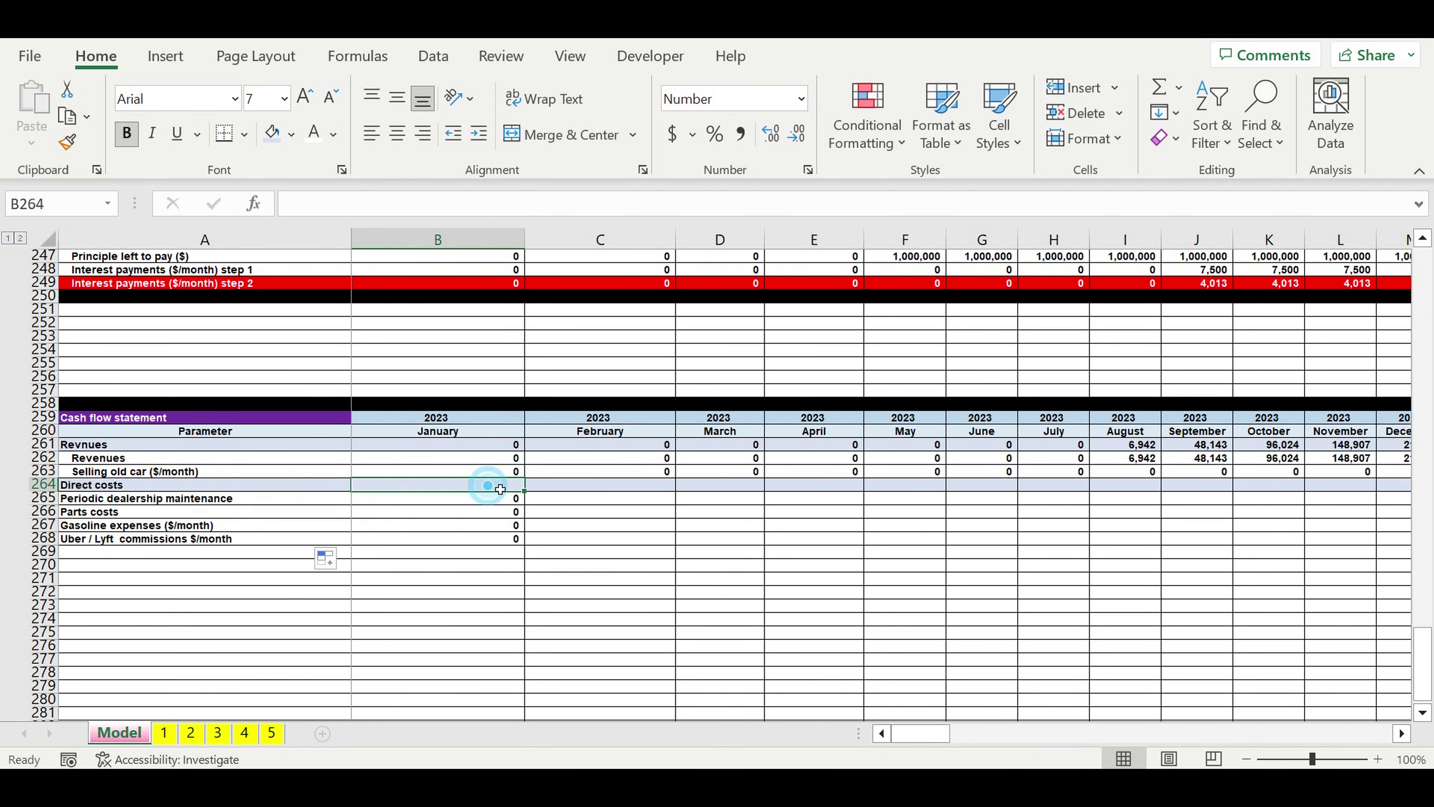
left_click(1161, 90)
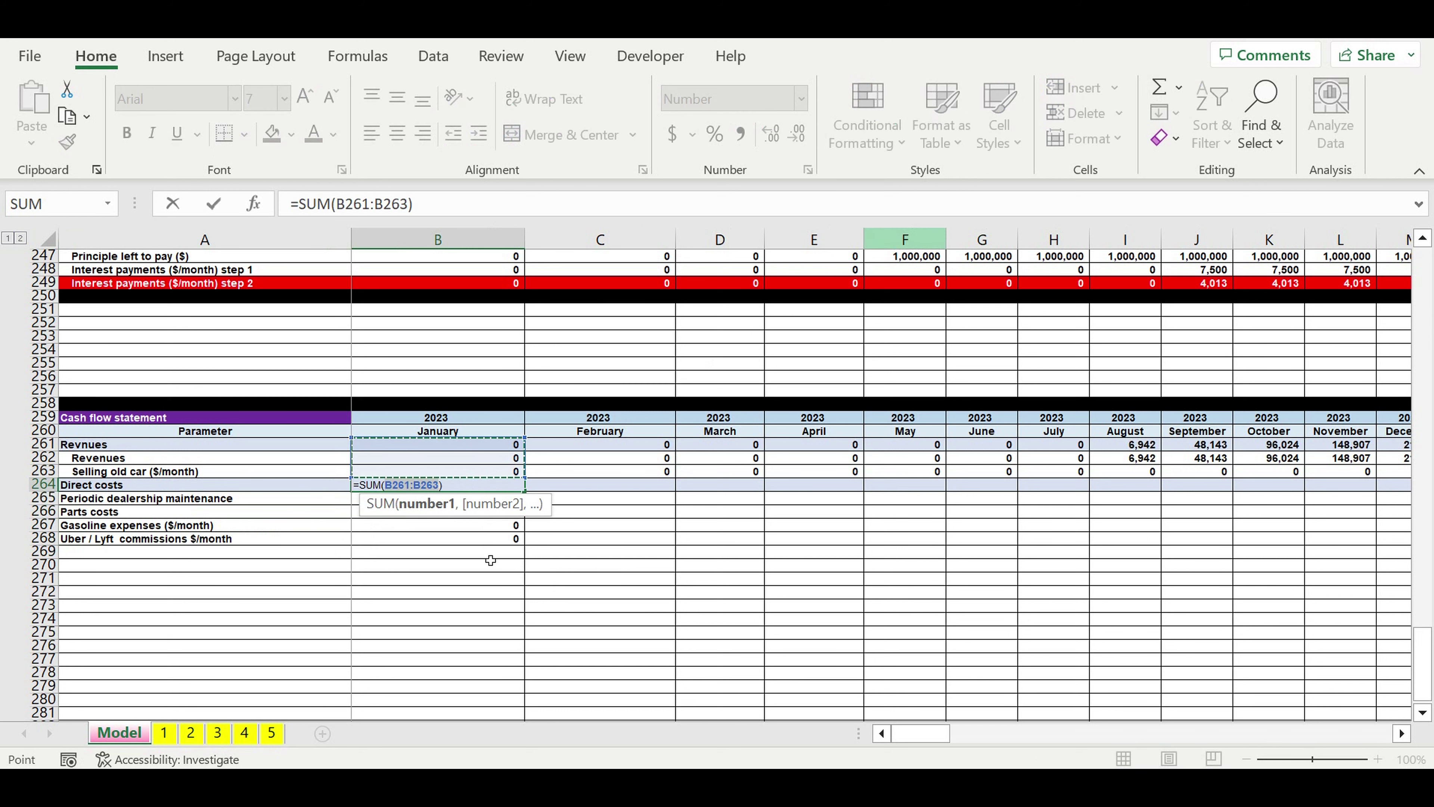
left_click(373, 541)
left_click_drag(373, 541, 374, 498)
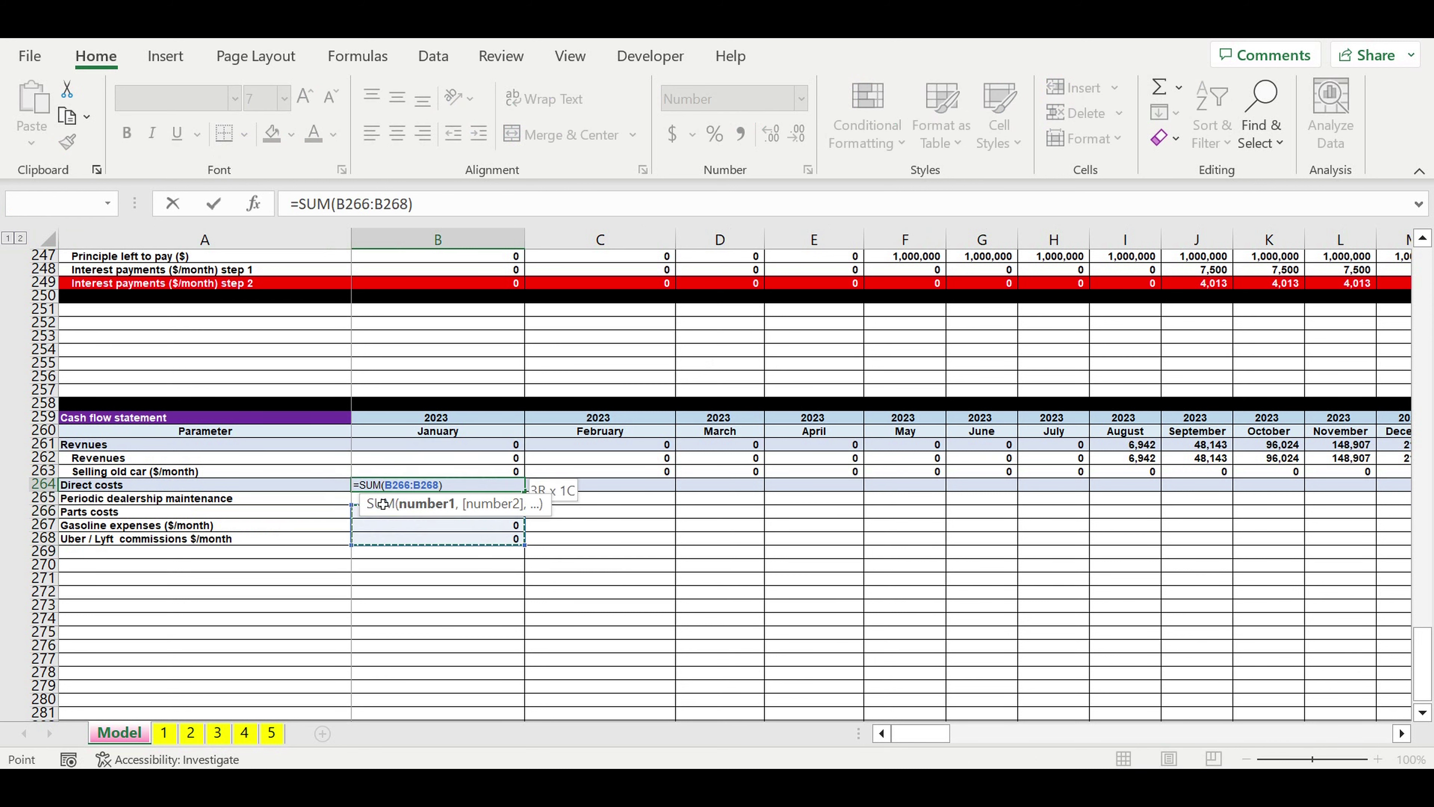
key("Return")
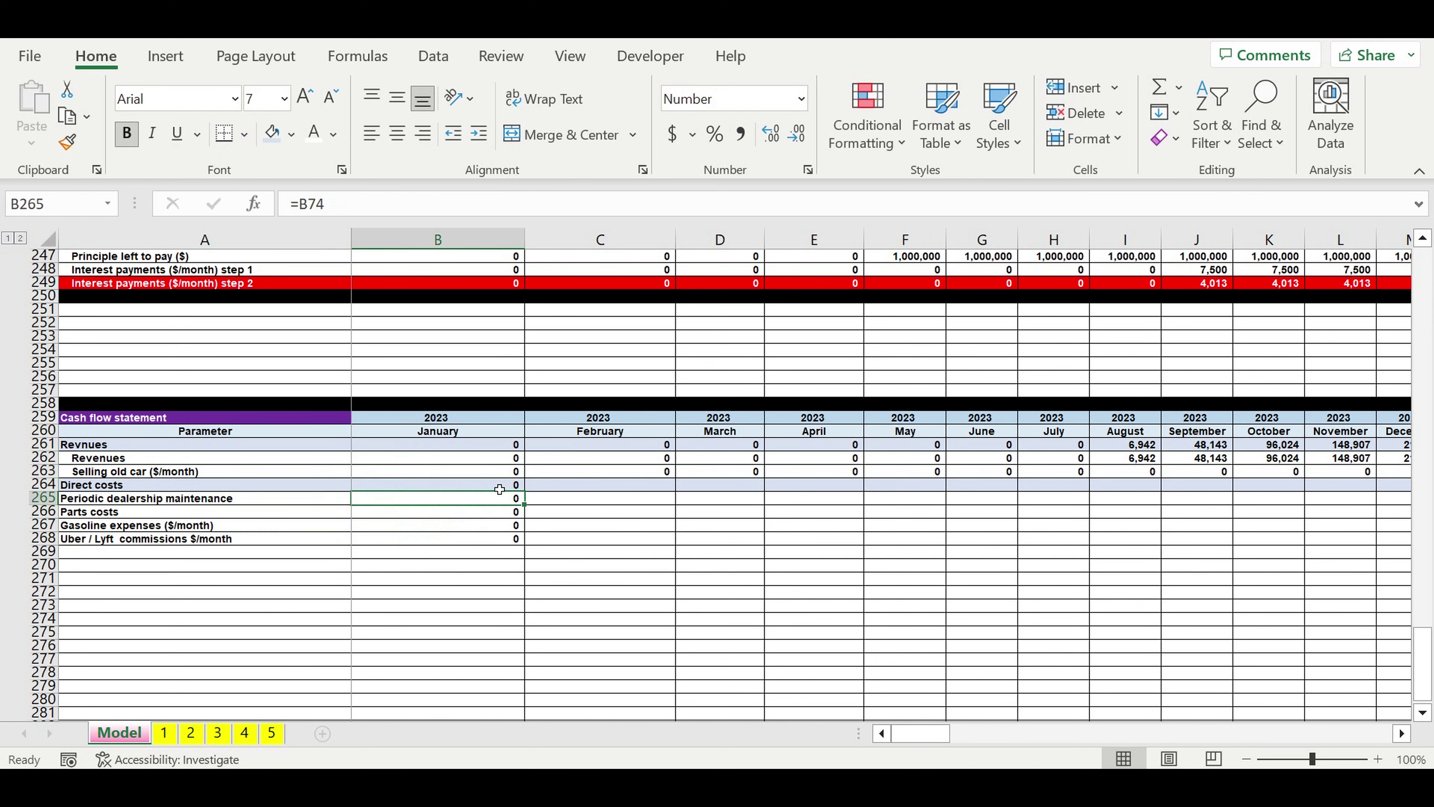
Step: Fill the B264:B268 formulas across the timeline to December 2032 in column DQ and return to the first months
left_click_drag(499, 489, 1293, 577)
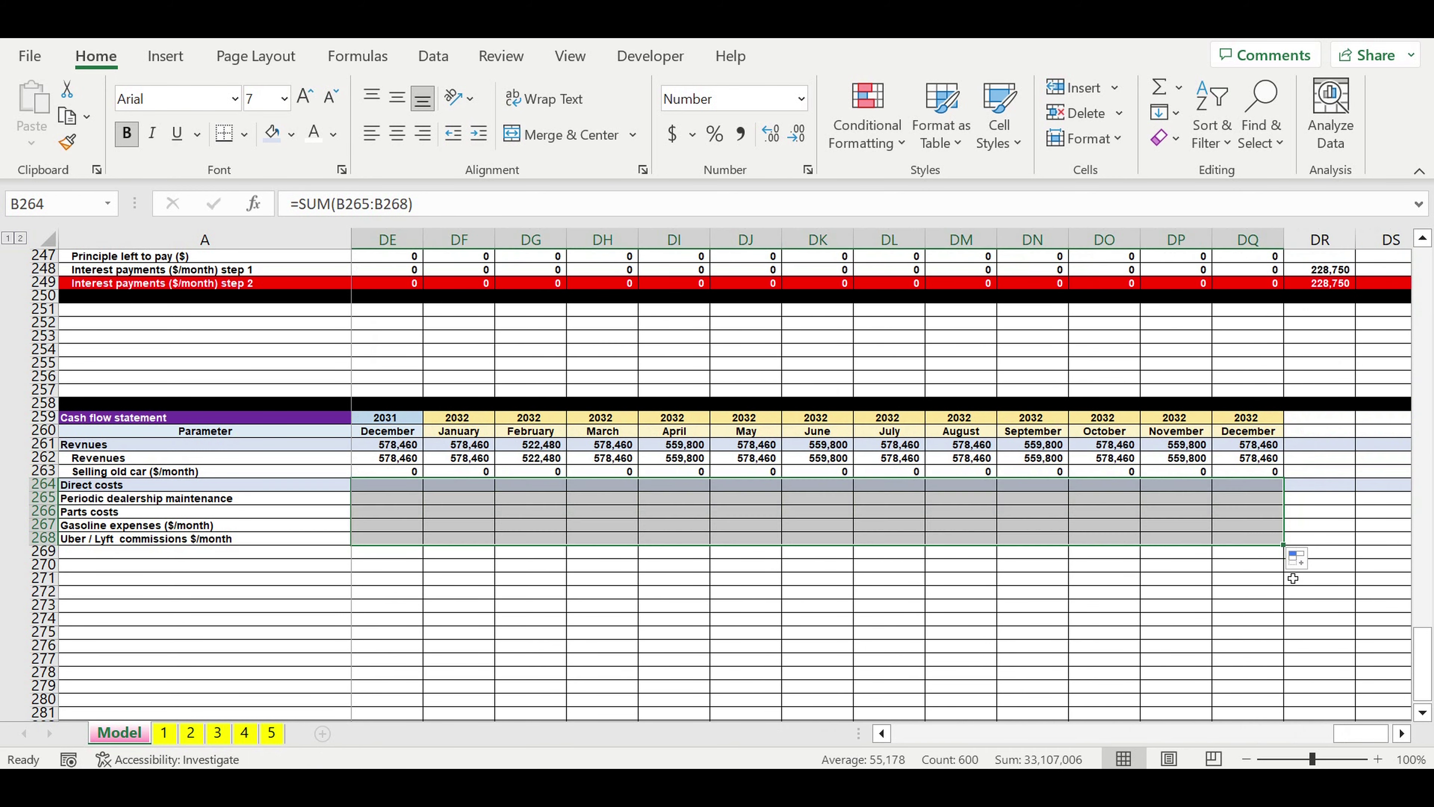
left_click(943, 609)
left_click_drag(1358, 736, 920, 734)
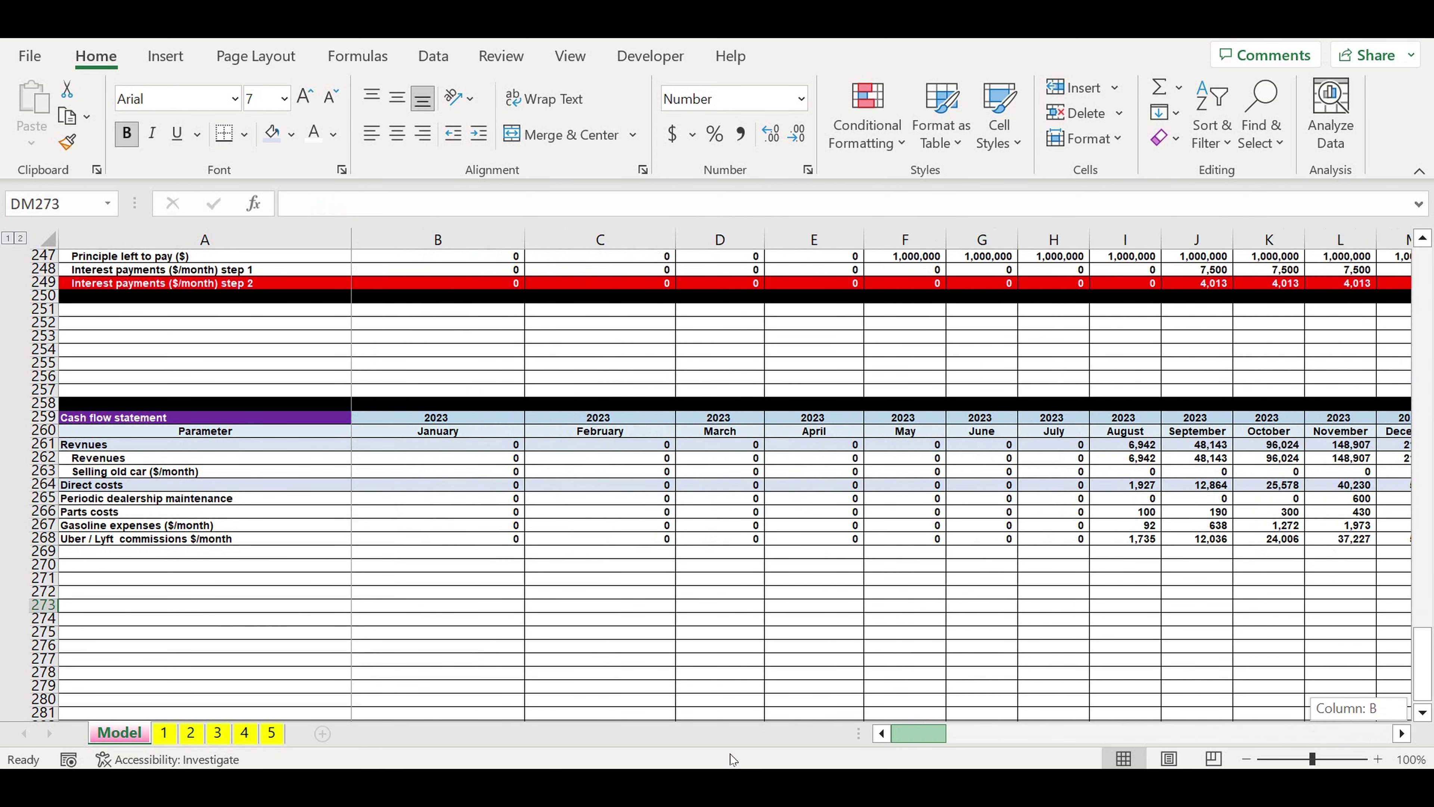
left_click(508, 646)
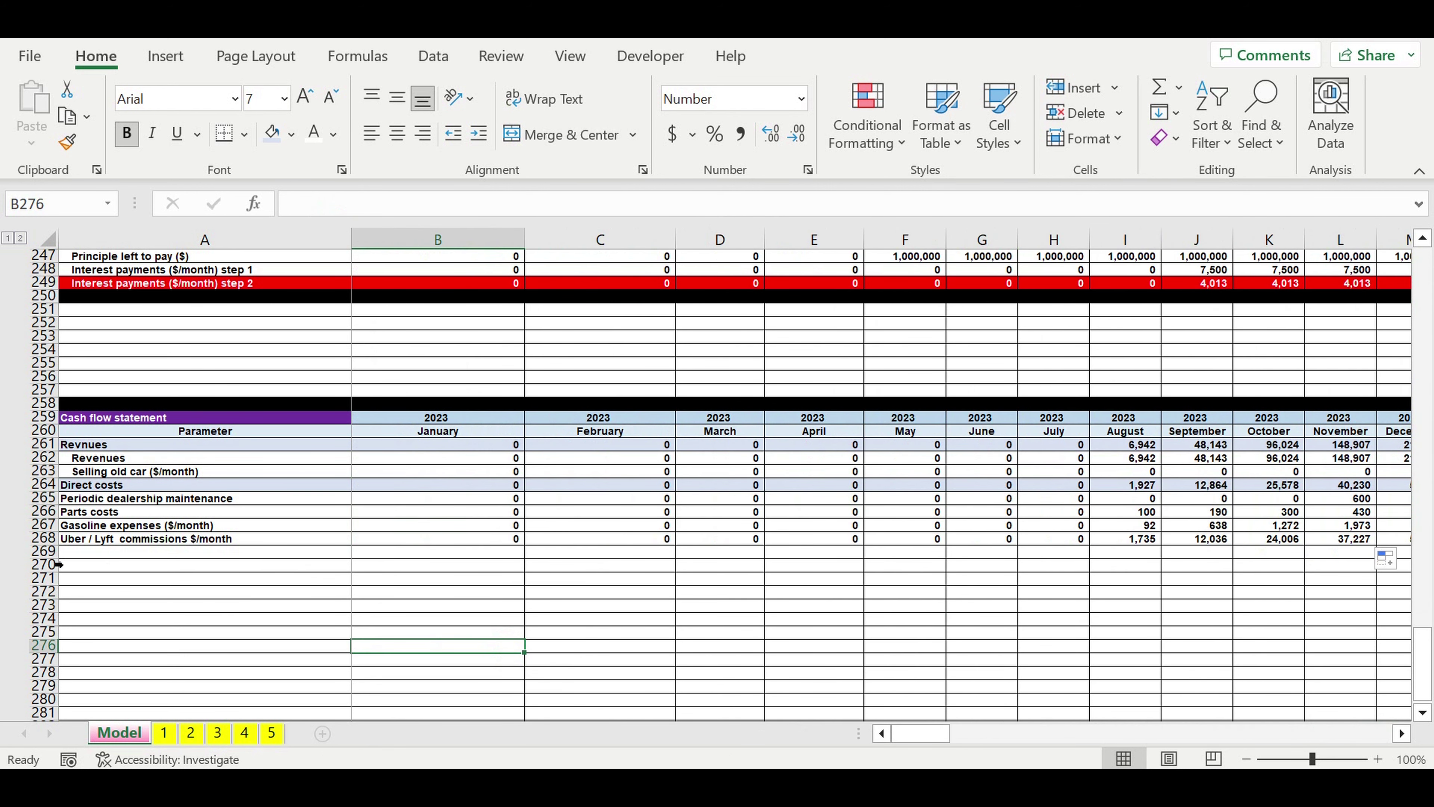
Step: Shade all of row 269 light blue and enter the section heading "Fixed costs" in A269
left_click(44, 551)
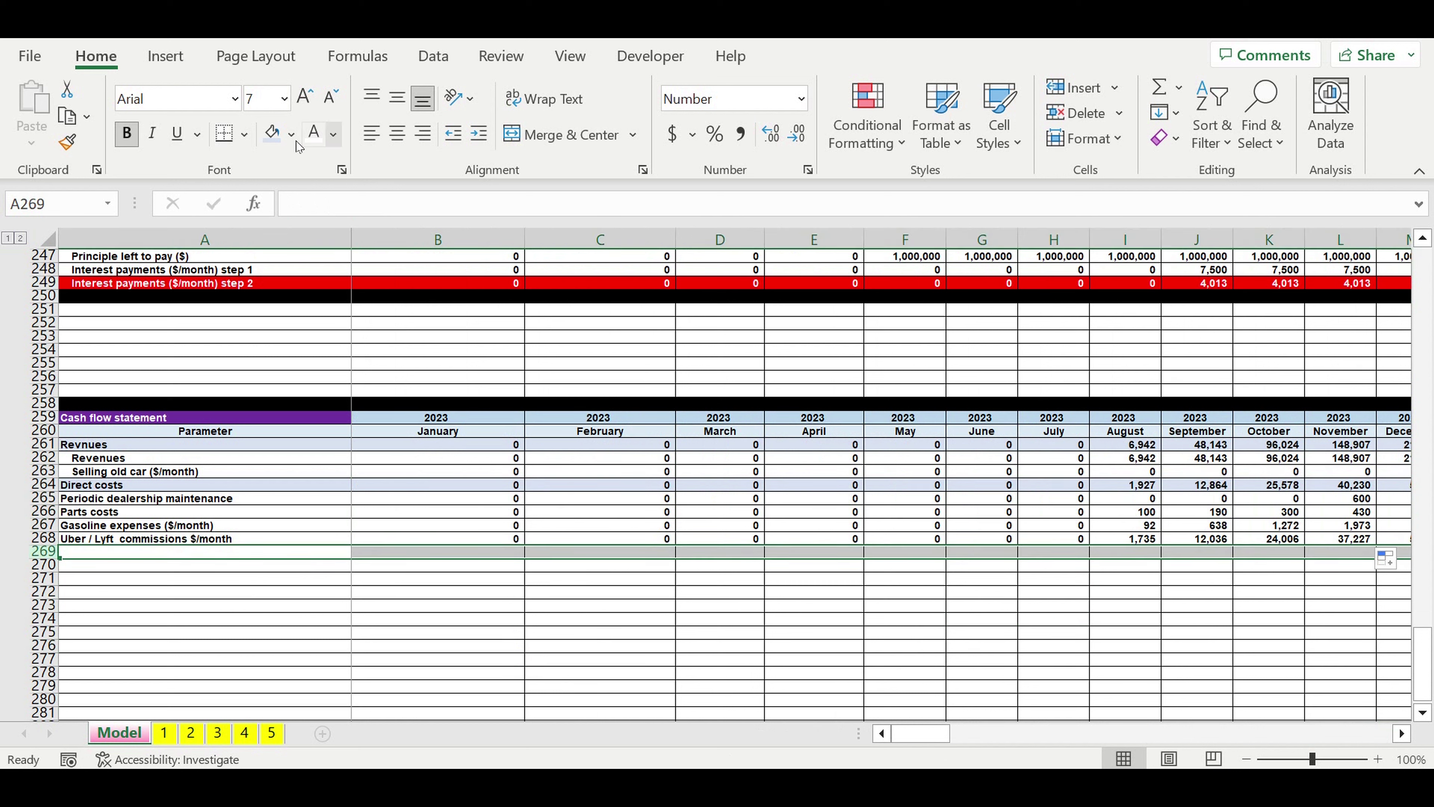
left_click(271, 132)
left_click(129, 592)
left_click(106, 553)
type("Fixed costs")
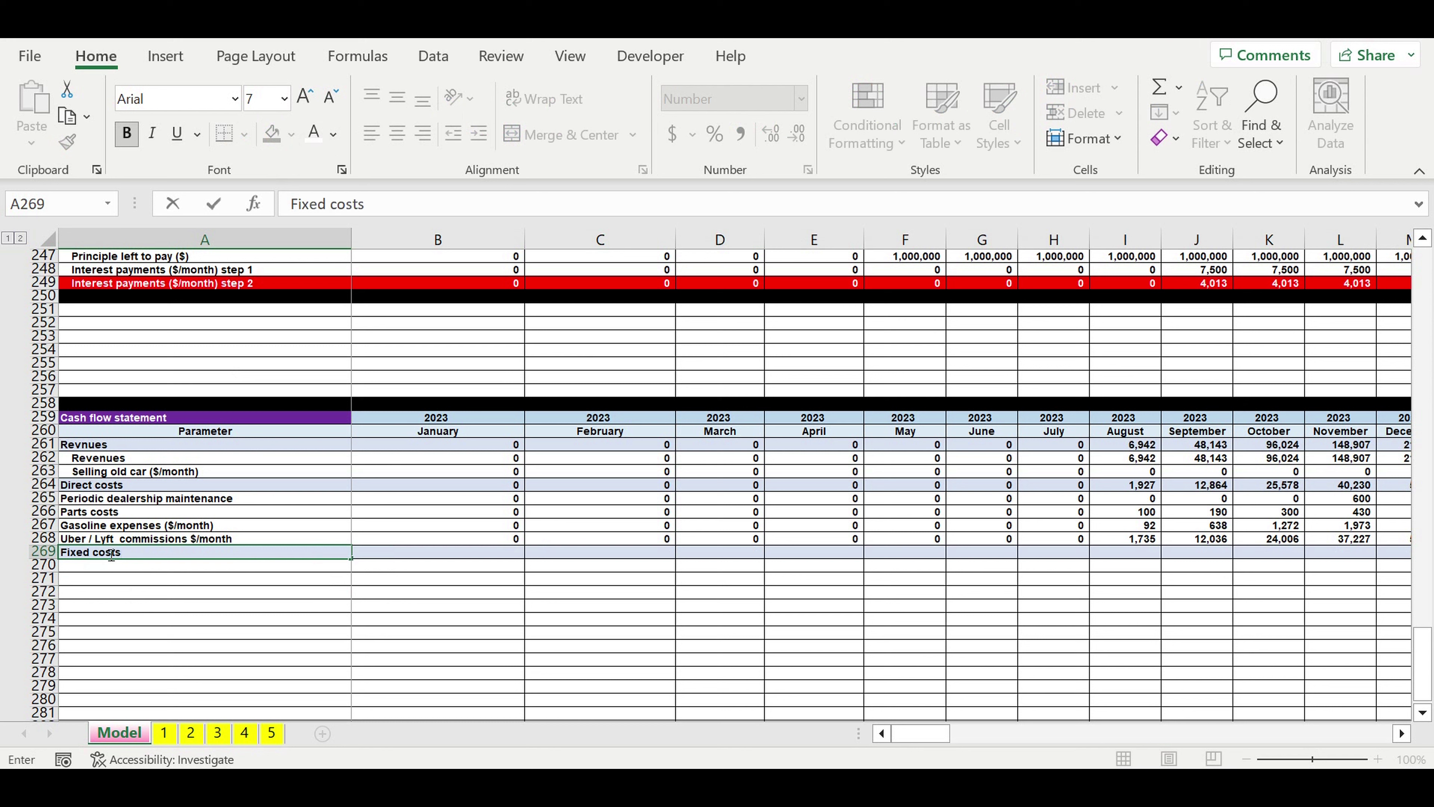
key("Return")
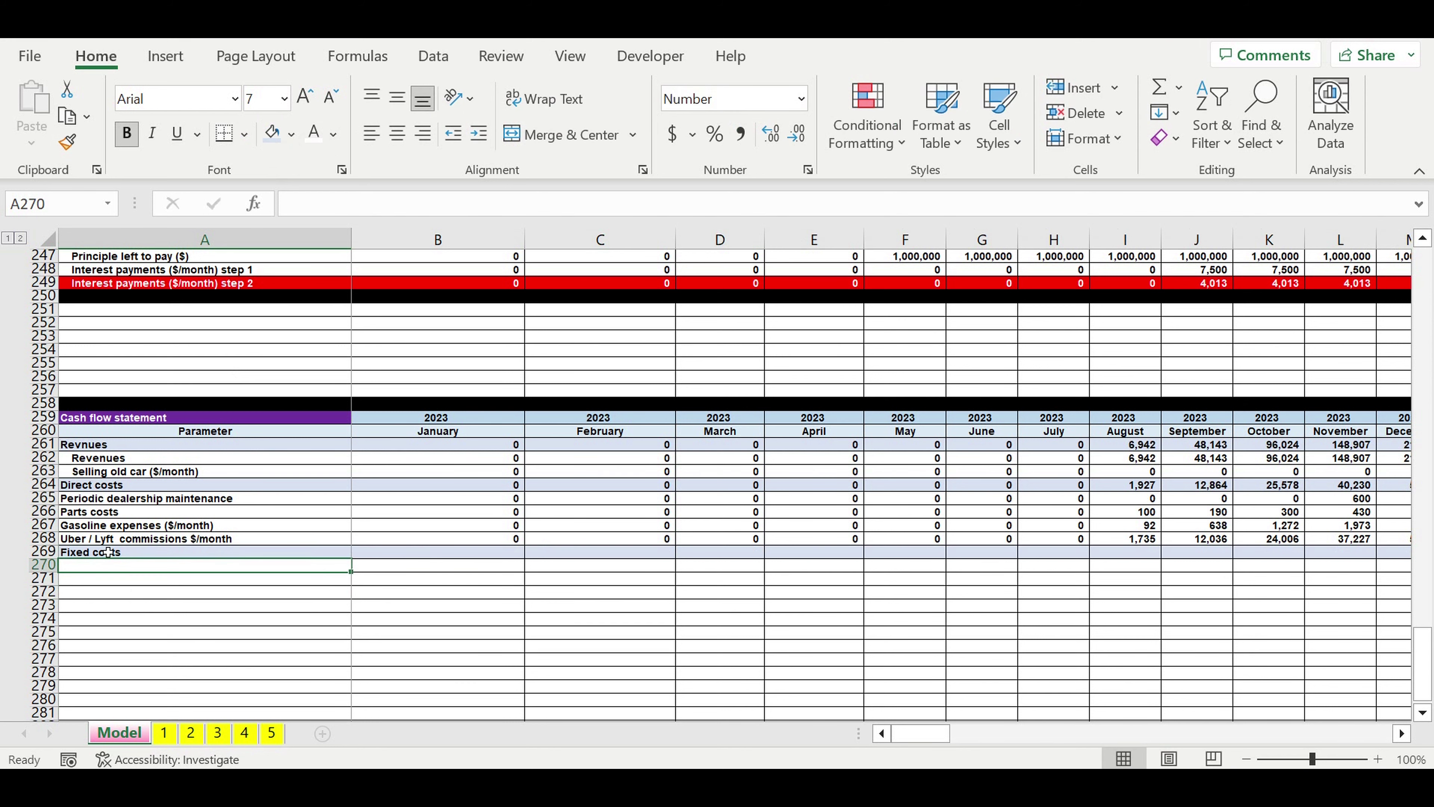
Step: Indent the four direct cost labels in A265:A268
left_click_drag(135, 500, 134, 539)
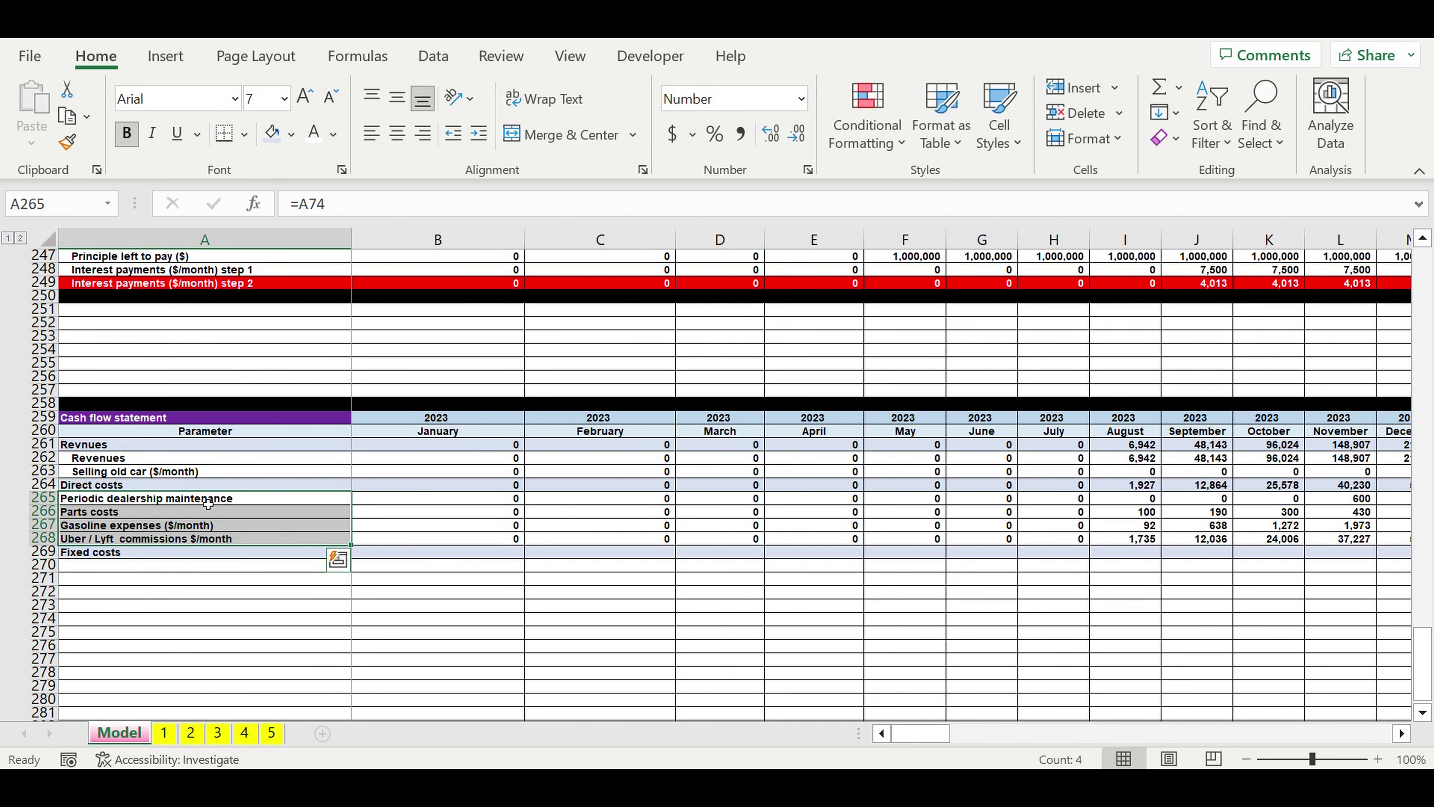
left_click(479, 133)
left_click(161, 571)
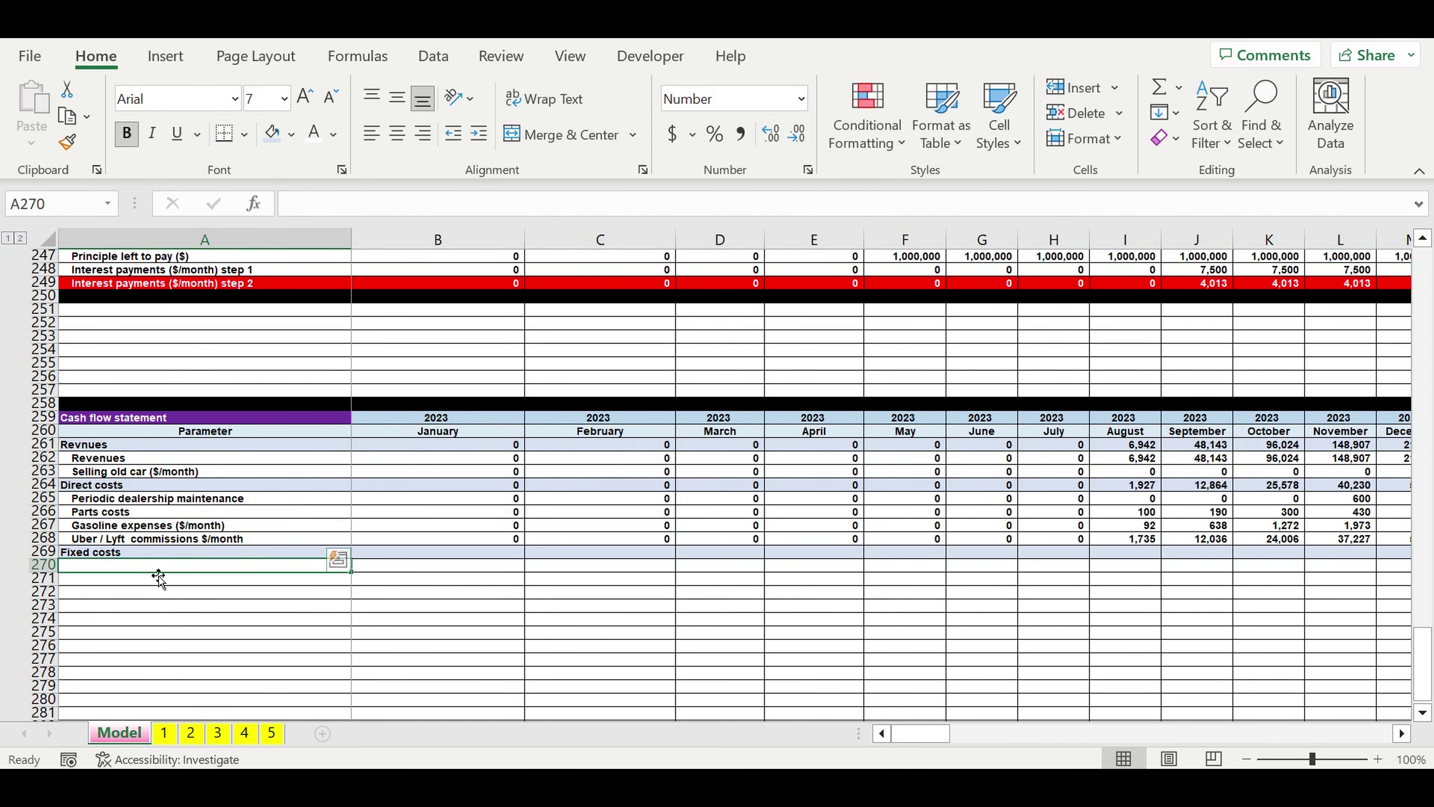
Step: Link the label in A270 to the Fixed costs label in A101
type("=")
scroll(379, 536, "up", 15)
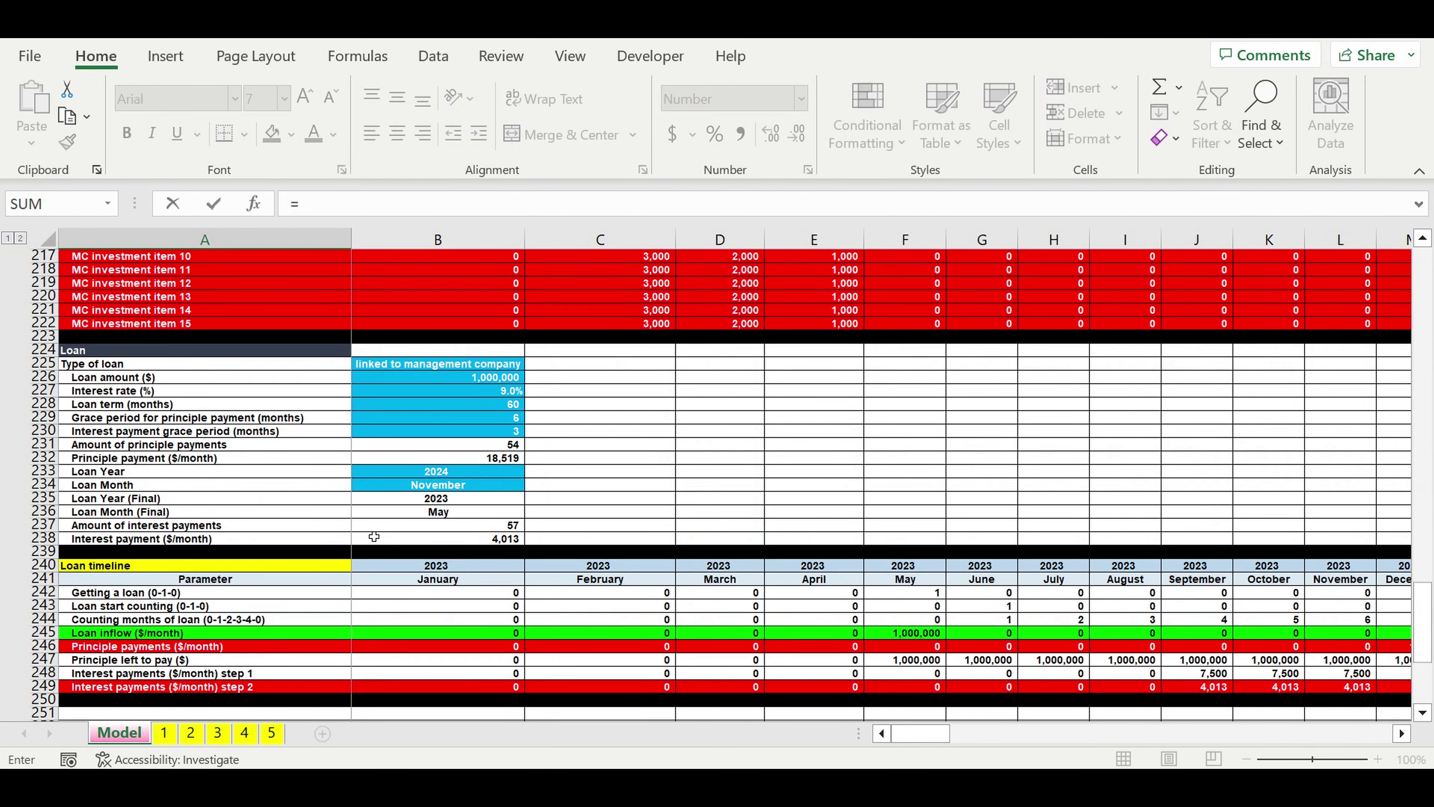
scroll(379, 536, "up", 20)
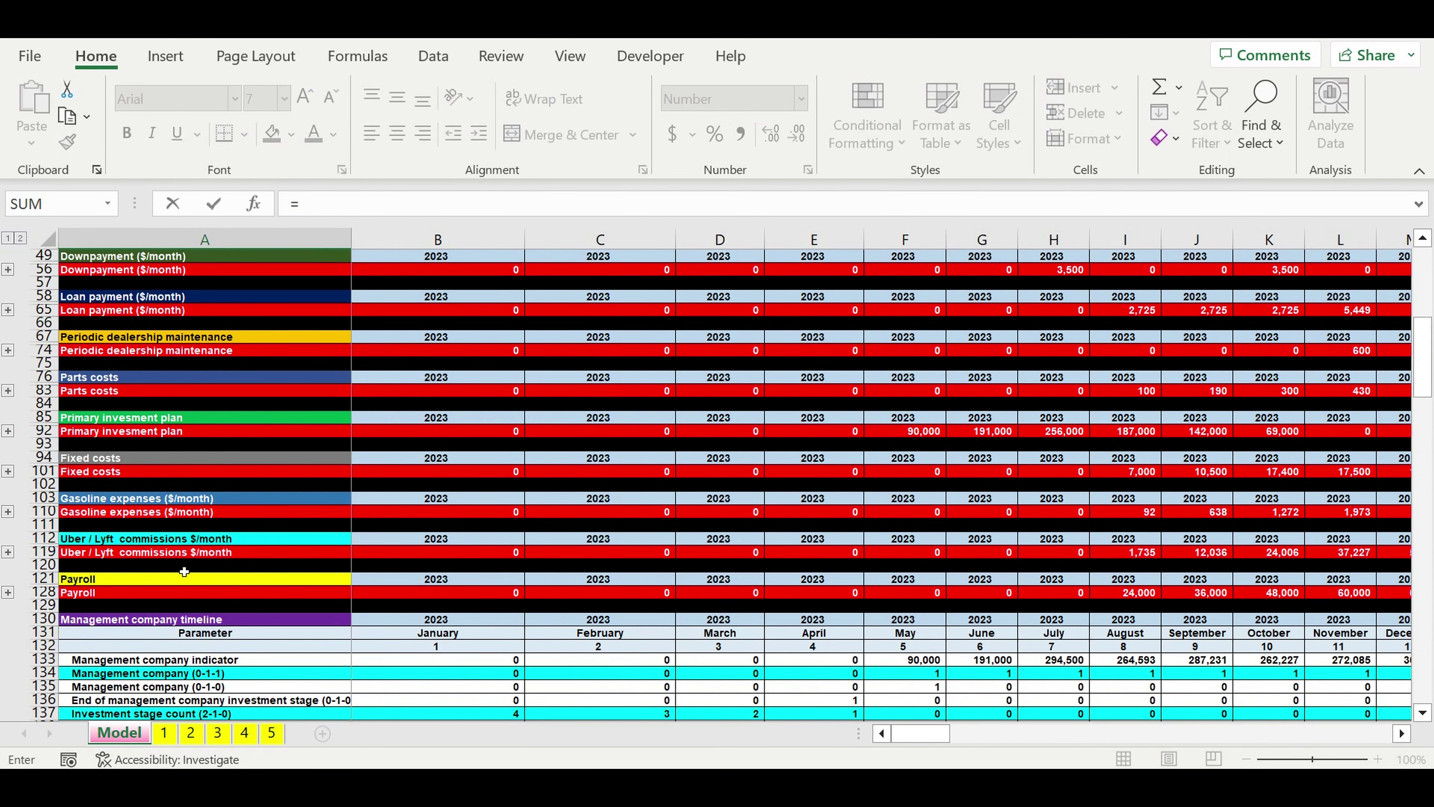
left_click(96, 478)
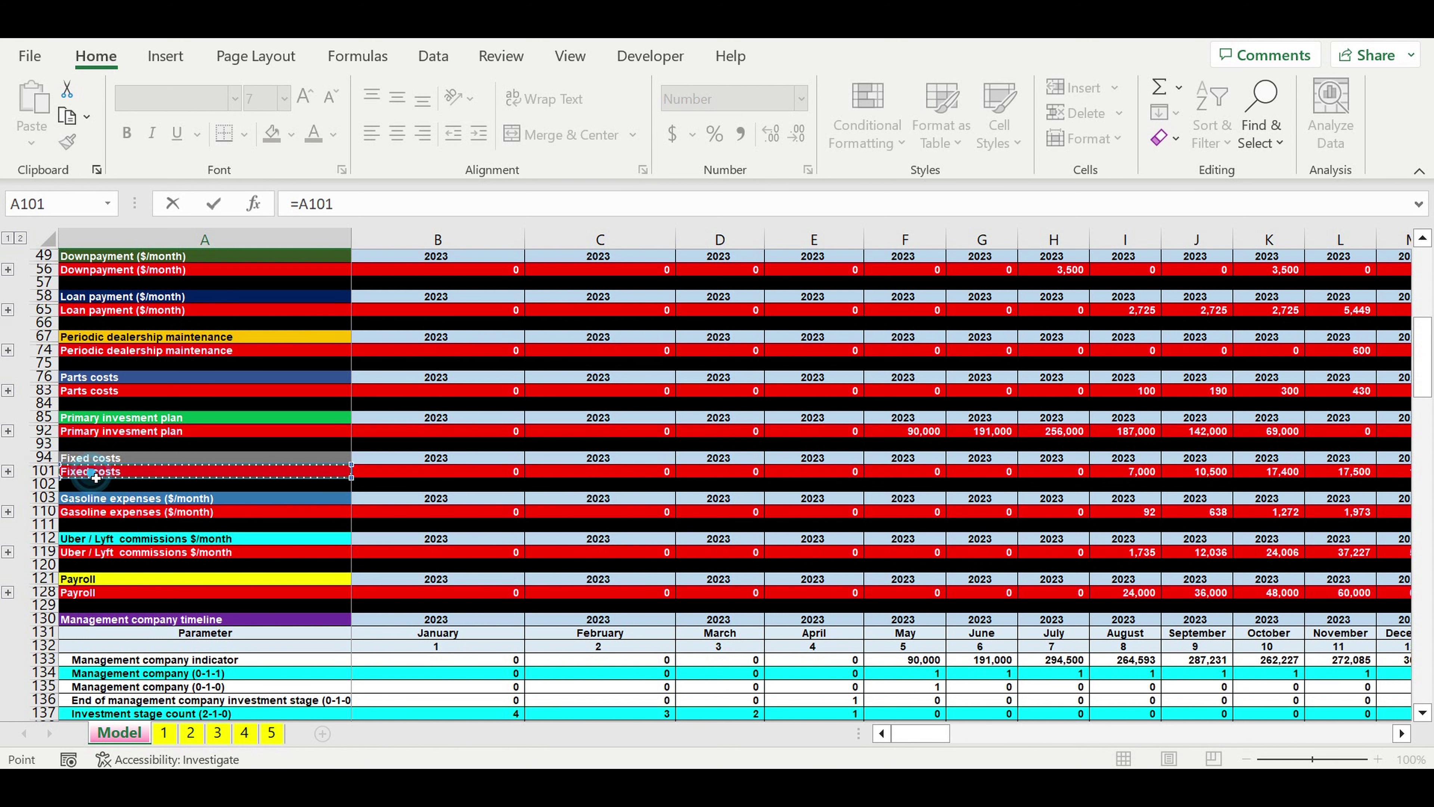
key("BackSpace")
key("BackSpace")
key("BackSpace")
key("BackSpace")
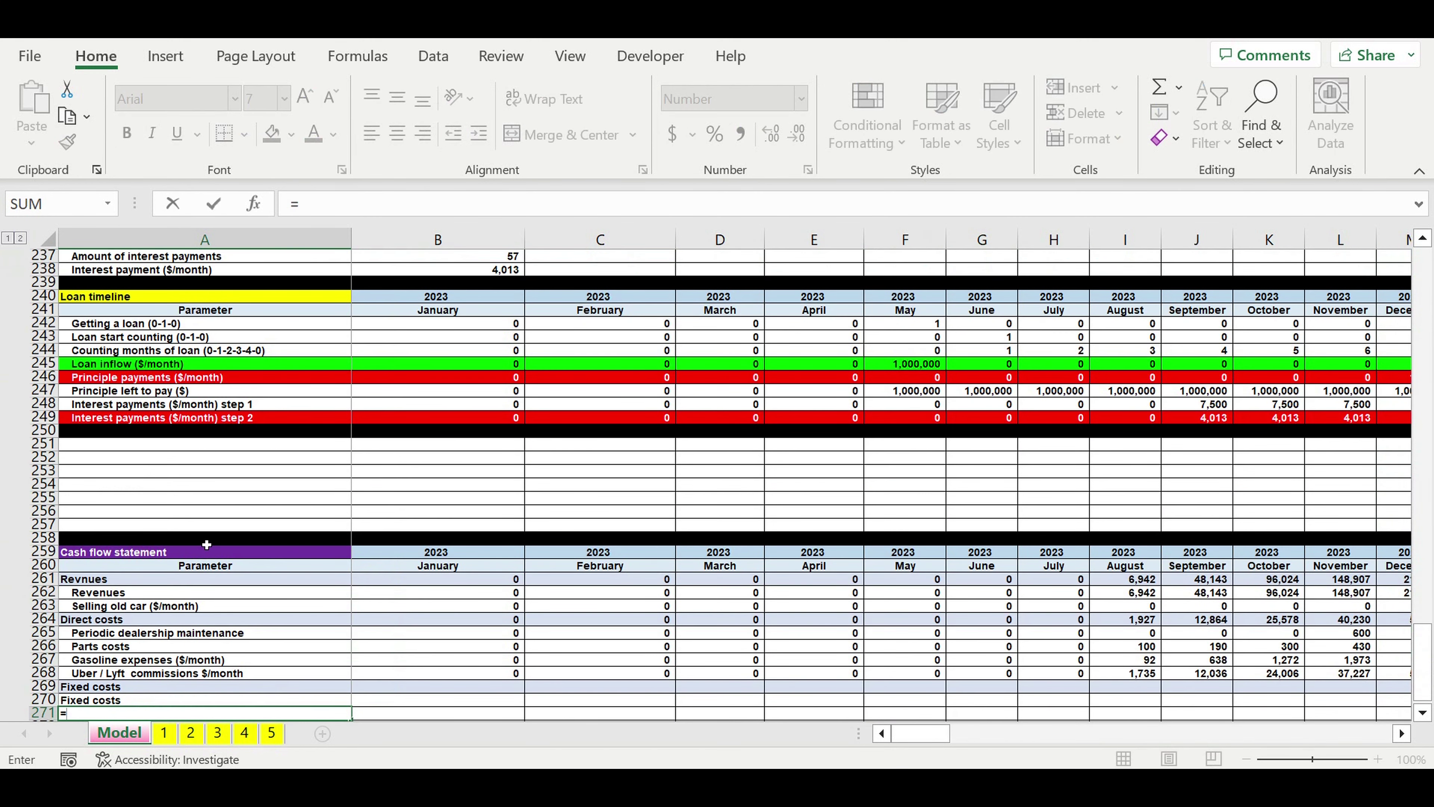
Step: Link A271 to the Management company Fixed cost item 1 label in A195, fill down through item 10 in A280, and clear the excess cells
scroll(207, 542, "up", 18)
left_click(204, 419)
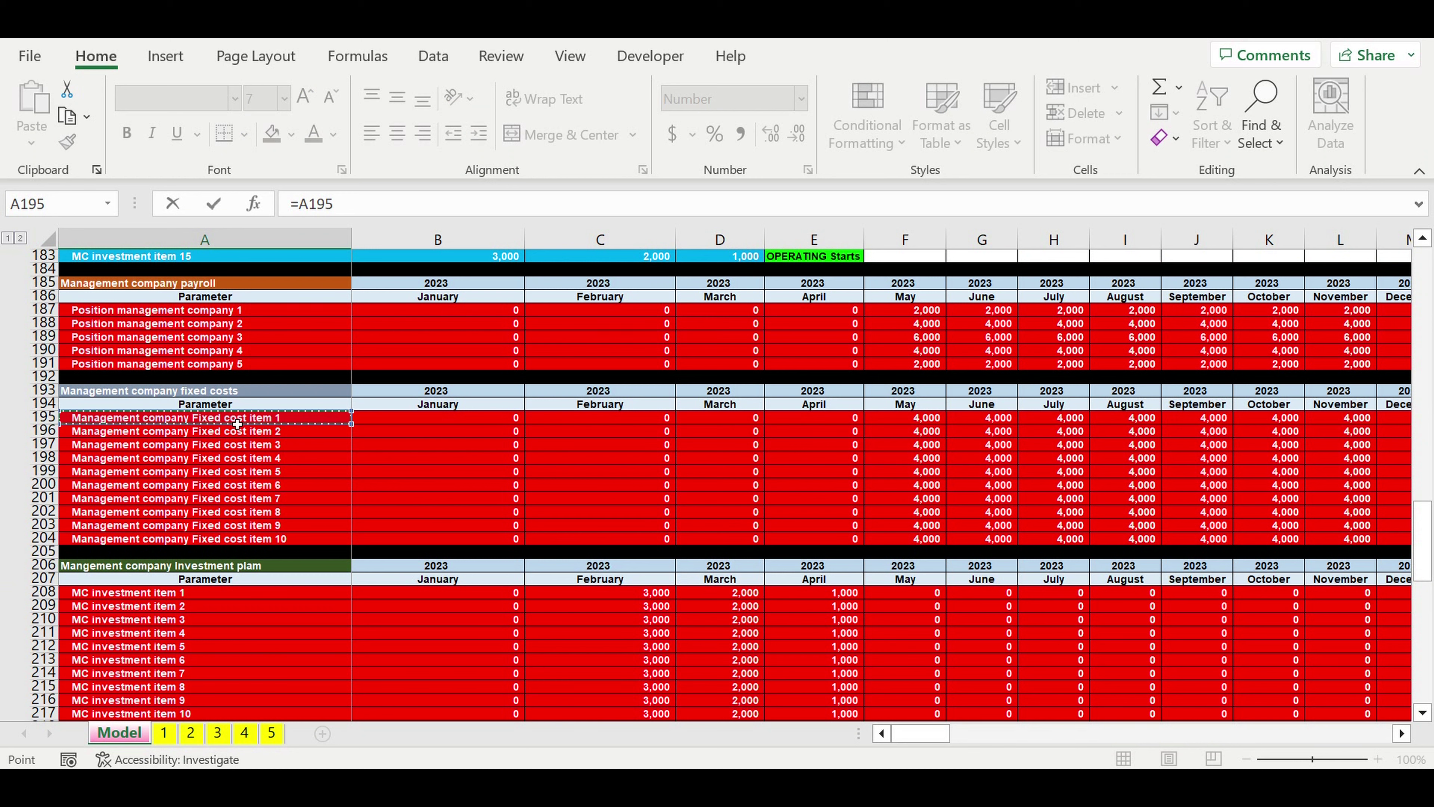
key("Return")
scroll(355, 543, "down", 8)
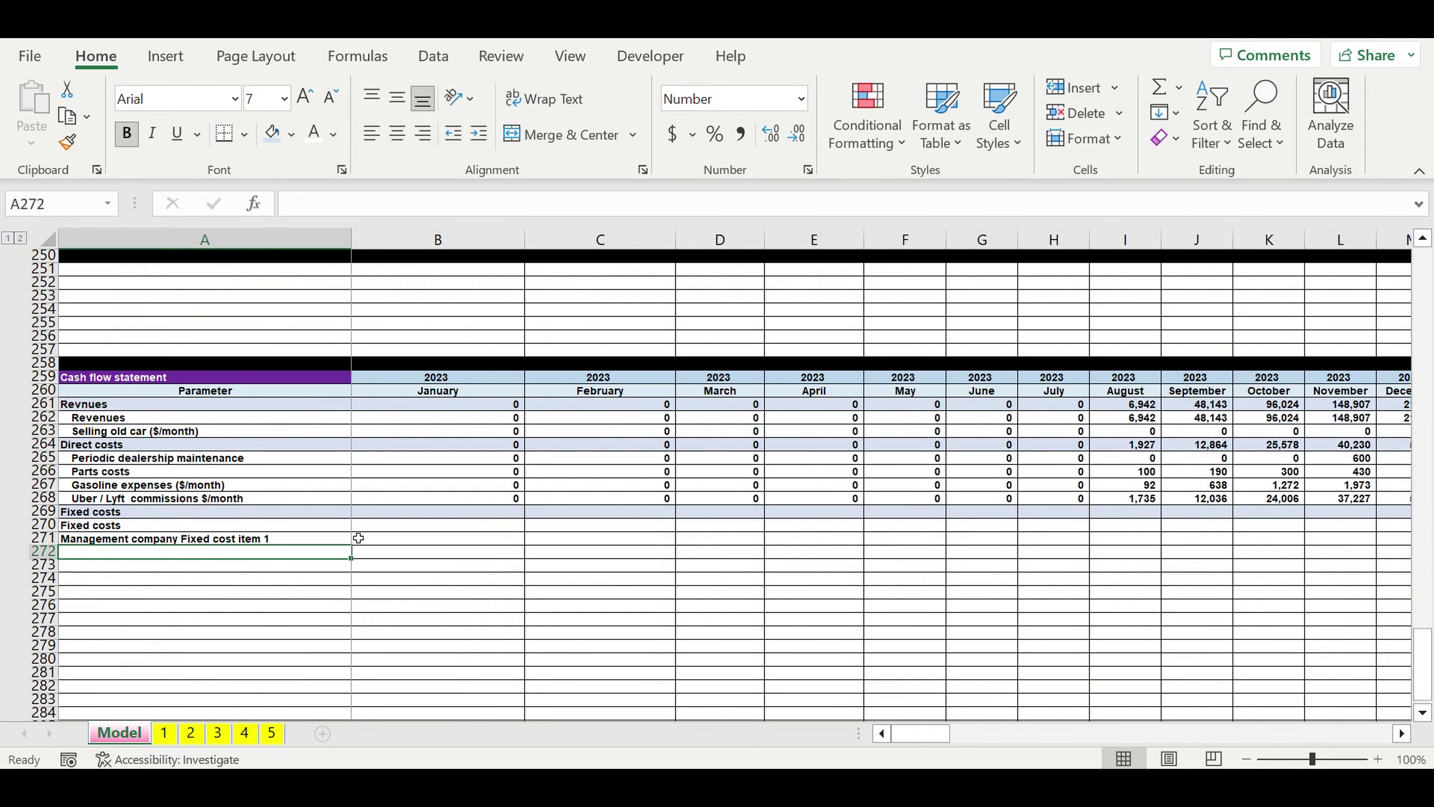
scroll(357, 538, "down", 1)
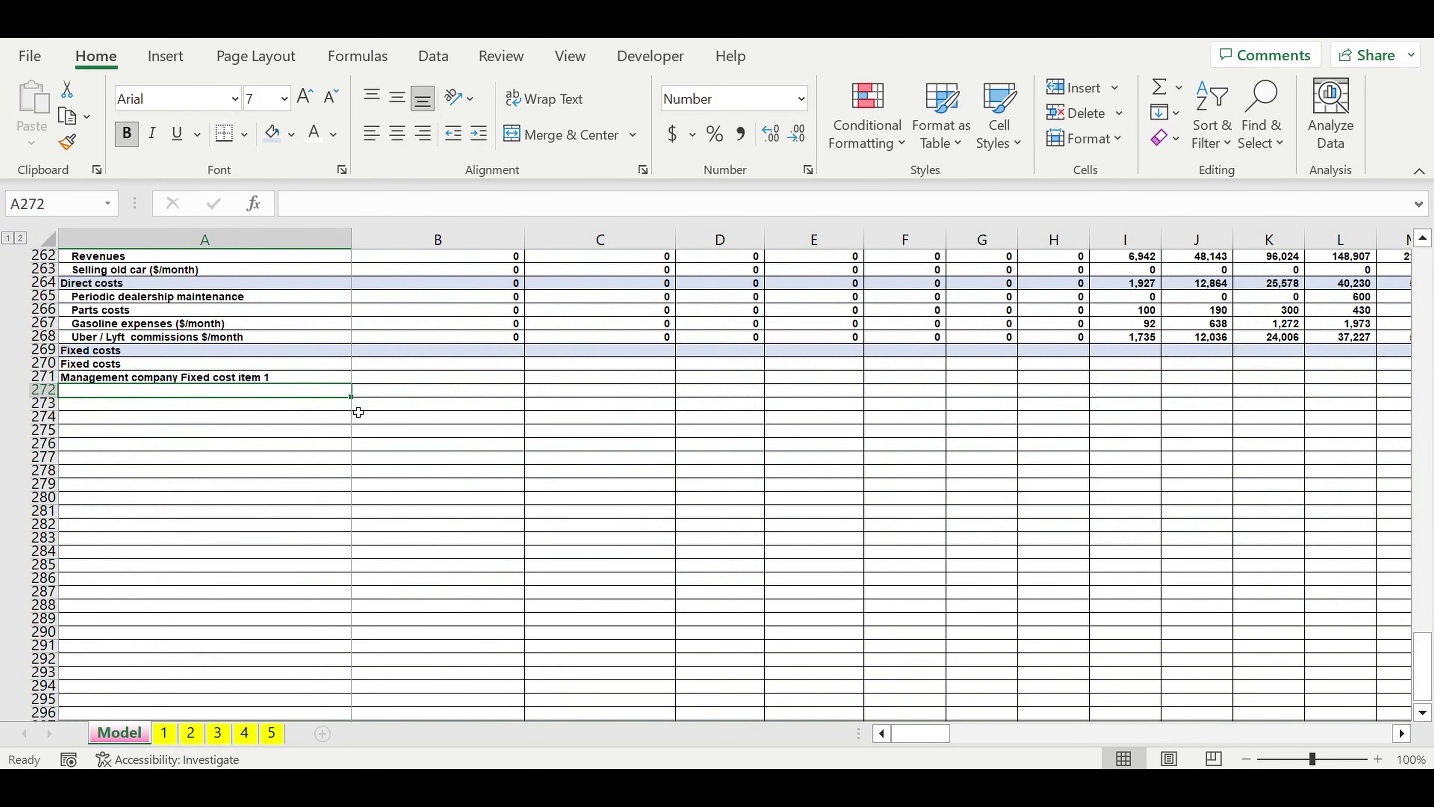
left_click(332, 378)
left_click_drag(356, 391, 296, 527)
key("Delete")
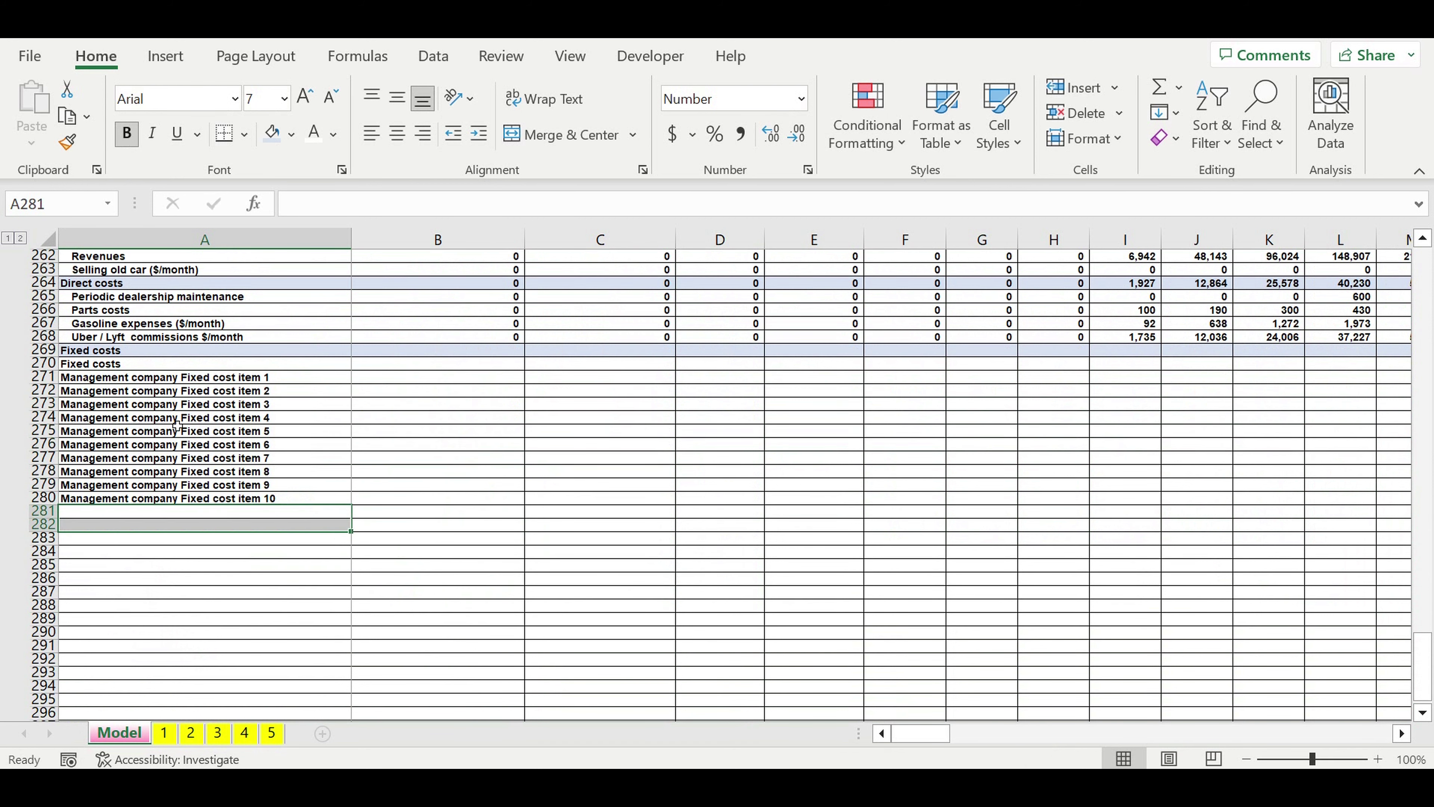
Step: Fill the label formulas in A270:A280 across into B270:B280 to bring in the January 2023 fixed cost values
left_click(179, 419)
left_click_drag(139, 365, 155, 501)
left_click_drag(358, 509, 473, 406)
Step: Total the January 2023 fixed costs in B269 with =SUM(B270:B280) and indent the fixed cost labels in A270:A280
left_click(501, 352)
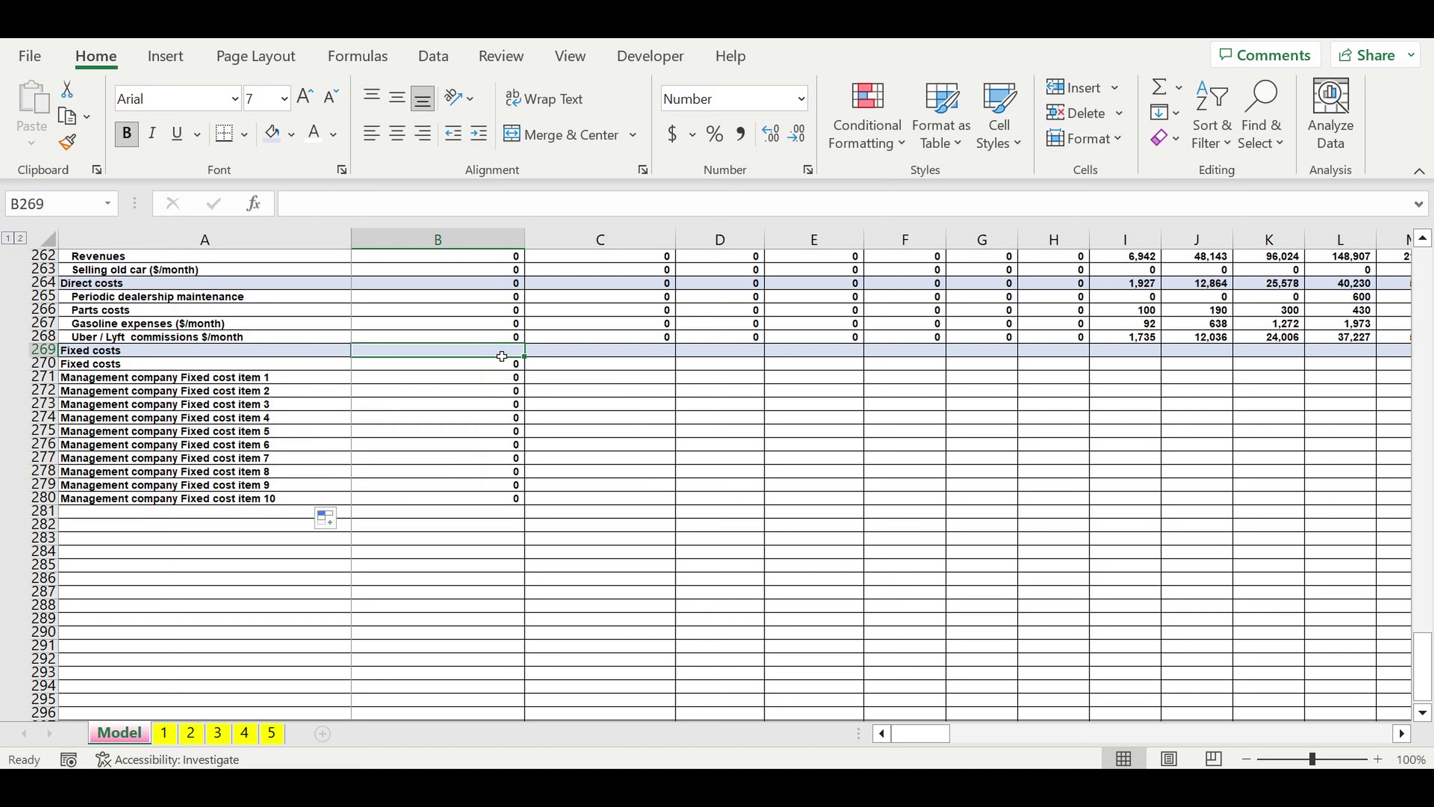
left_click(1163, 86)
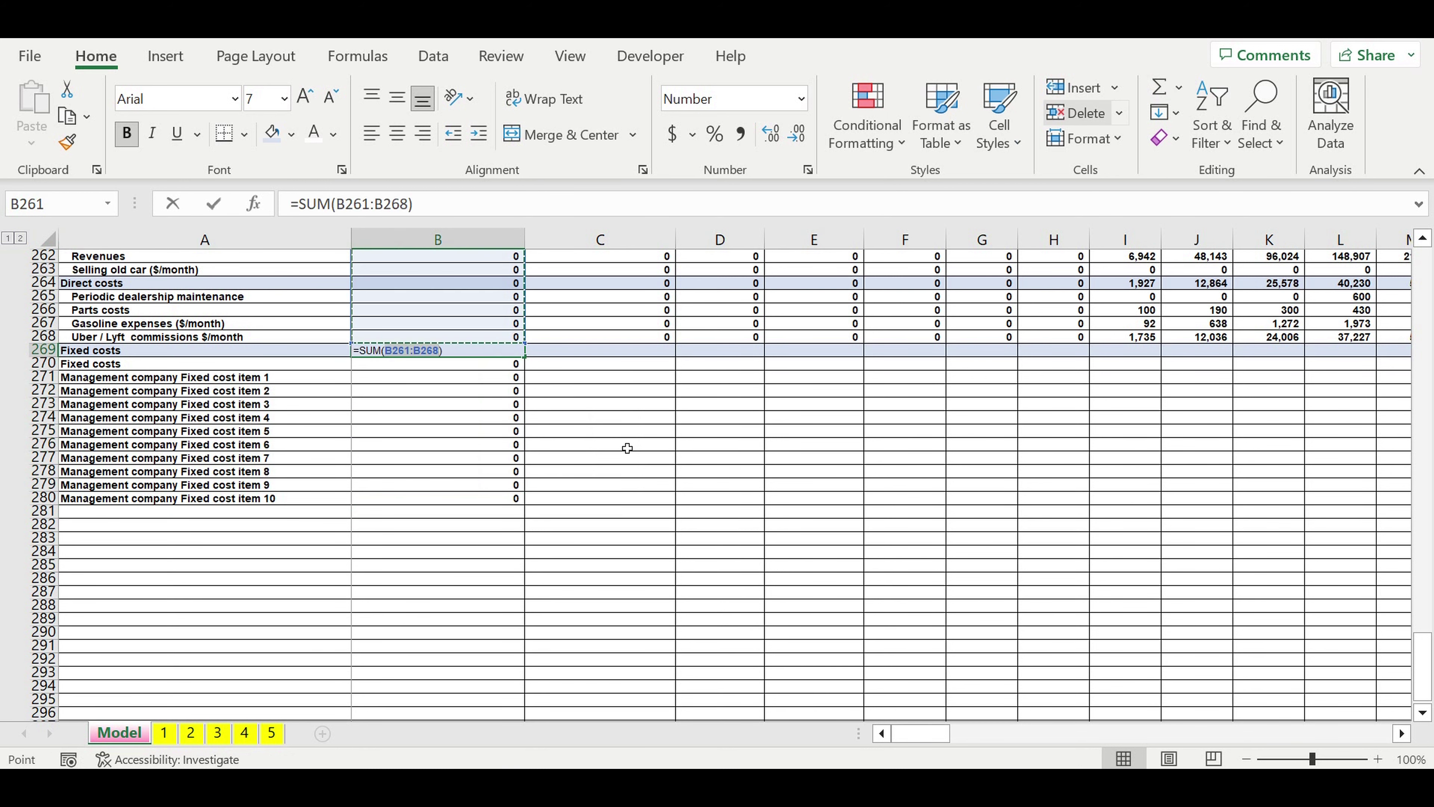
left_click_drag(490, 498, 488, 373)
key("Return")
left_click_drag(174, 368, 172, 500)
left_click(475, 137)
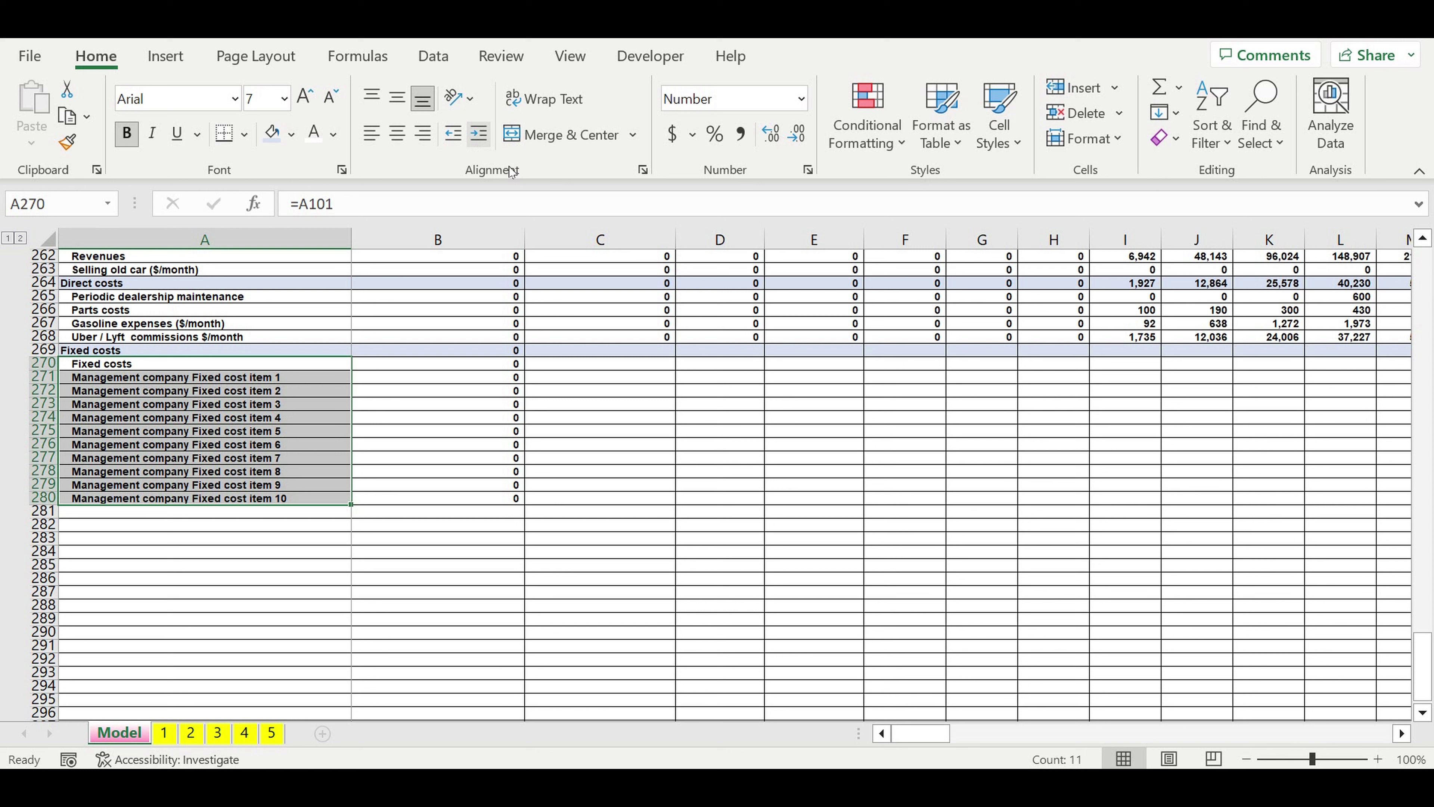
Step: Fill the B269:B280 formulas across the timeline to column DQ and return to the first months
left_click(494, 352)
left_click_drag(488, 354, 1300, 406)
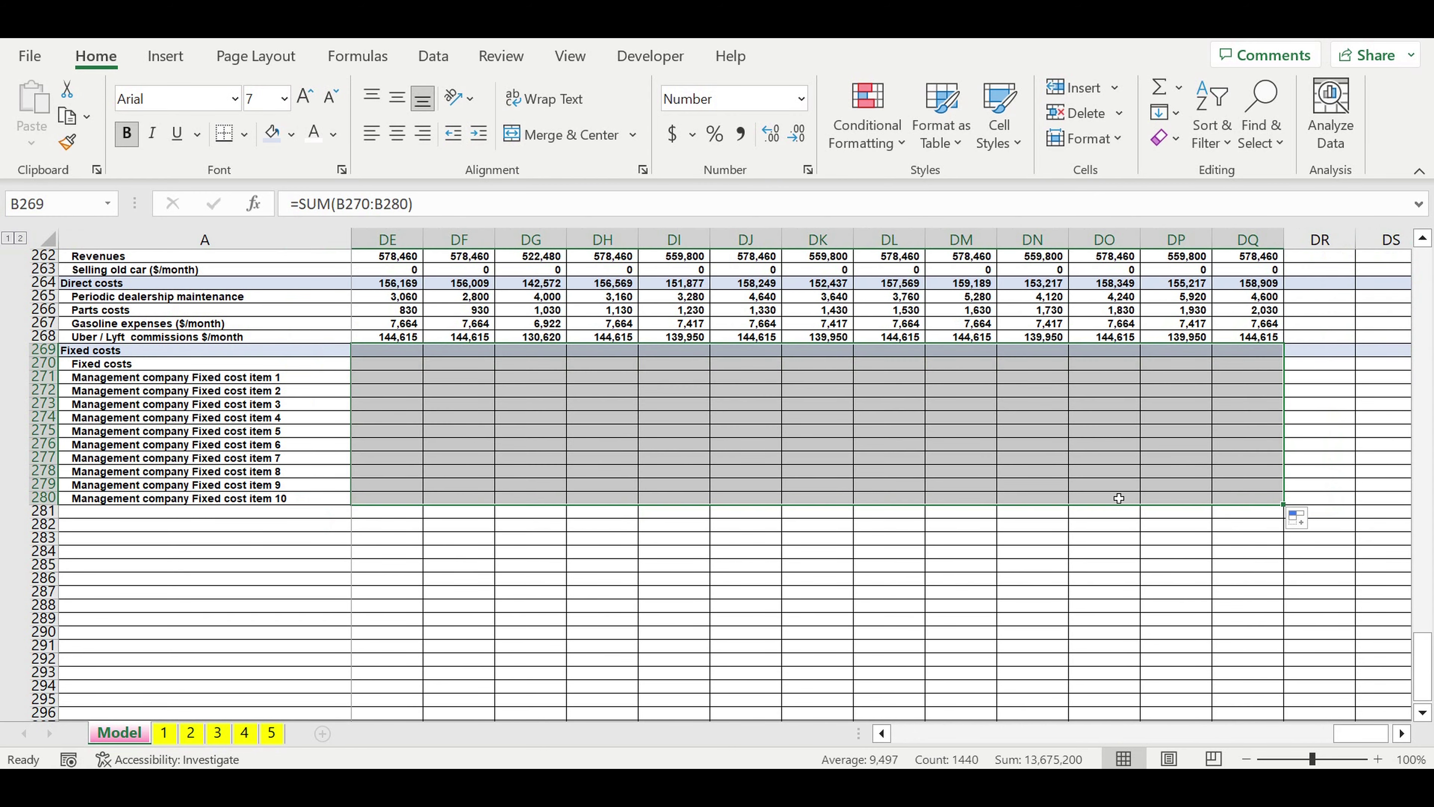
left_click(1065, 540)
left_click_drag(1361, 734, 445, 760)
left_click(137, 577)
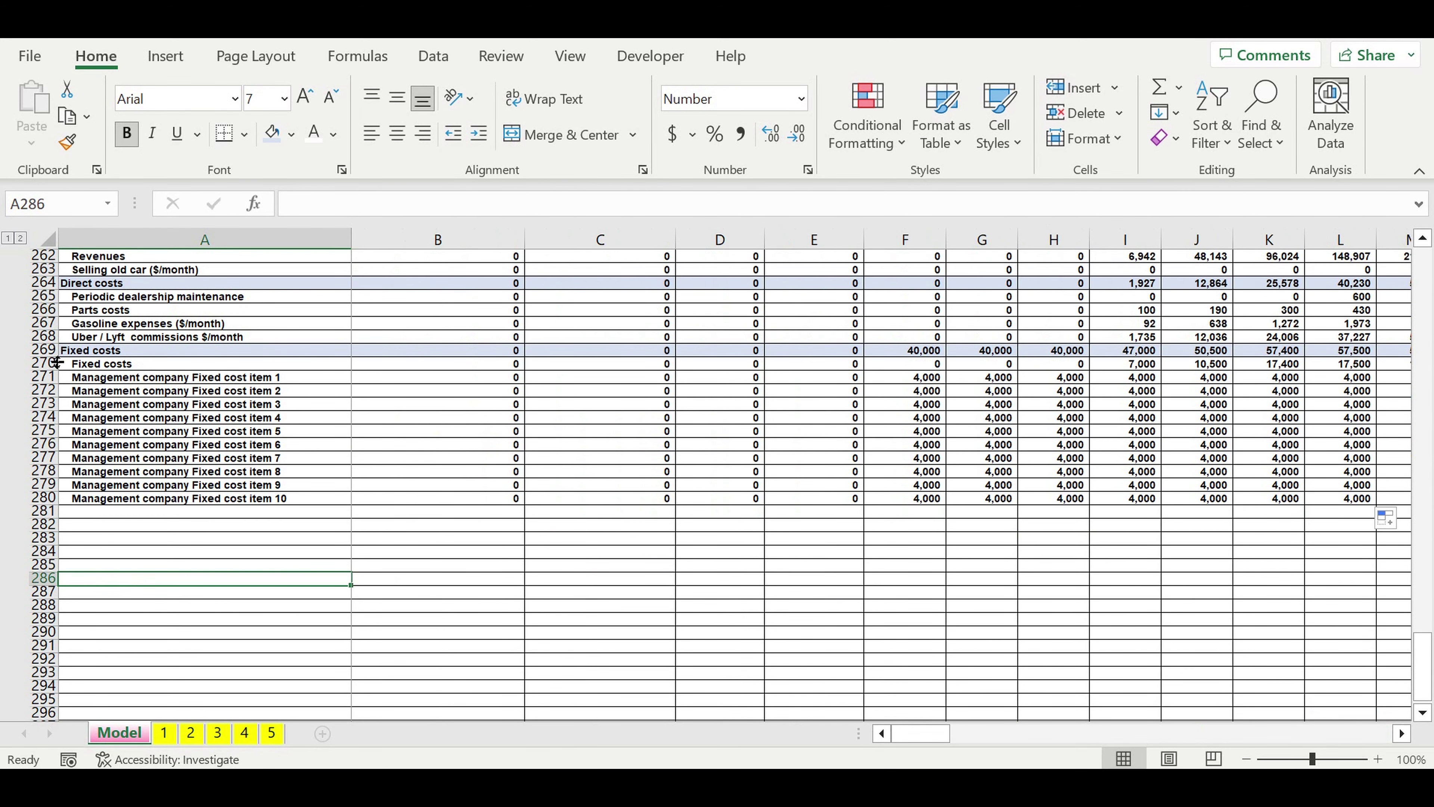
Step: Copy the Fixed costs heading row 269 to row 281 and rename its heading in A281 as "Payroll"
left_click(44, 351)
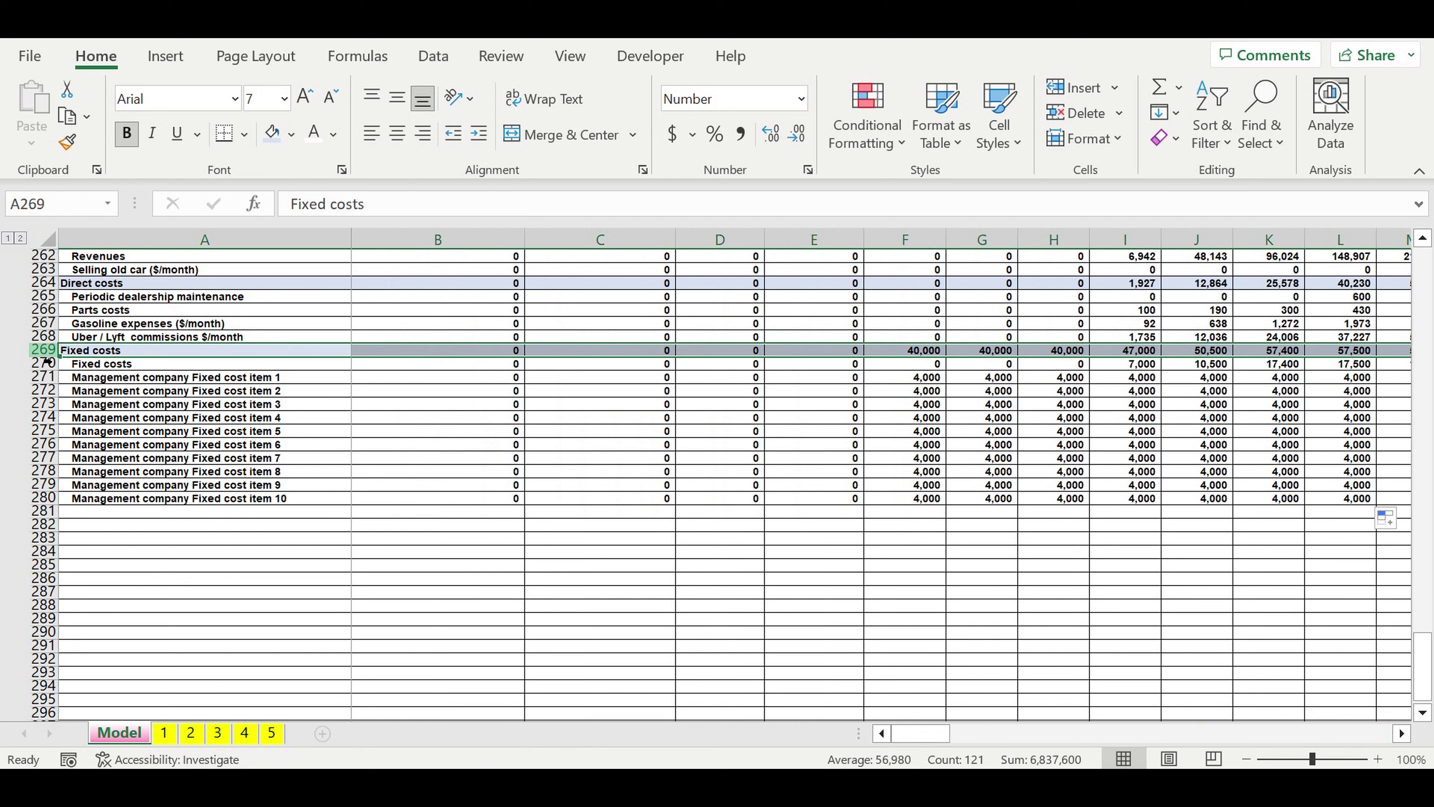
key("ctrl+c")
left_click(94, 517)
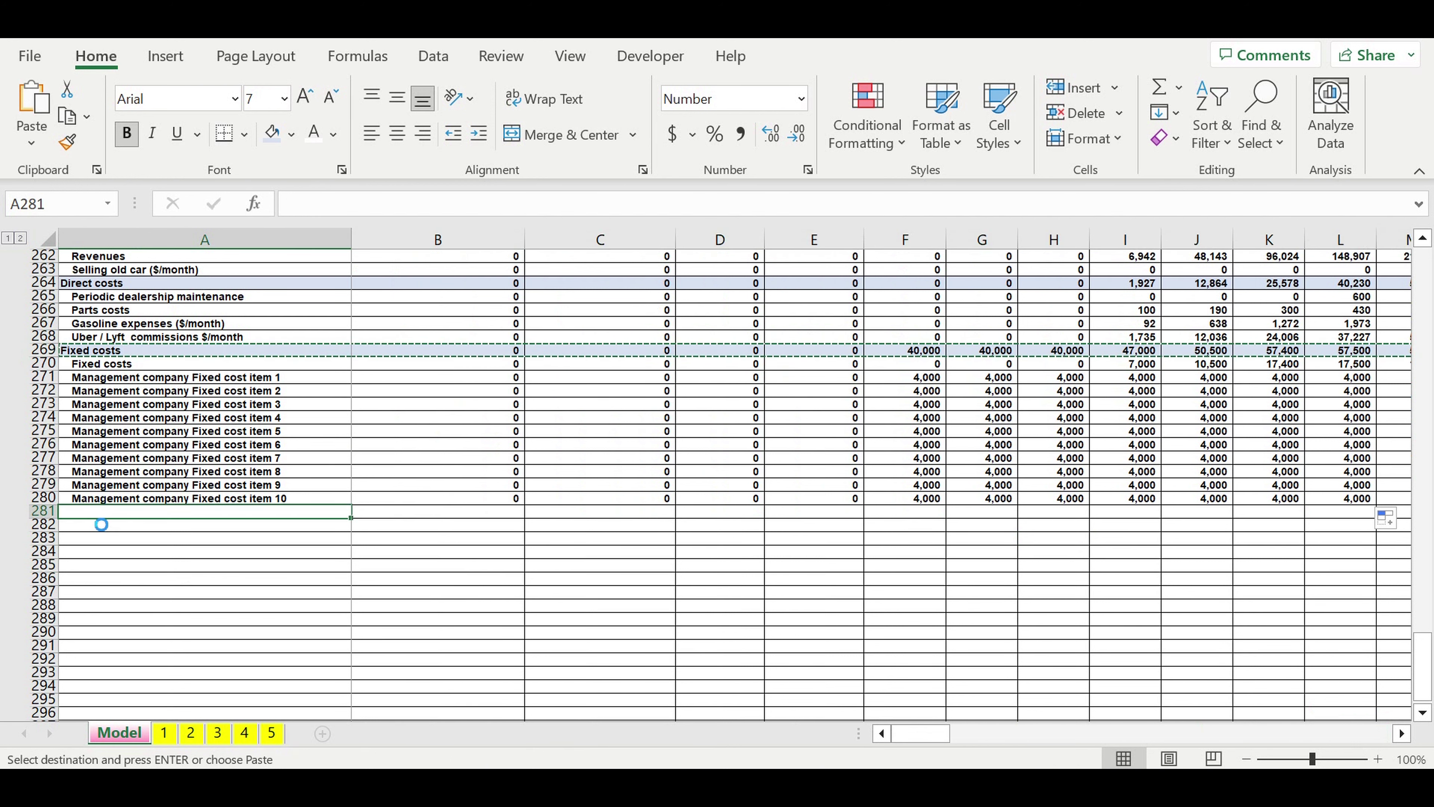
key("ctrl+v")
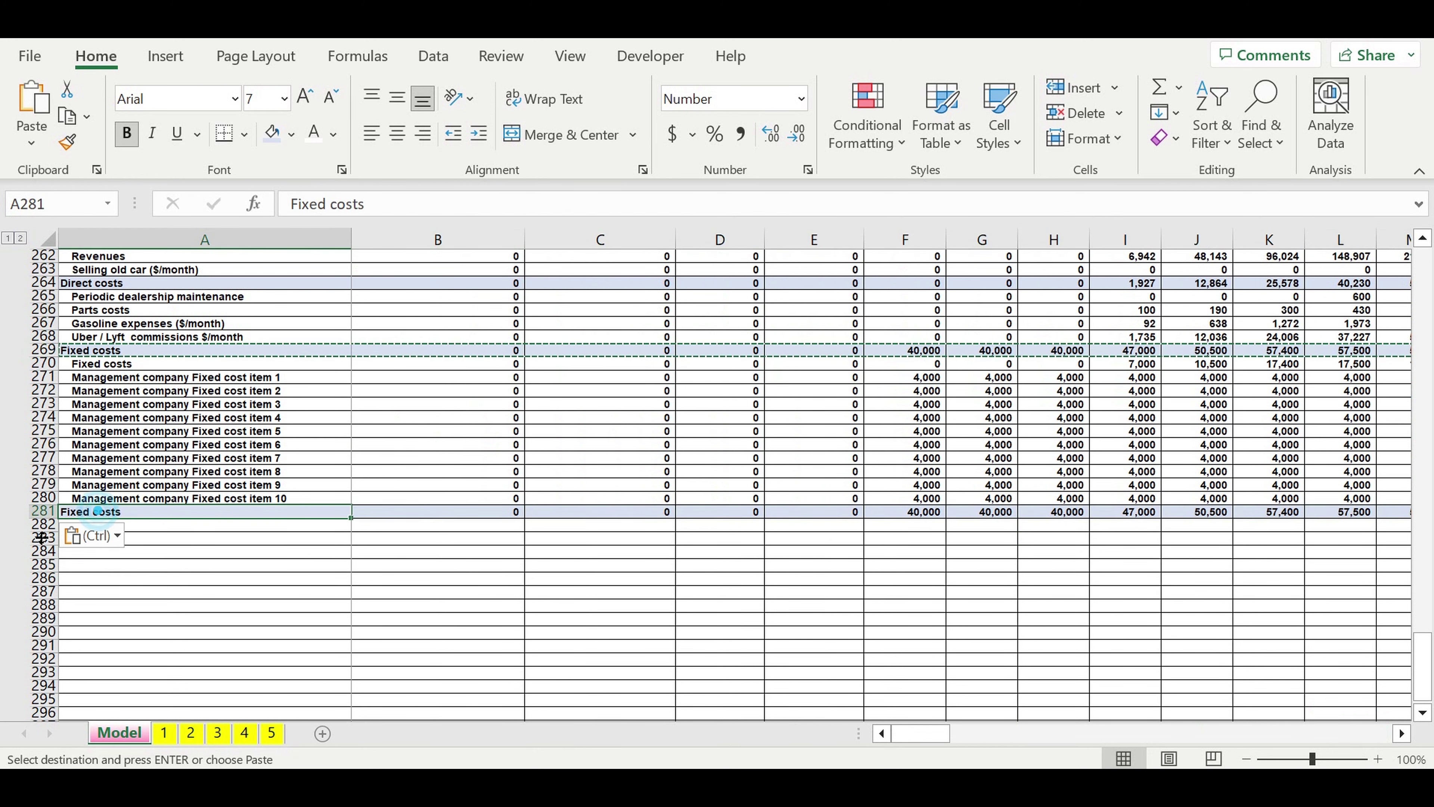
type("Payroll")
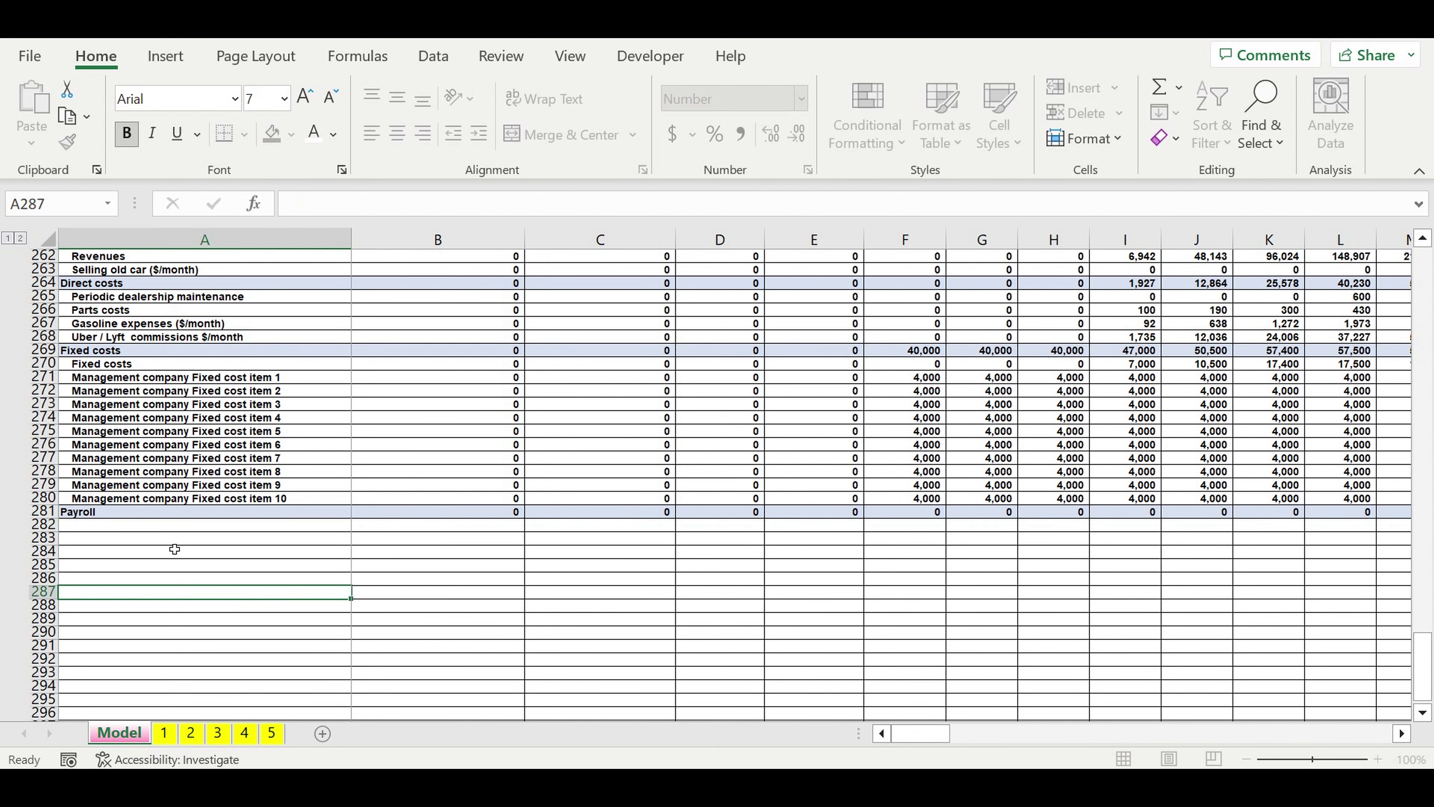
key("Return")
Step: Try to link A282 to the January 2023 Payroll value in B128
type("=")
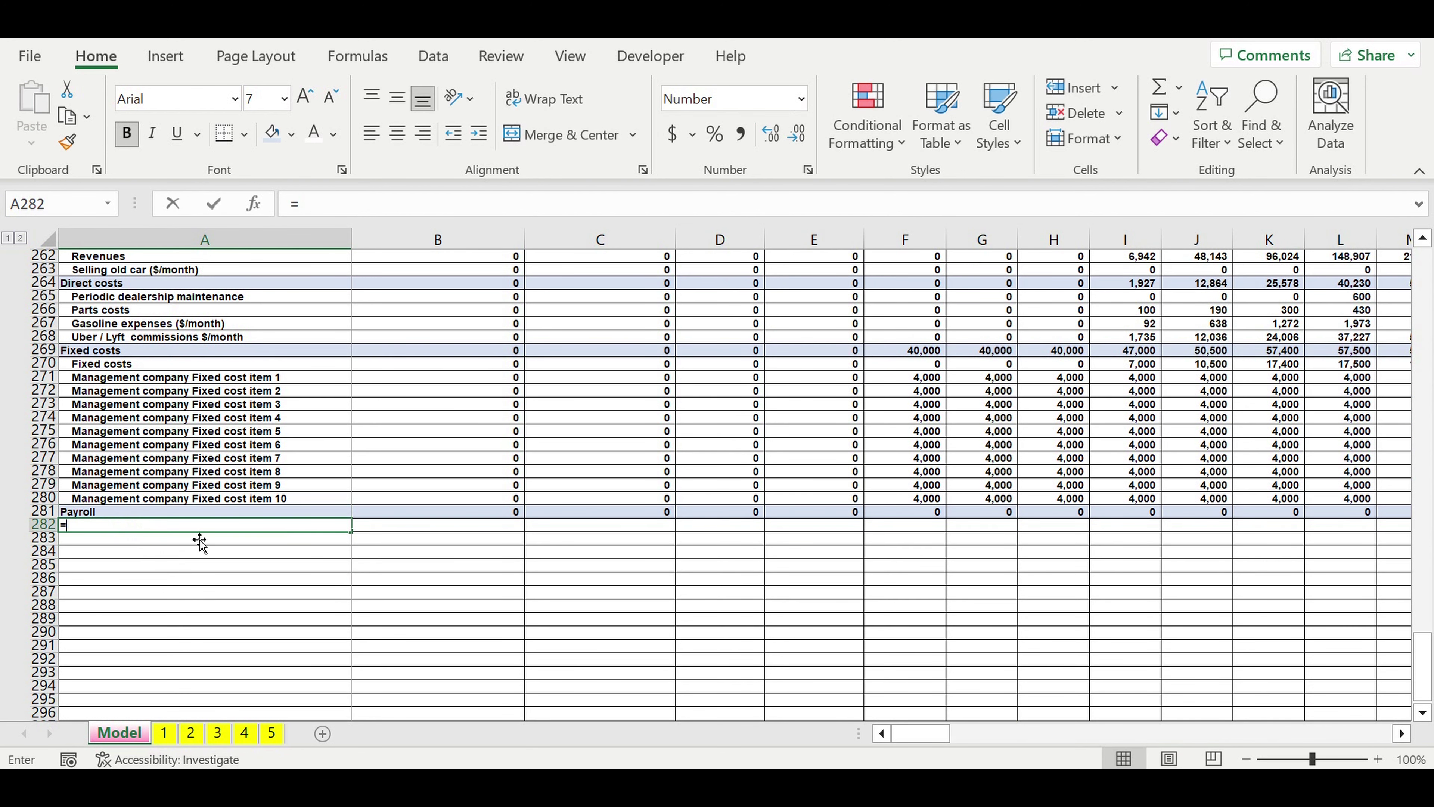
scroll(199, 543, "up", 14)
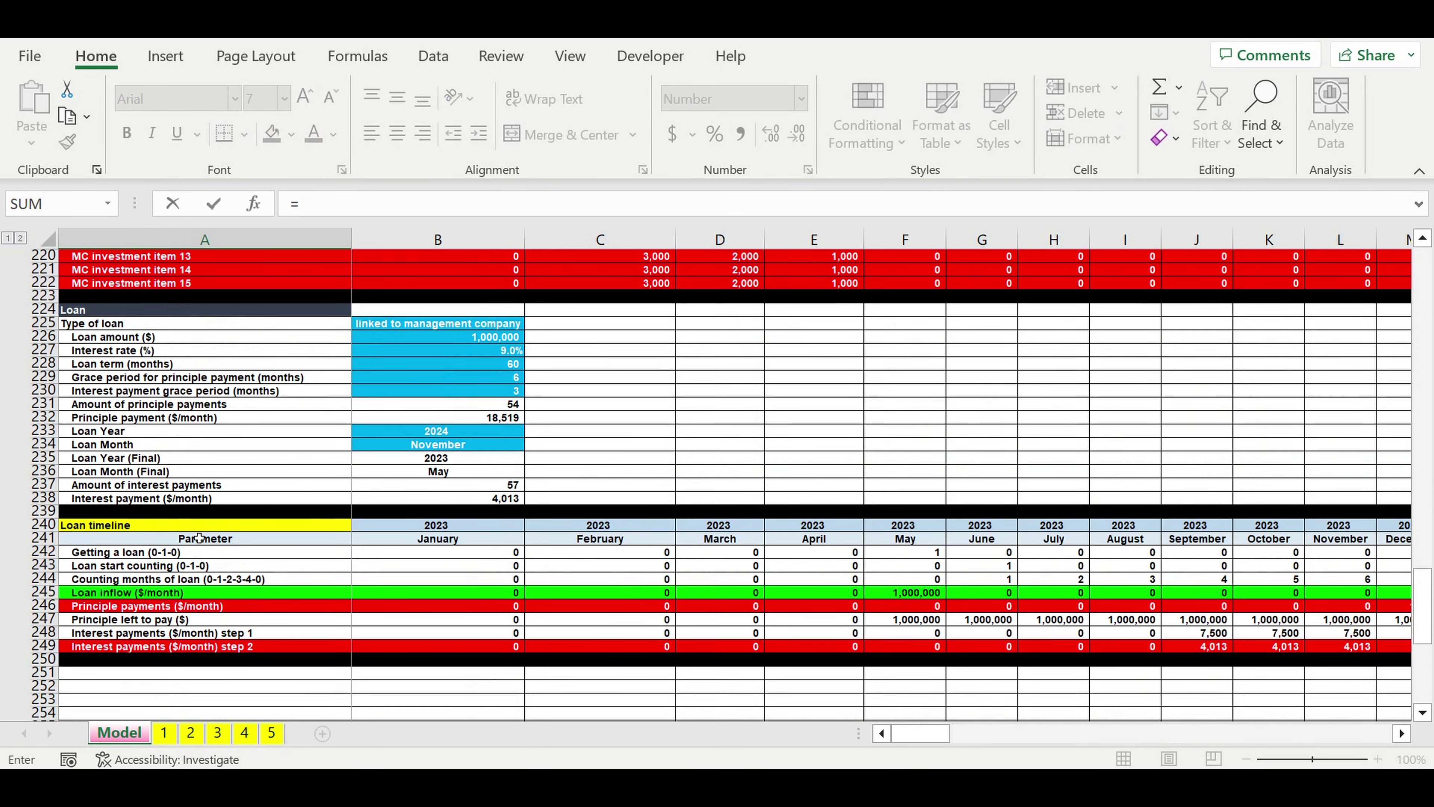
scroll(199, 538, "up", 18)
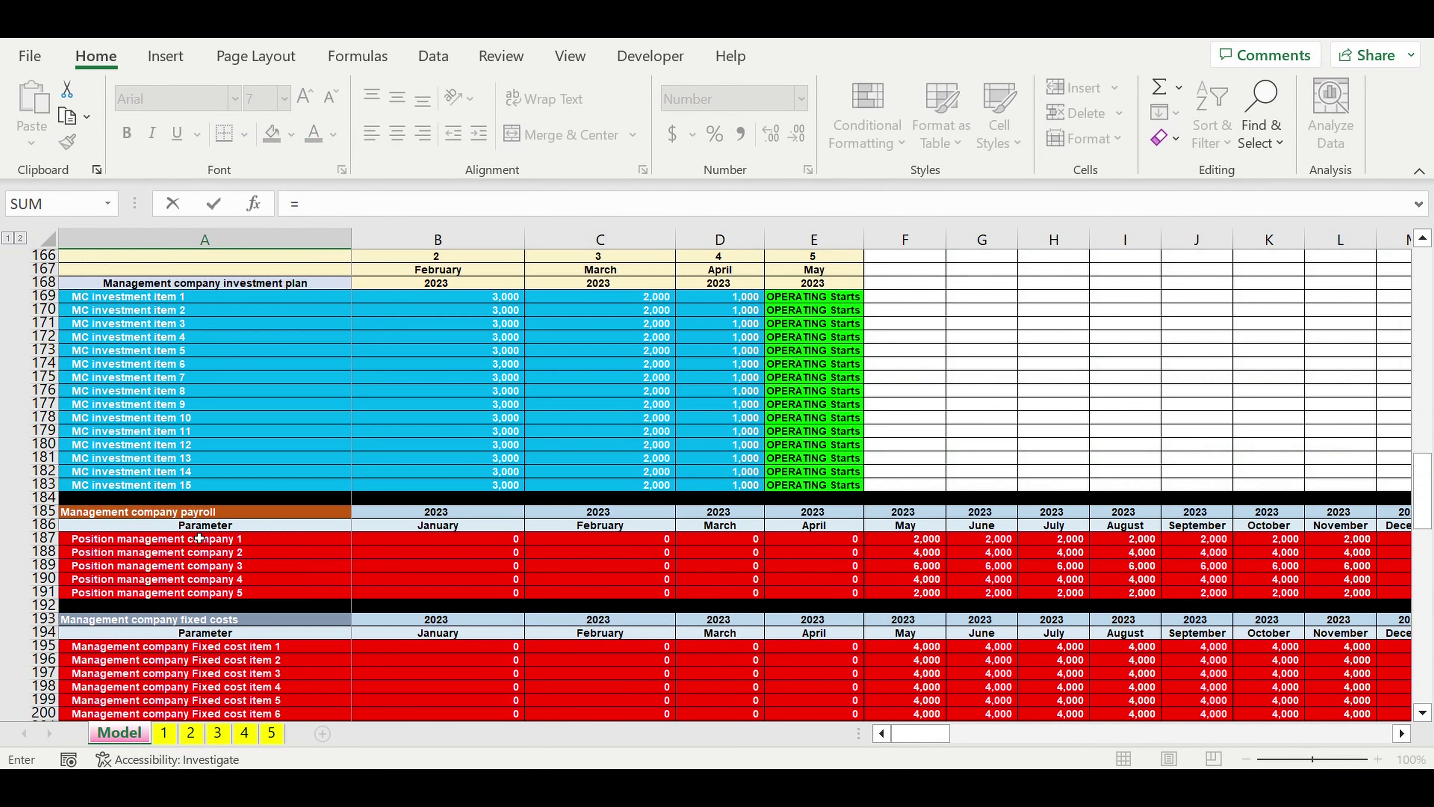
scroll(199, 538, "up", 13)
scroll(199, 535, "up", 7)
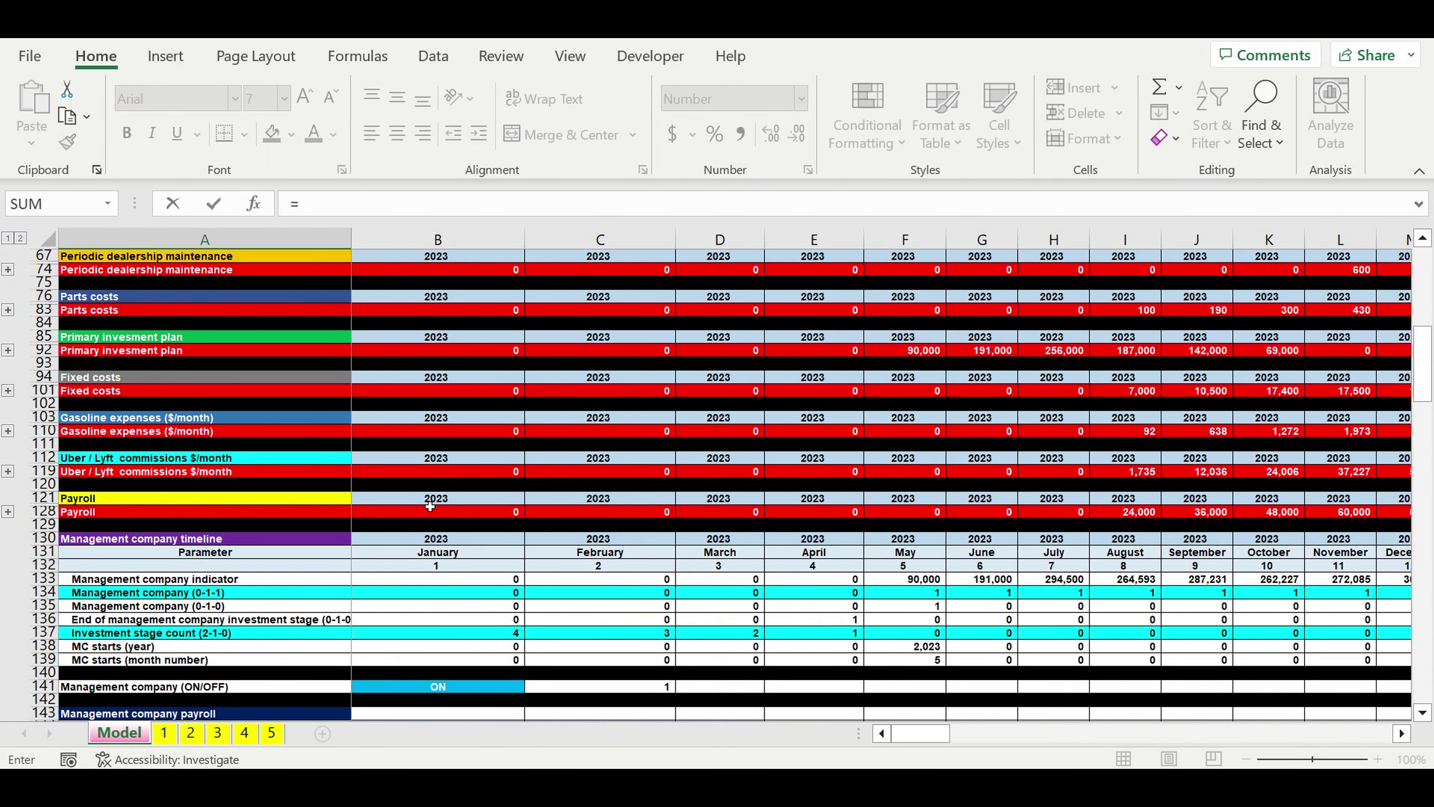
left_click(415, 517)
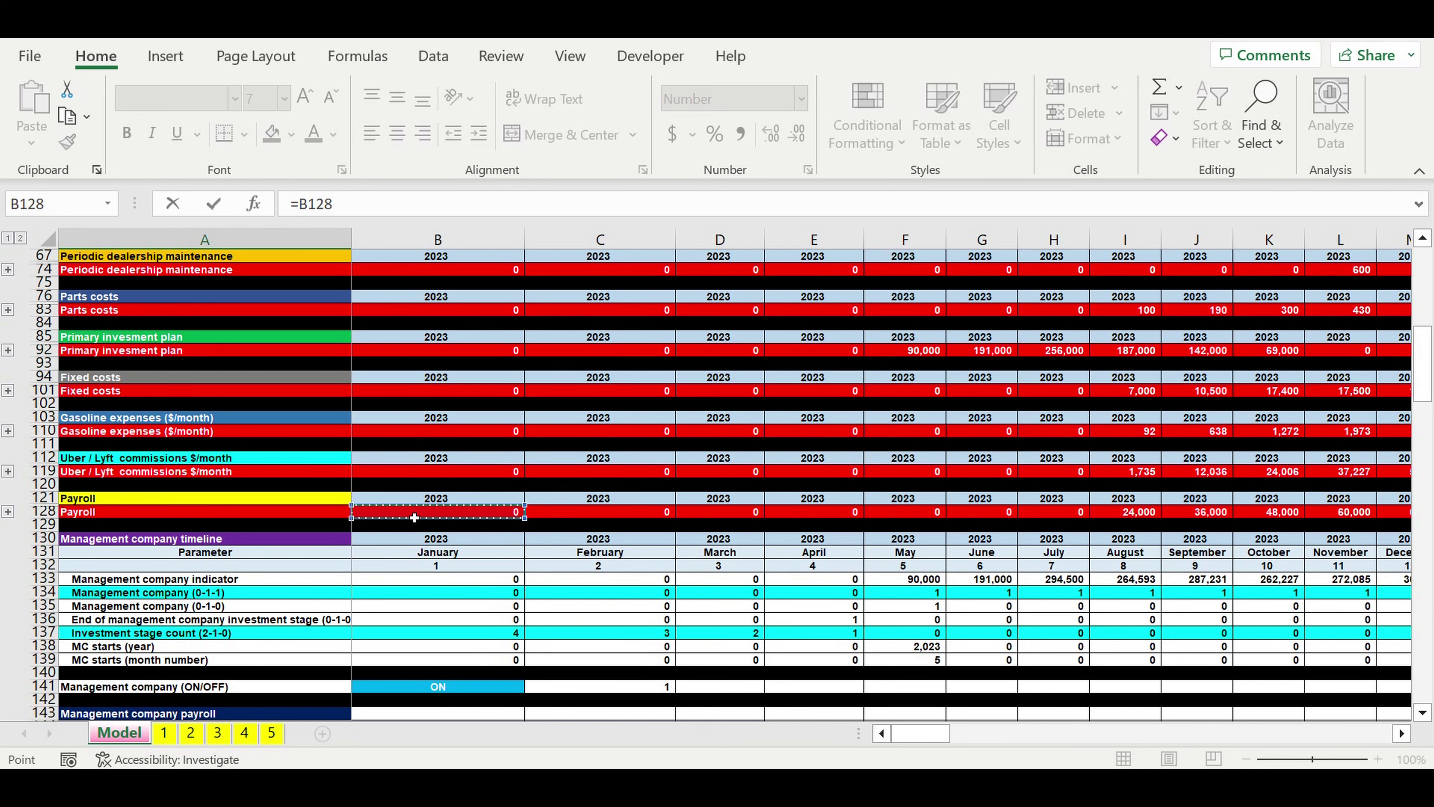
key("Return")
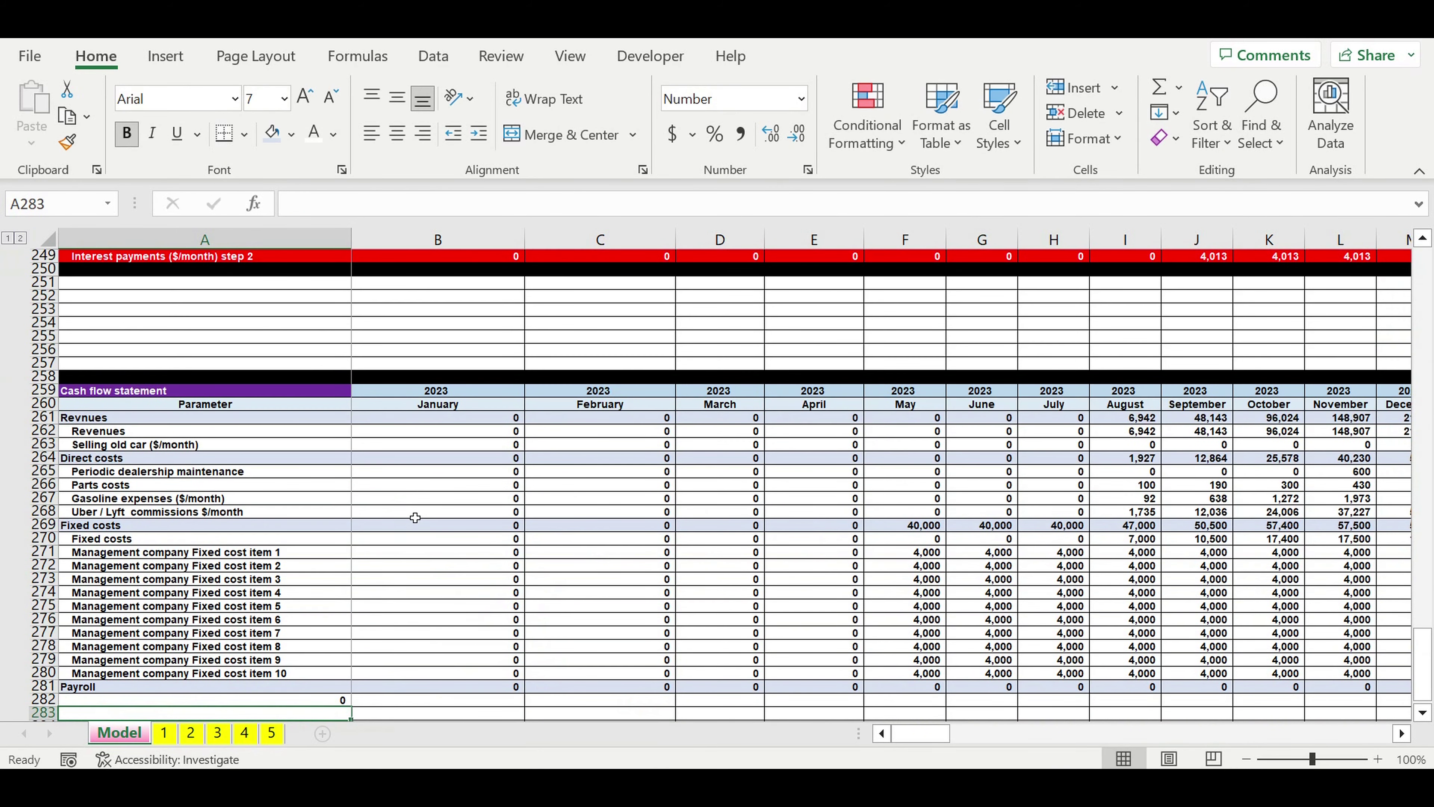
type("=")
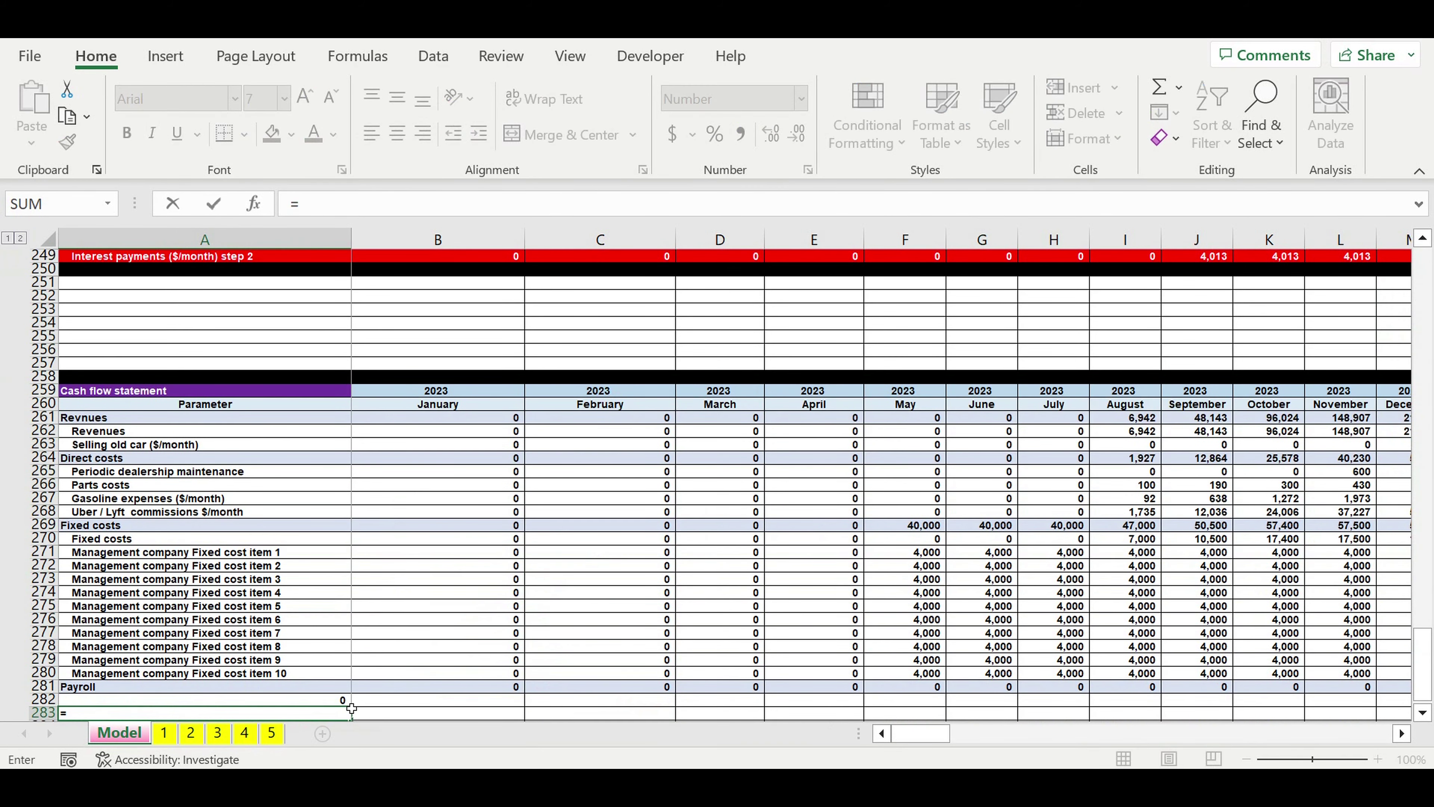
left_click(336, 705)
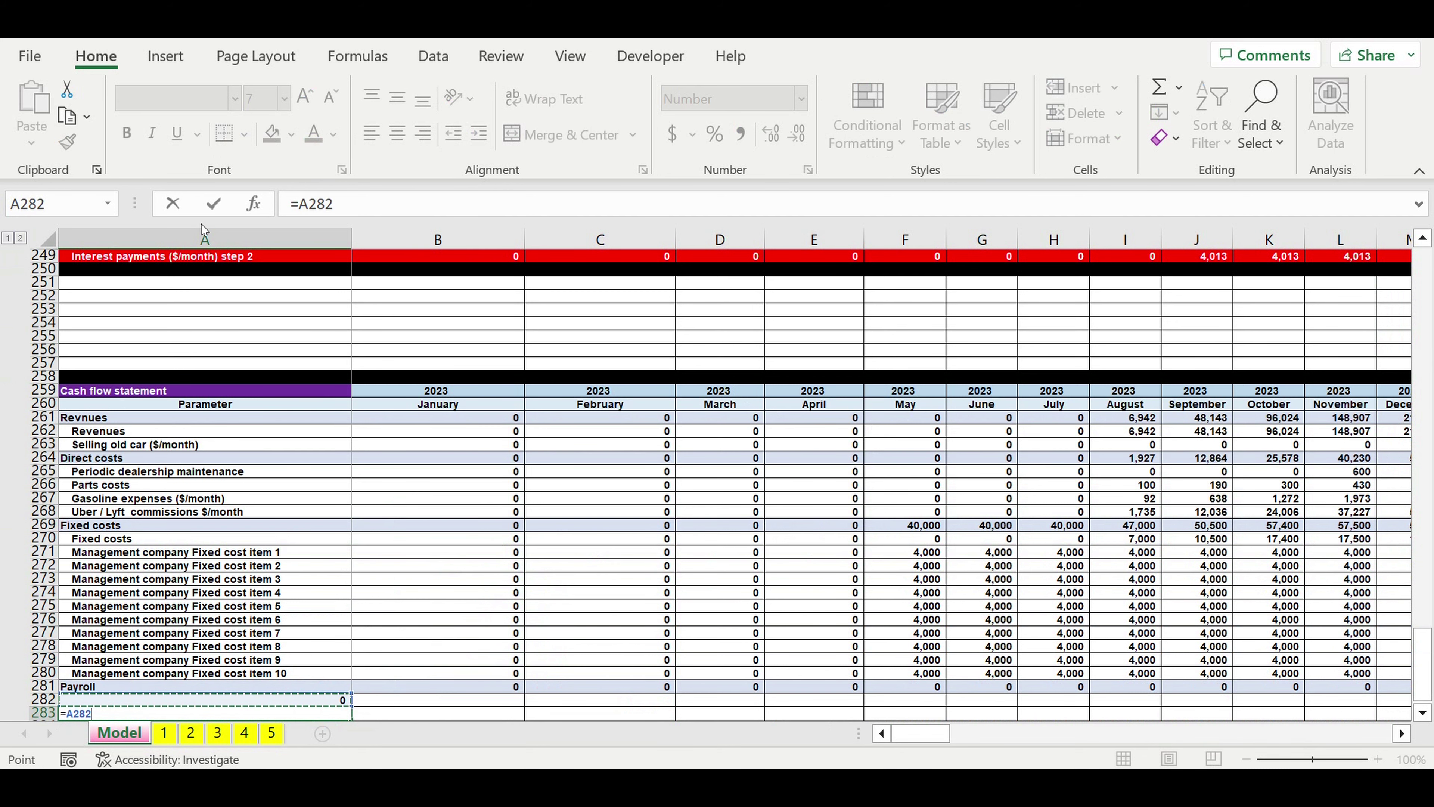
key("Return")
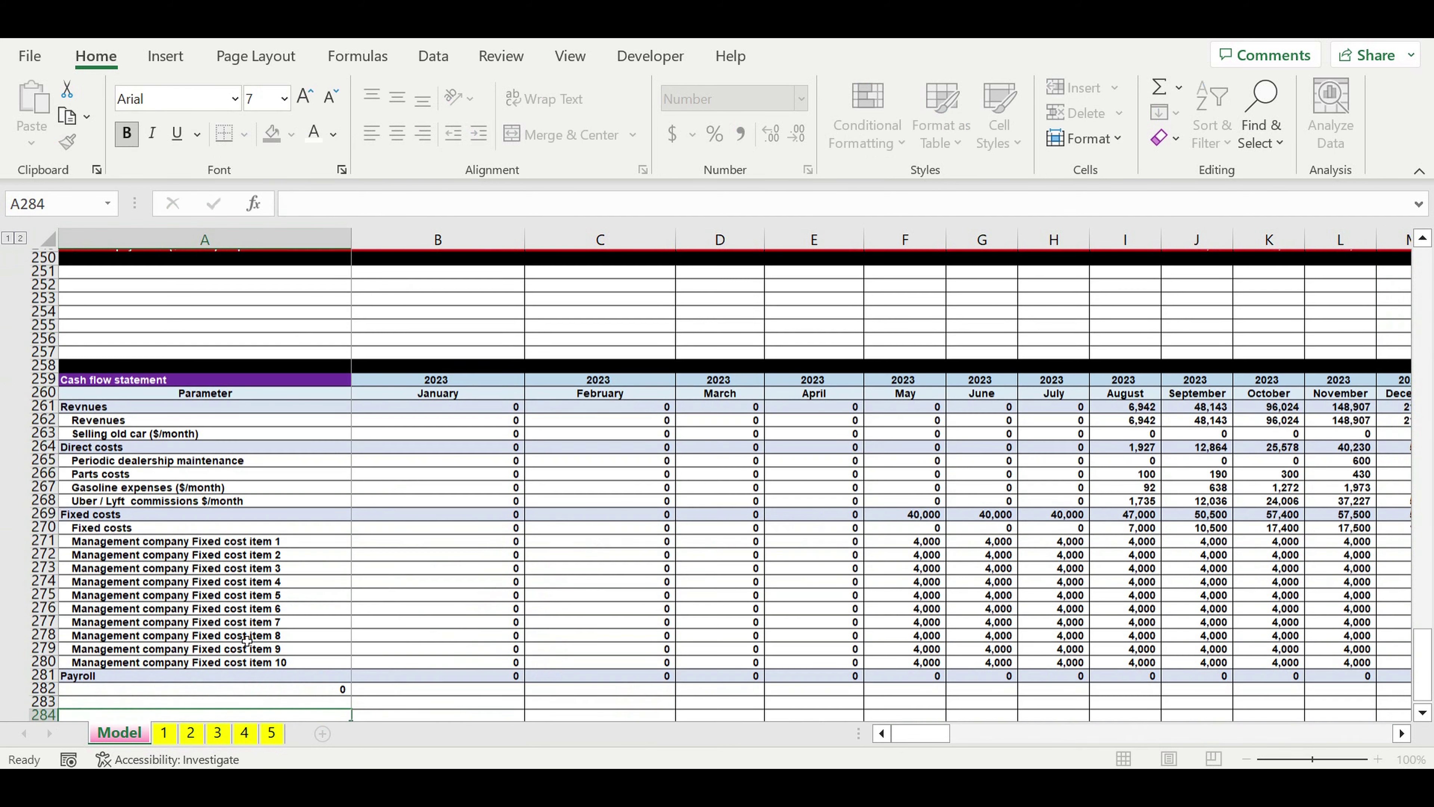
Step: Replace the formula in A282 with a link to the Payroll label in A128
left_click(323, 687)
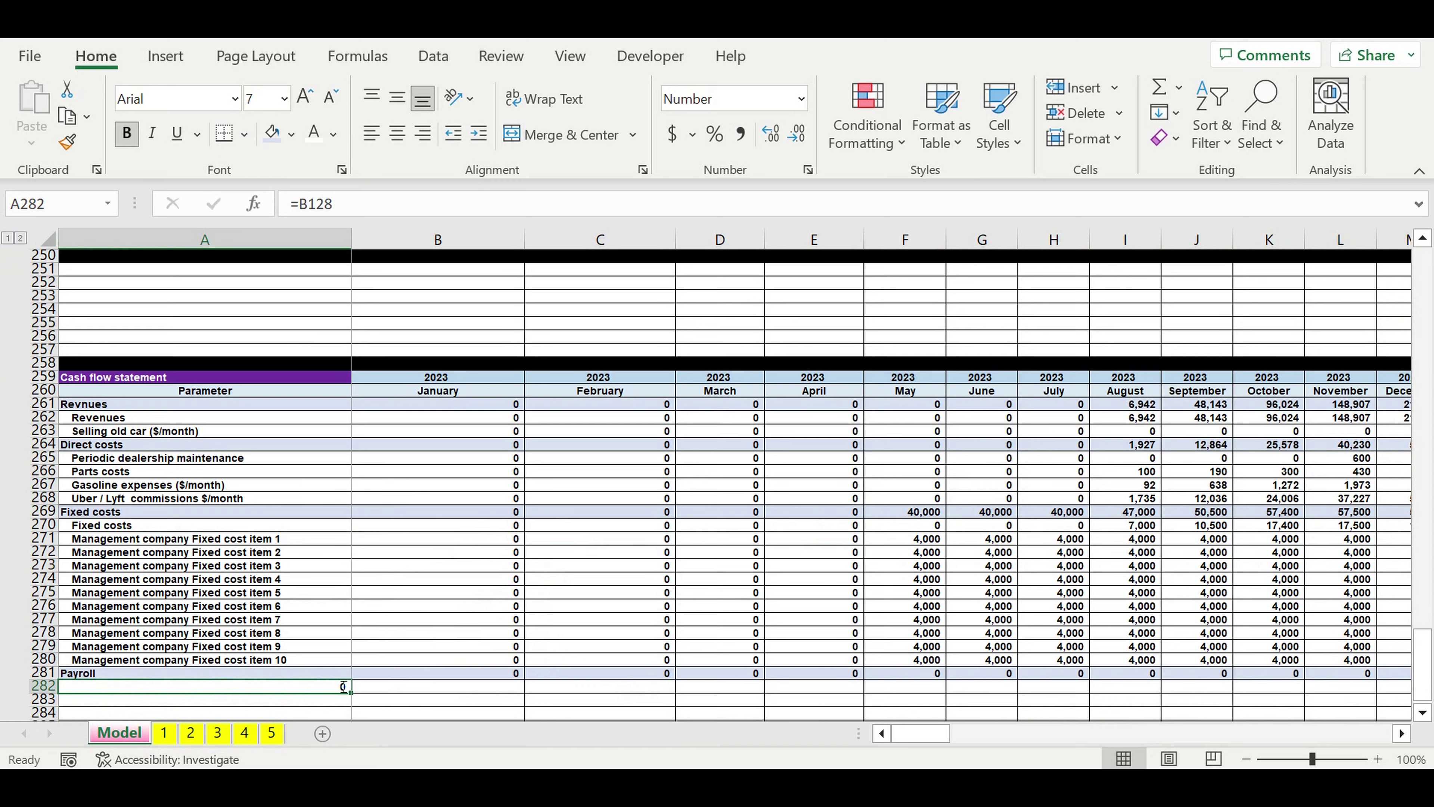
type("=")
scroll(341, 531, "up", 10)
scroll(341, 532, "up", 20)
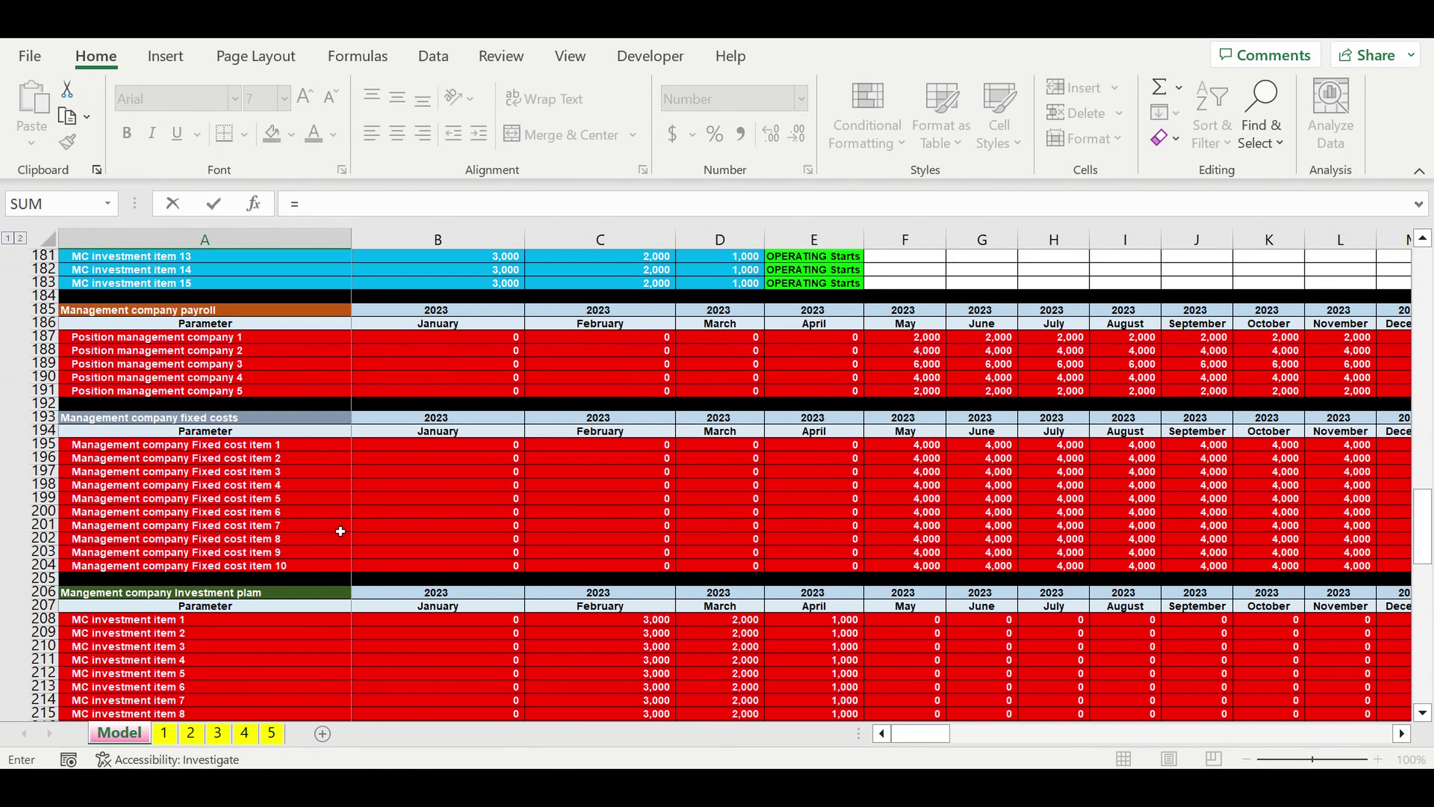
scroll(331, 519, "up", 13)
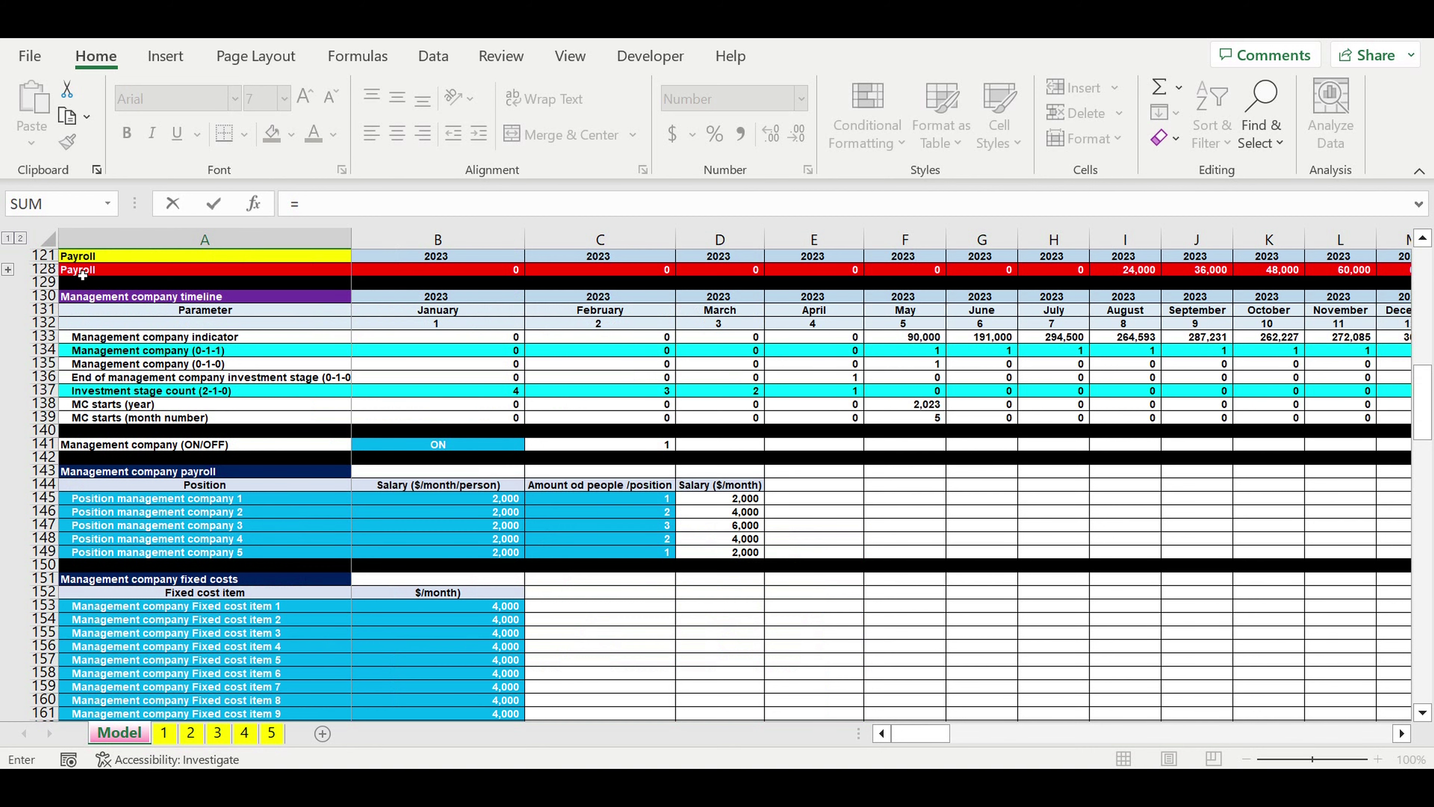
left_click(83, 271)
key("Return")
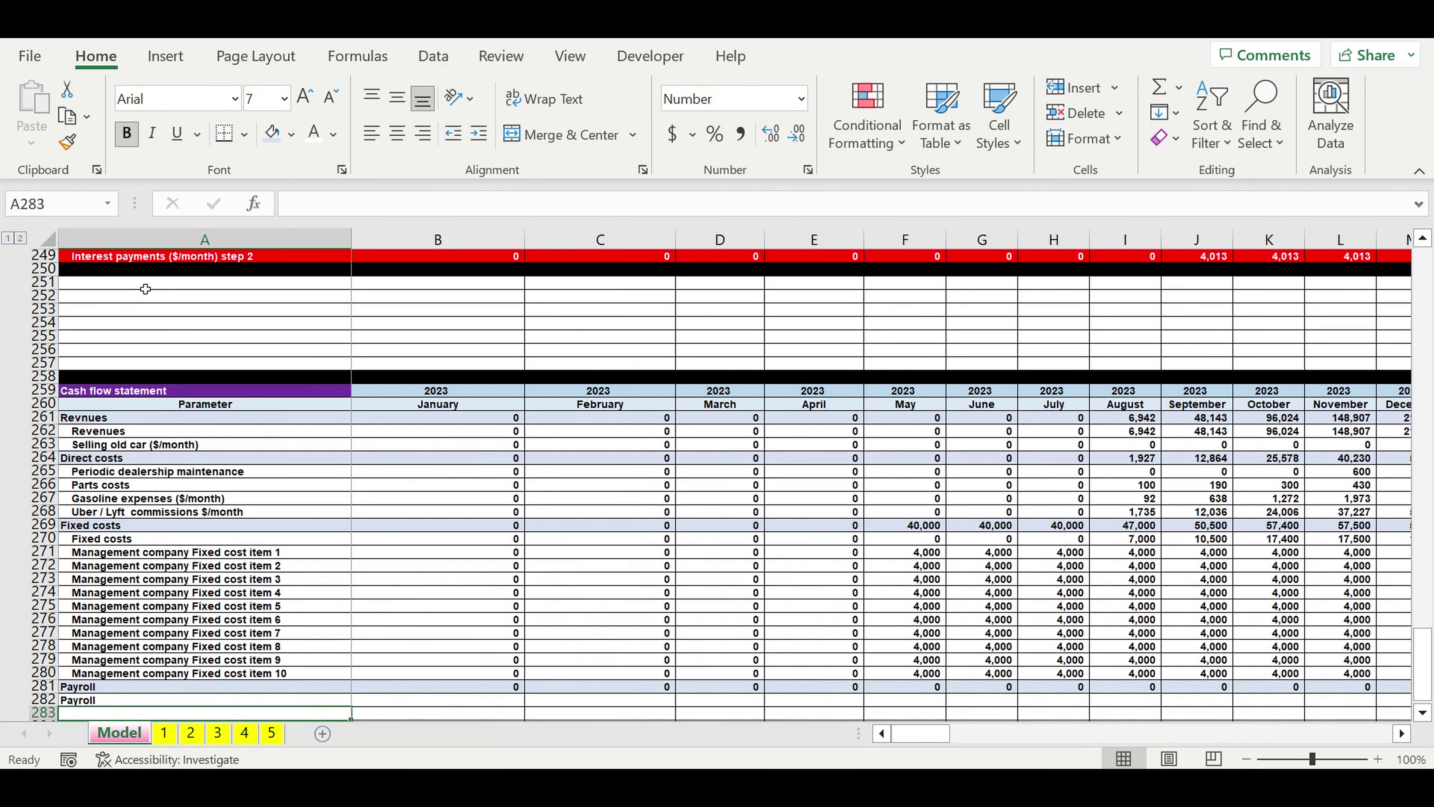
Step: Link A283 to the Position management company 1 label in A187 of the Management company payroll section
type("=")
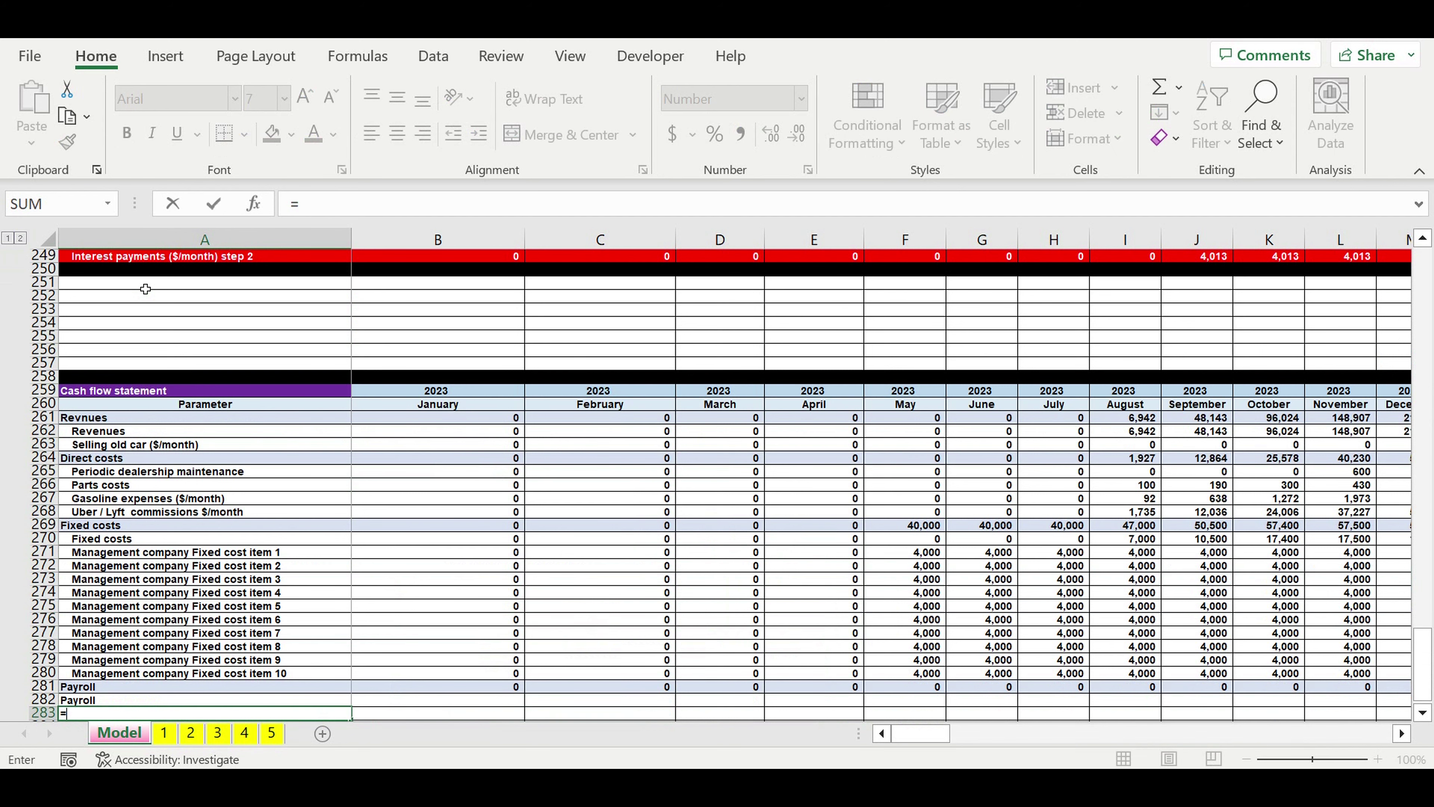
scroll(220, 401, "up", 9)
scroll(220, 403, "up", 11)
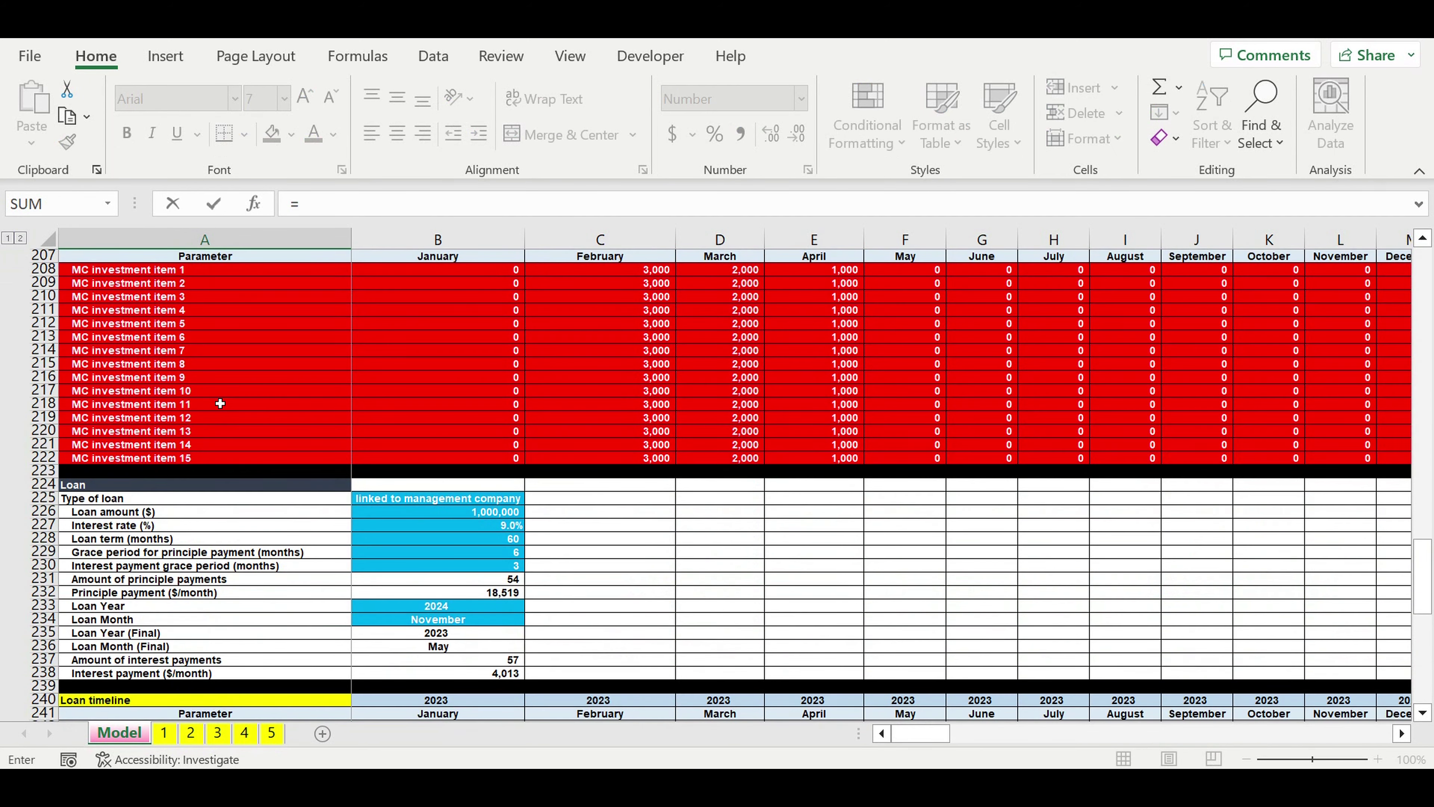
scroll(219, 395, "up", 3)
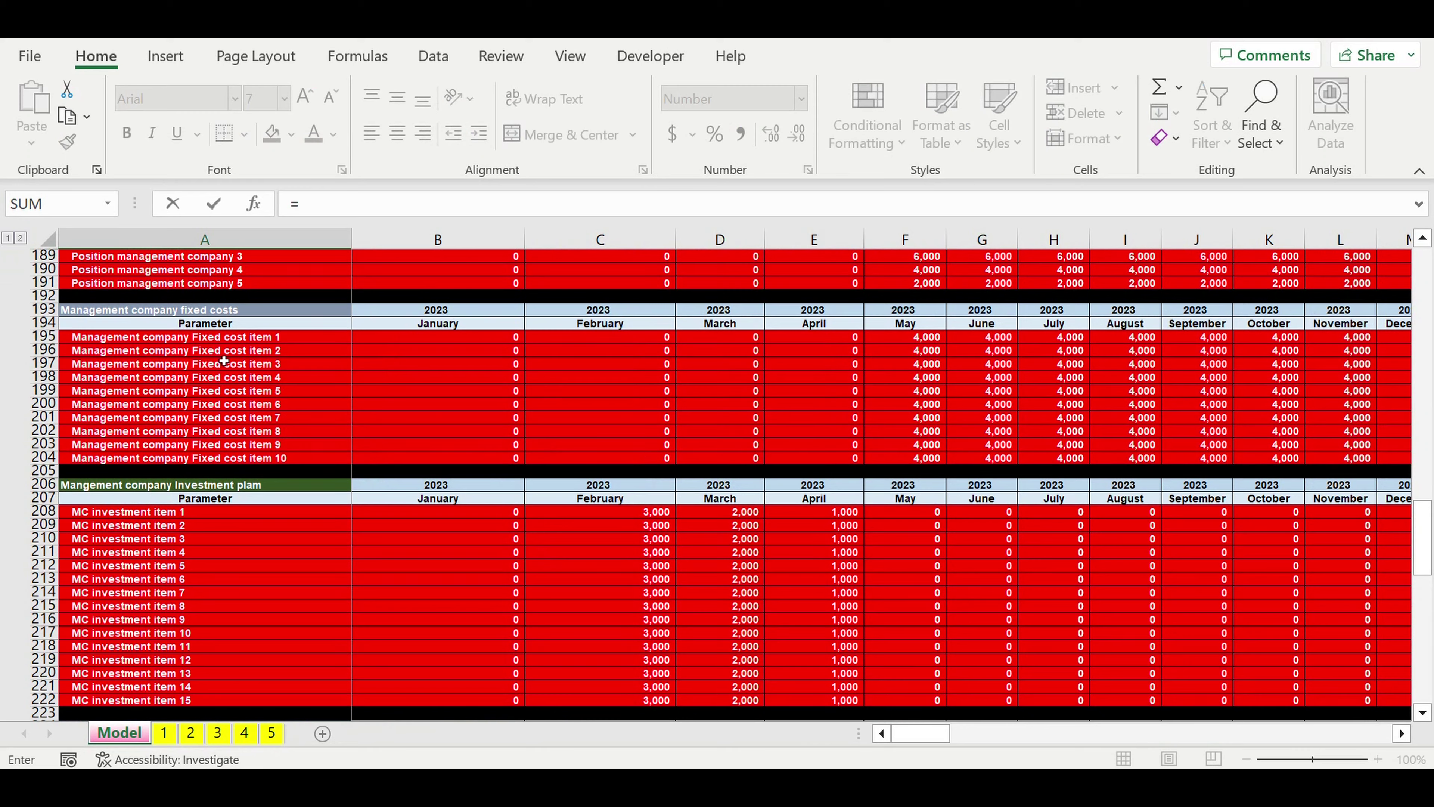
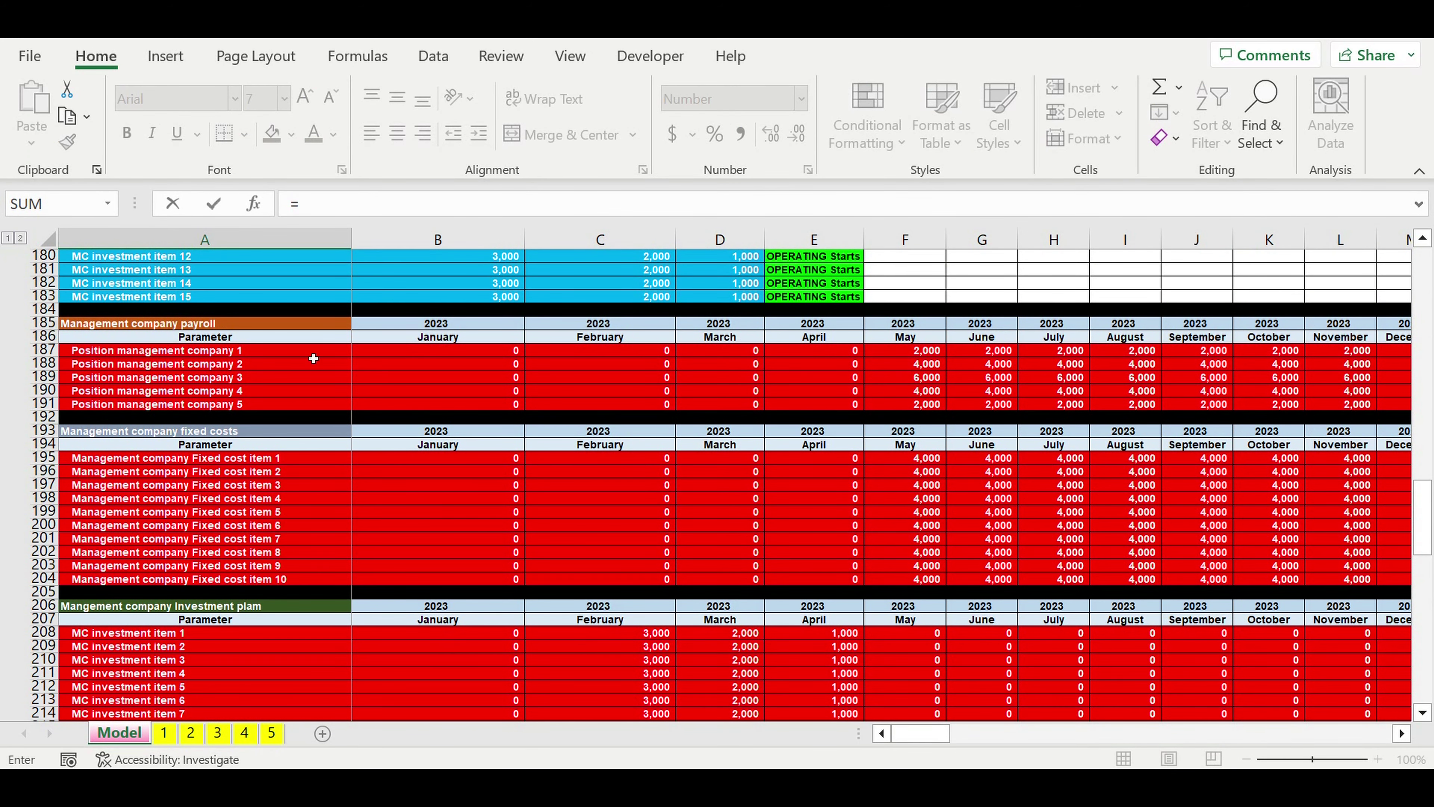
left_click(193, 355)
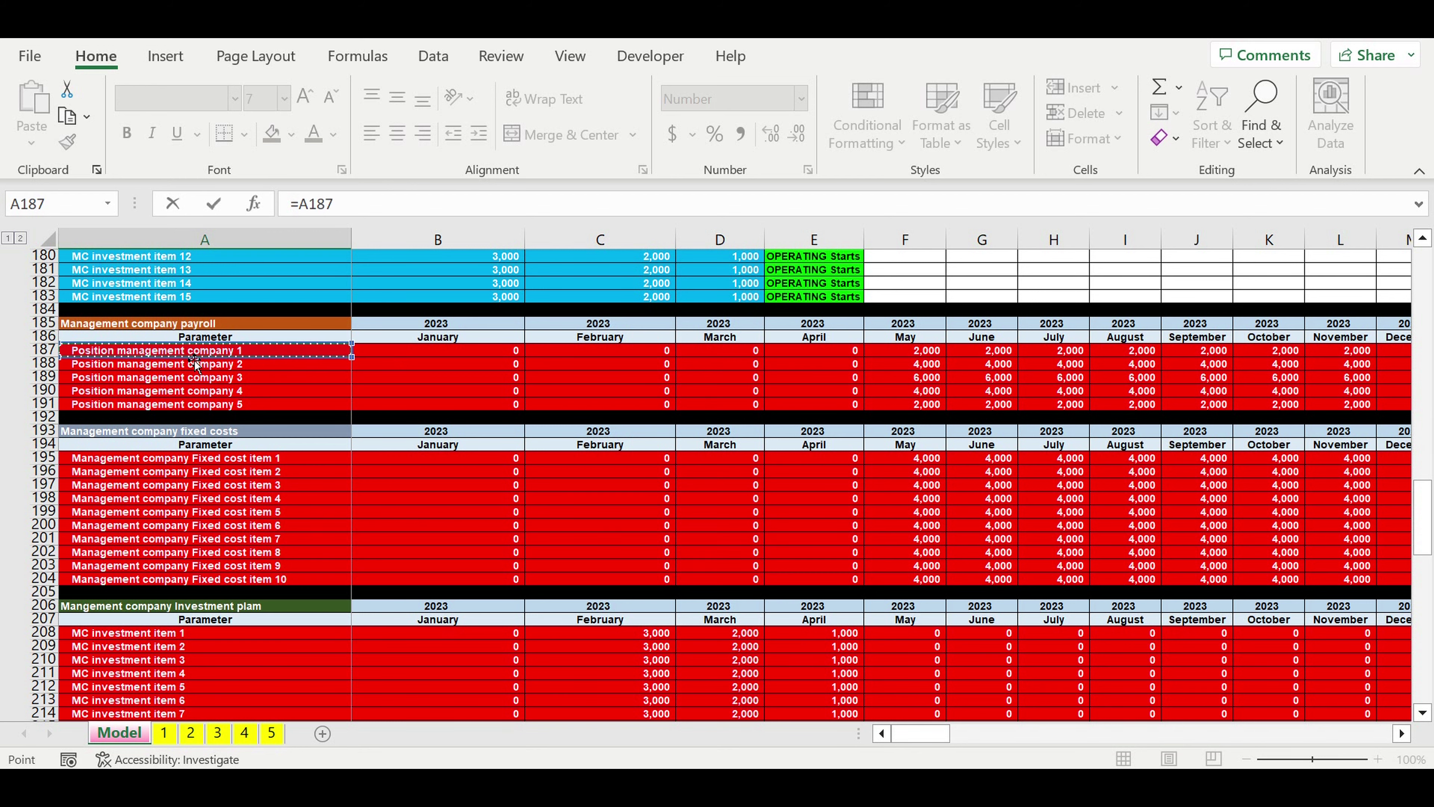
key("Return")
Step: Fill the A283 label formula down through Position management company 5 and clear the surplus cells from A288 to A291
scroll(382, 444, "down", 5)
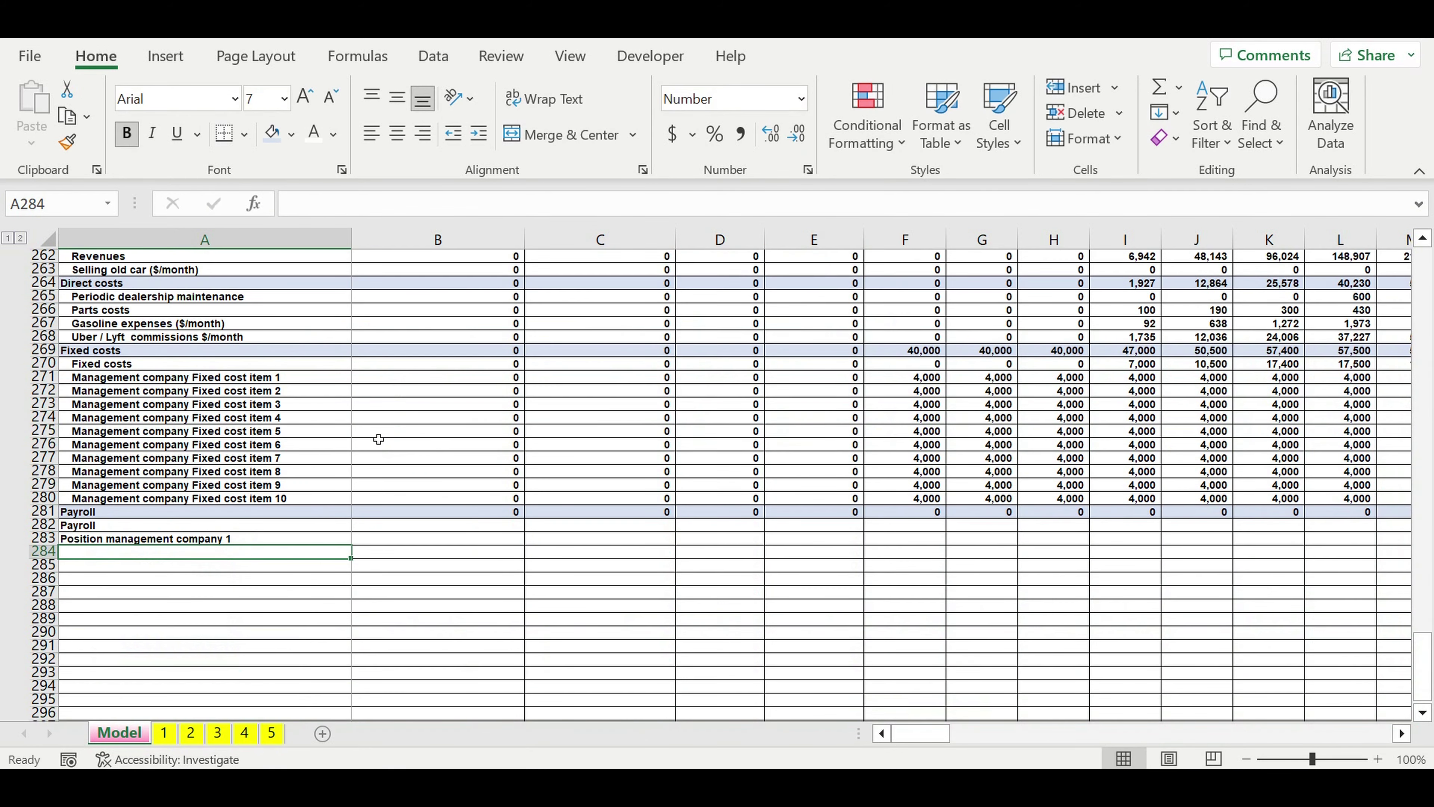
left_click(281, 499)
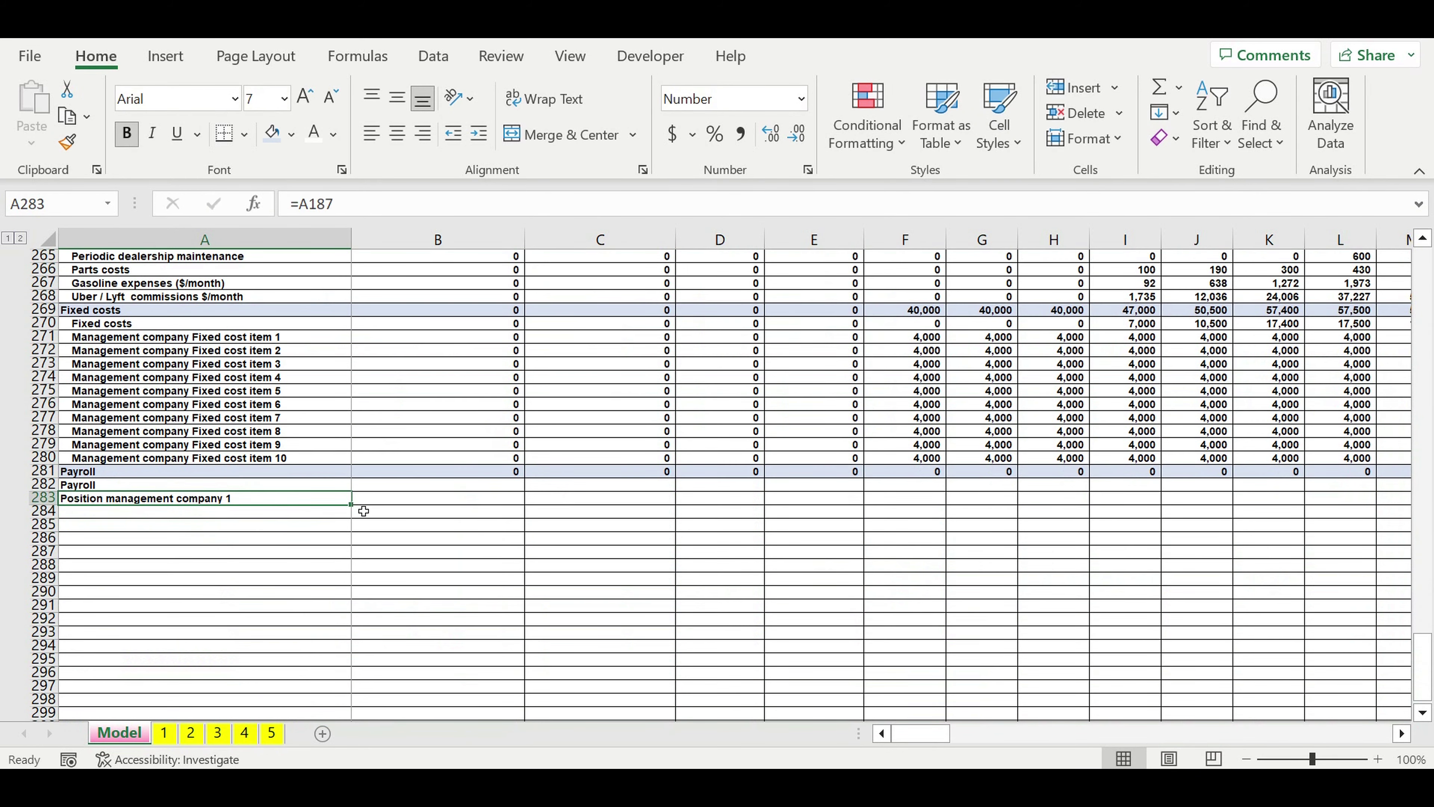
left_click_drag(355, 511, 353, 582)
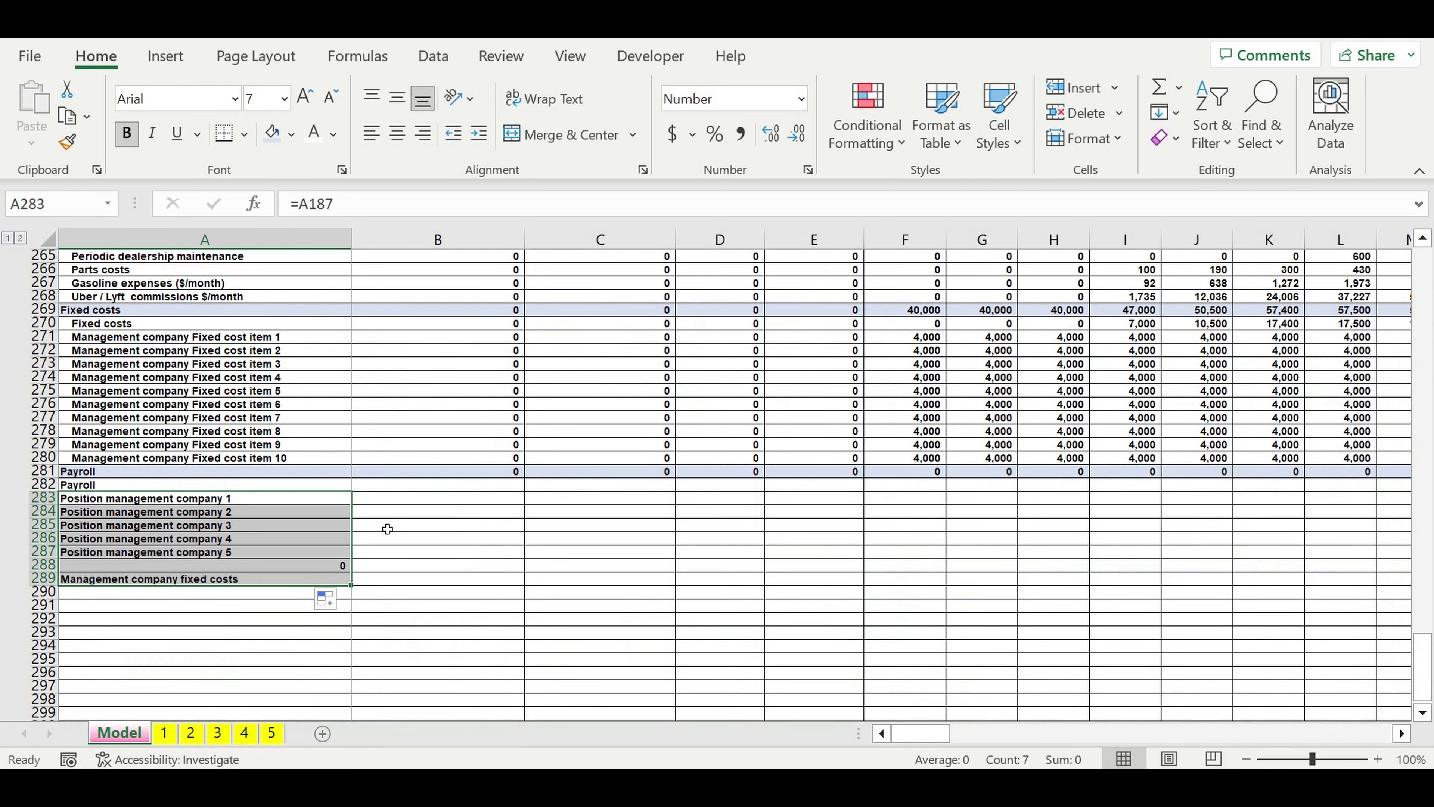
left_click_drag(240, 570, 240, 607)
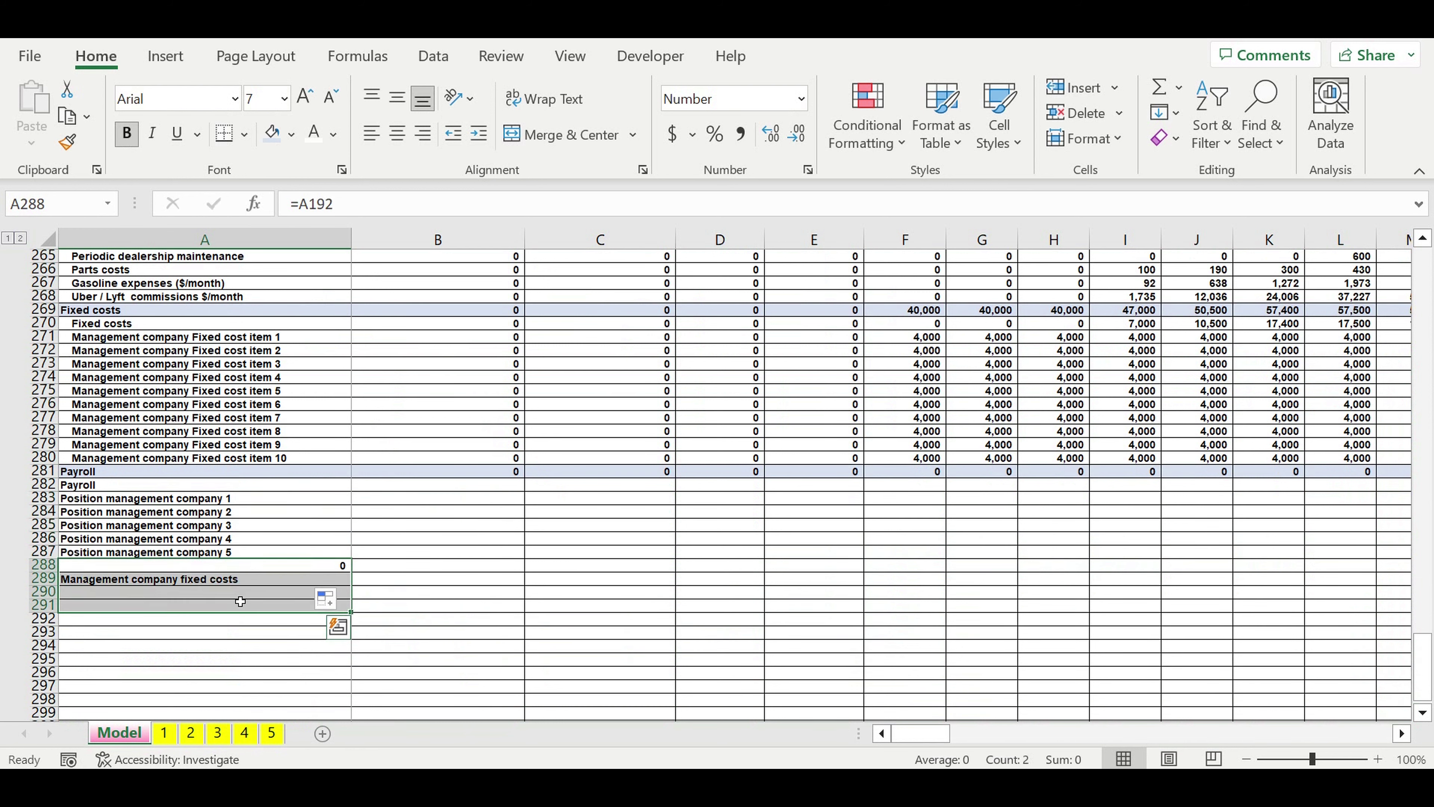
key("Delete")
Step: Fill the A282:A287 formulas into column B for January 2023 and indent the labels in A282:A287
left_click_drag(147, 486, 155, 558)
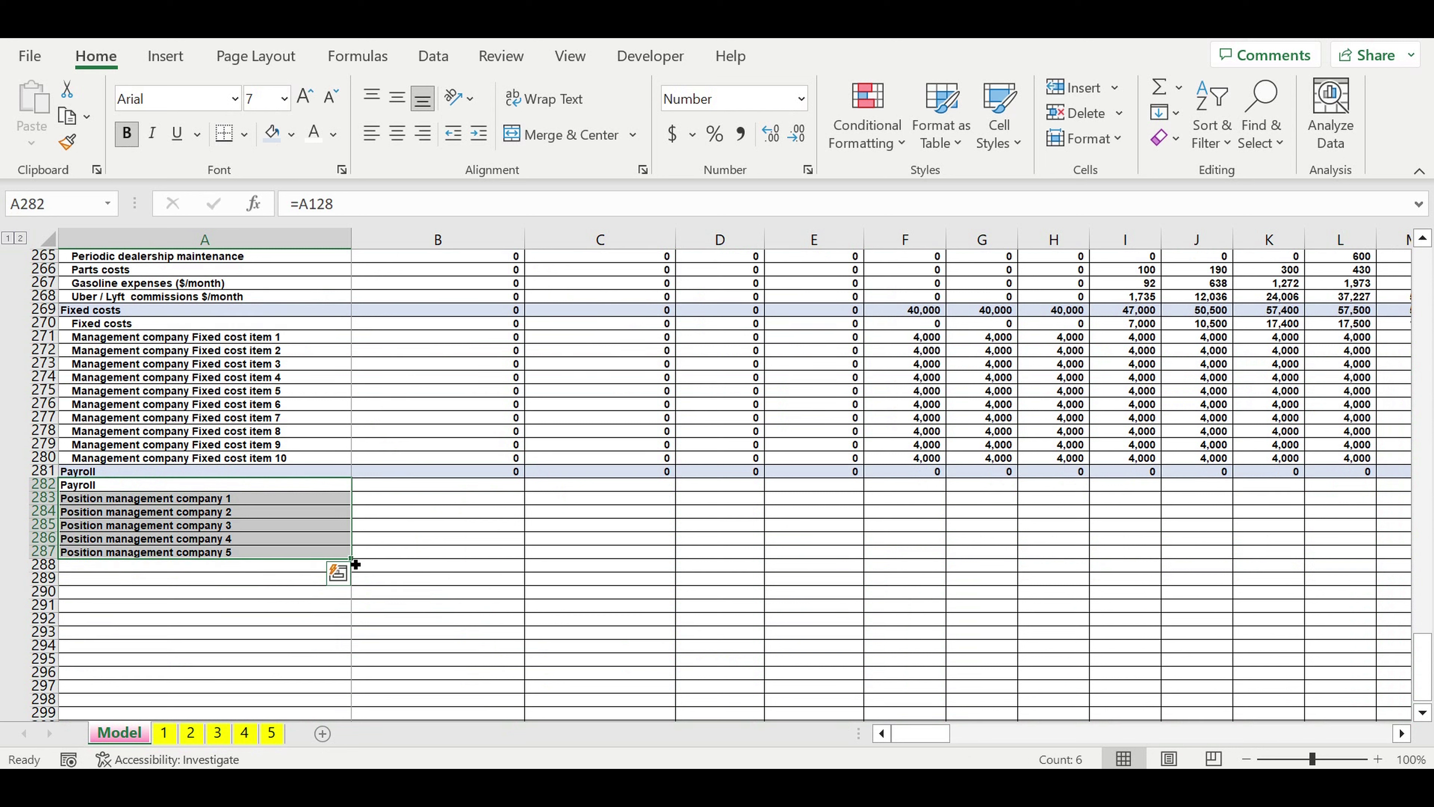
left_click_drag(356, 564, 487, 535)
left_click_drag(322, 490, 323, 552)
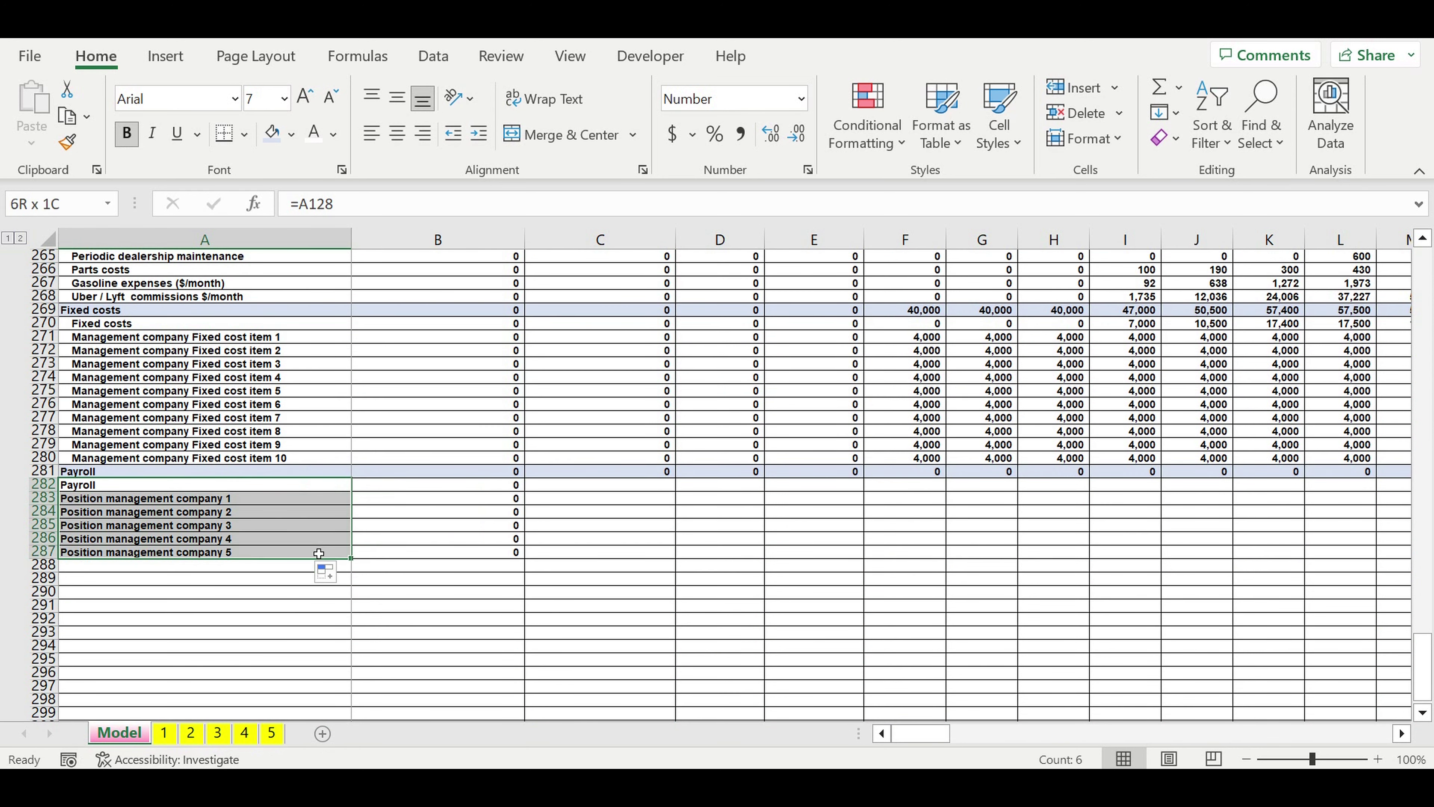
left_click(478, 133)
Step: Fill the B282:B287 payroll formulas across the timeline to column DQ and return to the first months
left_click_drag(496, 485, 1281, 513)
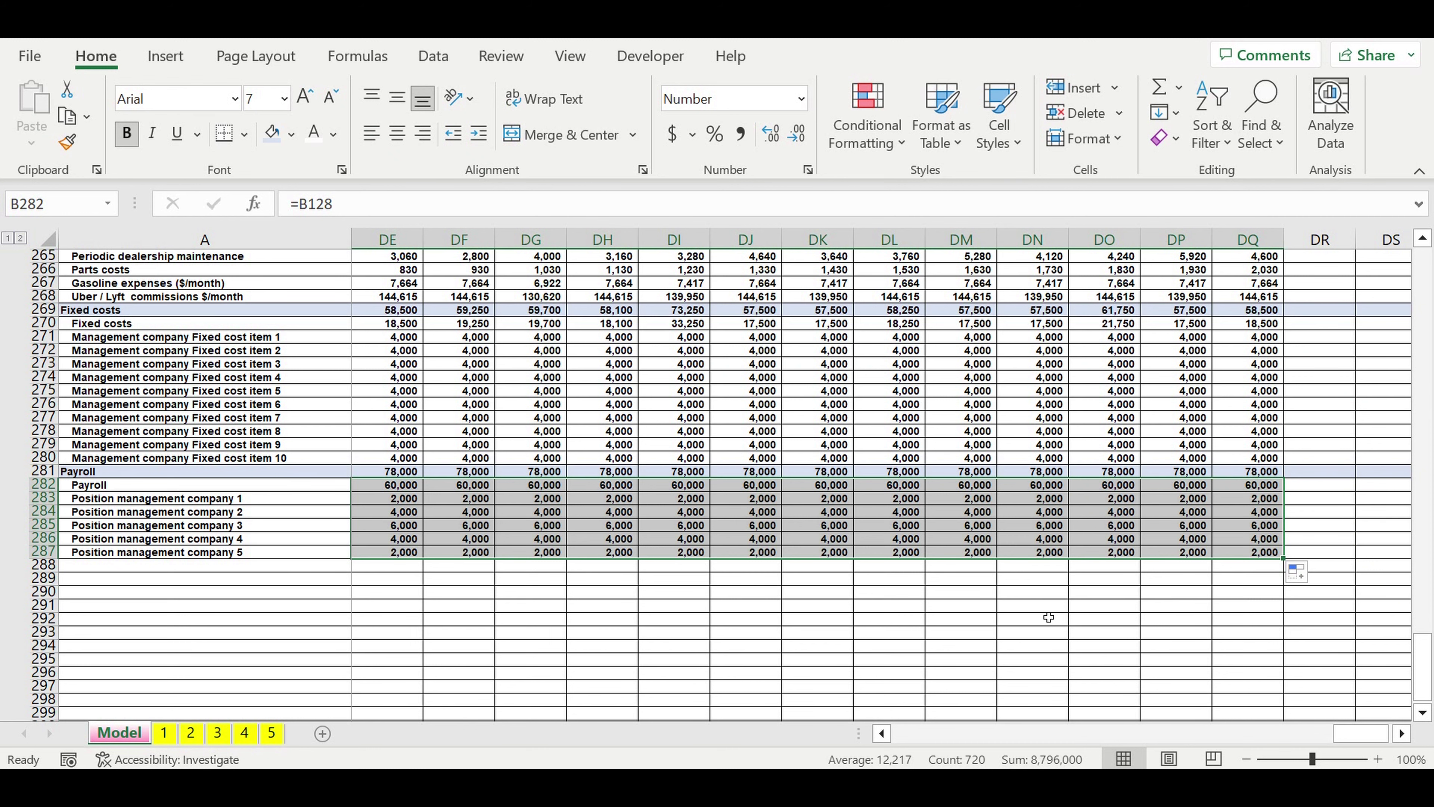
left_click(1042, 606)
left_click_drag(1373, 737, 706, 740)
scroll(370, 545, "up", 3)
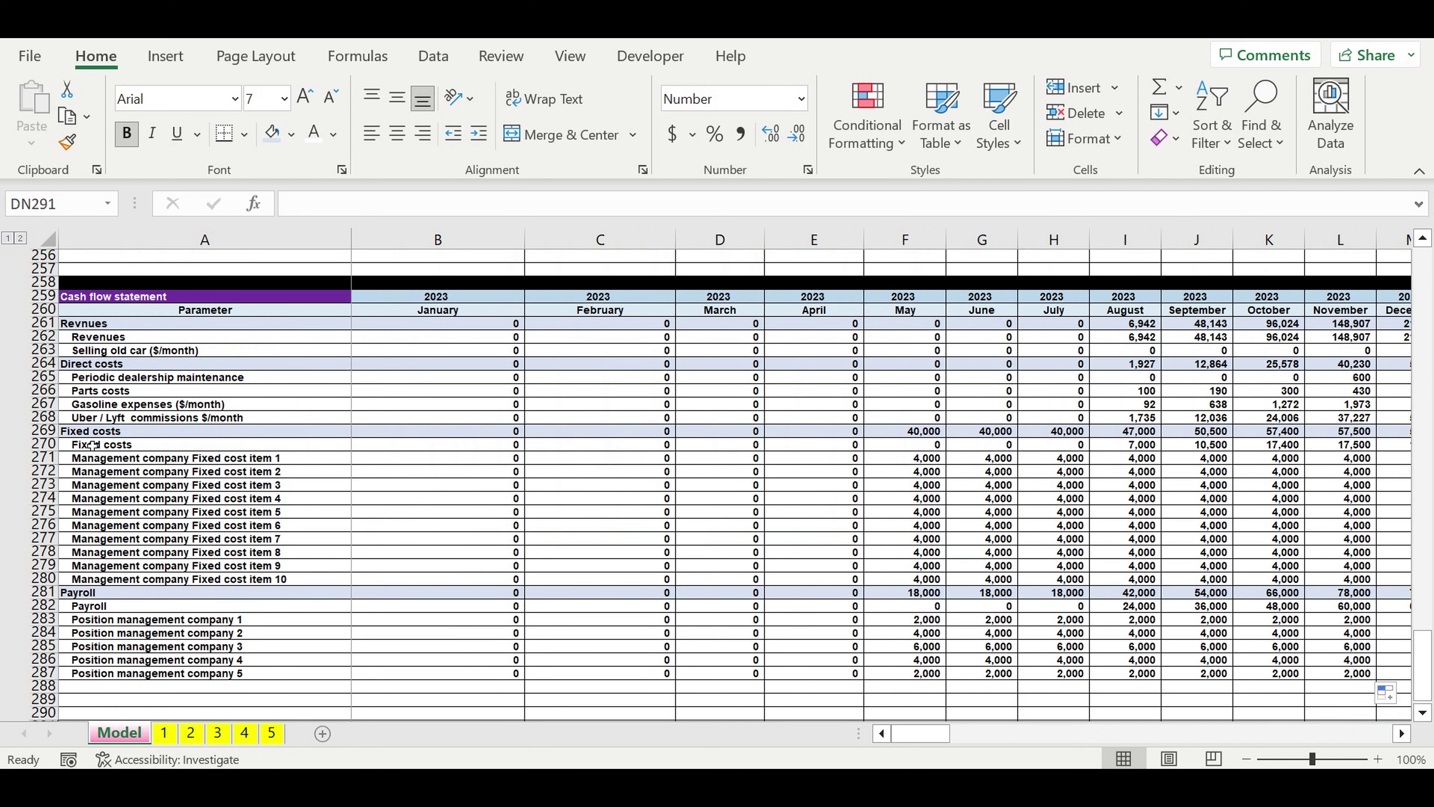
scroll(130, 587, "down", 3)
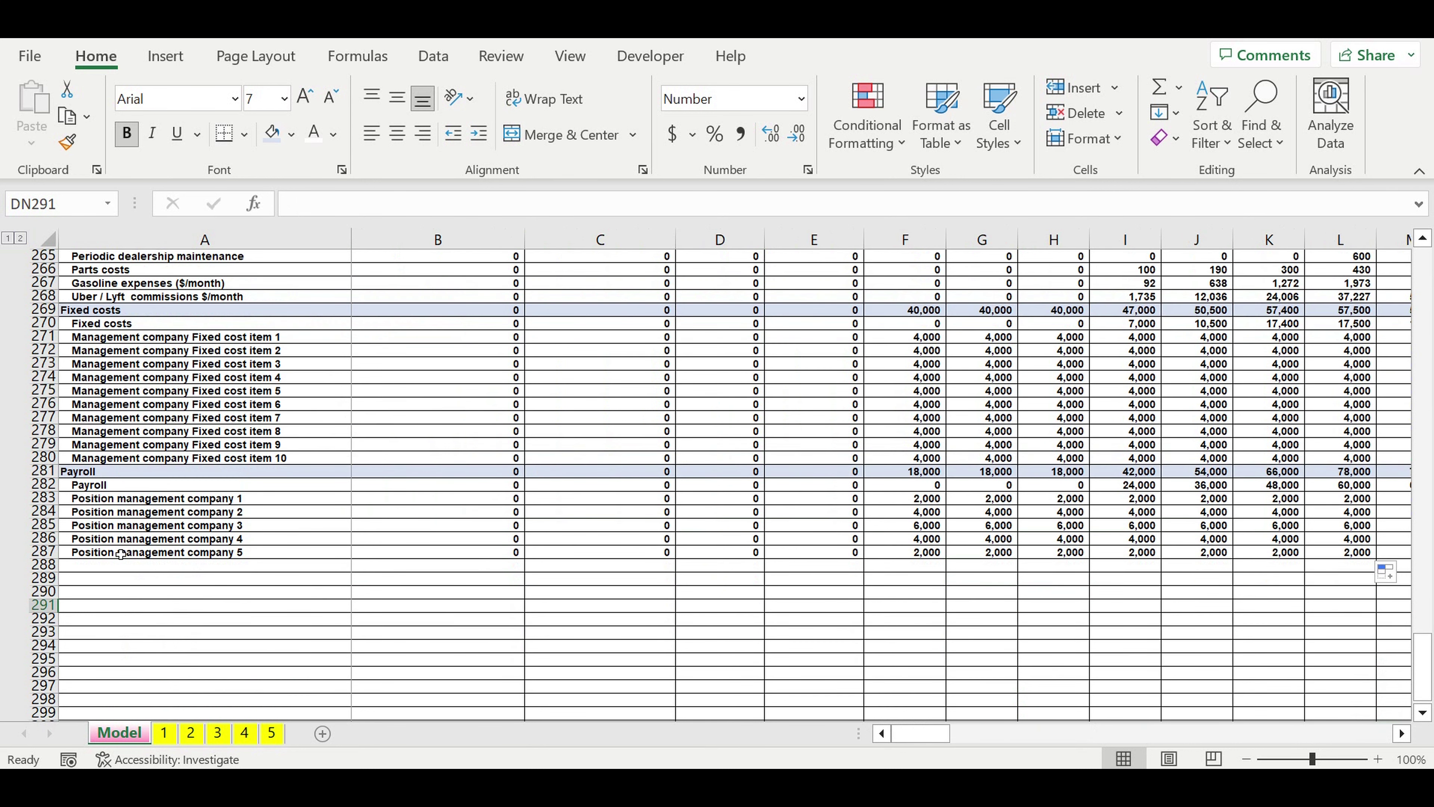
Step: Shade row 288 light blue like the other category rows and enter the heading "Taxes" in A288
left_click(45, 565)
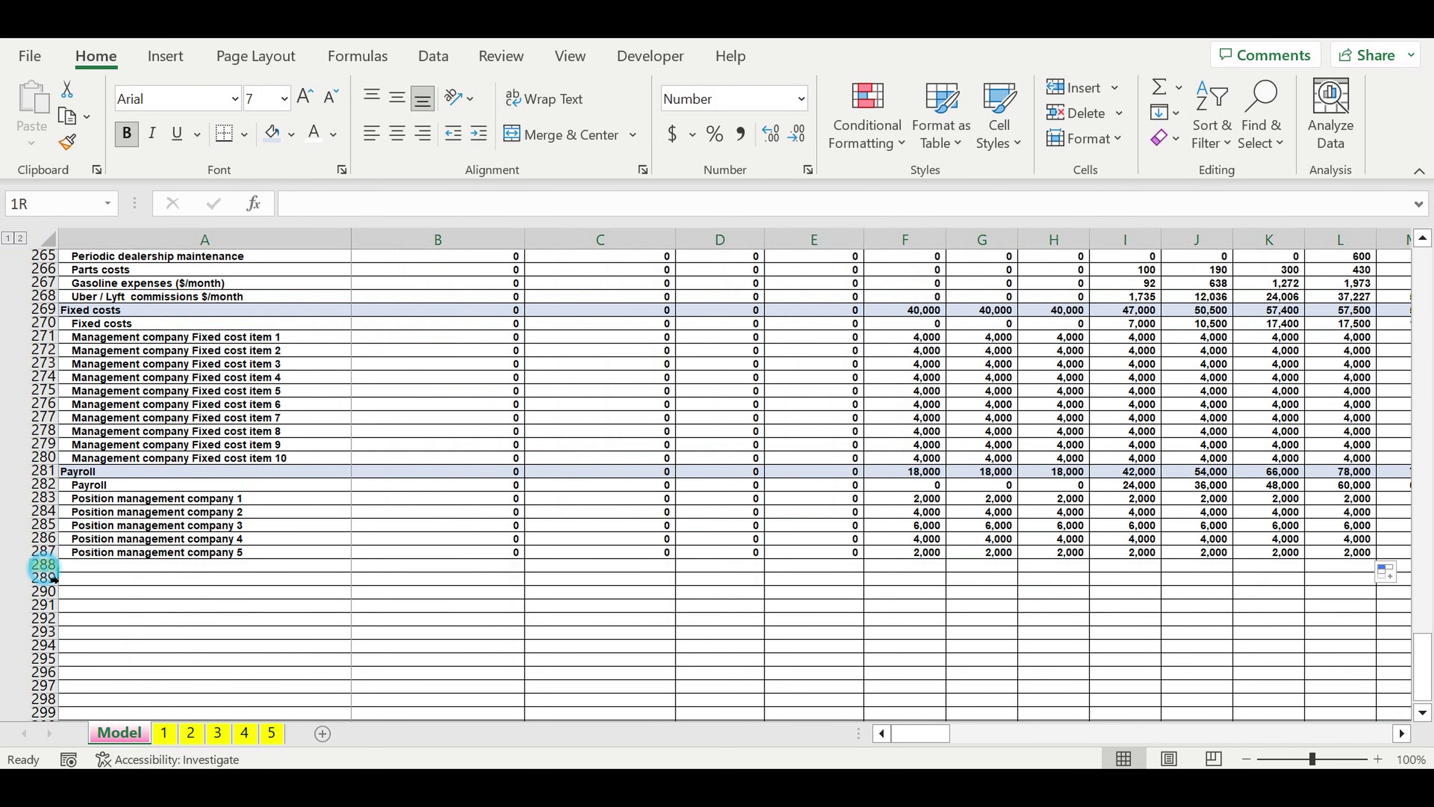
left_click(268, 144)
left_click(125, 568)
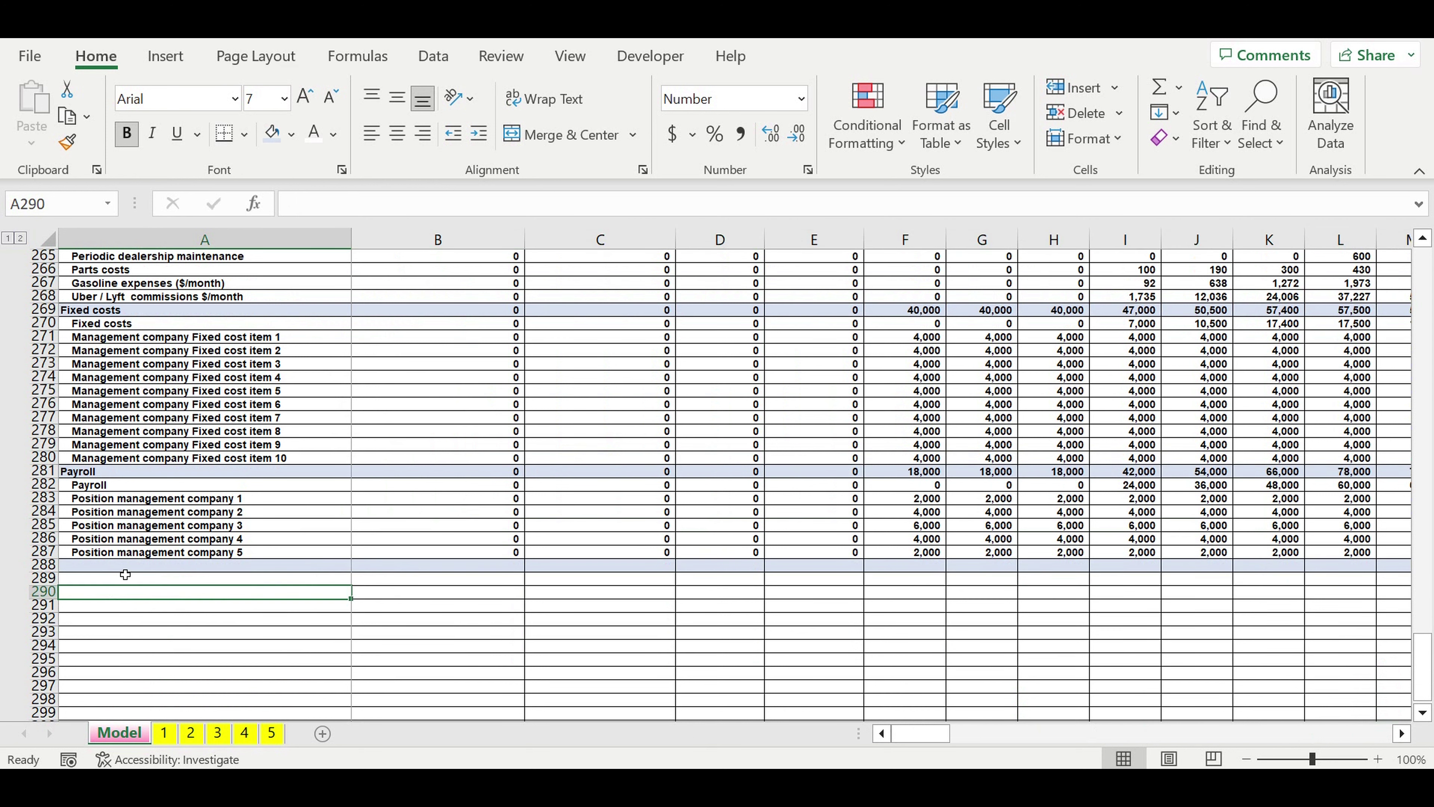
type("T")
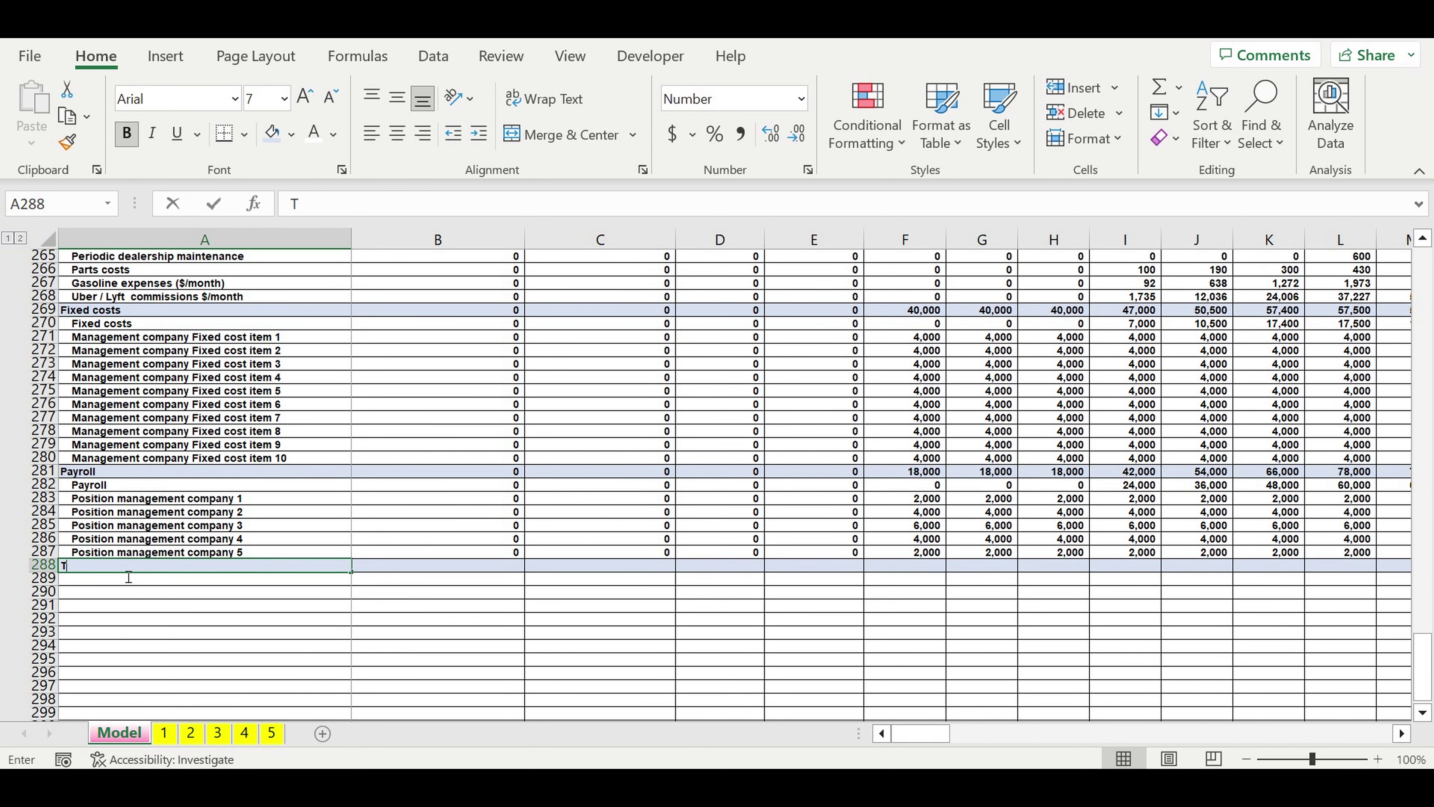
type("axes")
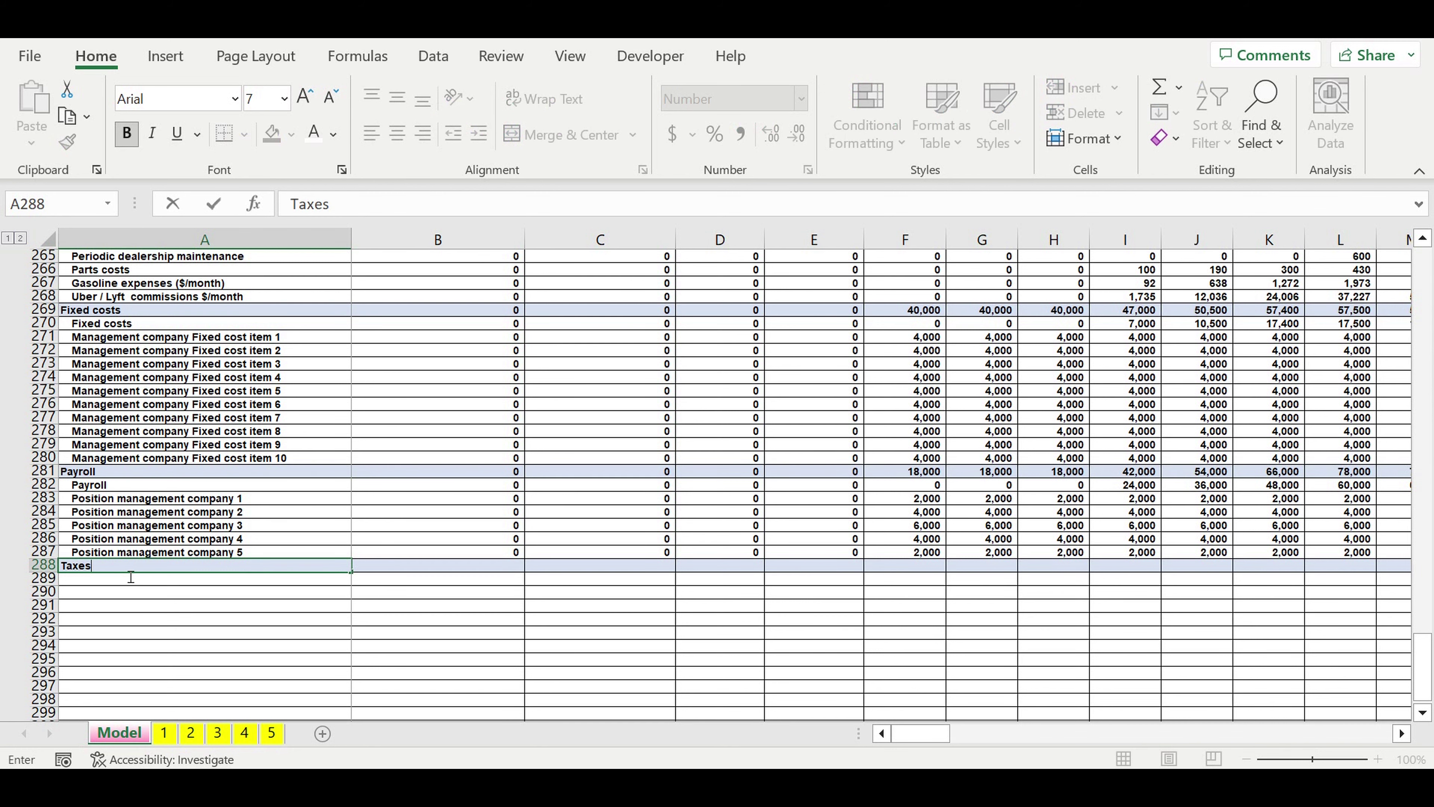
key("Return")
Step: Enter the section title "Taxes" in A251, below the Loan timeline
scroll(130, 577, "up", 11)
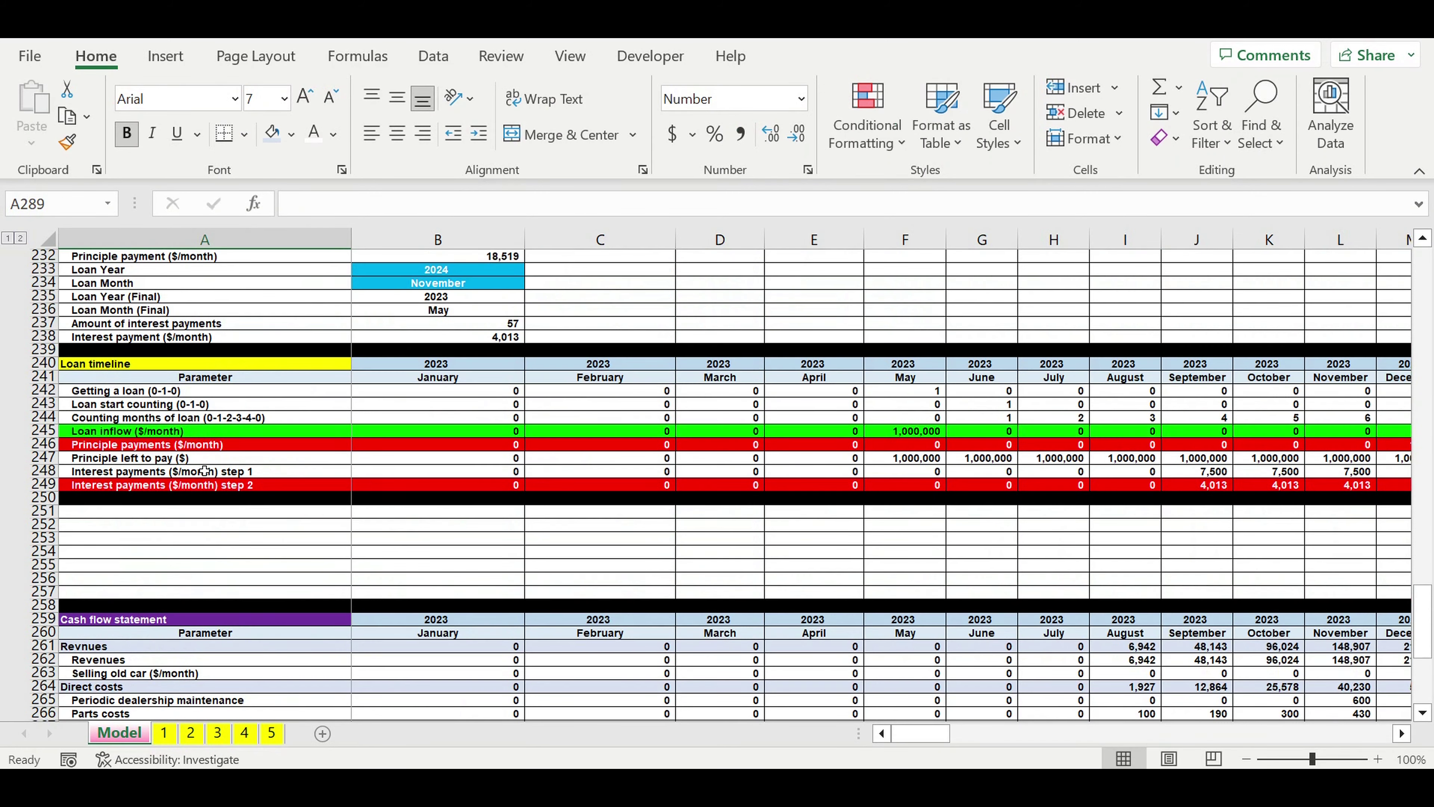
left_click(253, 513)
type("Taxes")
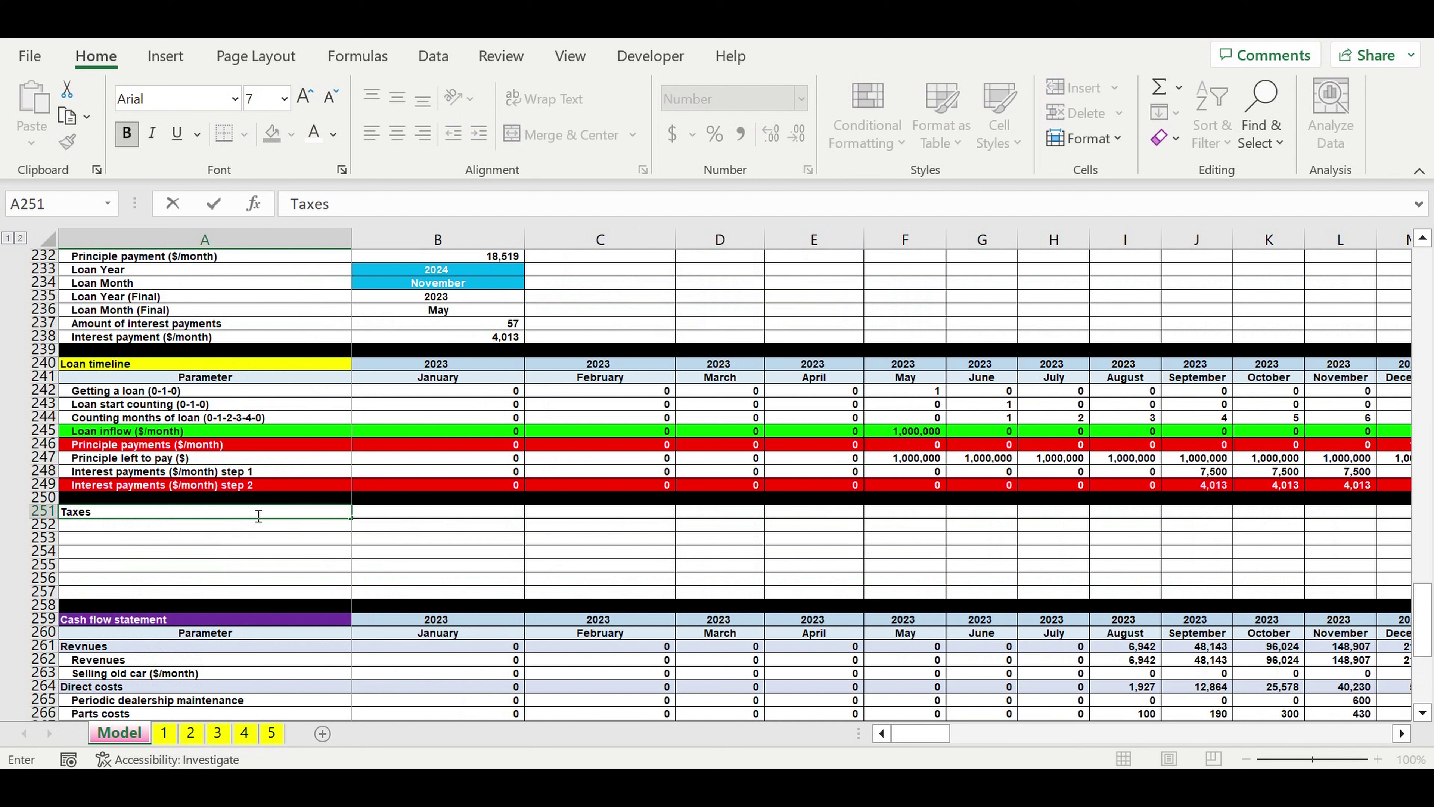
key("Return")
Step: Enter the column headings "Tax" in A252 and "Rate" in B252 of the Taxes section
type("Taxes")
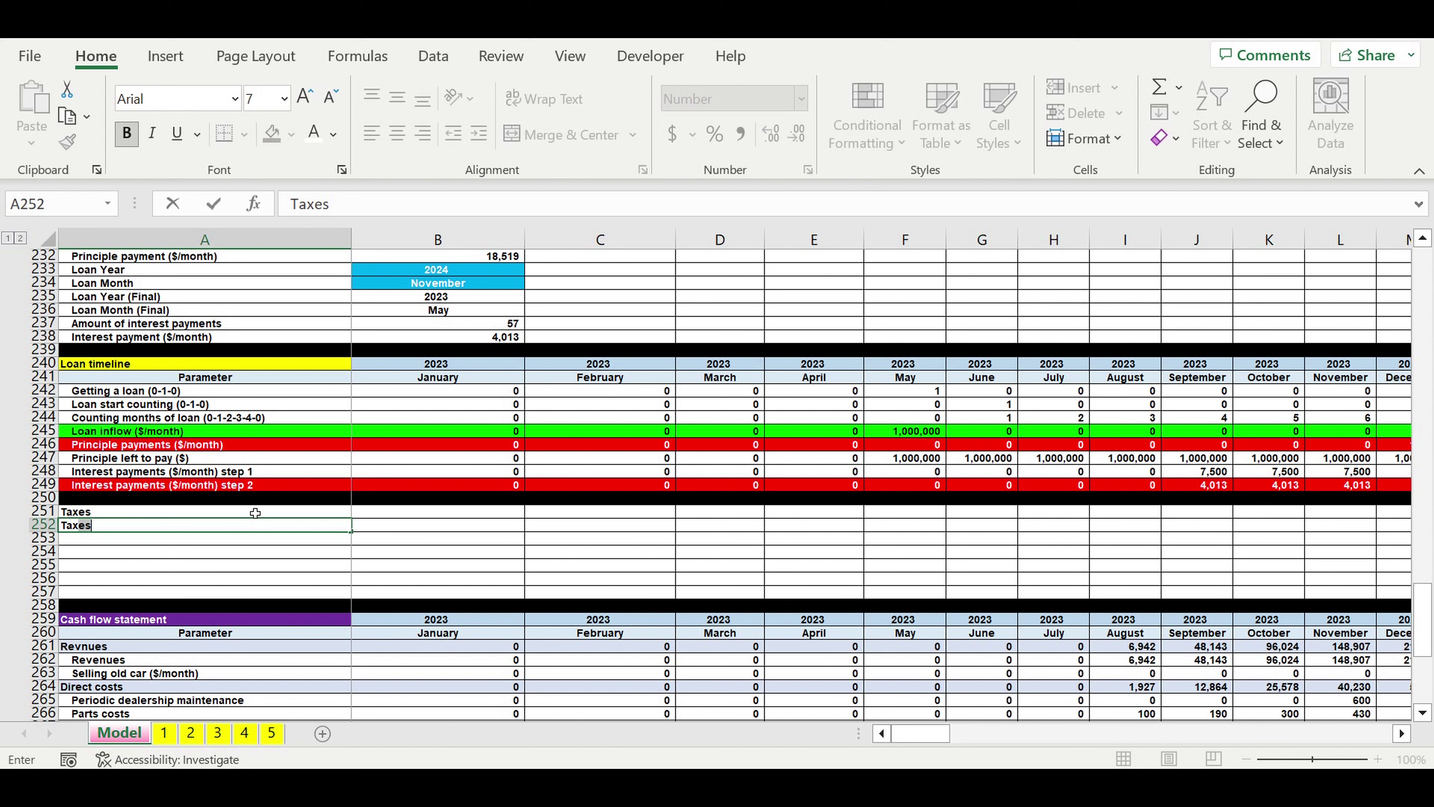
key("Return")
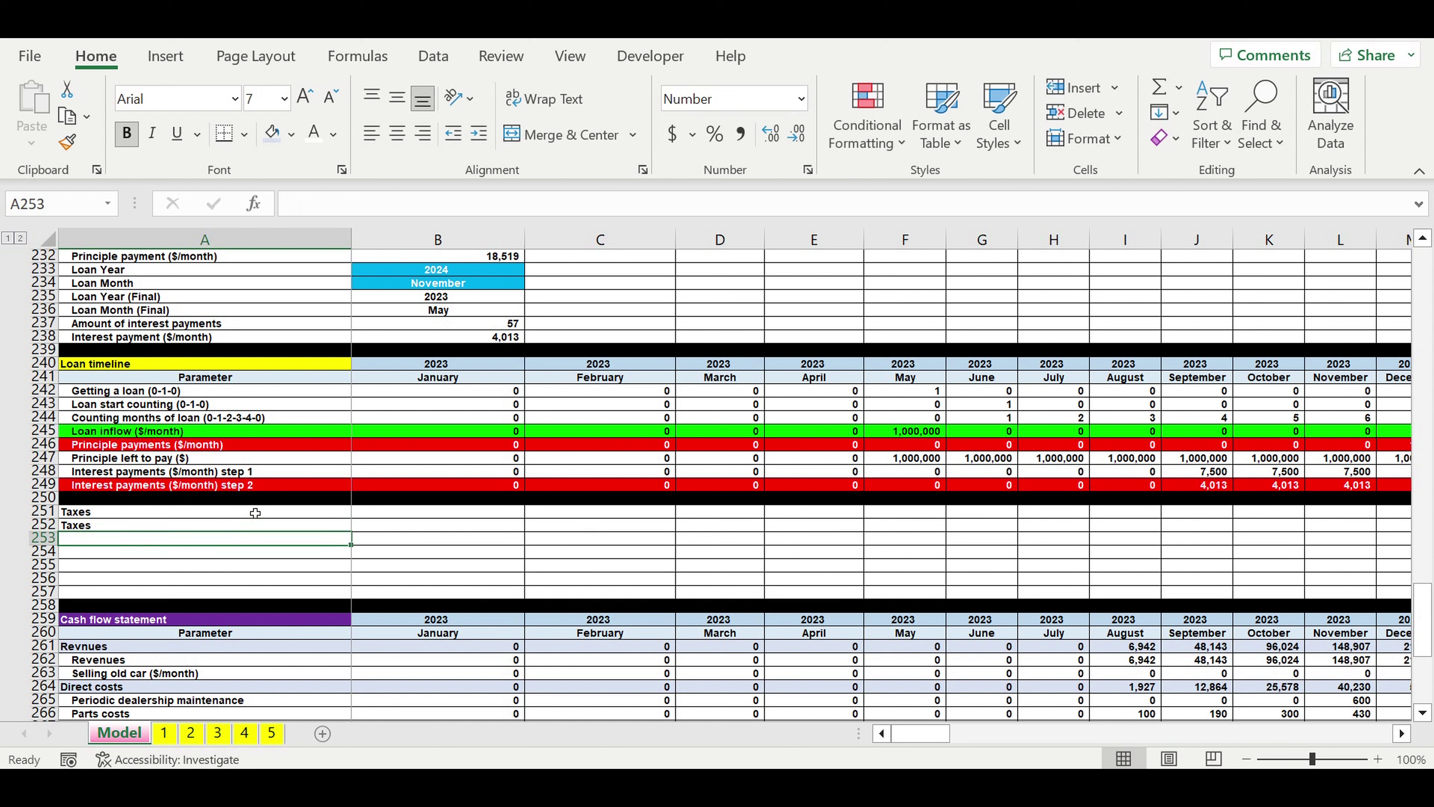
key("Up")
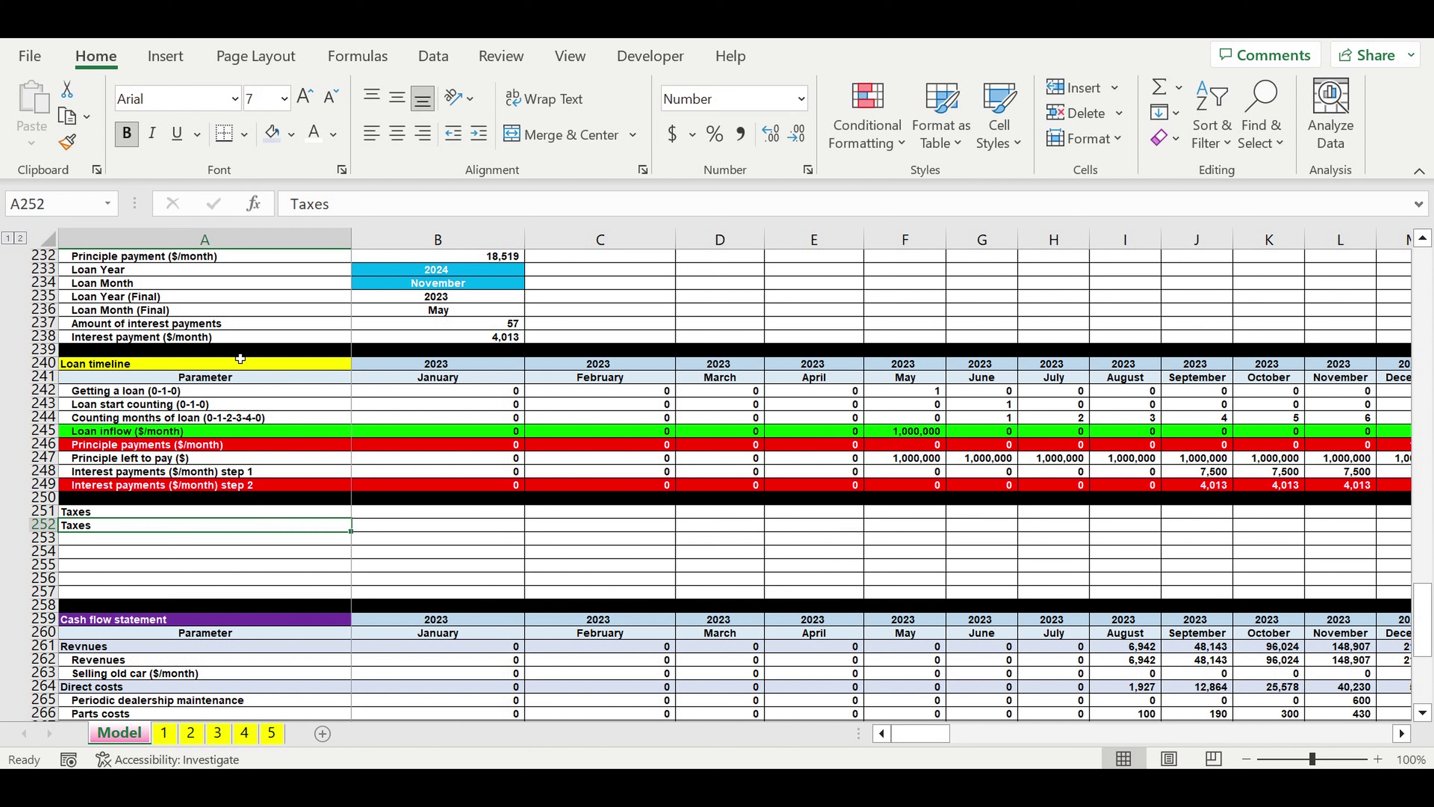
left_click(369, 210)
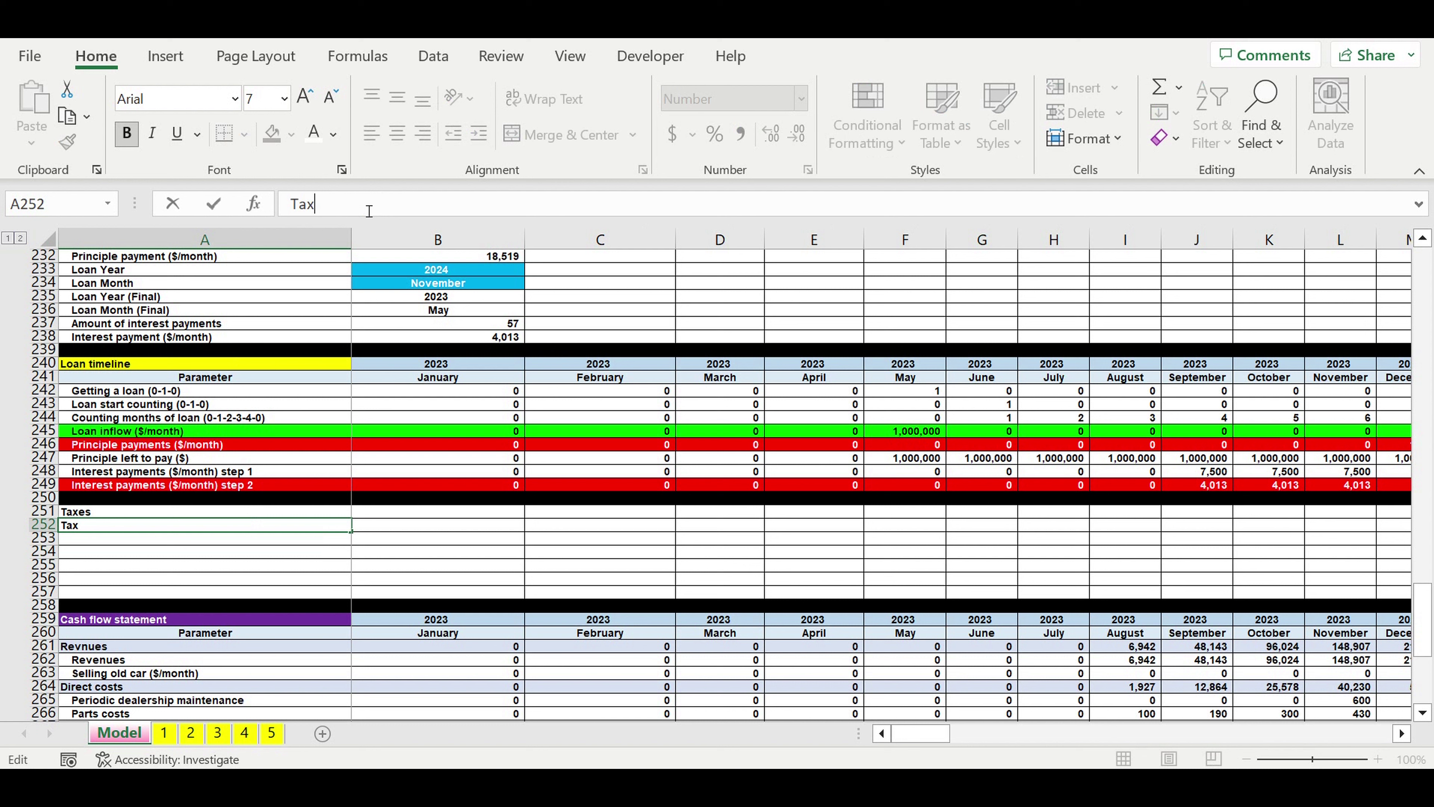
key("Return")
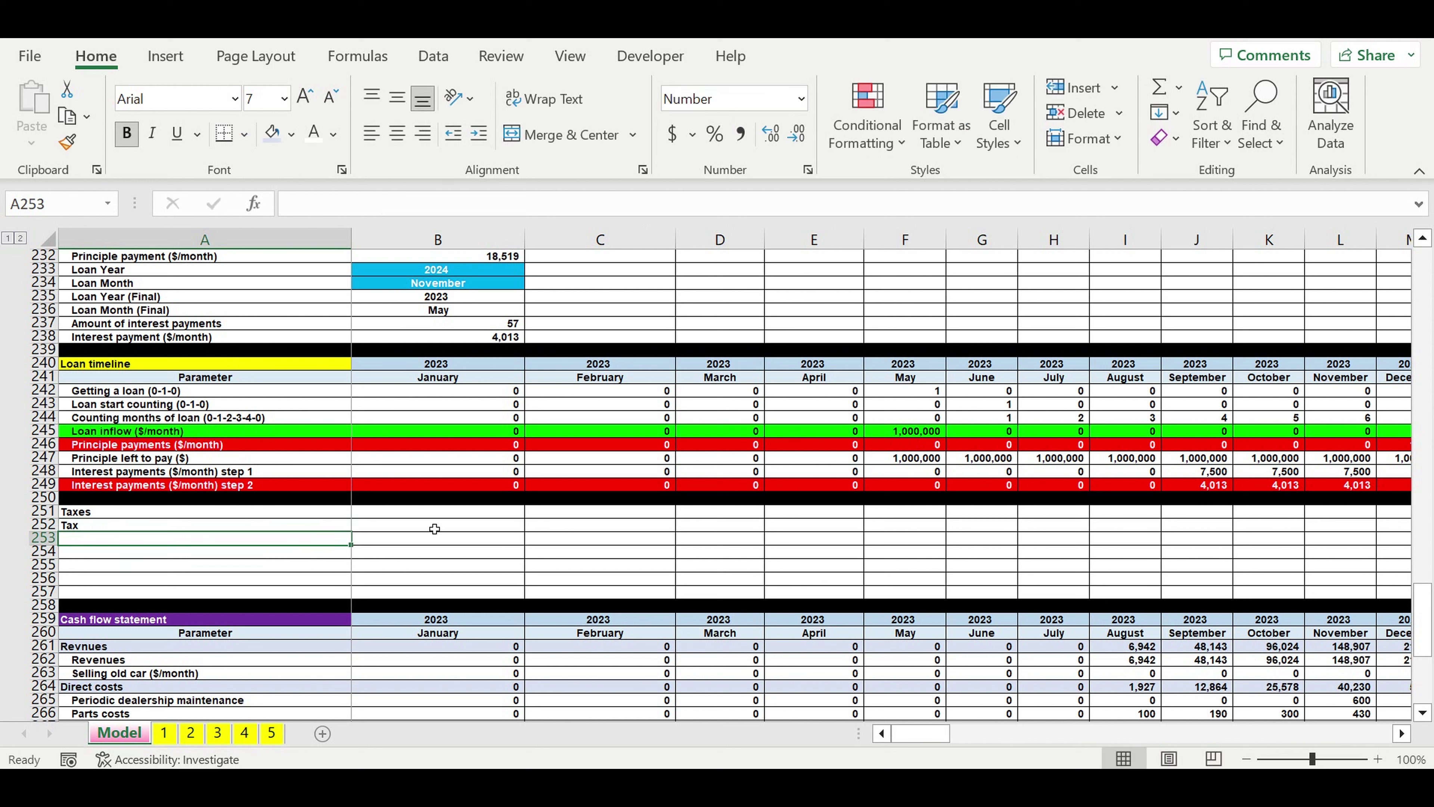
left_click(422, 525)
type("Rate")
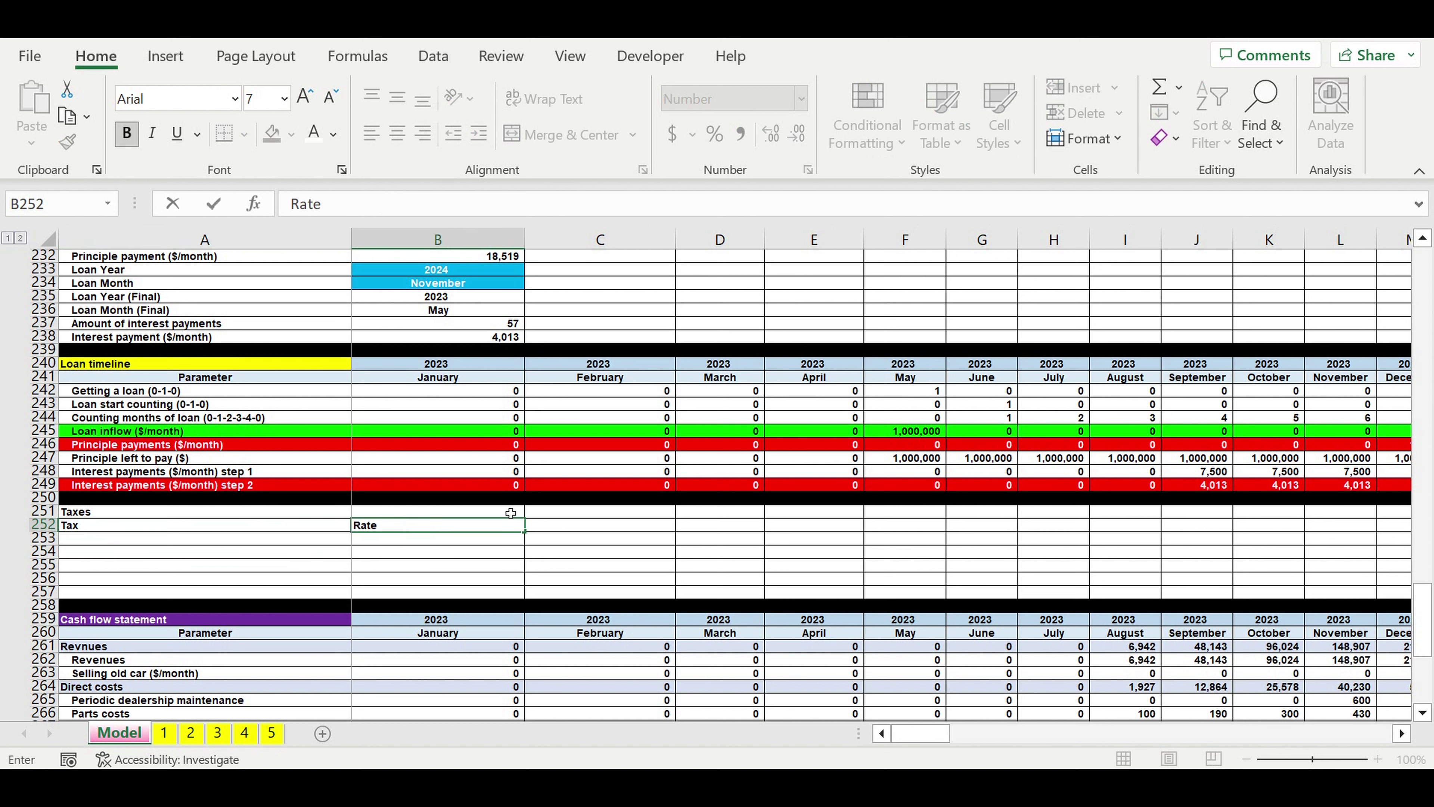
key("Return")
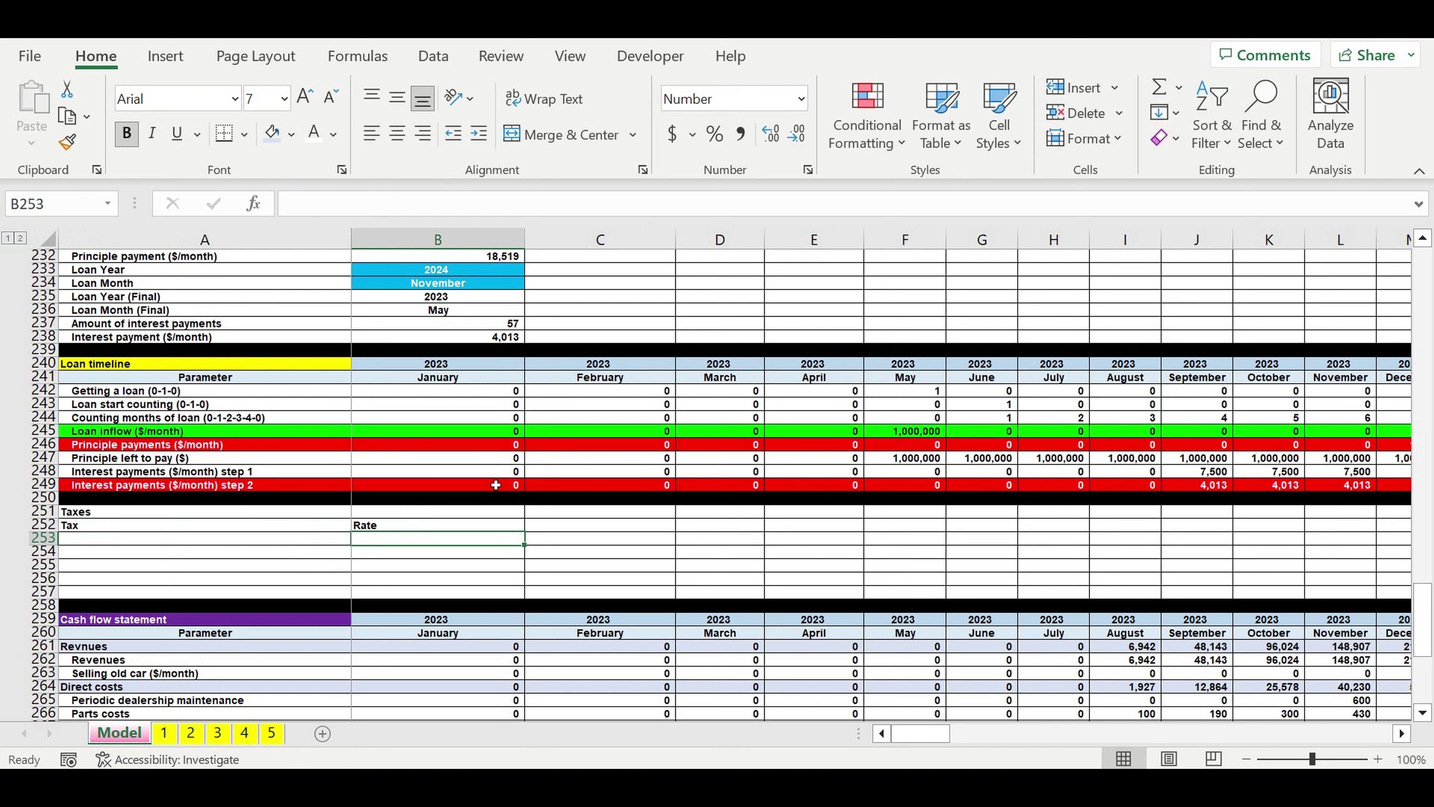
Step: Center the Tax and Rate headings in A252:B252 and fill them with the lightest blue theme color
left_click_drag(339, 528, 395, 525)
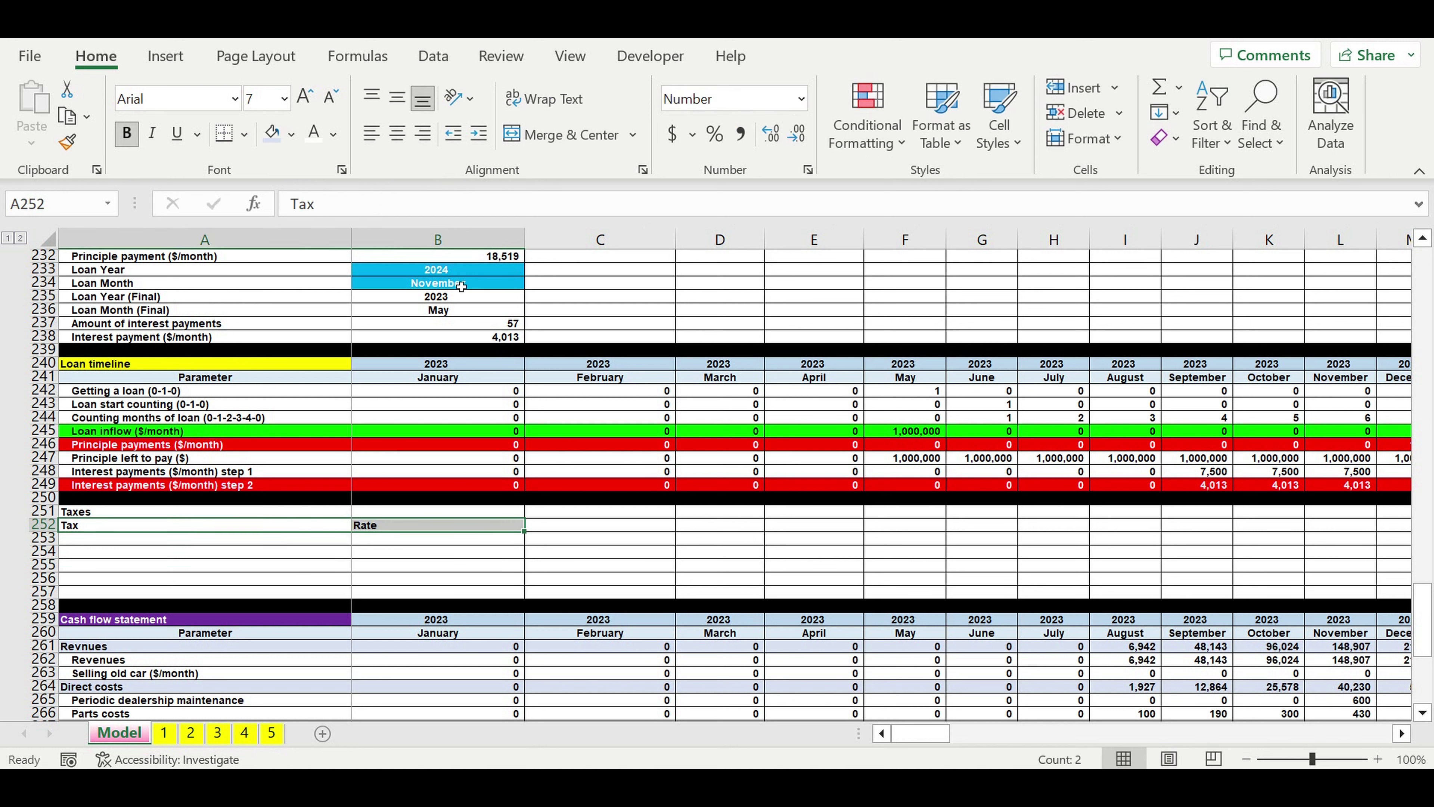
left_click(395, 136)
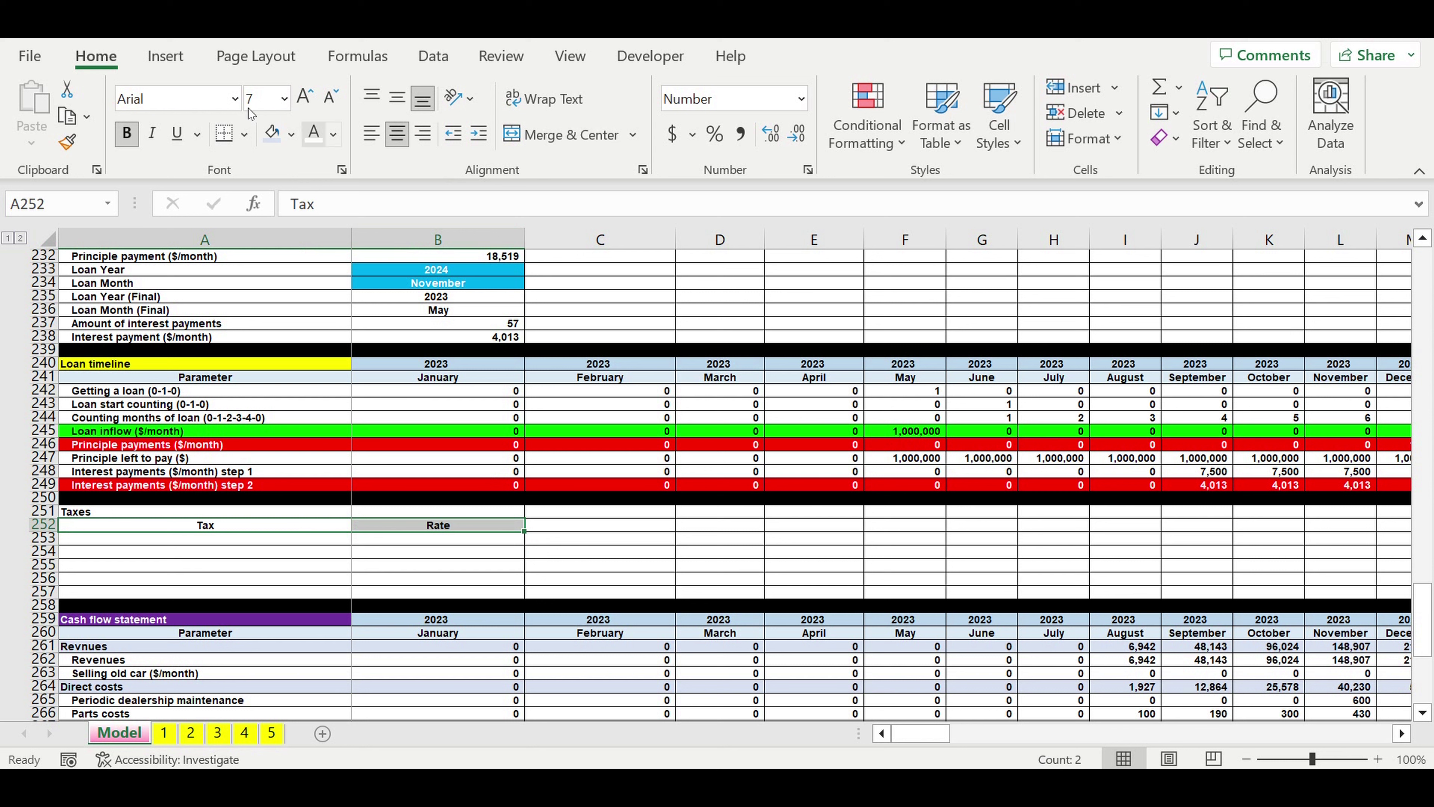
left_click(292, 134)
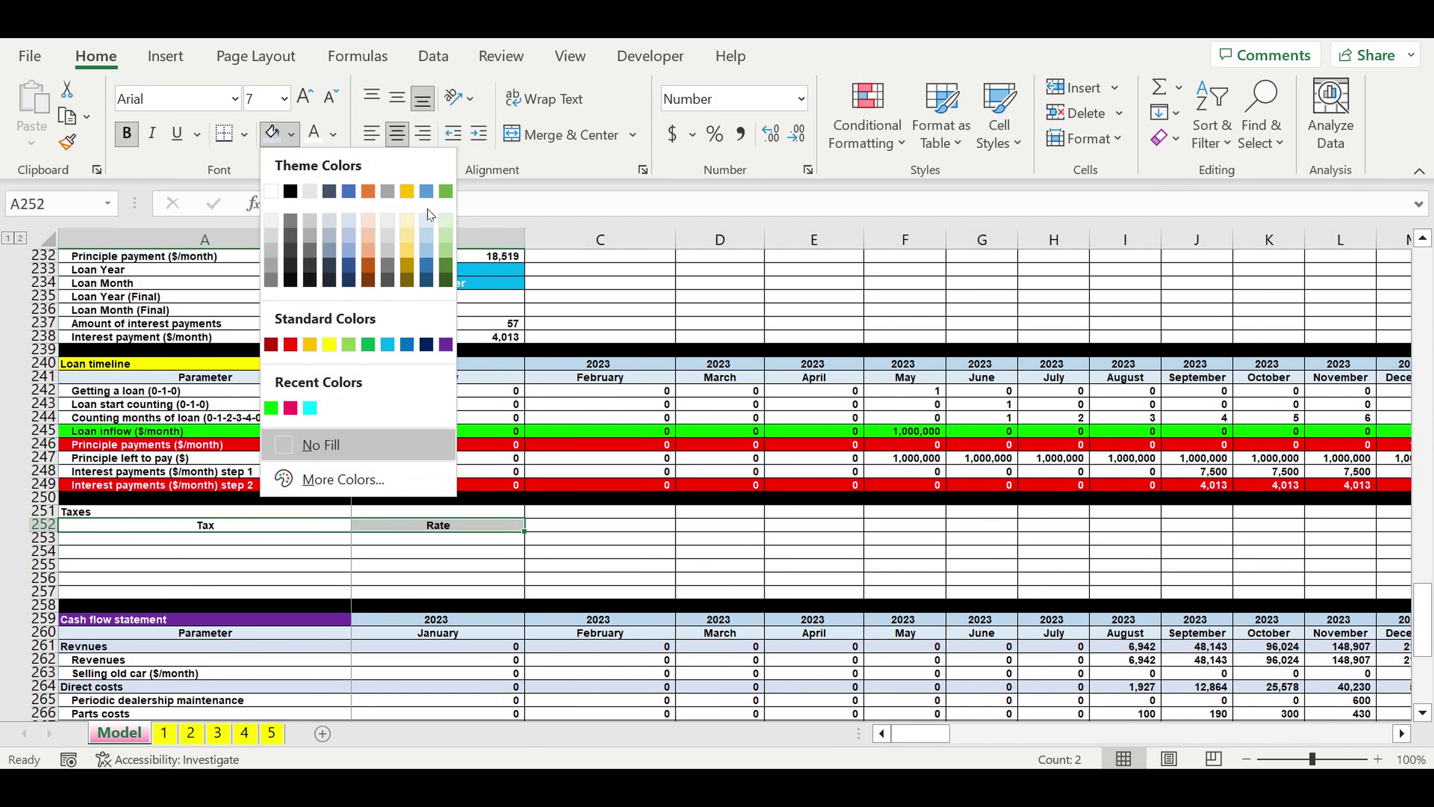
left_click(427, 219)
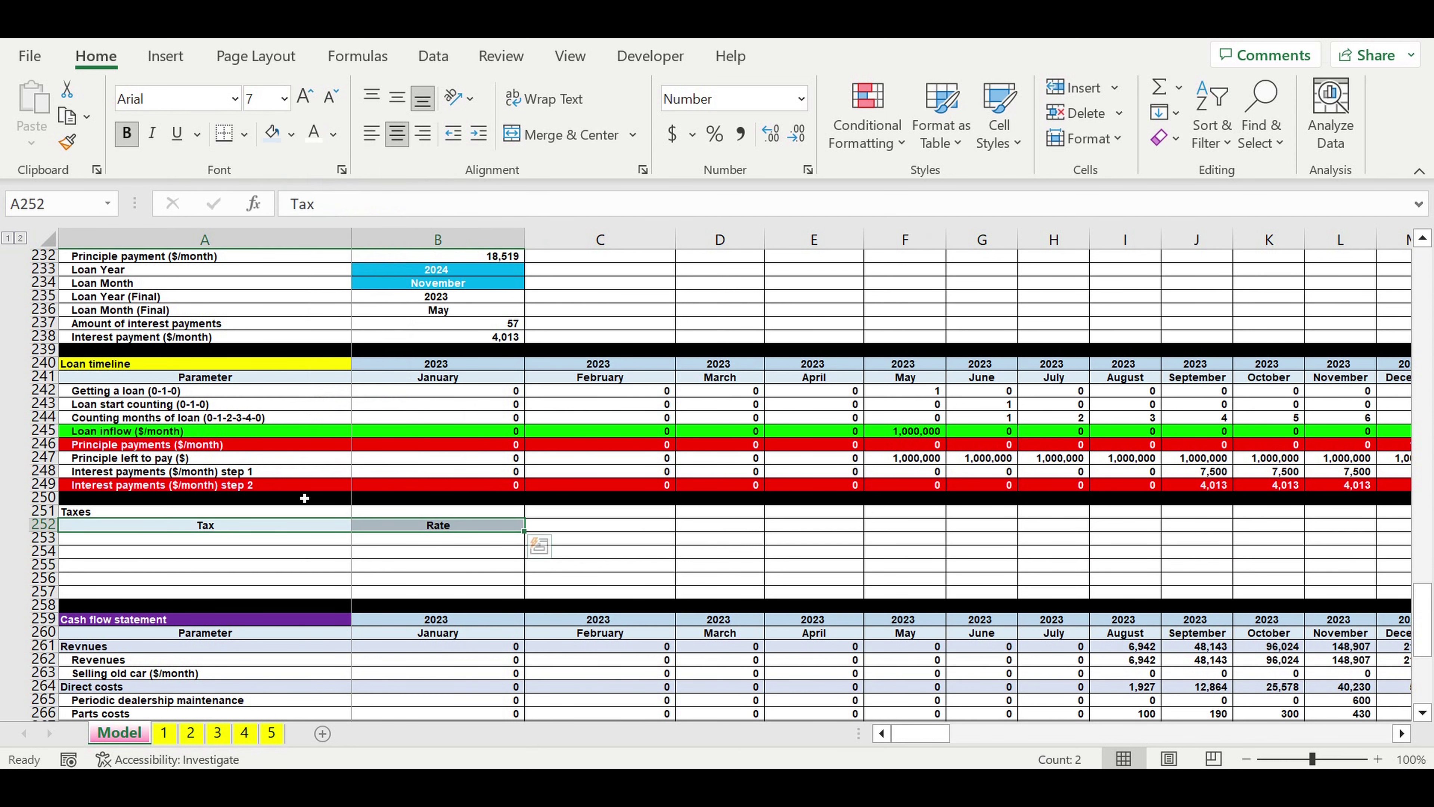
left_click(249, 565)
Step: Fill the Taxes section title in A251 with the standard orange color and select A253
left_click(96, 512)
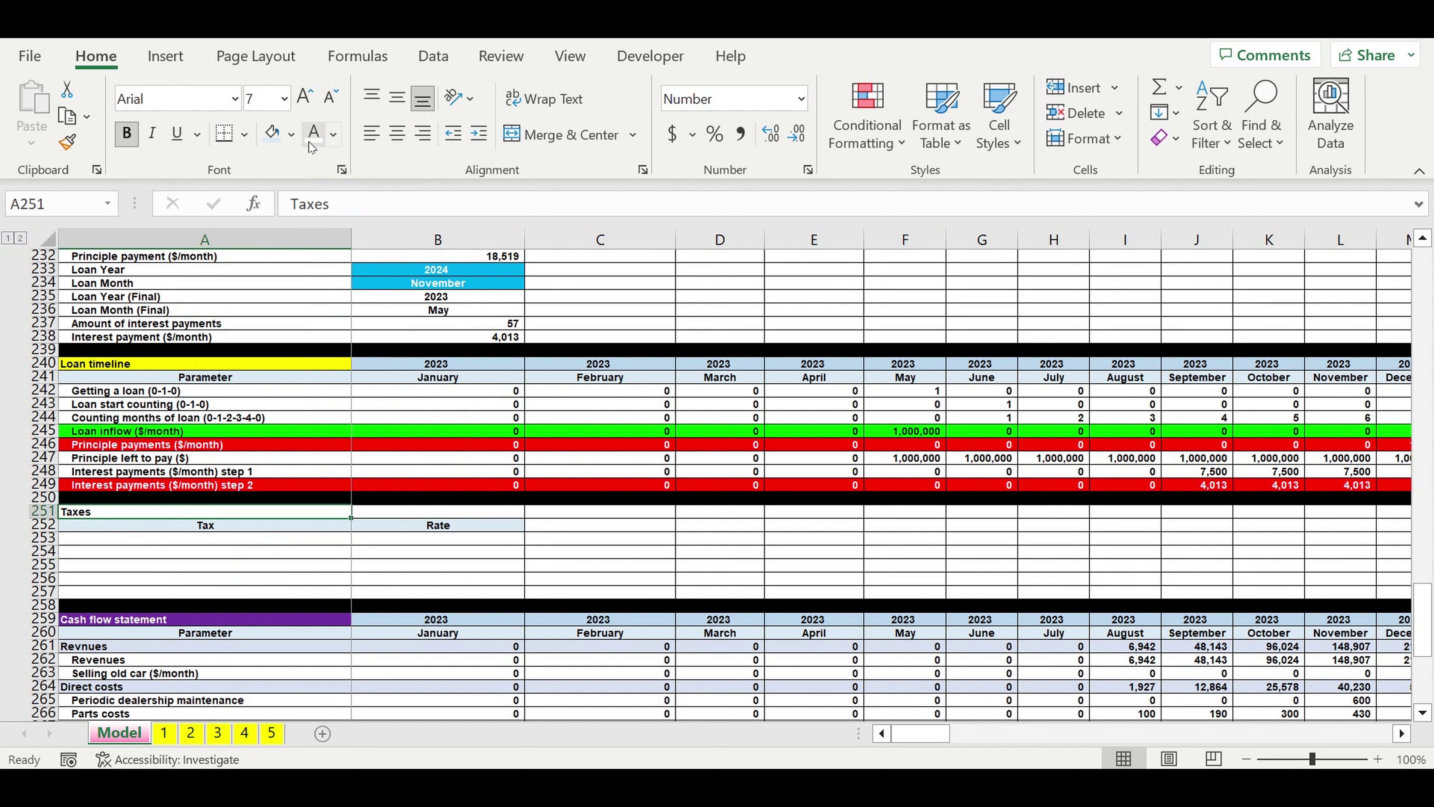
left_click(291, 134)
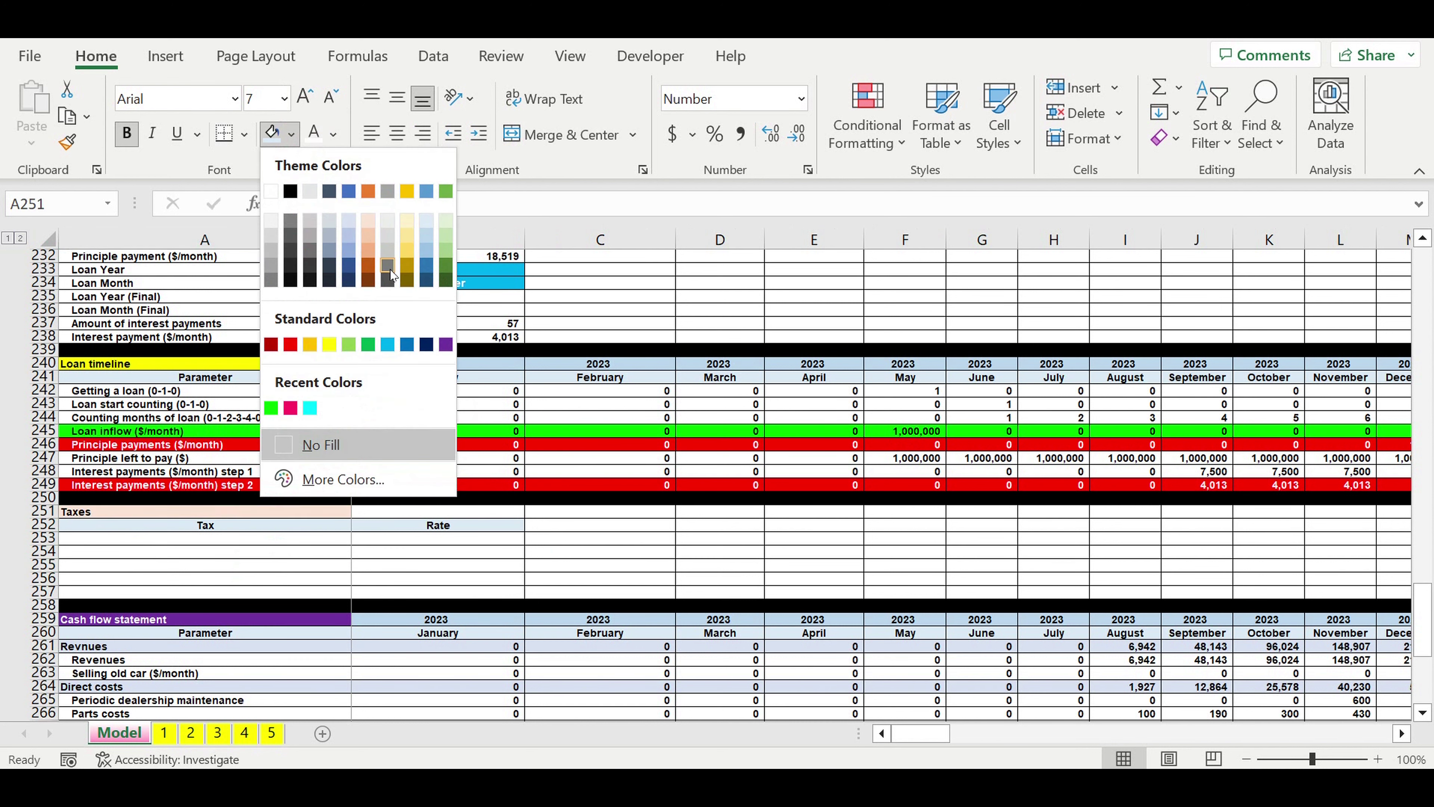
left_click(328, 345)
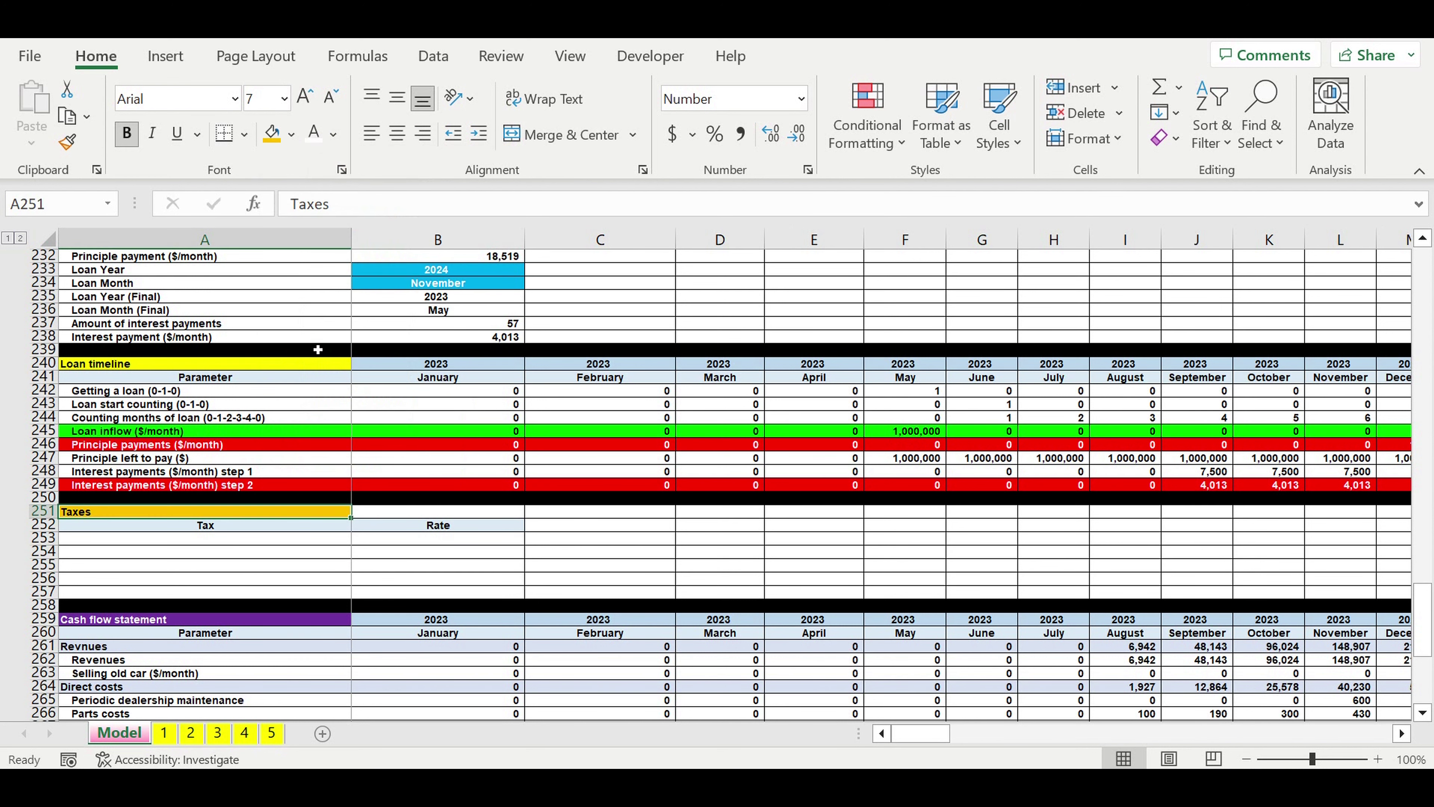
left_click(274, 541)
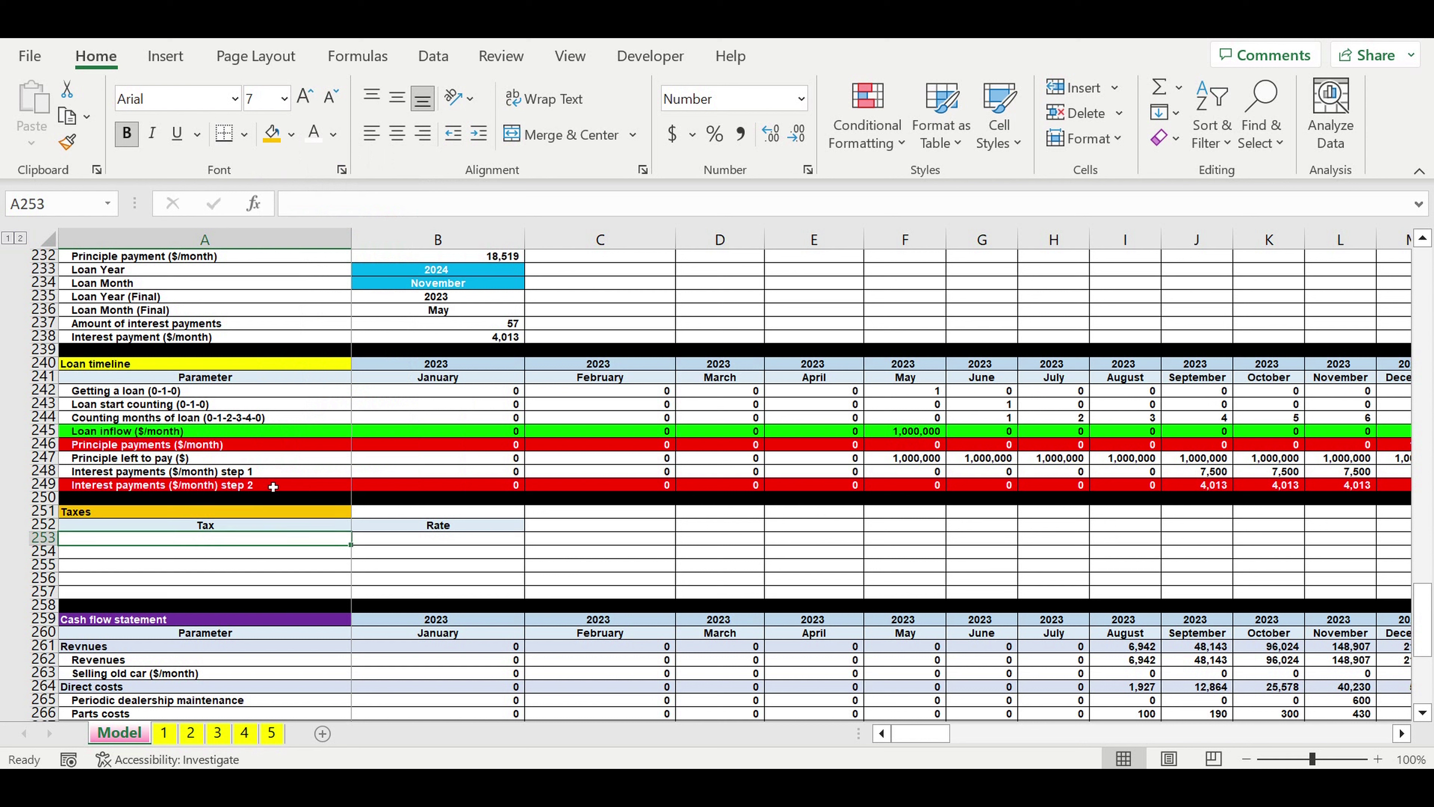
Step: Enter the tax names "Revenue Tax" in A253 and "Payroll tax" in A254 of the Taxes section
type("Revenu")
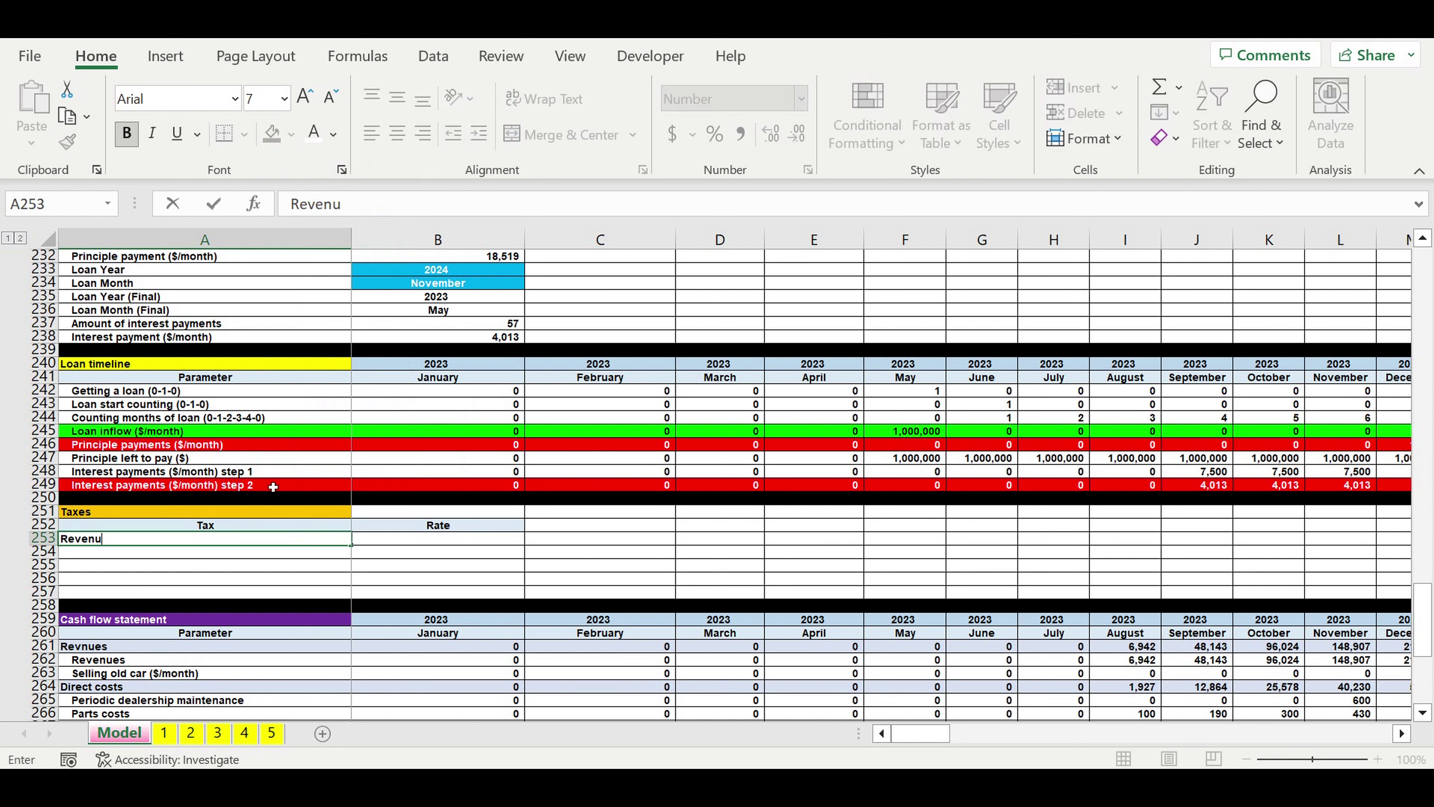
type("e Tax")
key("Return")
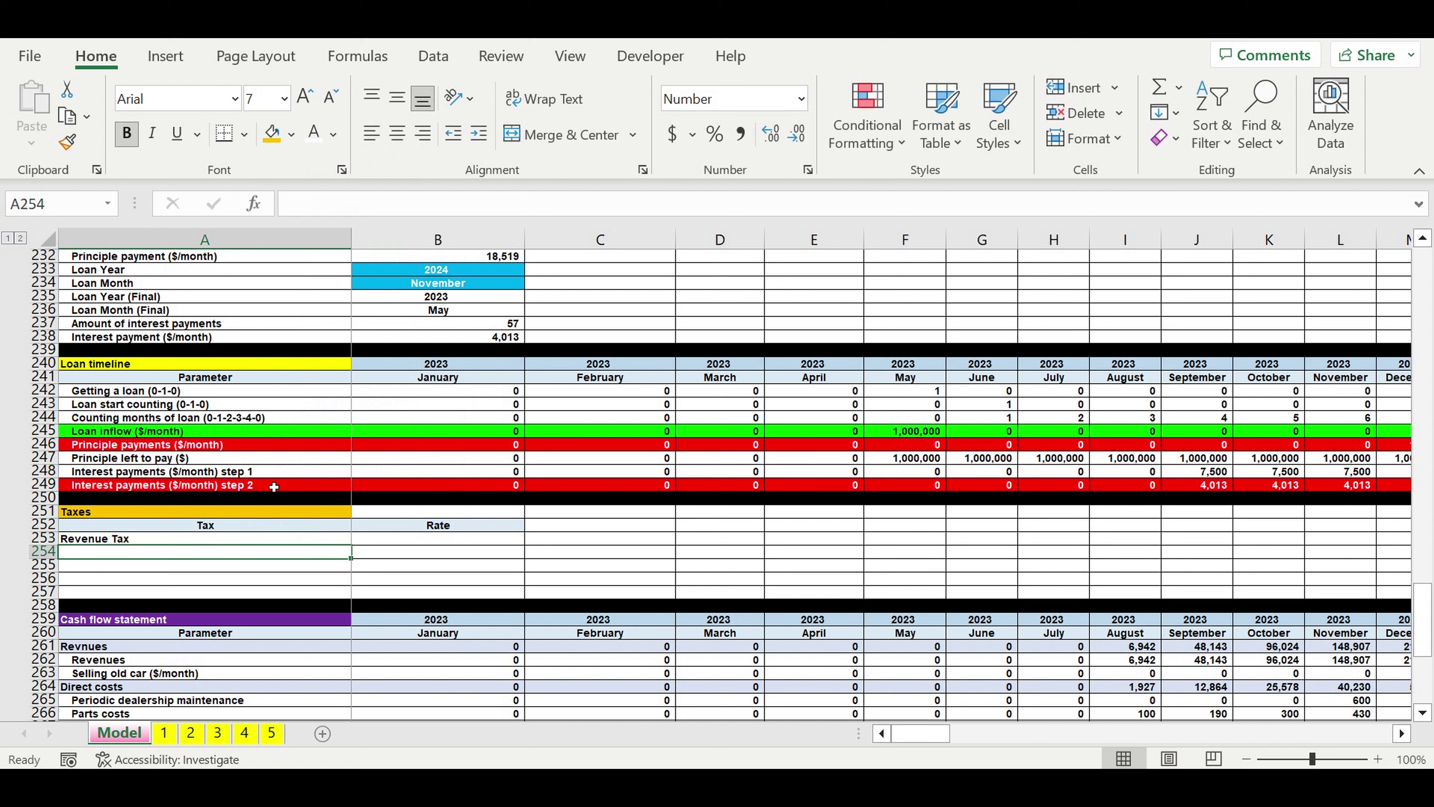
type("Payroll tax")
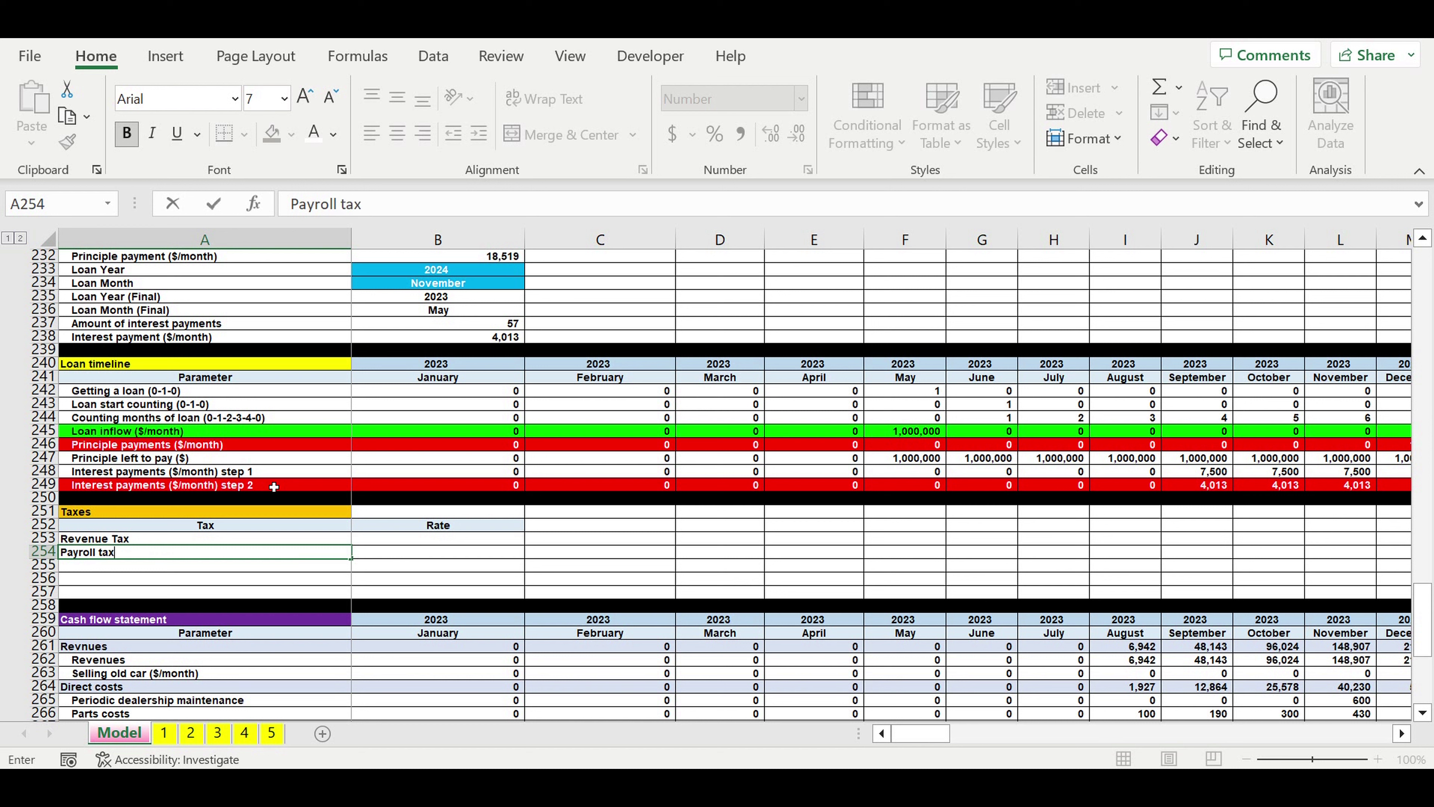
key("Return")
key("Up")
key("Right")
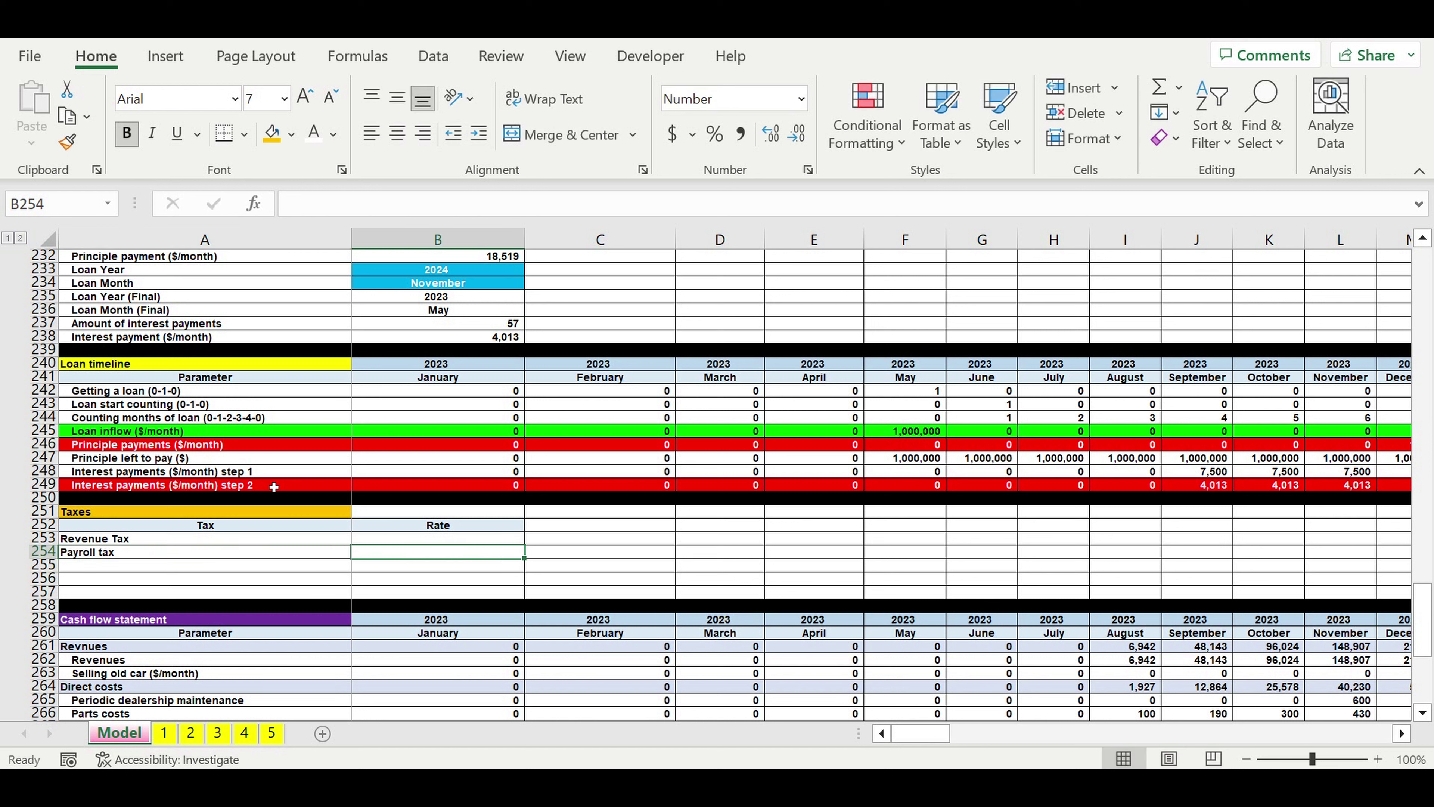
key("Left")
key("Down")
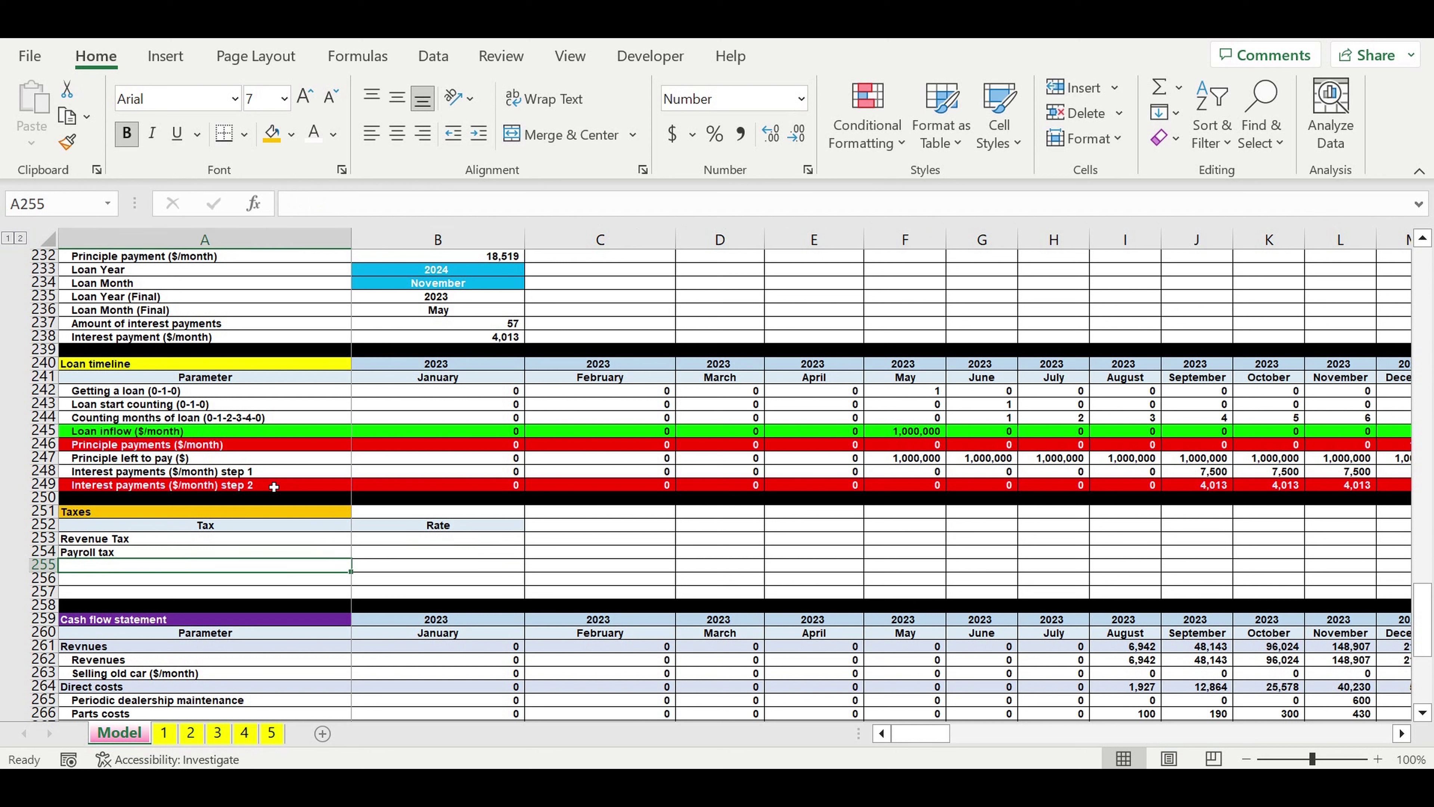
Step: Enter the tax names "Profit tax" in A255 and "Asset Tax" in A256
type("Profit tax")
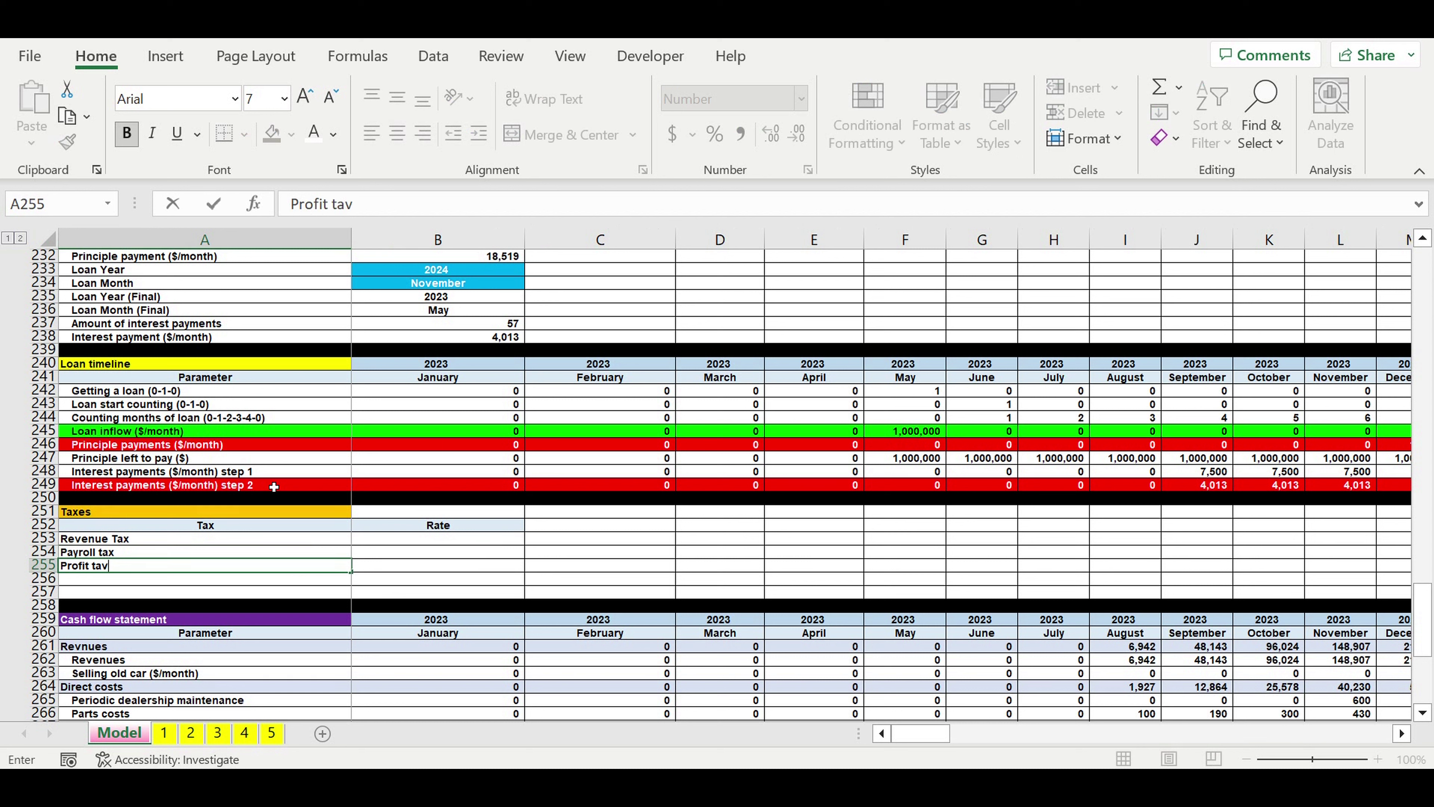
key("Return")
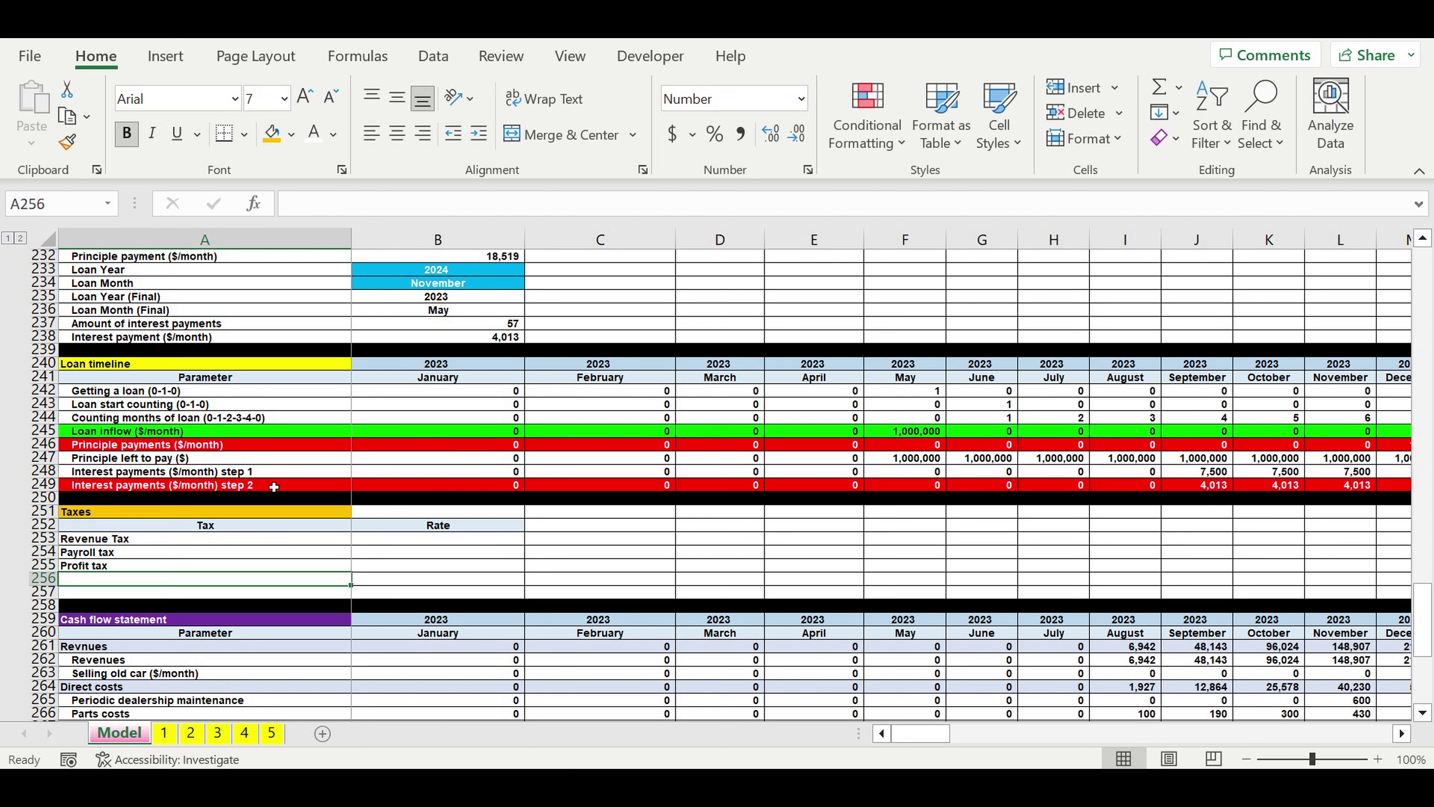
type("Asset Tax")
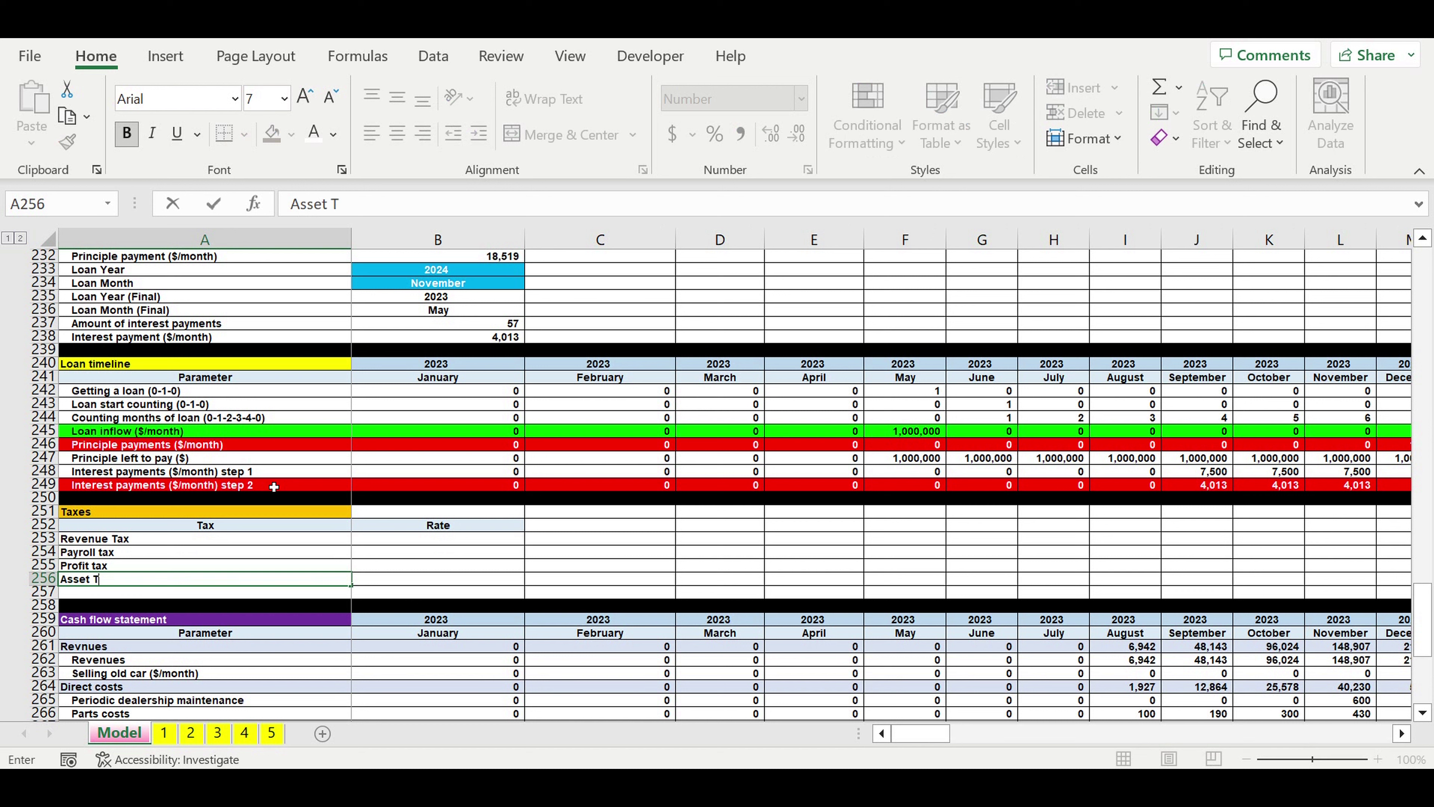
left_click(634, 518)
Step: Delete the empty row 257 between the tax list and the black divider row
left_click(43, 591)
right_click(46, 592)
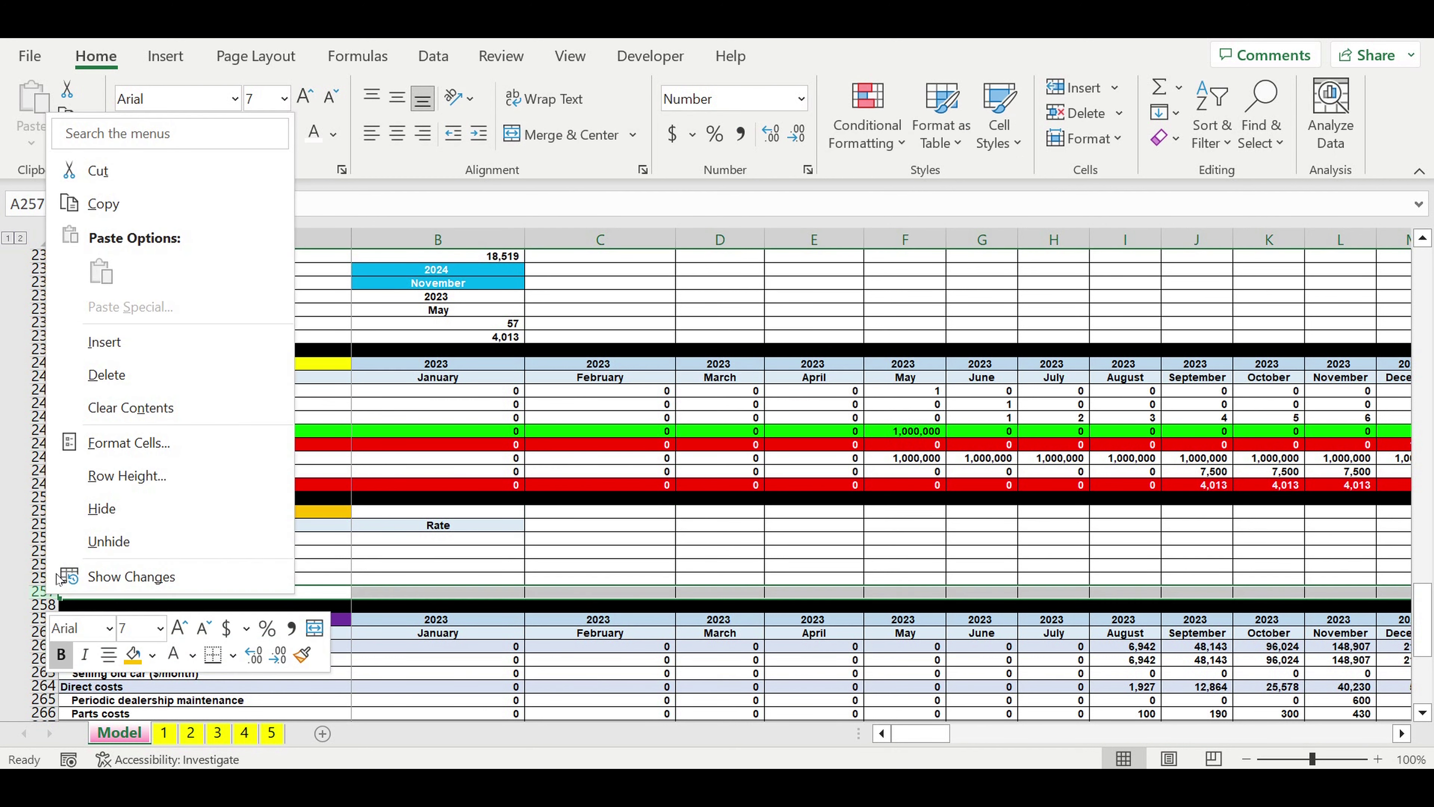
left_click(110, 398)
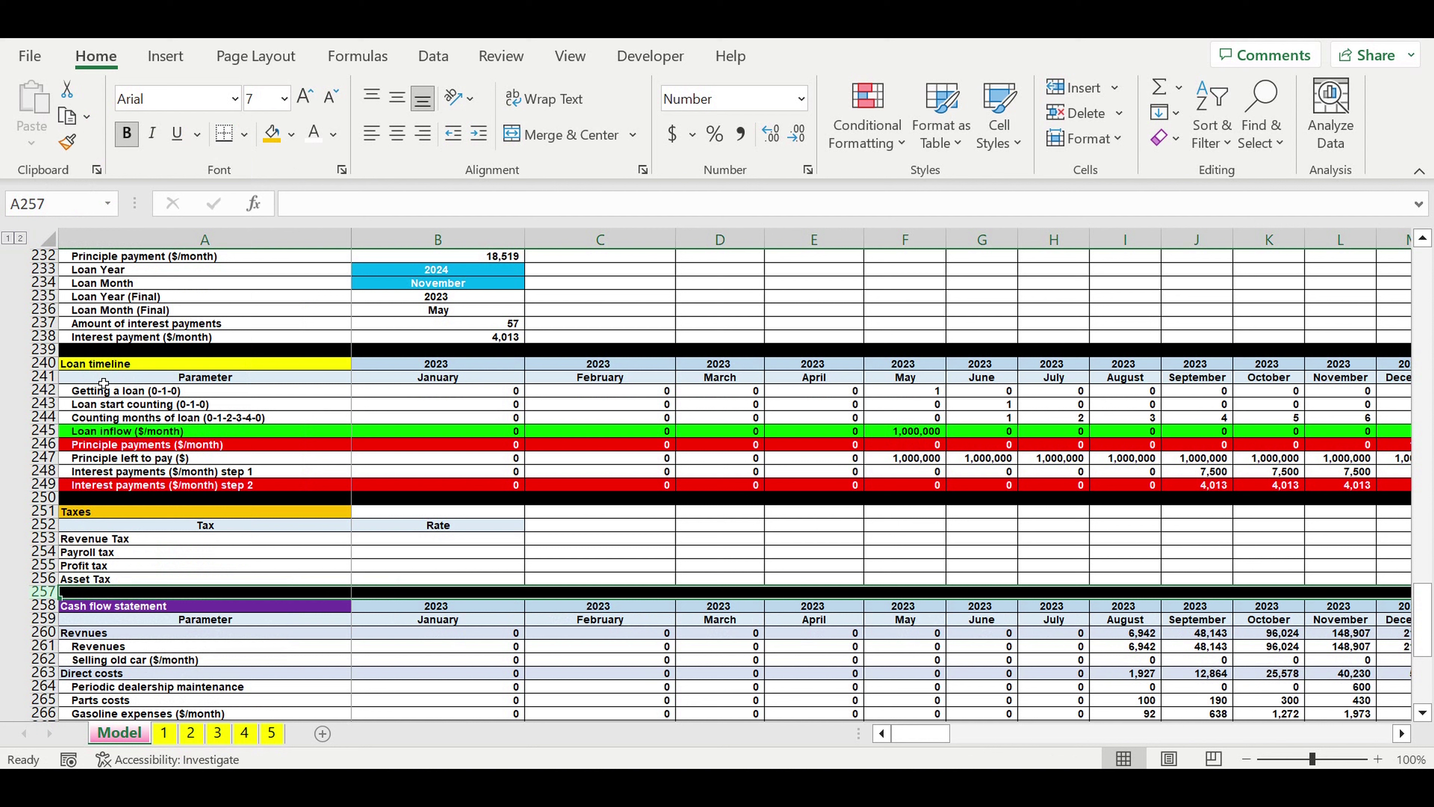
Step: Indent the tax names in A253:A256 one level and apply the percentage format to the rate cells B253:B255
left_click_drag(113, 540, 113, 578)
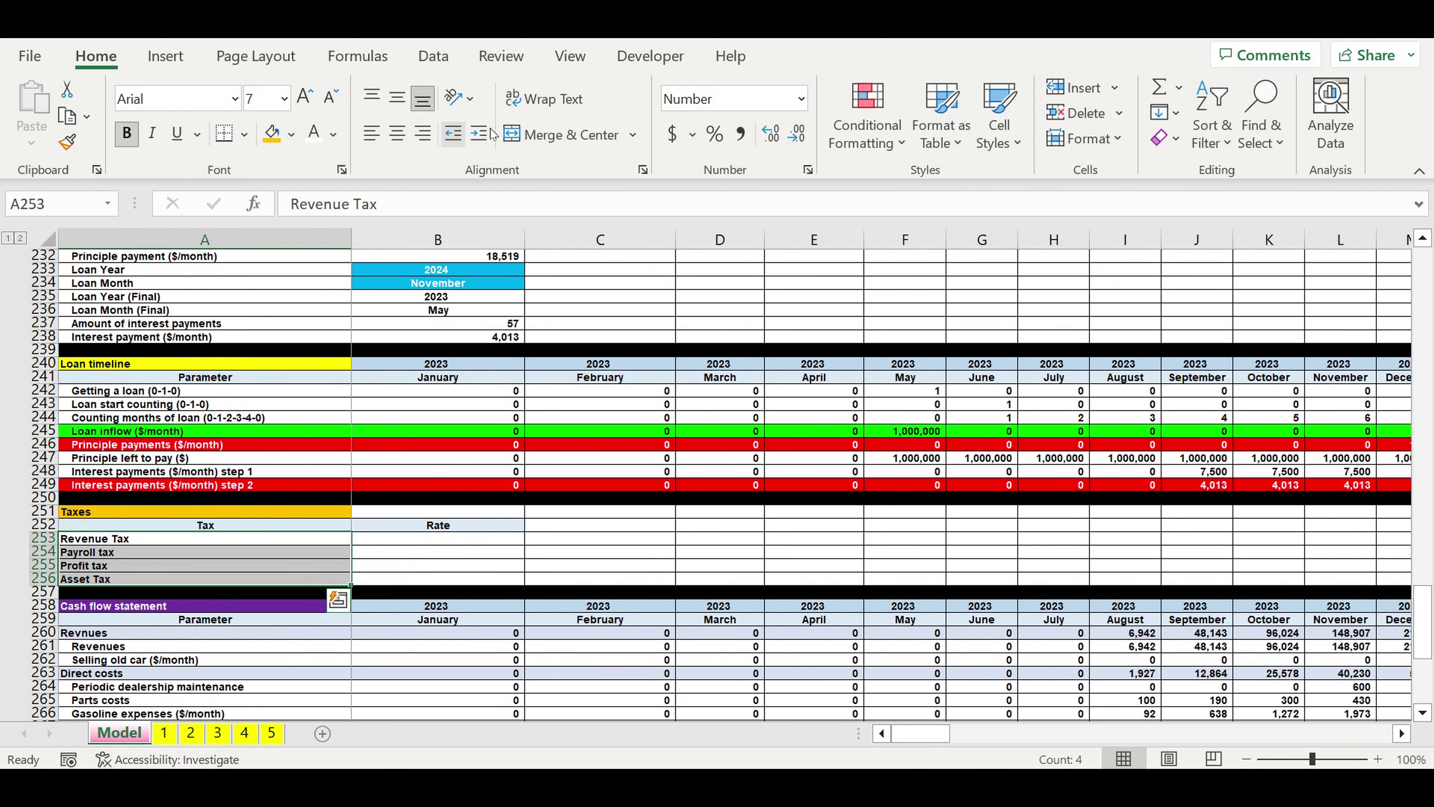
left_click(478, 133)
left_click_drag(439, 538, 439, 567)
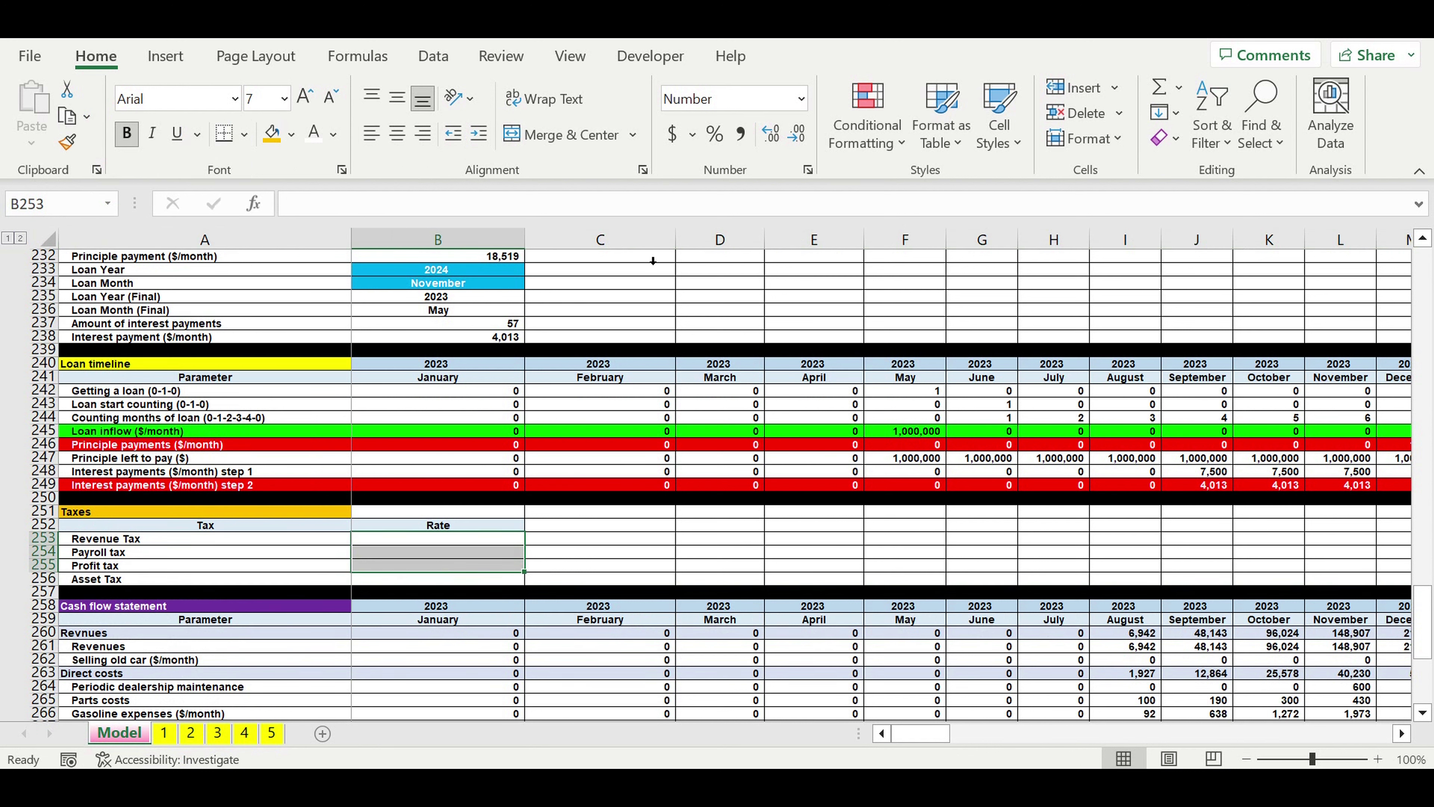
left_click(714, 133)
Step: Fill the tax rate cells B253:B256 with the standard light blue color
left_click_drag(449, 540, 446, 579)
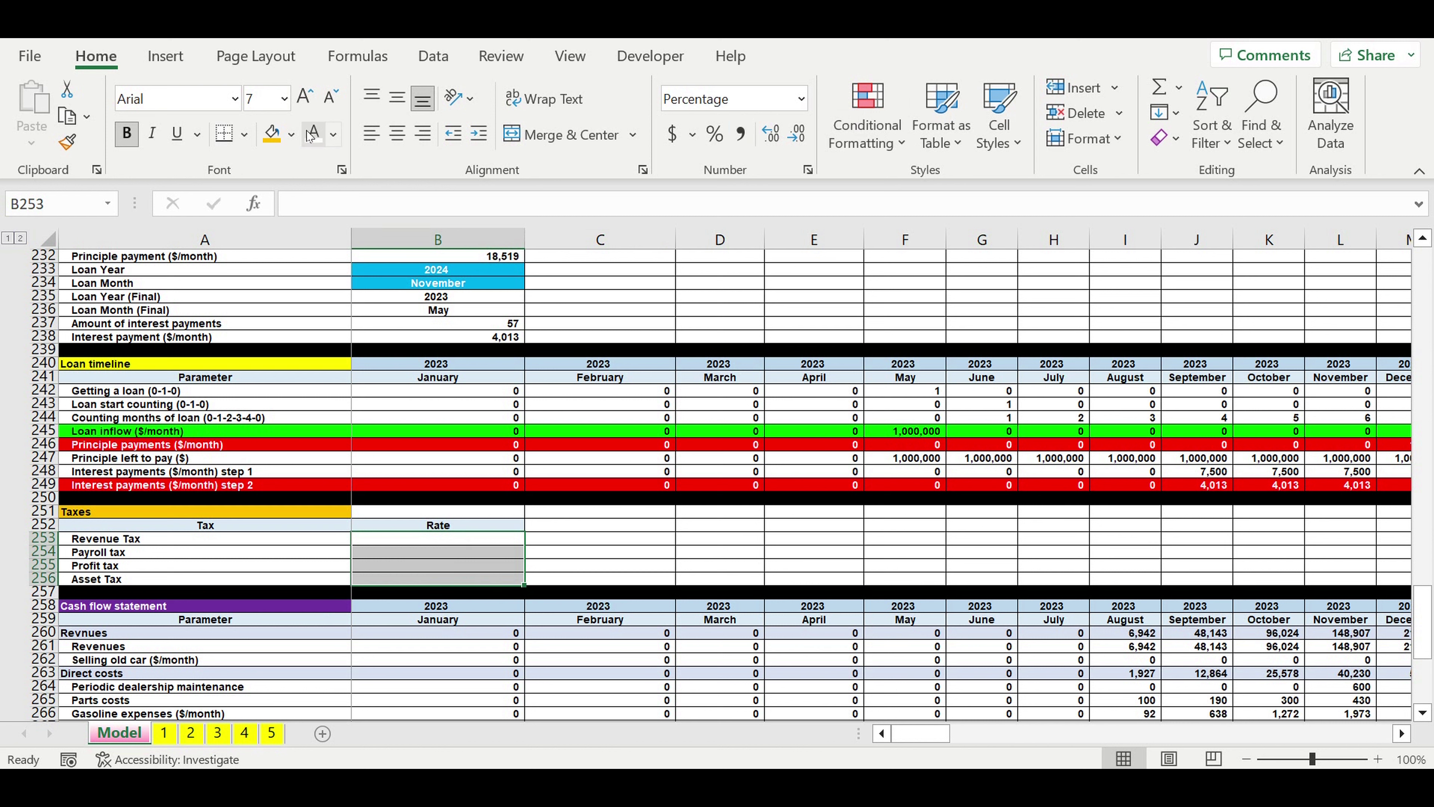
left_click(291, 134)
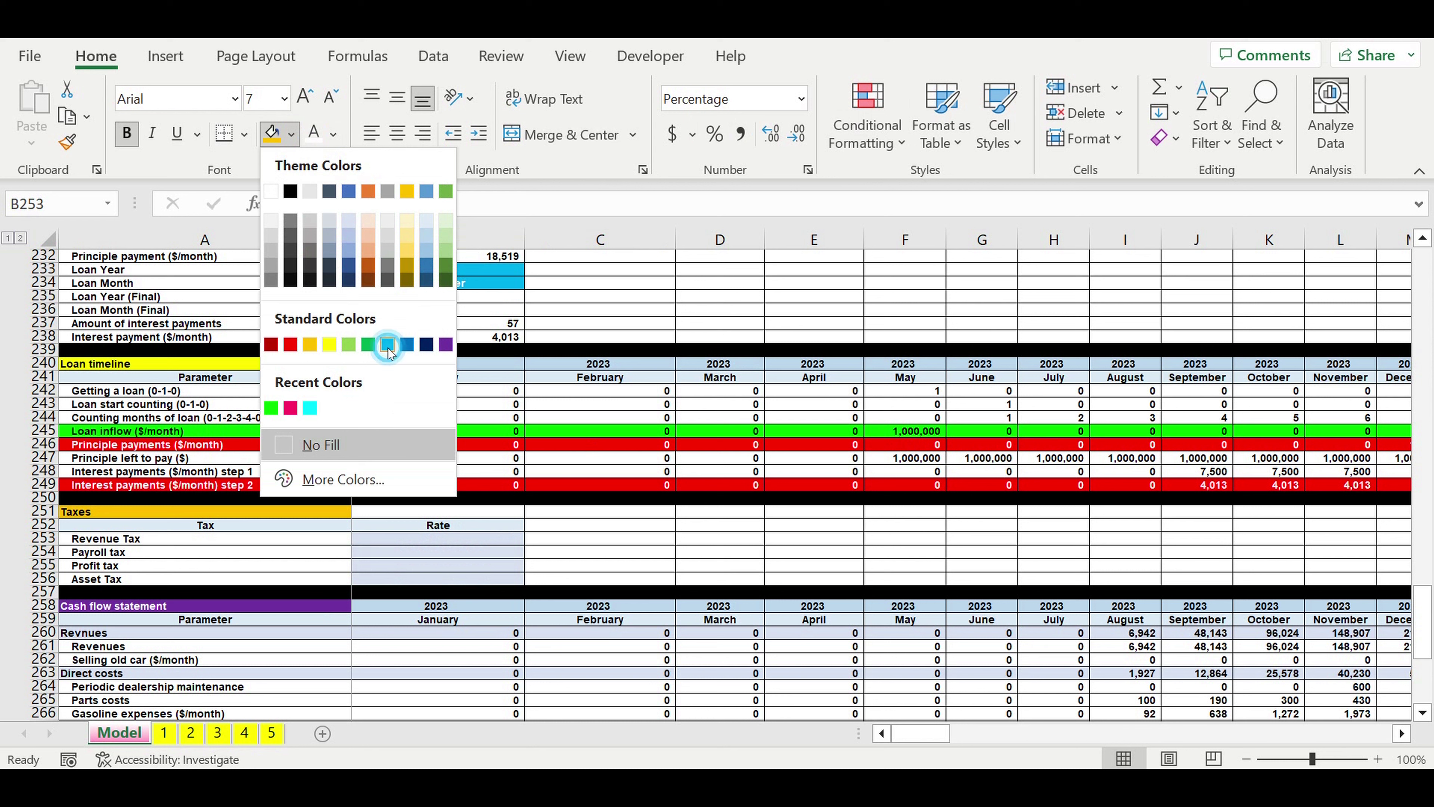
Step: Fill B253:B256 light blue and enter the rates: Revenue Tax 4%, Payroll tax 7%, Profit tax 3%, Asset Tax 2000
left_click(388, 346)
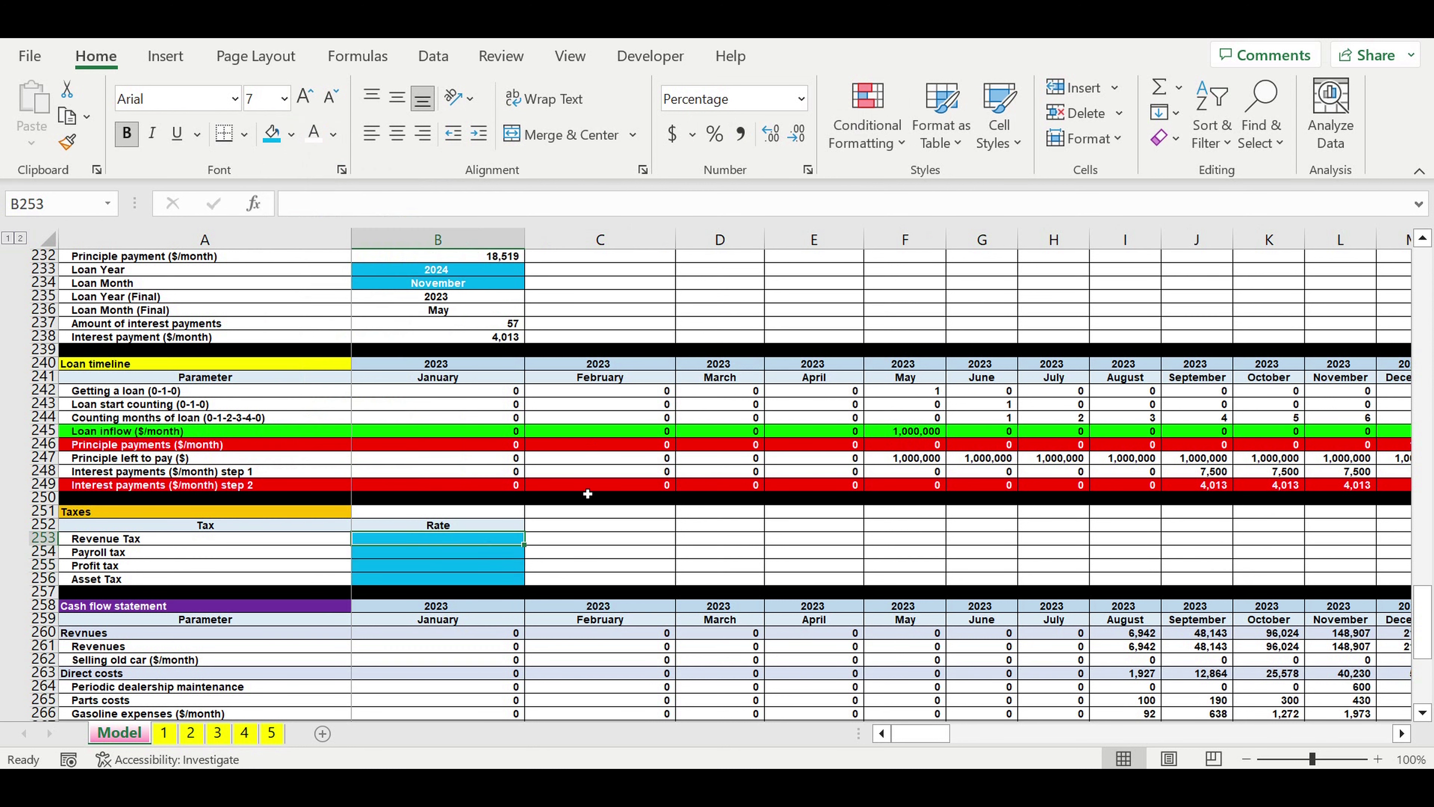
type("4")
key("Return")
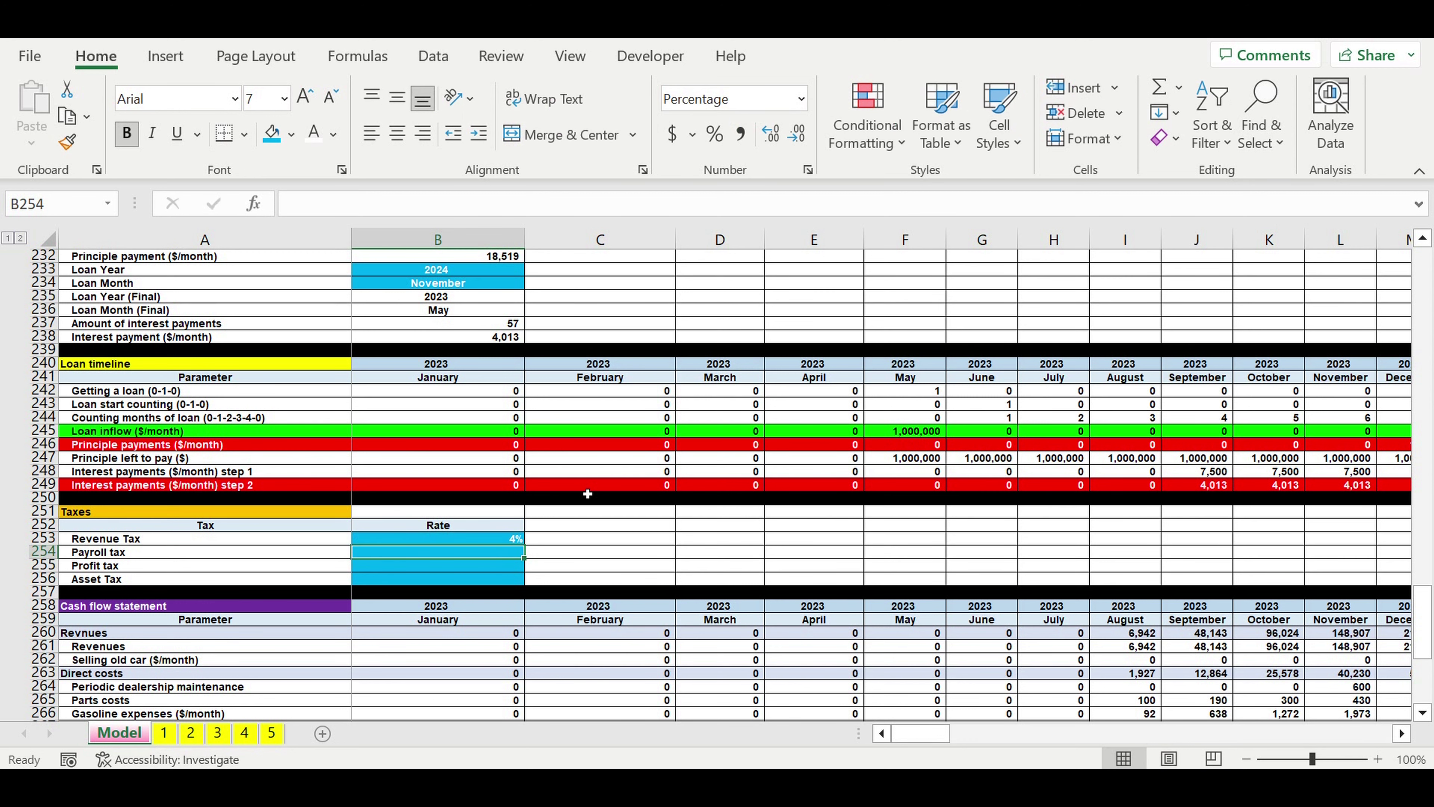
type("7")
key("Return")
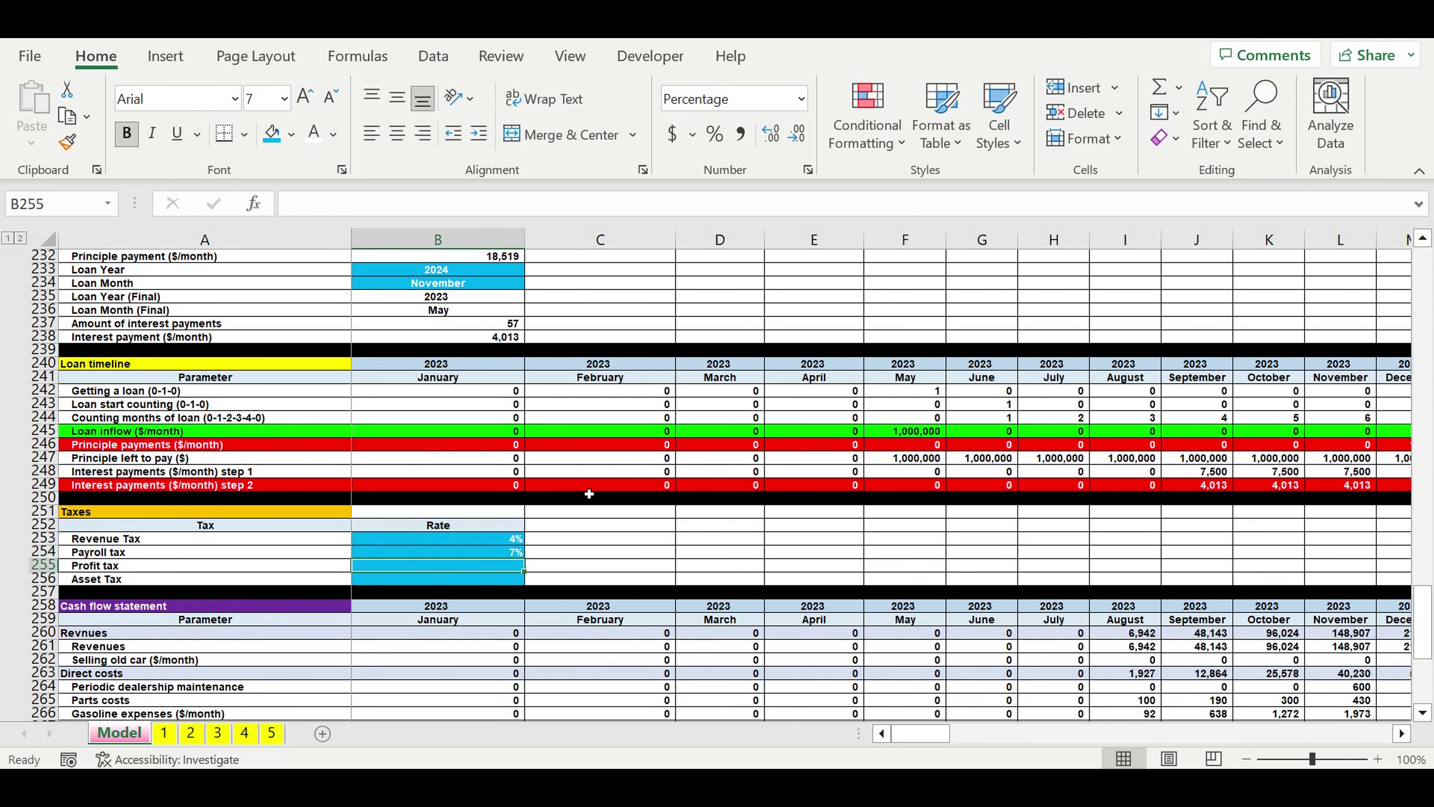
type("3")
key("Return")
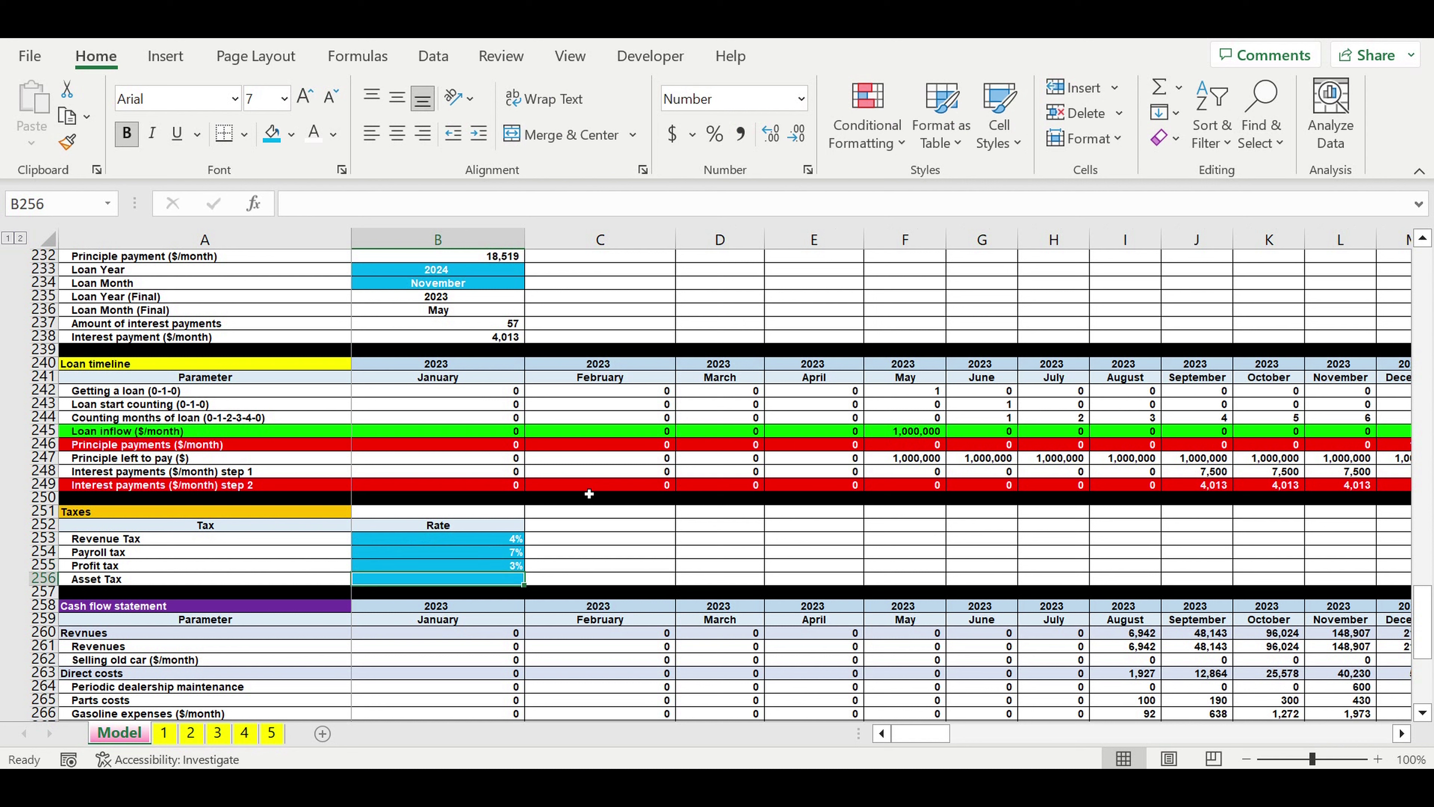
type("2000")
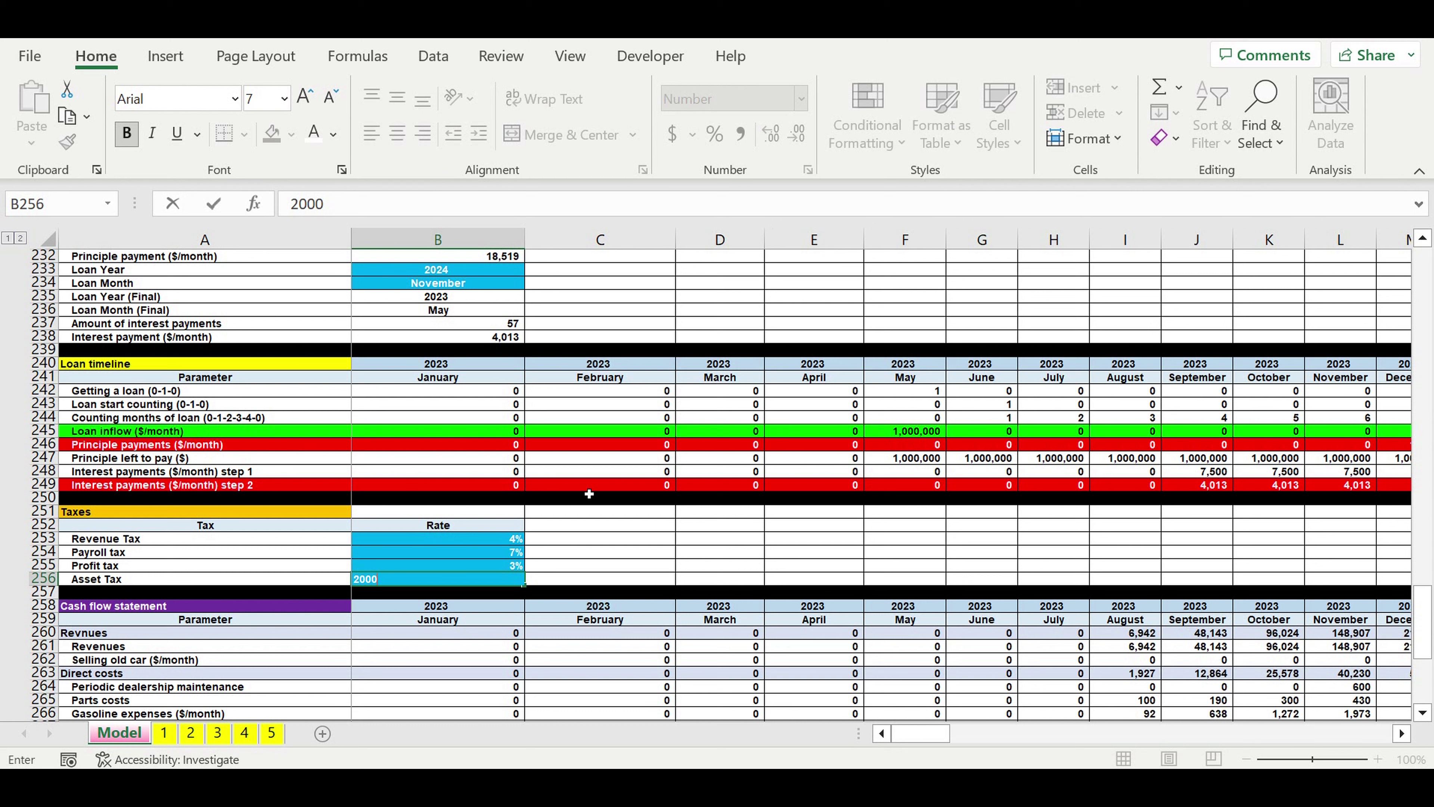
key("Return")
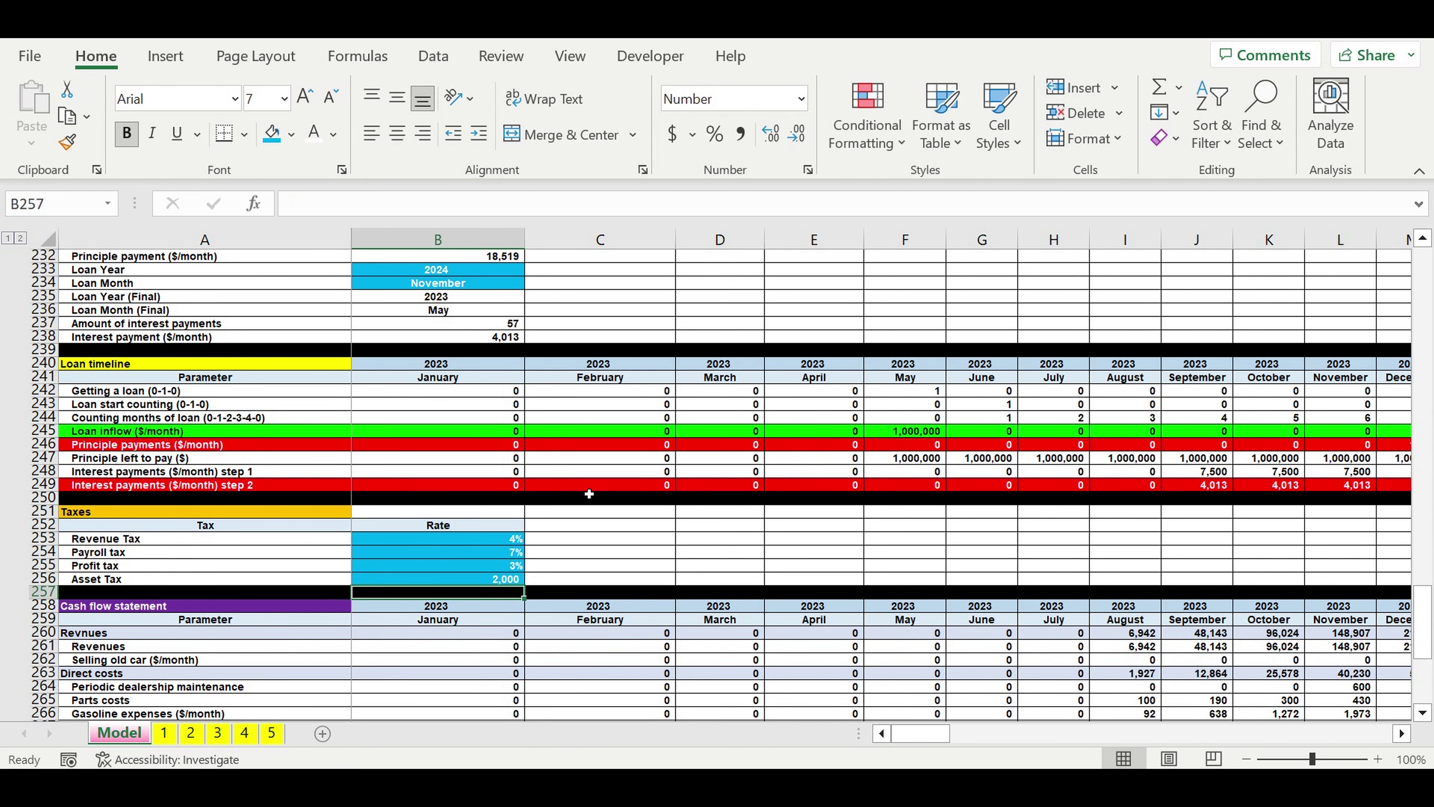
Step: Link A288, under Taxes in the cash flow statement, to the Revenue Tax label with =A253
left_click(587, 526)
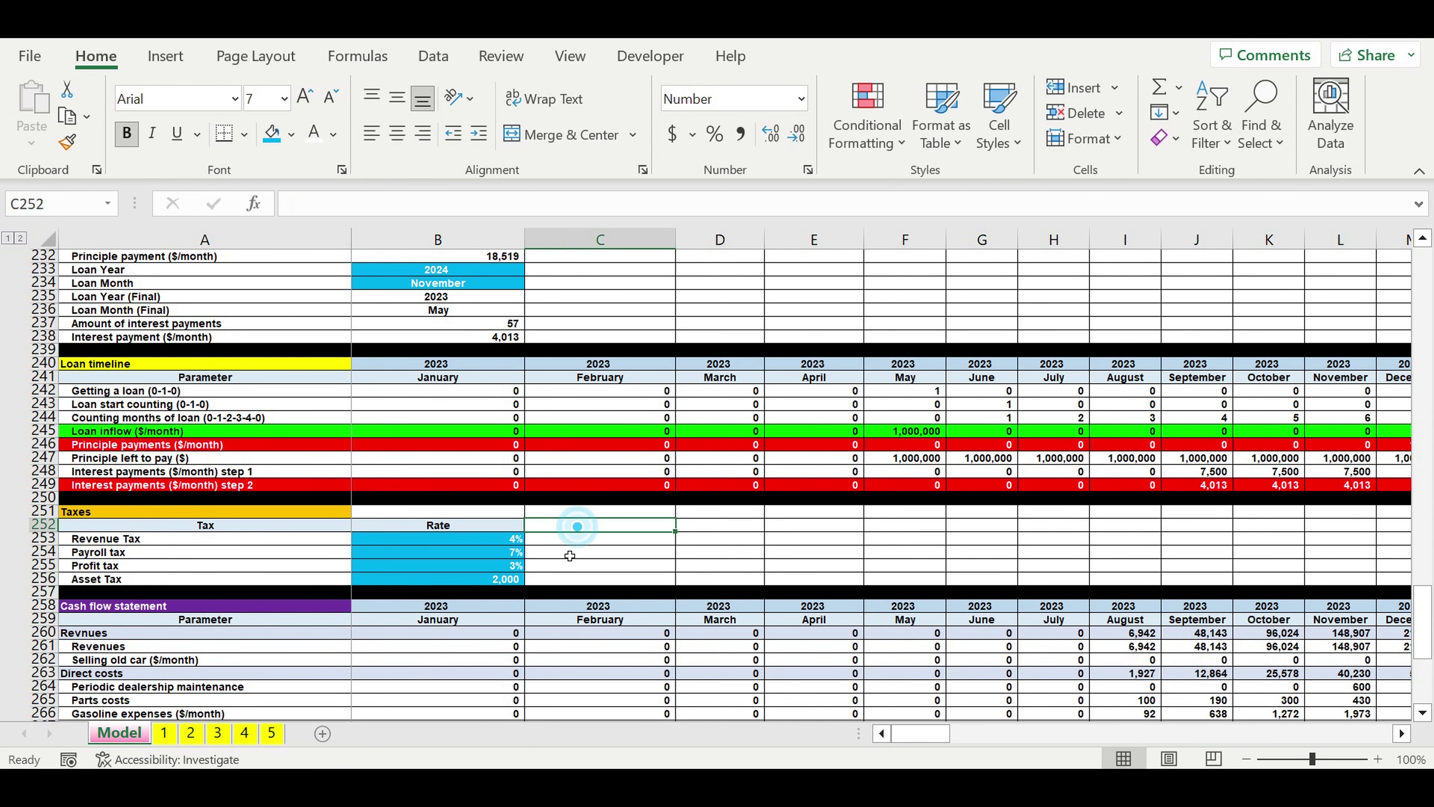
scroll(642, 564, "down", 3)
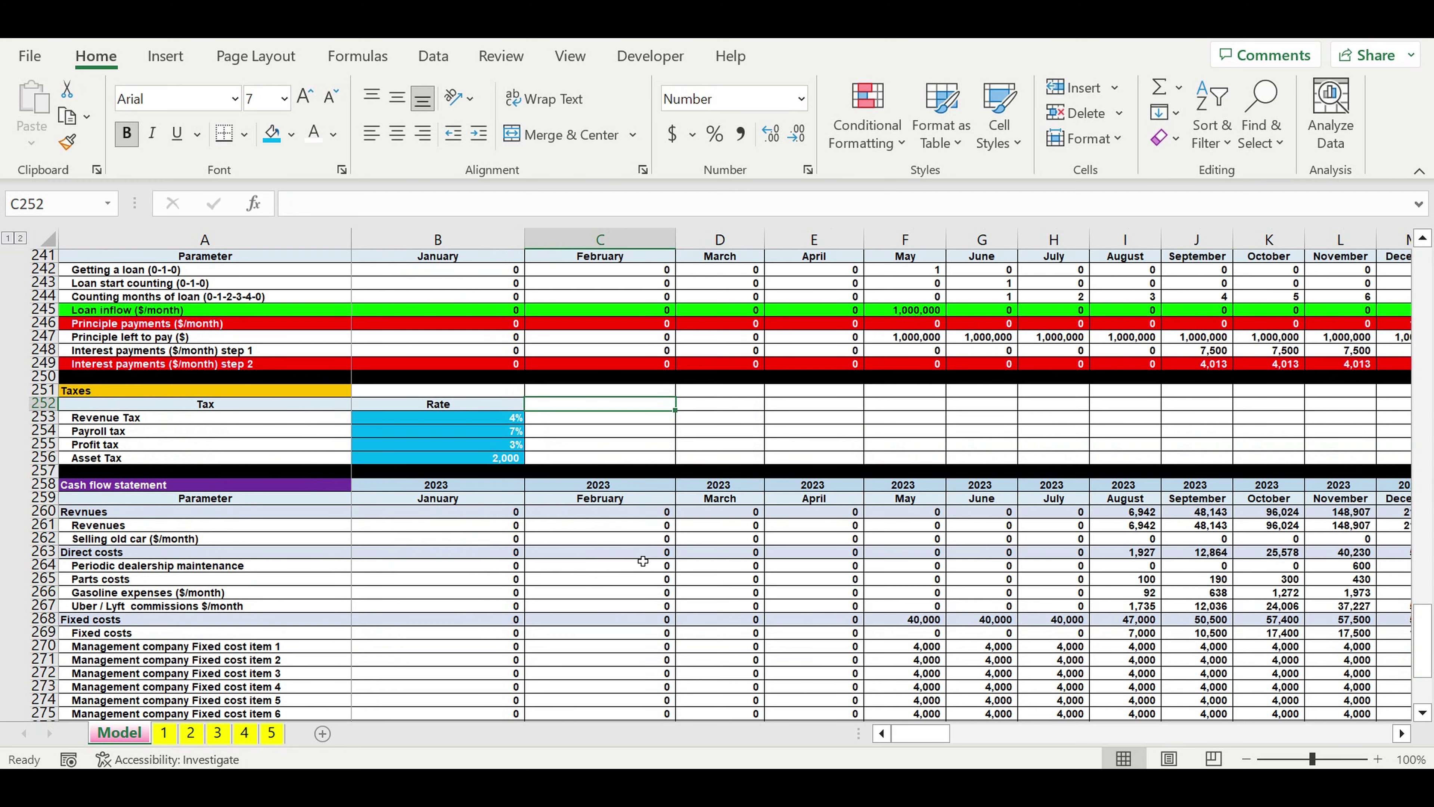
scroll(642, 561, "down", 5)
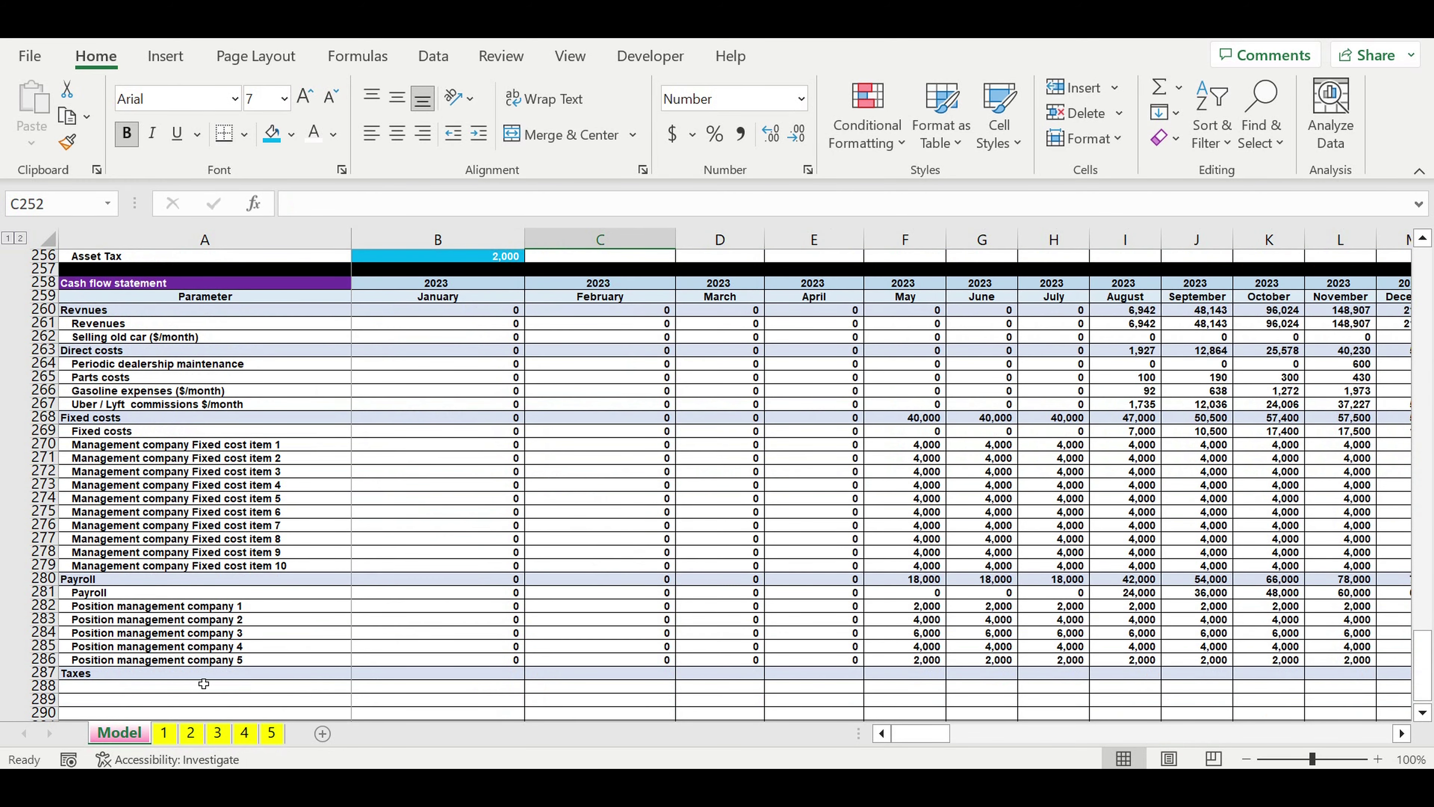
left_click(201, 686)
type("=")
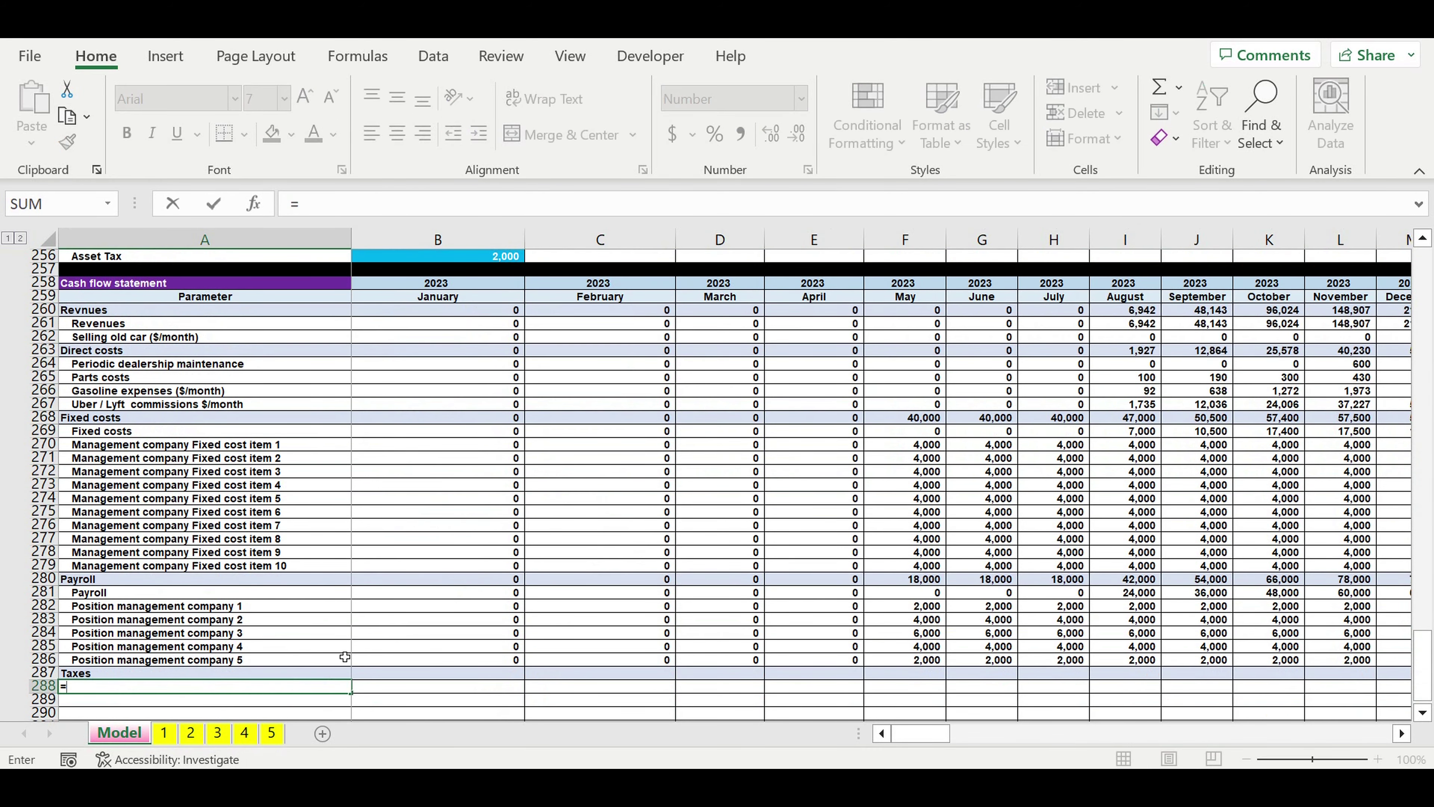
scroll(345, 656, "up", 6)
left_click(110, 461)
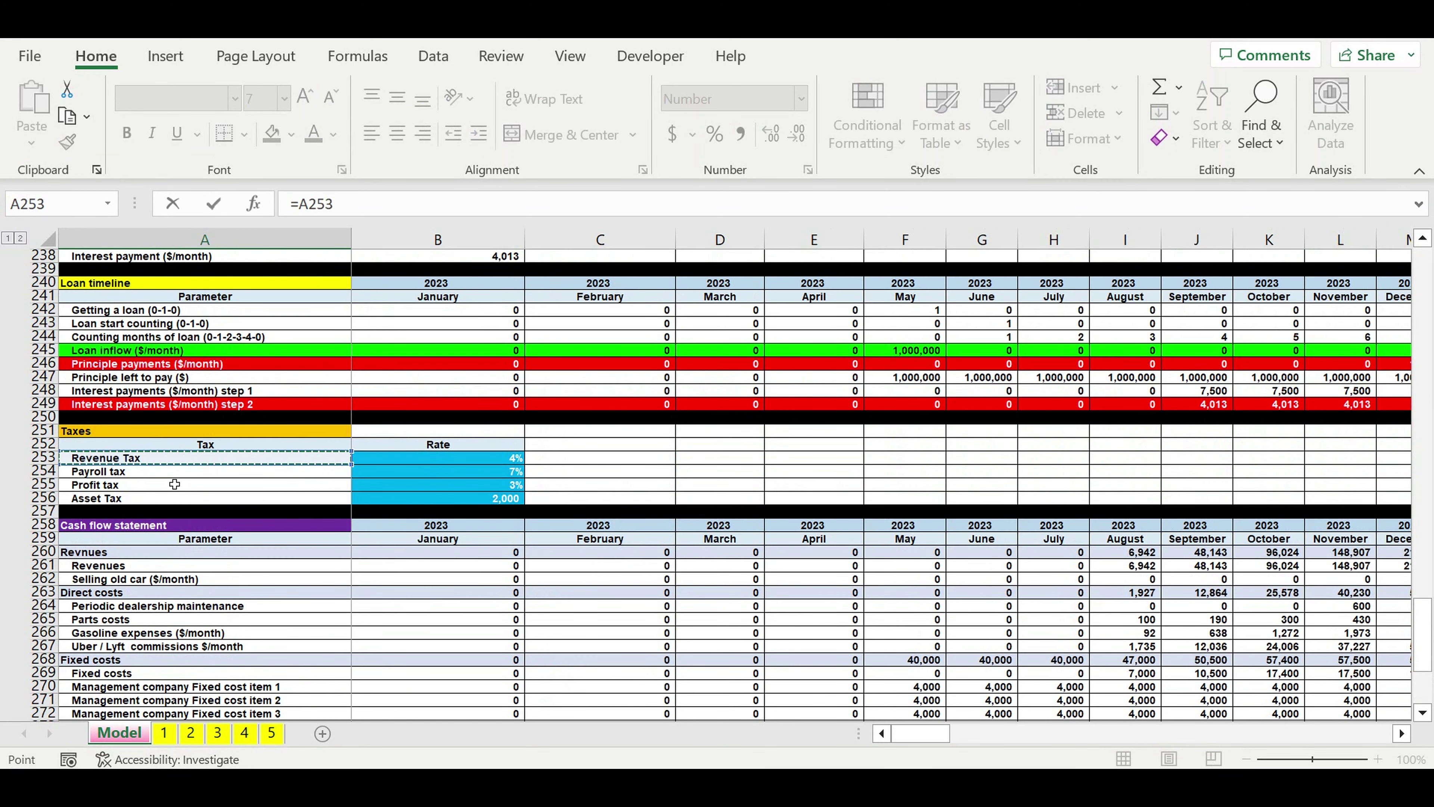
key("Return")
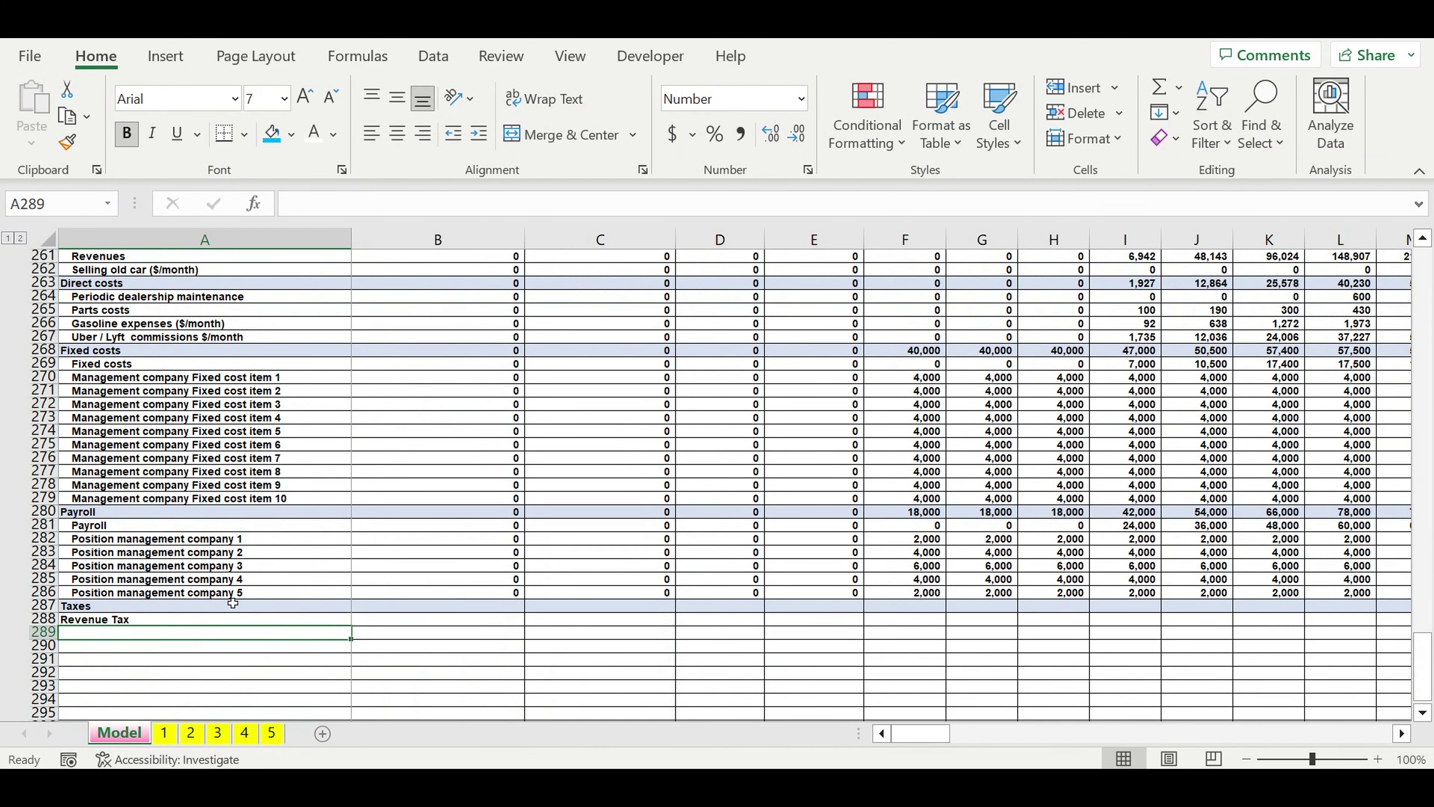
Step: Copy the linked label in A288 down through A291 and indent the four tax labels
scroll(233, 603, "down", 2)
left_click(136, 540)
mouse_move(356, 553)
left_mouse_down()
mouse_move(352, 593)
mouse_move(362, 576)
left_mouse_up()
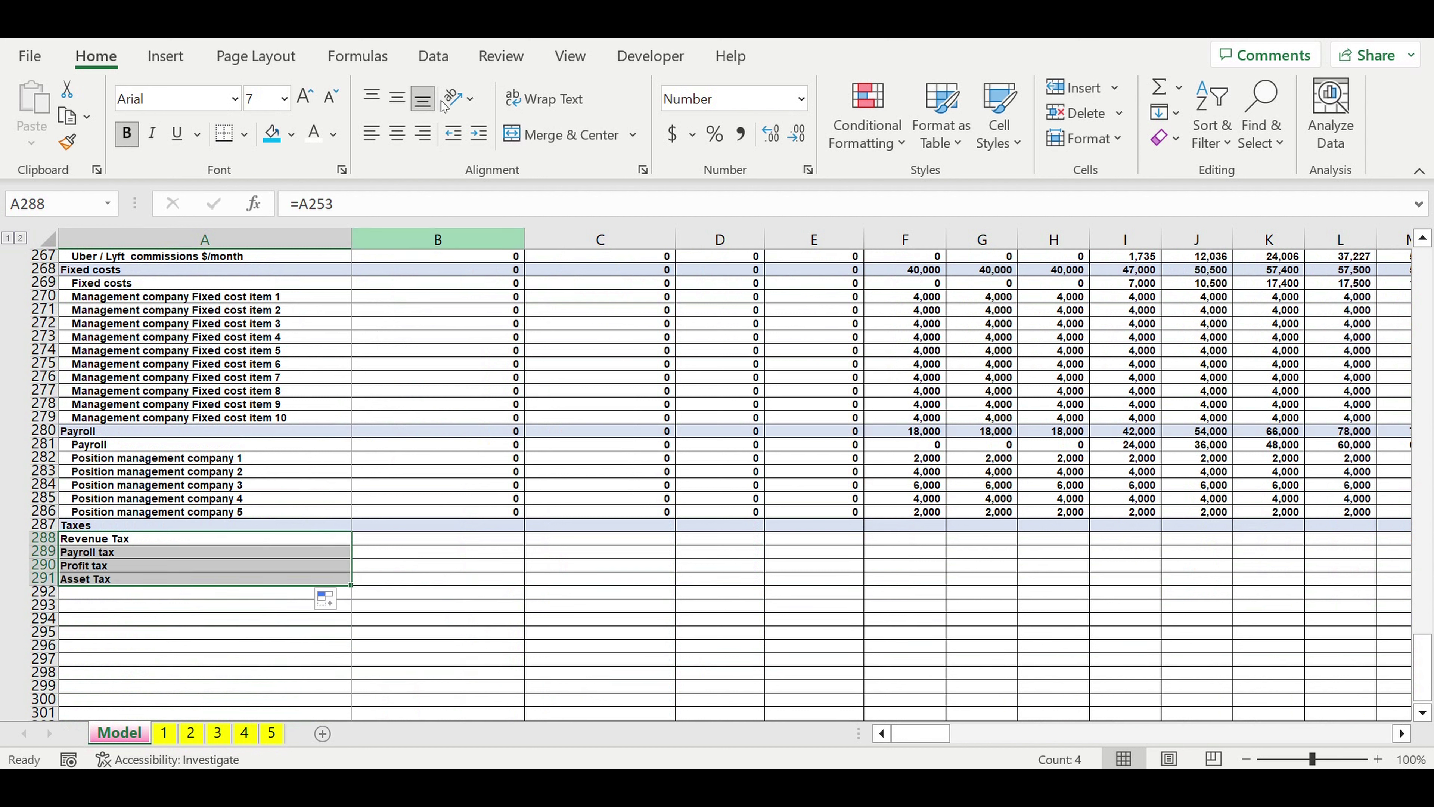
left_click(478, 134)
Step: Total the January taxes in B287 with =SUM(B288:B291)
left_click(476, 525)
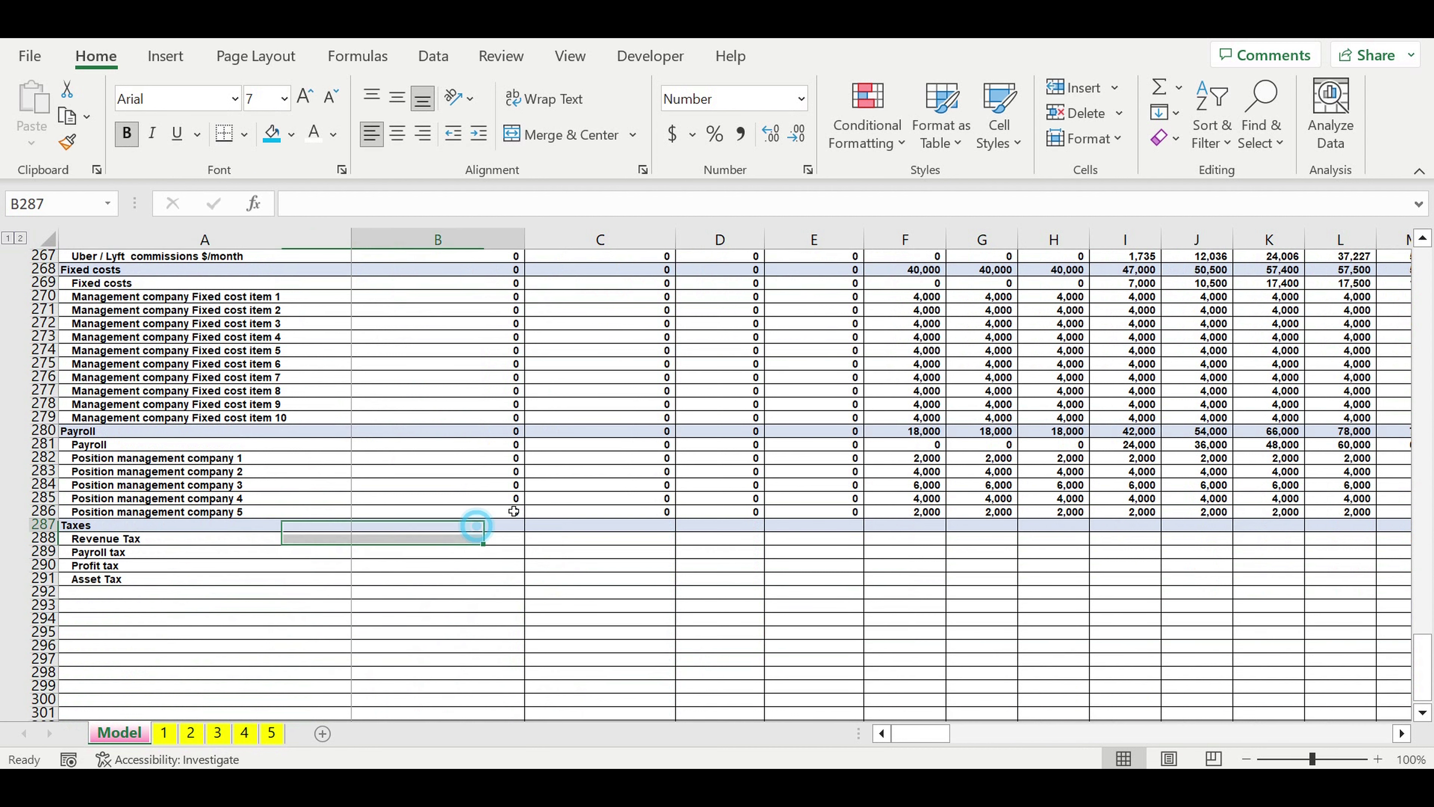
left_click(1160, 88)
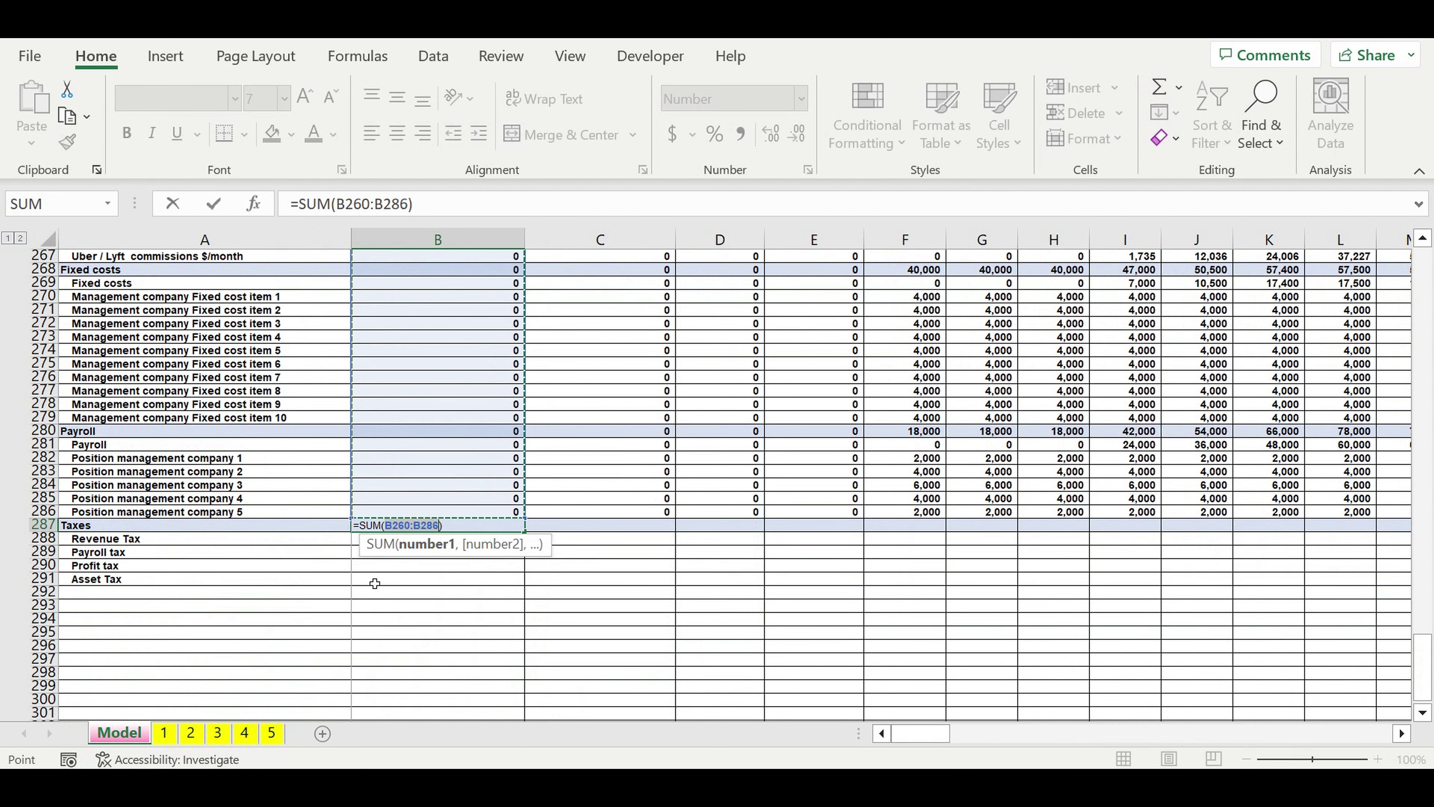
left_click_drag(375, 583, 378, 542)
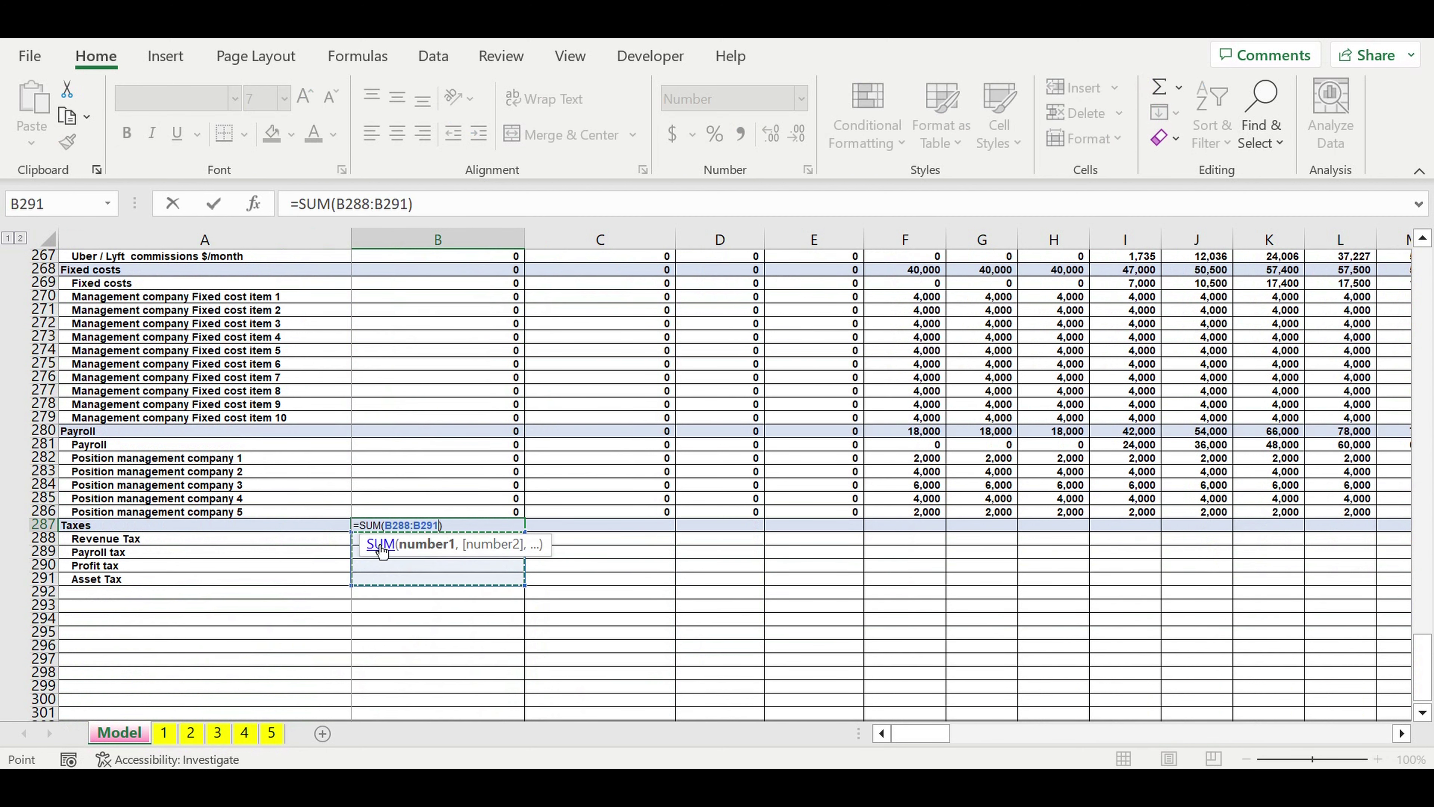
key("Return")
Step: Calculate the January Revenue Tax in B288 with =B260*$B$253, keeping the rate reference absolute
left_click(449, 544)
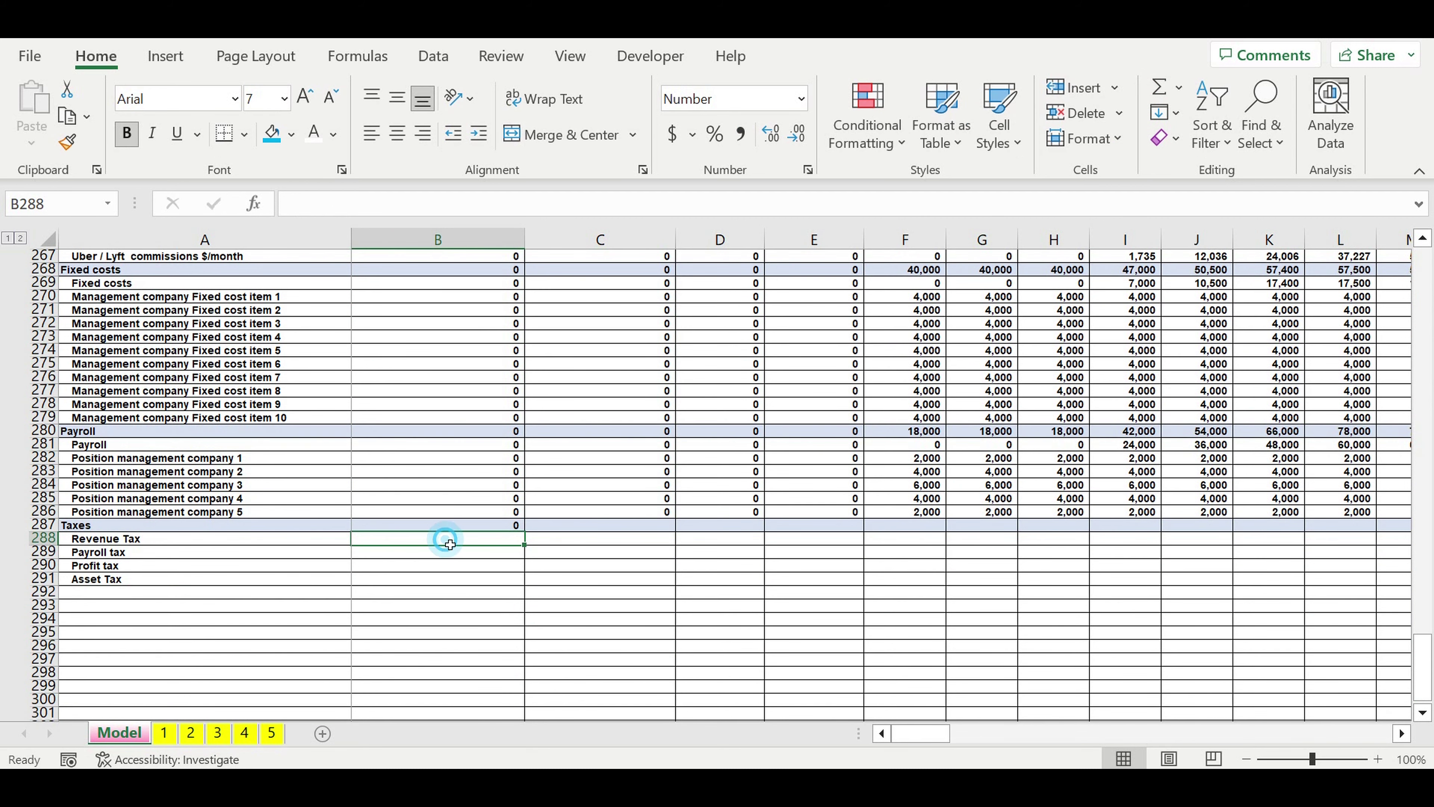
type("=")
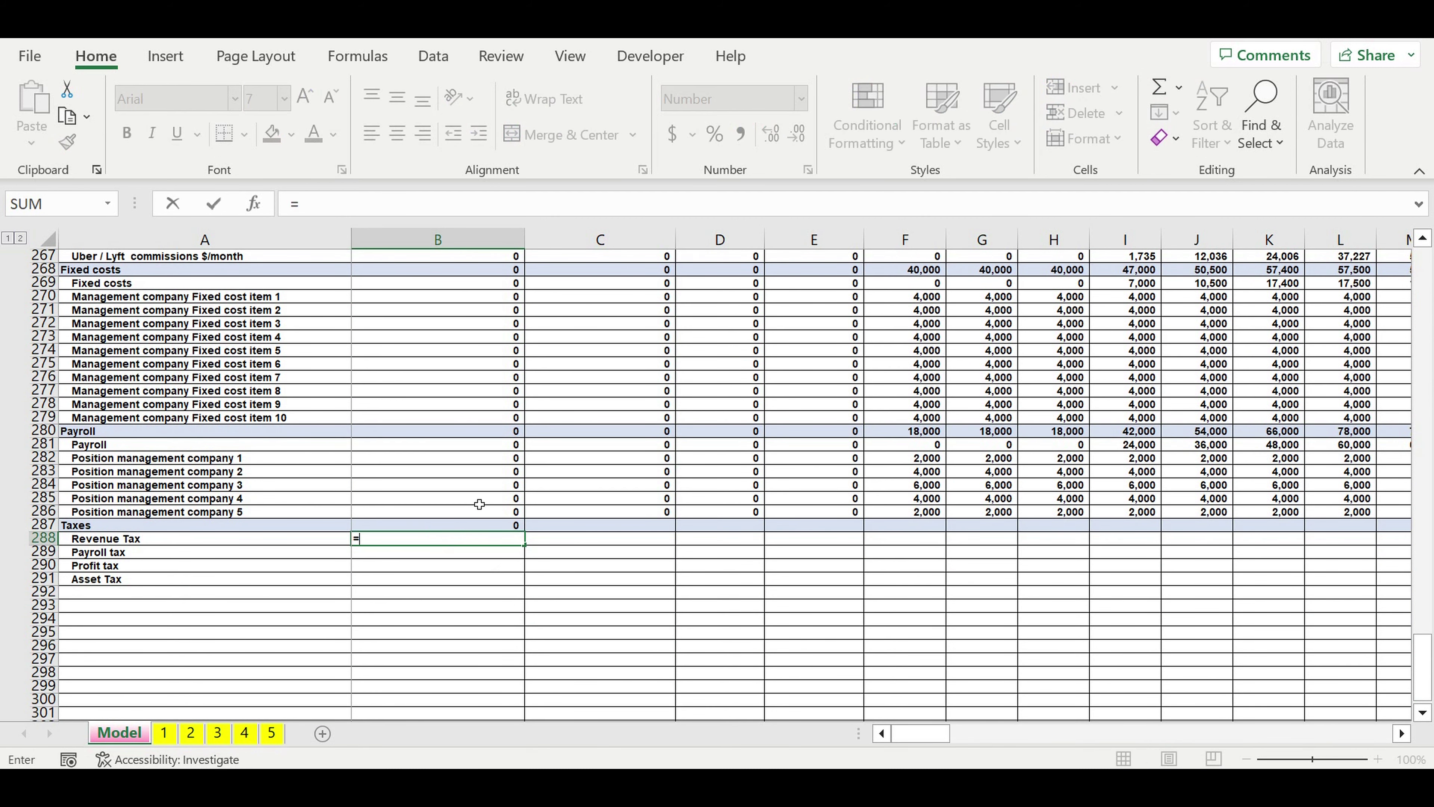
scroll(464, 480, "up", 7)
left_click(403, 449)
type("*")
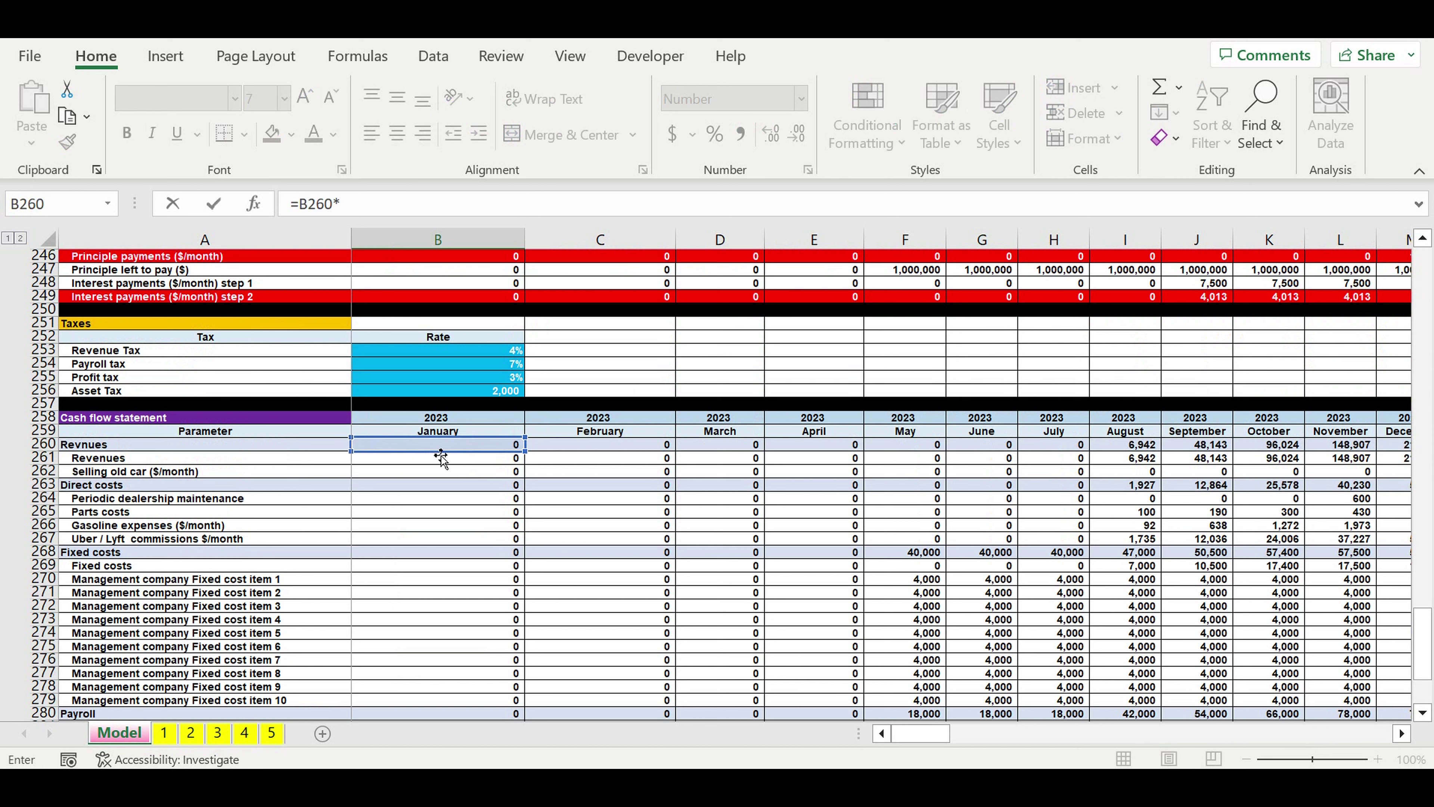
left_click(452, 356)
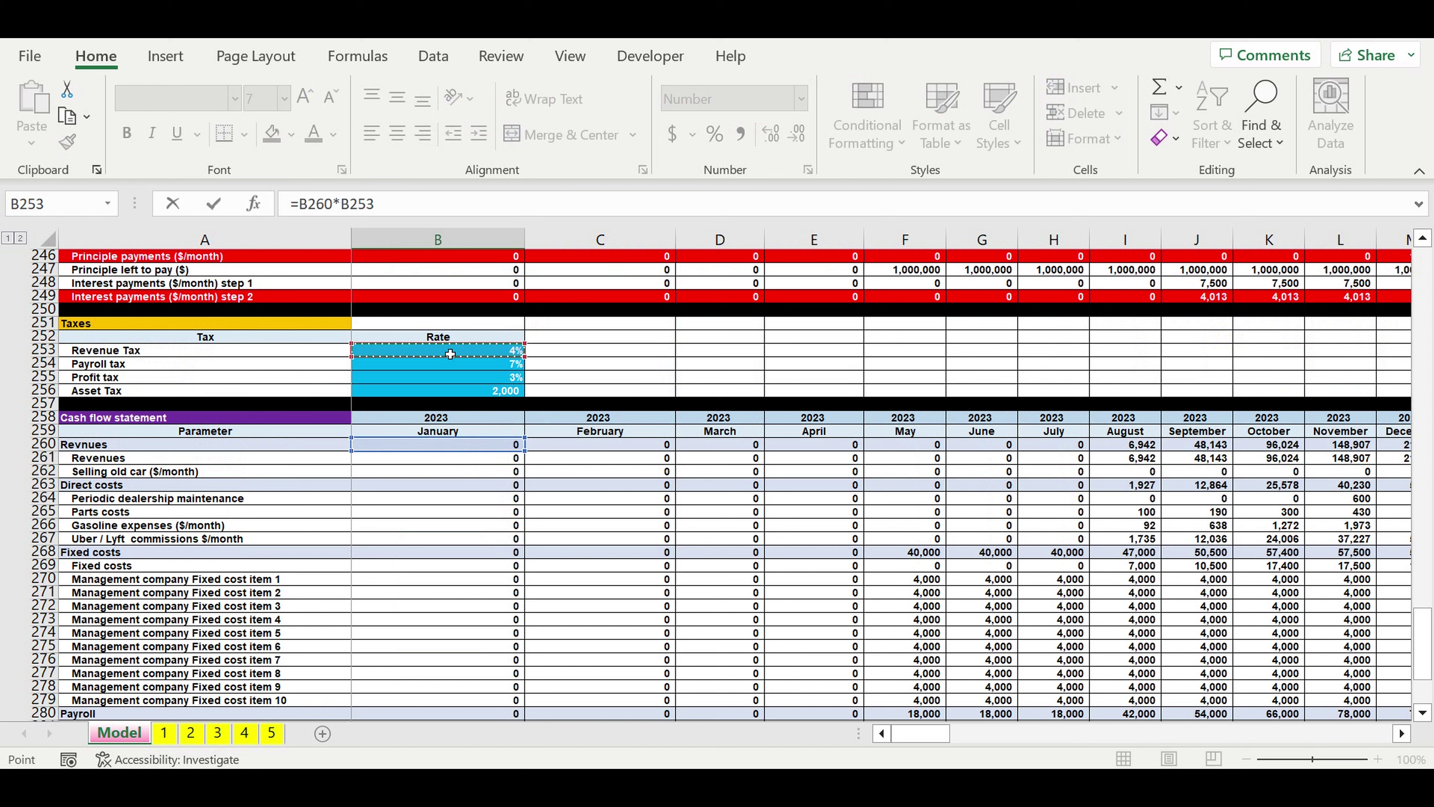
left_click(342, 204)
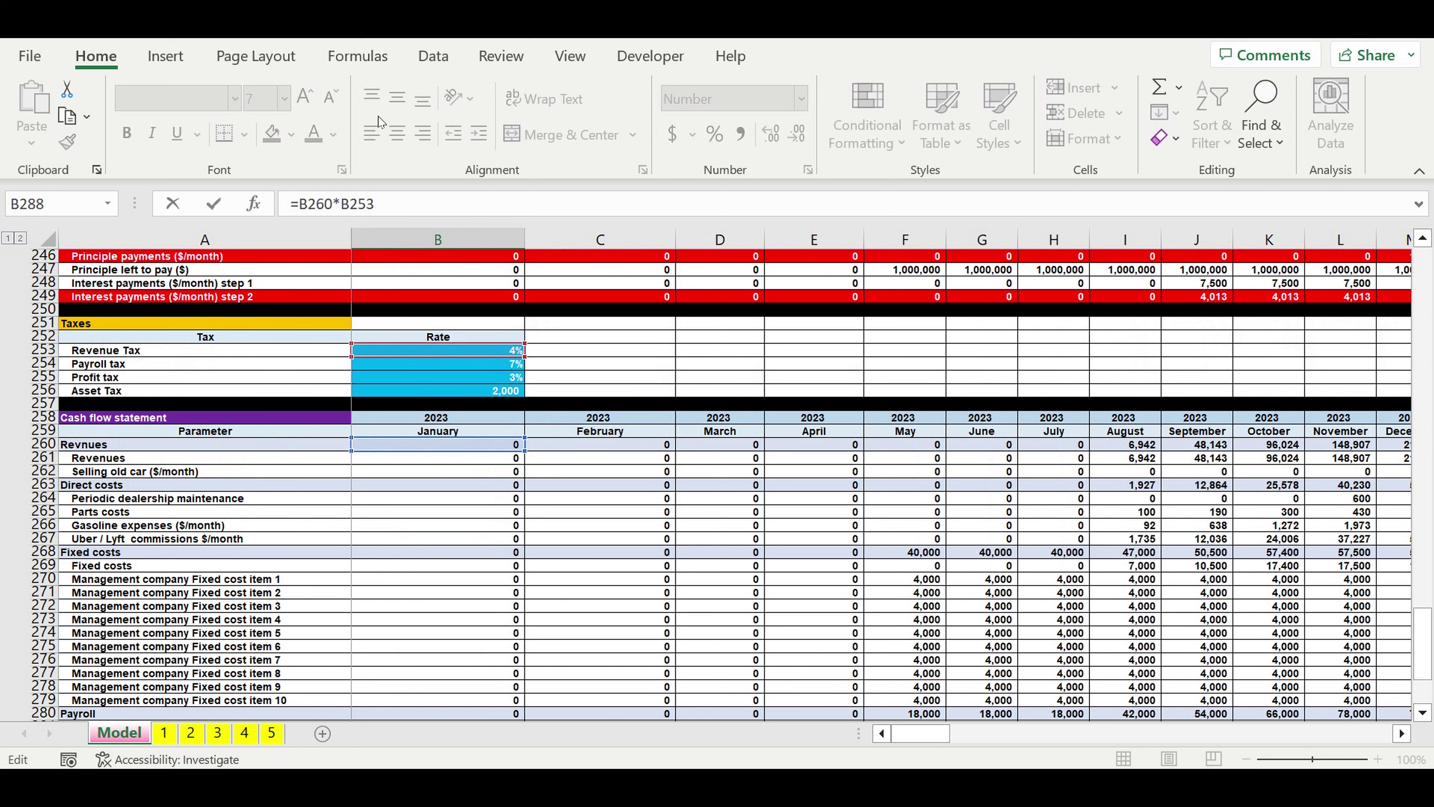
type("$")
left_click(362, 207)
type("$")
key("Return")
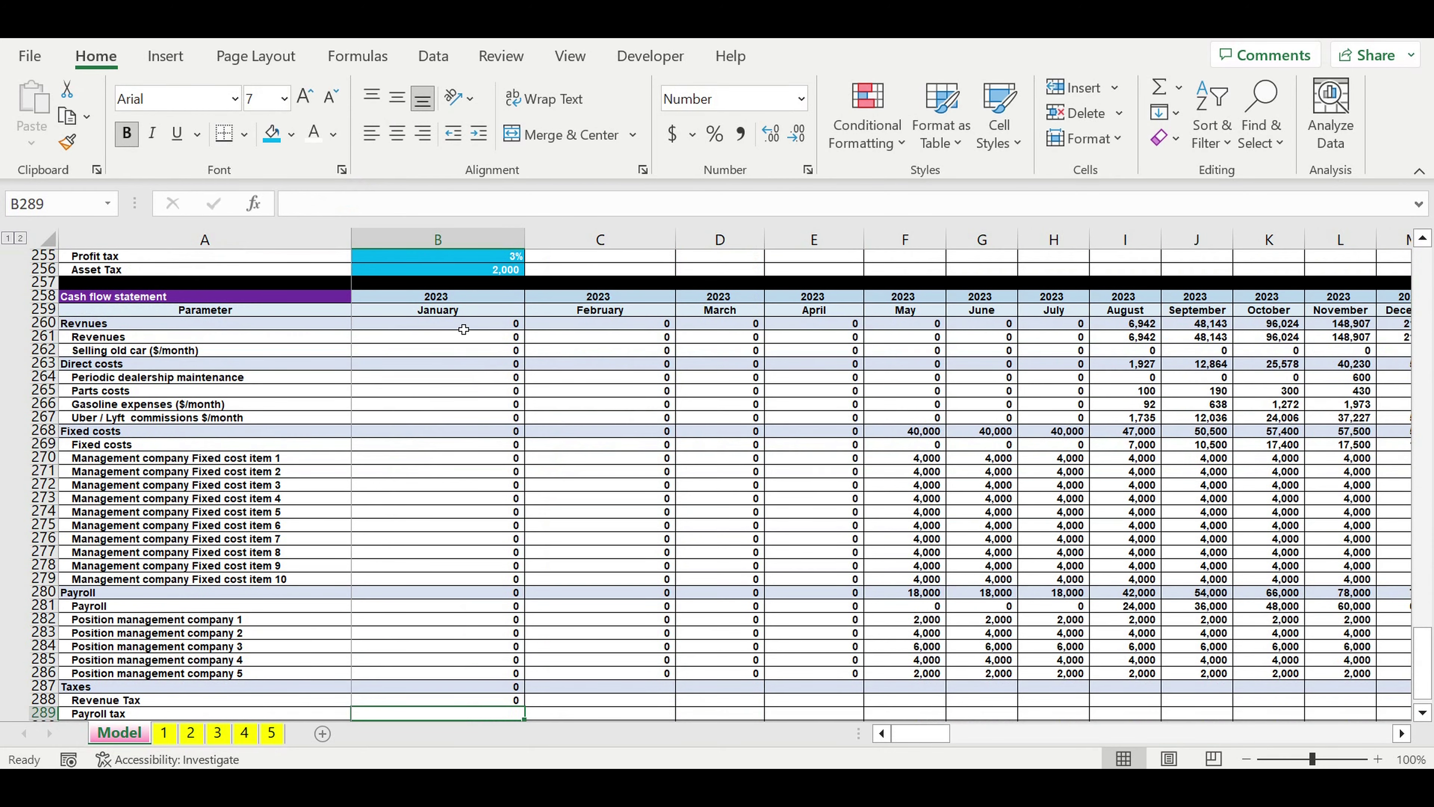
scroll(464, 330, "down", 3)
key("Up")
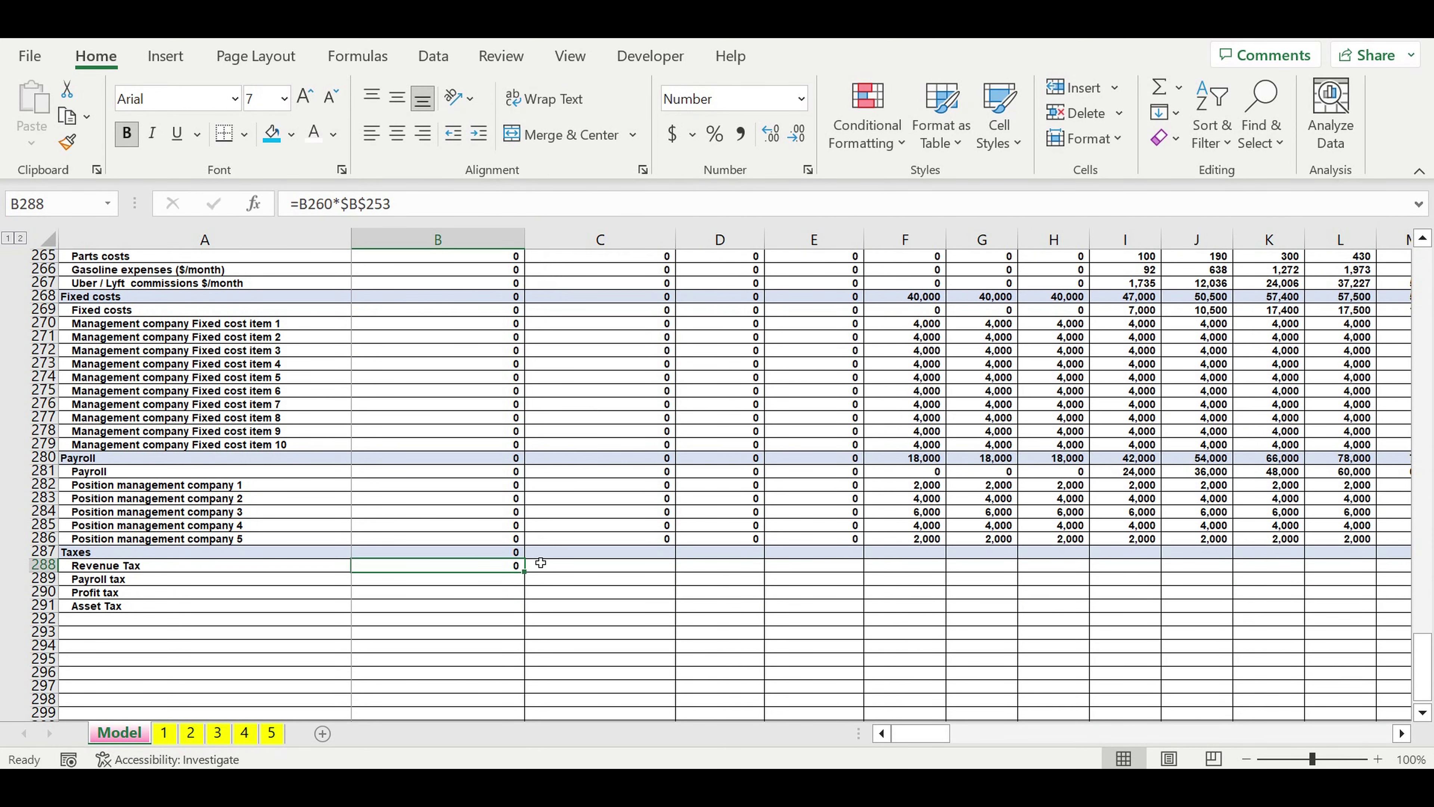
Step: Correct the January Payroll total in B280 to =SUM(B281:B286), excluding the tax rows
left_click(496, 580)
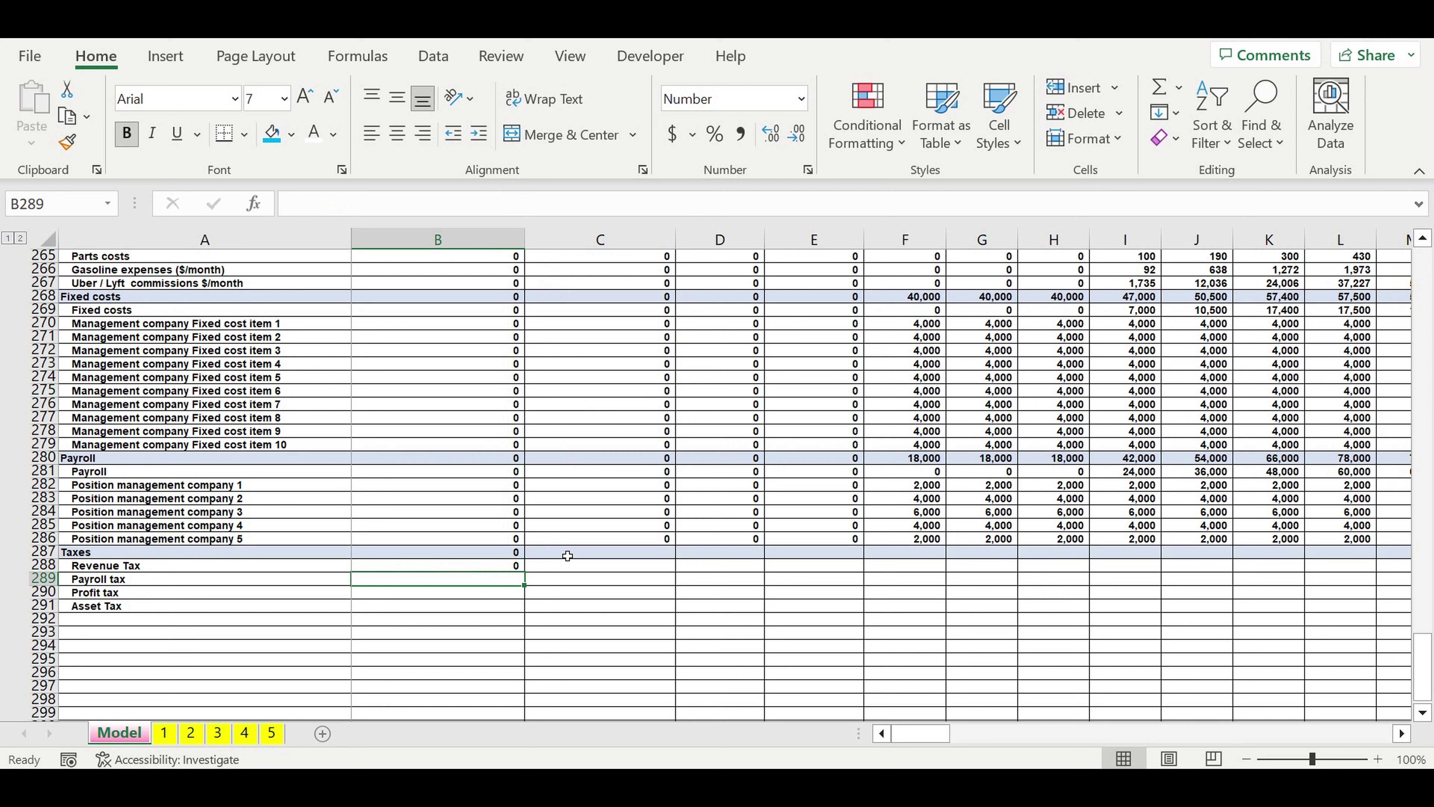
left_click(497, 457)
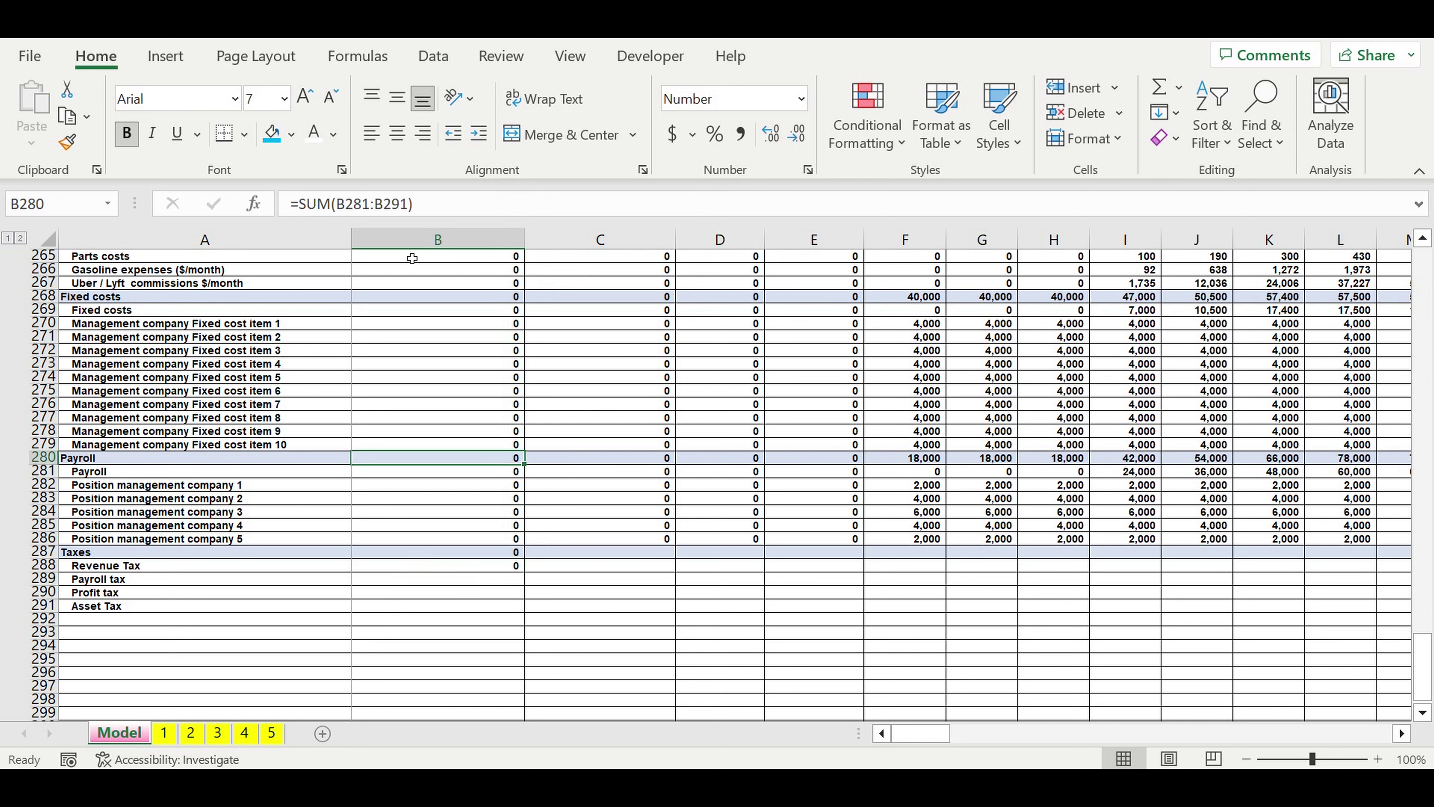
left_click(442, 210)
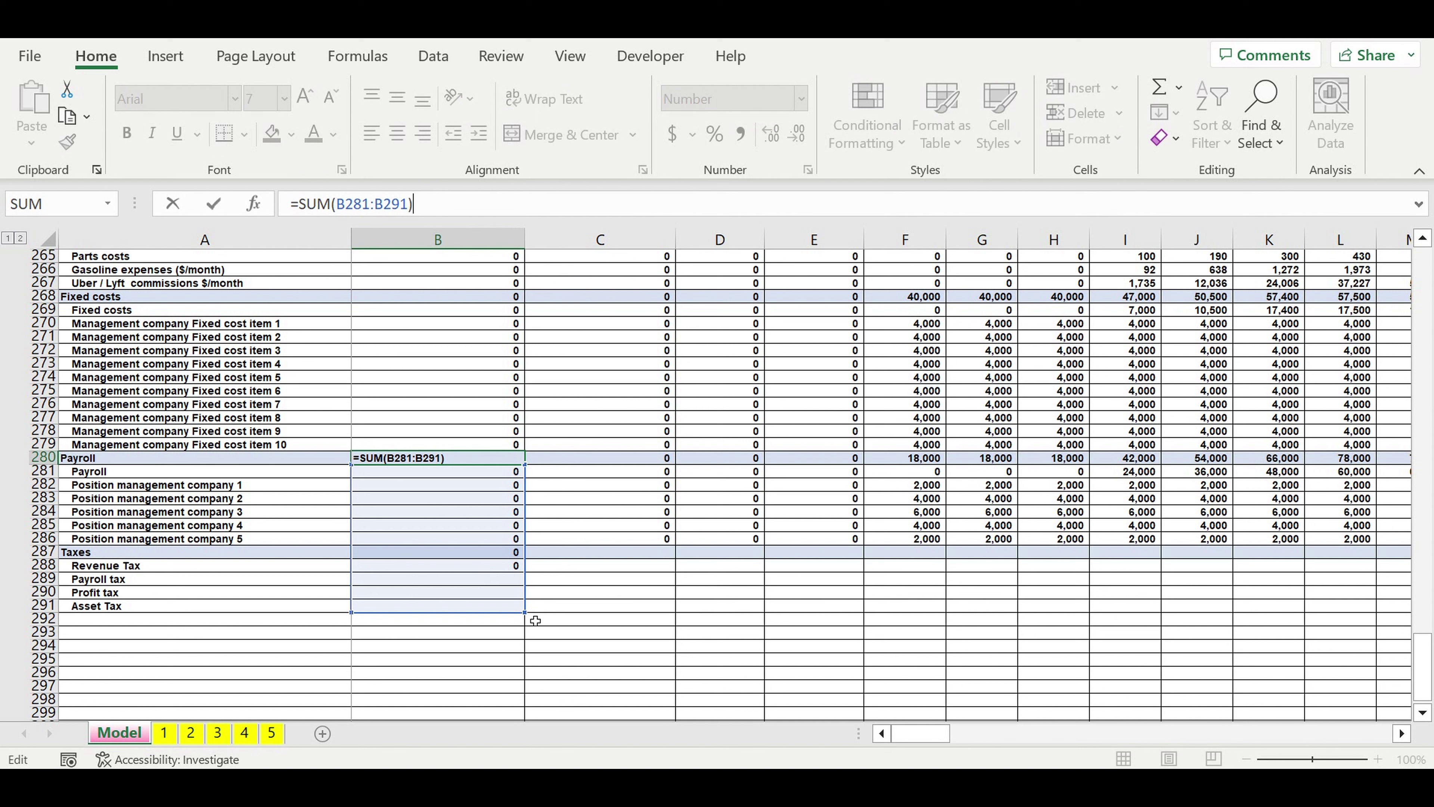
left_click_drag(525, 612, 545, 561)
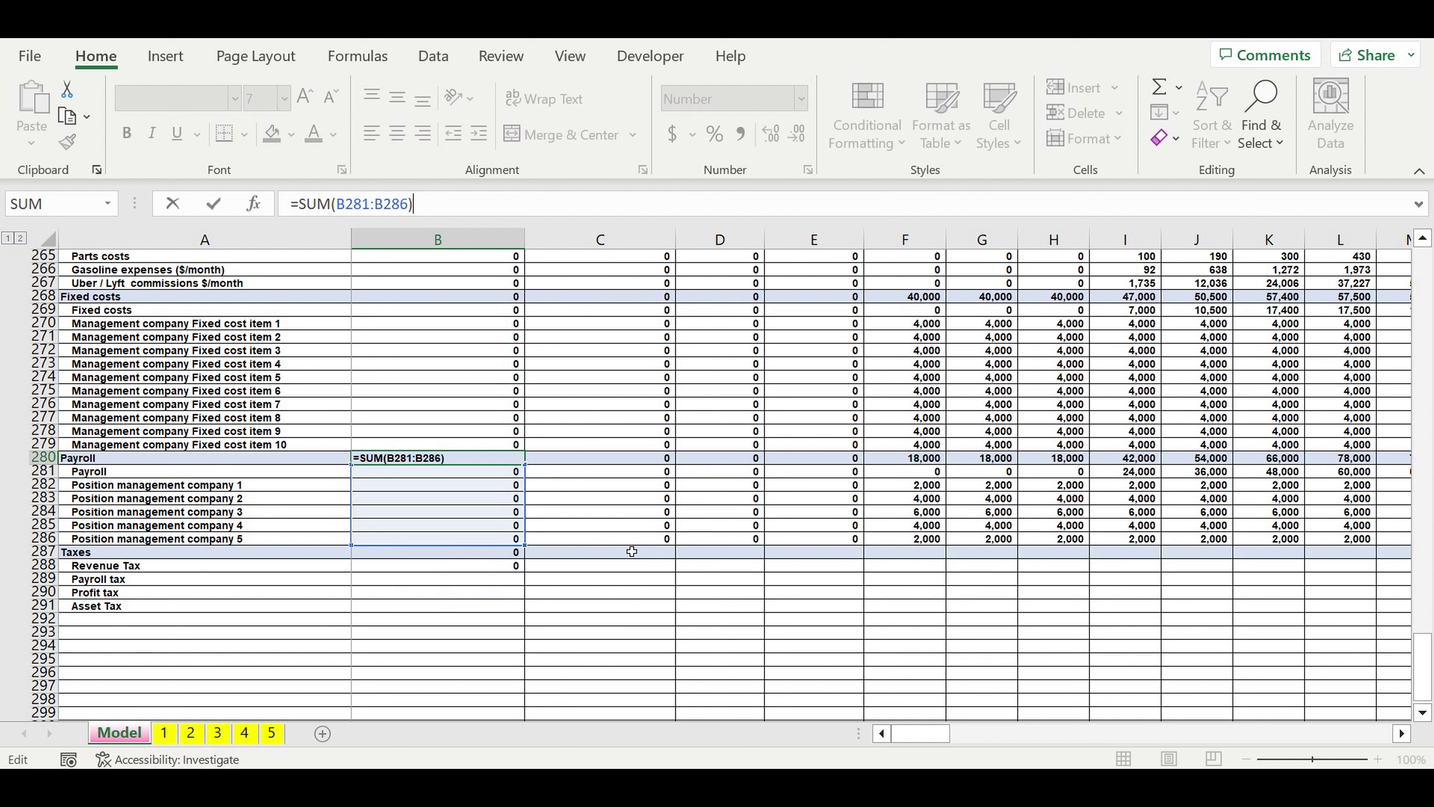
key("Return")
Step: Compare the summed ranges of the January and April Payroll totals in row 280
left_click(479, 458)
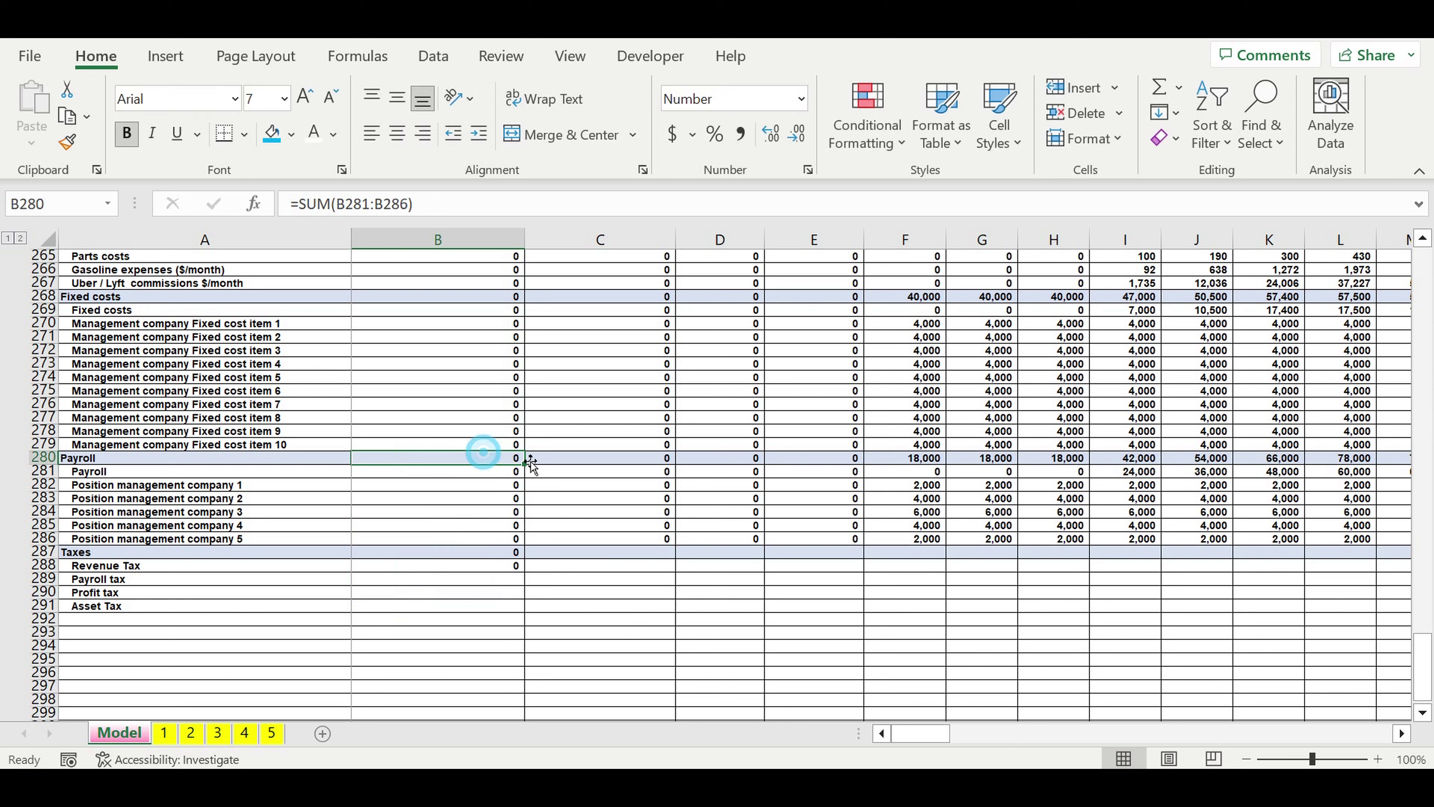
left_click(798, 456)
left_click(461, 204)
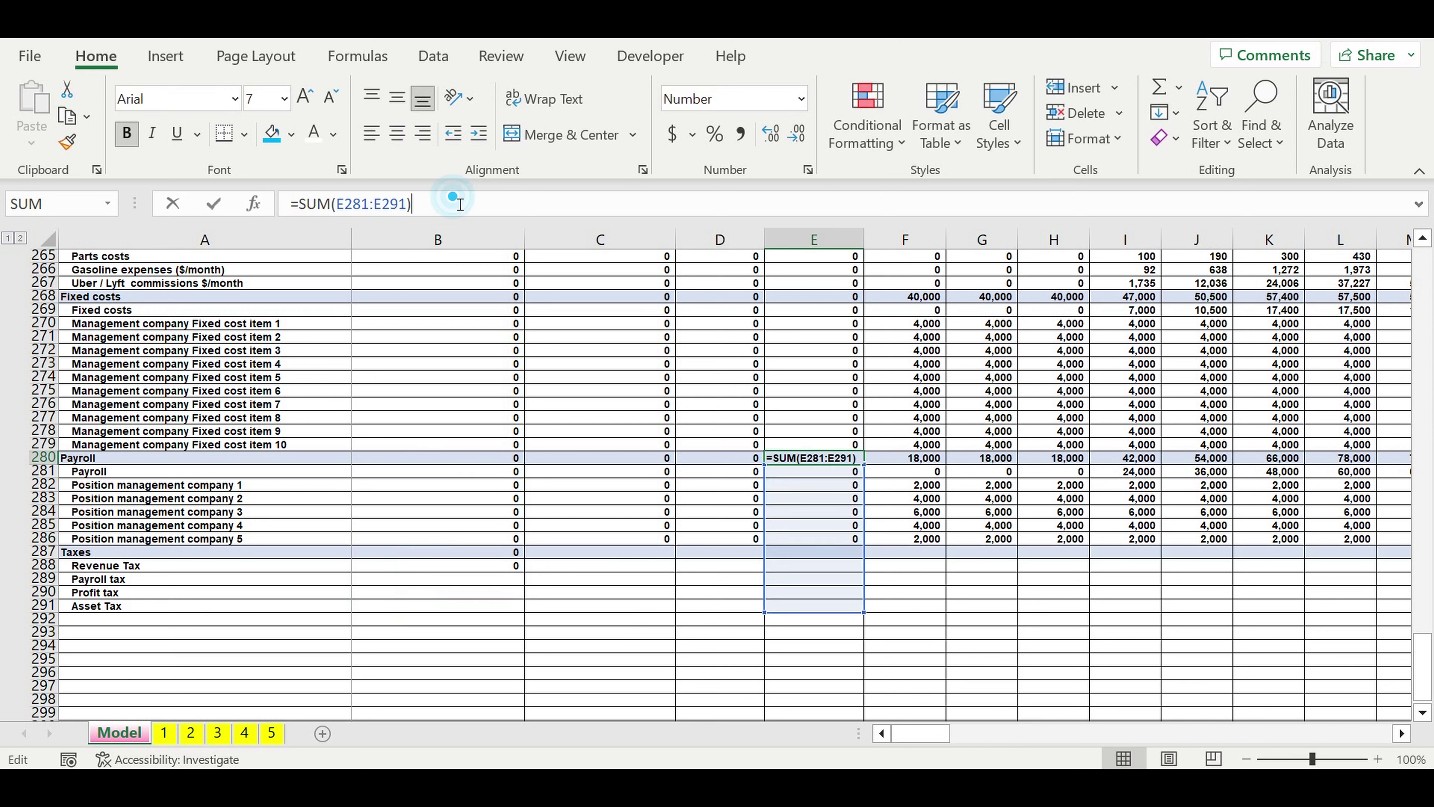
key("Return")
left_click(477, 459)
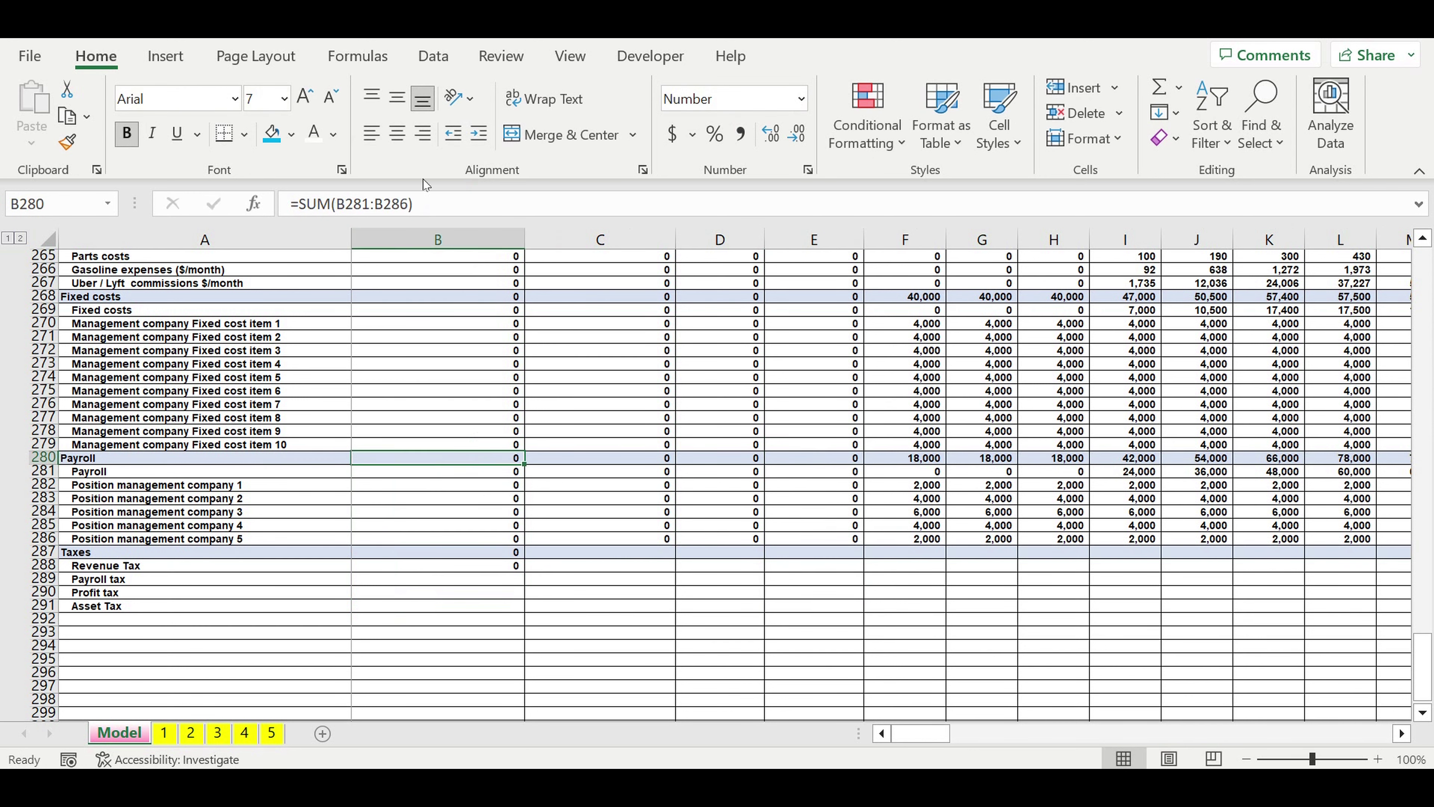
double_click(480, 458)
key("Return")
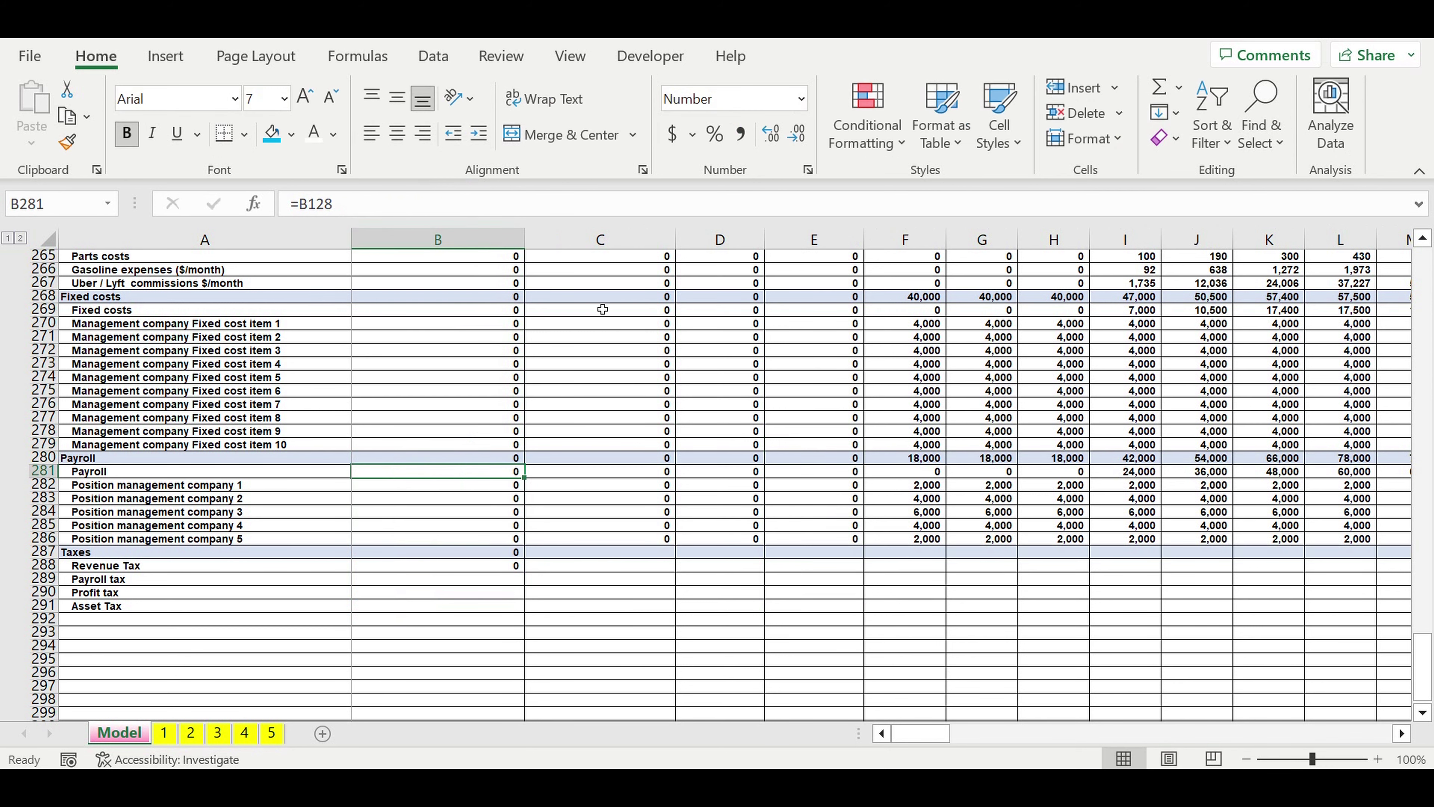
Step: Check the summed ranges of the February Fixed costs and Direct costs totals and recheck the January Payroll total
left_click(573, 294)
left_click(468, 204)
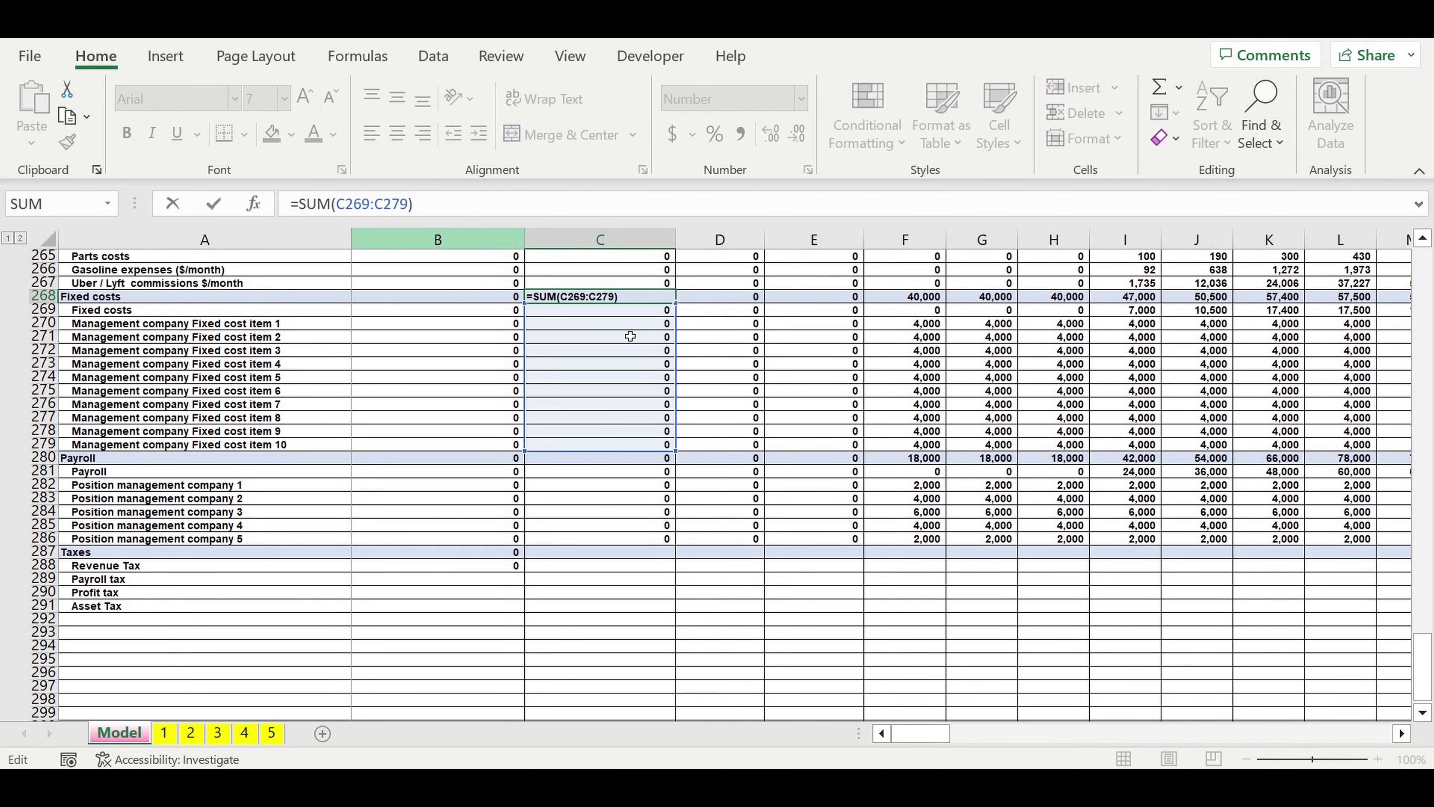
key("Return")
scroll(717, 419, "up", 3)
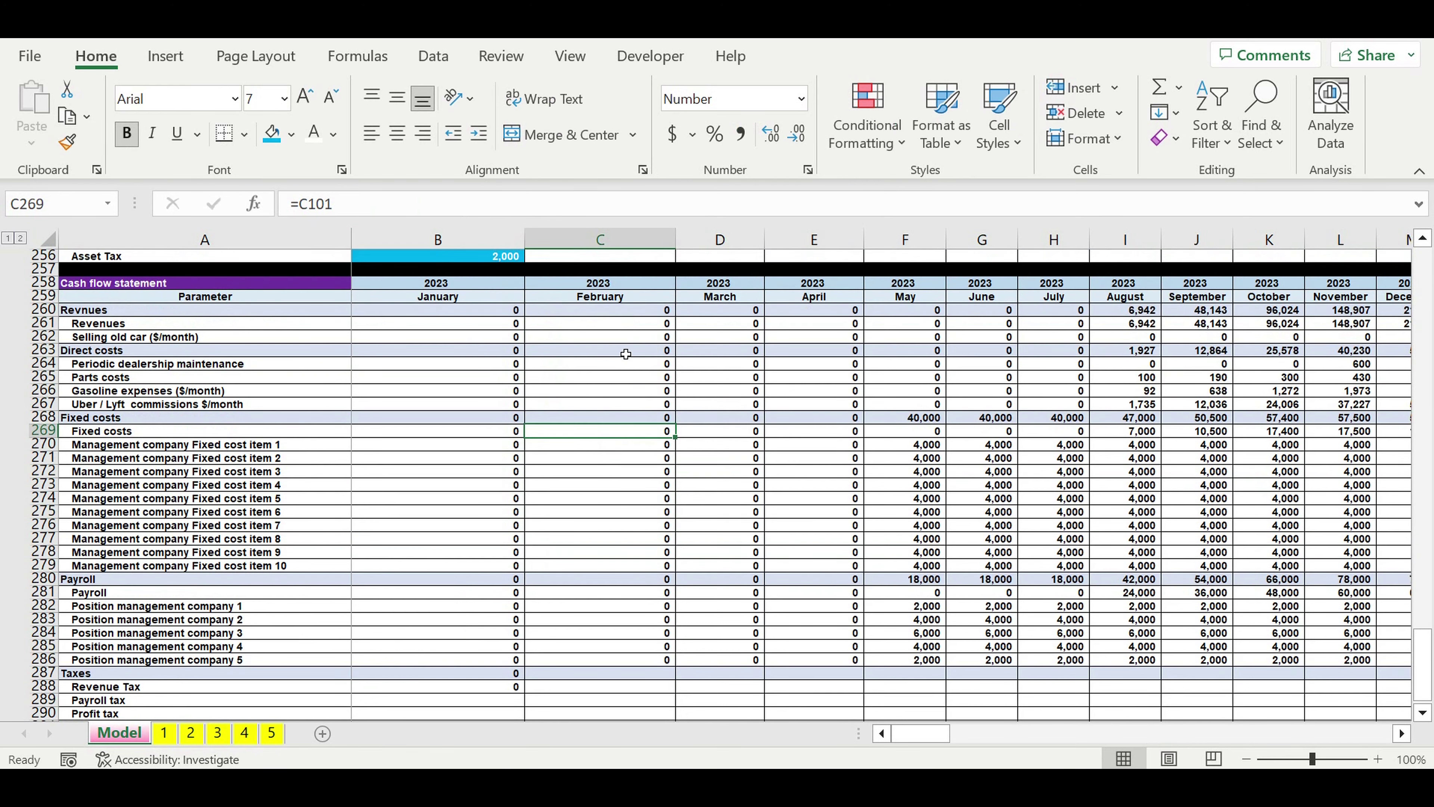
left_click(633, 351)
left_click(452, 208)
key("Return")
scroll(572, 560, "down", 2)
left_click(481, 504)
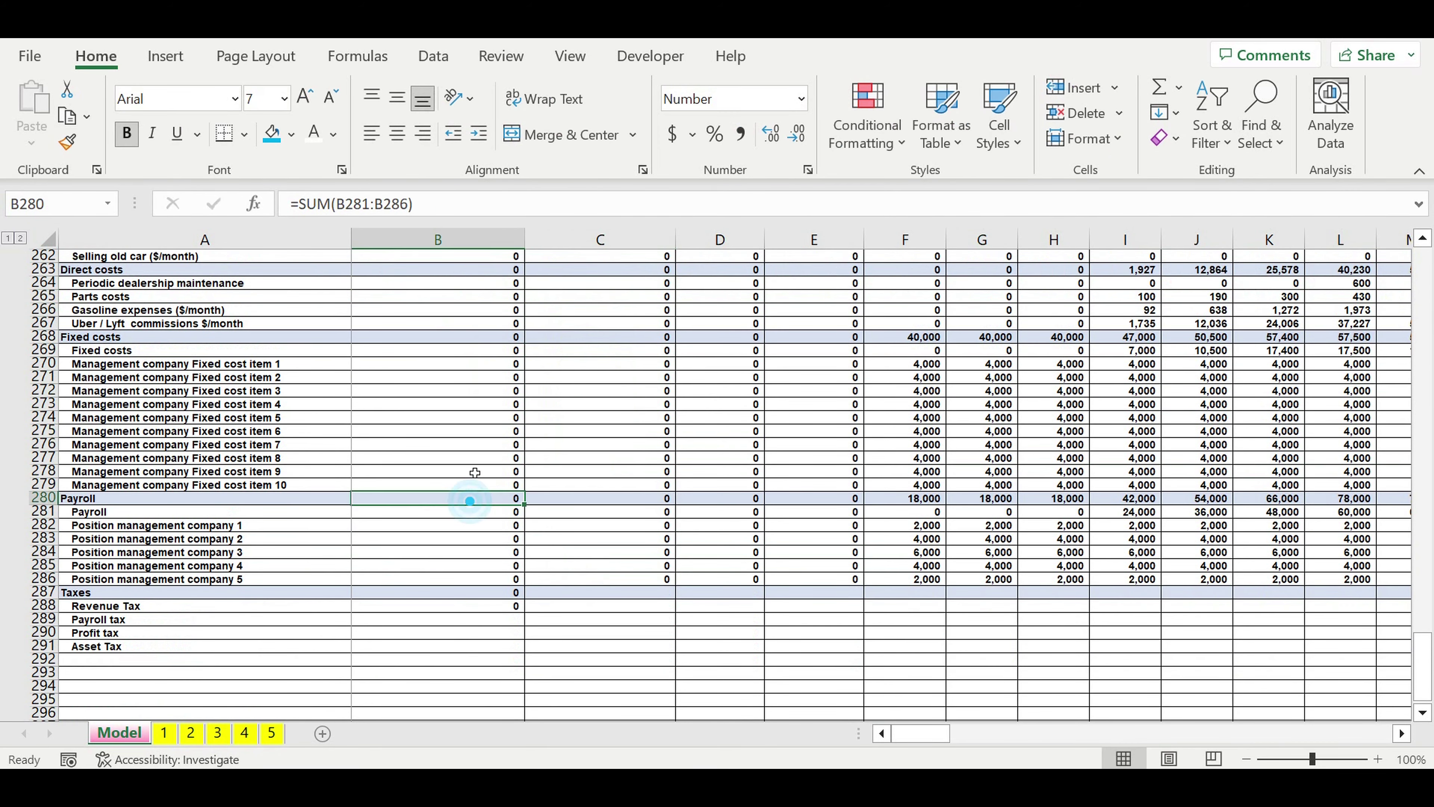
left_click(444, 209)
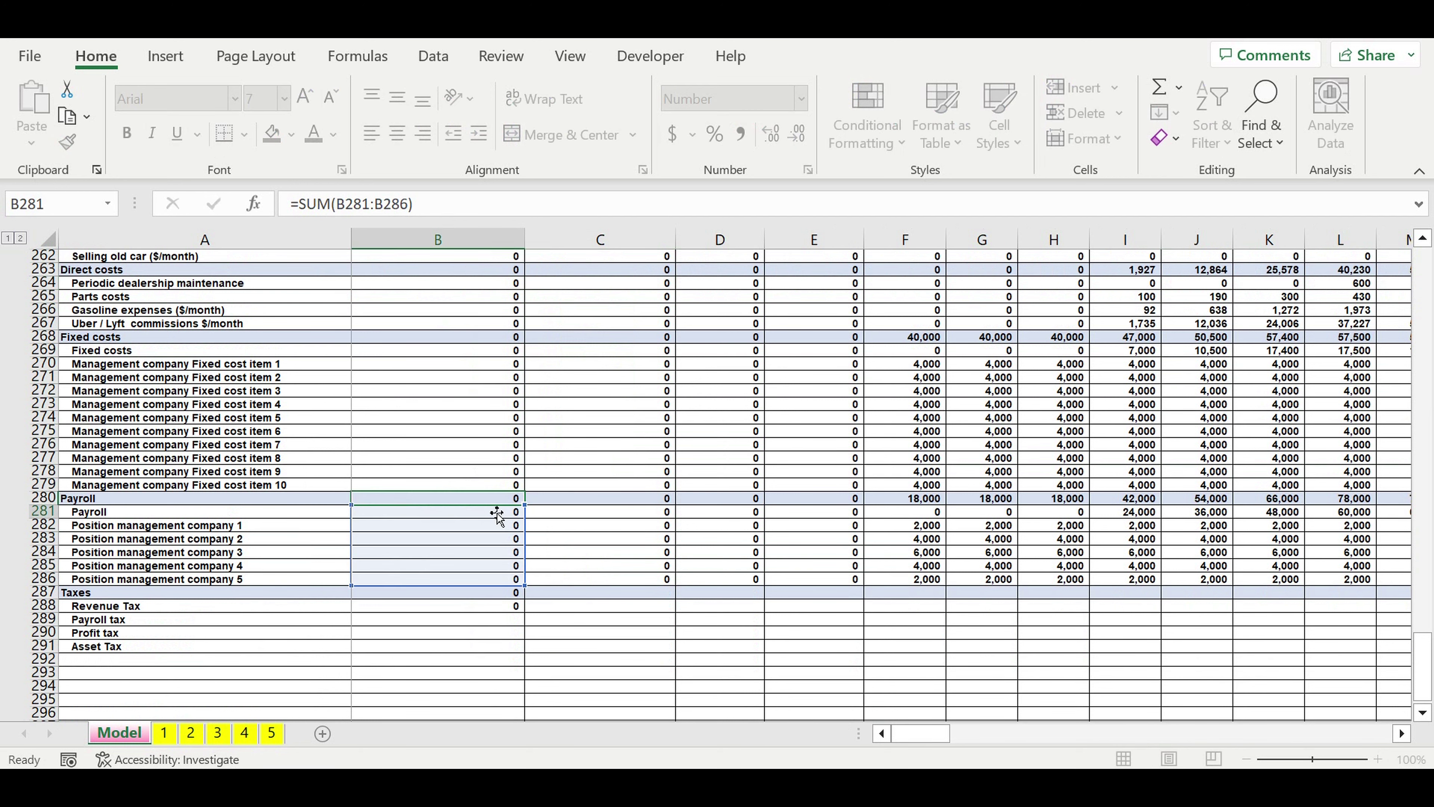
Step: Fill the corrected January Payroll total formula in B280 across all months through column DQ
key("Return")
key("Up")
left_click_drag(530, 513, 1156, 513)
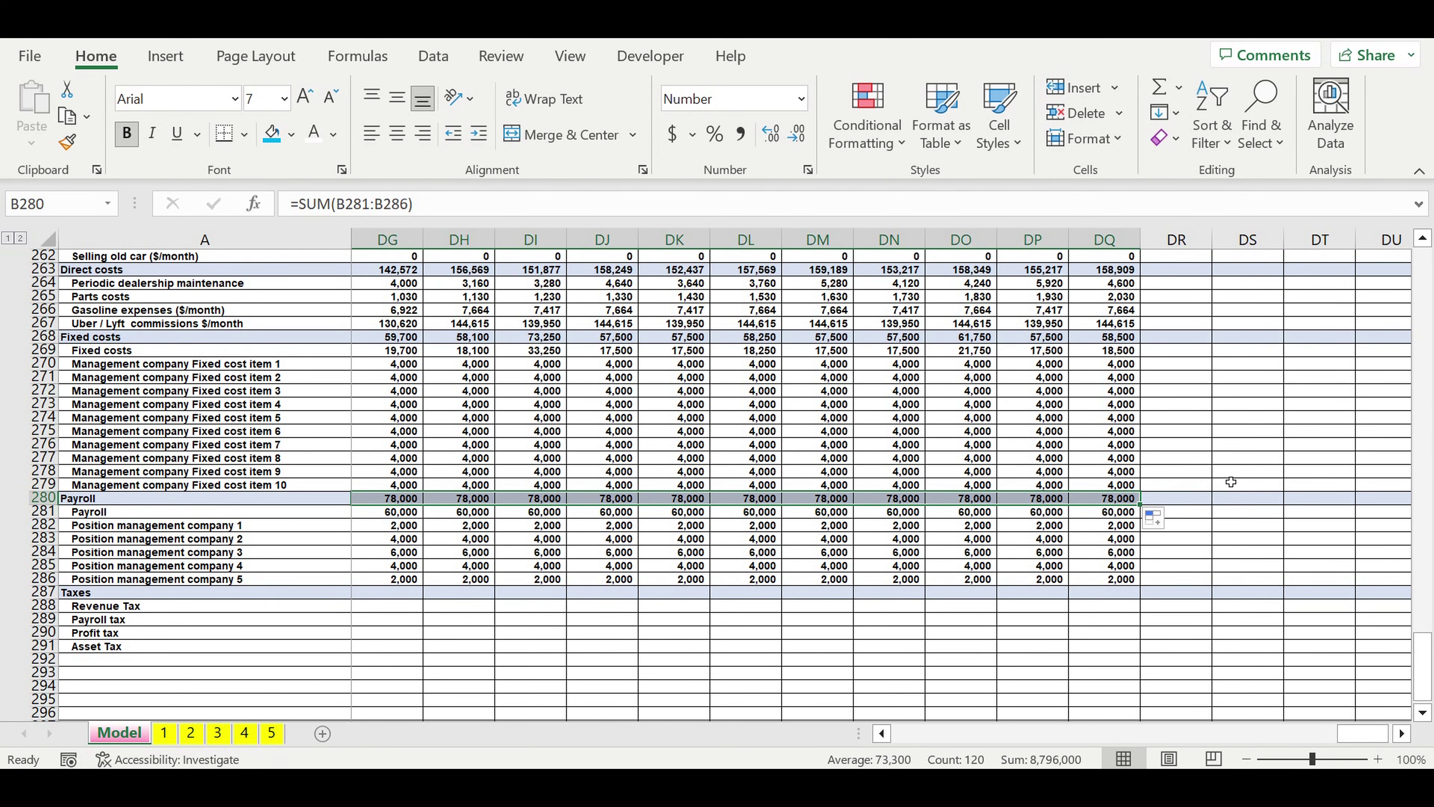
left_click(1231, 478)
left_click_drag(1363, 733, 559, 754)
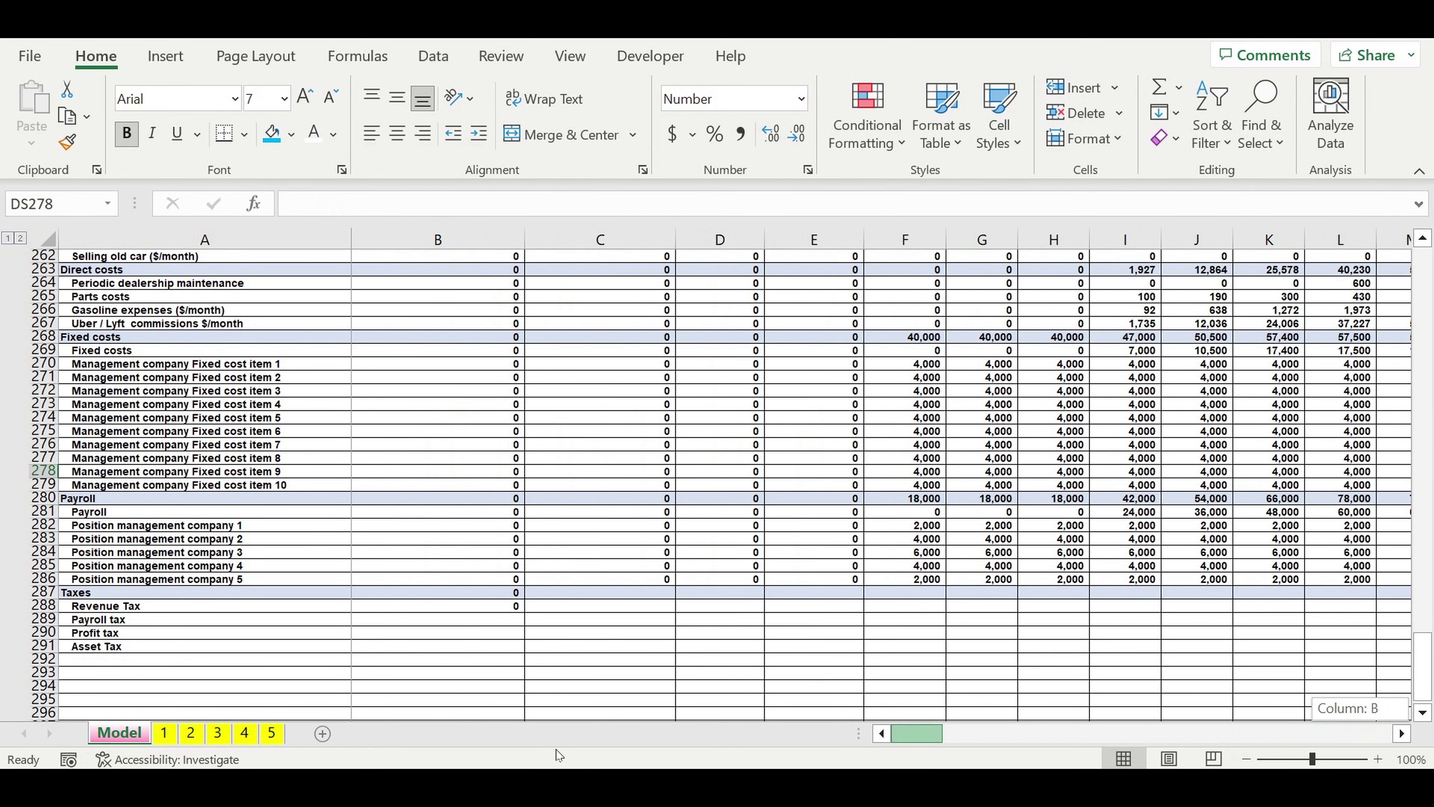
Step: Calculate the January Payroll tax in B289 with =B280*$B$254, keeping the rate reference absolute
left_click(469, 636)
left_click(488, 621)
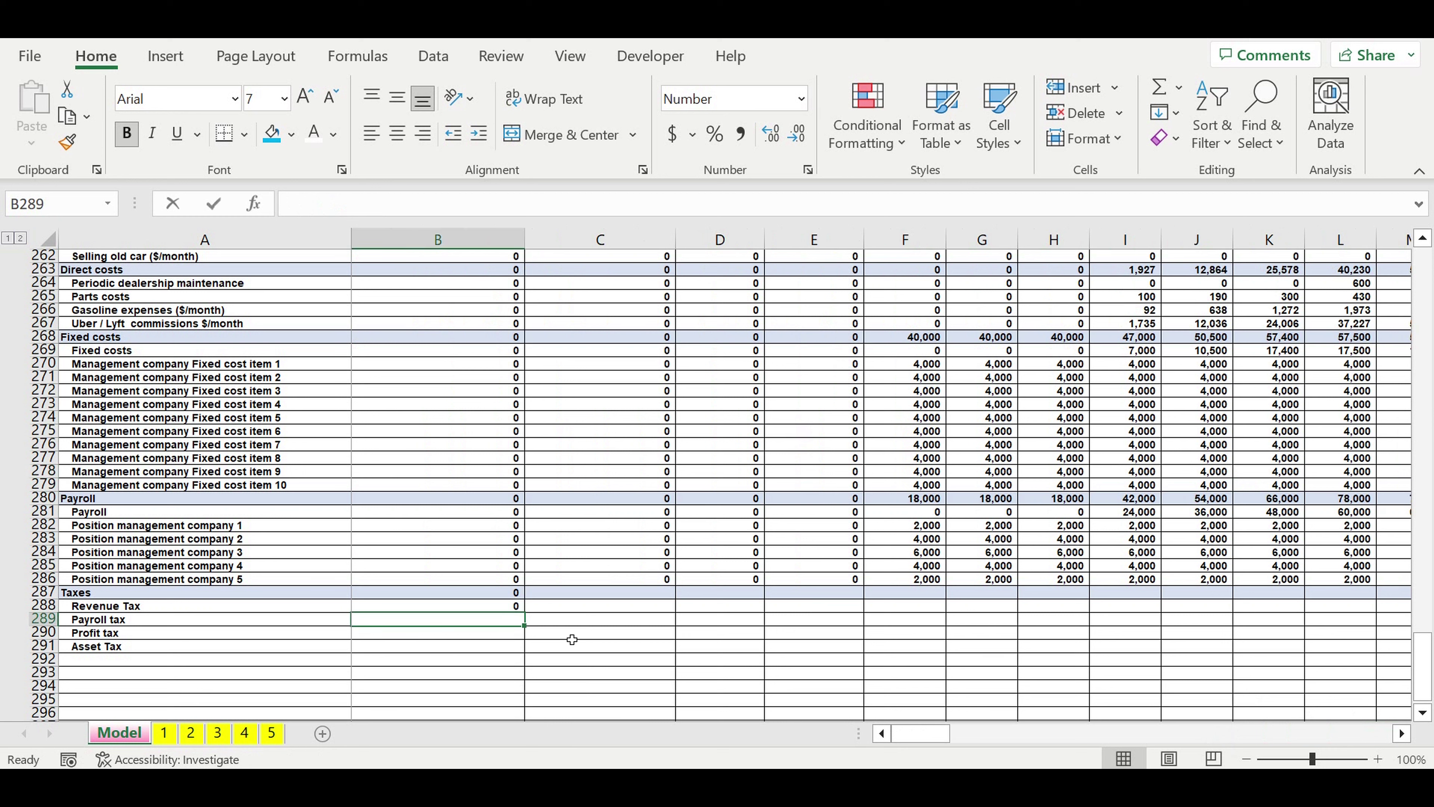
type("=")
left_click(477, 502)
type("*")
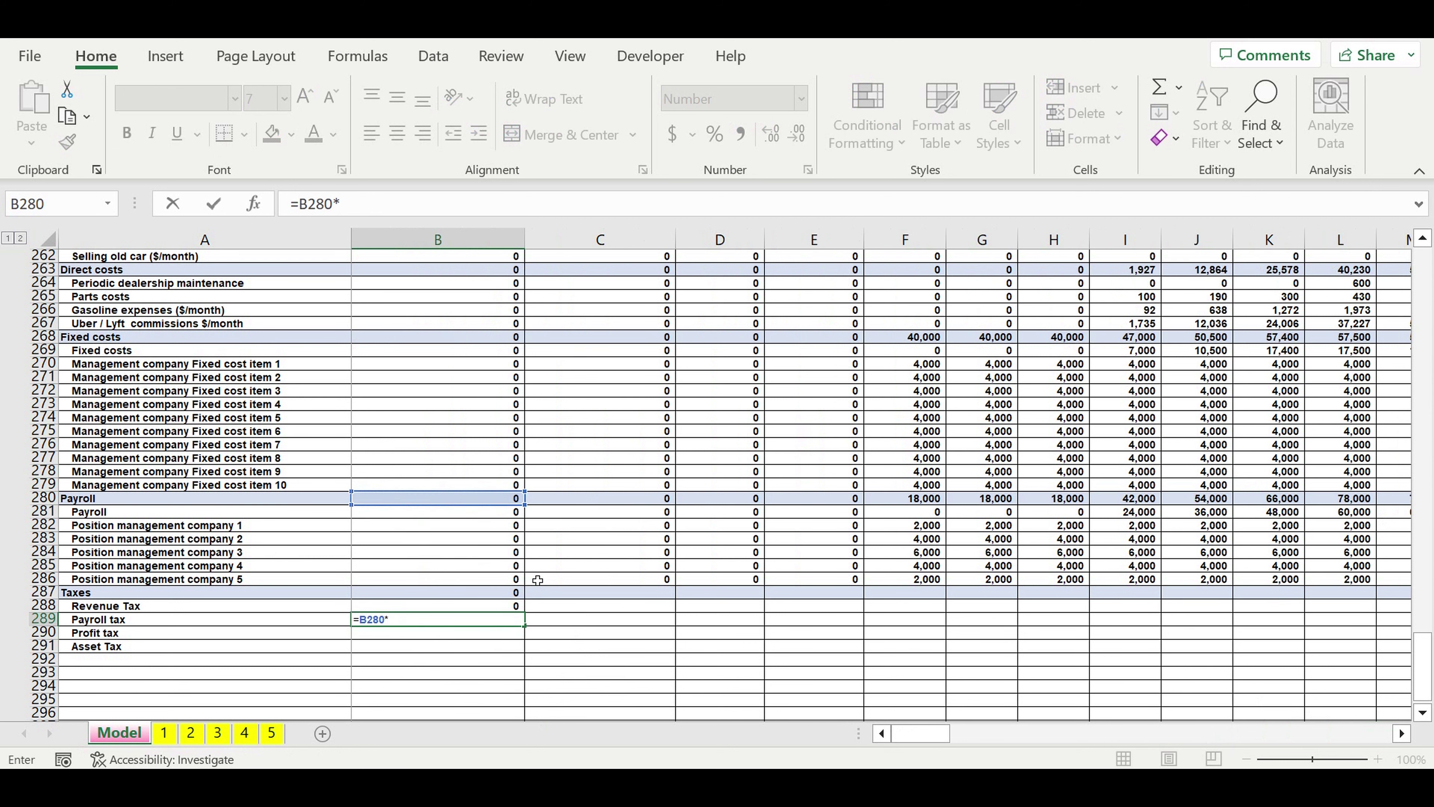
scroll(537, 580, "up", 8)
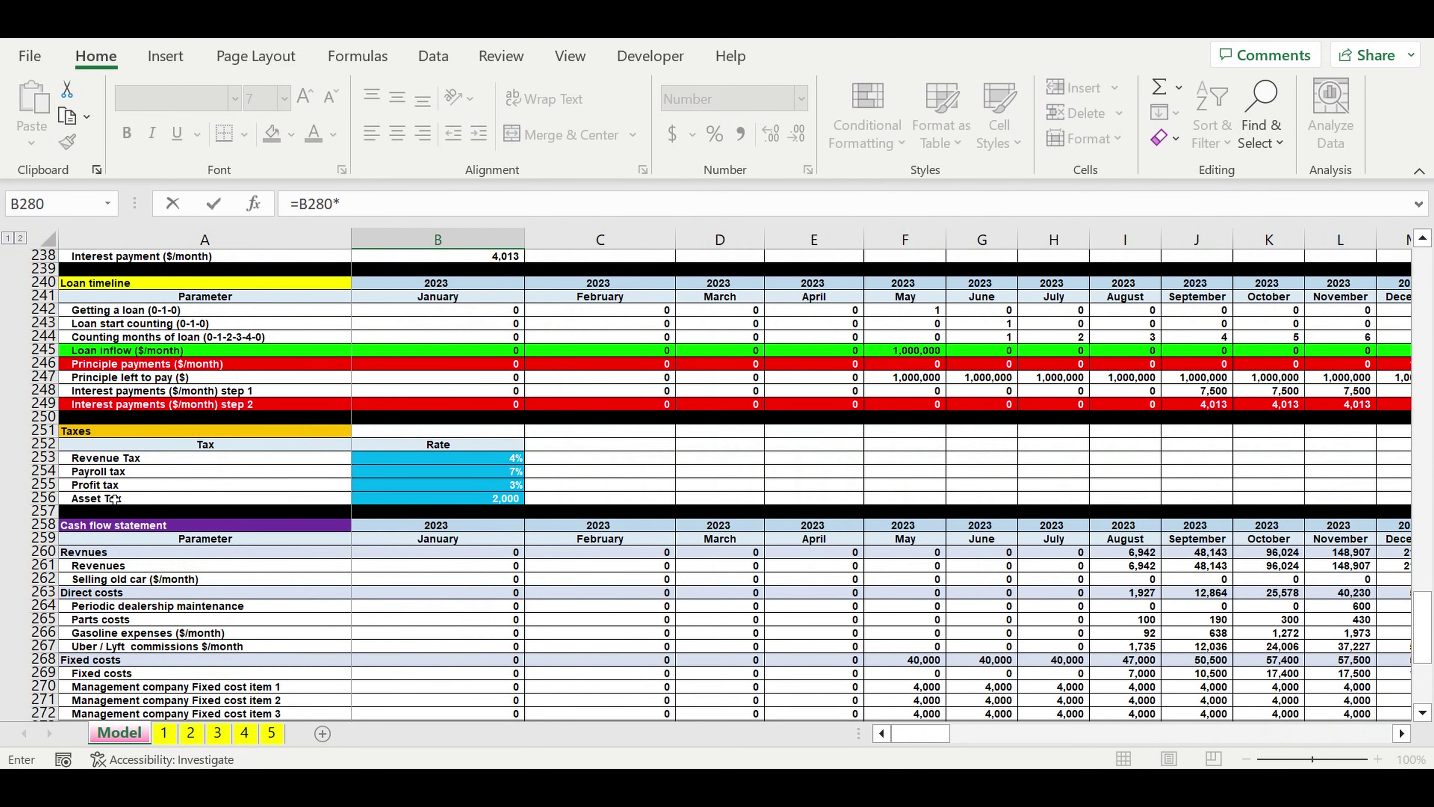
left_click(473, 473)
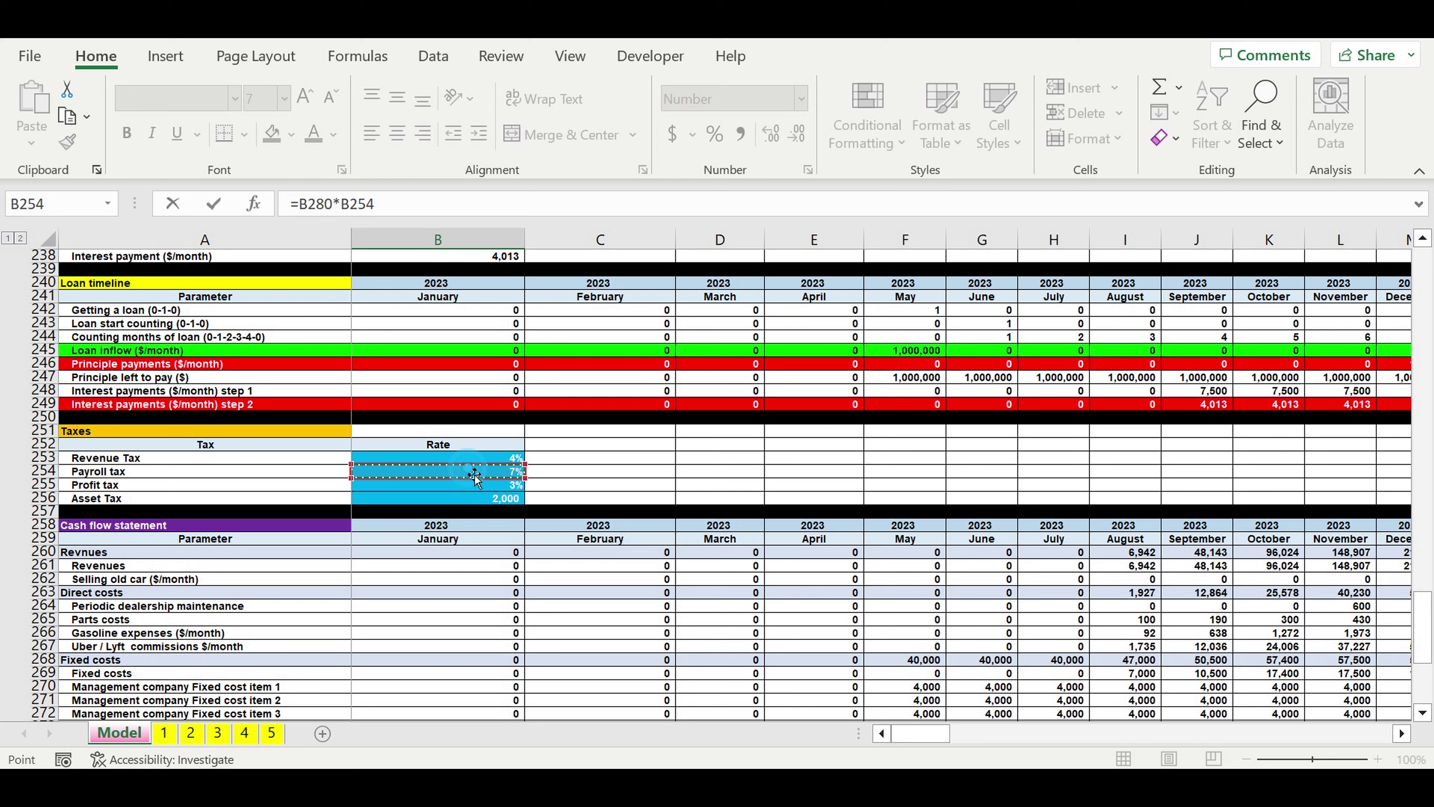
left_click(341, 204)
type("$")
left_click(368, 211)
type("$")
key("Return")
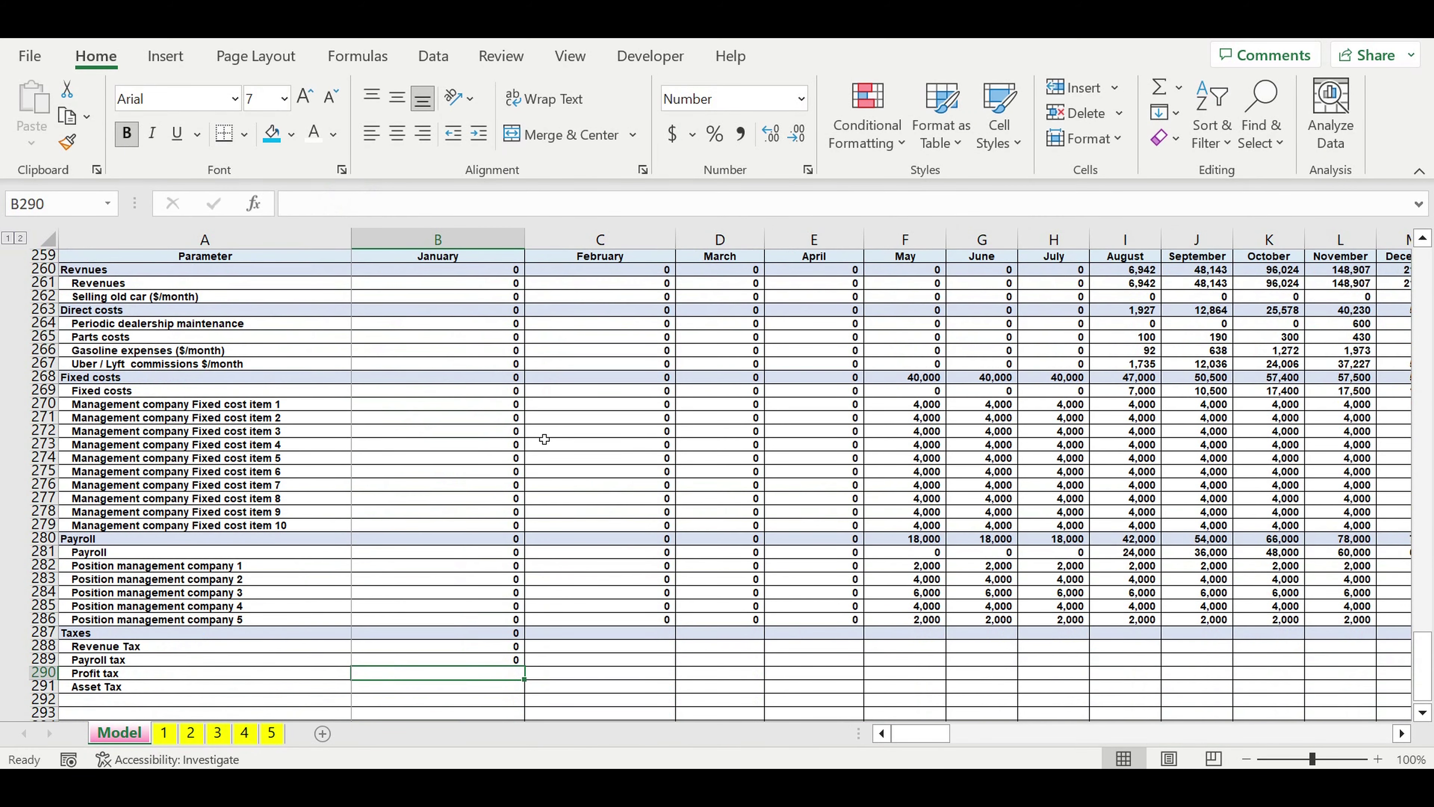
Step: Start the January Asset Tax formula in B291 with an absolute reference to the Asset Tax amount, =$B$256*
scroll(535, 441, "down", 3)
left_click(472, 565)
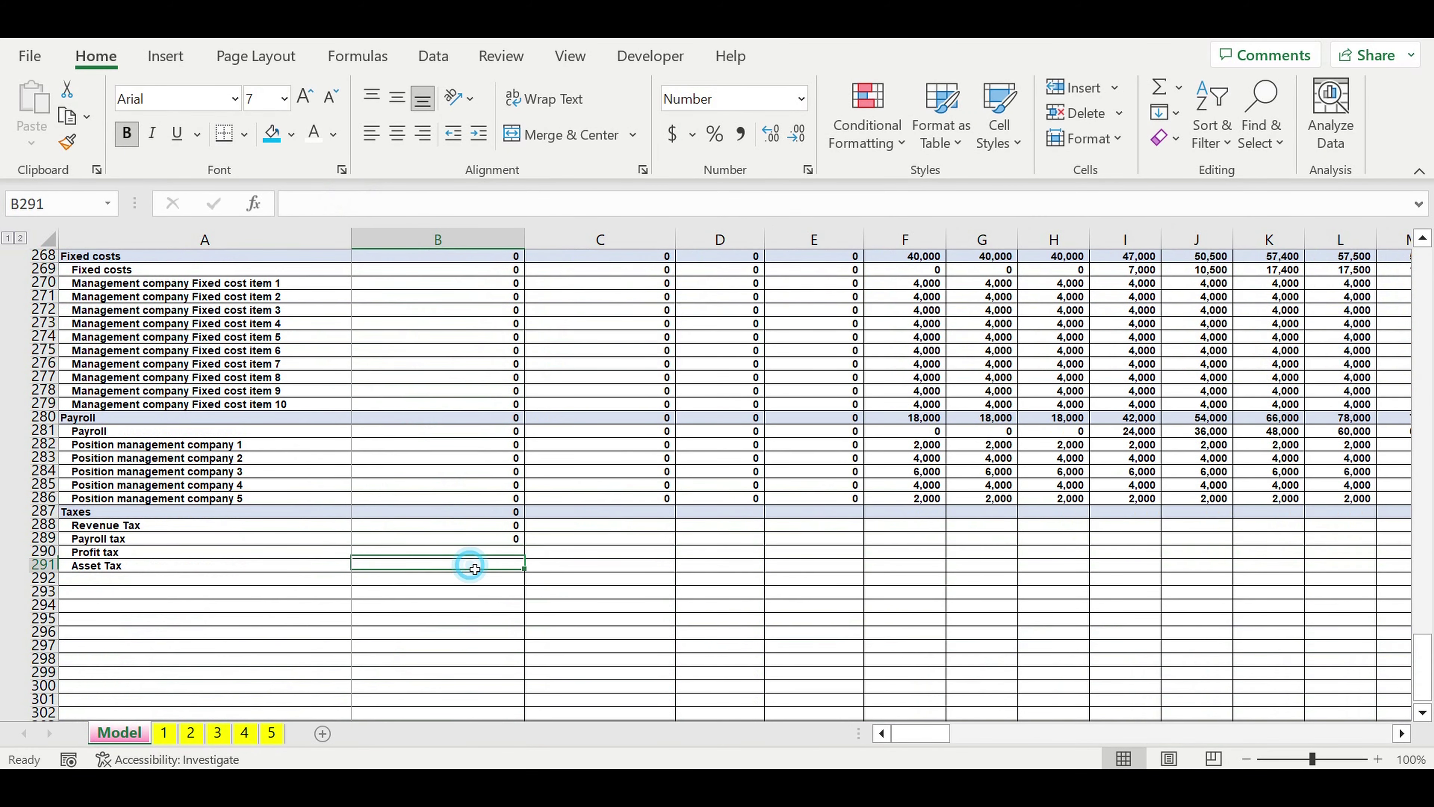
type("=")
scroll(614, 569, "up", 7)
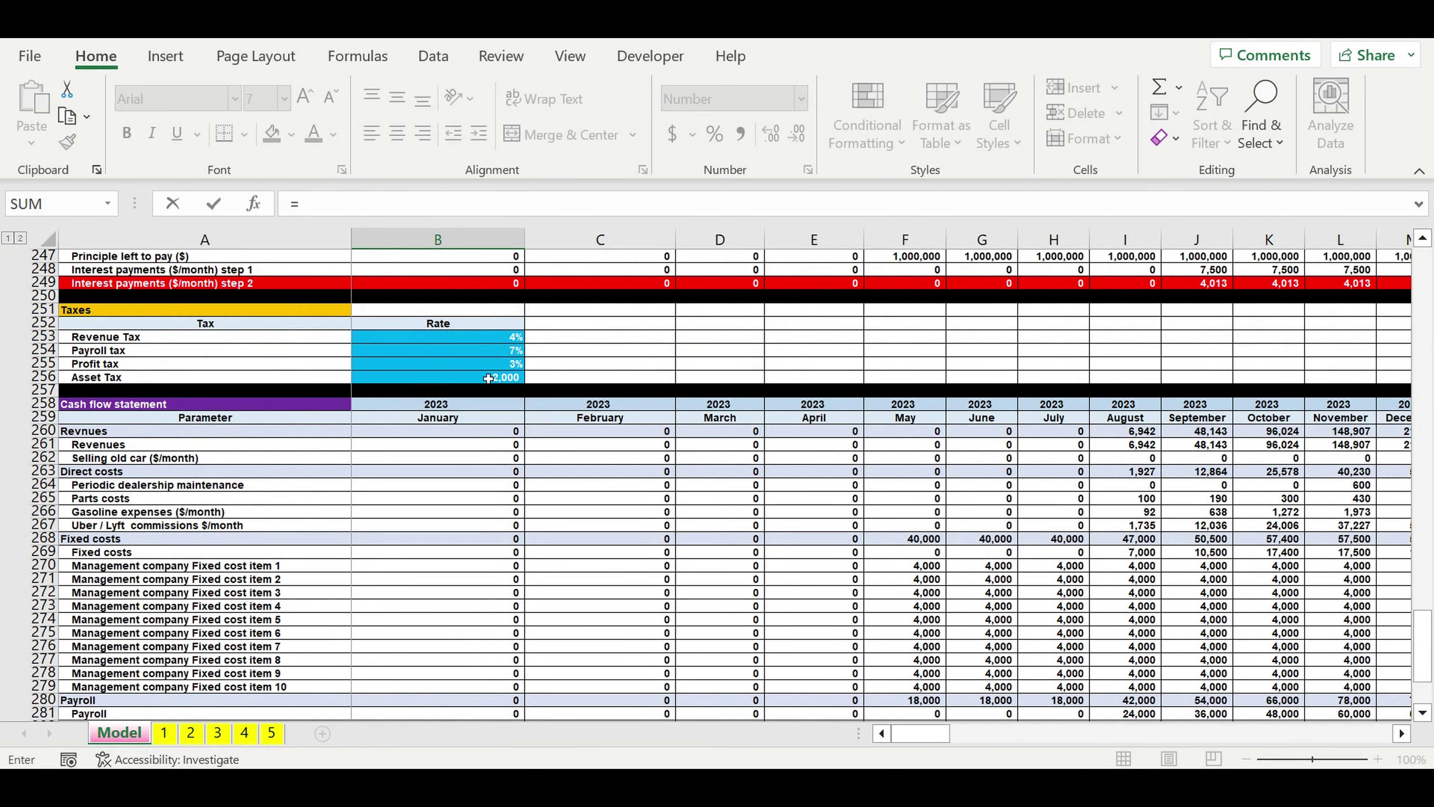
left_click(484, 381)
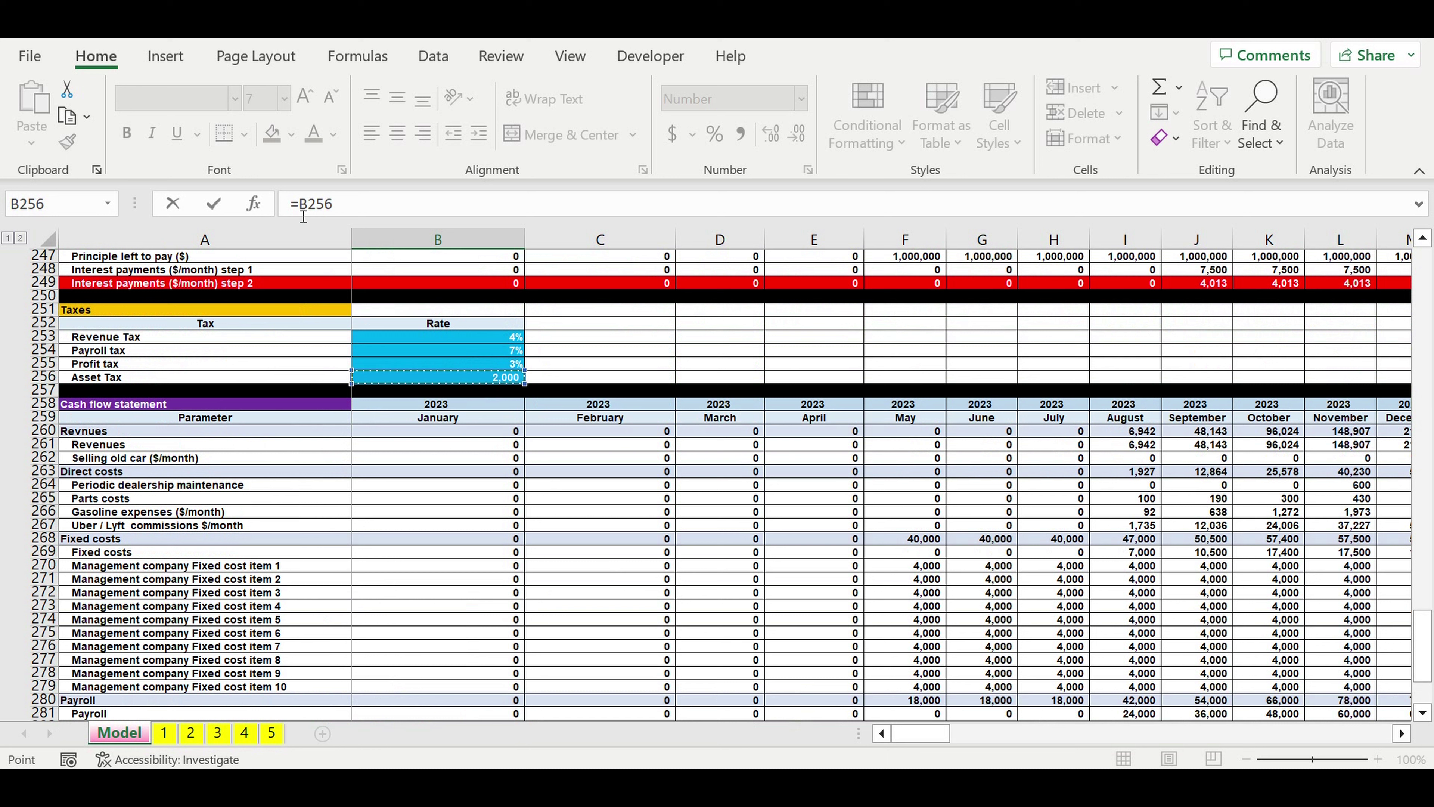
left_click(300, 206)
type("$")
double_click(327, 206)
left_click(316, 206)
type("$")
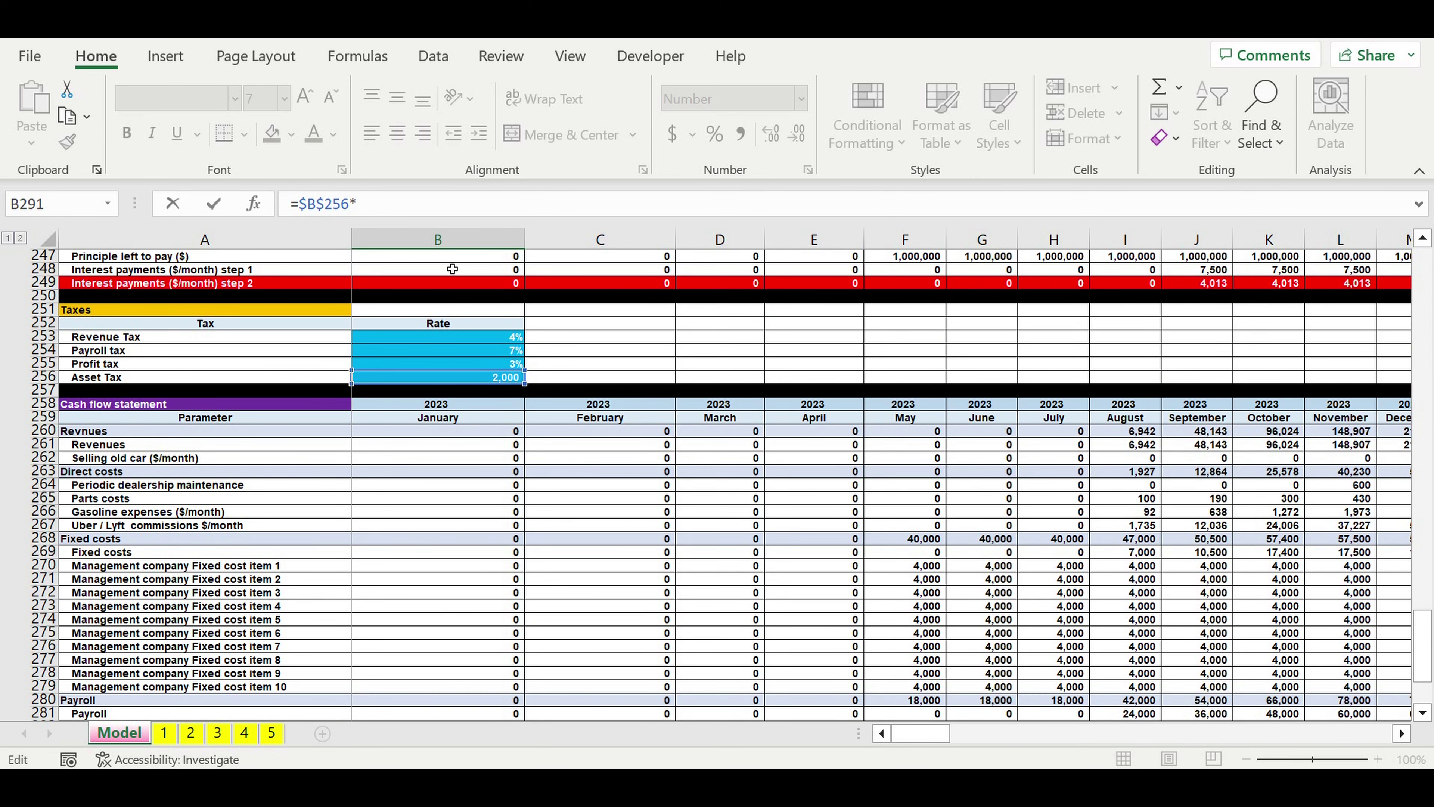
Step: Complete the Asset Tax formula as =$B$256*B134, multiplying by January's Management company (0-1-1) value
scroll(643, 363, "up", 10)
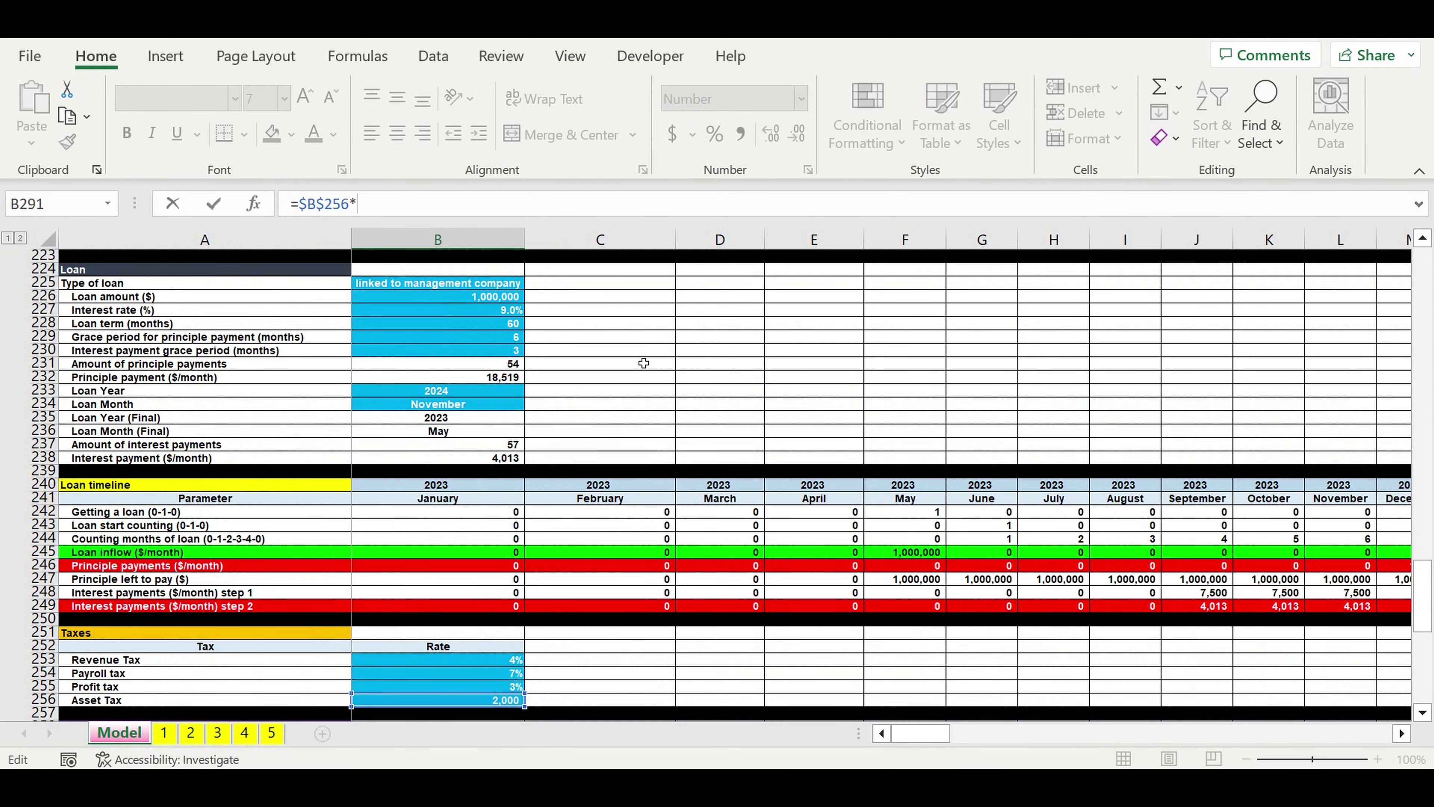
scroll(643, 363, "up", 2)
scroll(641, 365, "up", 17)
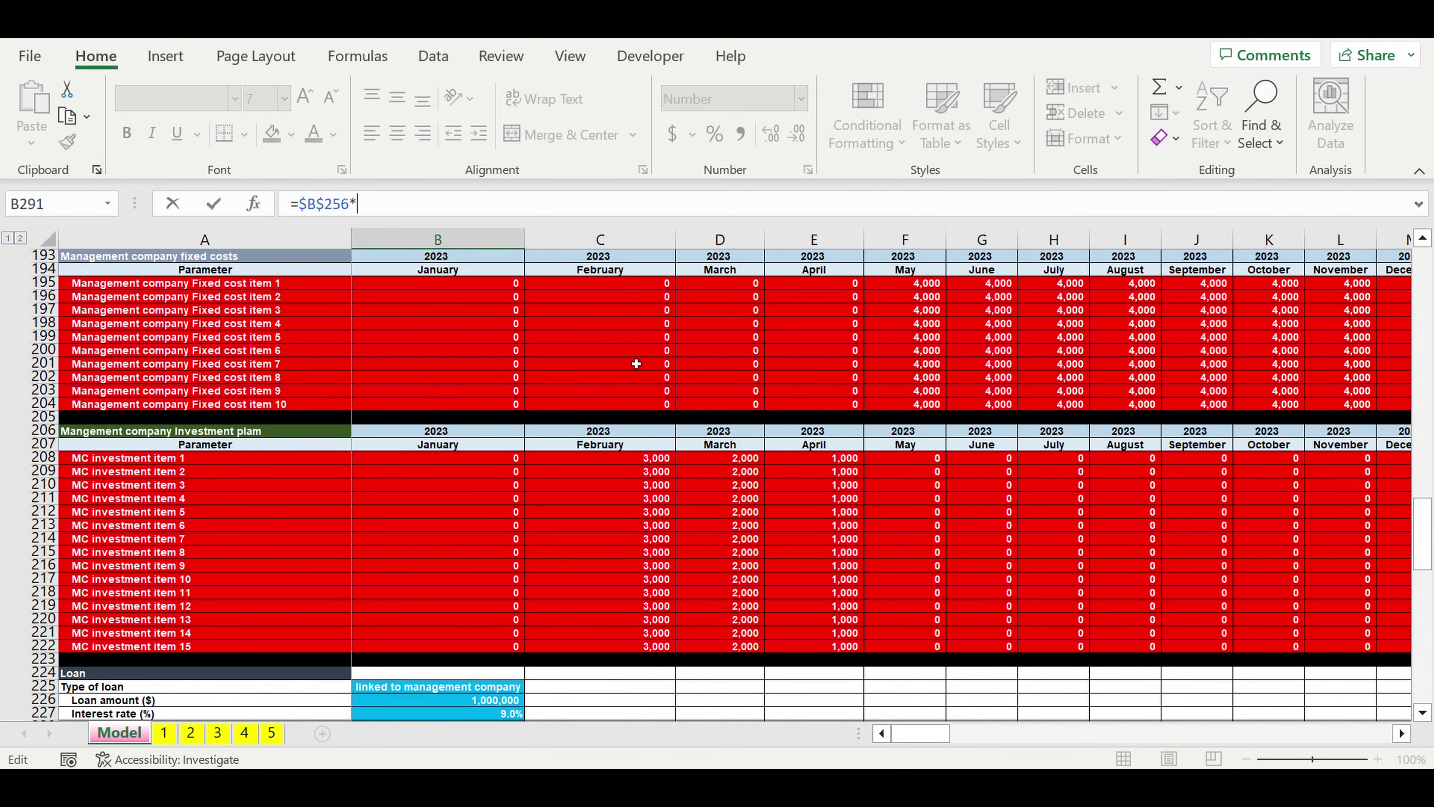
scroll(648, 359, "up", 4)
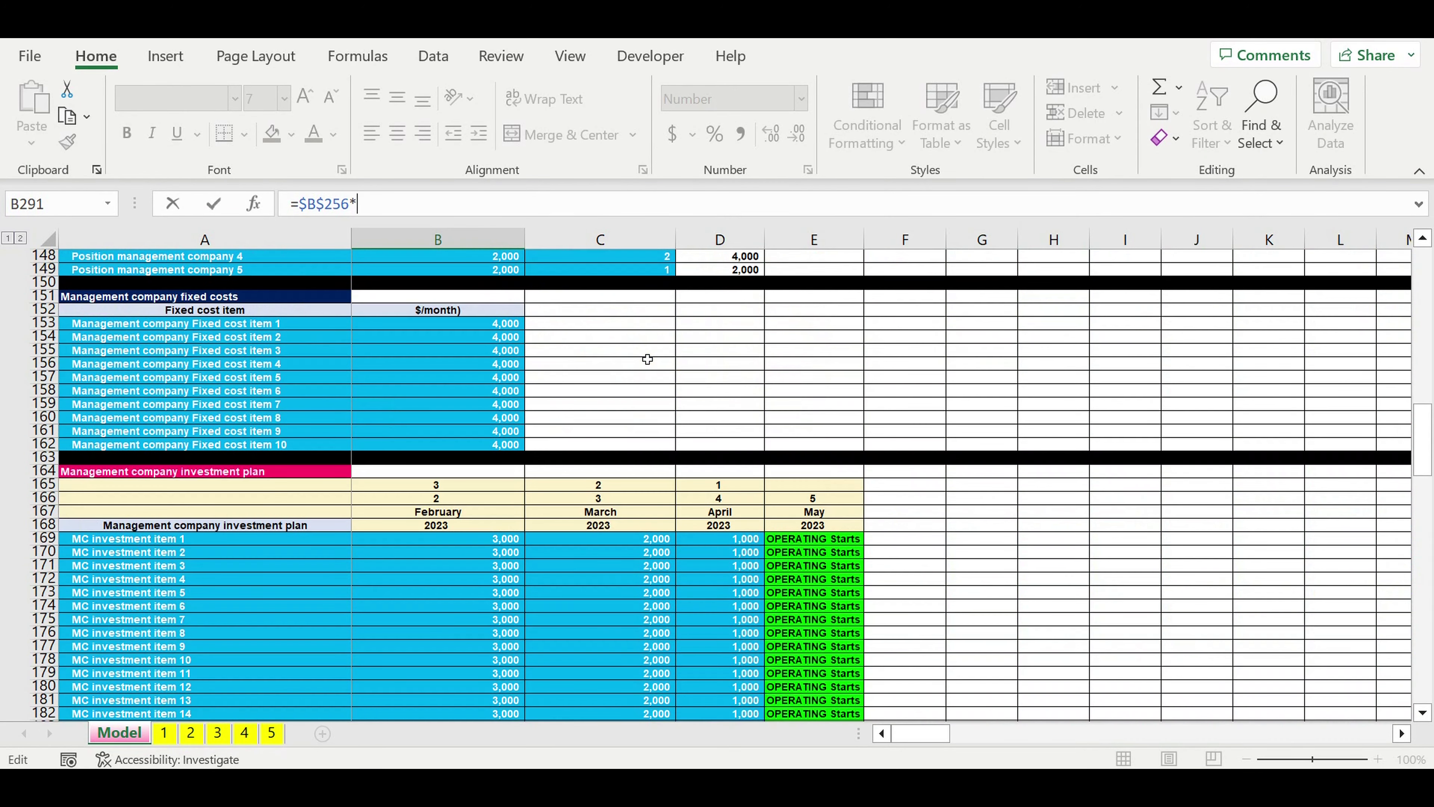
scroll(648, 359, "up", 10)
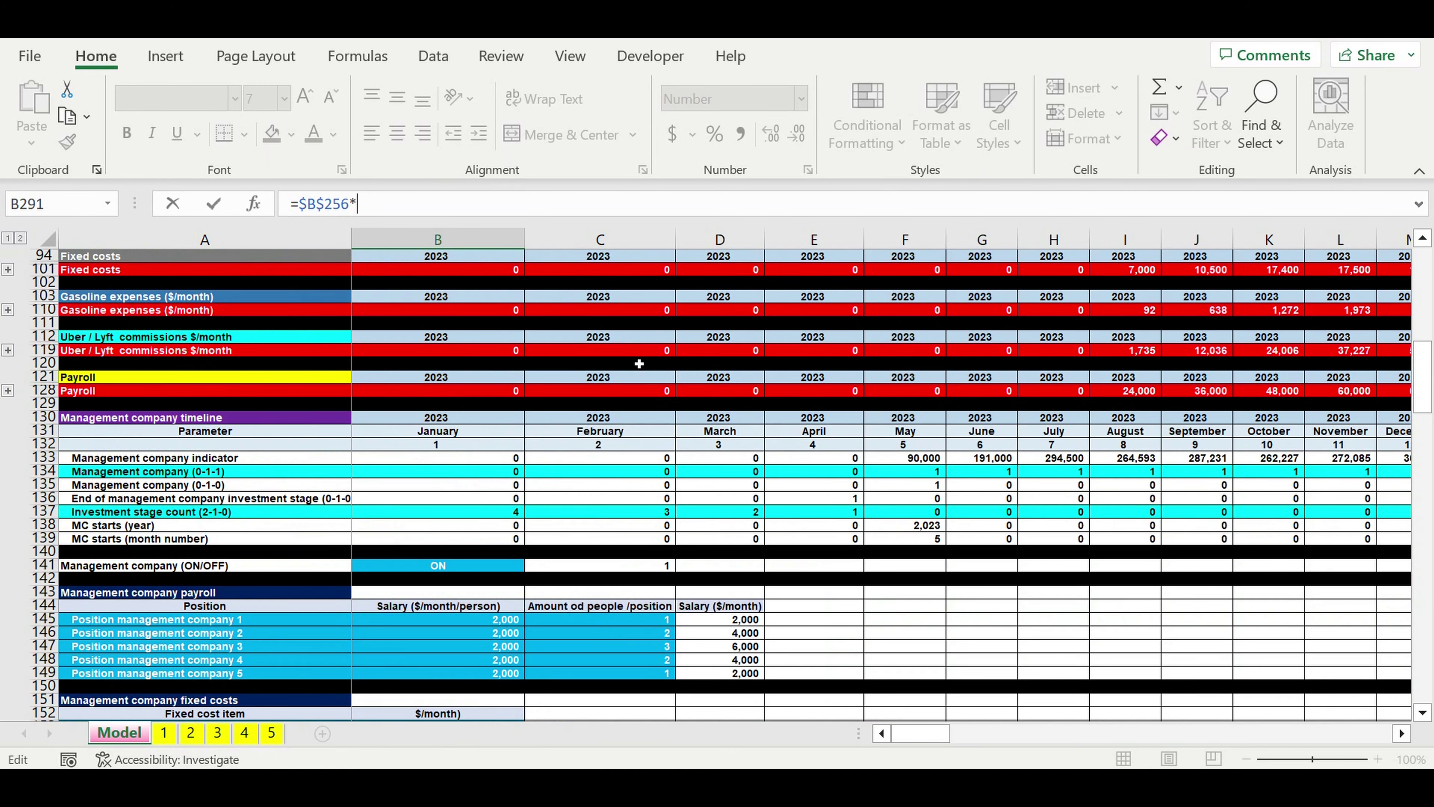
scroll(647, 359, "up", 1)
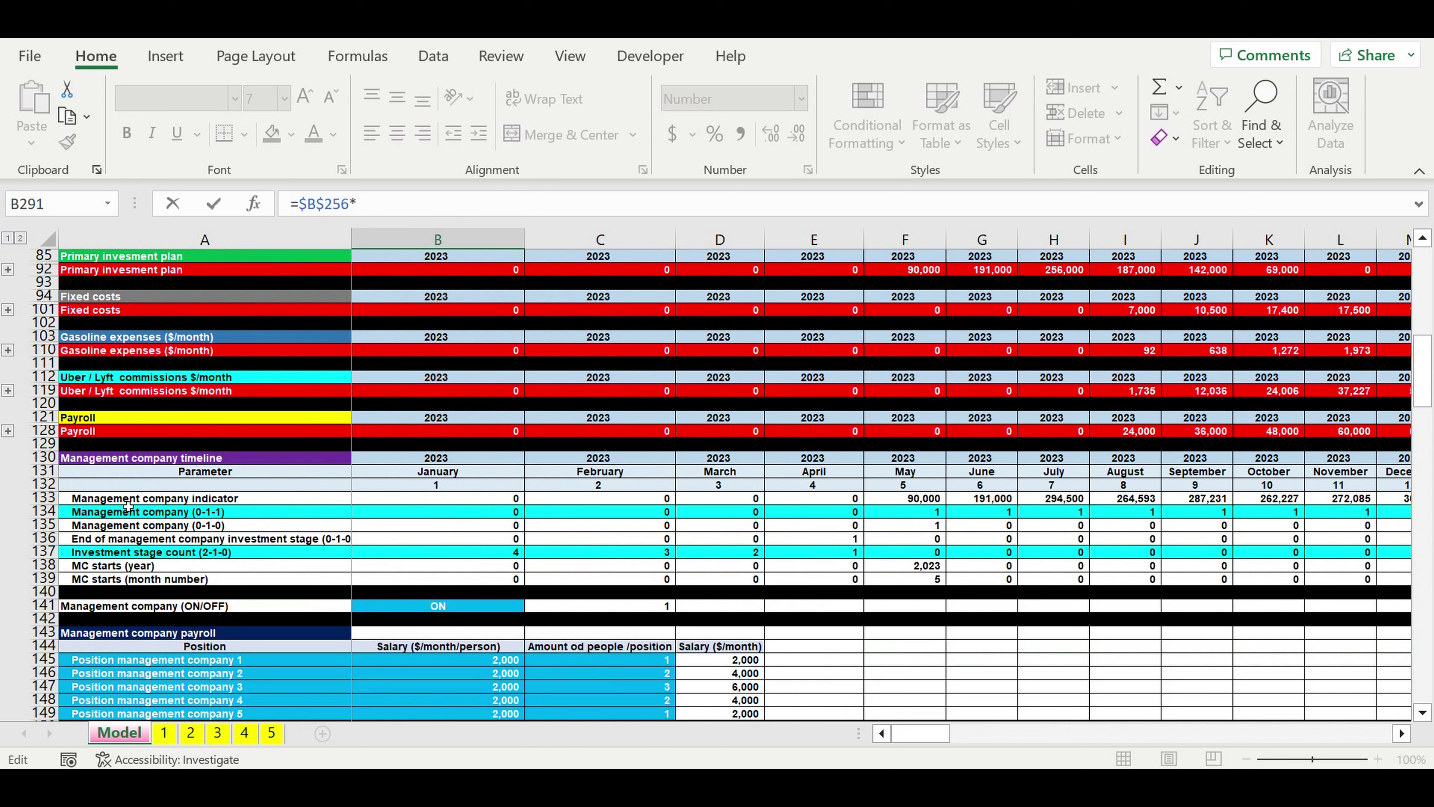
left_click(445, 515)
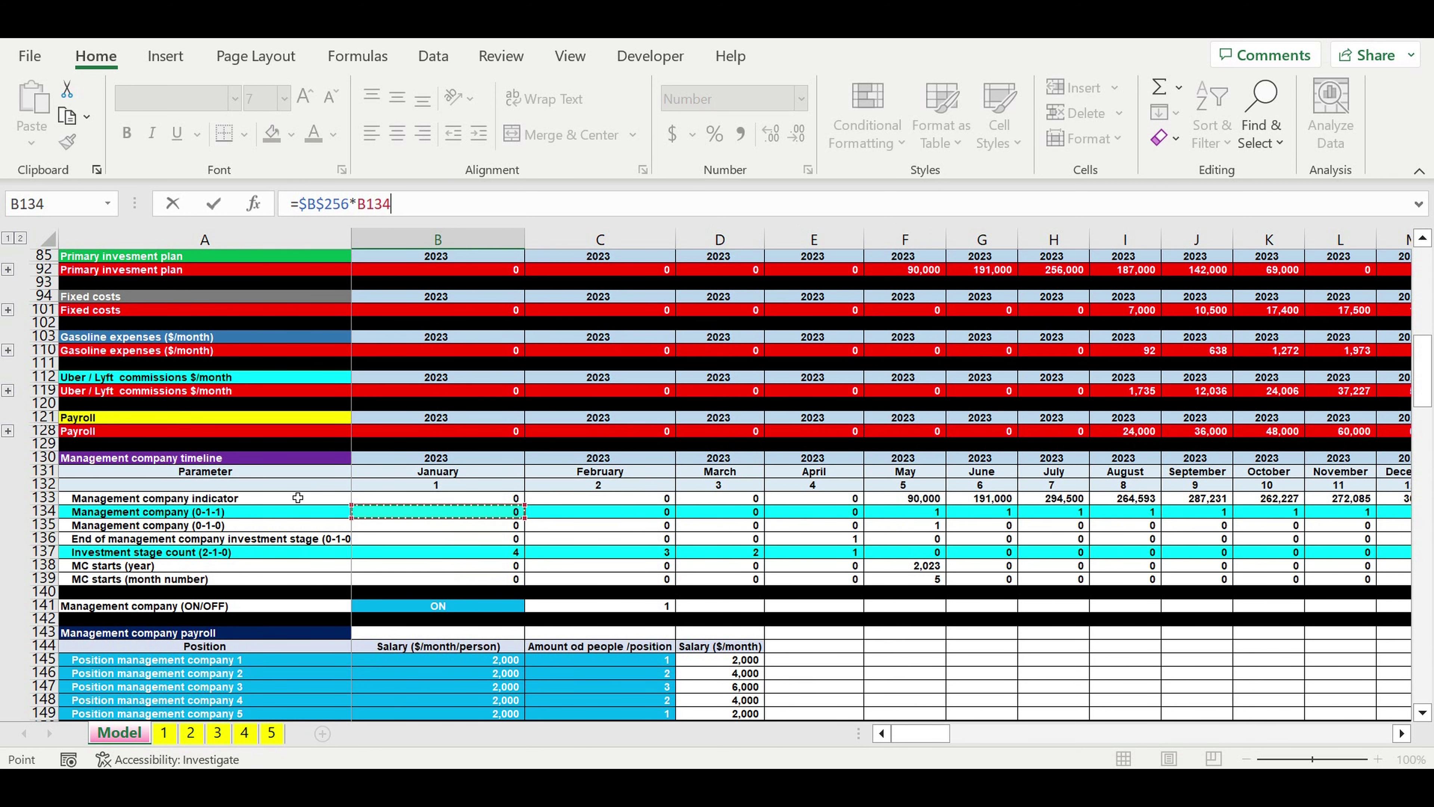
key("Return")
Step: Check the January Taxes total's summed range and fill the tax formulas in B287:B291 across all months through column DQ
scroll(361, 433, "down", 4)
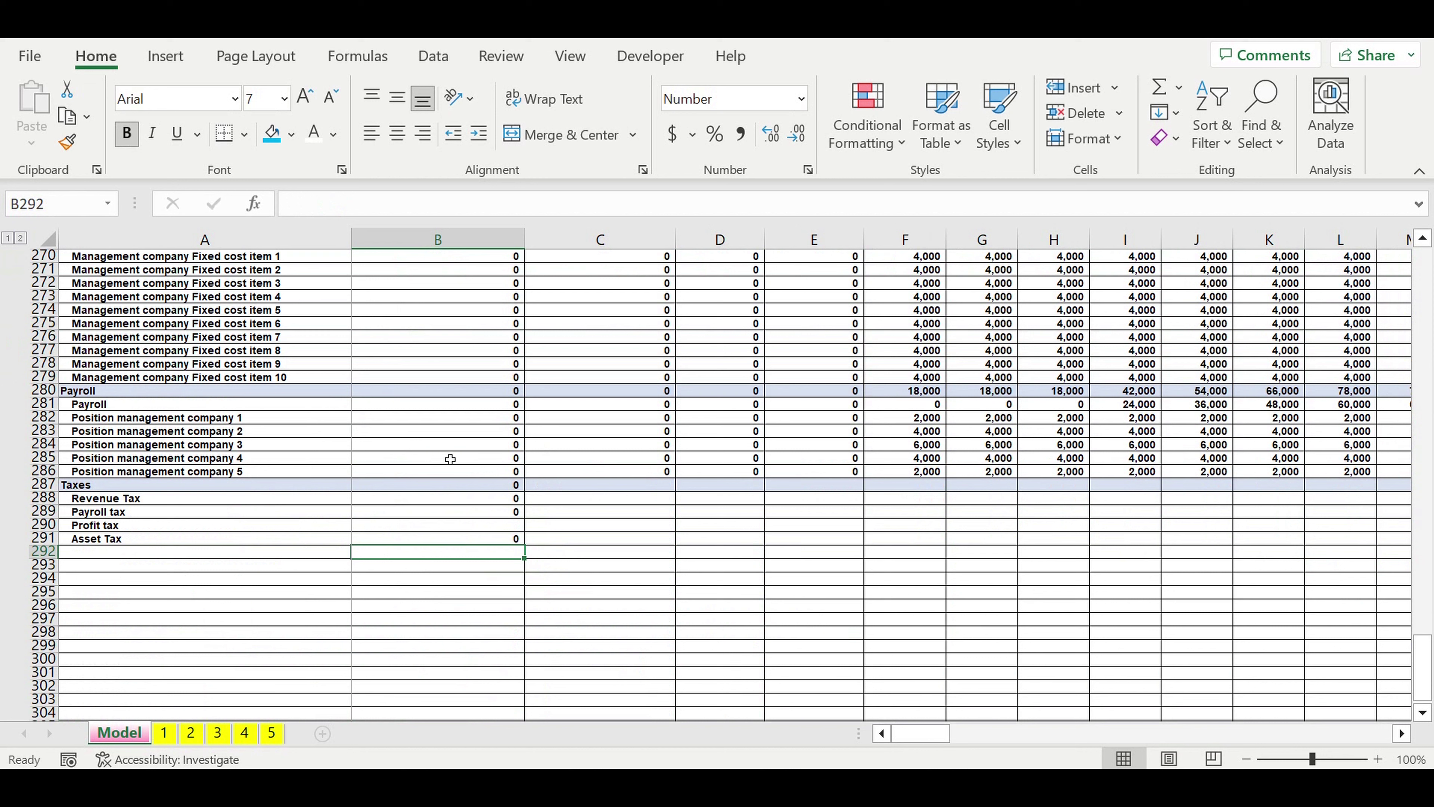
left_click(497, 486)
left_click(446, 213)
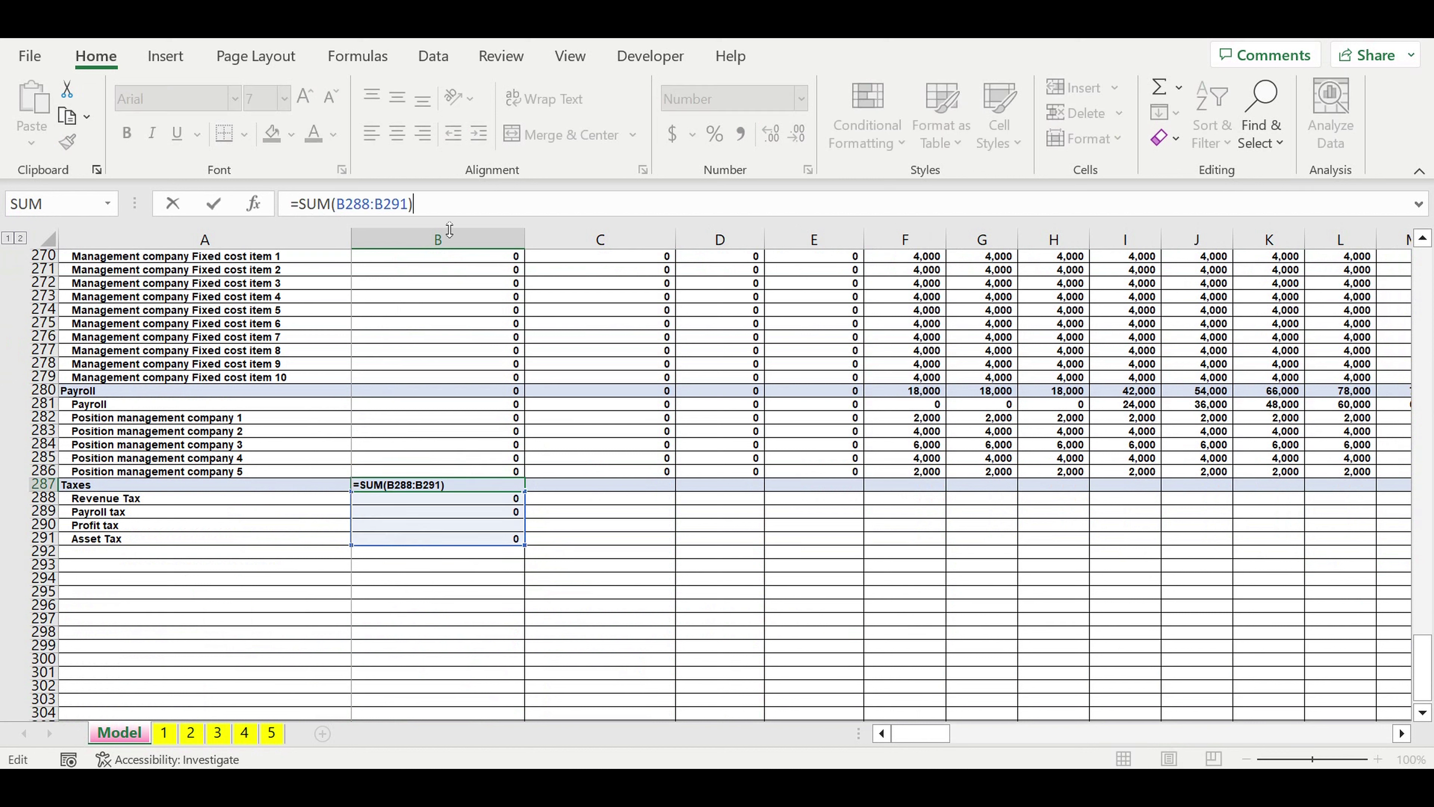
key("Return")
left_click_drag(498, 486, 1146, 471)
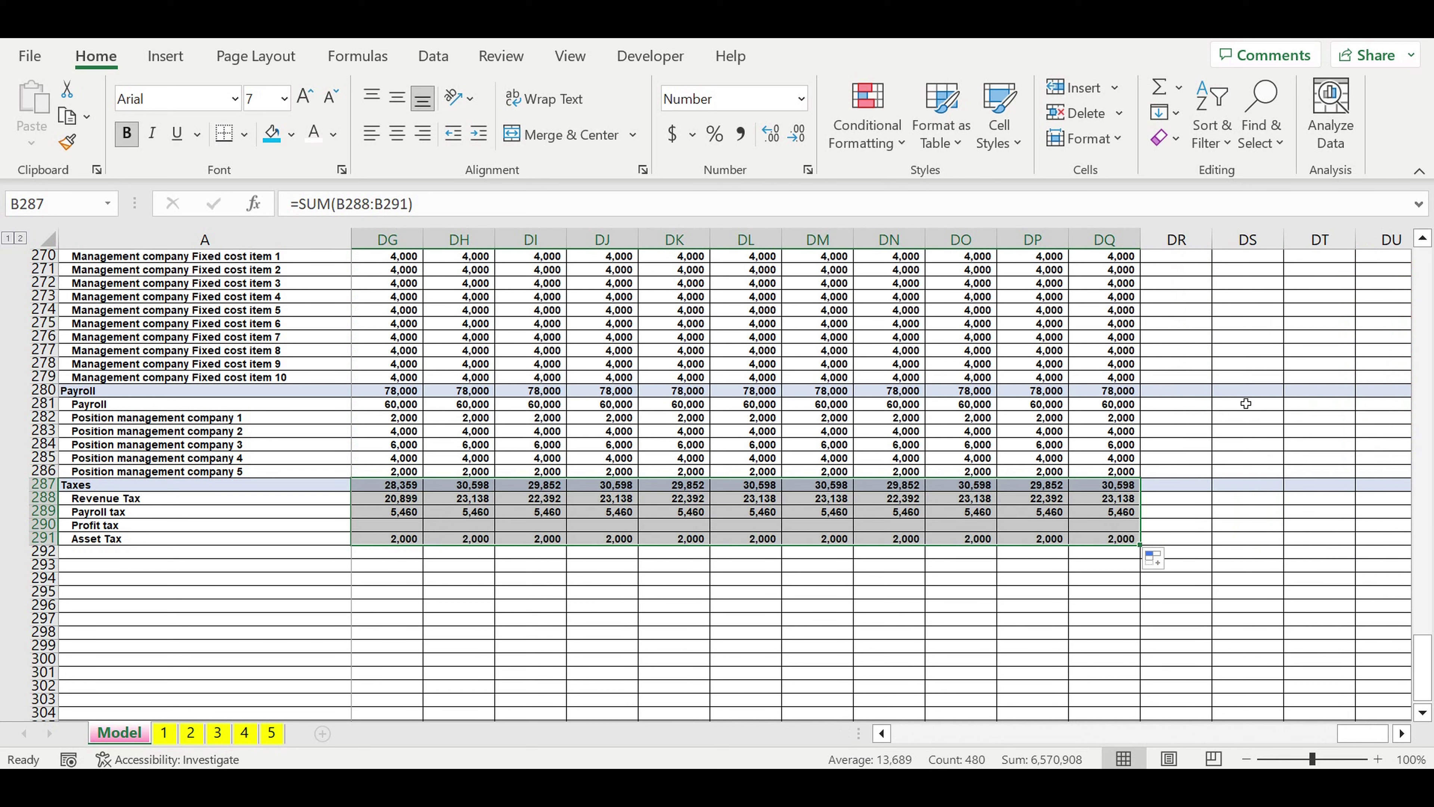
left_click(1239, 402)
left_click(1221, 538)
left_click_drag(1363, 733, 921, 733)
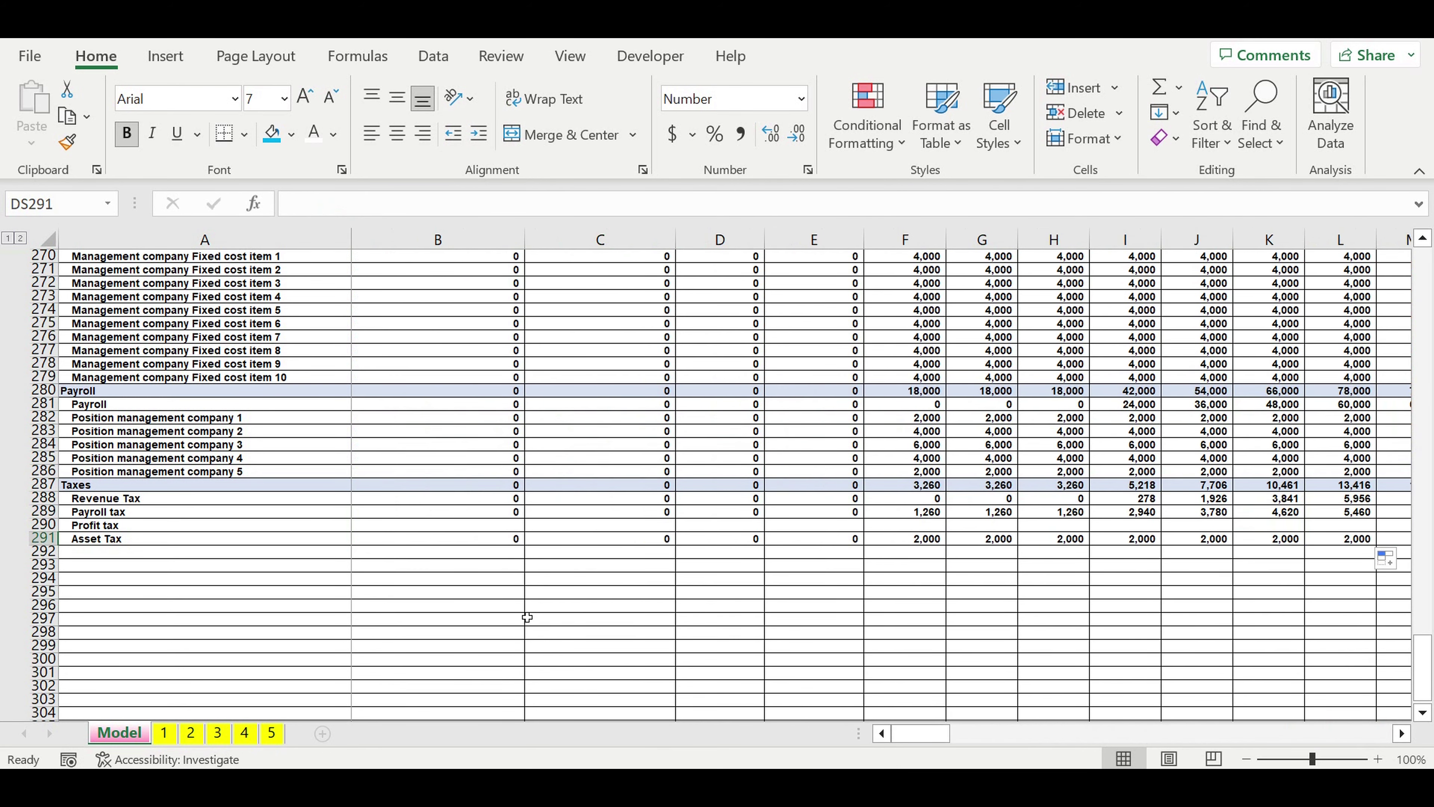
Step: Label A292 "Result from operating activity" and fill row 292 yellow
left_click(289, 608)
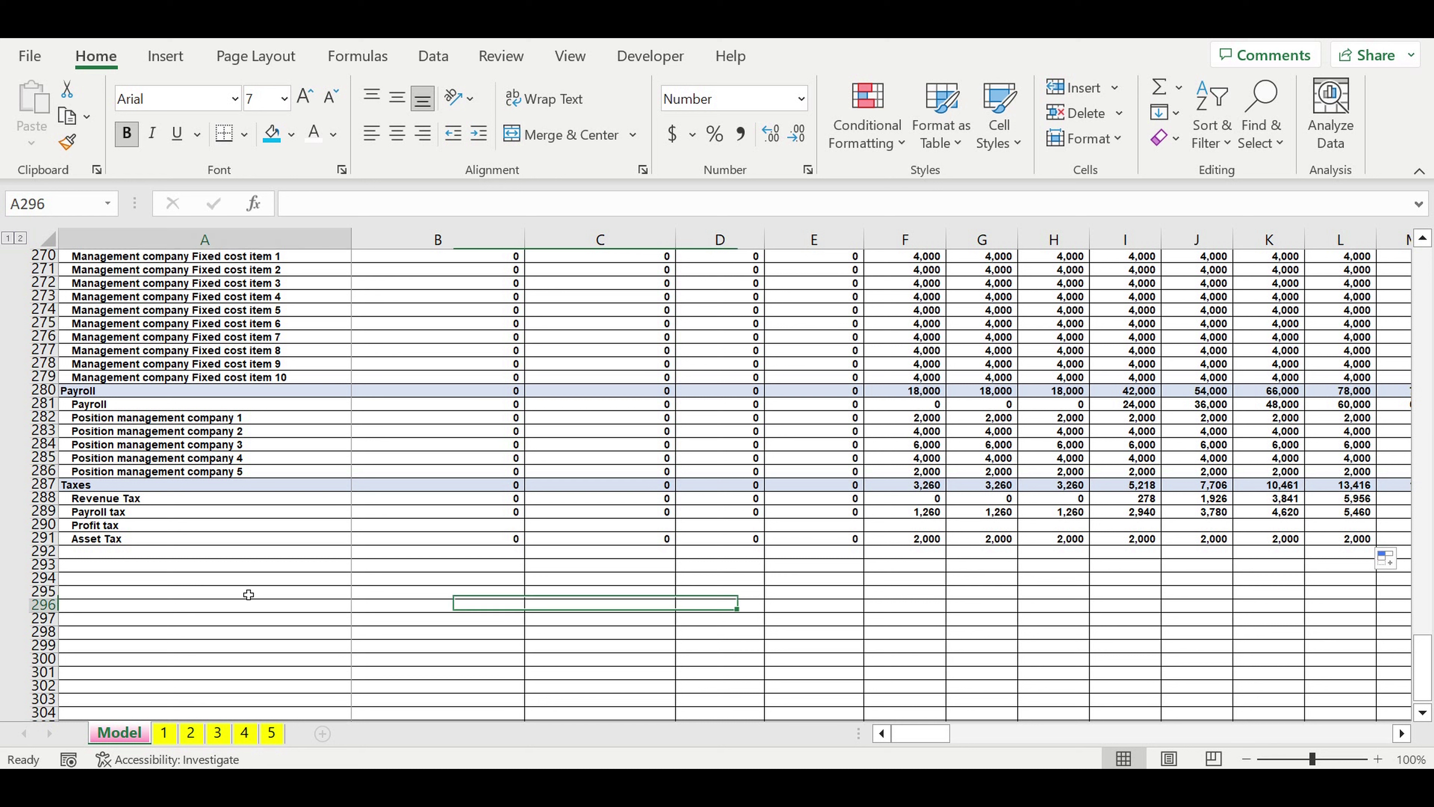
left_click(261, 553)
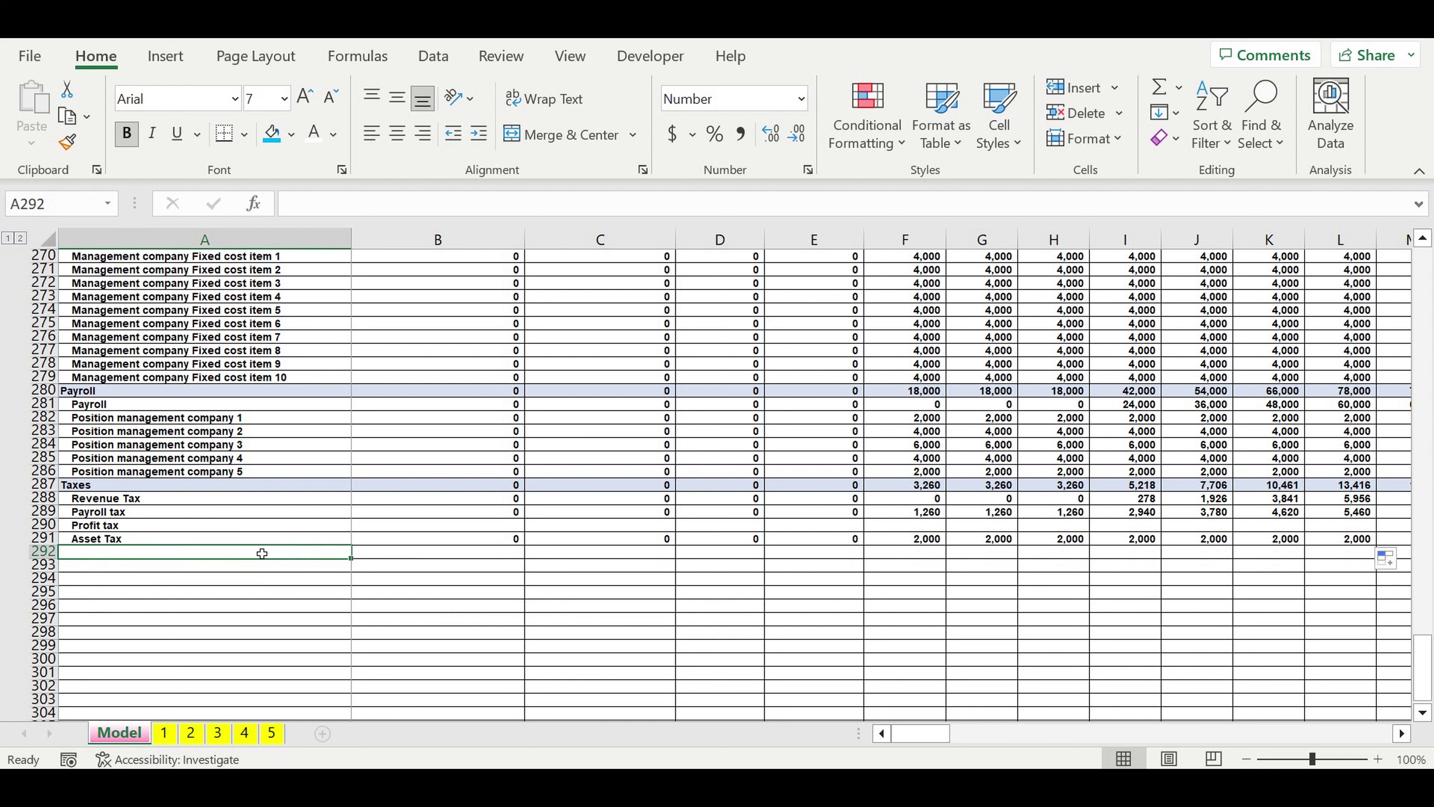
type("Result from operating activity")
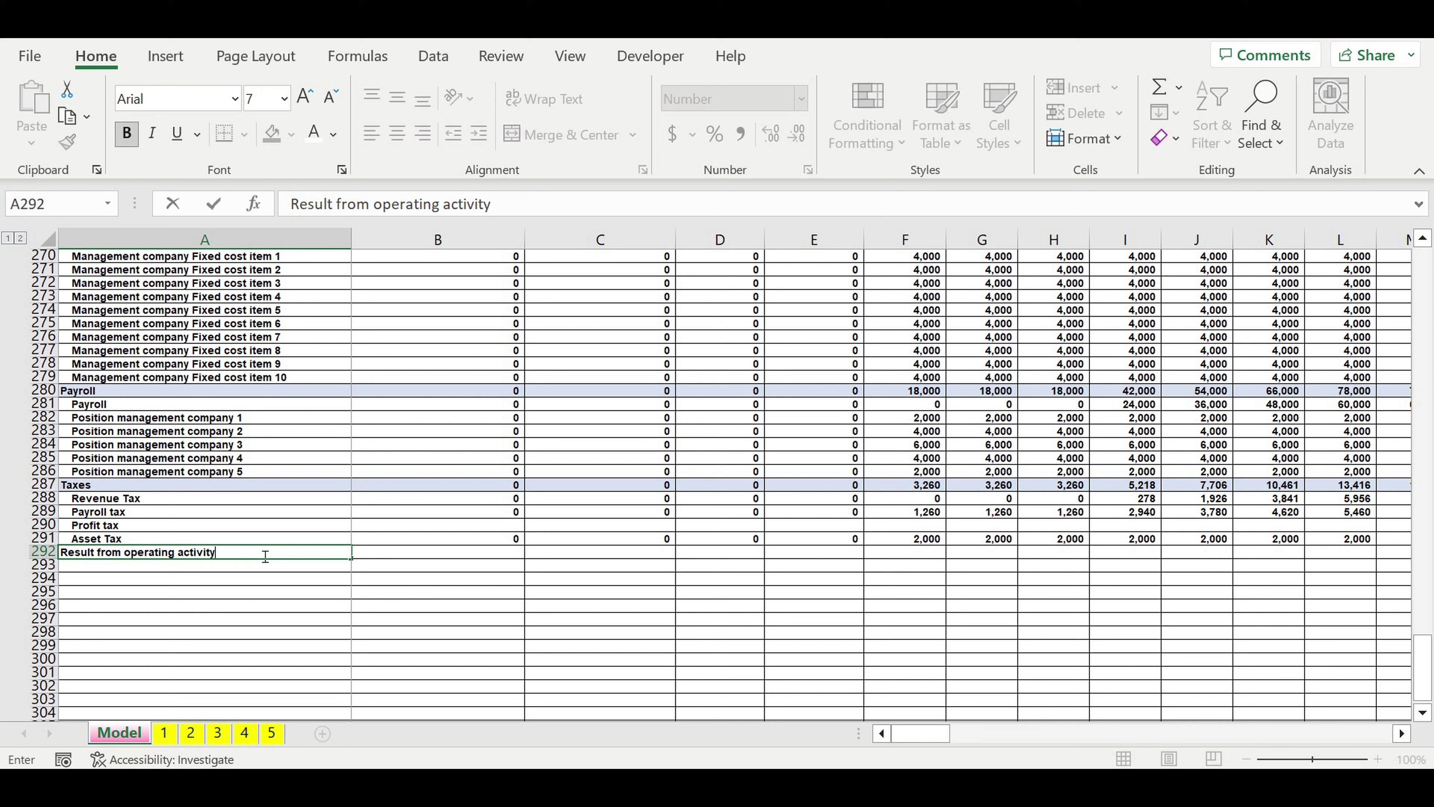
key("Return")
left_click(44, 551)
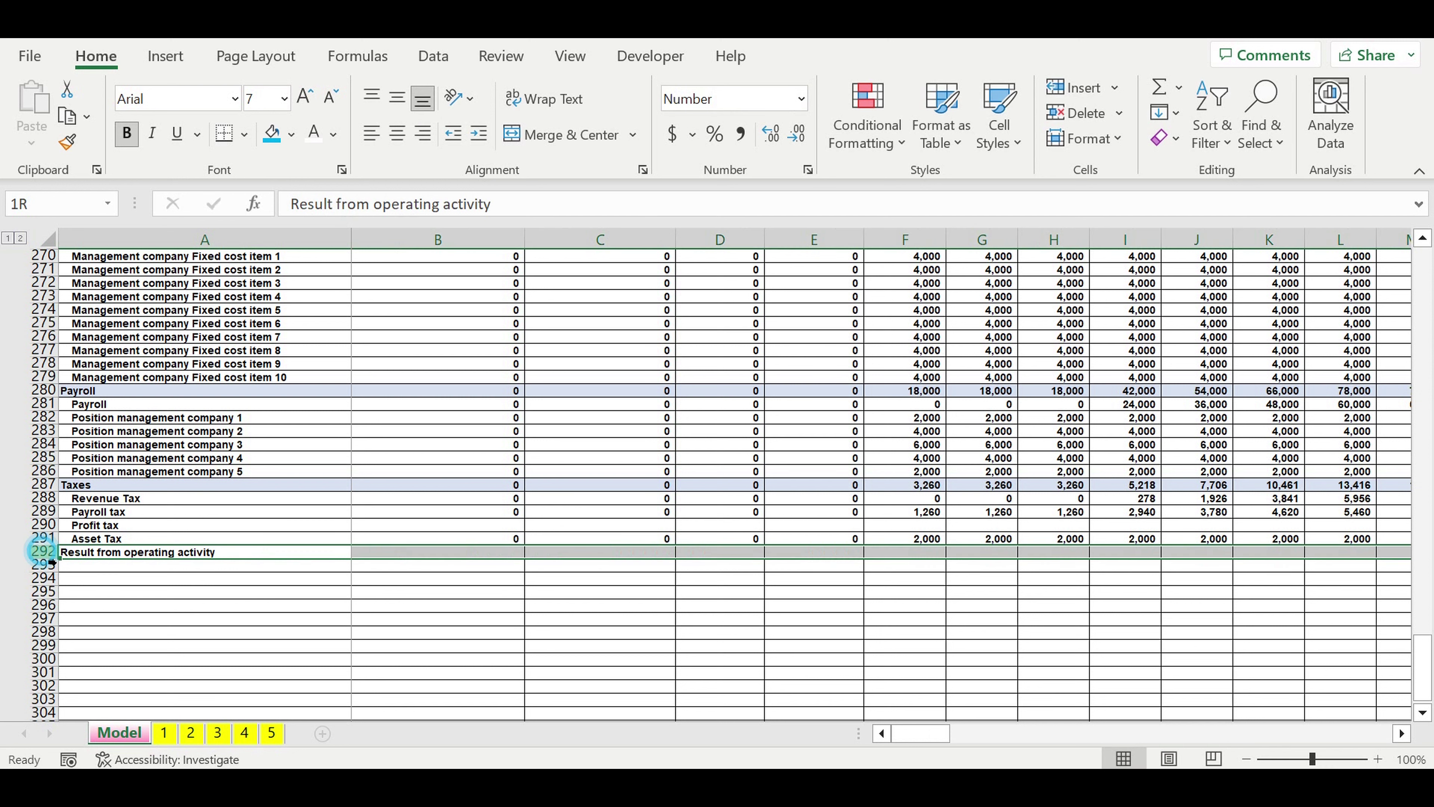
left_click(292, 135)
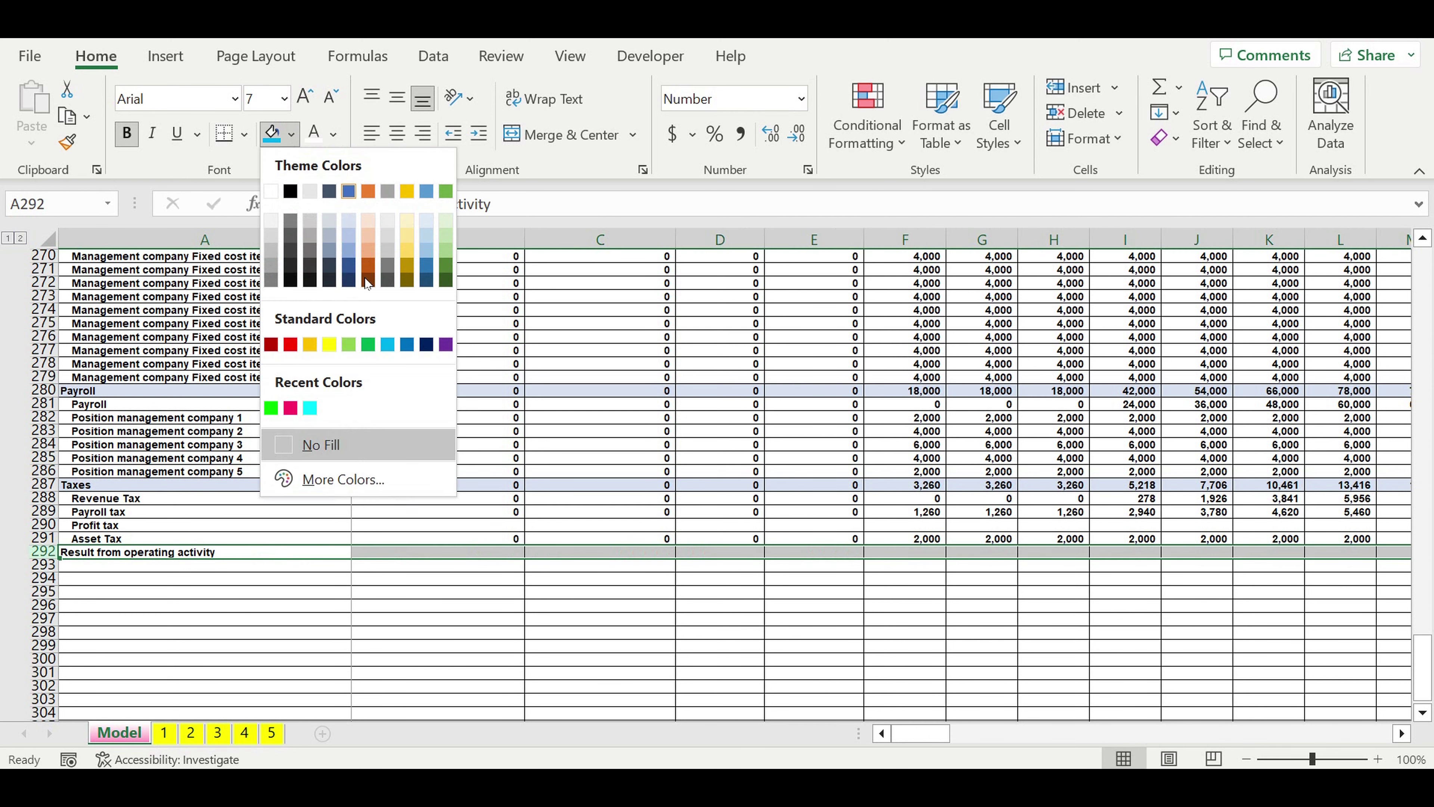
left_click(329, 343)
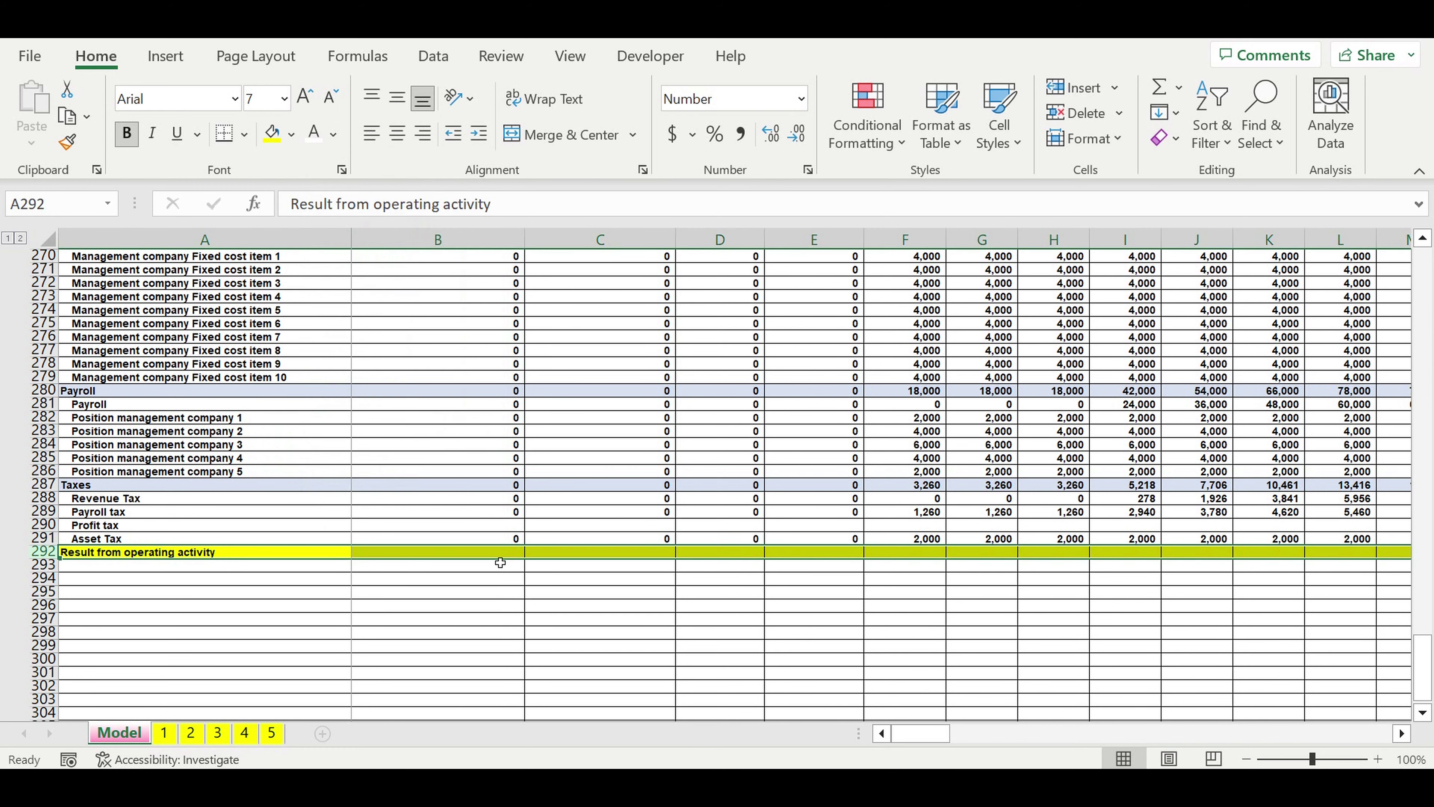
Step: Calculate the January result from operating activity in B292 with =B260-B263-B268-B280-B287
left_click(471, 555)
type("=")
scroll(604, 567, "up", 5)
scroll(605, 567, "up", 2)
left_click(448, 405)
type("-")
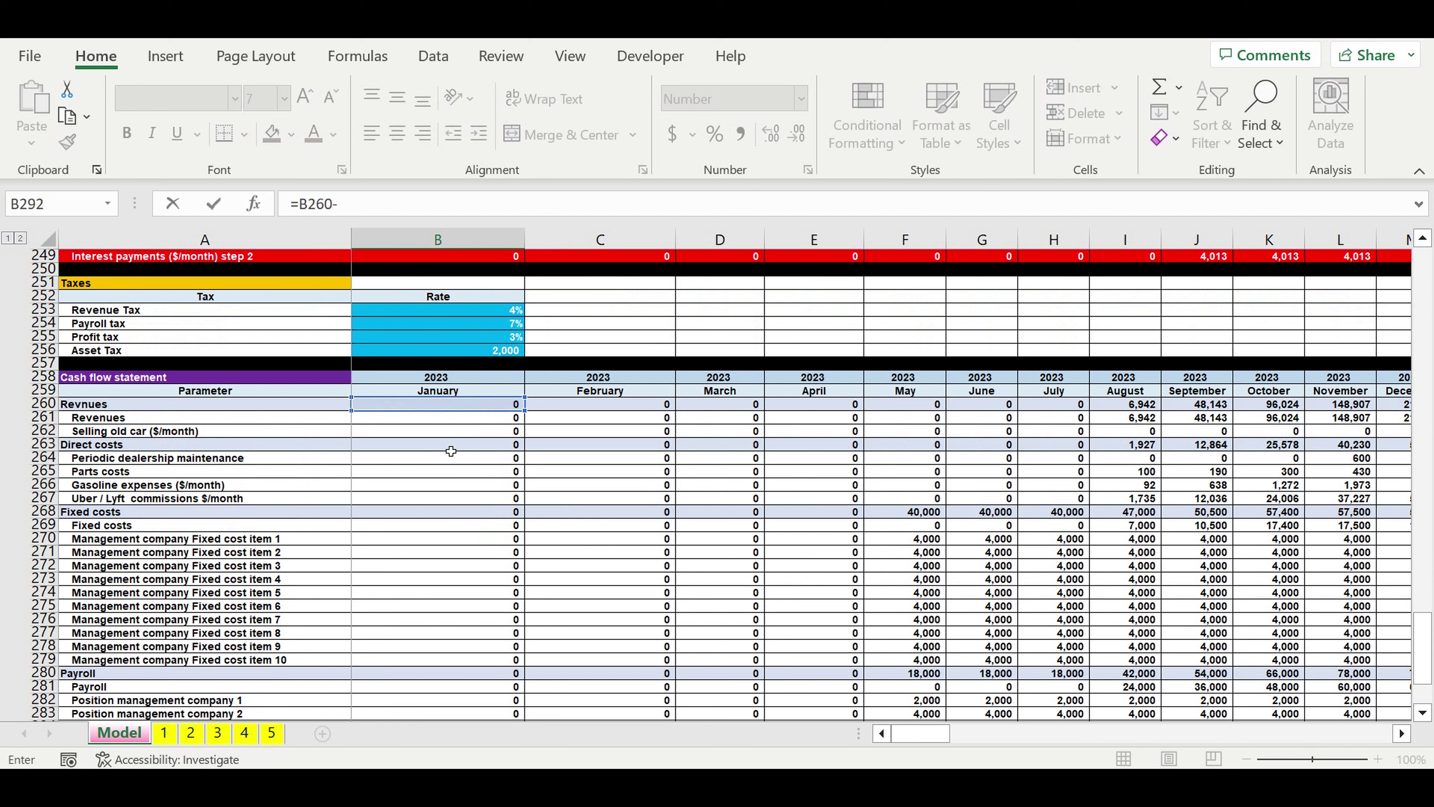
left_click(451, 451)
type("-")
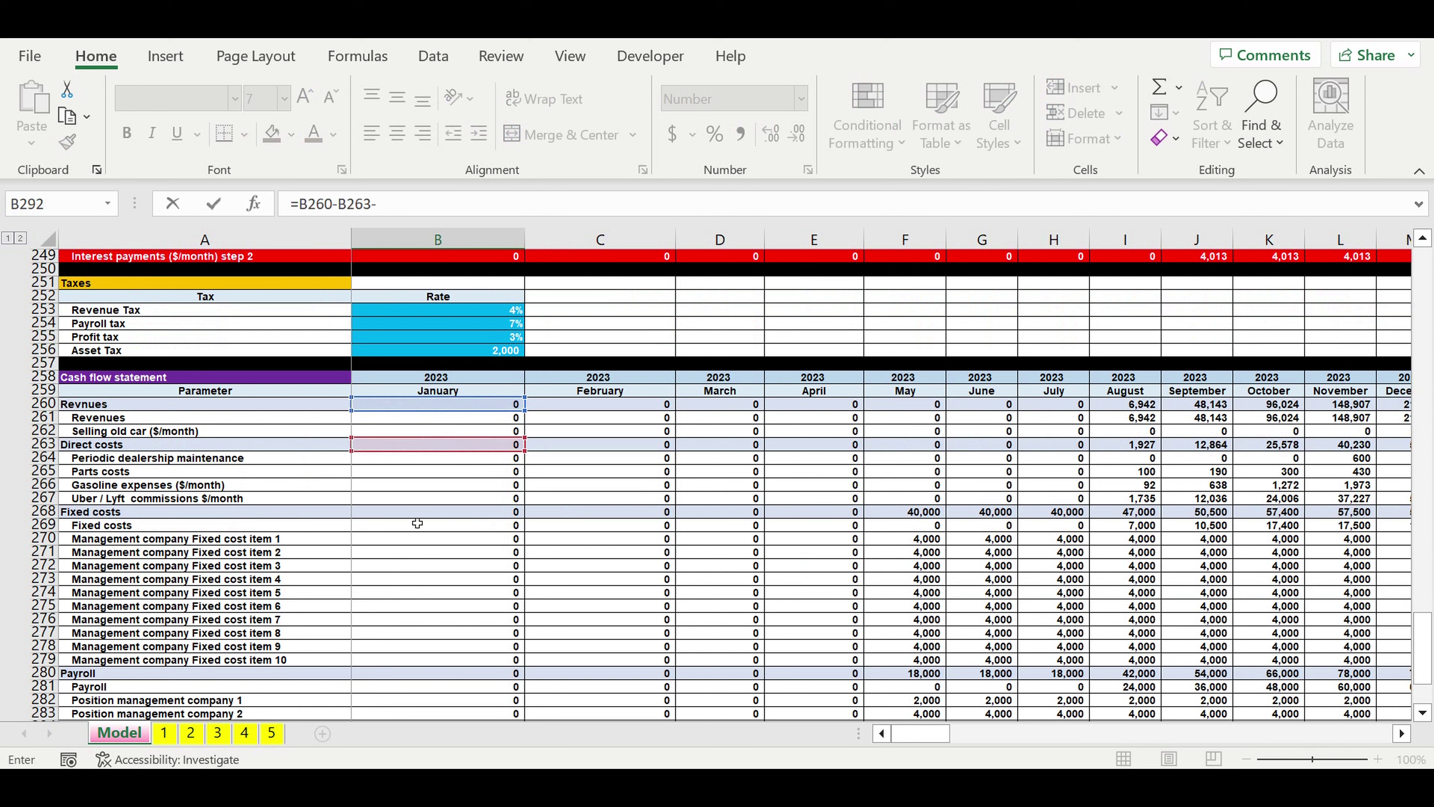
left_click(403, 518)
type("-")
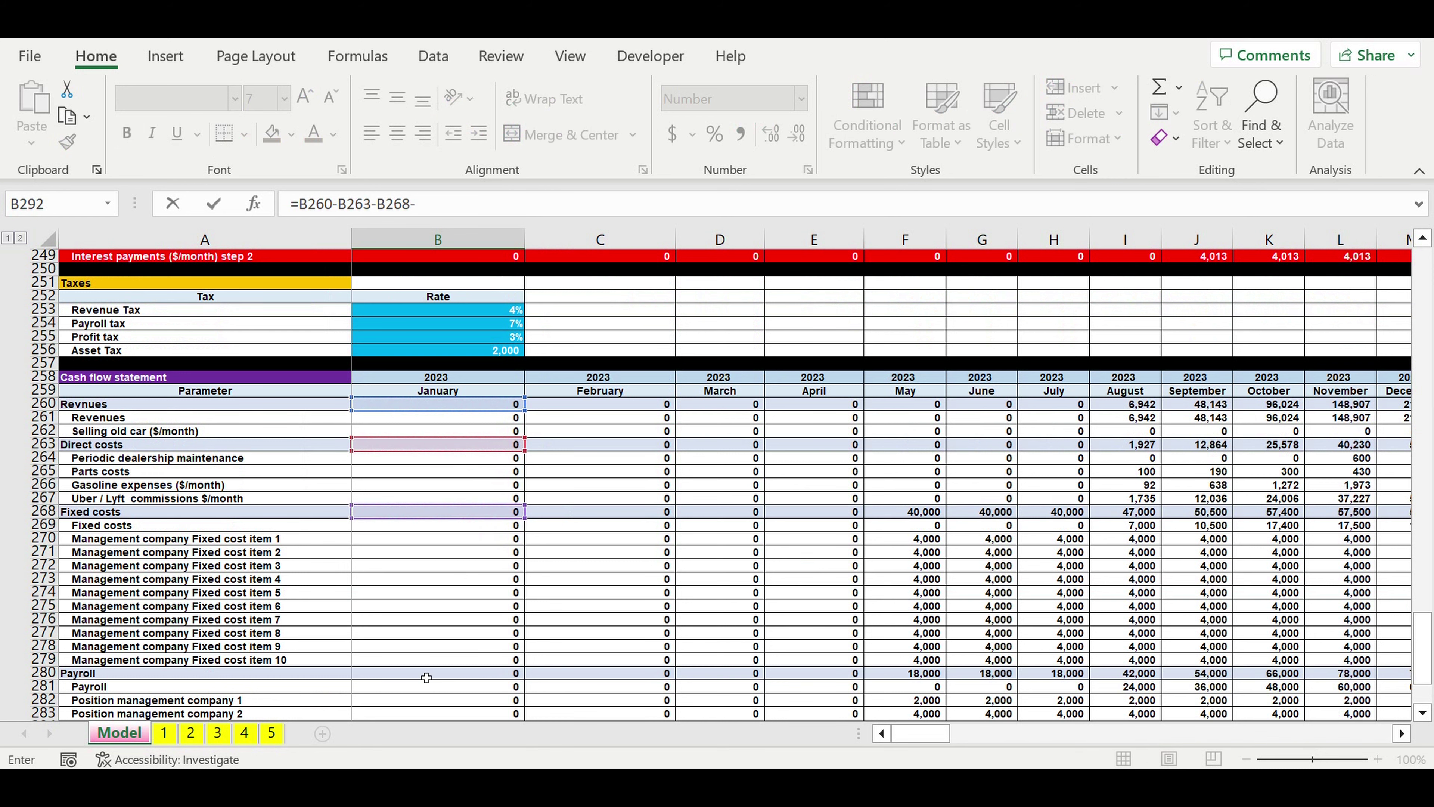
left_click(426, 677)
type("-")
scroll(520, 635, "down", 4)
scroll(520, 634, "down", 2)
left_click(386, 531)
key("ctrl+Return")
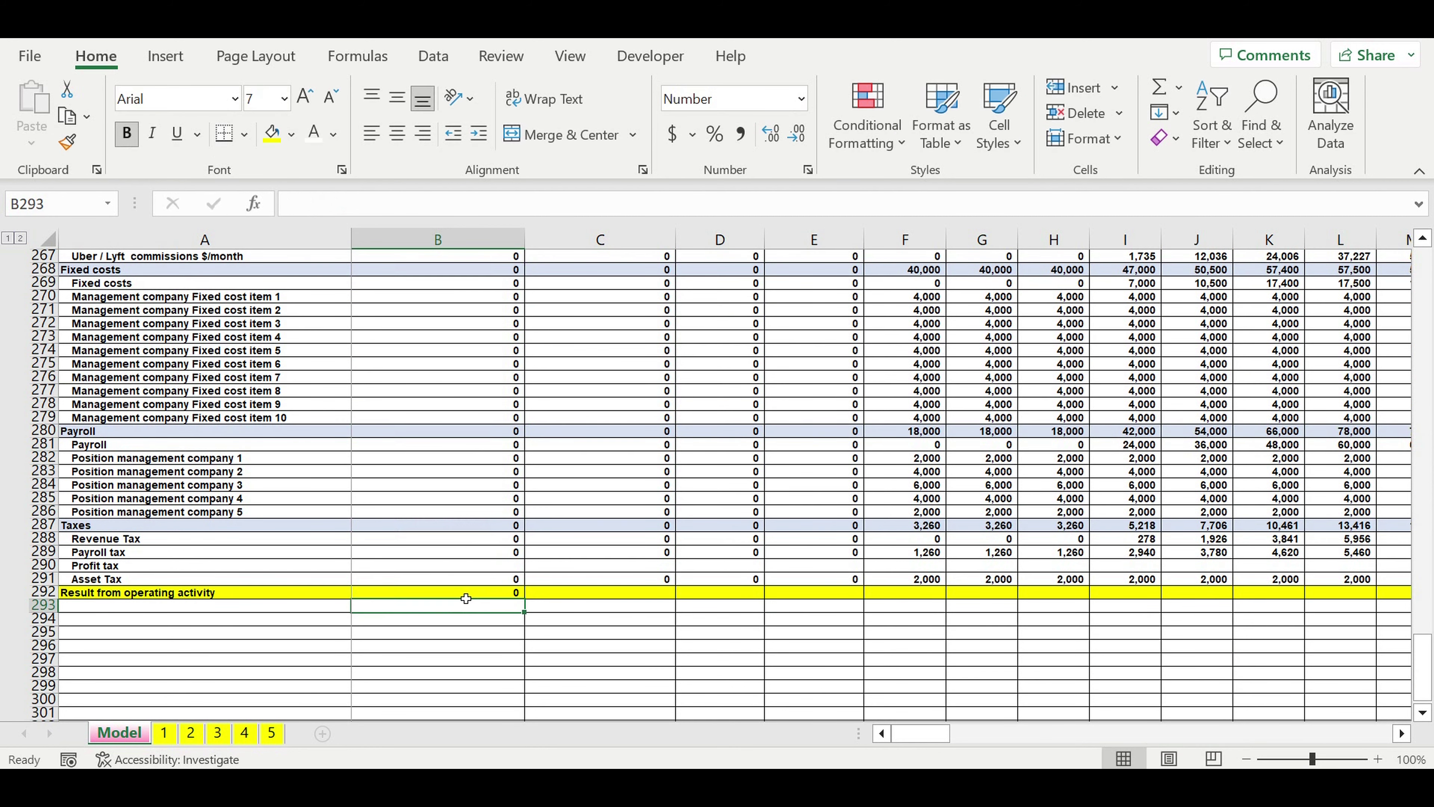
Step: Fill the January operating result formula in B292 across all months through column DQ
left_click_drag(526, 603, 1433, 538)
left_click_drag(1433, 593, 1291, 593)
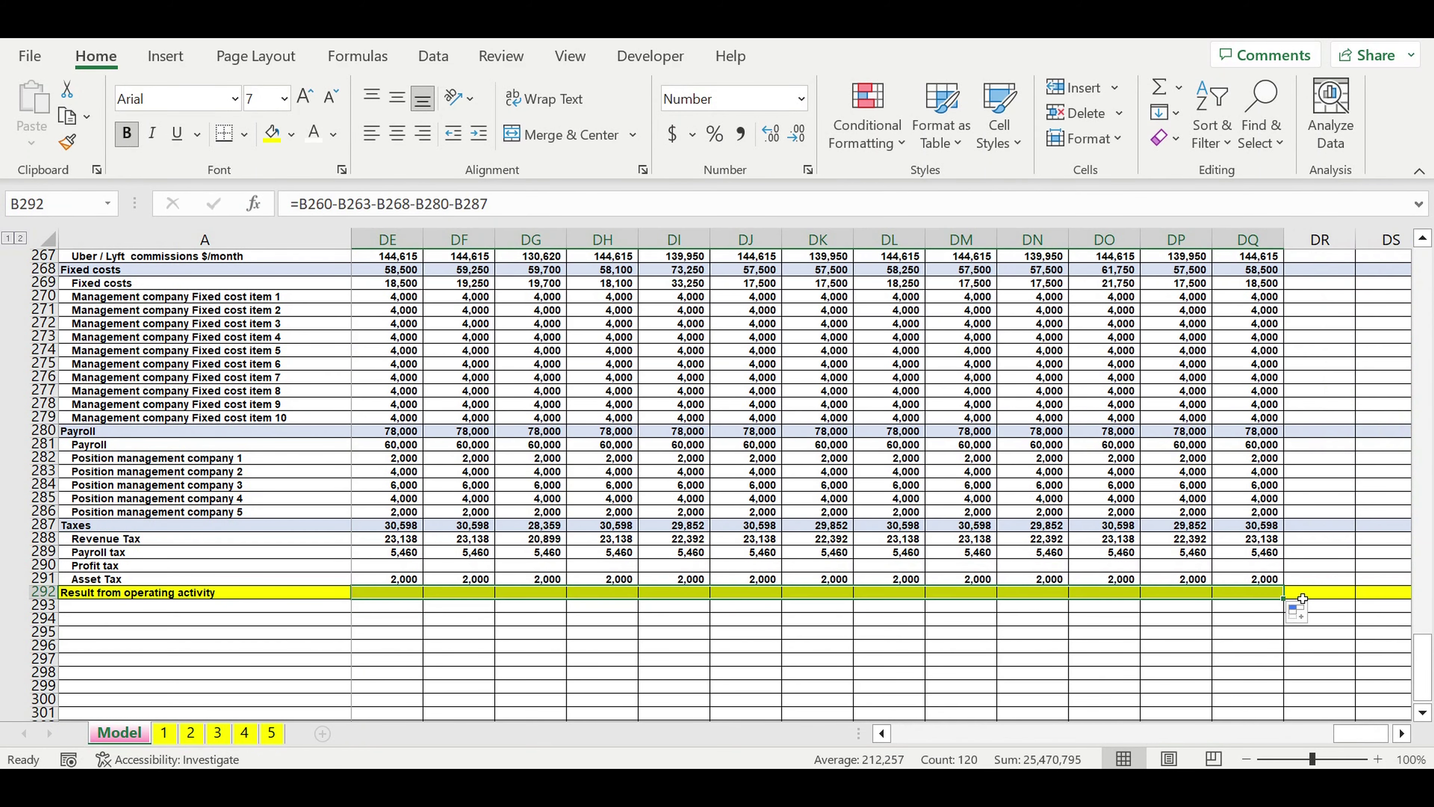
left_click(1195, 657)
left_click_drag(1360, 733, 449, 701)
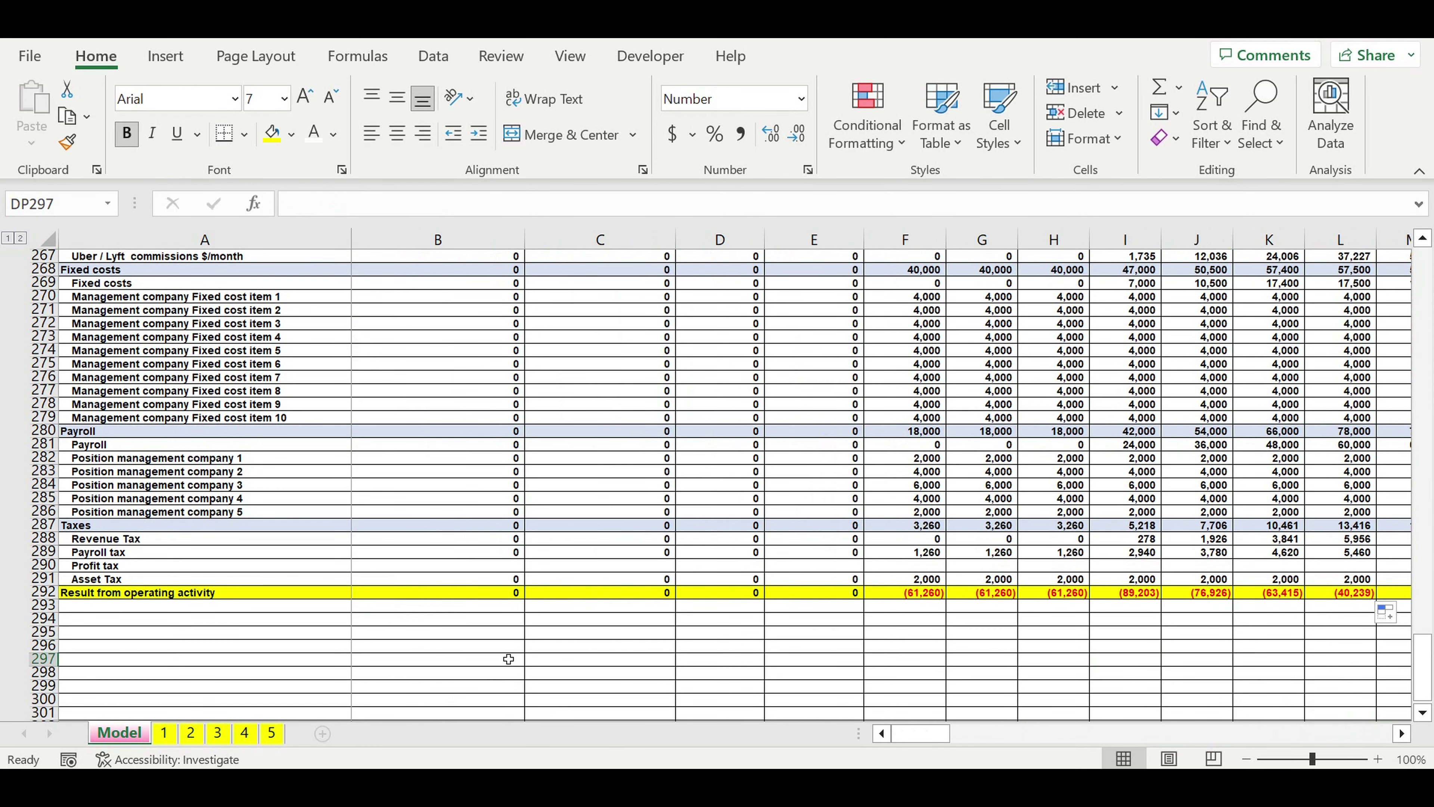
Step: Label A293 "Investment" directly below the result from operating activity
left_click(92, 606)
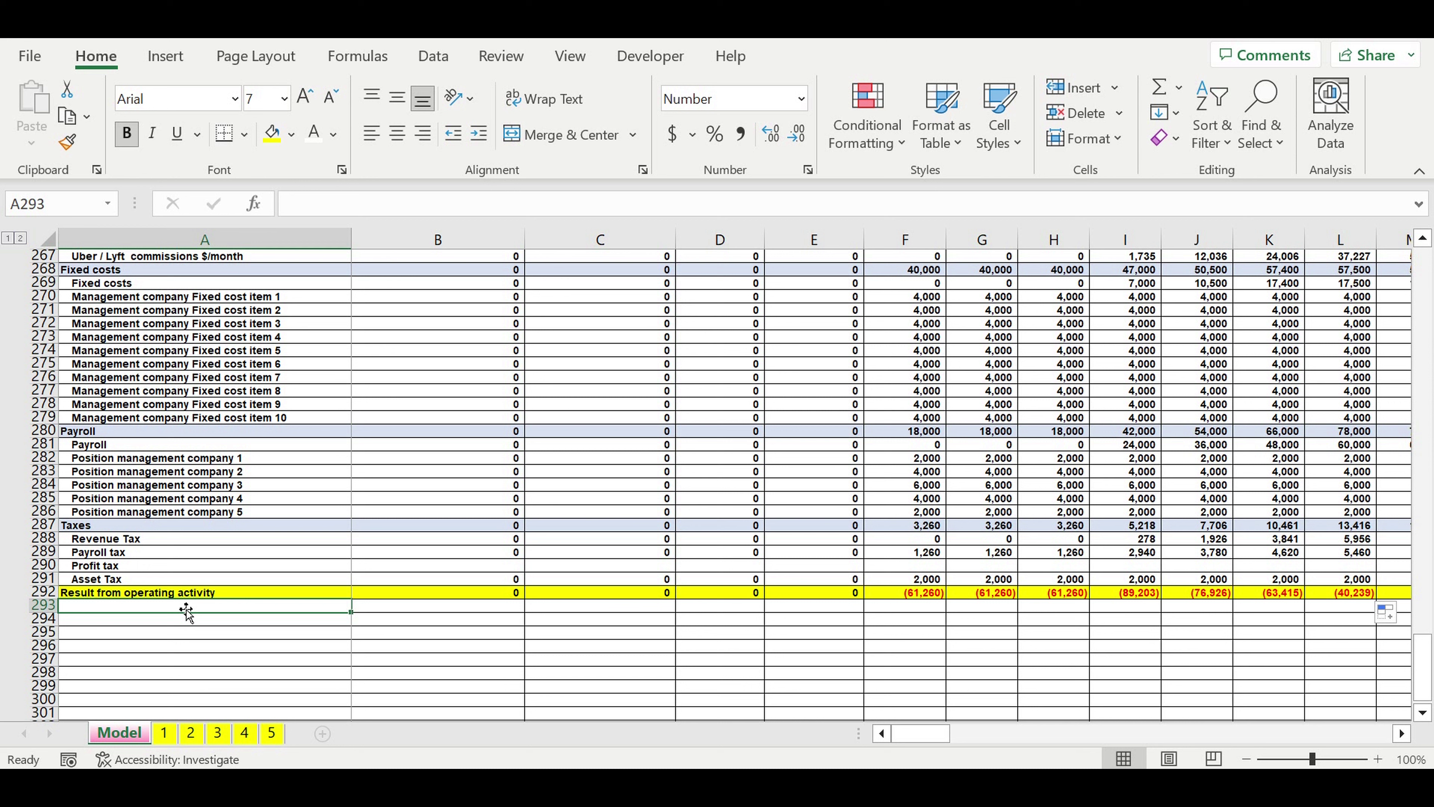
type("I")
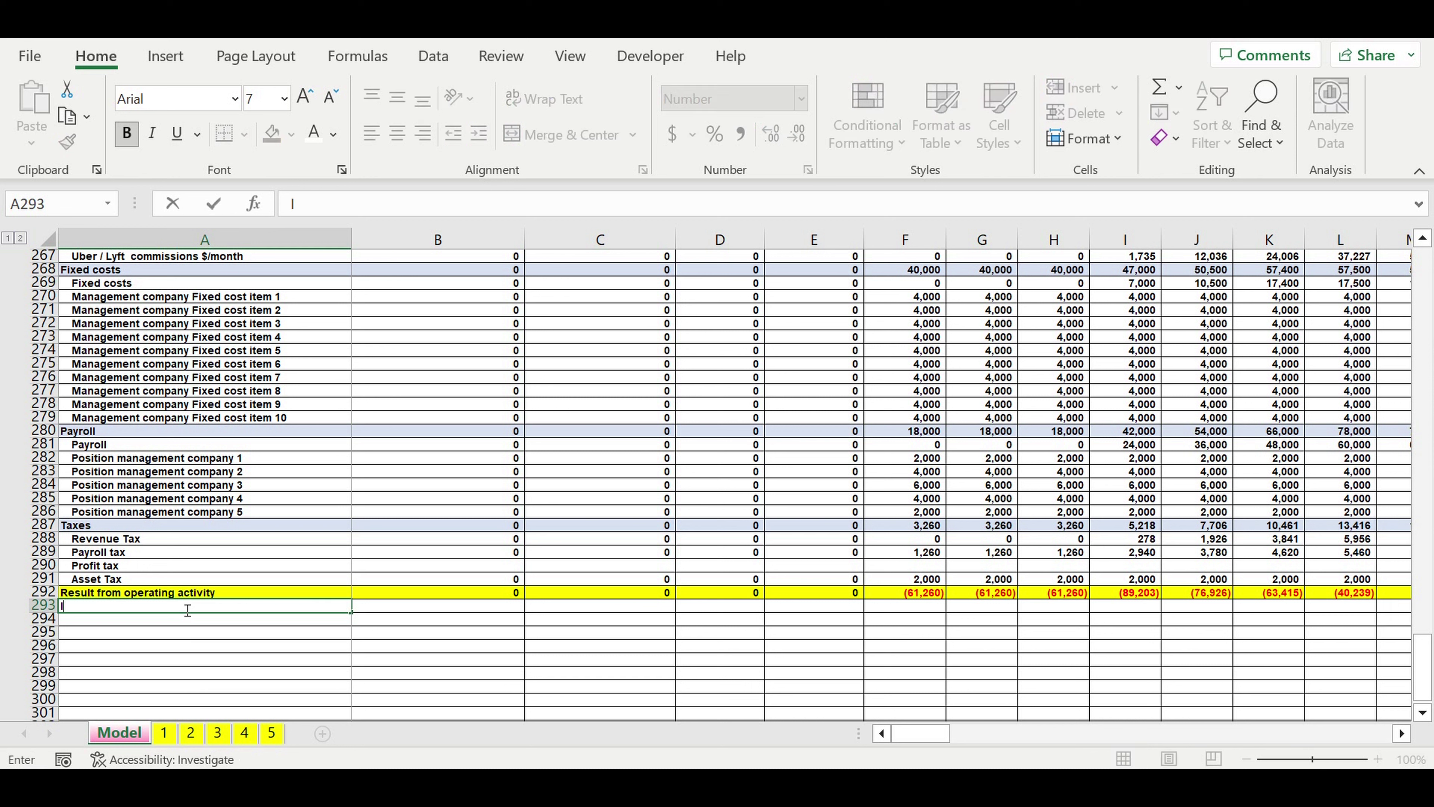
type("nvestment")
key("Return")
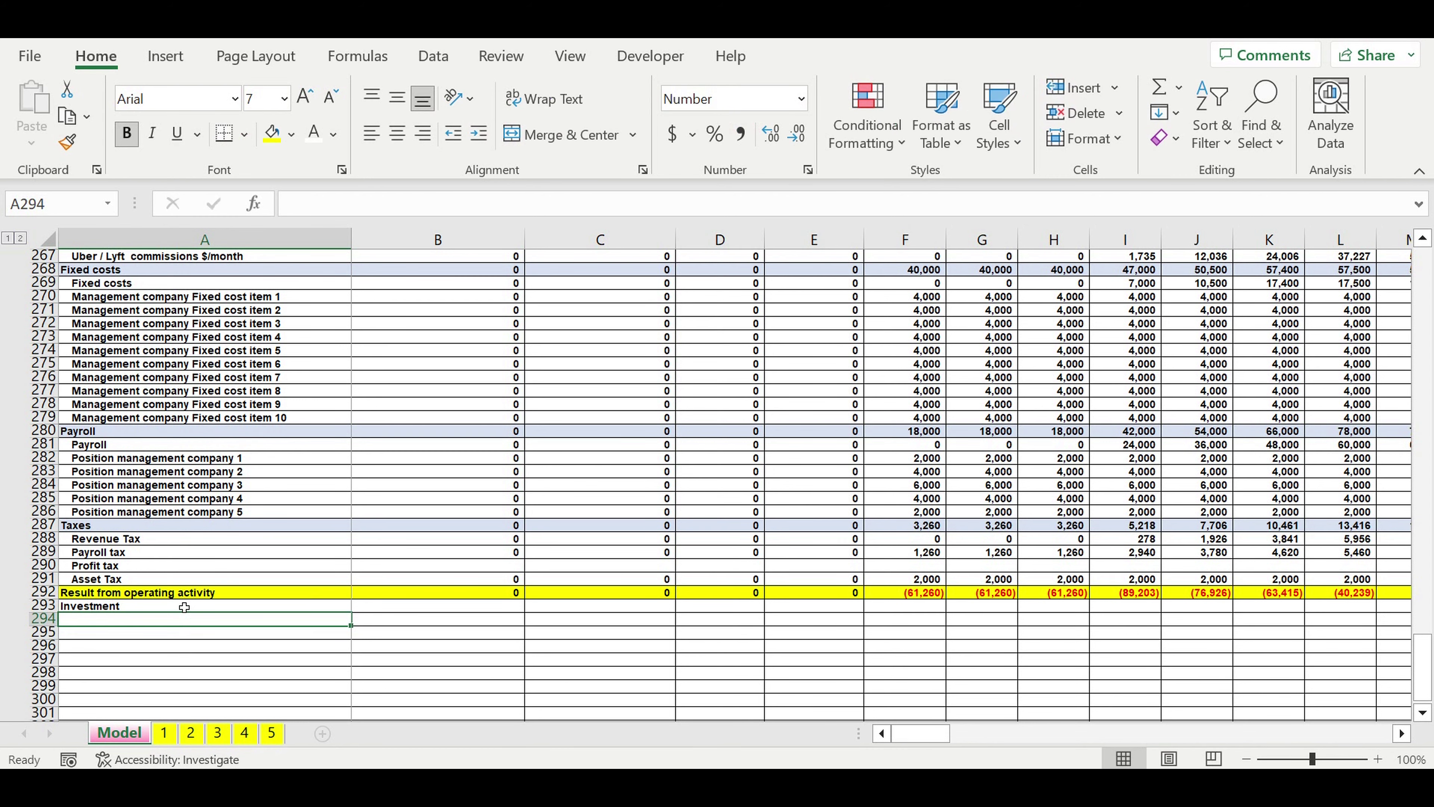
Step: Link A294 to the Purchasing a new car ($) label with =A47
type("=")
scroll(331, 553, "up", 15)
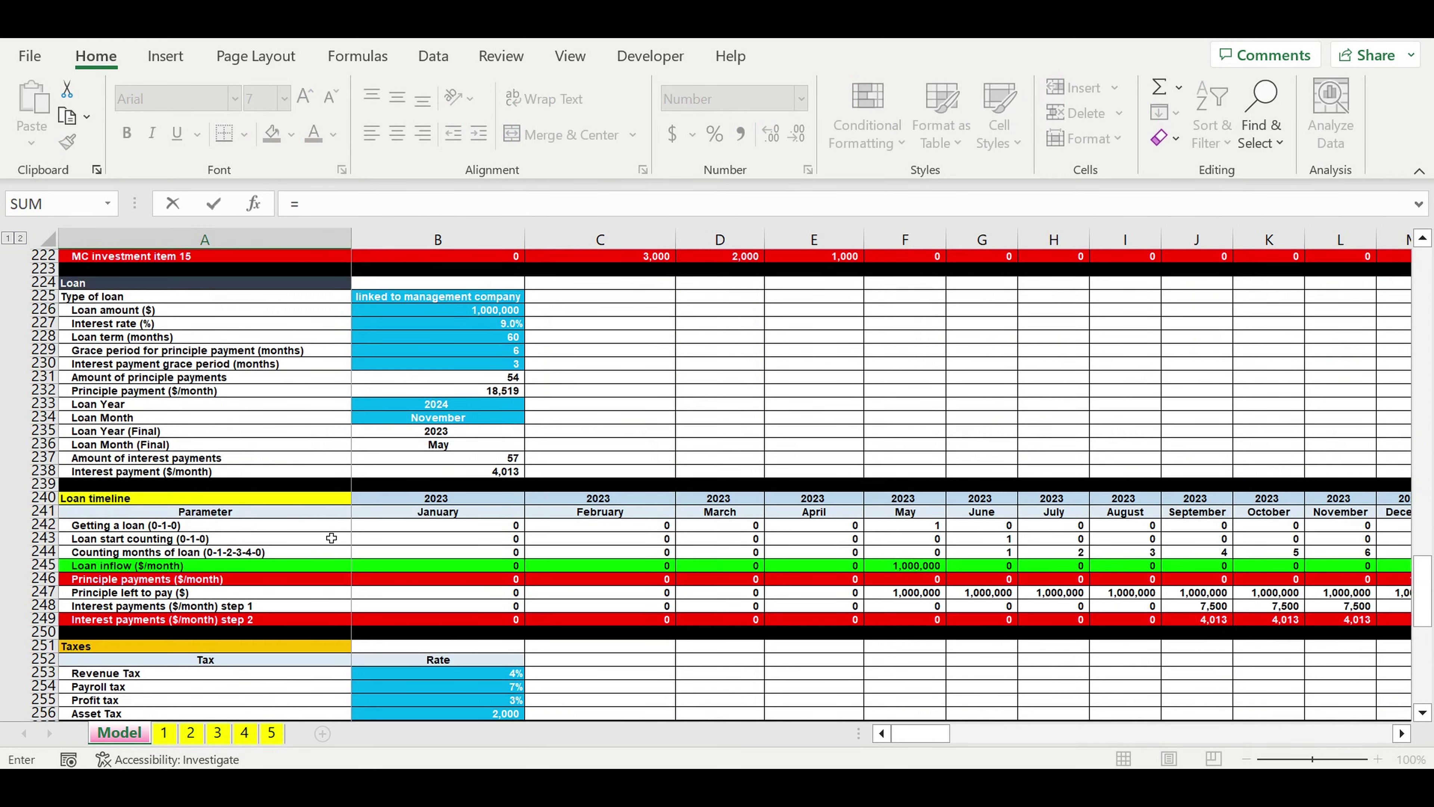
scroll(332, 538, "up", 20)
scroll(322, 498, "up", 2)
scroll(320, 496, "down", 5)
scroll(319, 495, "down", 3)
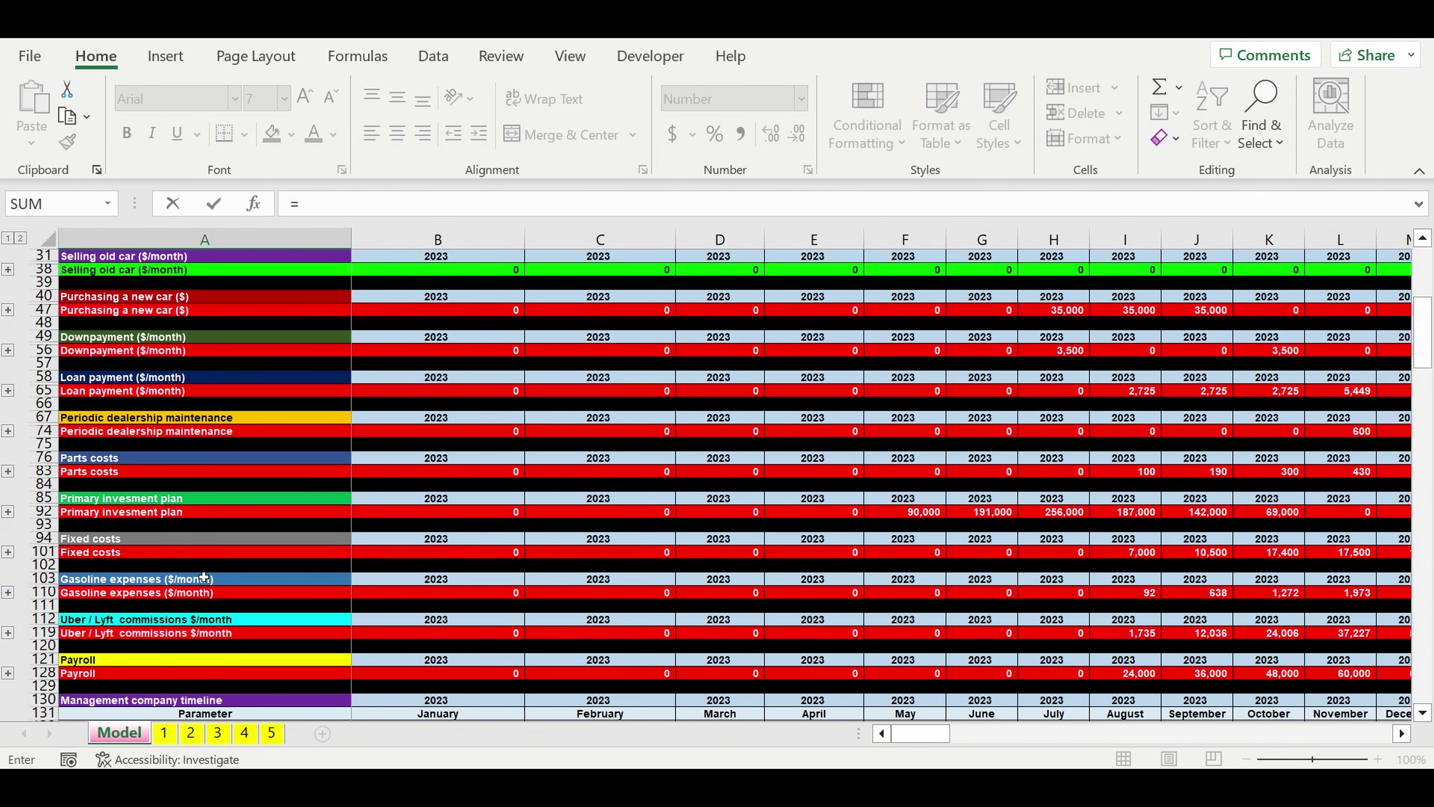
scroll(153, 412, "up", 3)
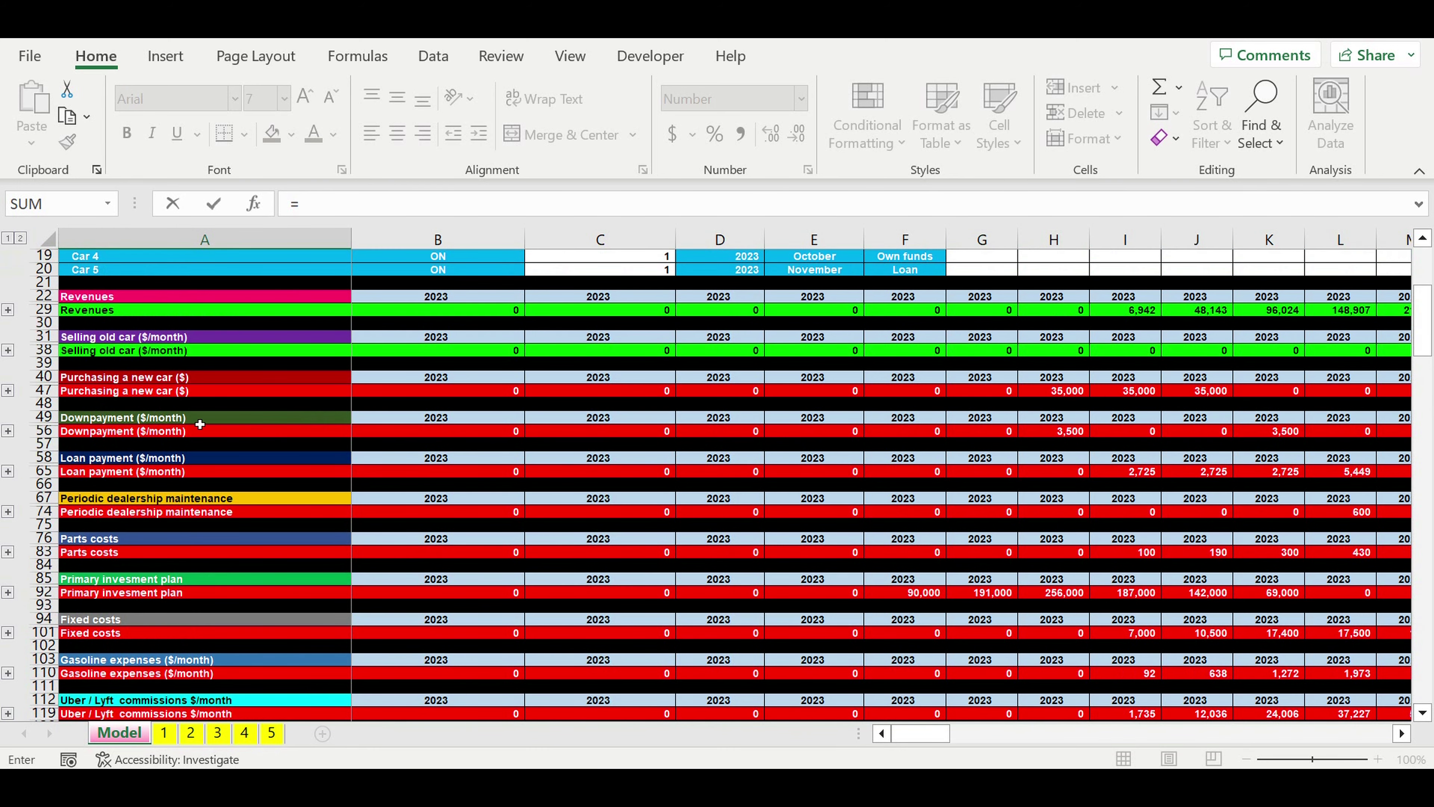
scroll(145, 420, "up", 1)
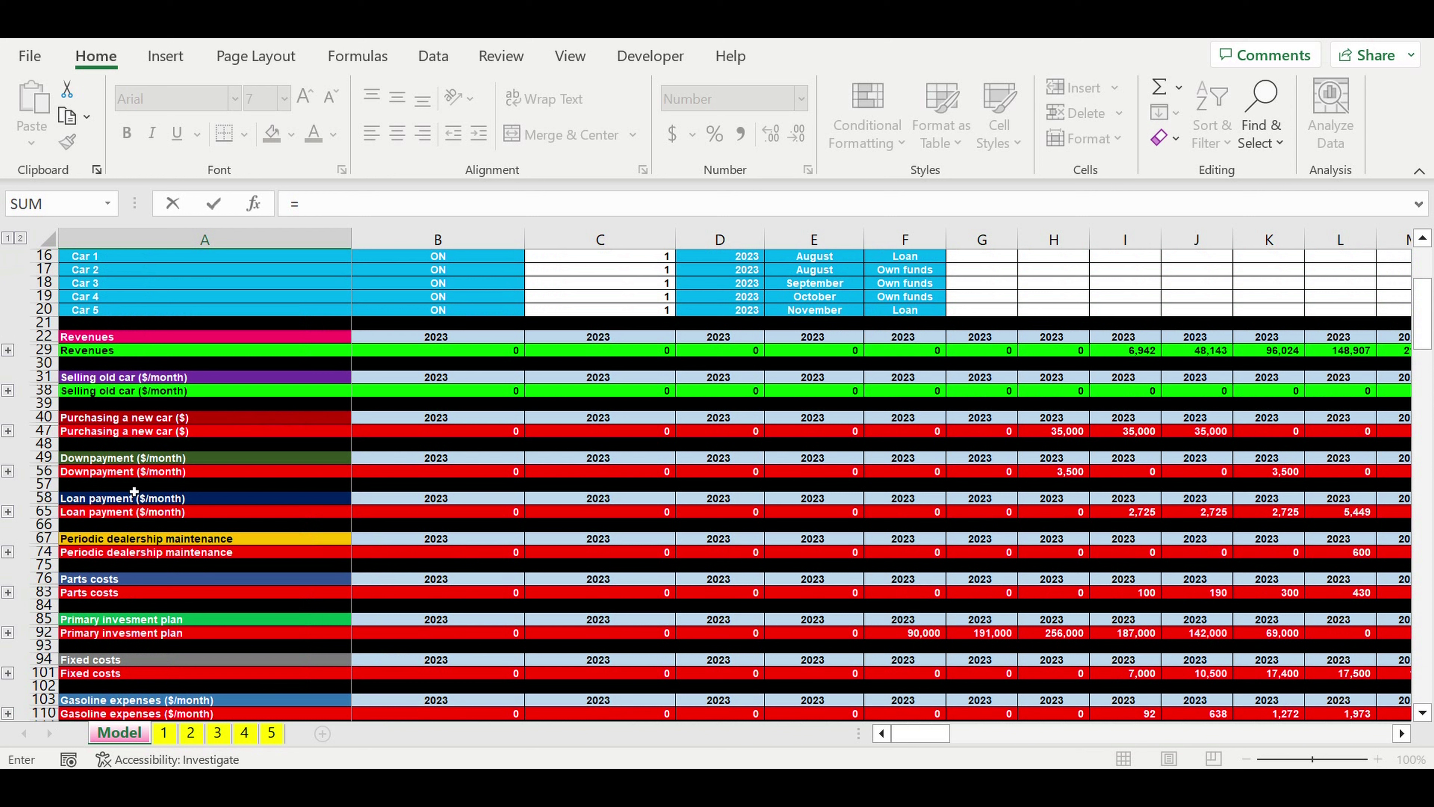
left_click(88, 432)
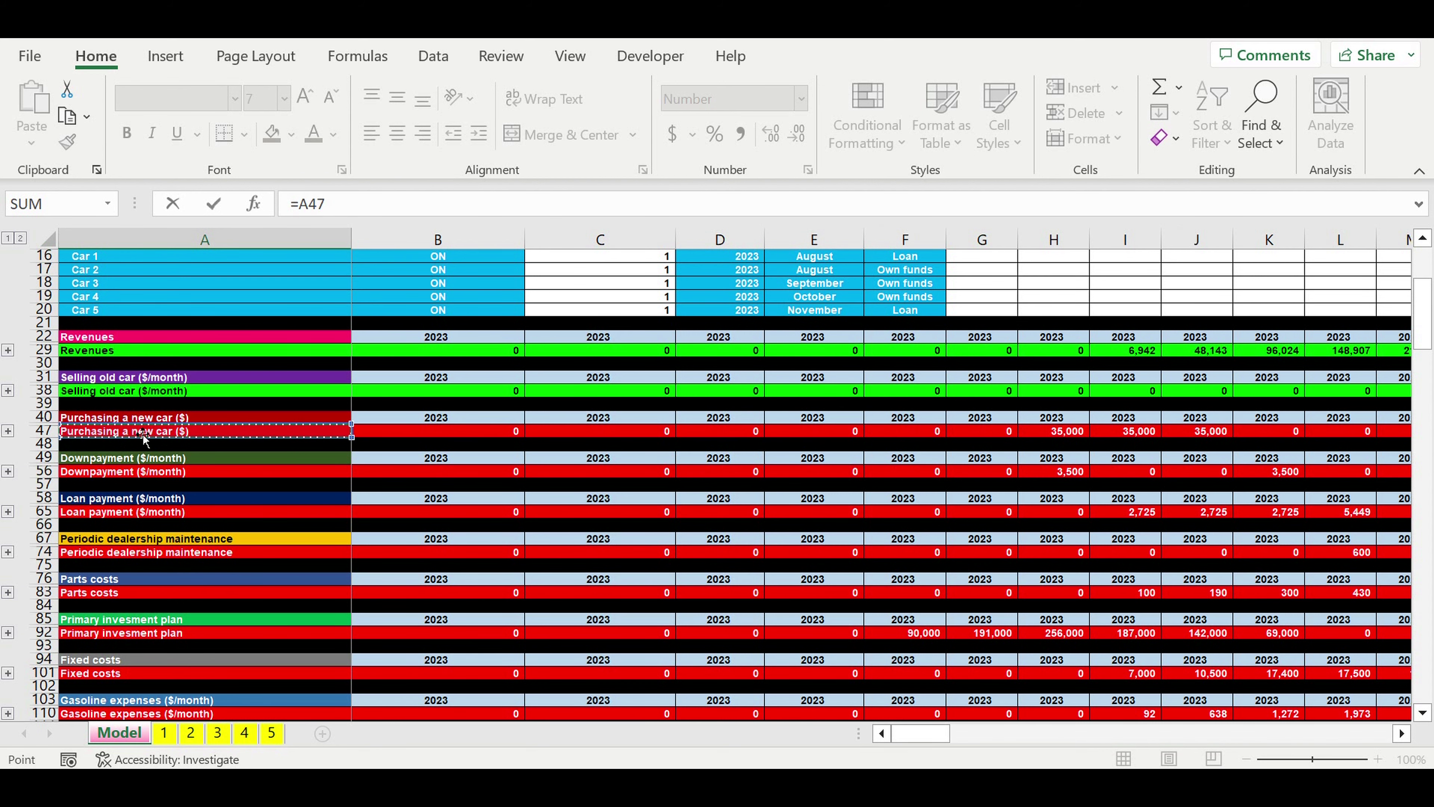
key("Return")
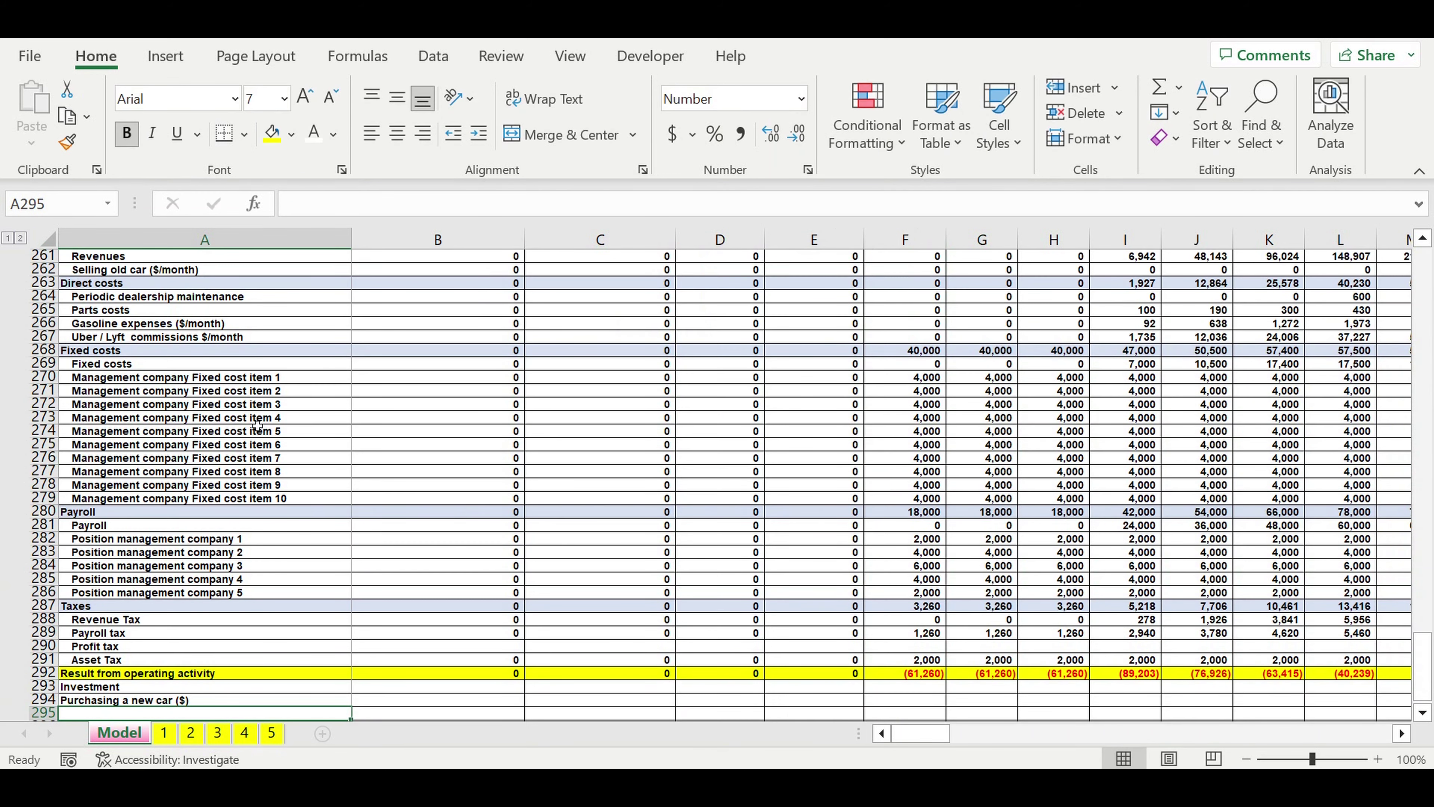
Step: Link A295 to the label of the primary investment plan total row with =A92
type("=")
scroll(257, 418, "up", 16)
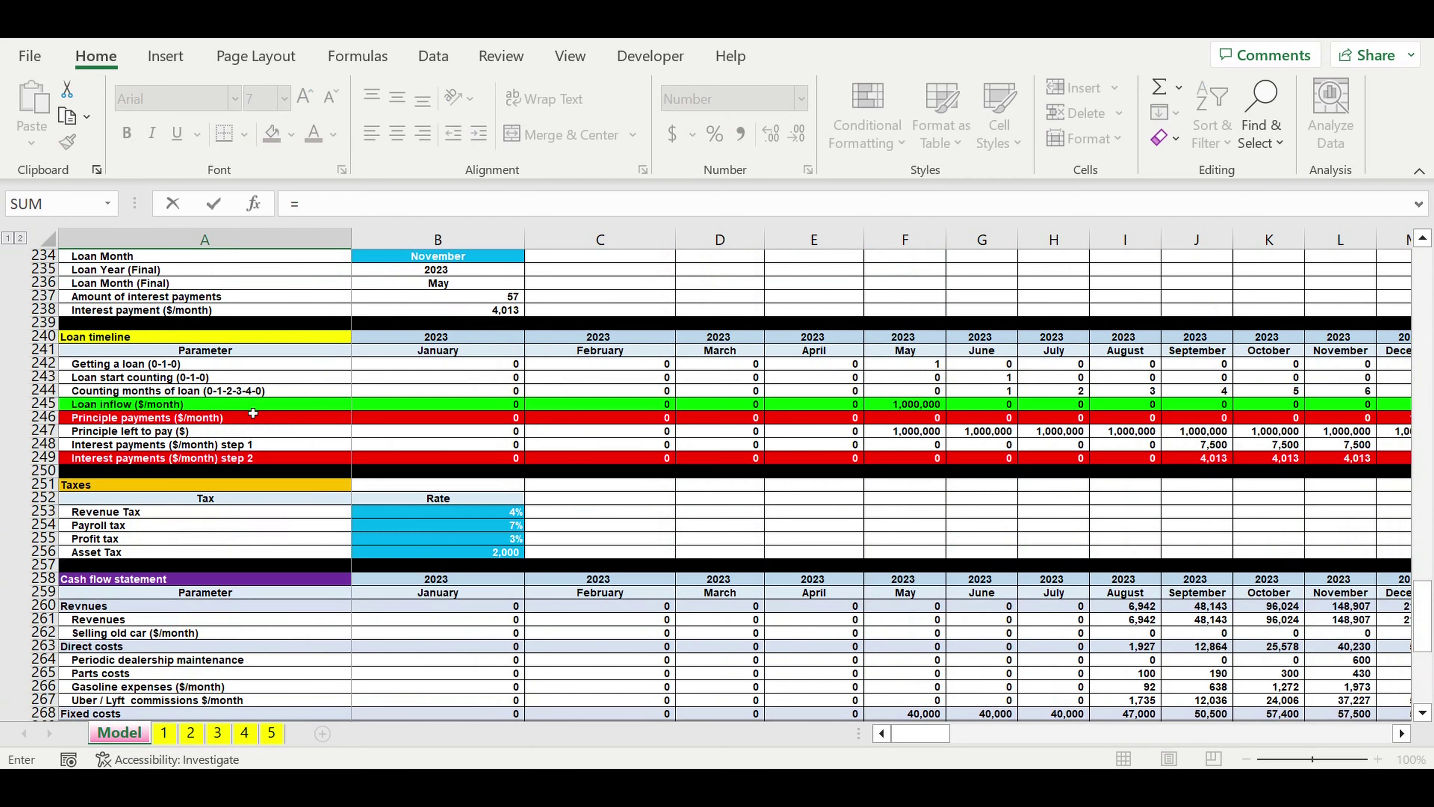
scroll(257, 408, "up", 20)
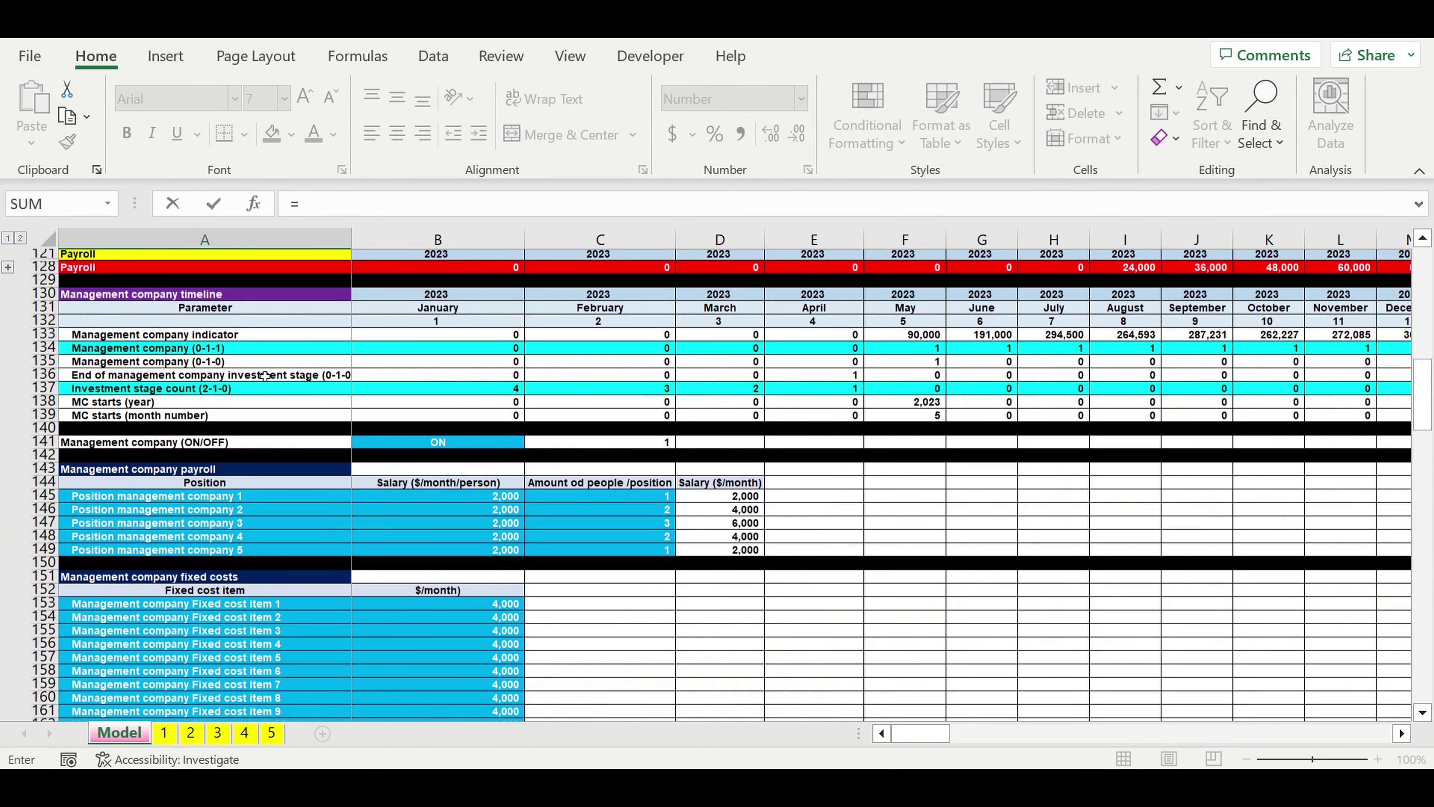
scroll(265, 376, "up", 5)
scroll(257, 412, "down", 2)
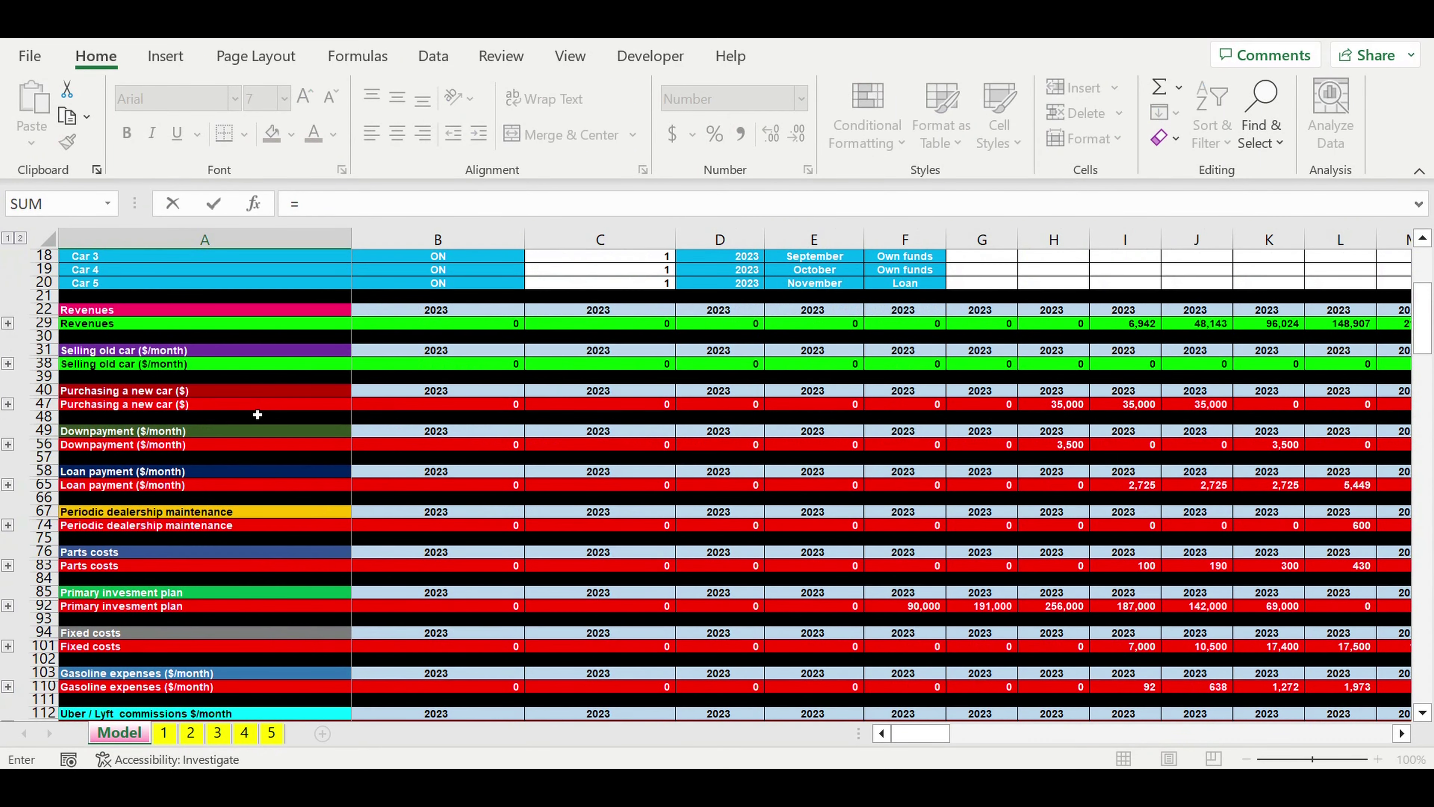
left_click(129, 613)
key("Return")
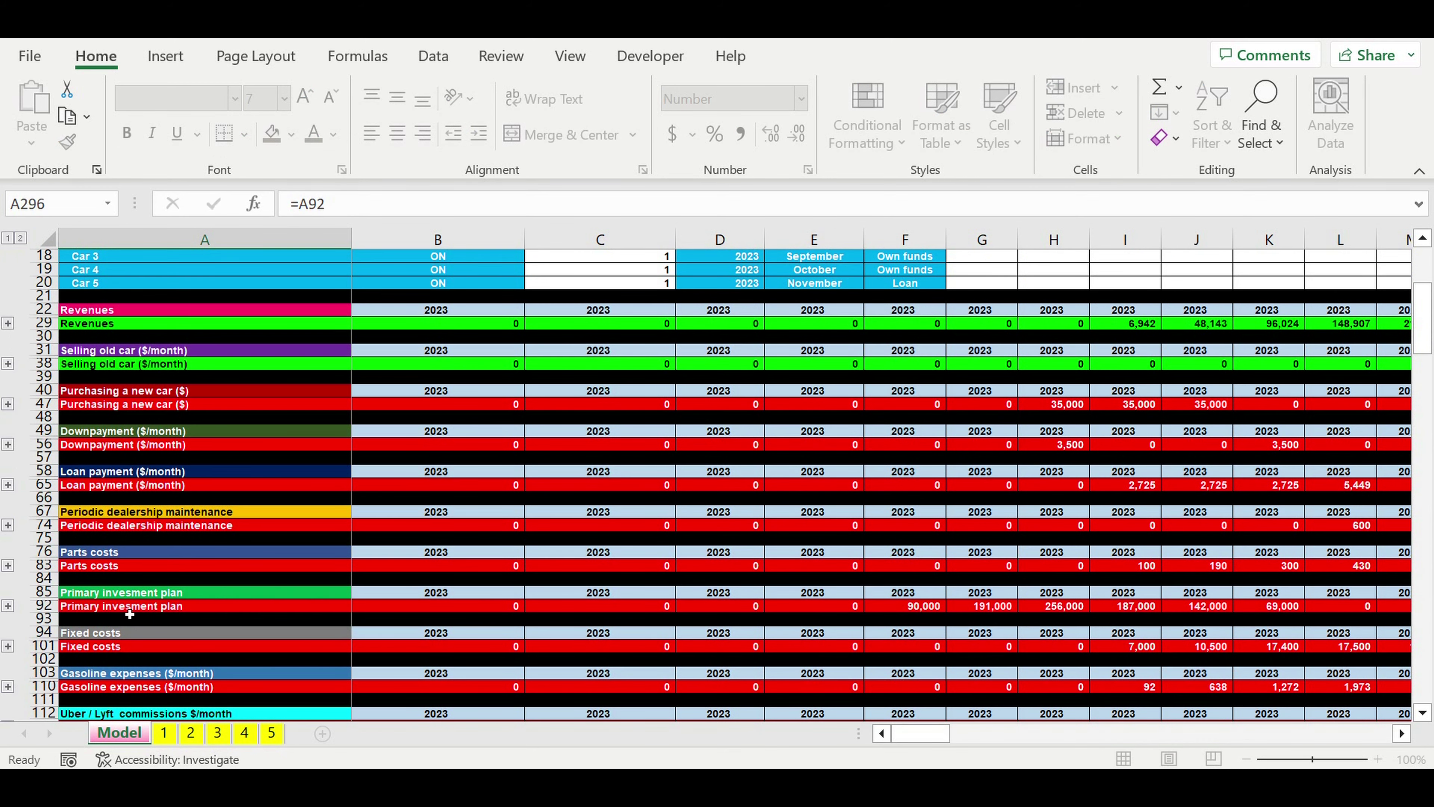
Step: Link A296 to the first management company investment item label with =A208
key("Escape")
type("=")
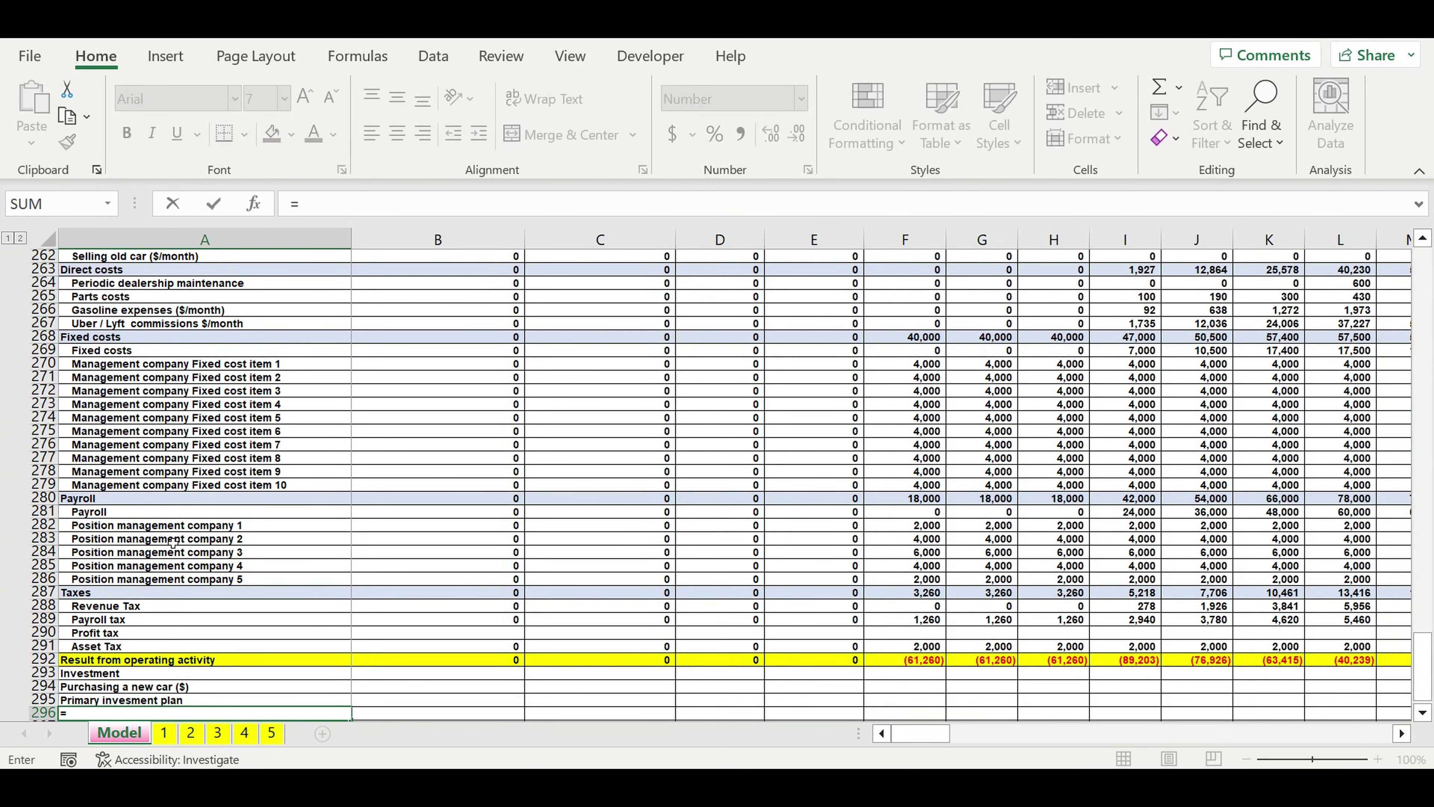
scroll(173, 534, "up", 11)
scroll(173, 533, "up", 10)
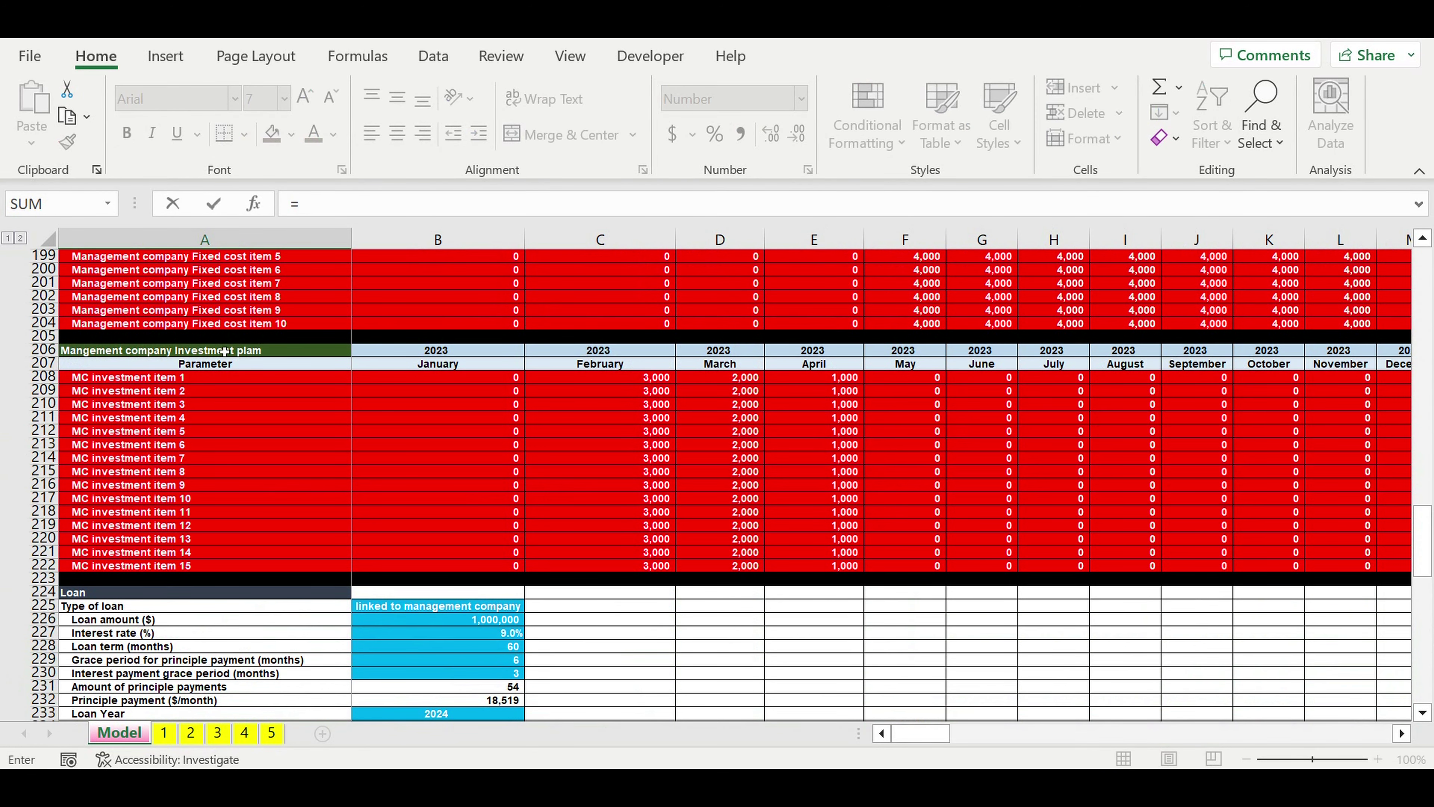
left_click(105, 383)
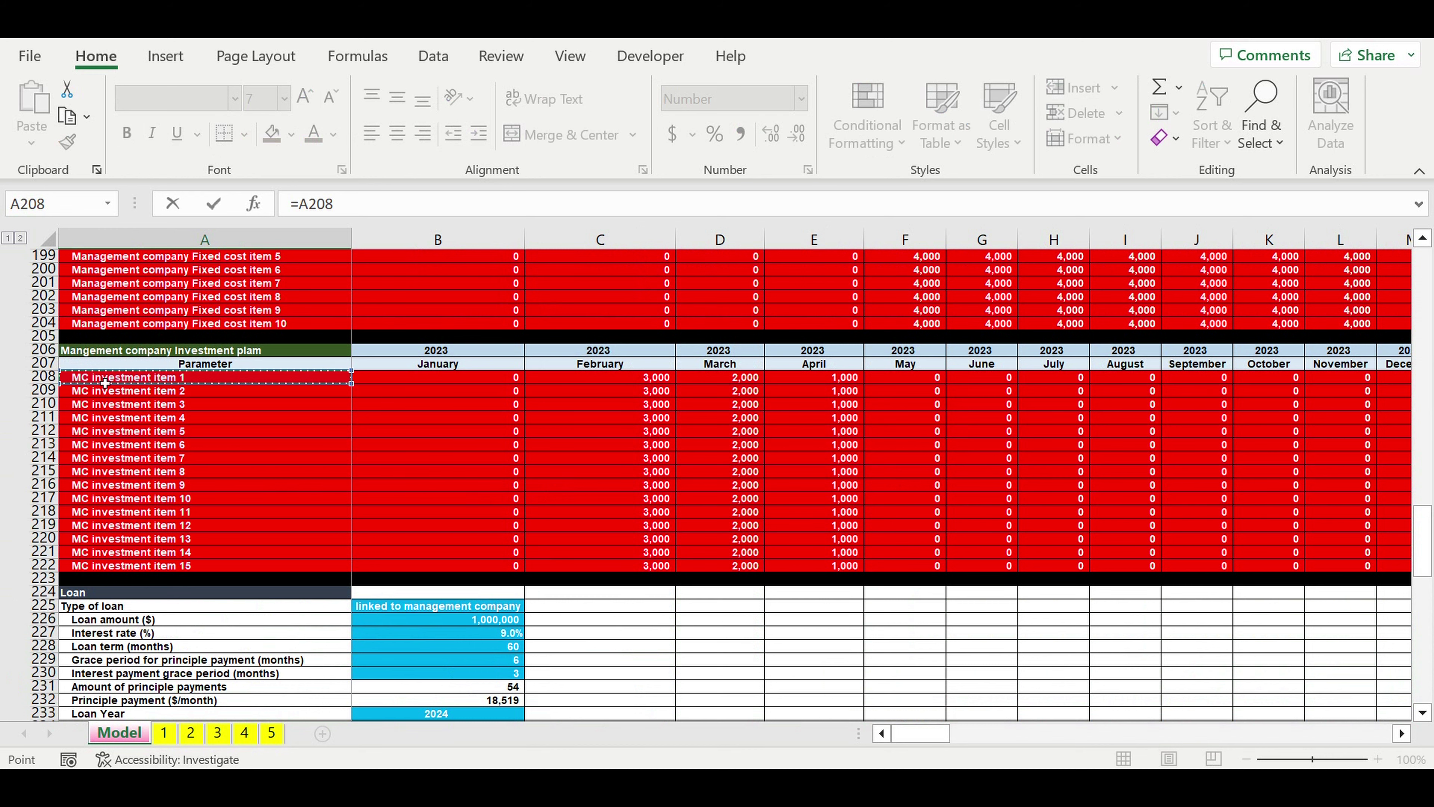
key("Return")
scroll(278, 431, "down", 20)
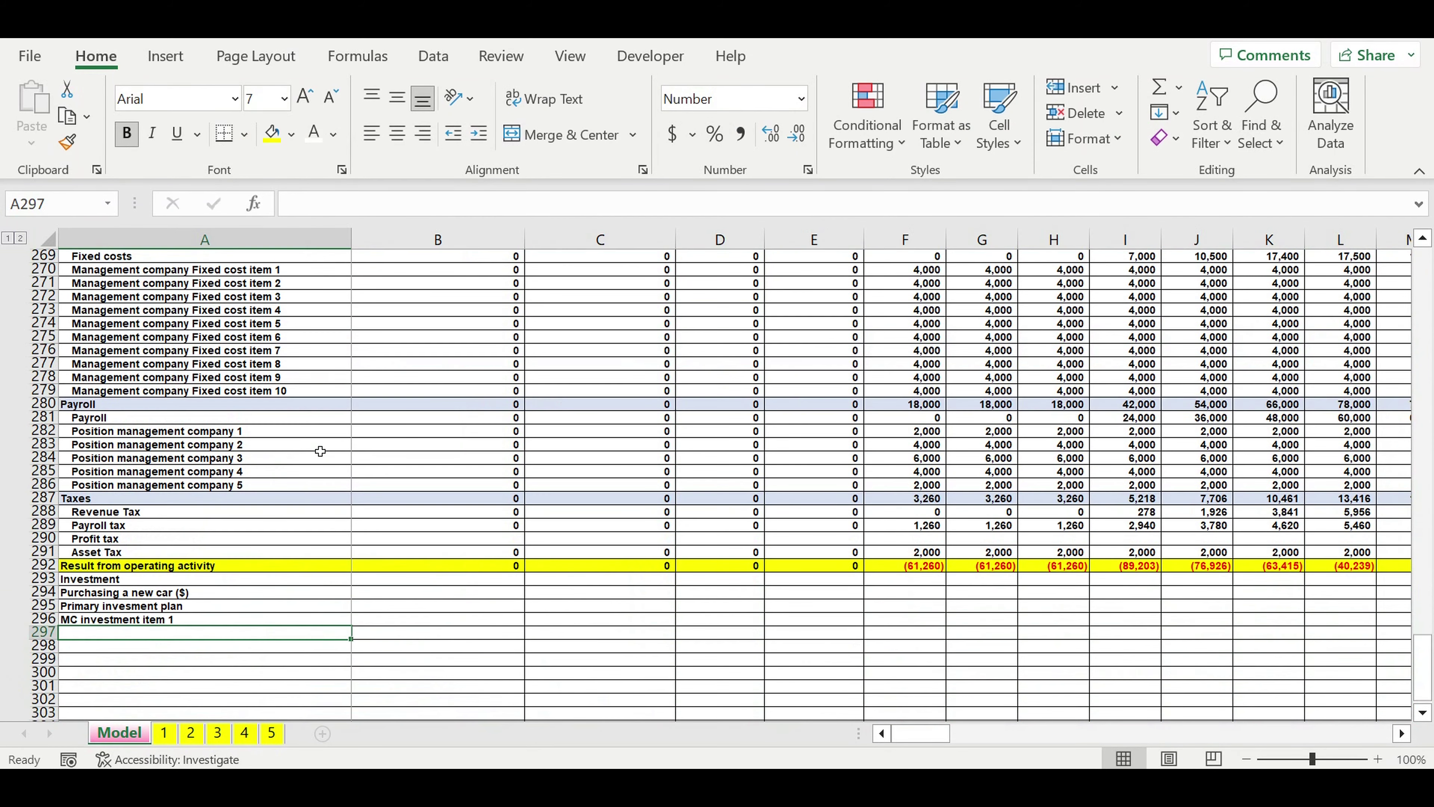
Step: Fill the MC investment item labels down from A296 through item 15 in A310 and clear the surplus cells from A311 down
left_click(224, 417)
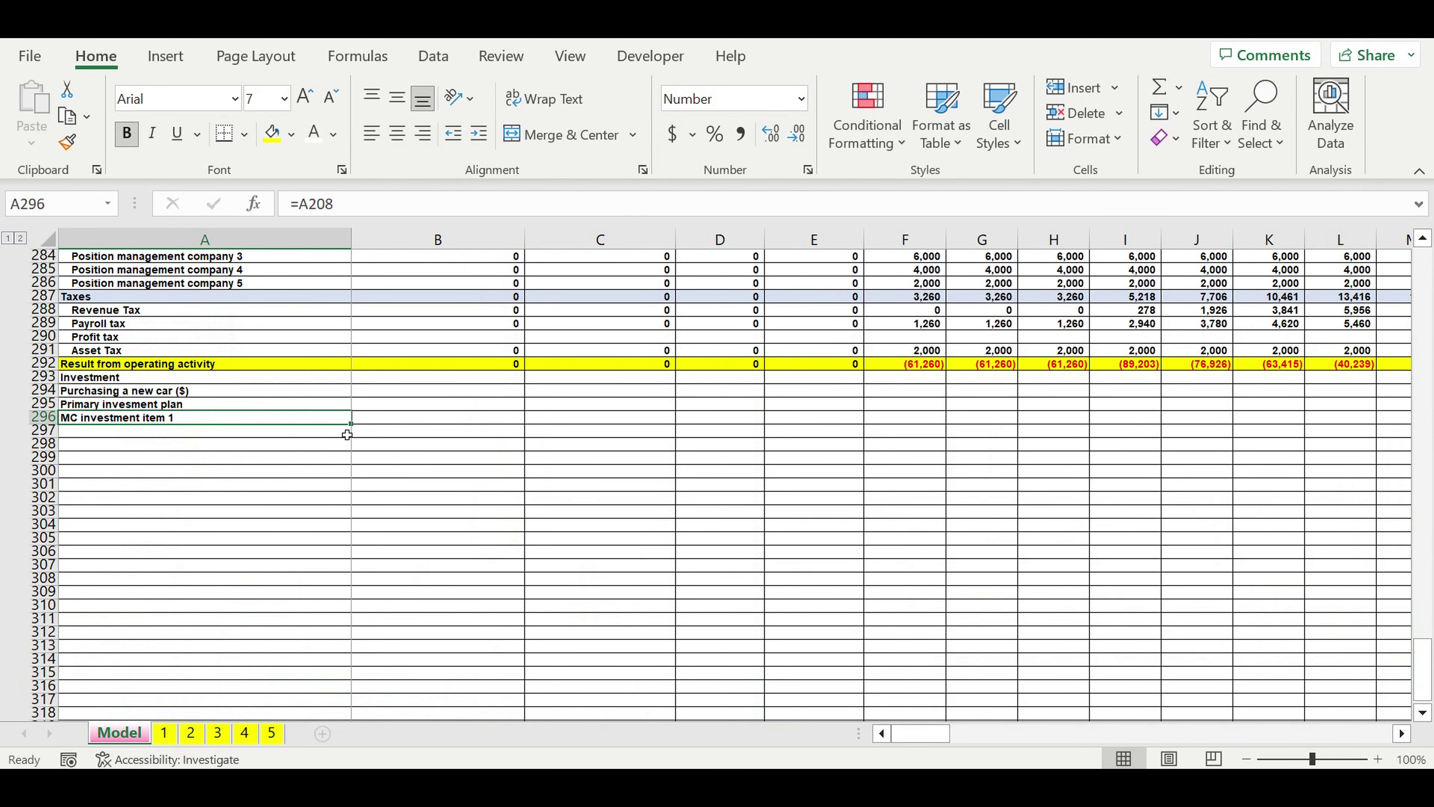
left_click_drag(357, 434, 353, 649)
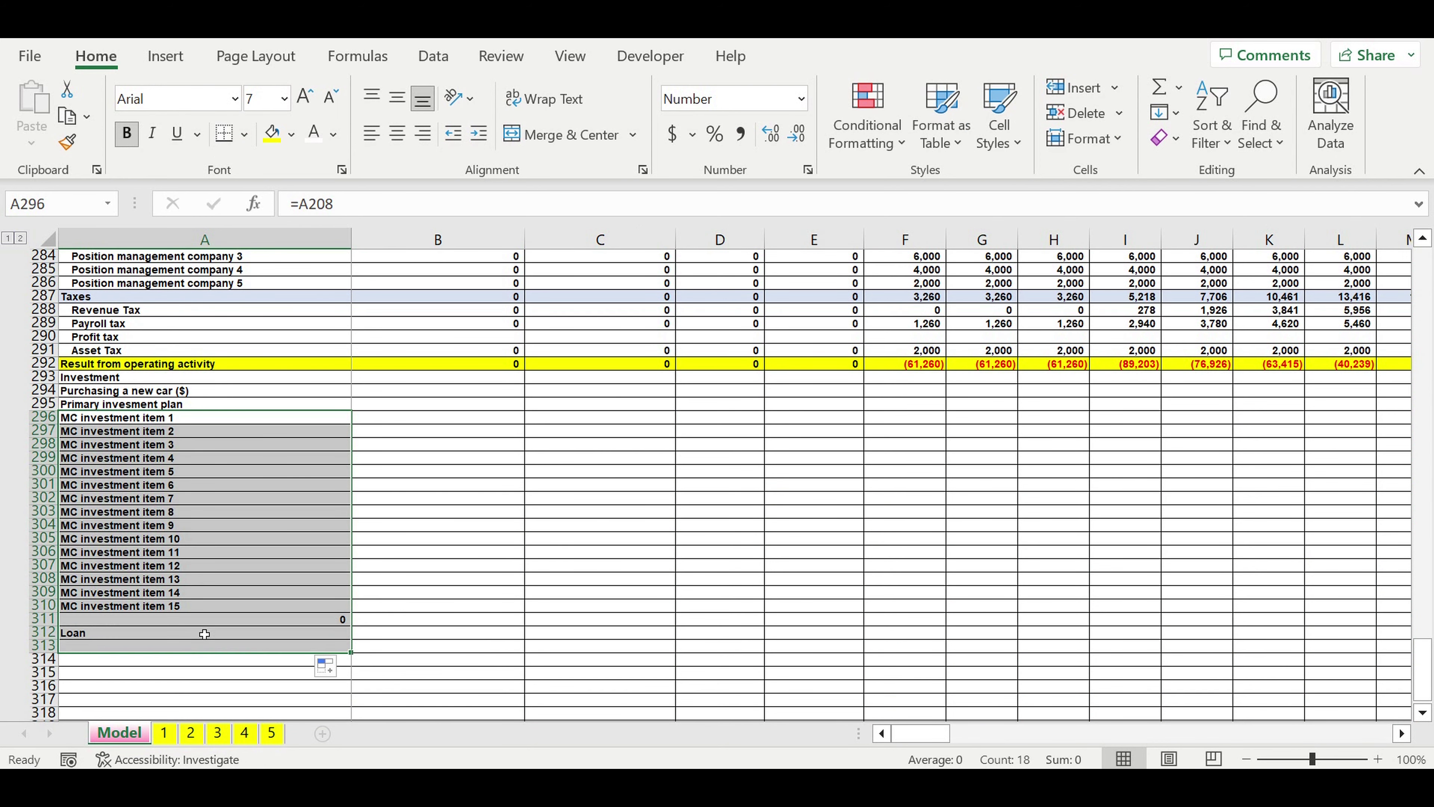
left_click(199, 622)
left_click_drag(206, 650, 207, 672)
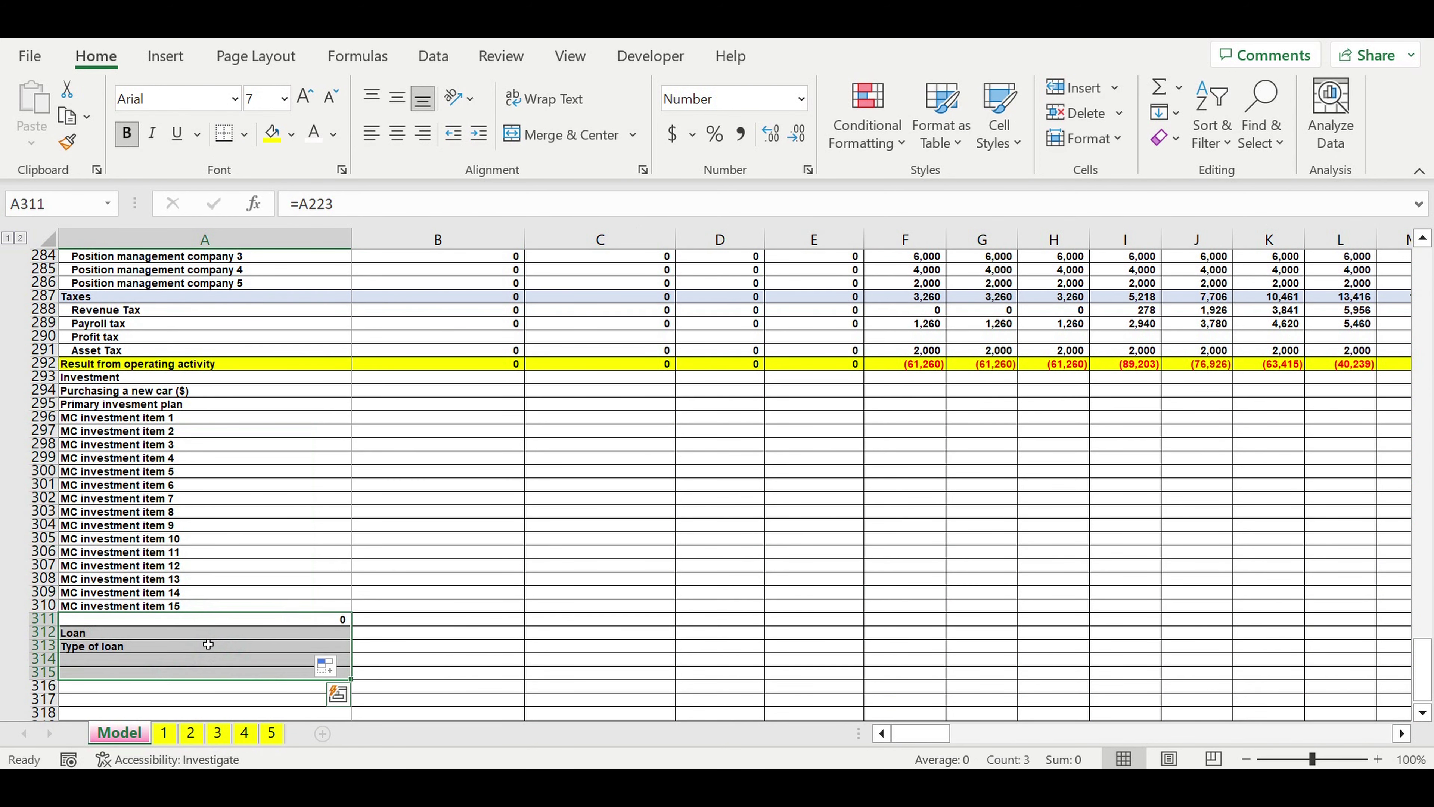
key("Delete")
Step: Fill the linked formulas in A294:A310 across into column B for the January investment values
left_click(211, 540)
left_click_drag(131, 377, 173, 607)
left_click(173, 620)
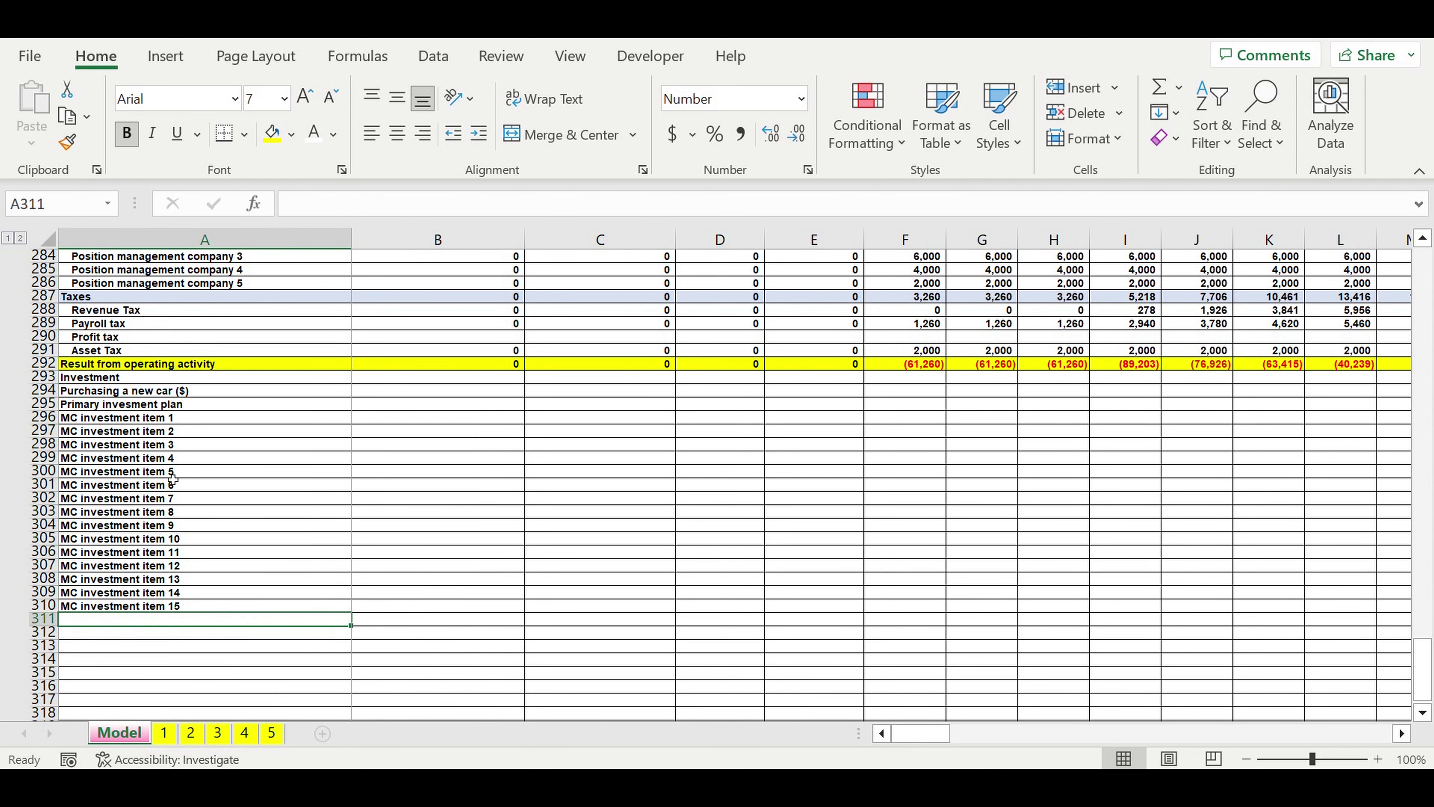
left_click(127, 397)
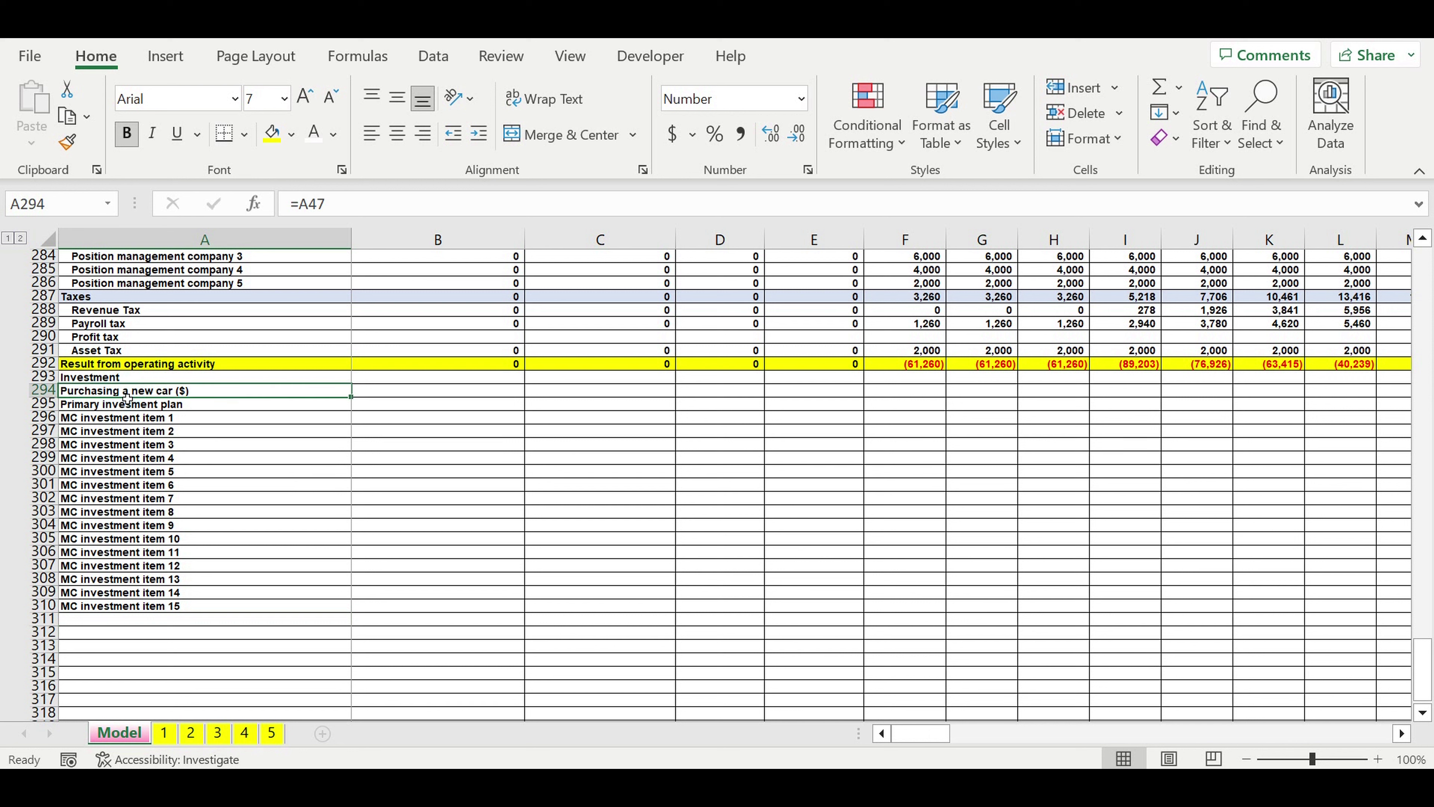
left_click_drag(127, 398, 177, 606)
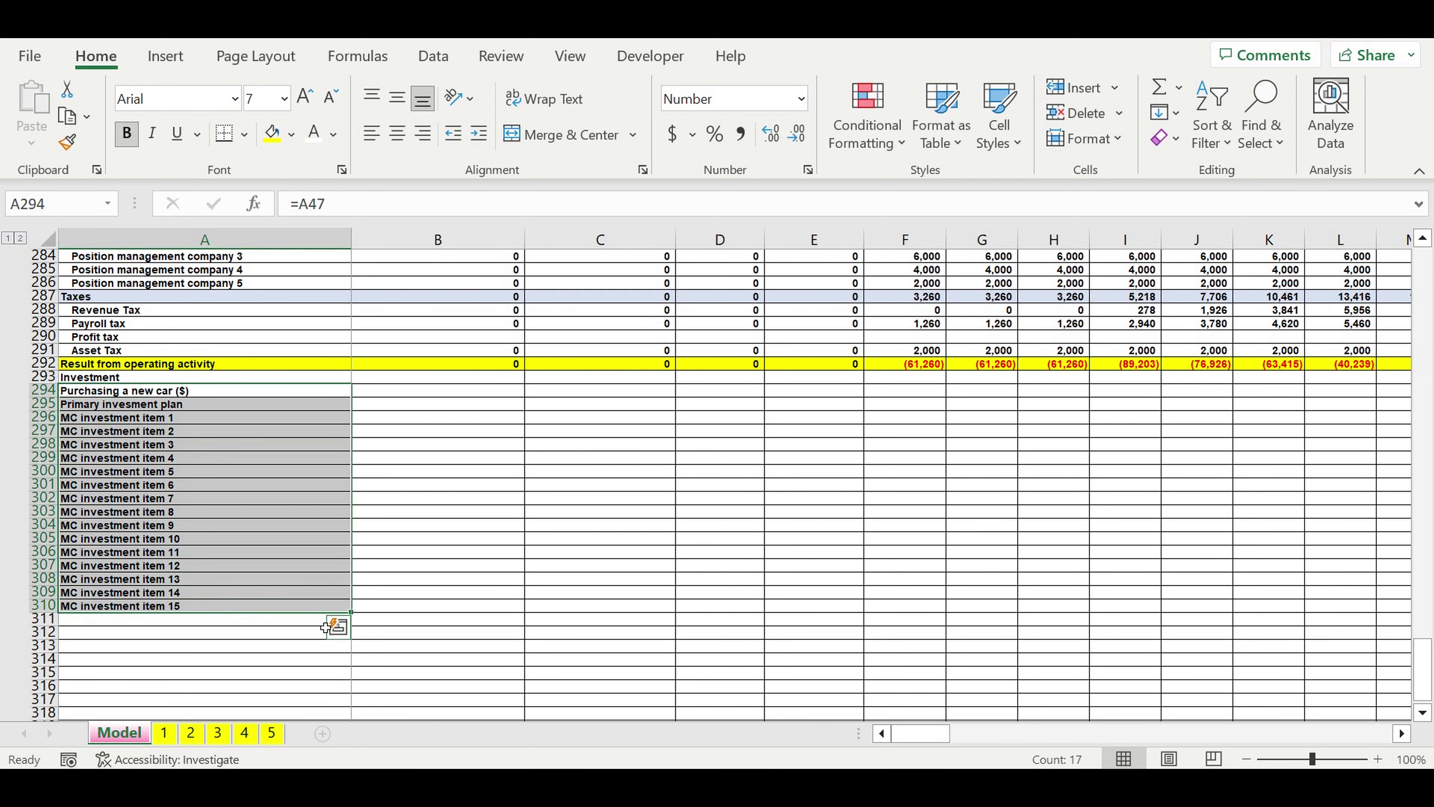
left_click_drag(353, 618, 484, 605)
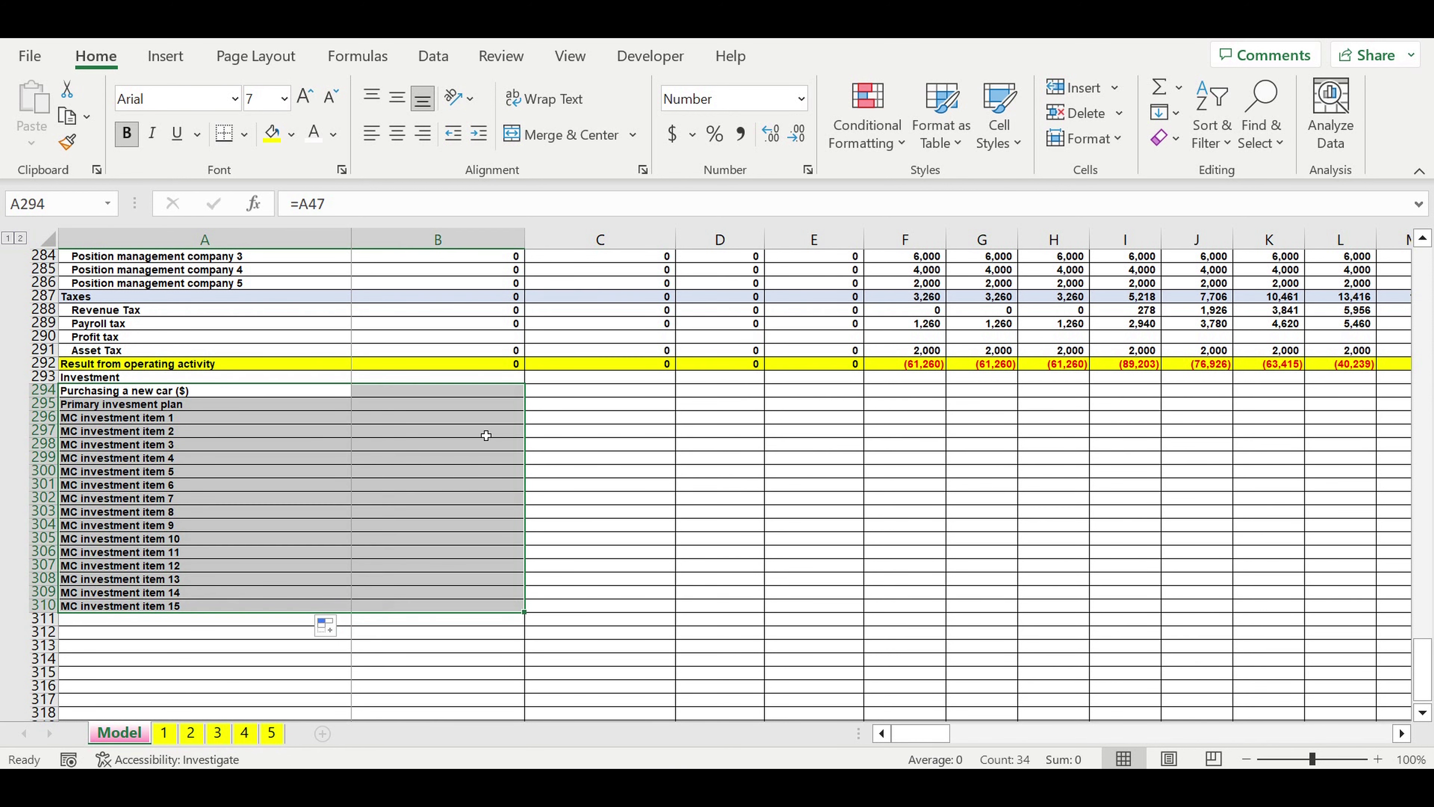
Step: Fill the Investment row 293 light blue and indent the item labels in A294:A310
left_click(44, 377)
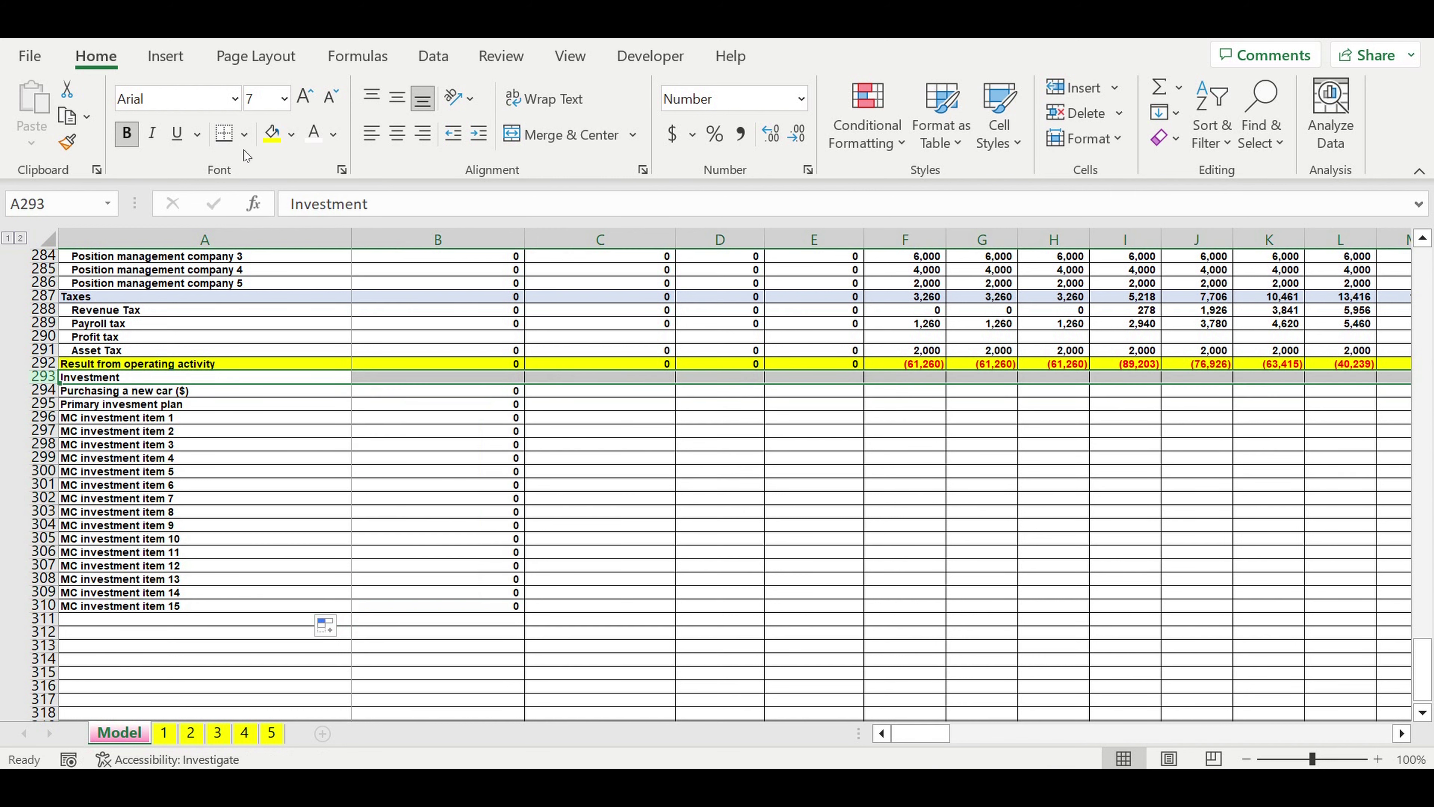
left_click(294, 136)
left_click(342, 218)
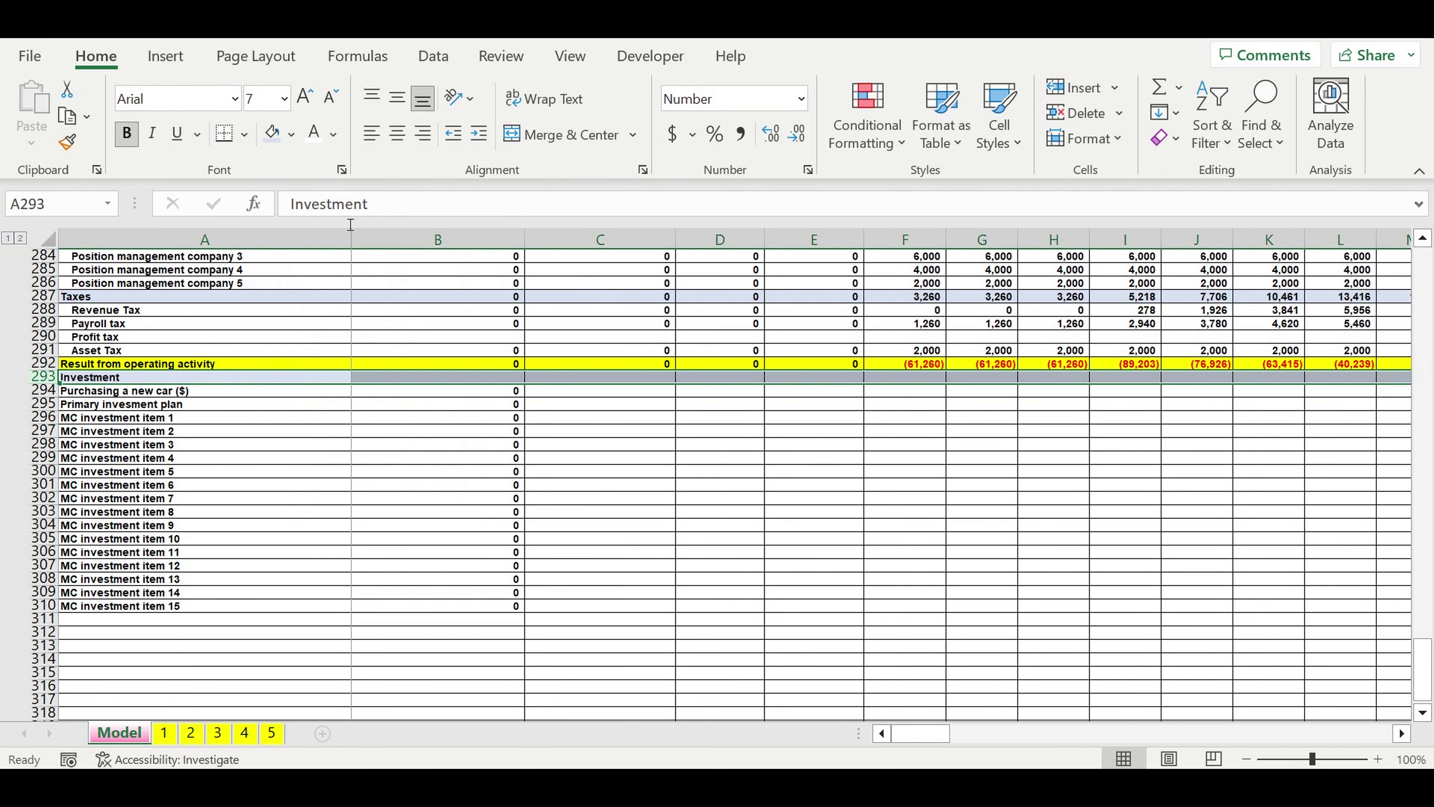
left_click_drag(115, 395, 140, 610)
left_click(478, 135)
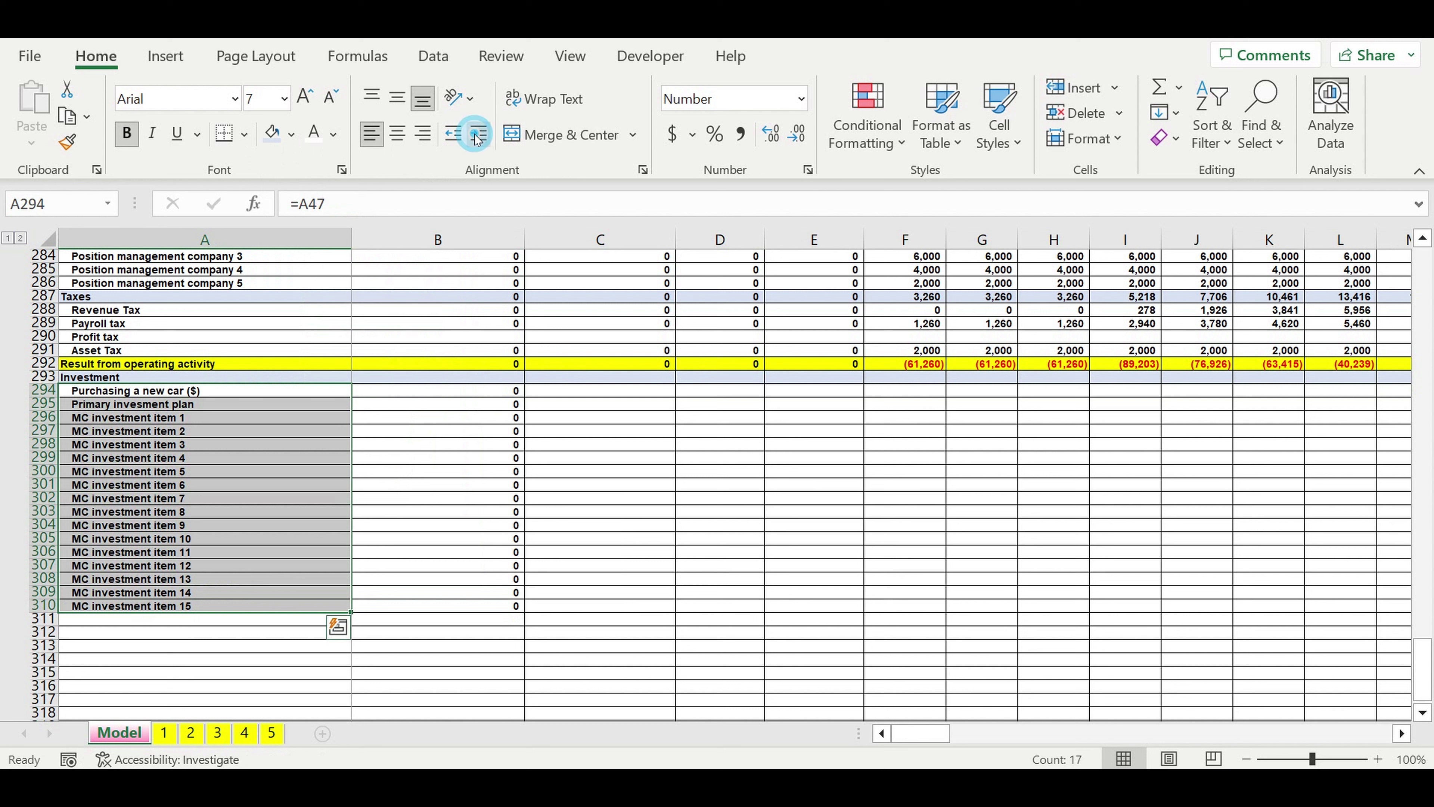
Step: Total the January investment items in B293 with =SUM(B294:B310) and check the formula
left_click(491, 383)
left_click(1159, 89)
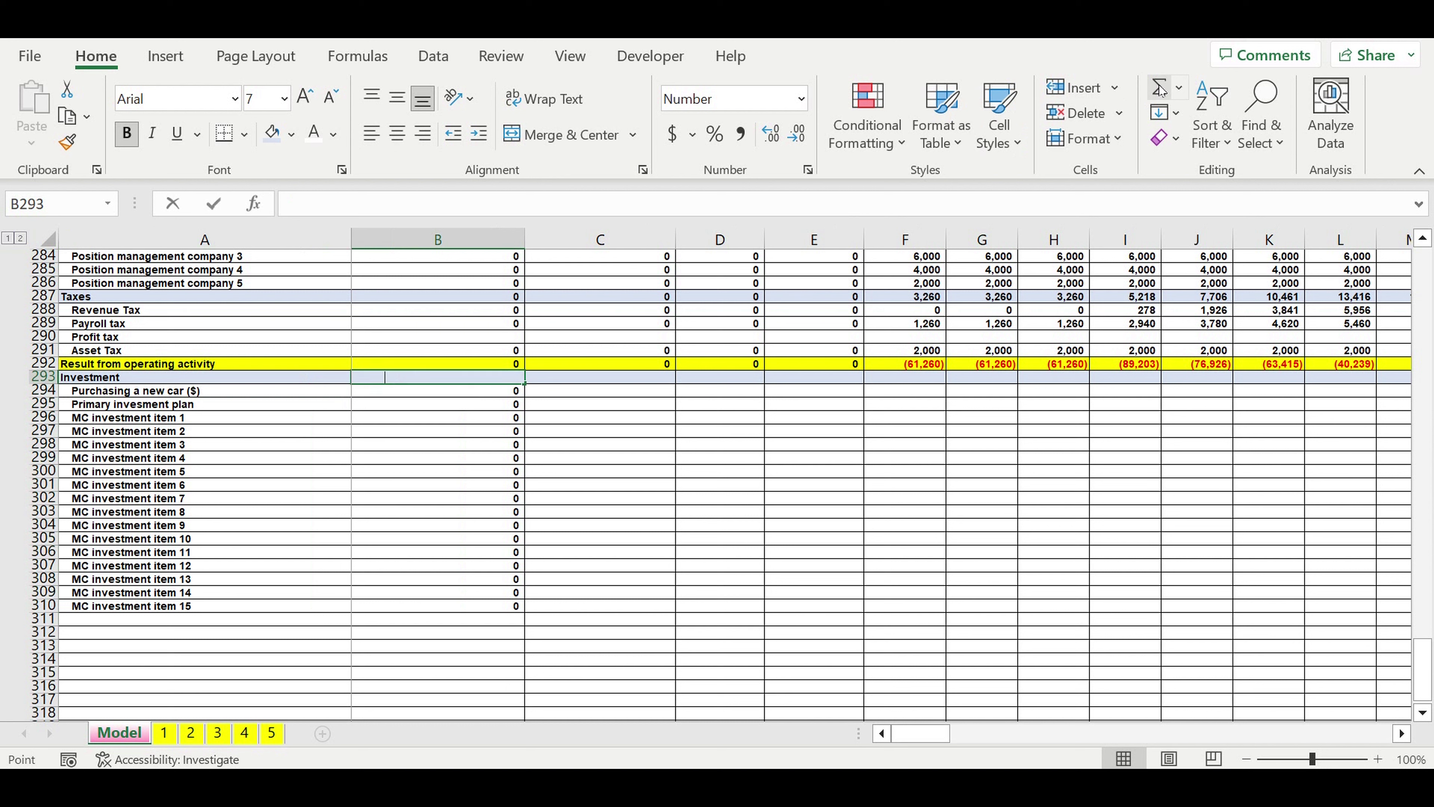
left_click_drag(480, 607, 471, 396)
key("Return")
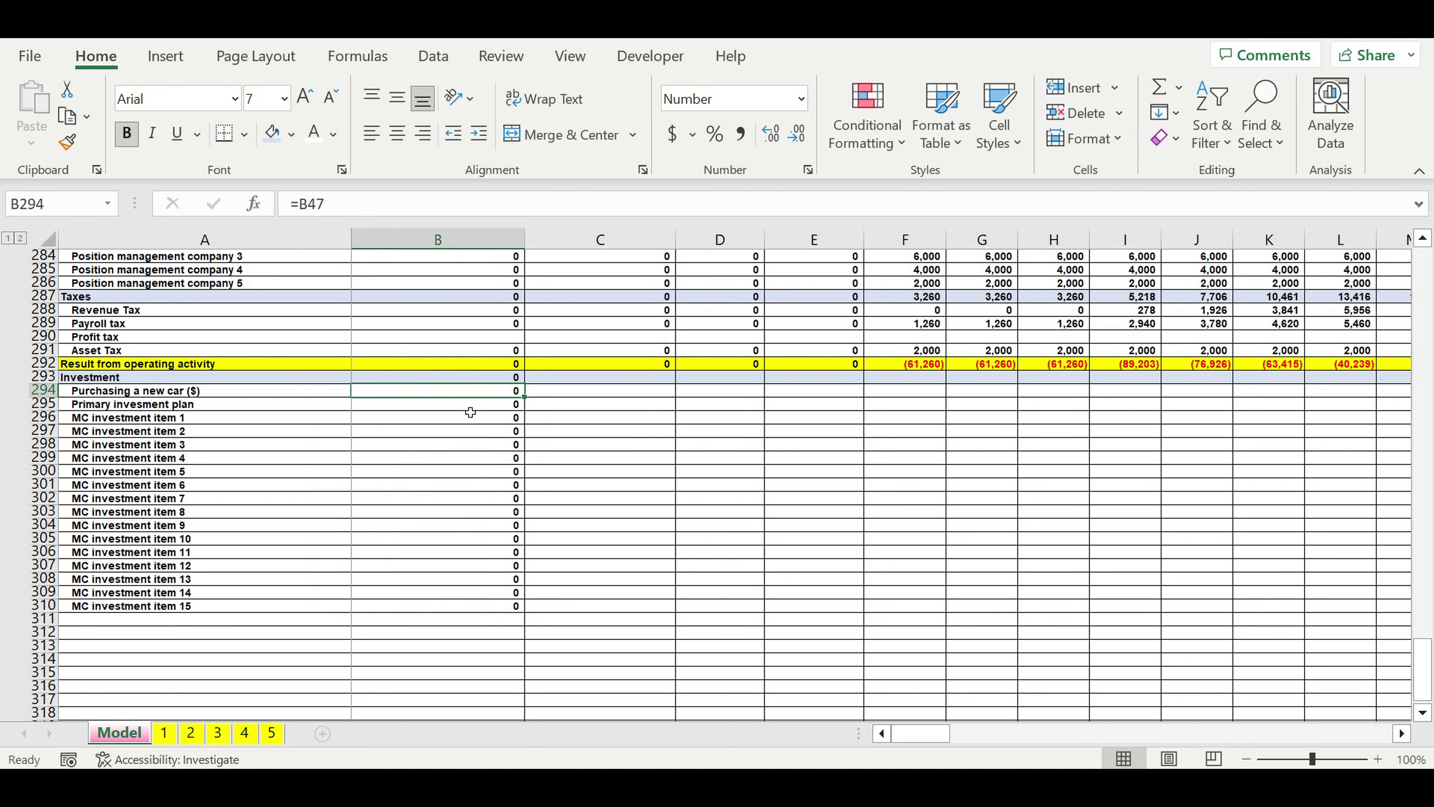
left_click(490, 378)
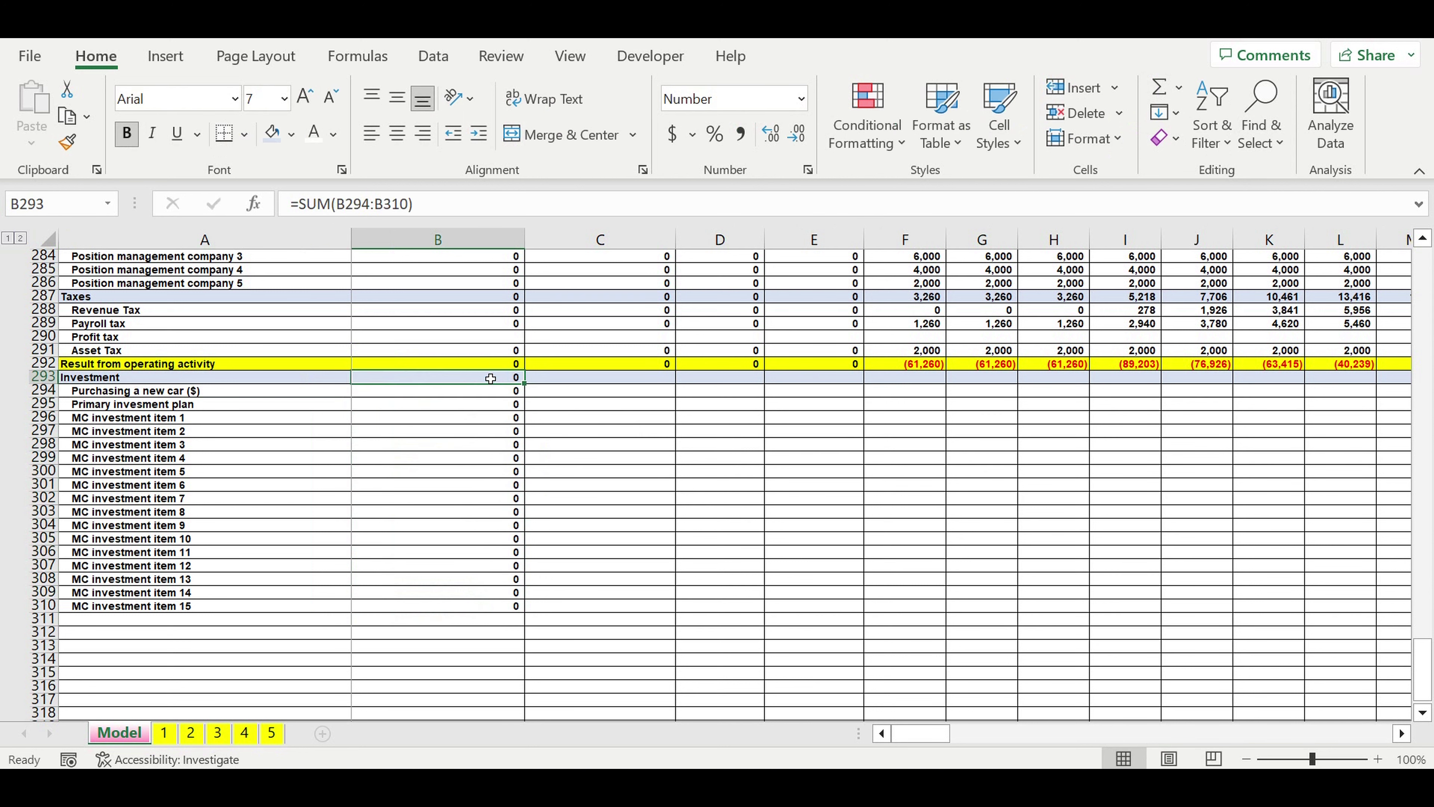
Step: Enter the label "Result from investment activity" in A311 below the MC investment items
left_click(118, 620)
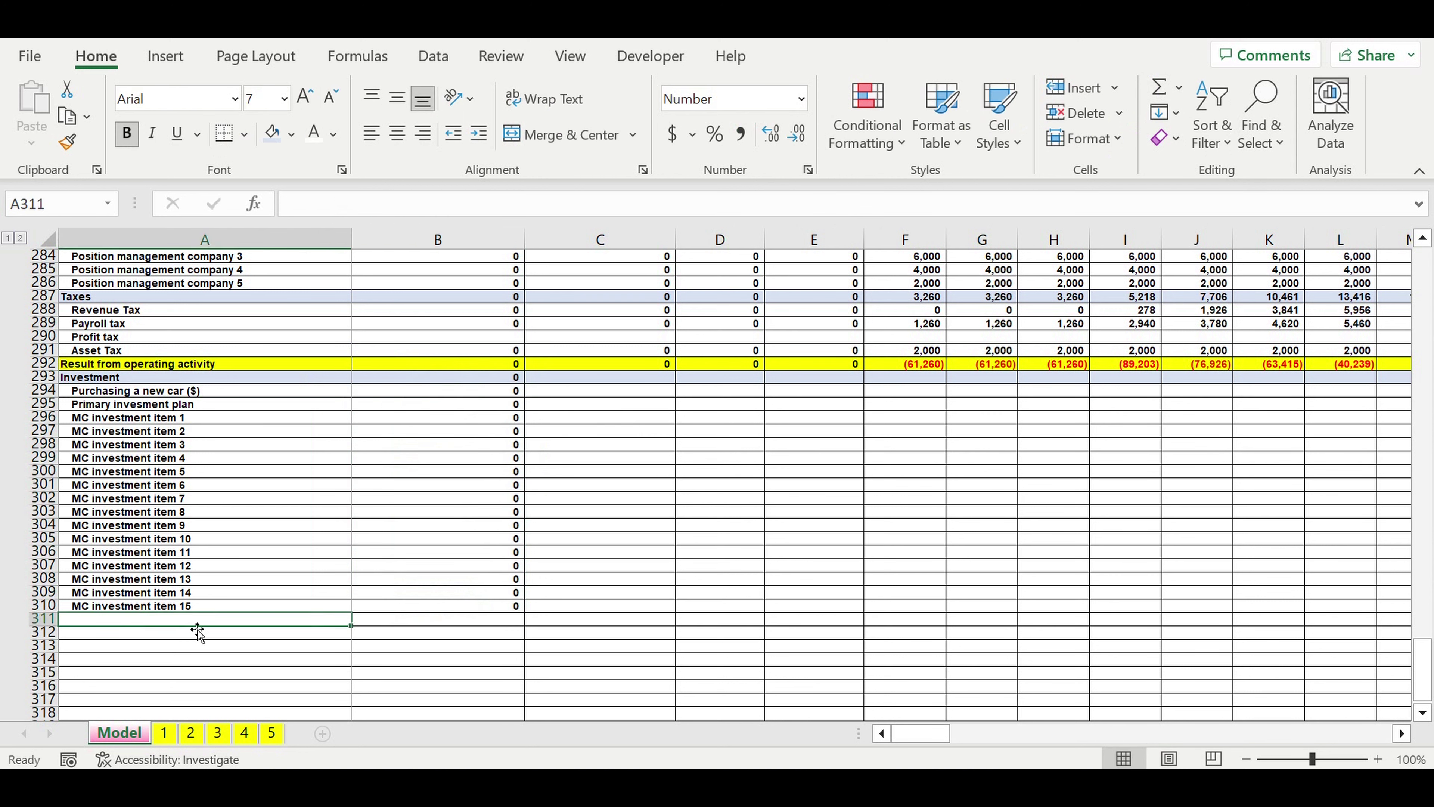
type("Result from")
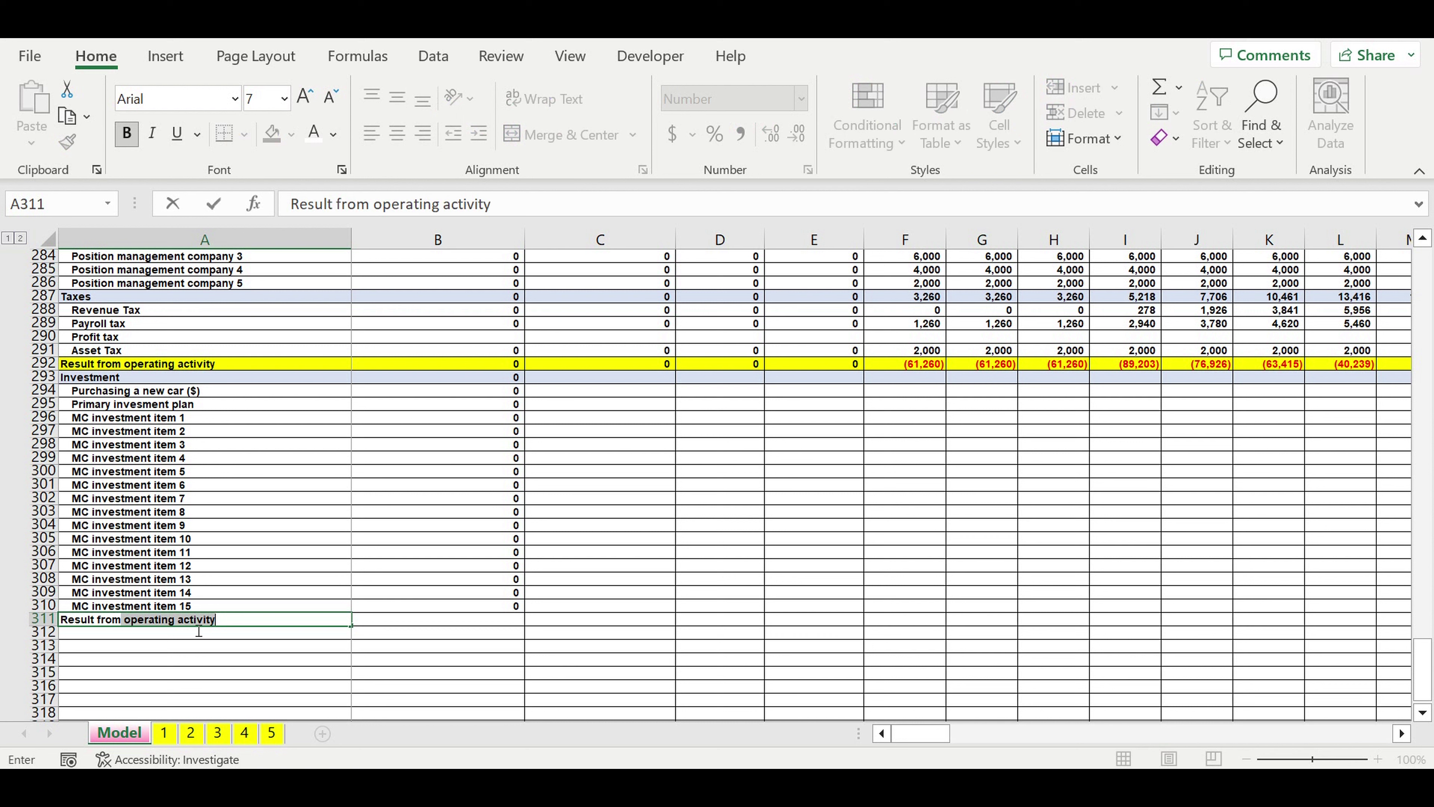
type(" investment a")
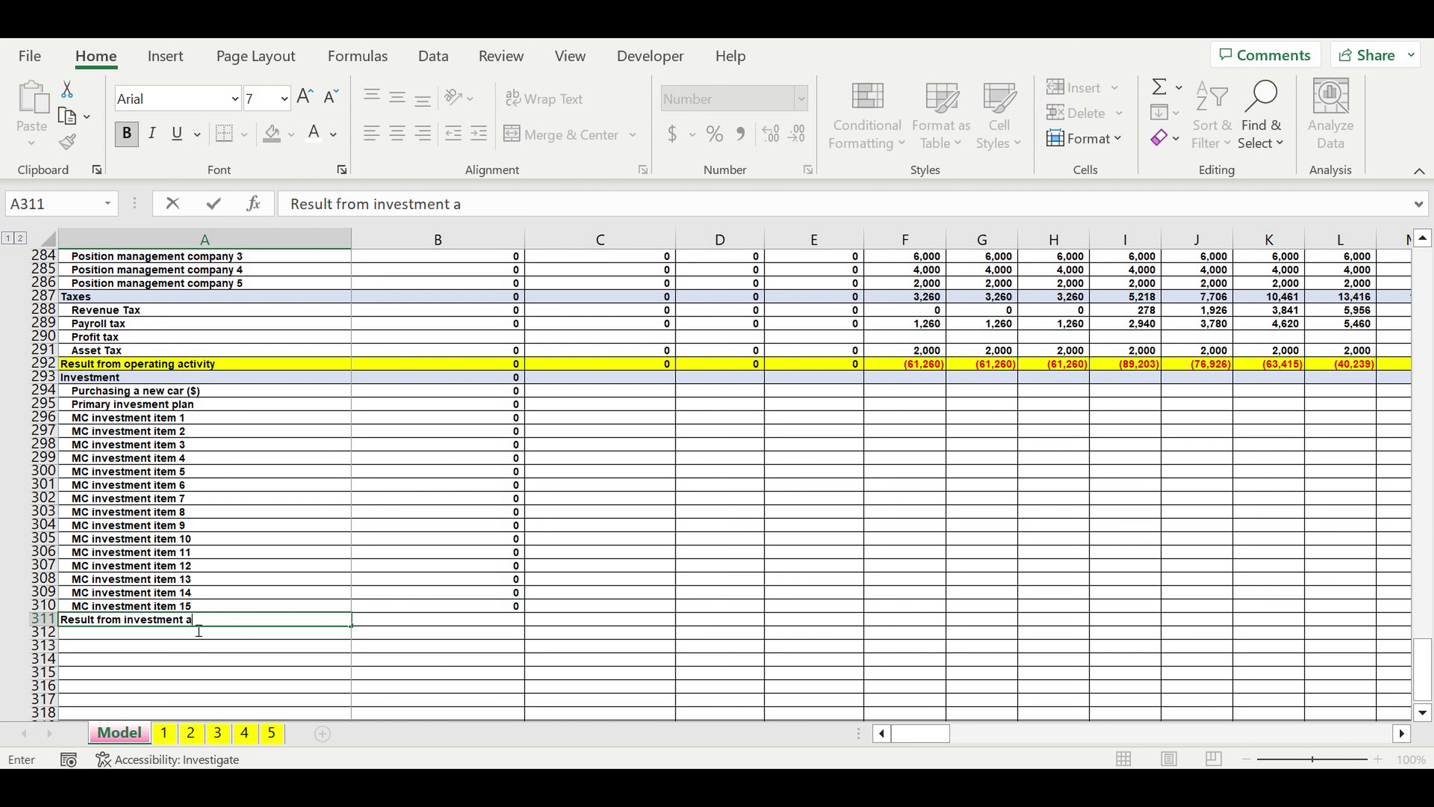
type("ctivity")
key("Return")
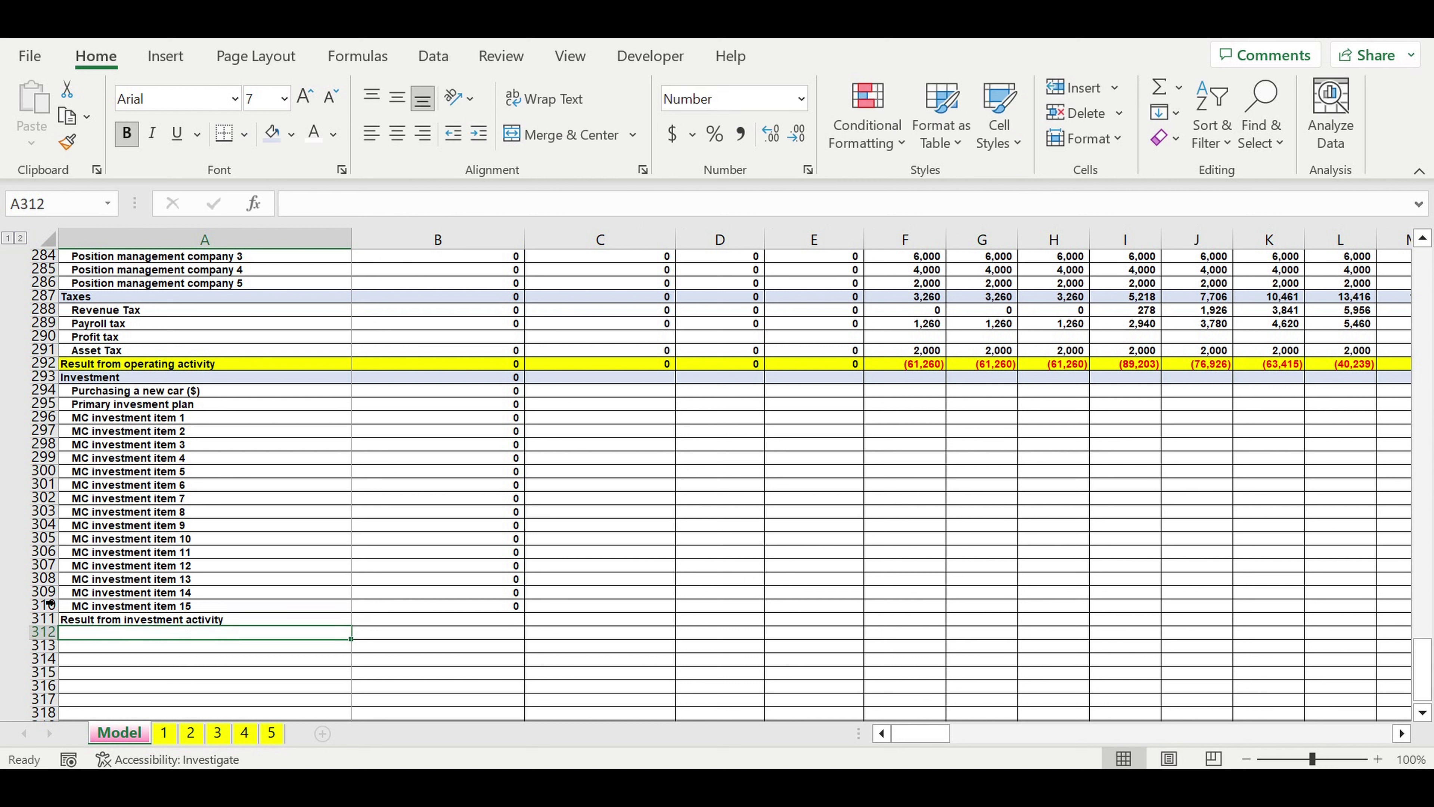
Step: Fill the whole Result from investment activity row 311 yellow
left_click(45, 619)
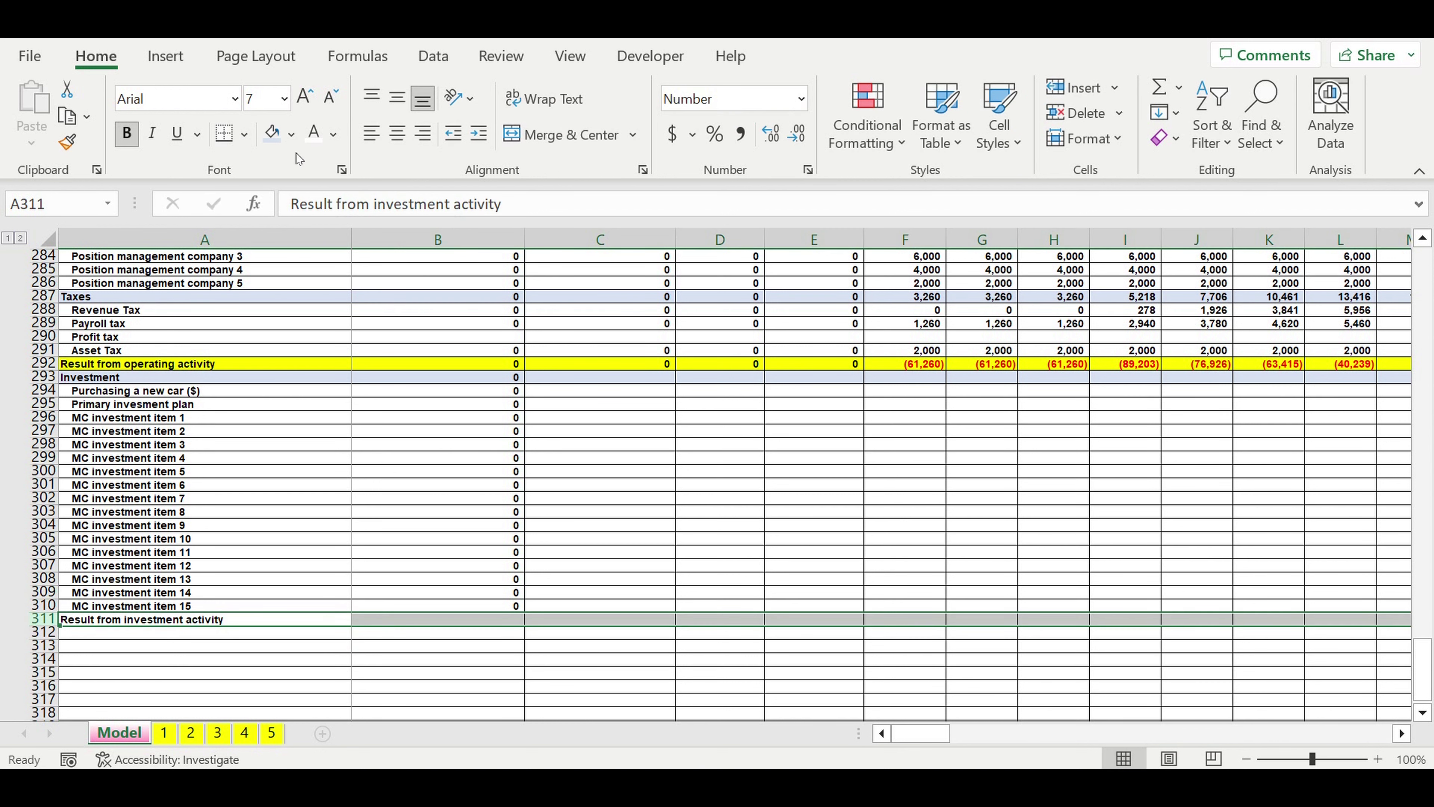
left_click(293, 134)
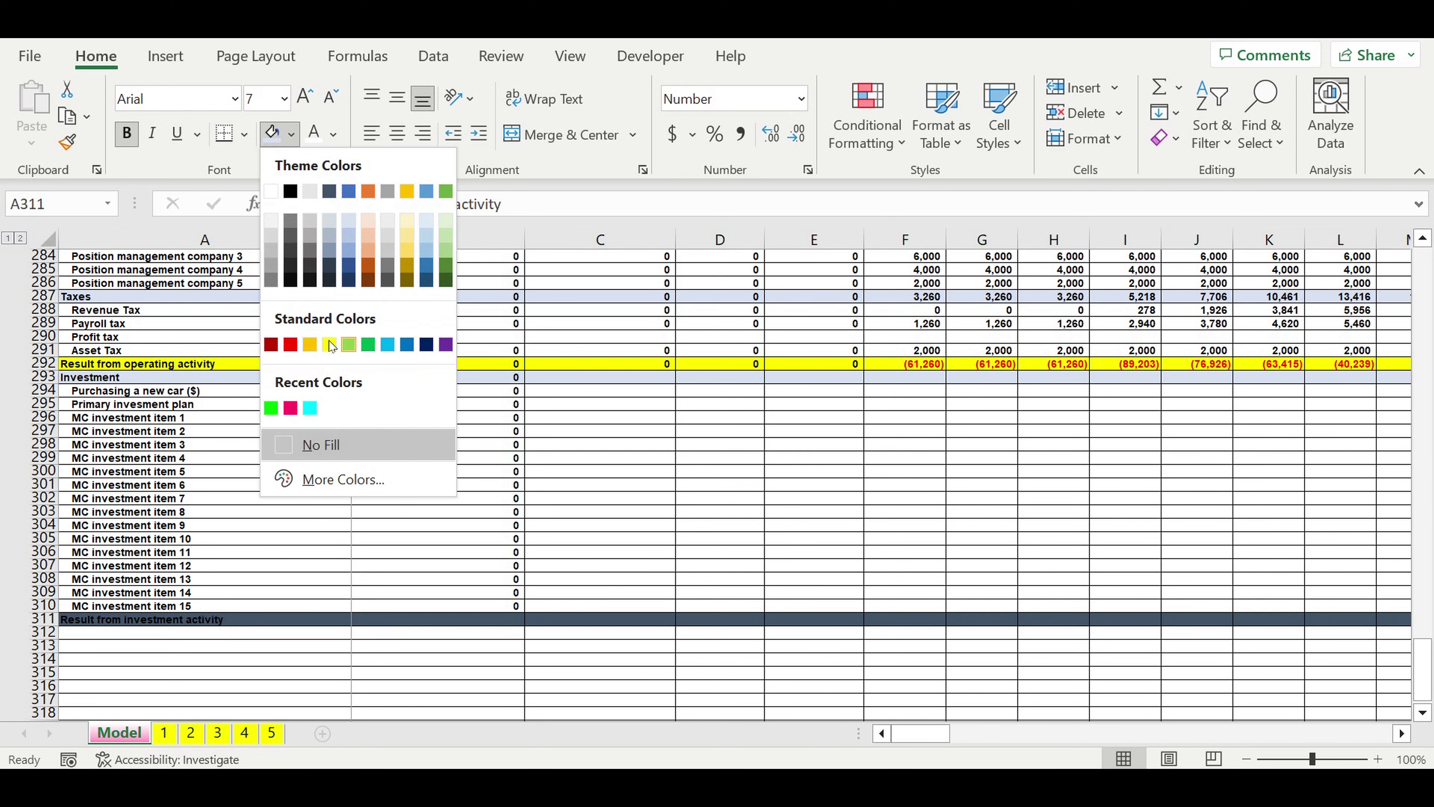
left_click(334, 341)
left_click(507, 700)
Step: Calculate the January result from investment activity in B311 with =-B293
left_click(494, 626)
type("=-")
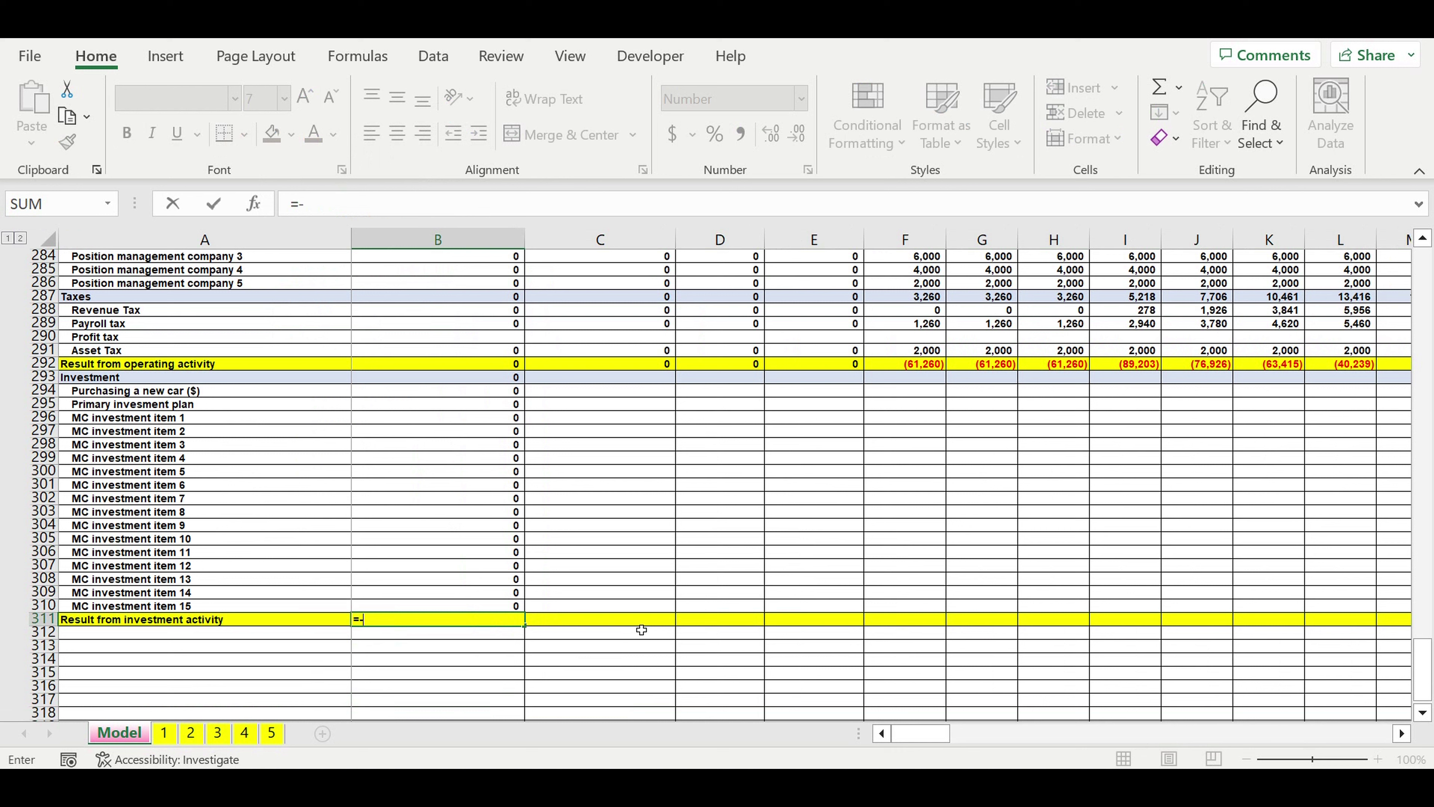
left_click(456, 384)
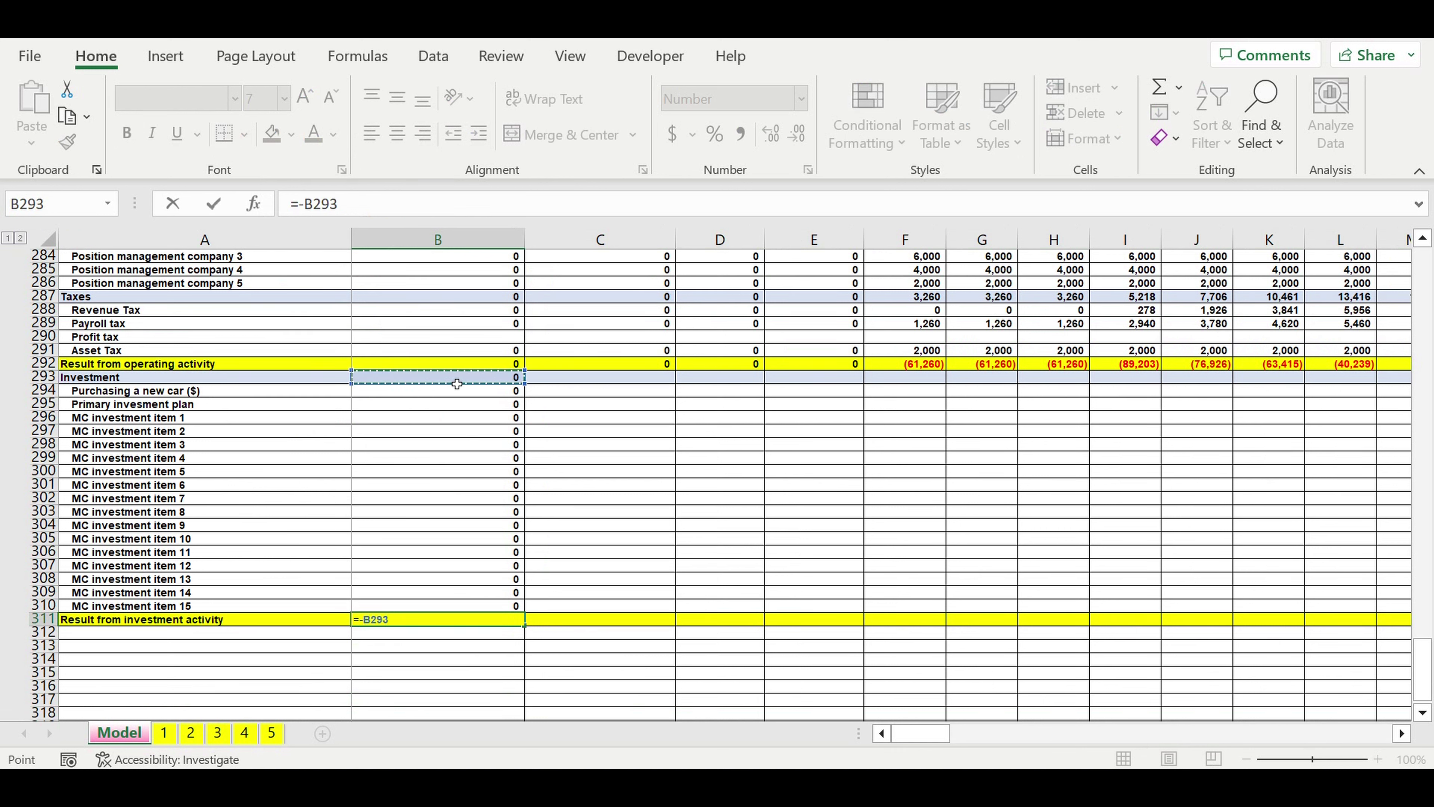
key("Return")
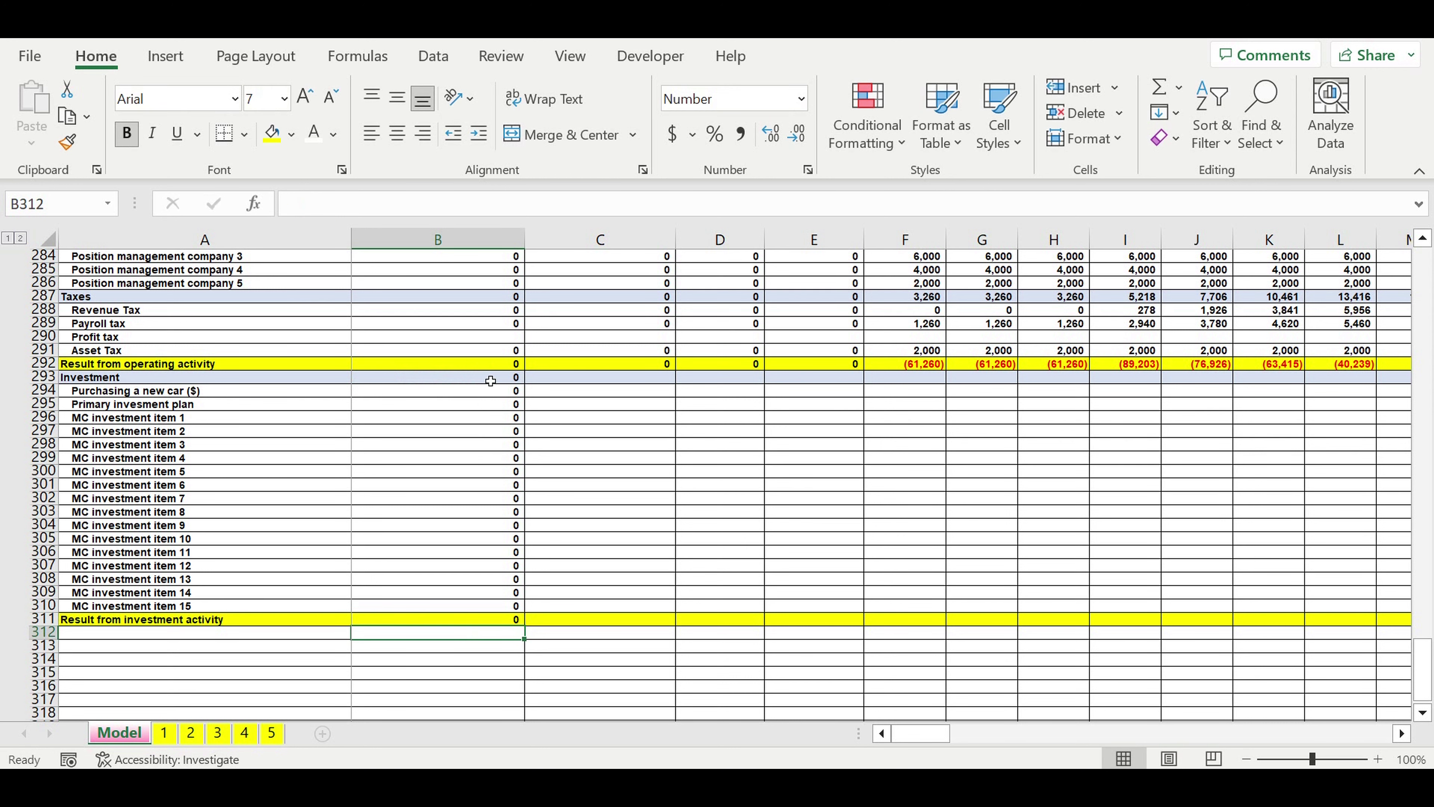
Step: Fill the investment formulas in B293:B311 across all months through column DQ and check the copied cells
left_click(489, 380)
left_click_drag(489, 380, 481, 621)
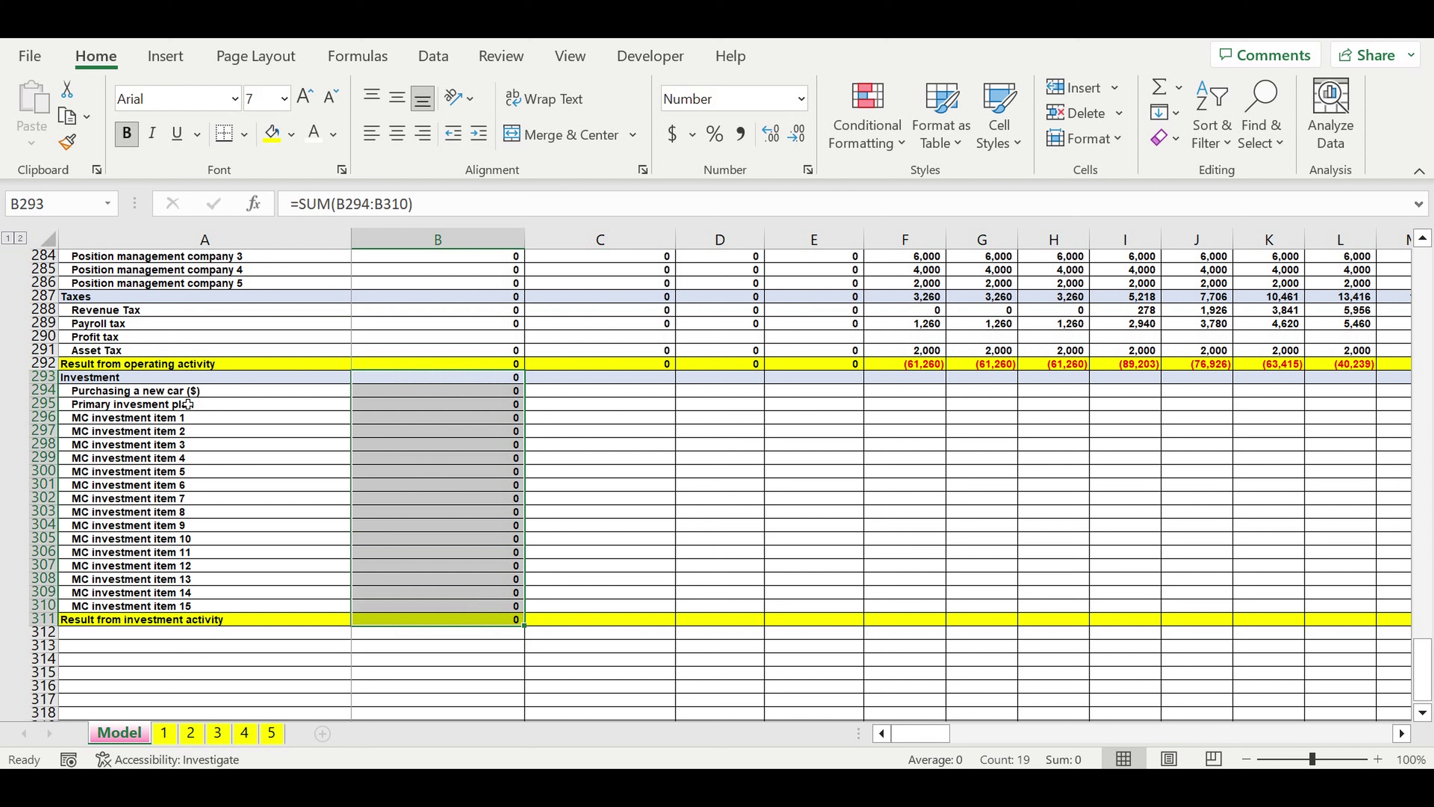
left_click(508, 432)
left_click_drag(497, 377, 1204, 451)
left_click(1023, 513)
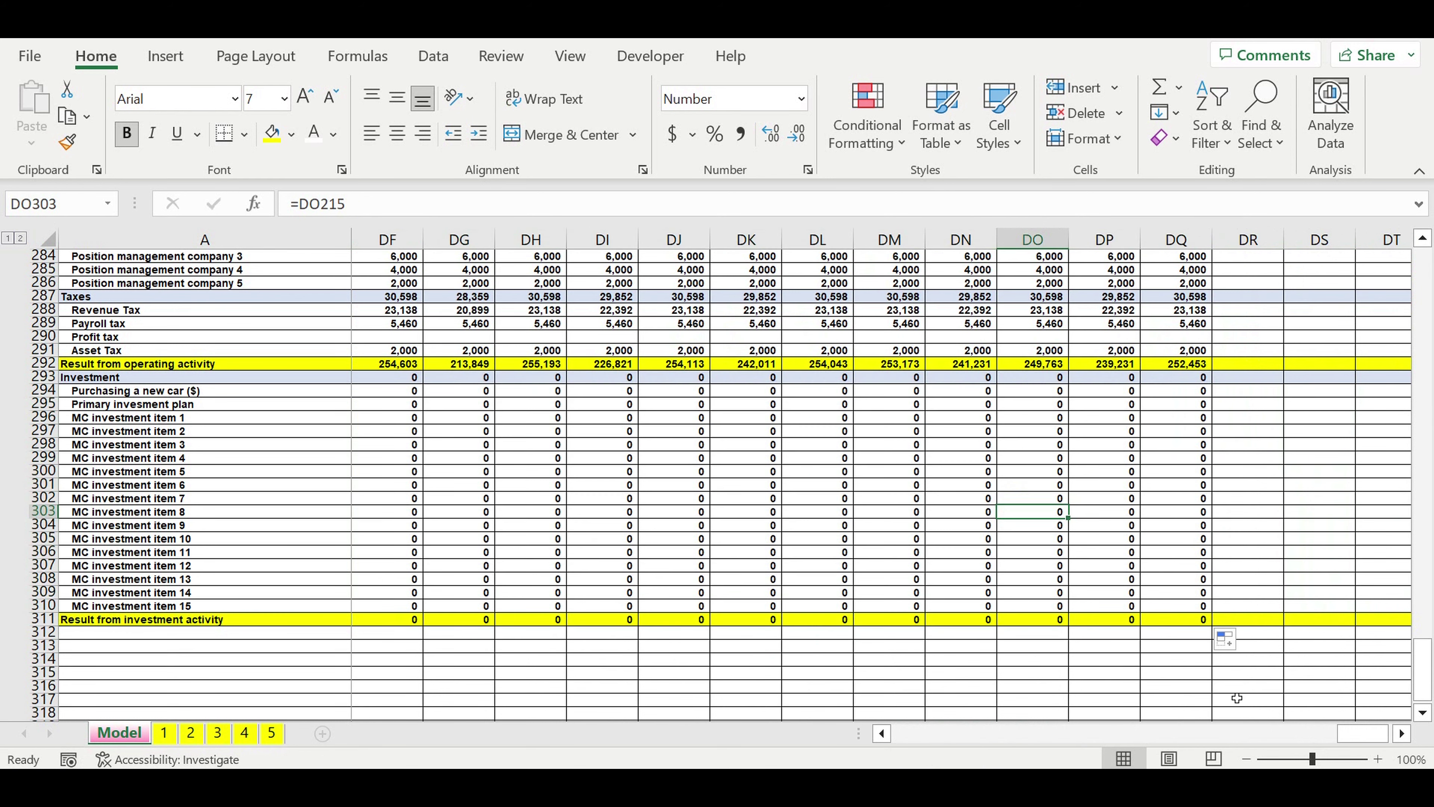
left_click_drag(1362, 740, 910, 764)
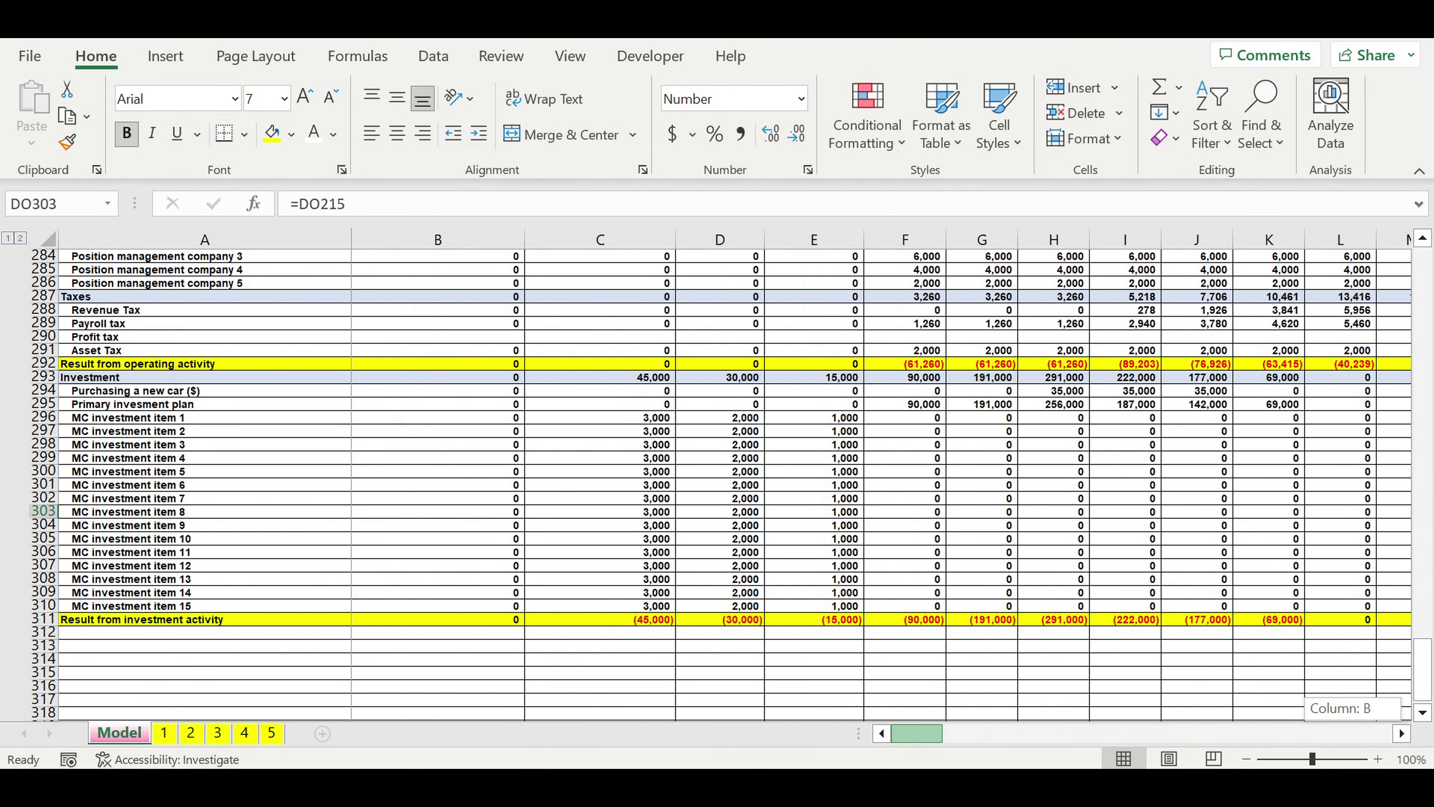
left_click(1036, 552)
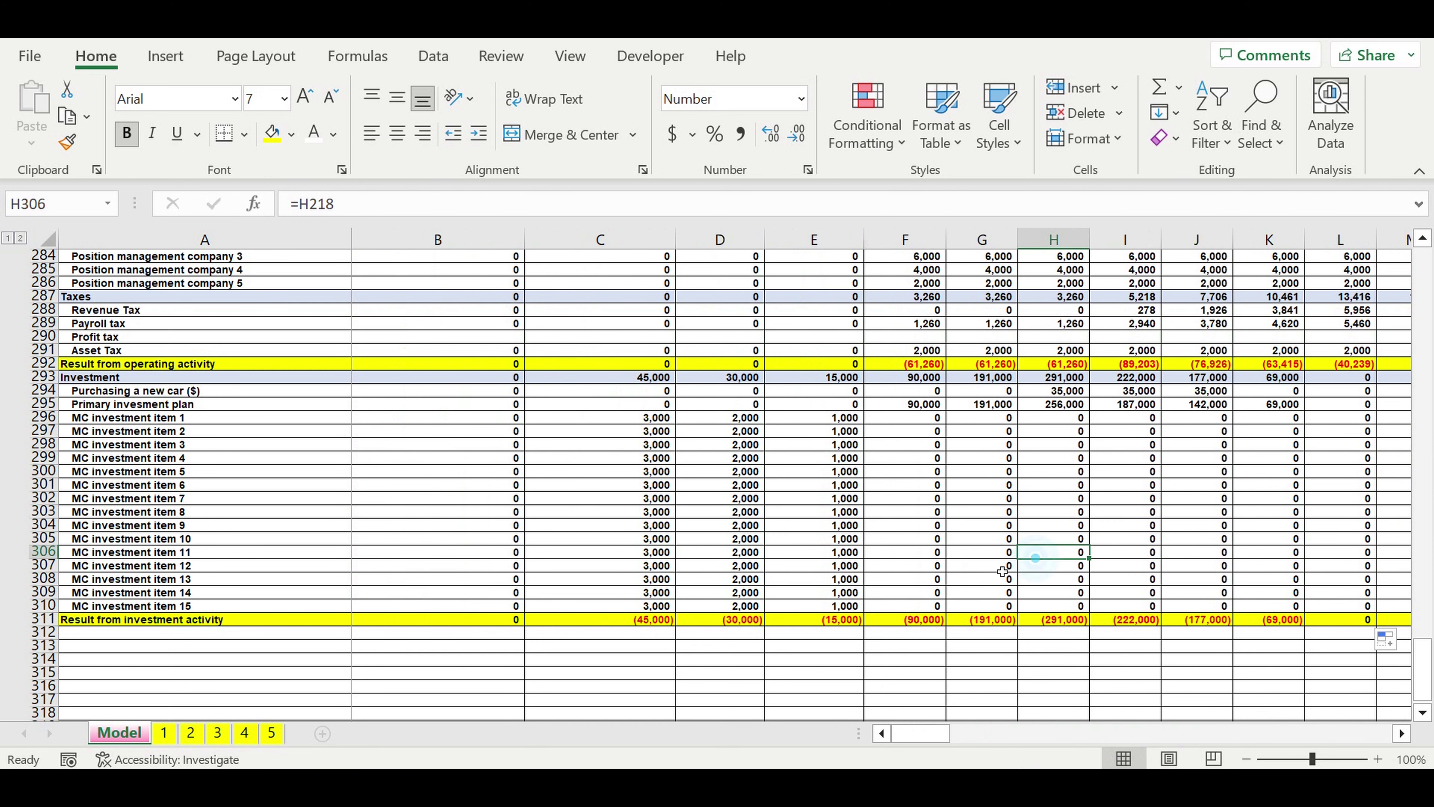
left_click(612, 552)
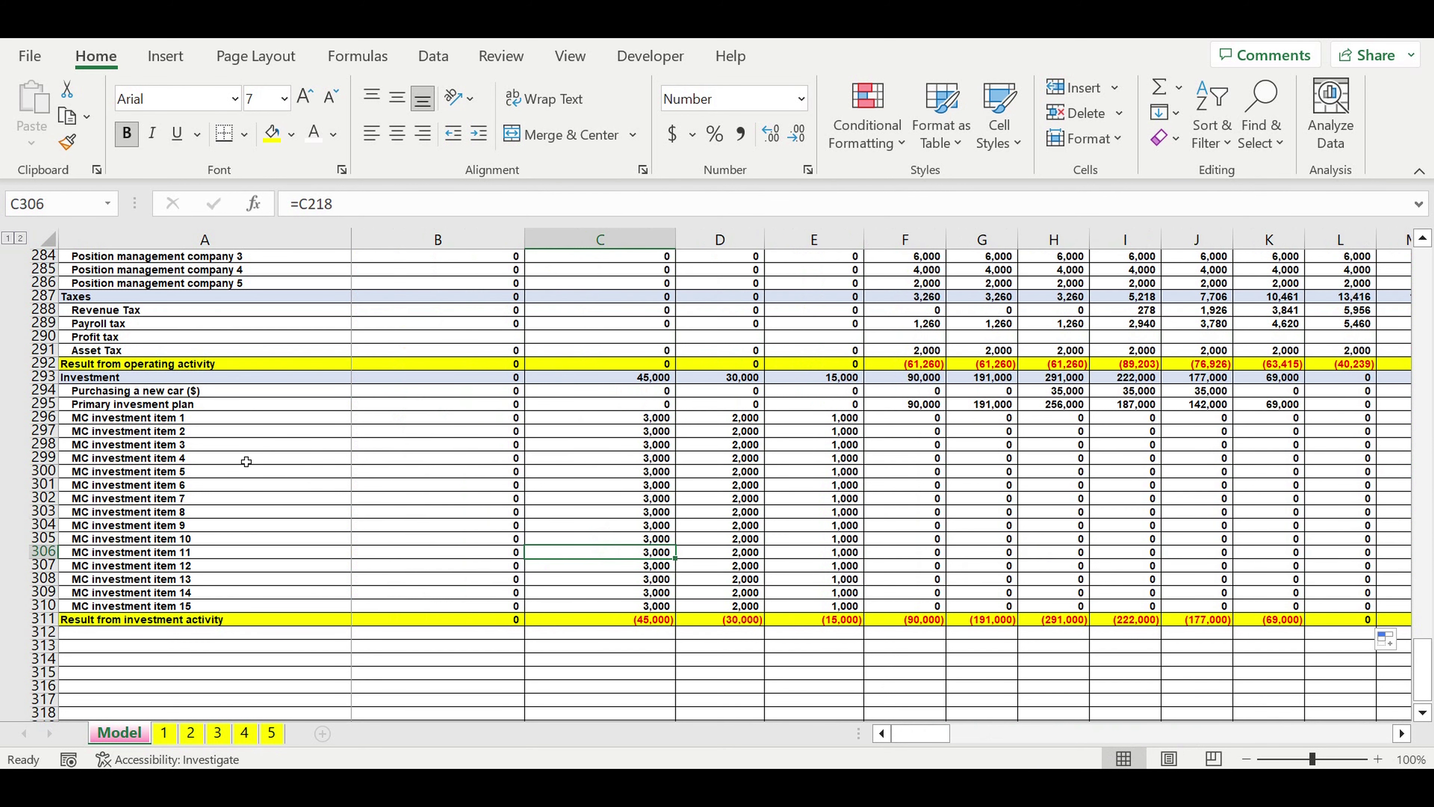
Step: Enter the label "Equity (our money)" in A312 below the result from investment activity
scroll(365, 421, "down", 3)
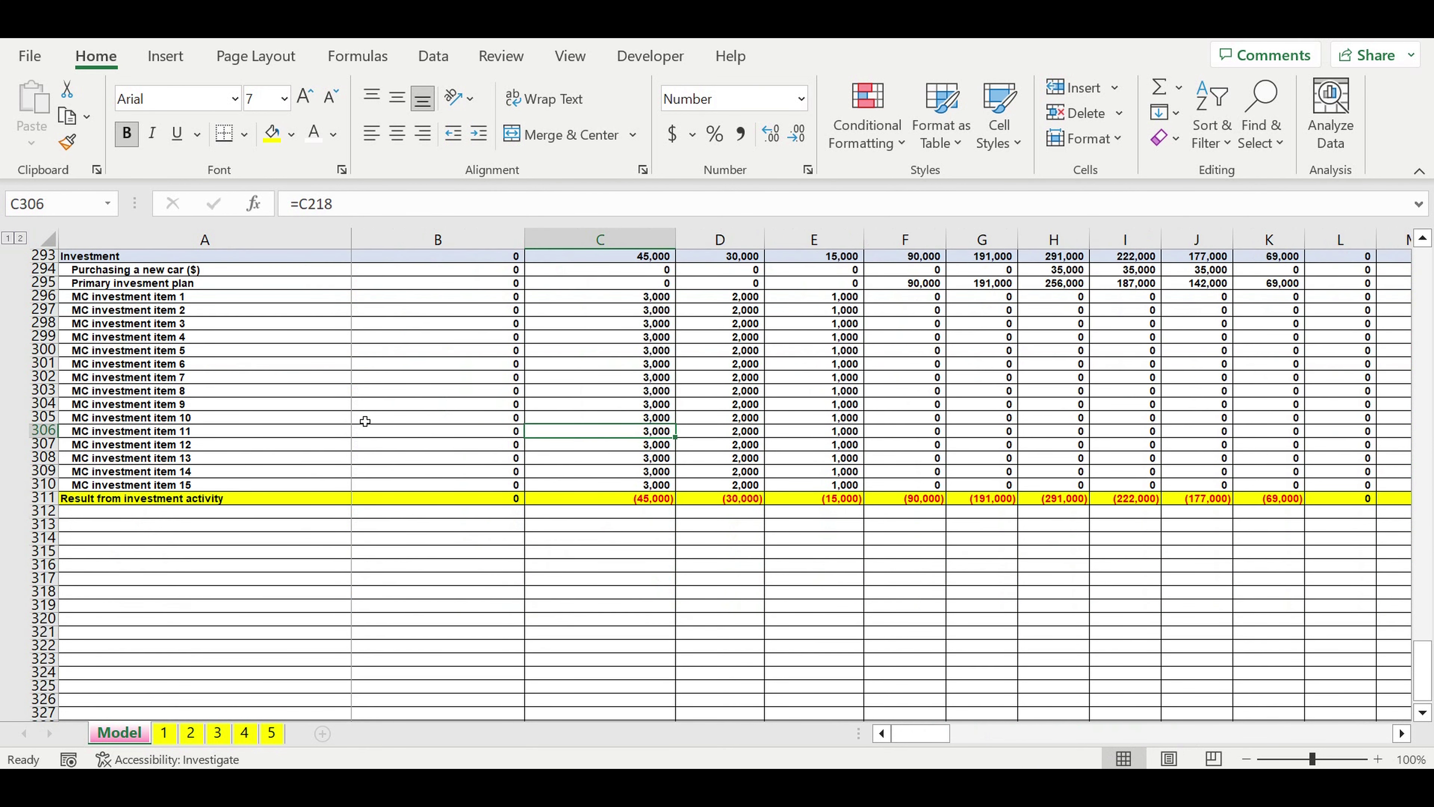
left_click(110, 518)
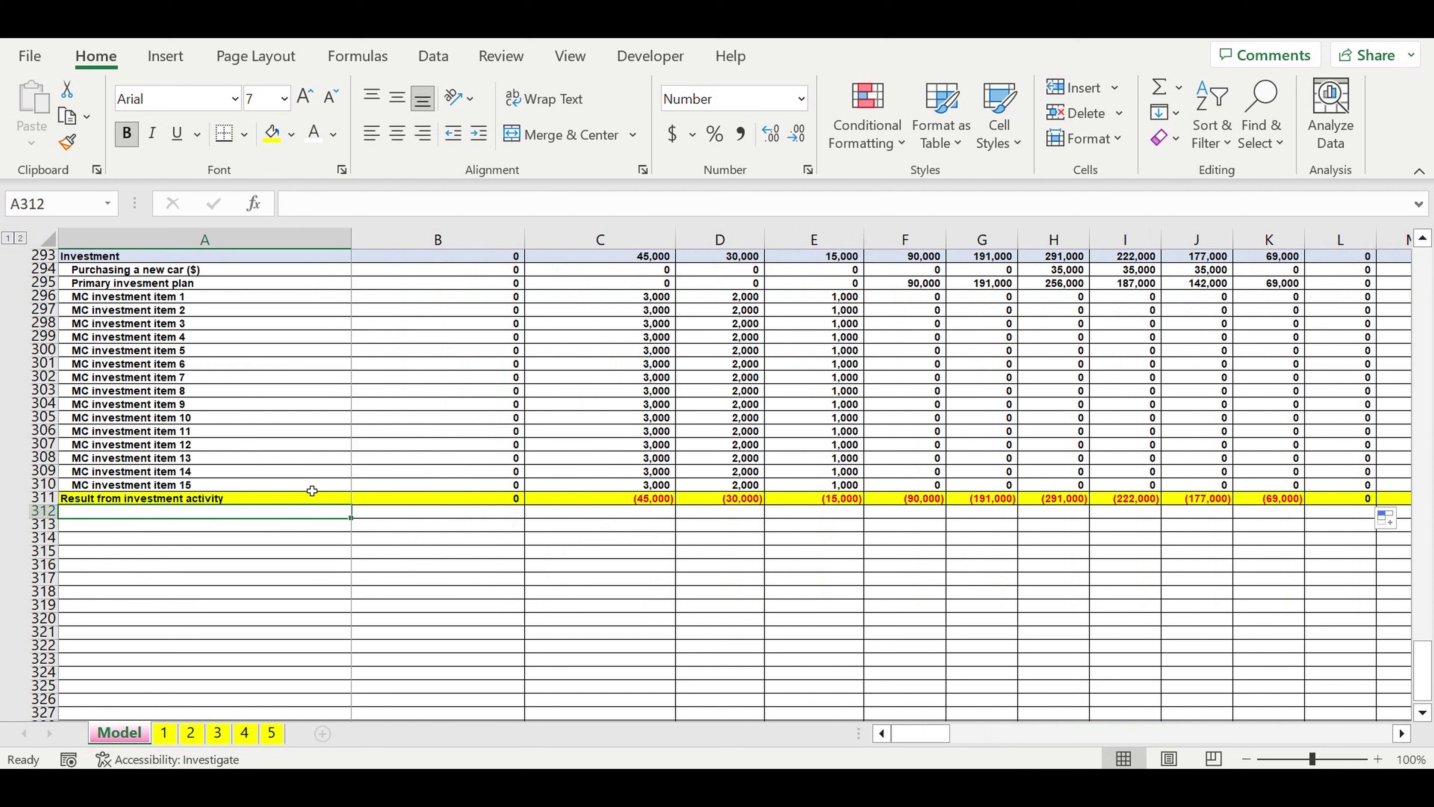
type("Eq")
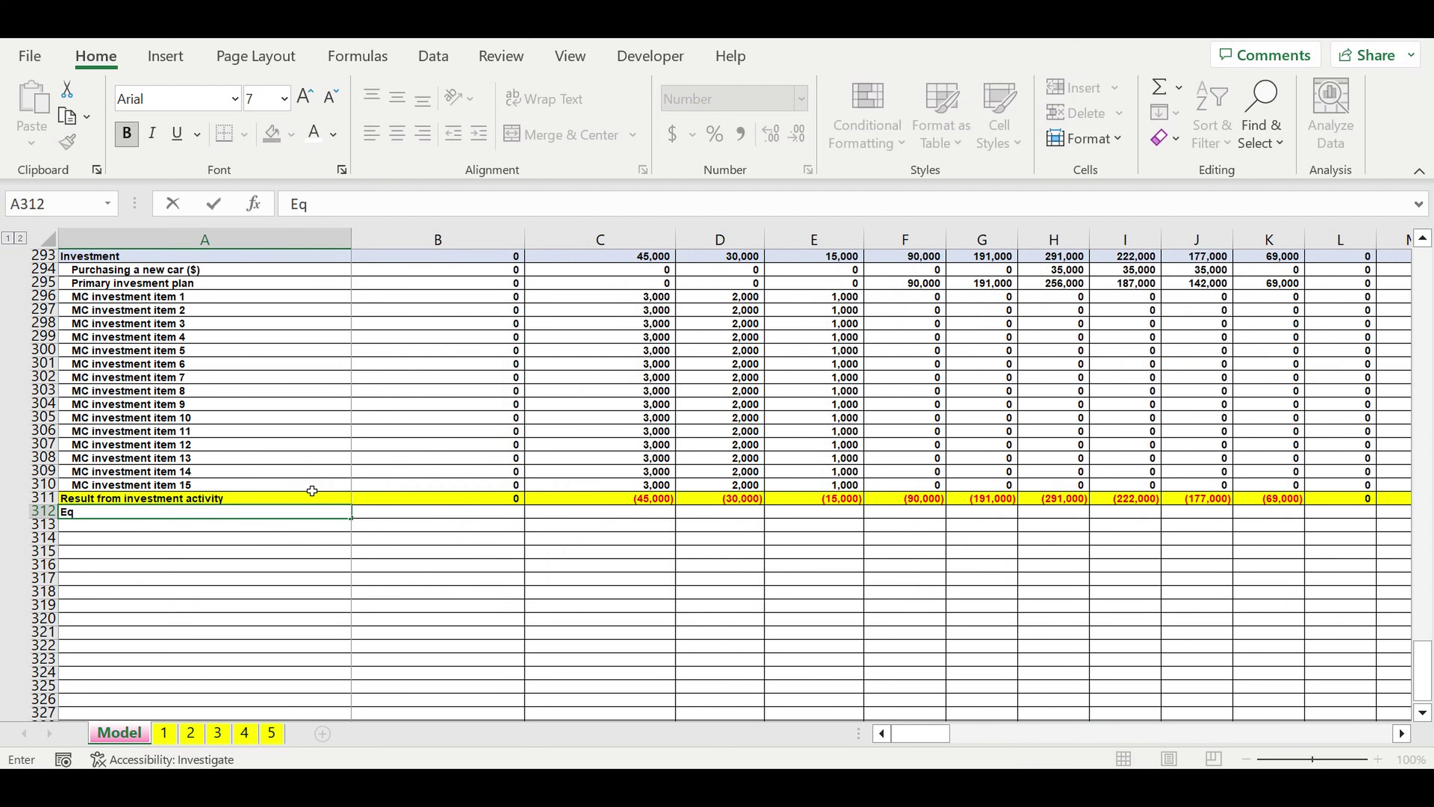
type("uity (")
type("our money)")
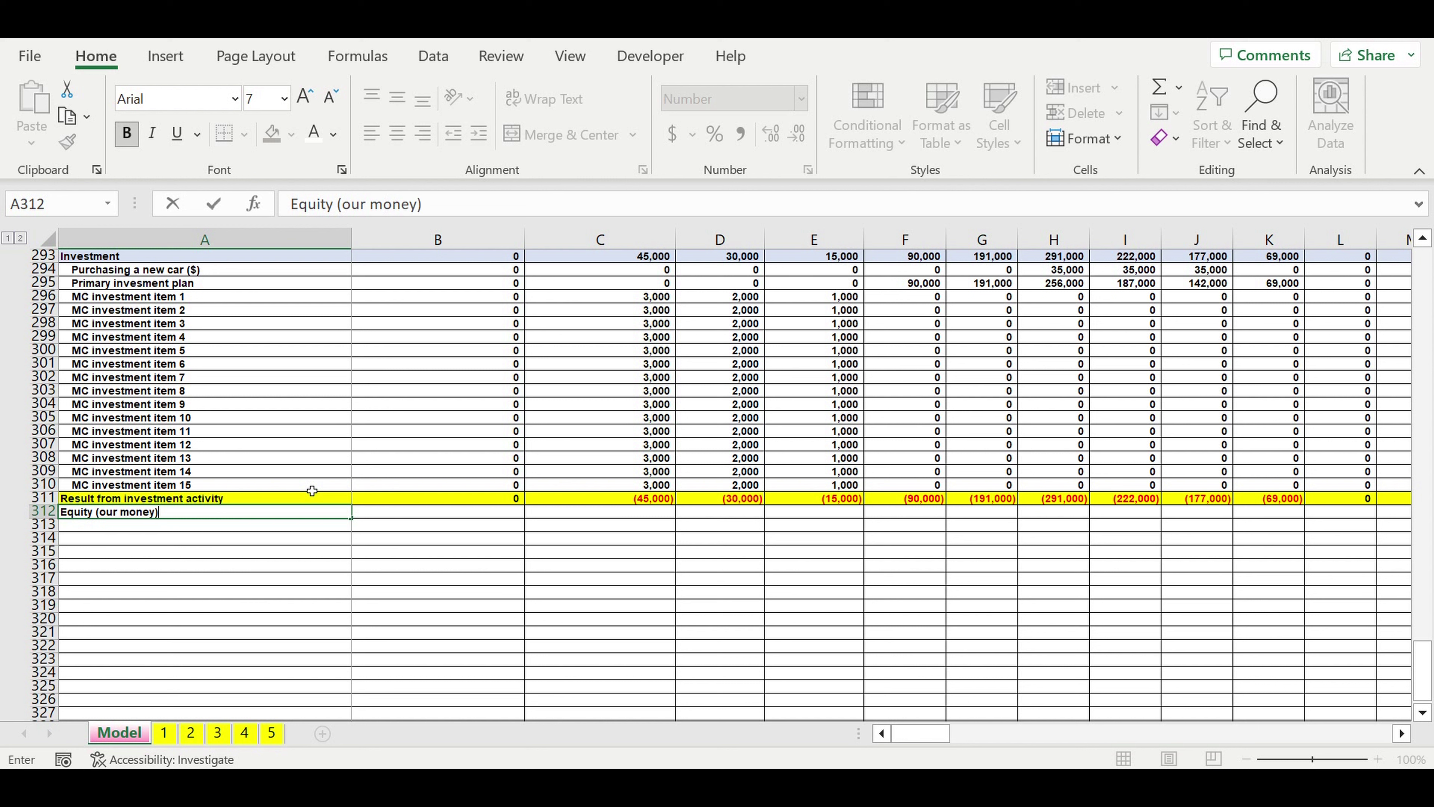
key("Return")
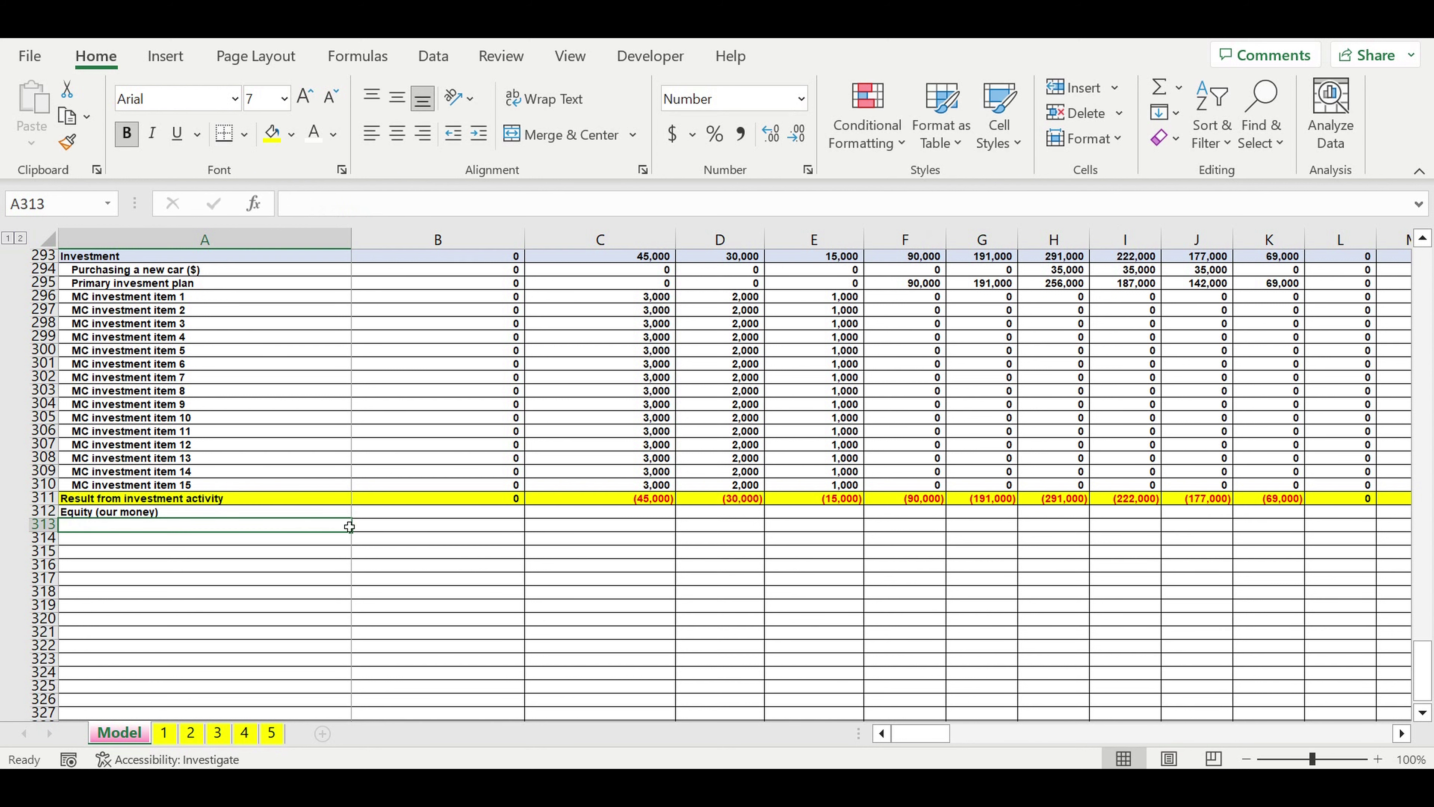
Step: Link A313 to the Downpayment ($/month) label with =A56
type("=")
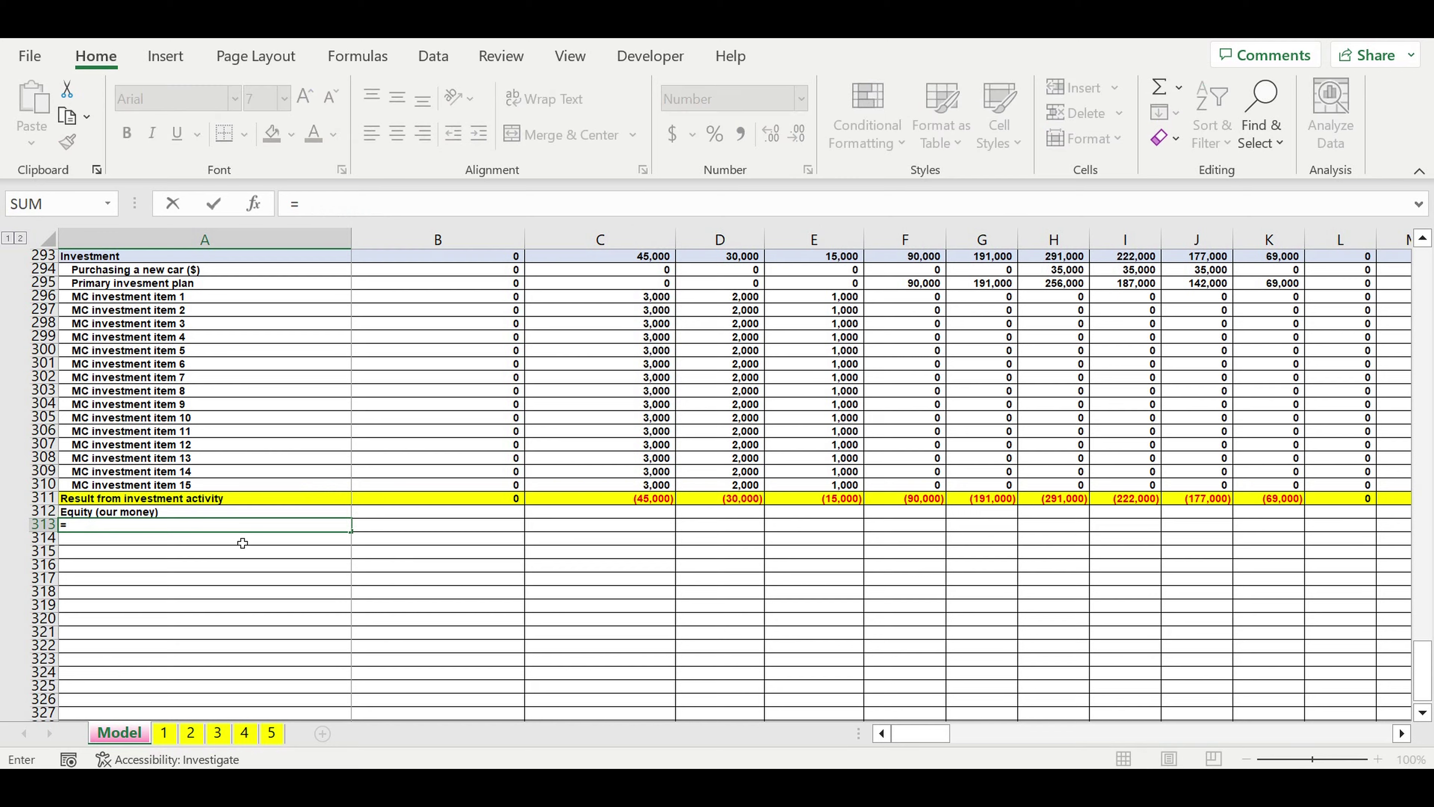
scroll(240, 531, "up", 13)
scroll(261, 499, "up", 6)
scroll(263, 489, "up", 20)
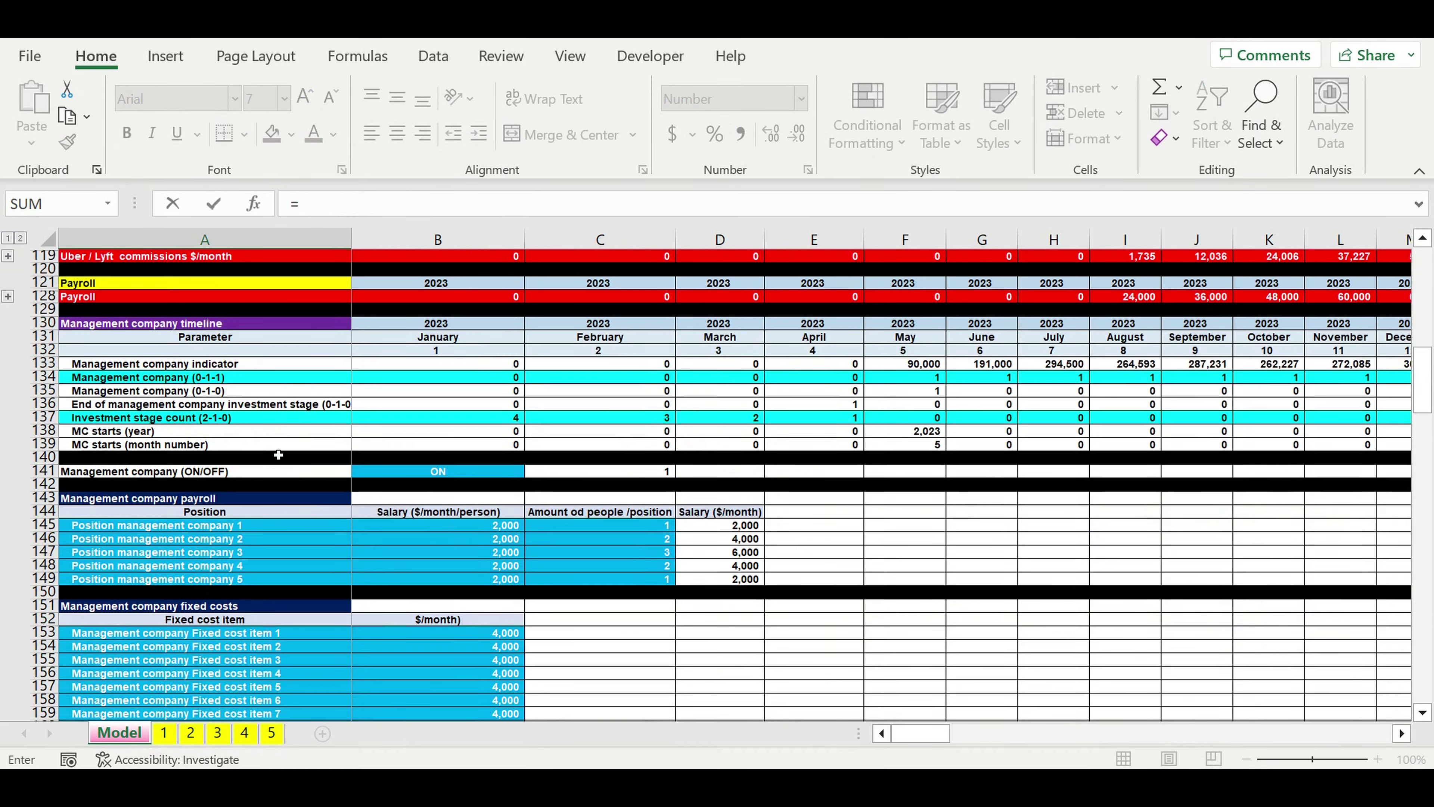
scroll(278, 455, "up", 10)
scroll(258, 442, "up", 7)
scroll(187, 485, "down", 2)
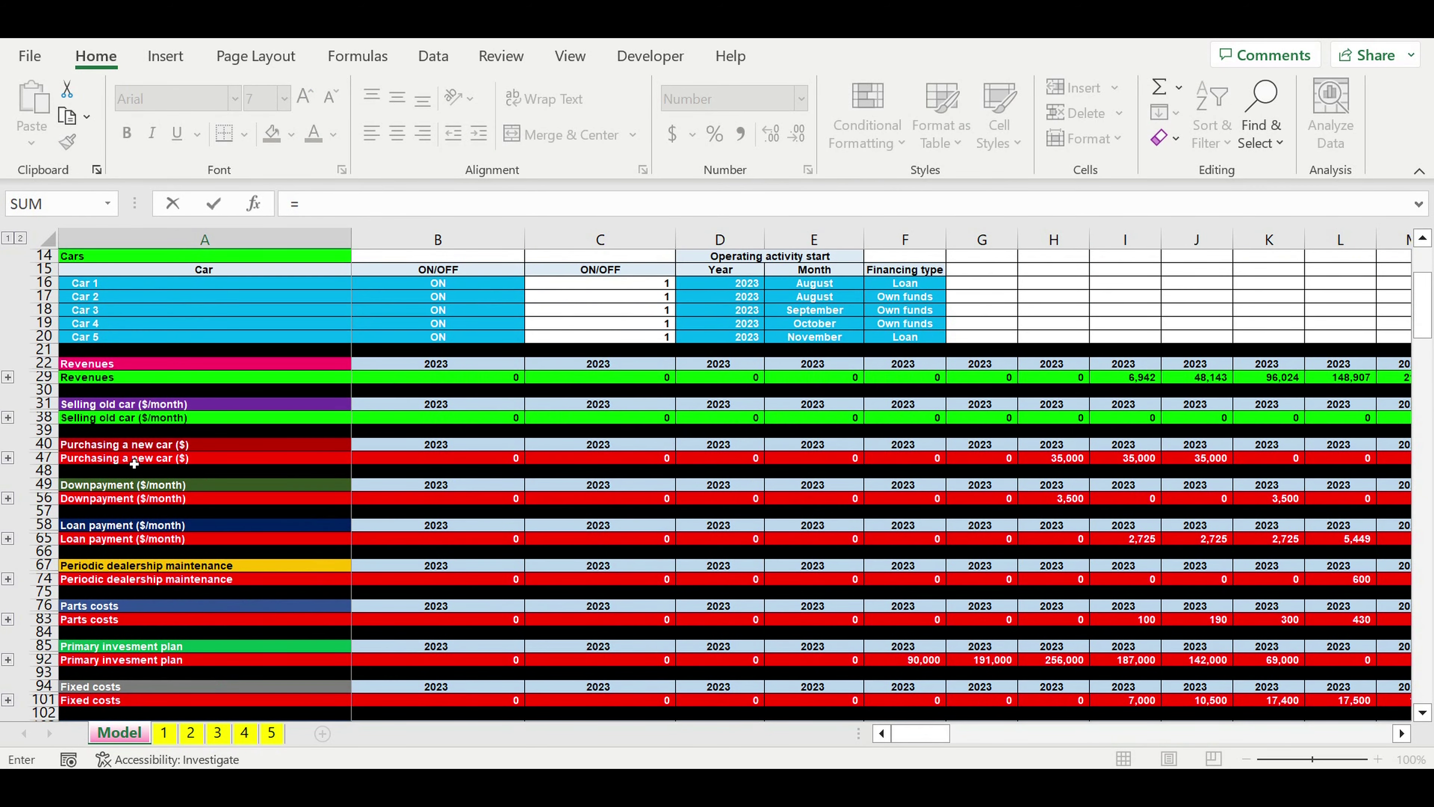
left_click(96, 503)
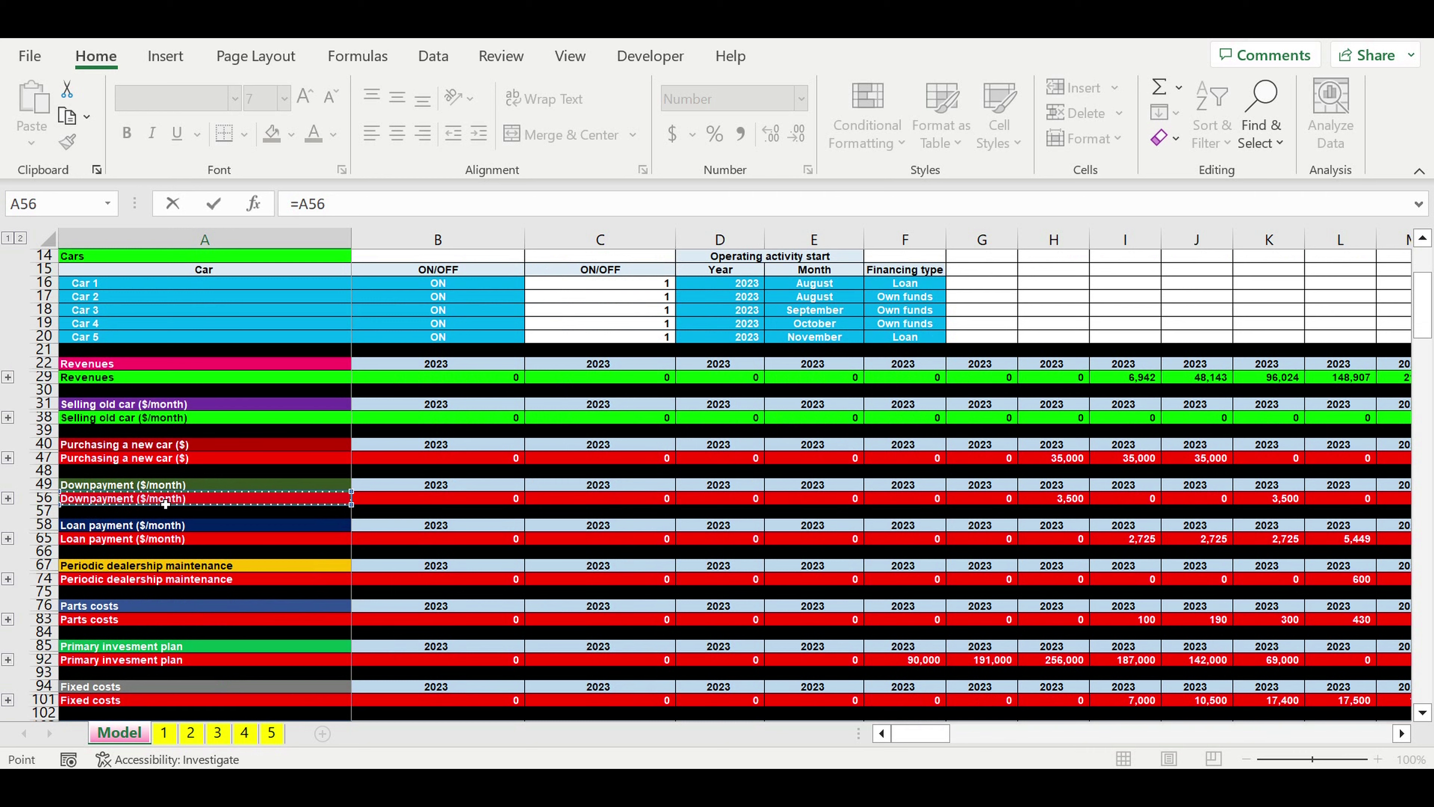
key("Return")
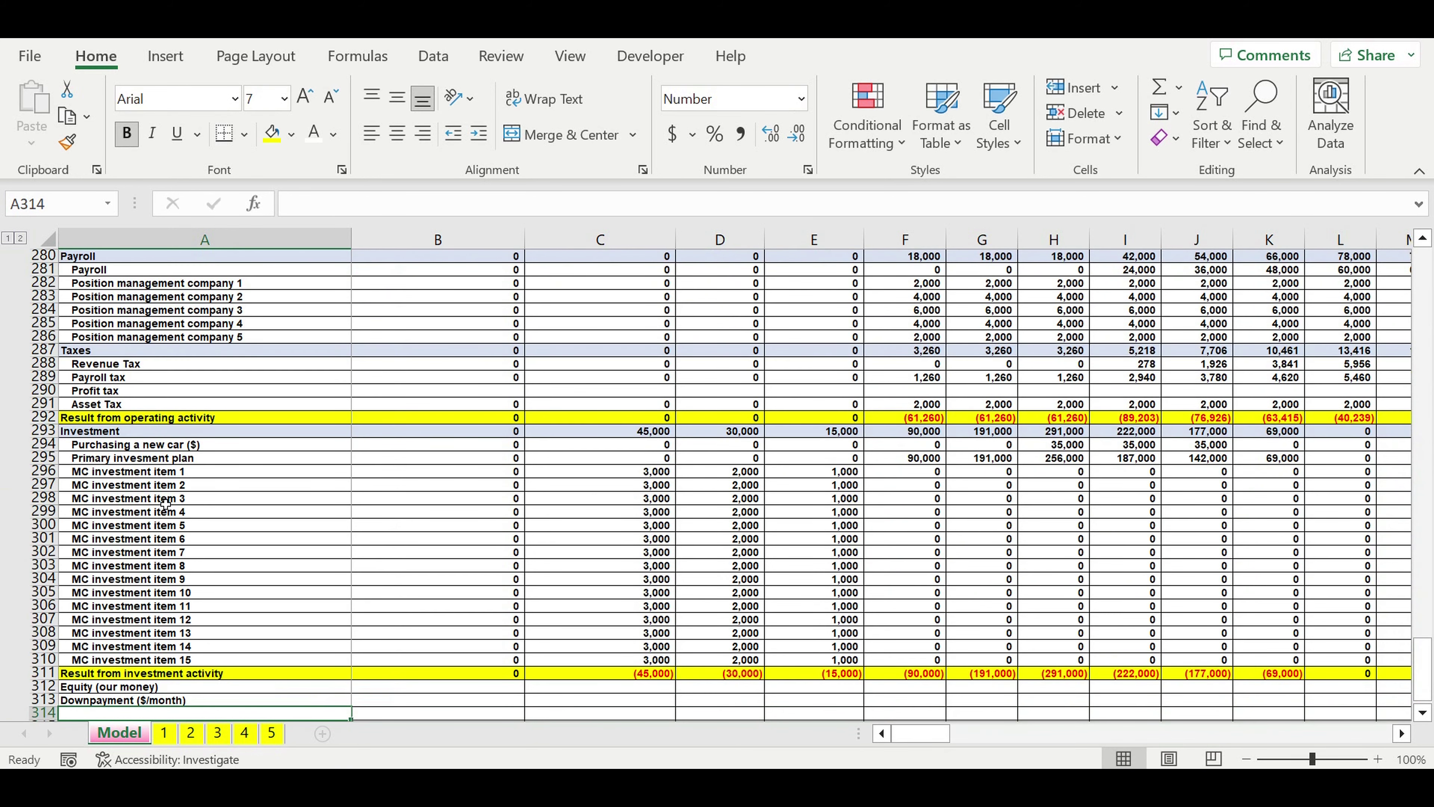
Step: Link A314 to the Loan payment ($/month) label with =A65
type("=")
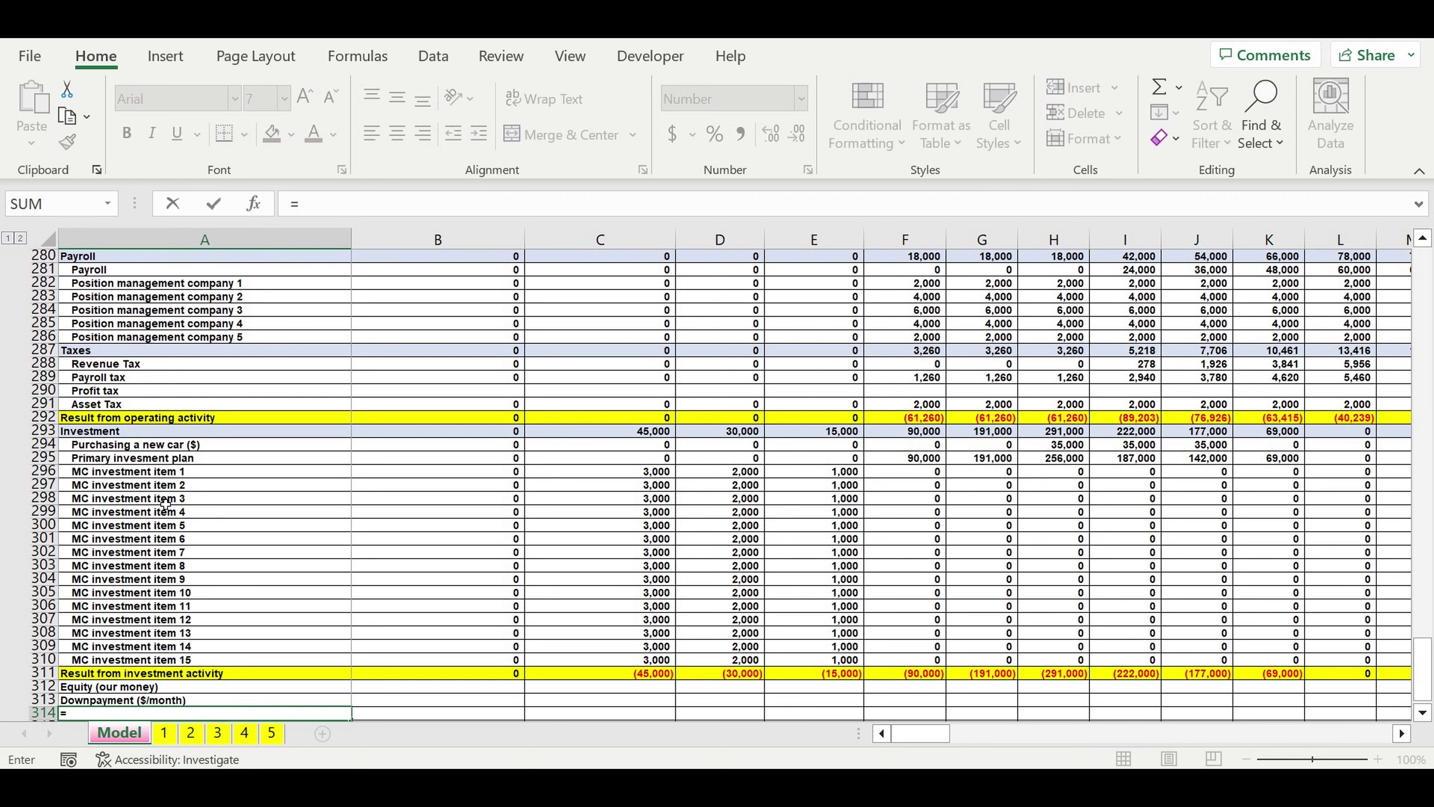
scroll(232, 485, "up", 4)
scroll(232, 485, "down", 8)
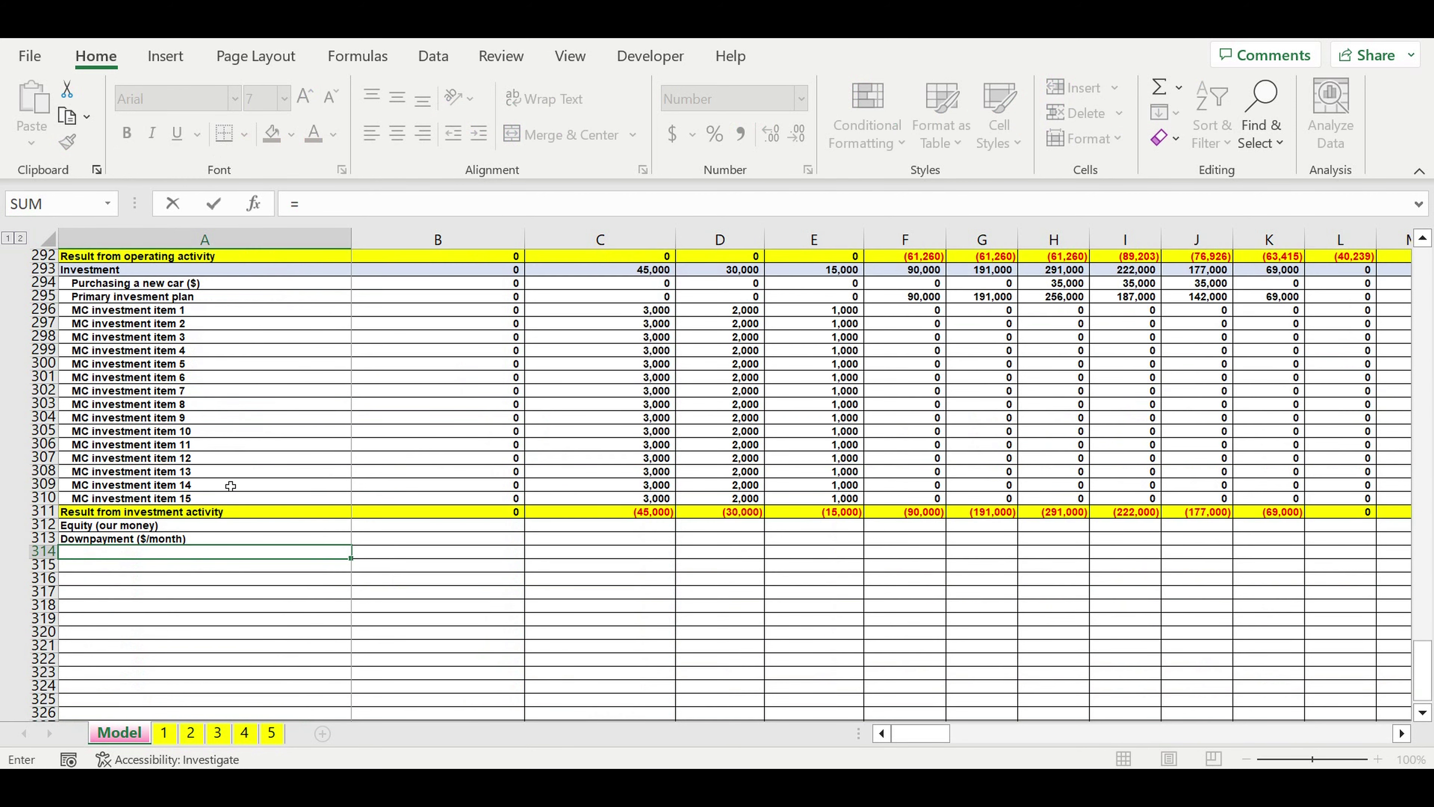
scroll(231, 486, "up", 15)
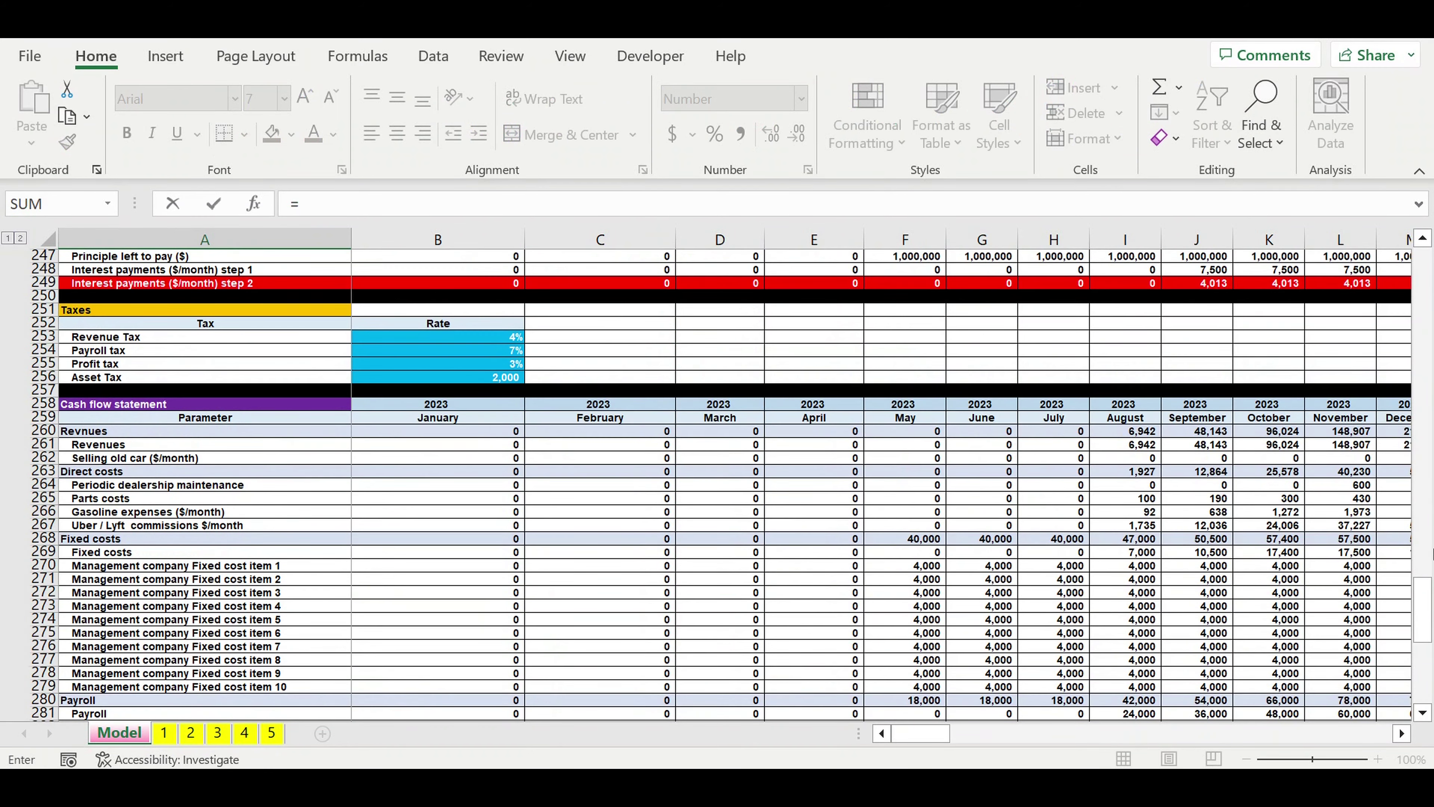
left_click_drag(1429, 587, 1423, 316)
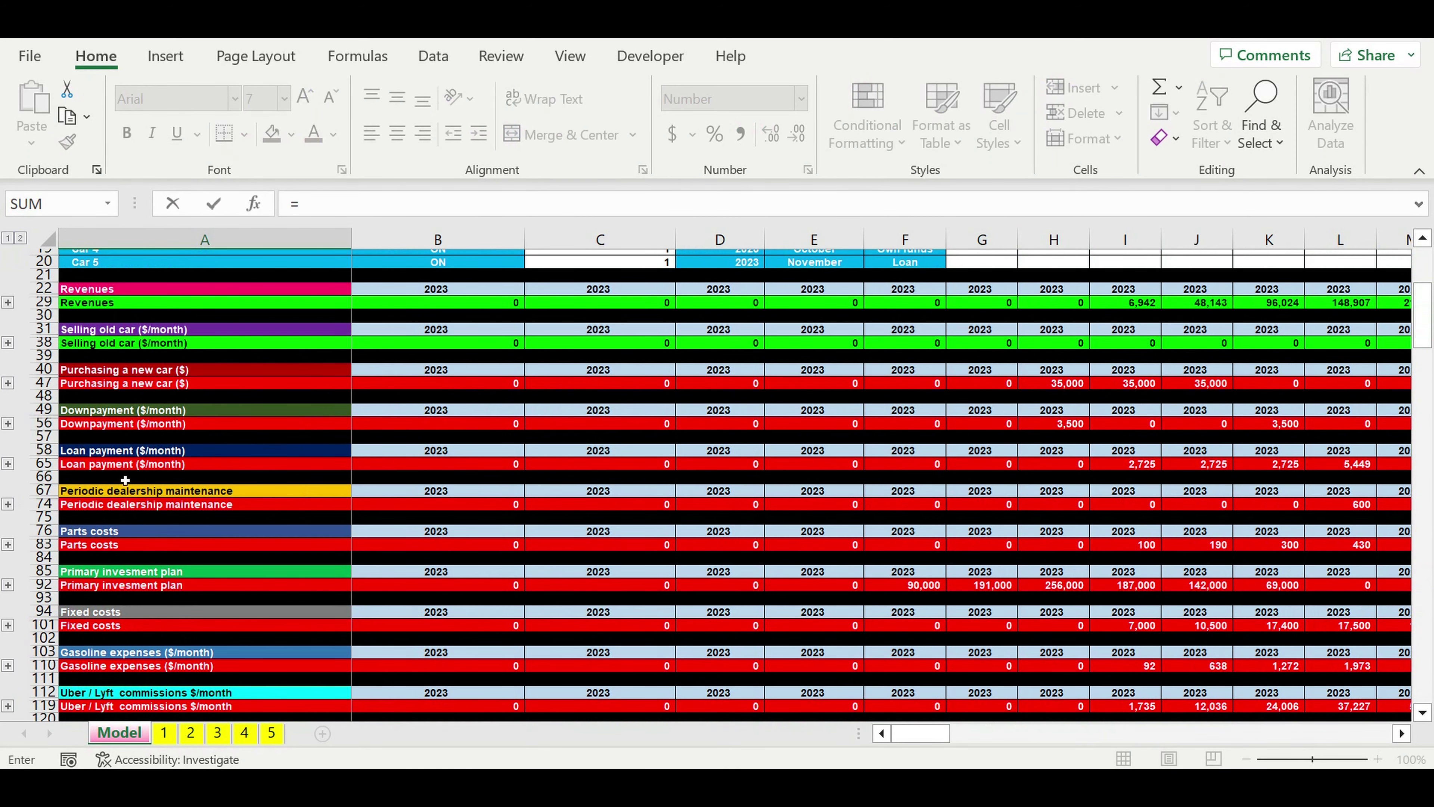
left_click(99, 465)
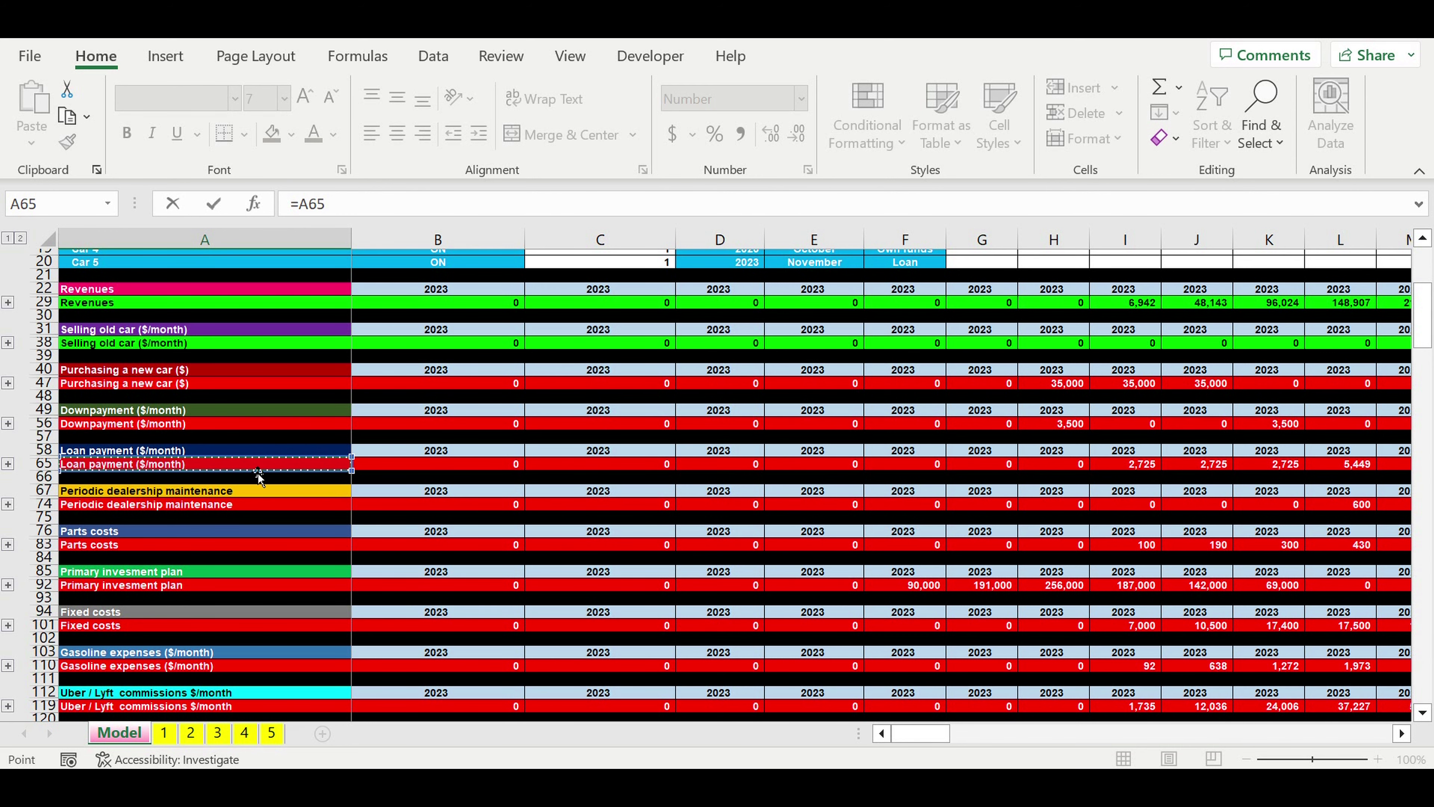
scroll(258, 476, "down", 1)
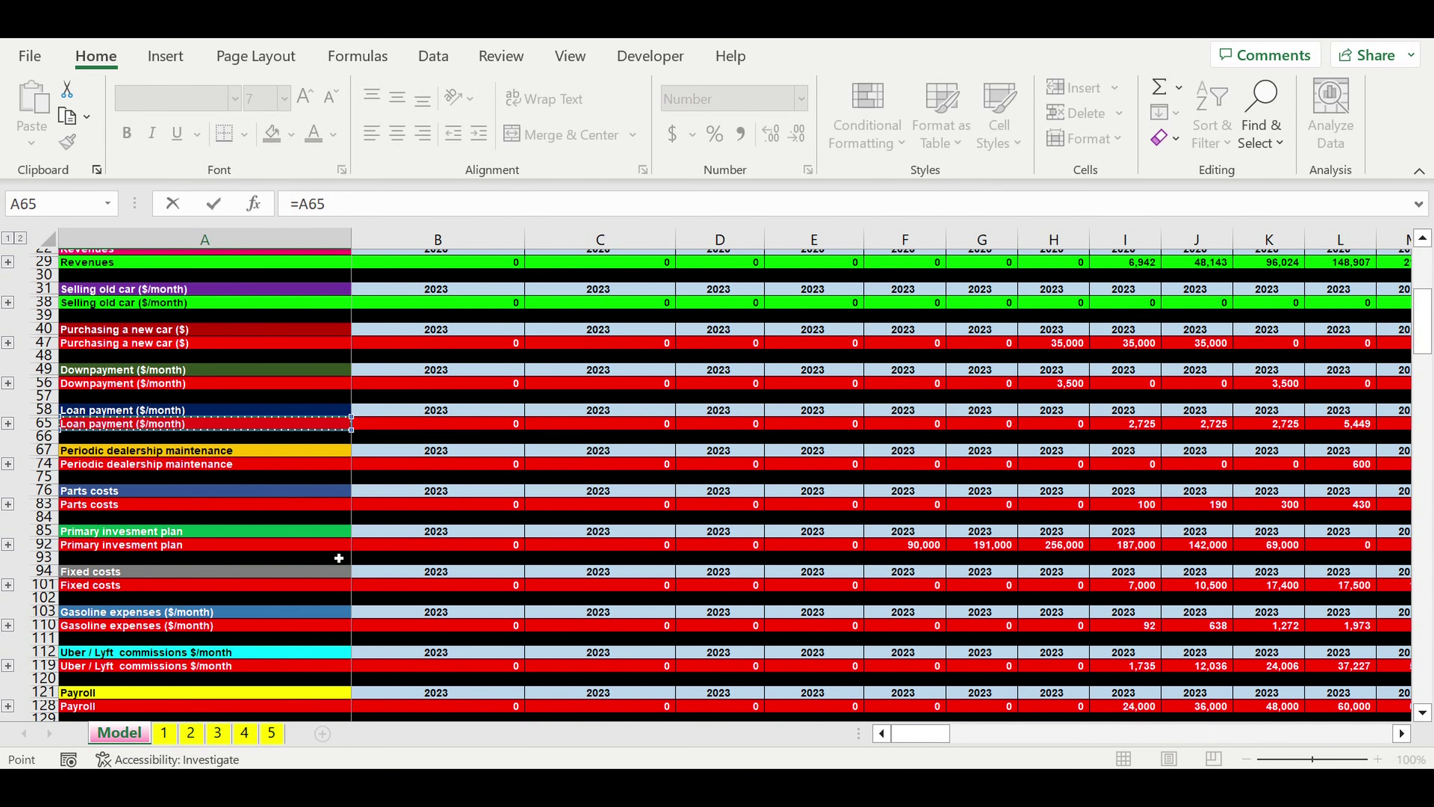
scroll(339, 558, "down", 2)
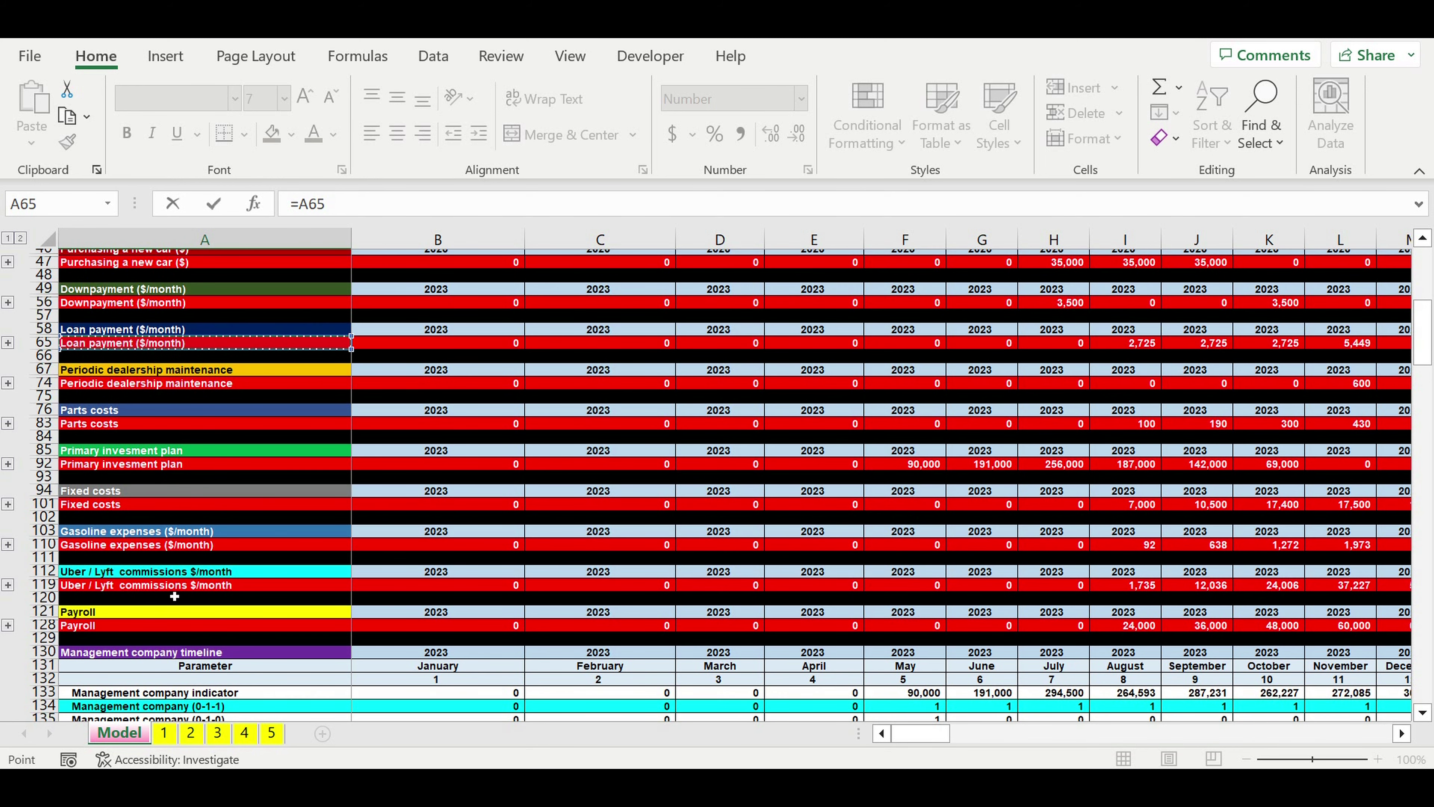
key("Return")
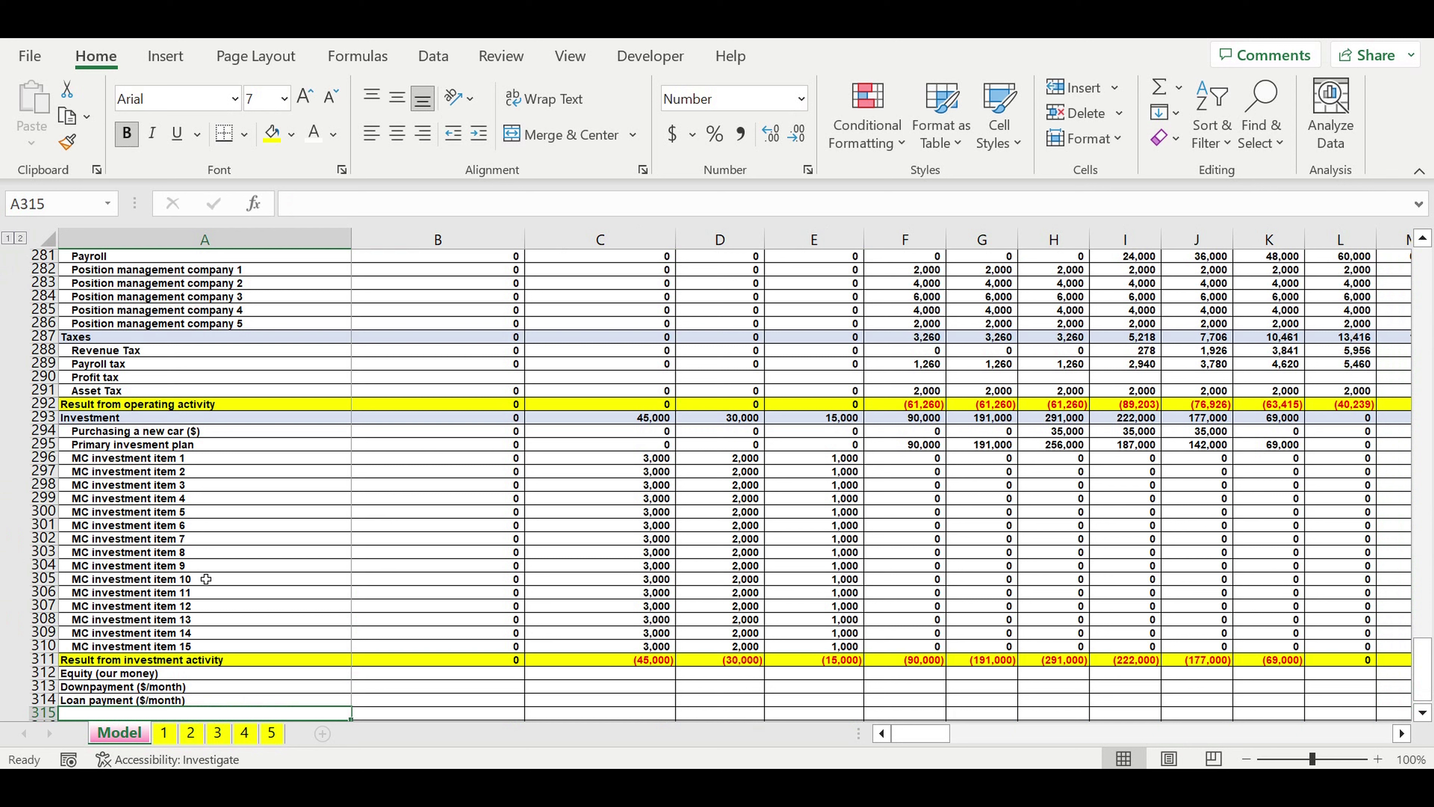
Step: Link A315 to the Principle payments ($/month) label in the loan timeline with =A246
scroll(417, 632, "down", 4)
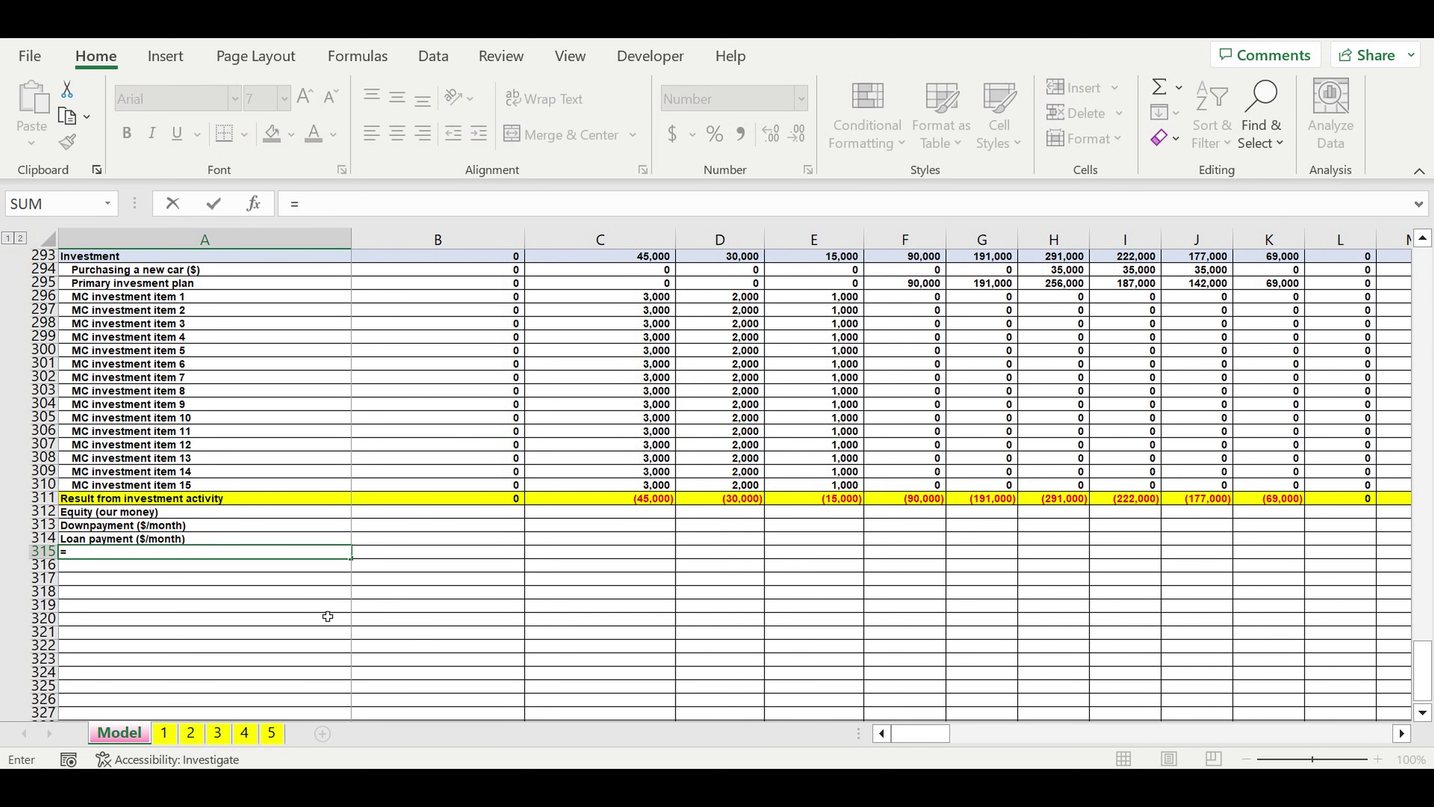
scroll(327, 616, "up", 20)
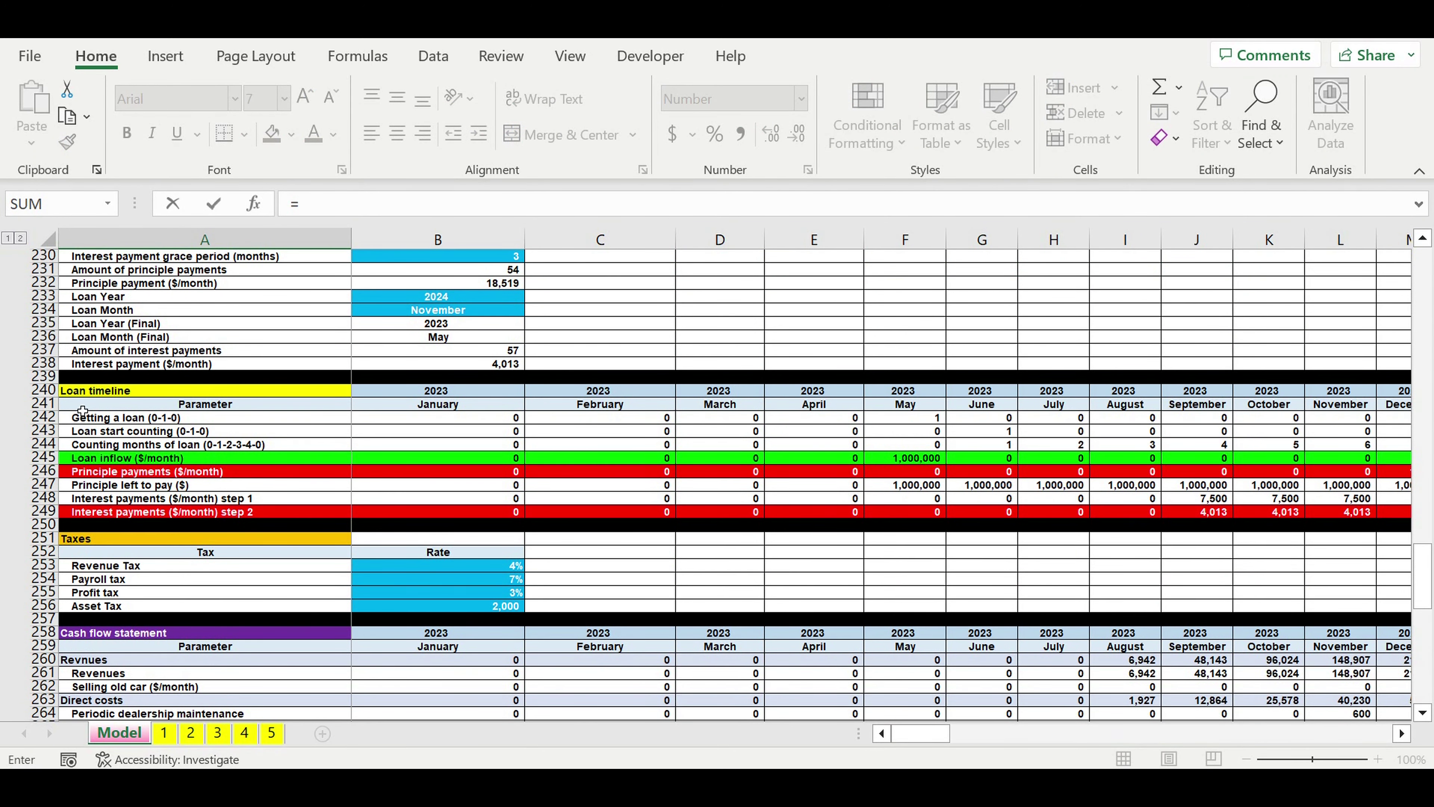
left_click(89, 476)
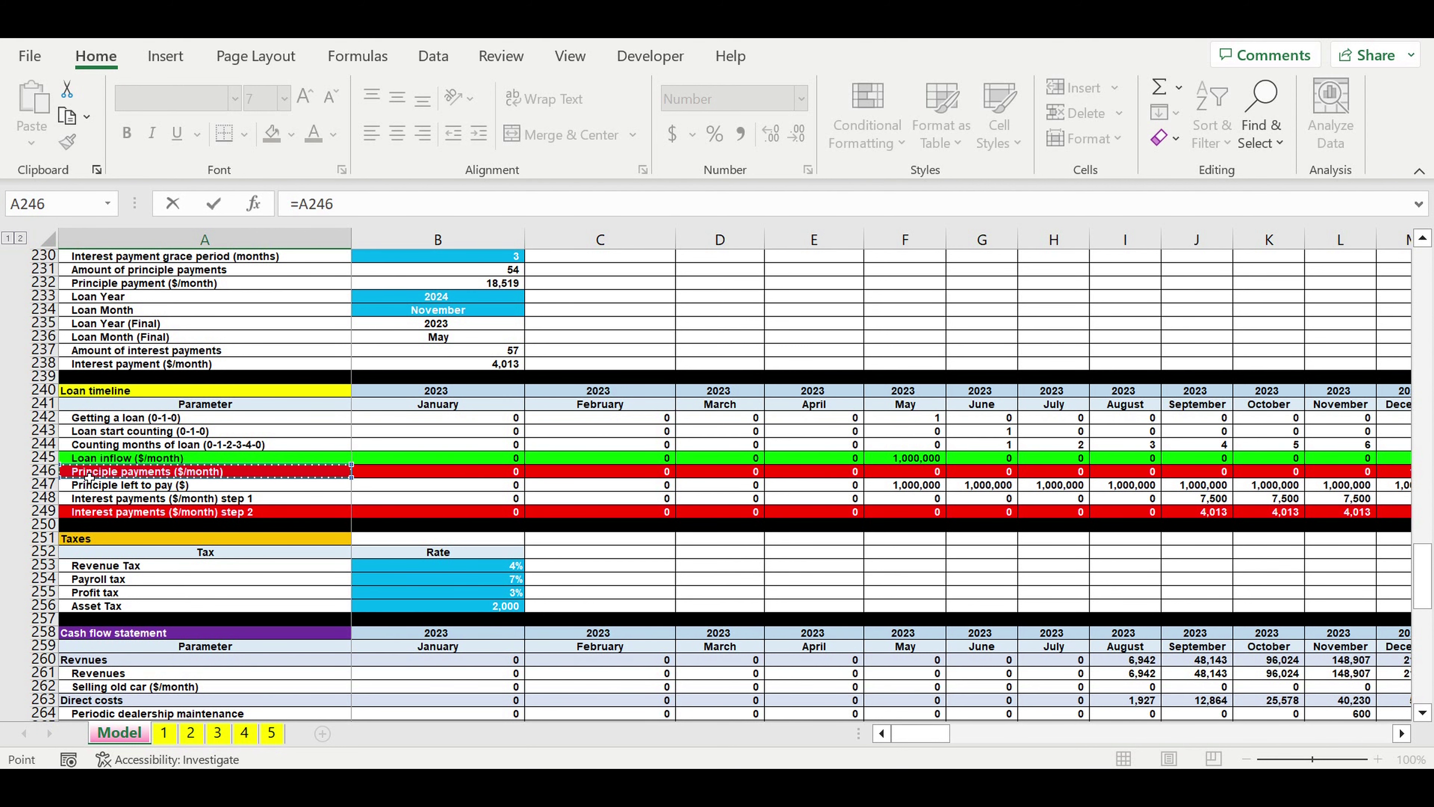
key("Return")
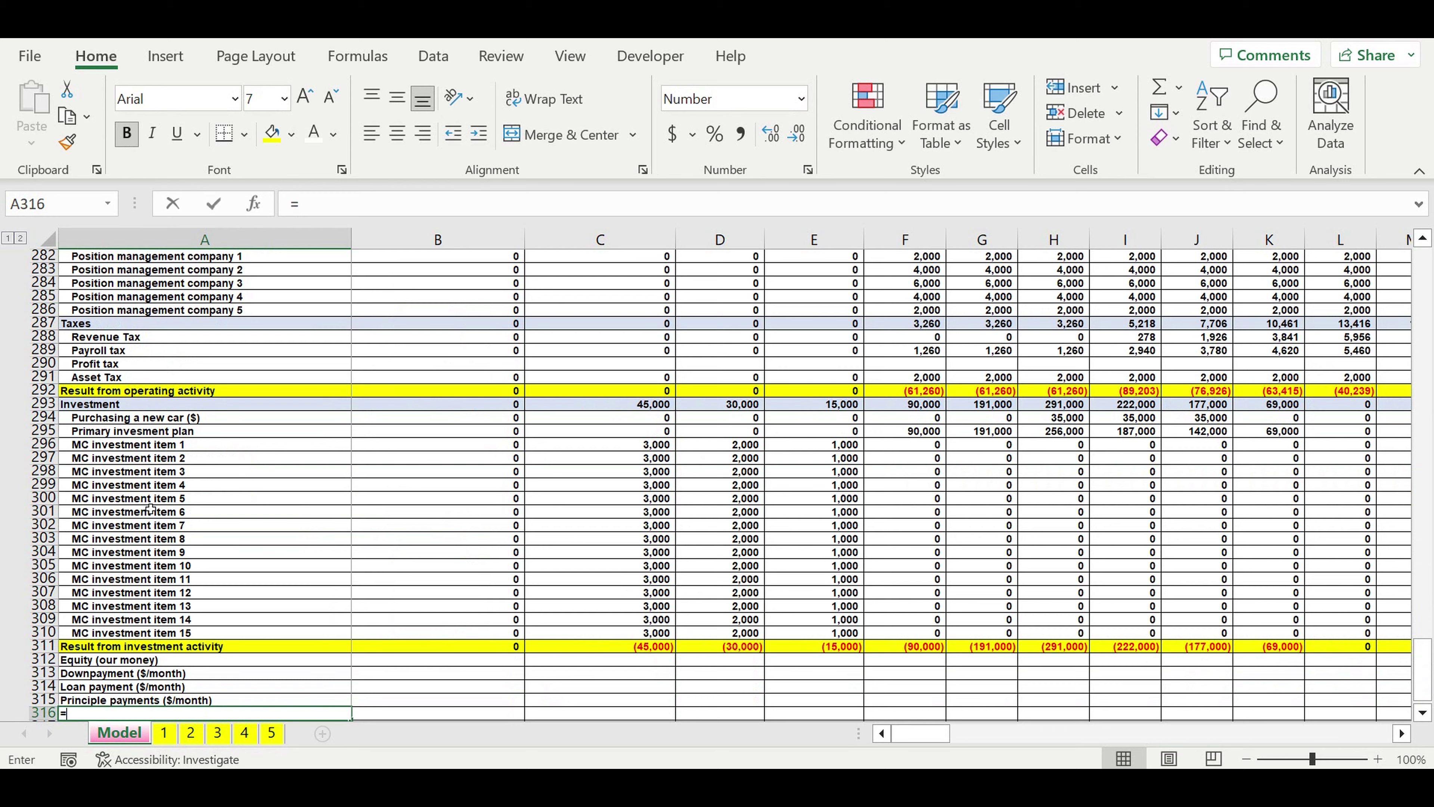
Step: Link A316 to the Interest payments ($/month) step 2 label in the loan timeline with =A249
type("=")
scroll(193, 509, "up", 12)
scroll(193, 509, "up", 2)
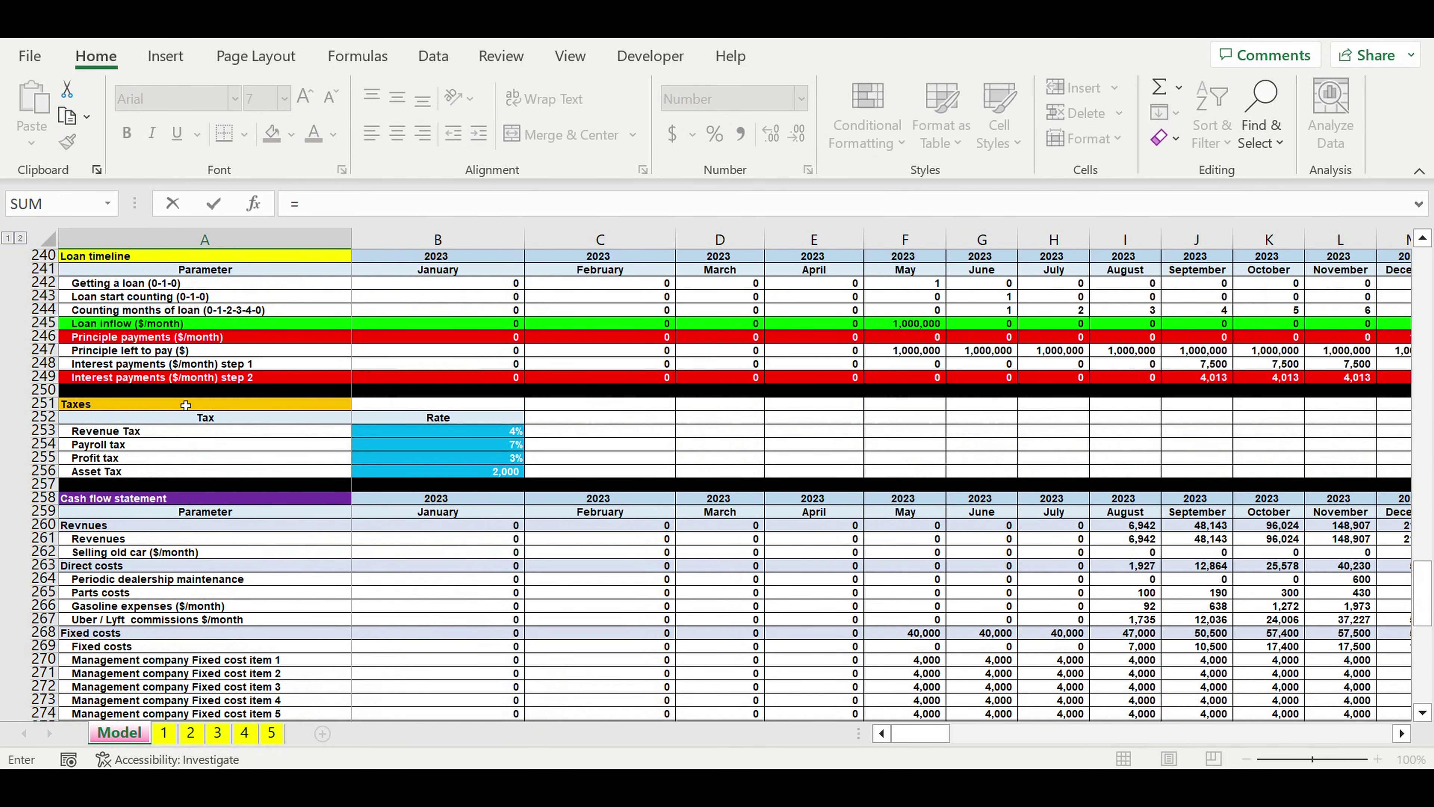
left_click(119, 377)
key("Return")
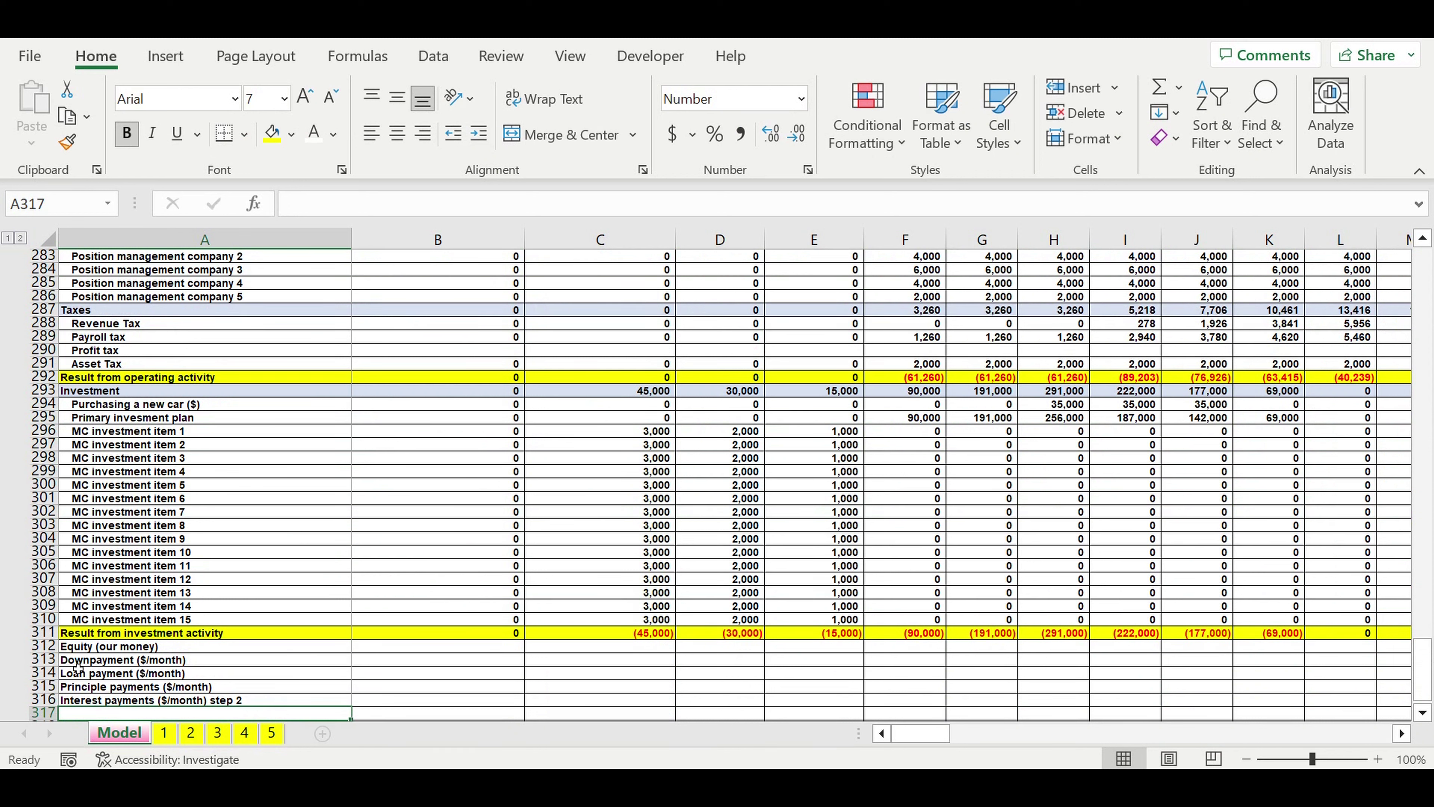
Step: Insert a blank row above the Downpayment ($/month) row, directly below Equity (our money)
left_click(47, 659)
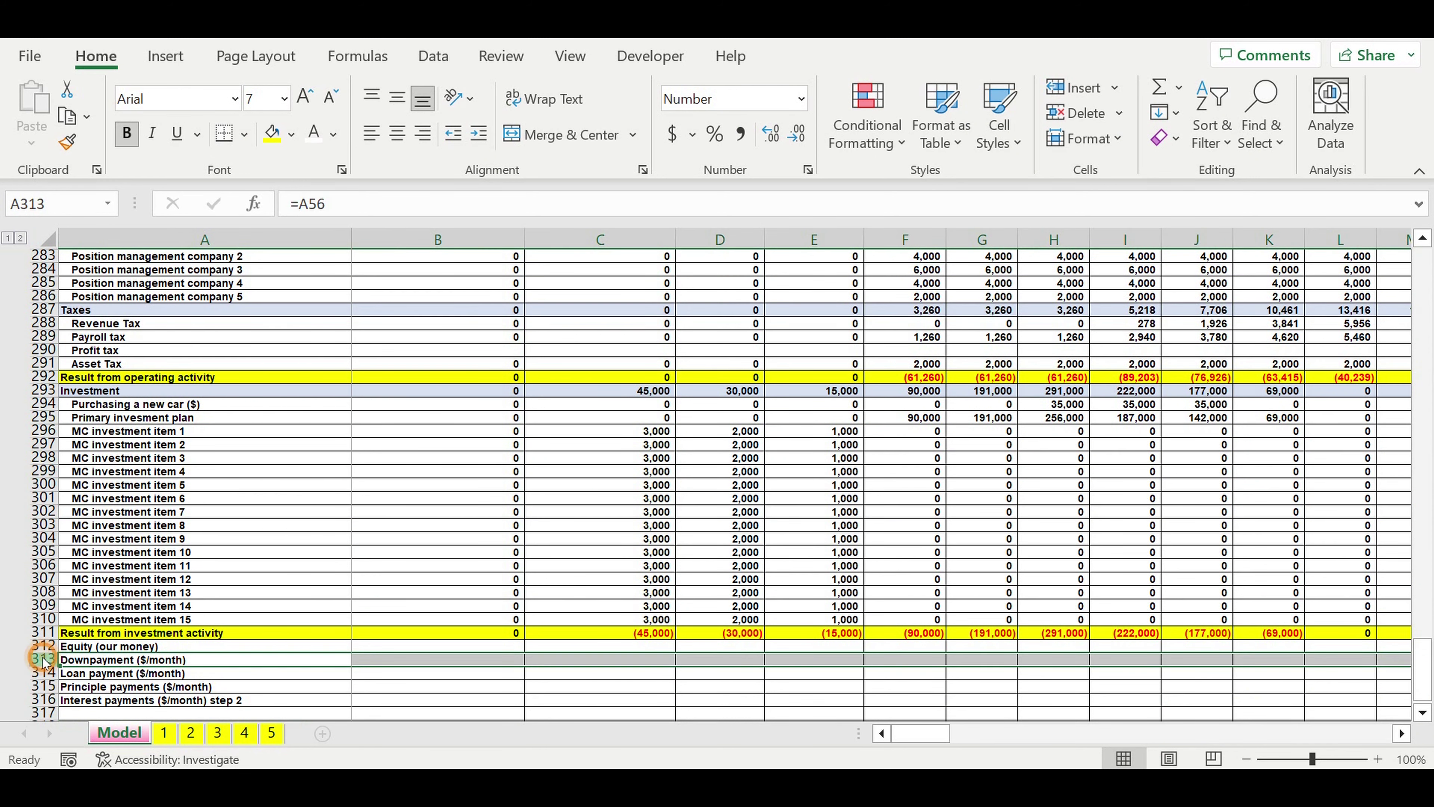
right_click(47, 660)
left_click(103, 406)
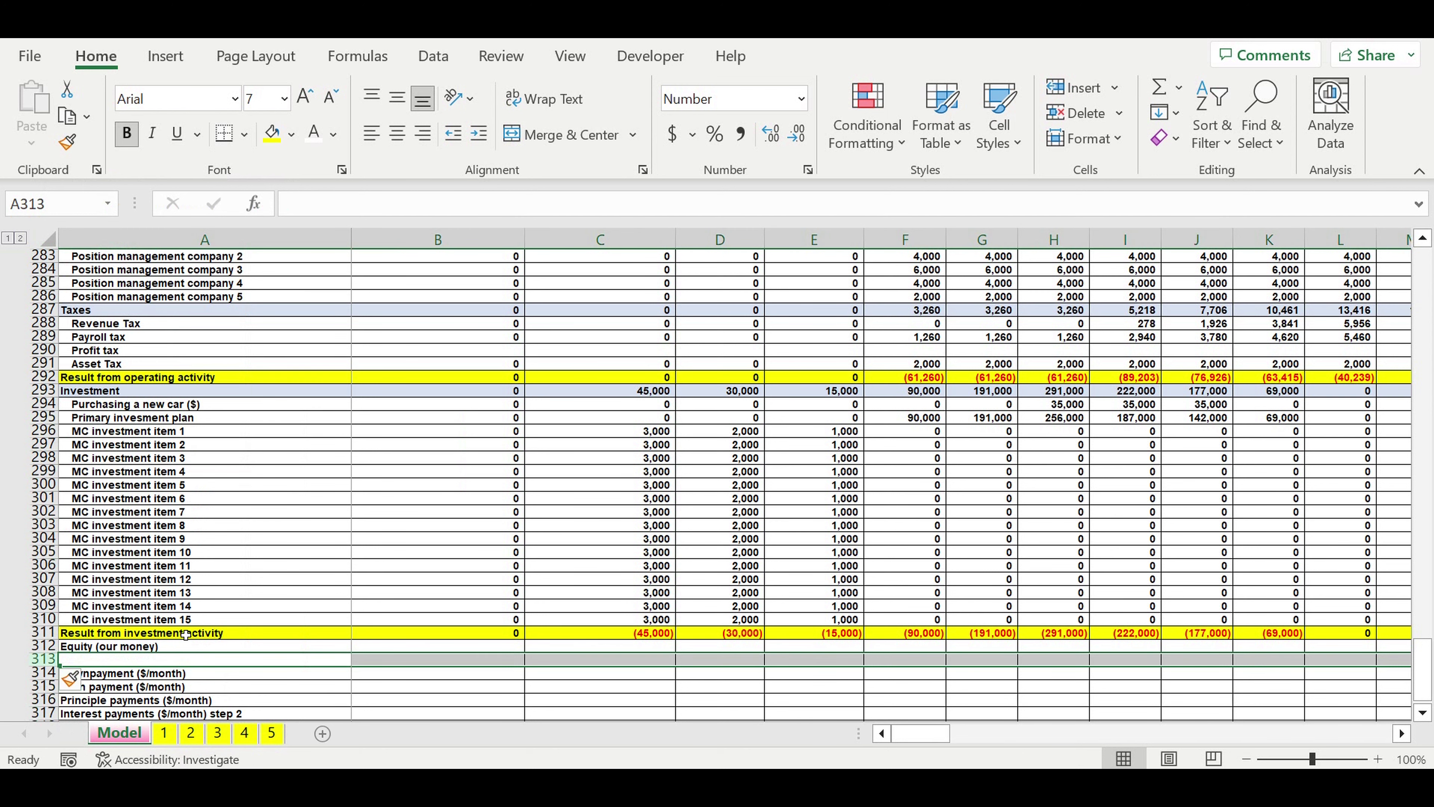
scroll(185, 634, "down", 2)
Step: Link A313 to the Loan inflow ($/month) label in the loan timeline with =A245
left_click(101, 582)
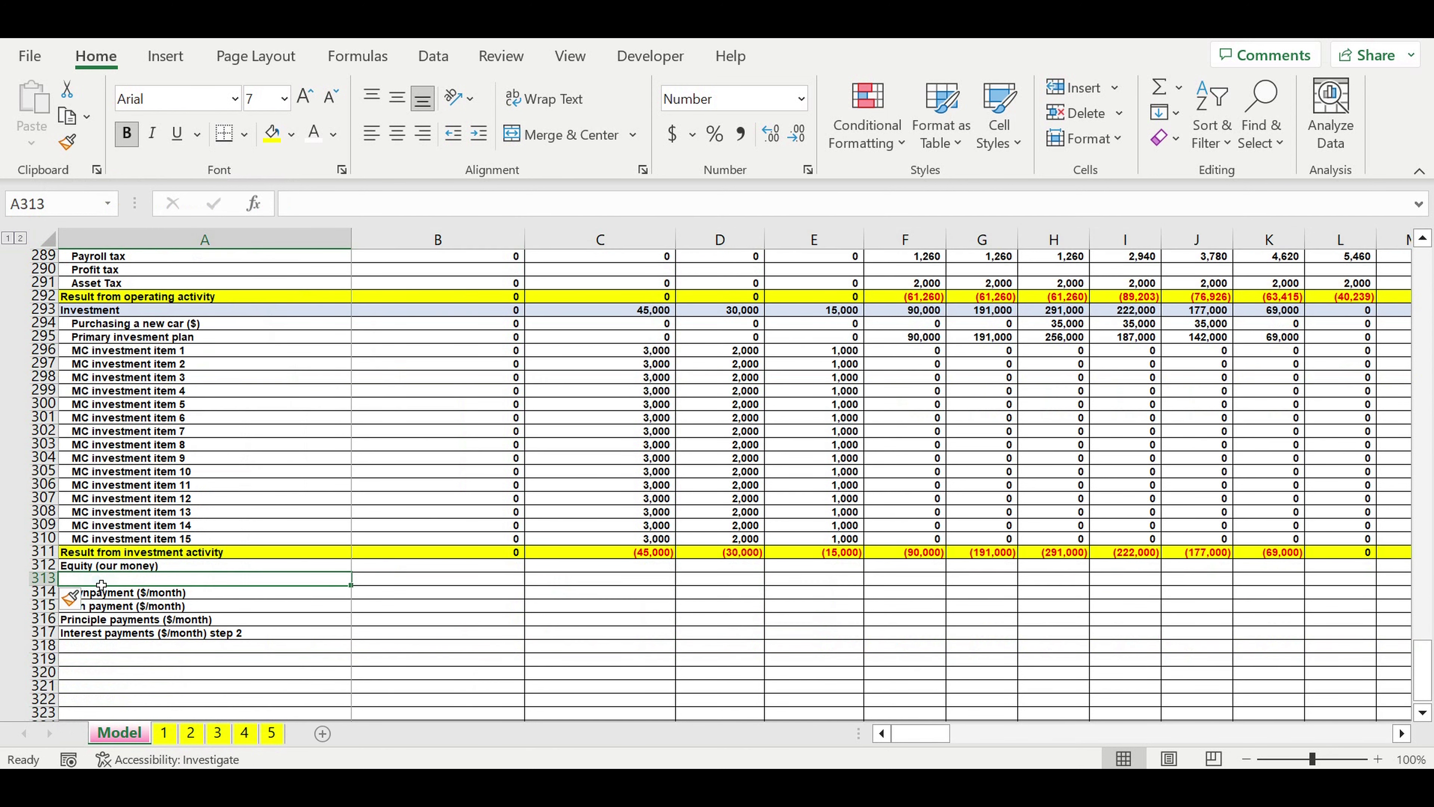
type("=")
scroll(242, 566, "up", 16)
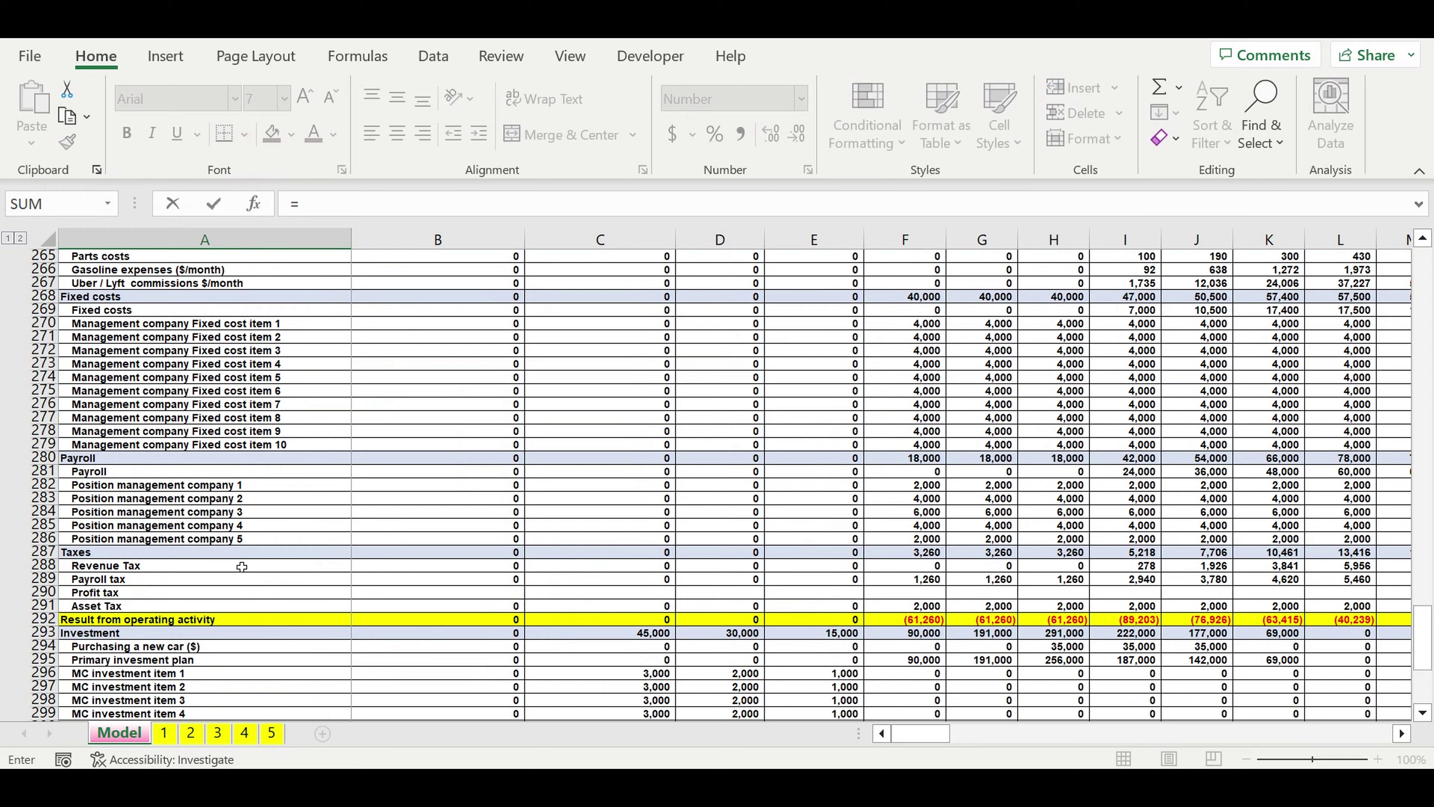
scroll(233, 540, "up", 4)
left_click(104, 475)
key("Return")
scroll(303, 605, "down", 4)
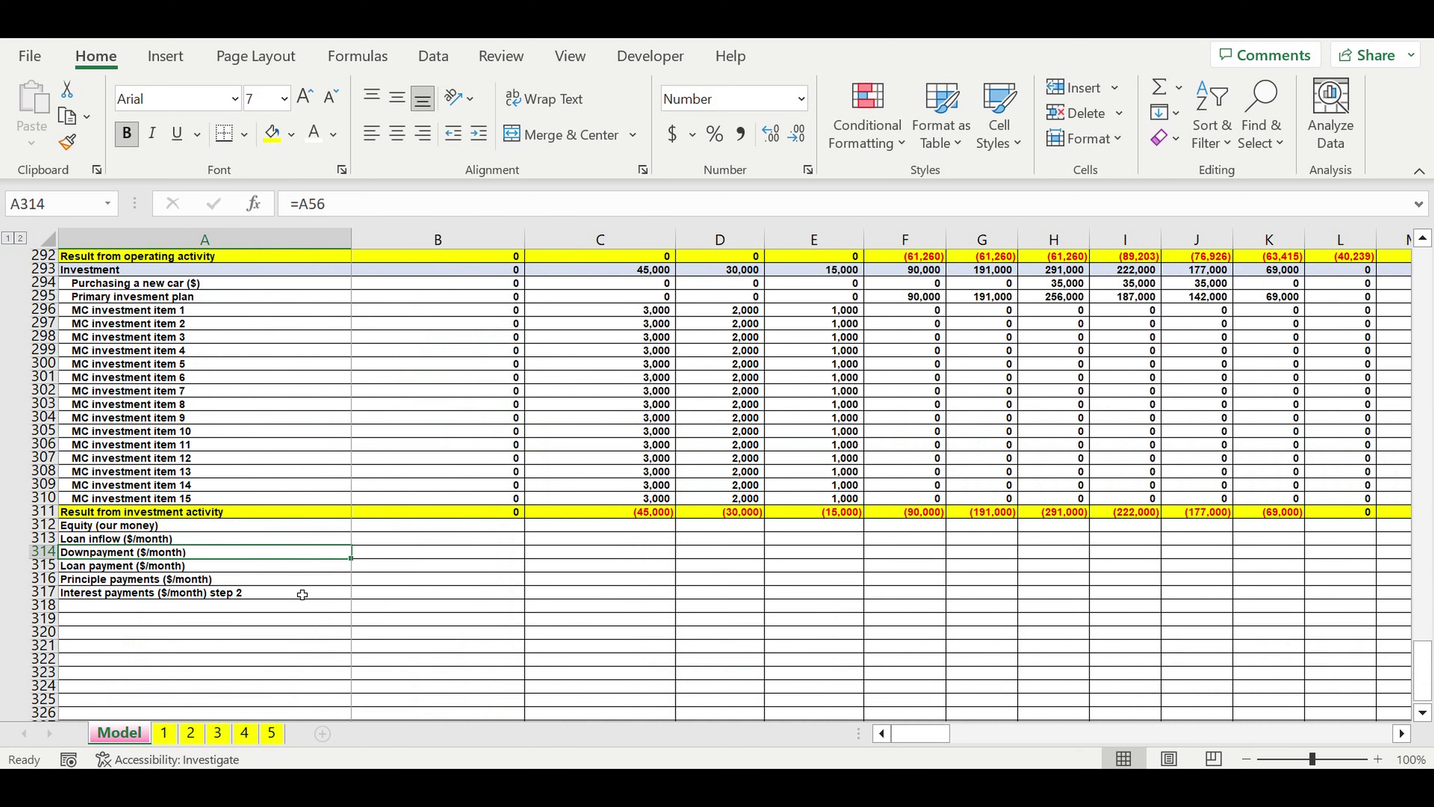
Step: Review the source rows for loan interest, downpayment and loan payment against the new rows in the cash flow statement
scroll(302, 594, "up", 19)
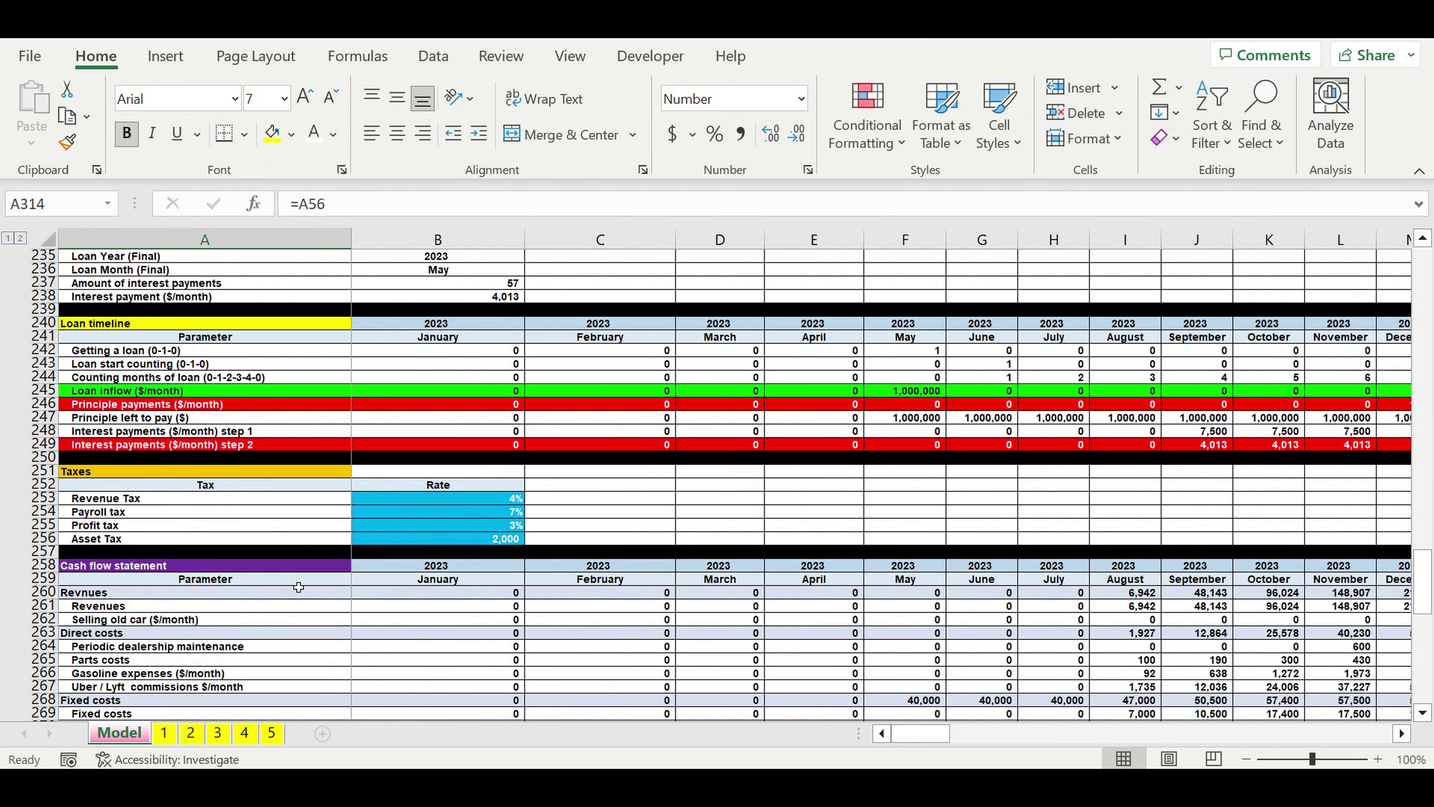
left_click(180, 447)
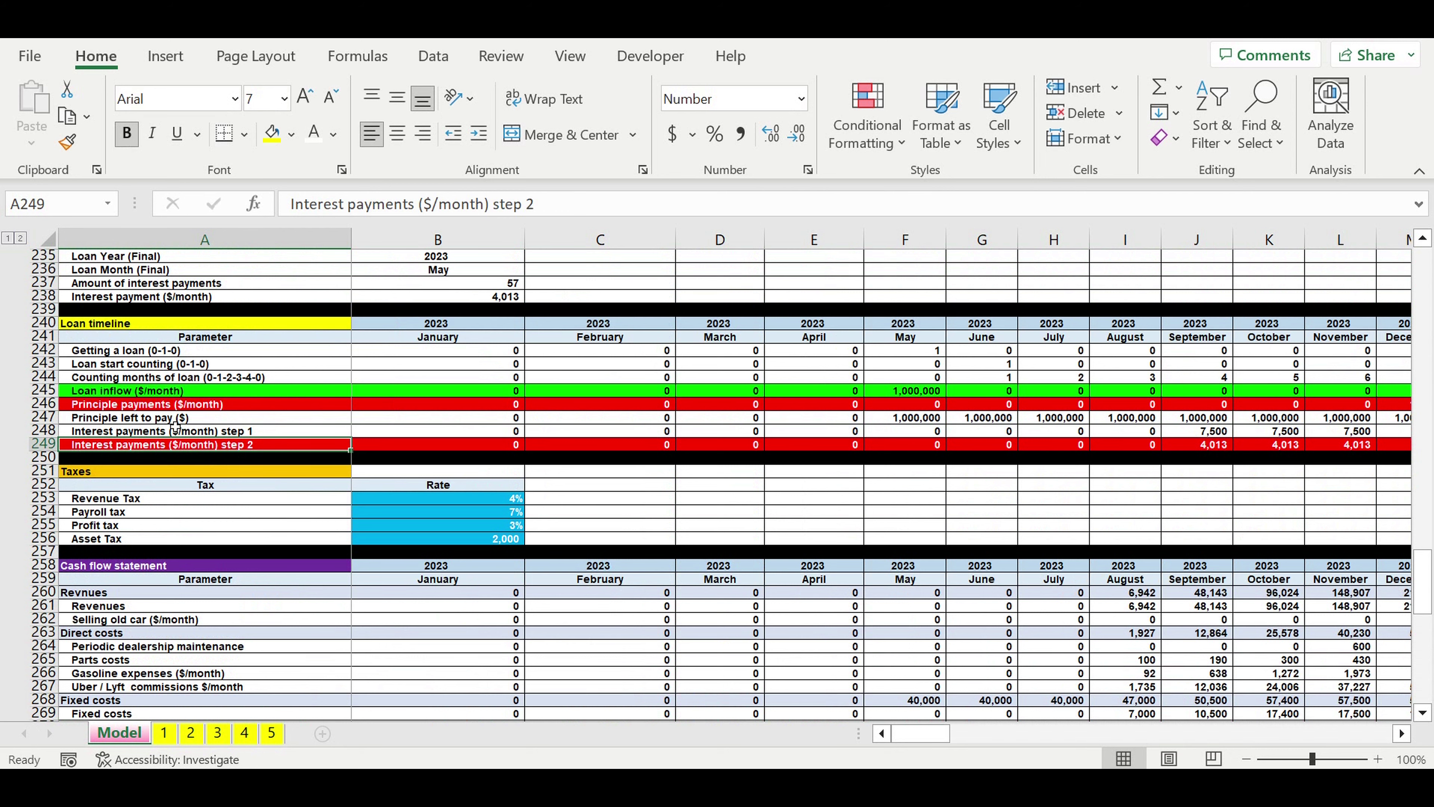
scroll(181, 424, "up", 13)
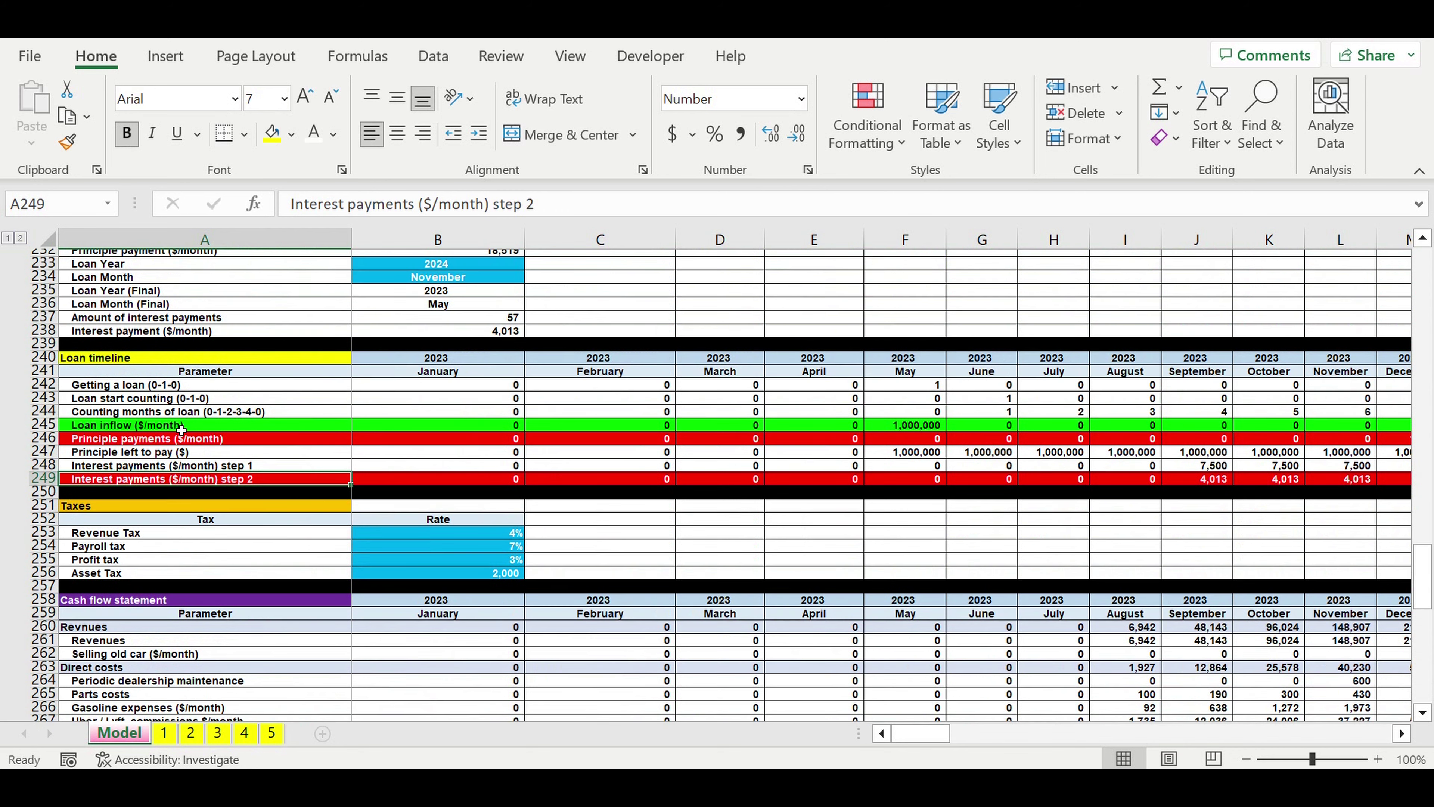
scroll(181, 432, "up", 15)
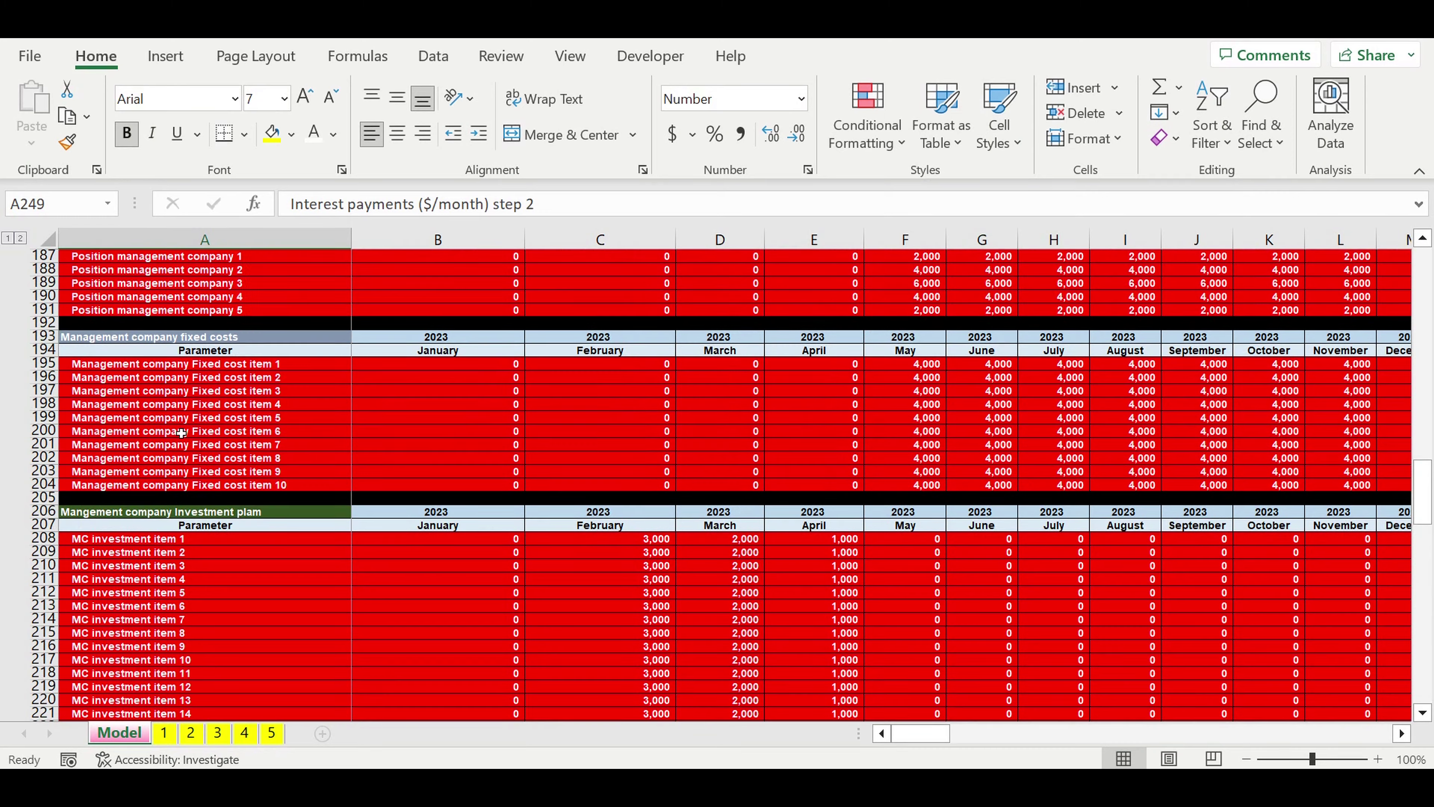
scroll(179, 431, "up", 11)
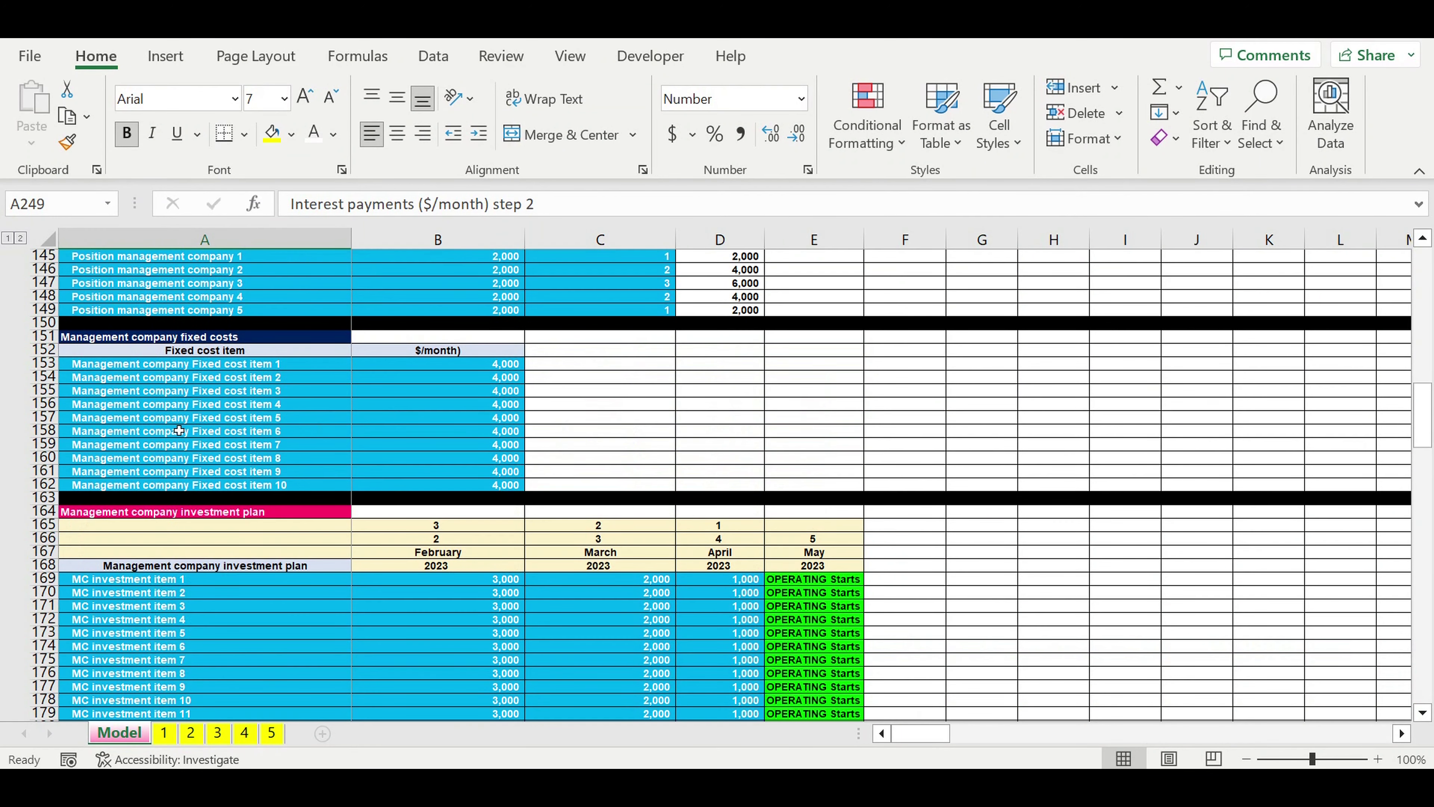
scroll(173, 432, "up", 3)
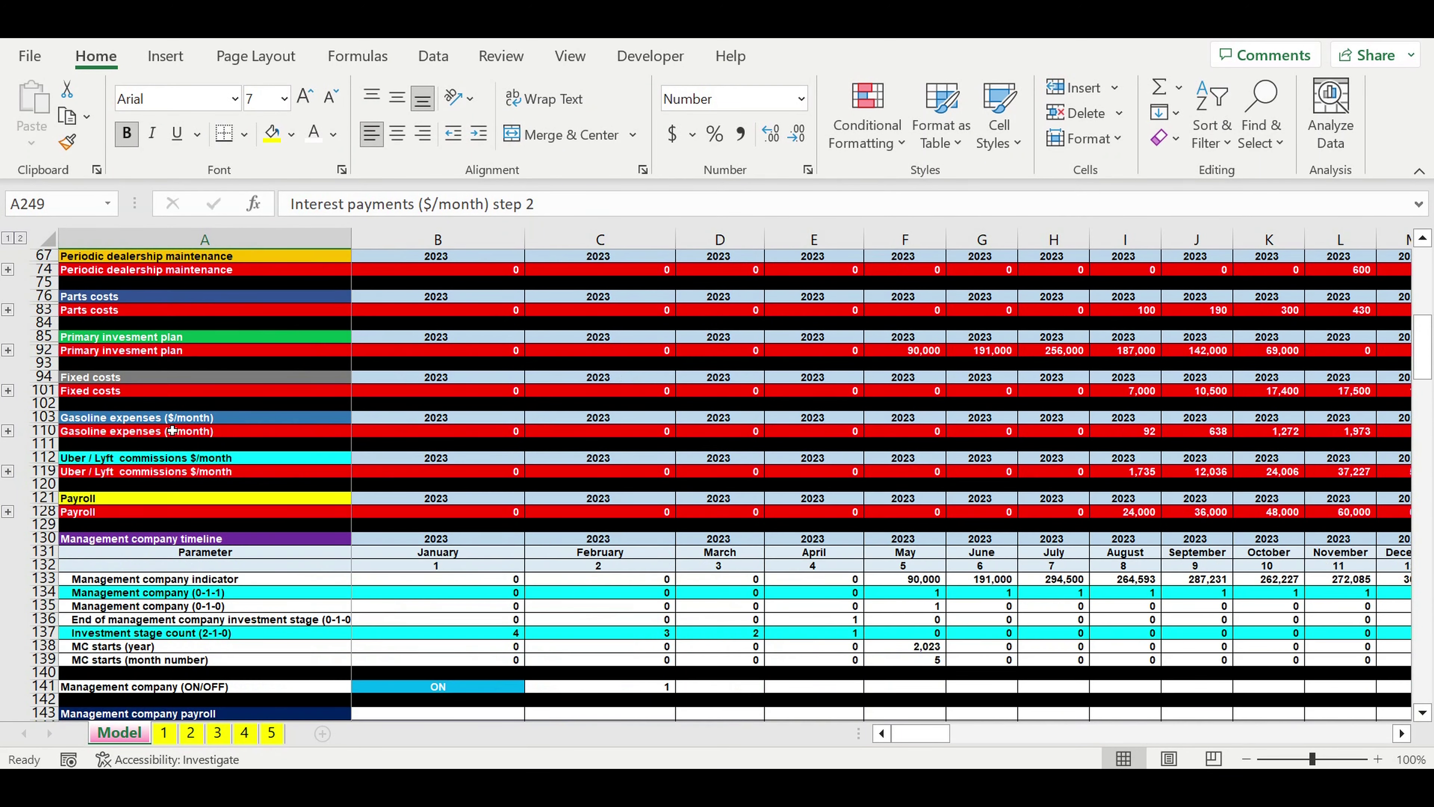
scroll(128, 399, "up", 2)
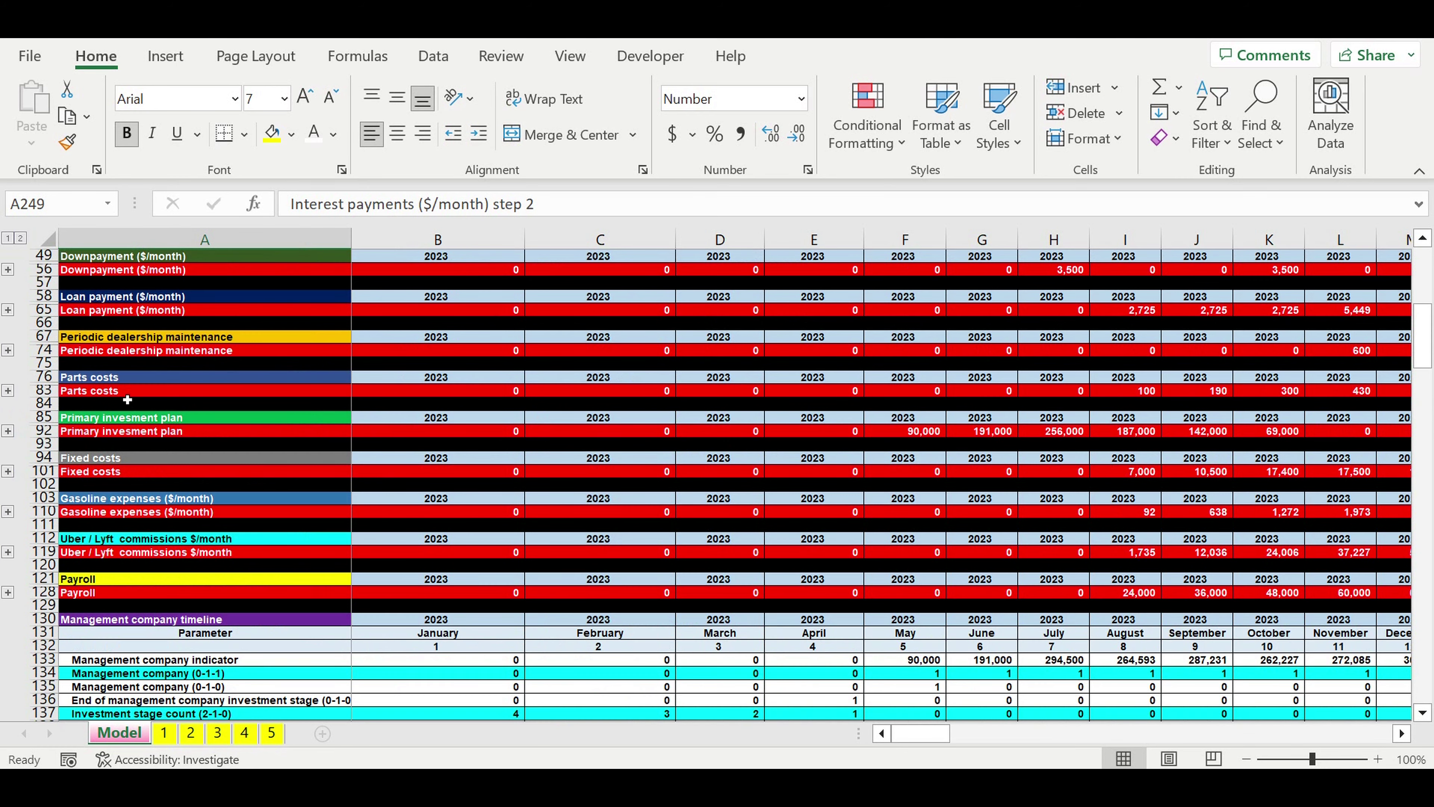
scroll(152, 397, "up", 3)
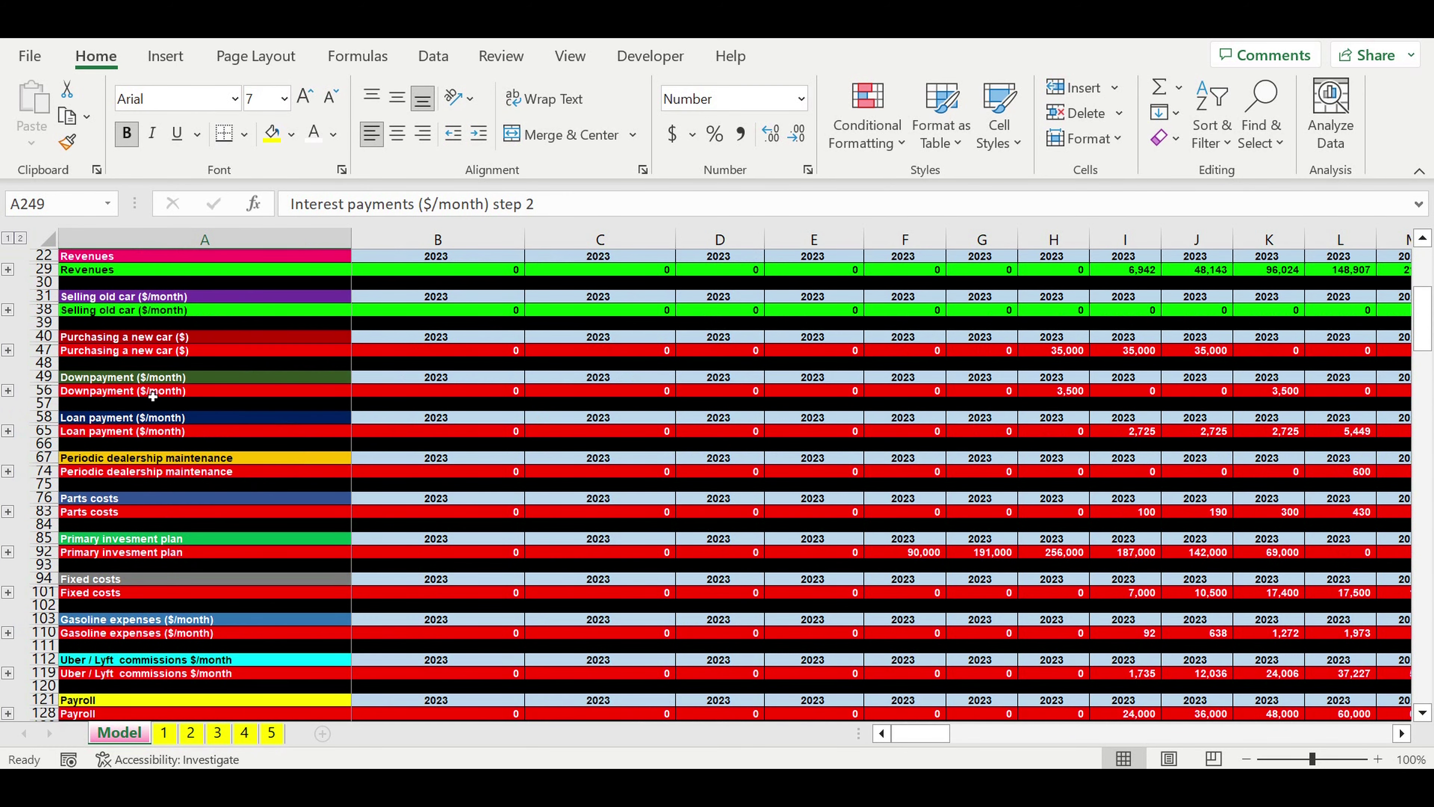
left_click(107, 391)
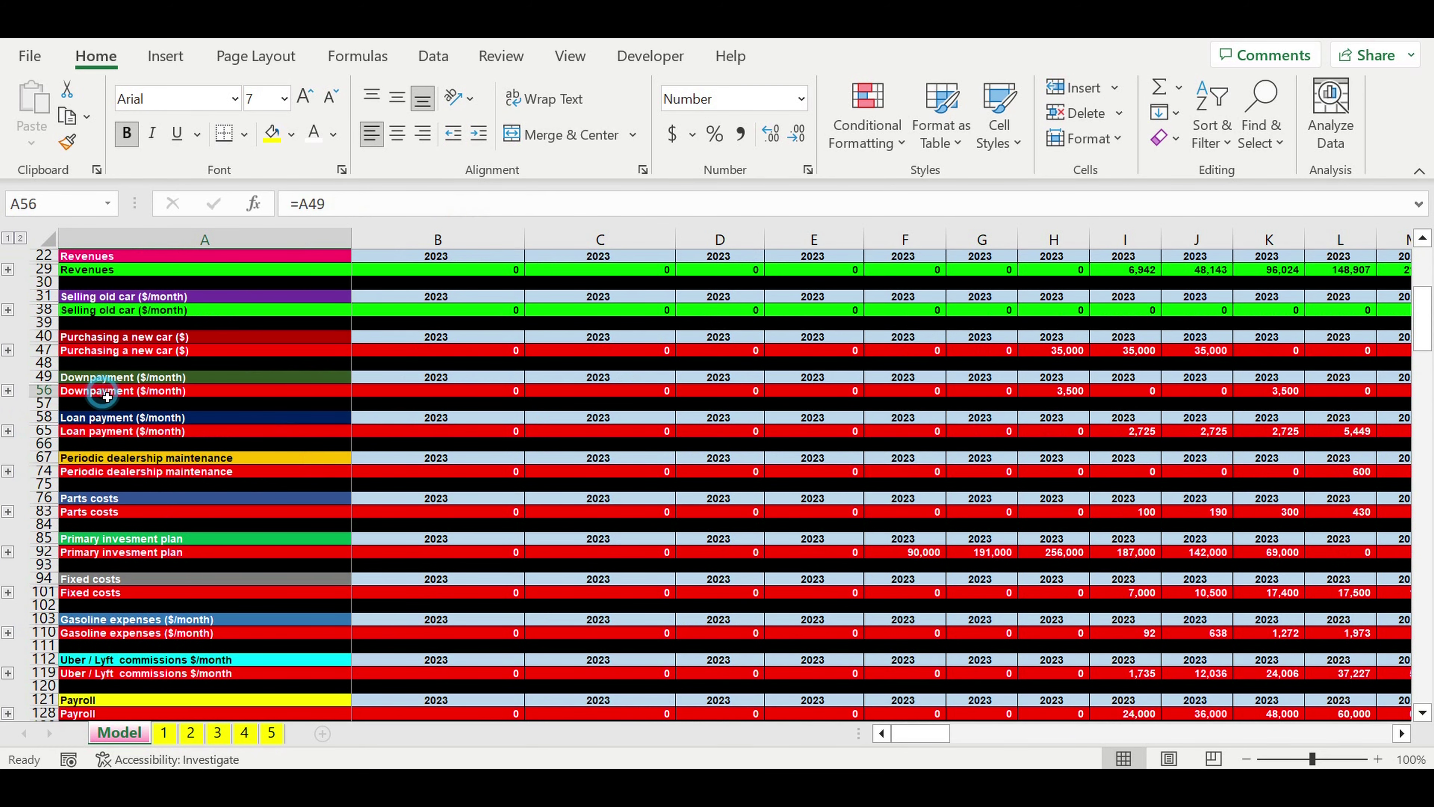
left_click(91, 432)
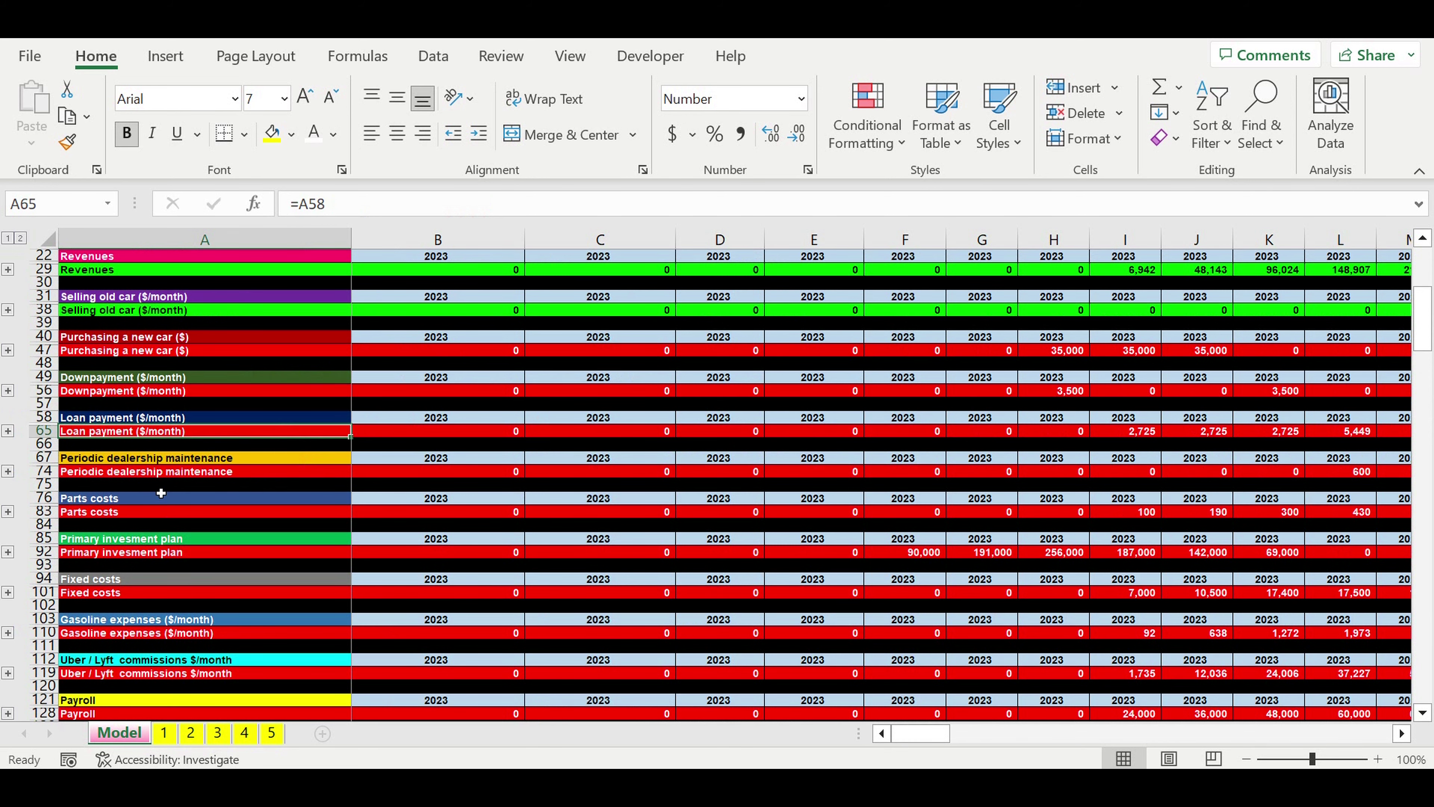
scroll(253, 560, "down", 15)
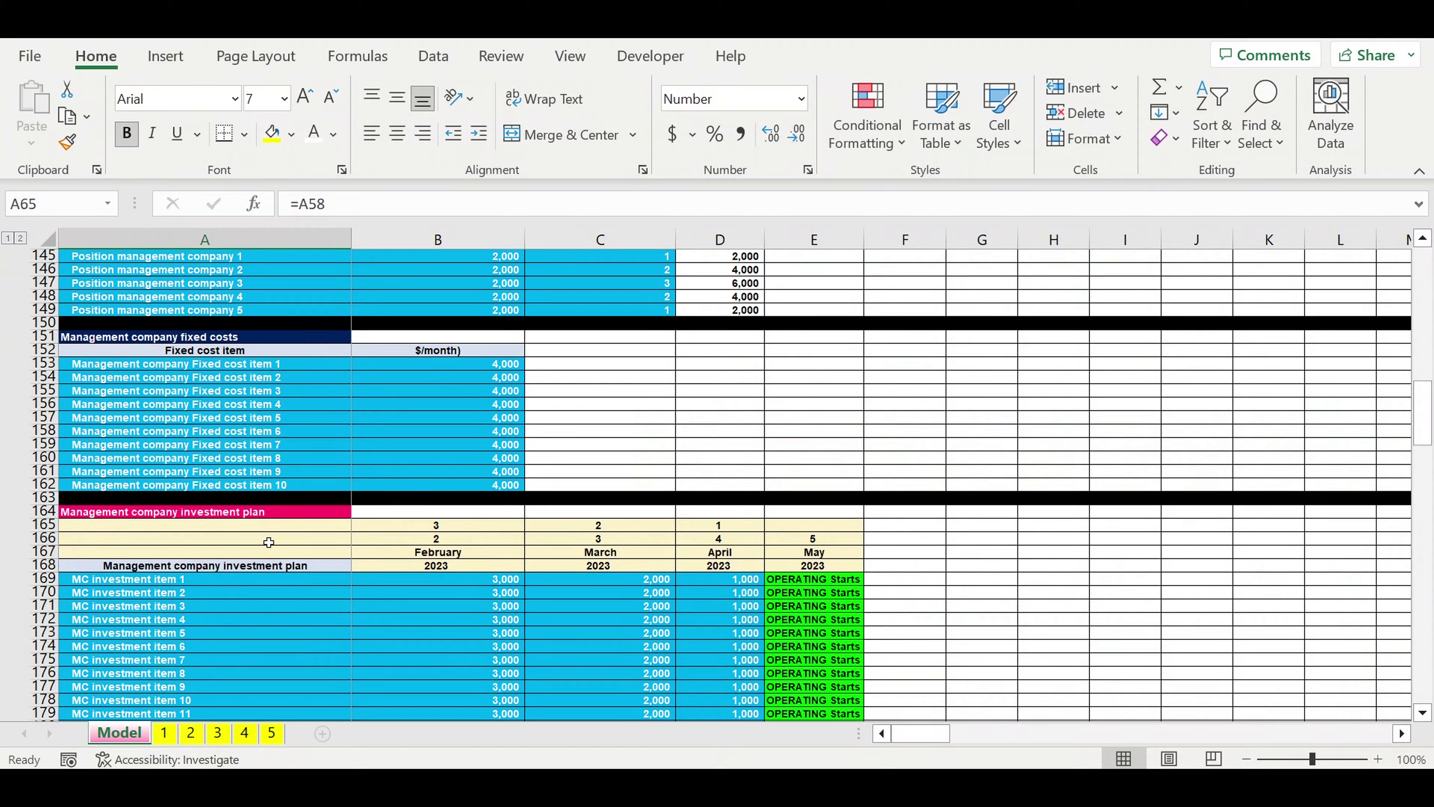
scroll(267, 533, "down", 20)
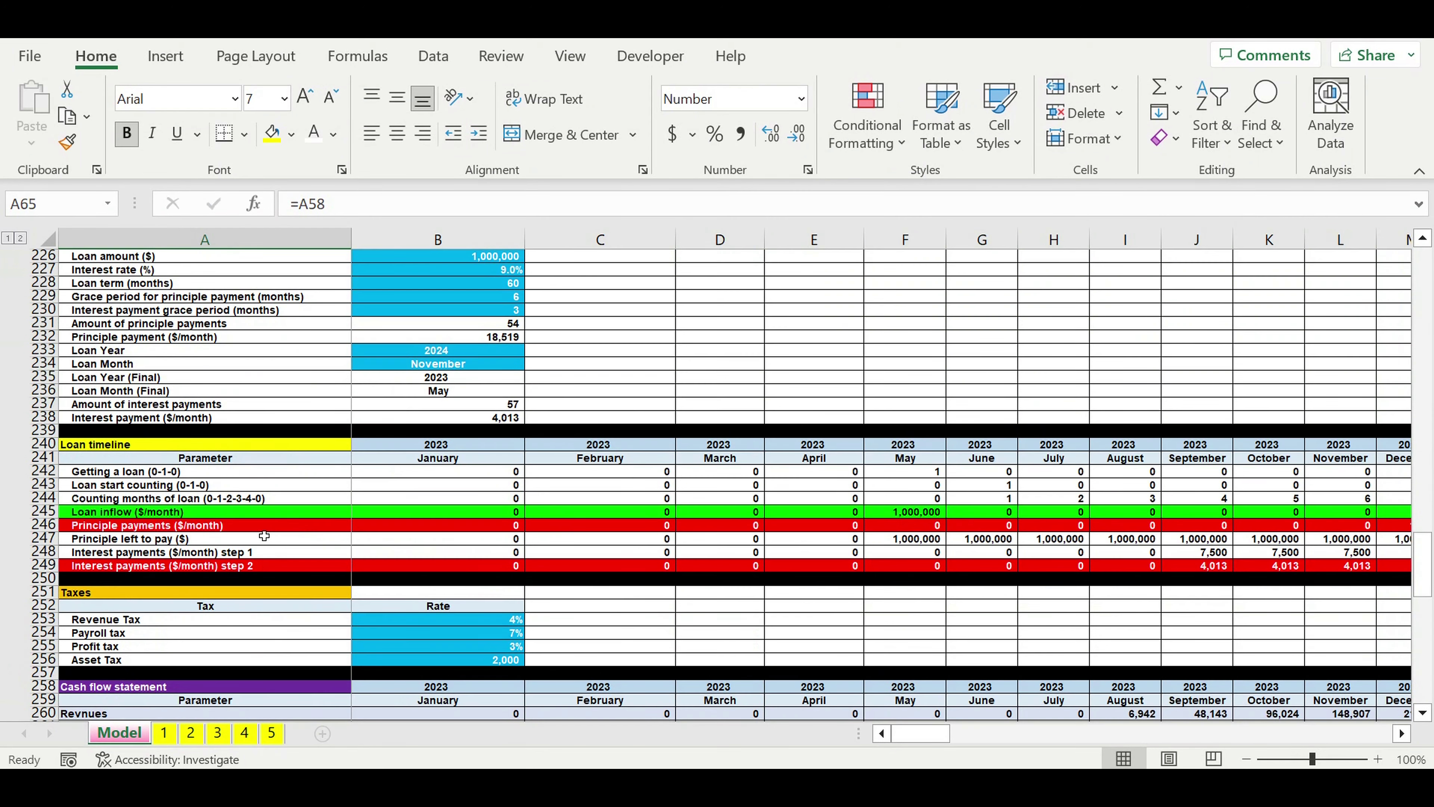
scroll(264, 534, "down", 15)
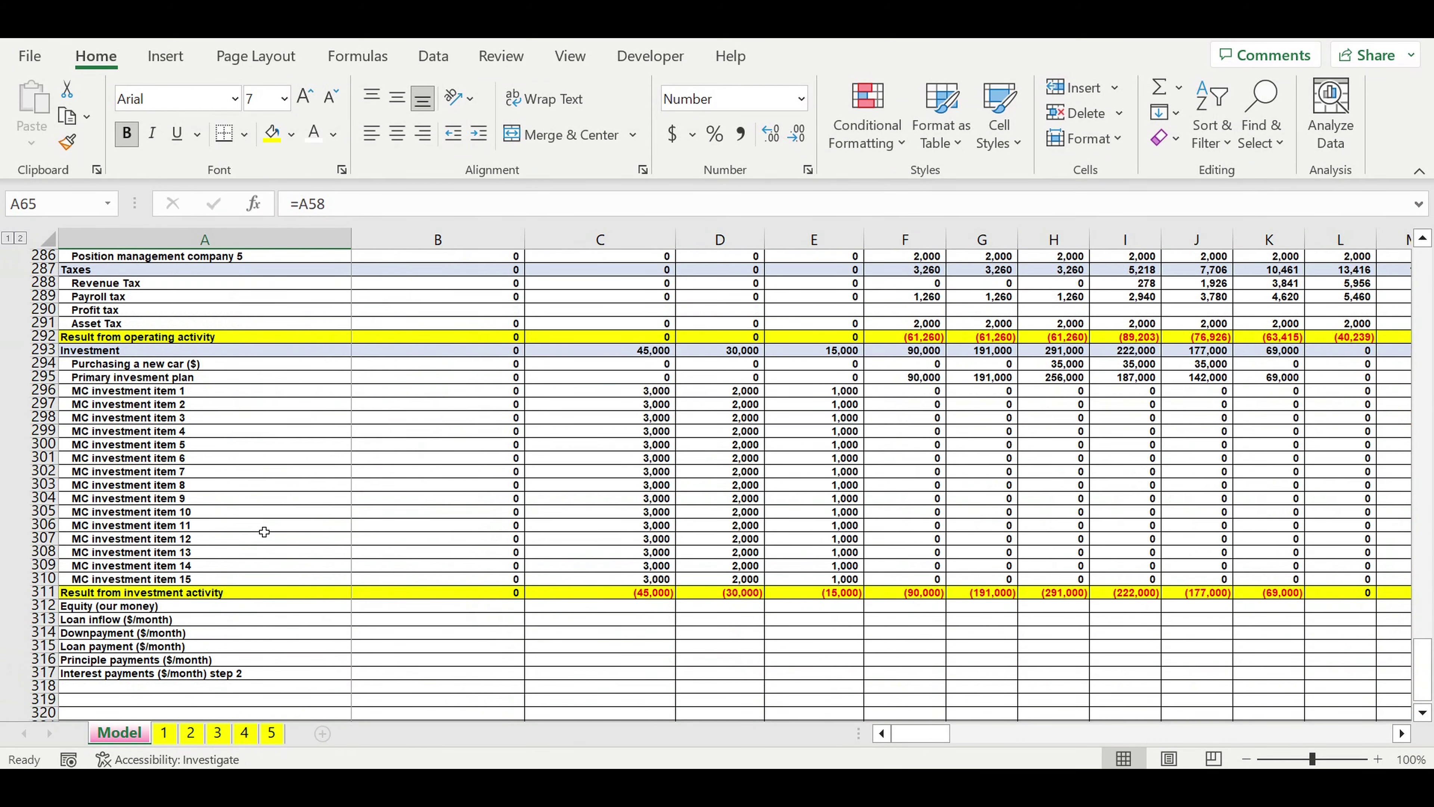
Step: Fill the label formulas in A312:A317 into column B and set the equity cell B312 to 0
scroll(264, 531, "down", 4)
left_click_drag(119, 446, 119, 512)
left_click_drag(360, 528, 522, 513)
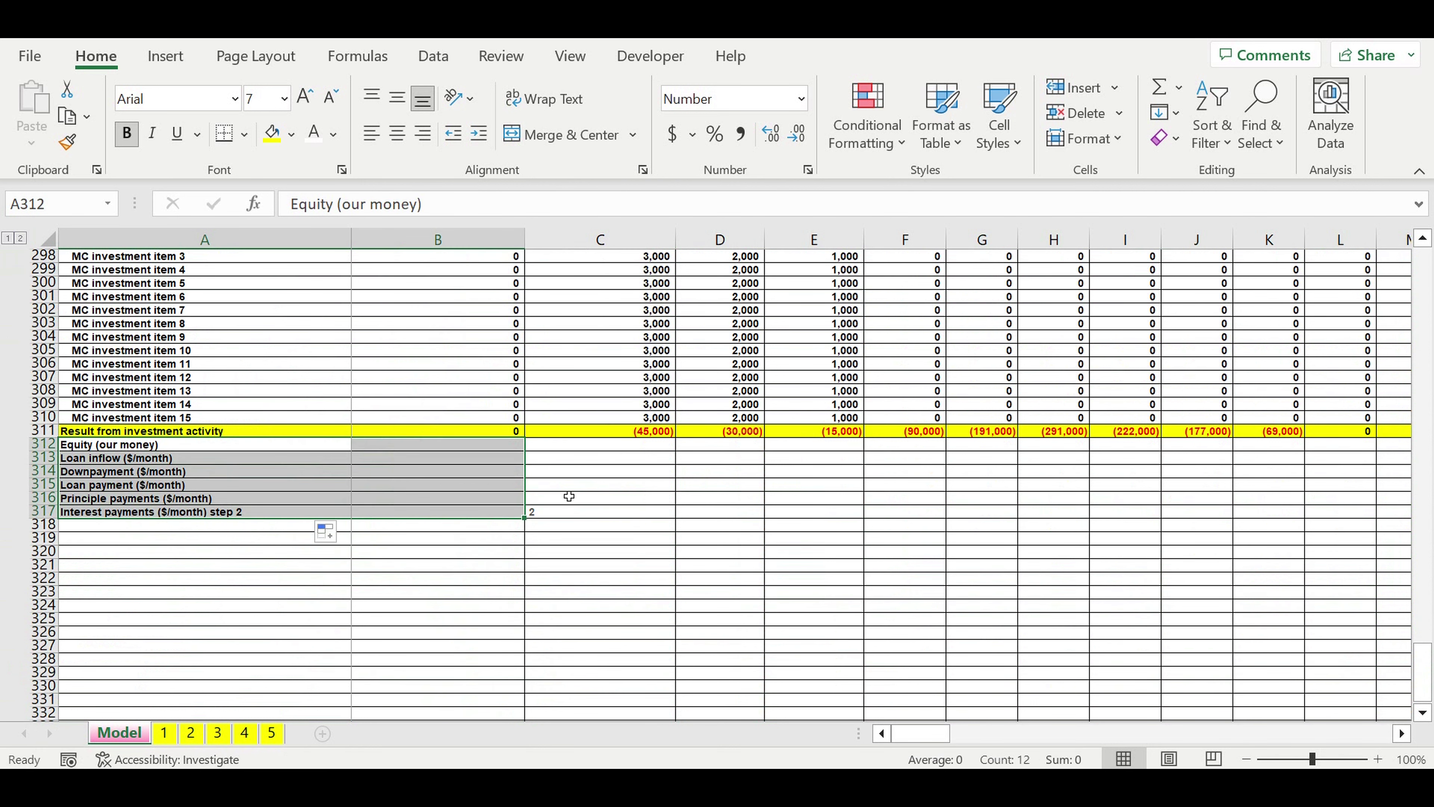
left_click(499, 448)
type("0")
key("Return")
Step: Fill B312:B317 into column C and set the February equity cell C312 to 0
left_click_drag(477, 446, 672, 507)
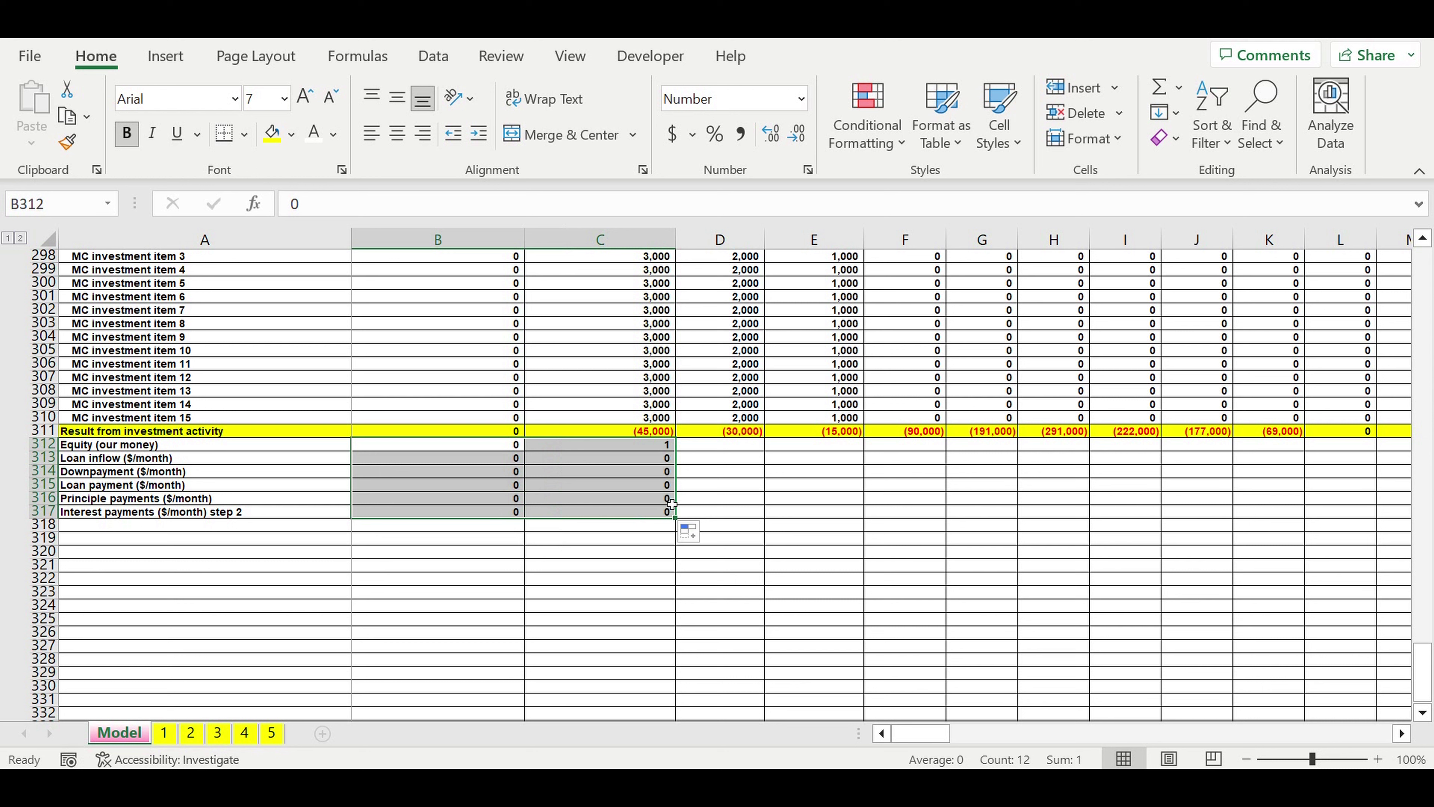
left_click(643, 449)
type("0")
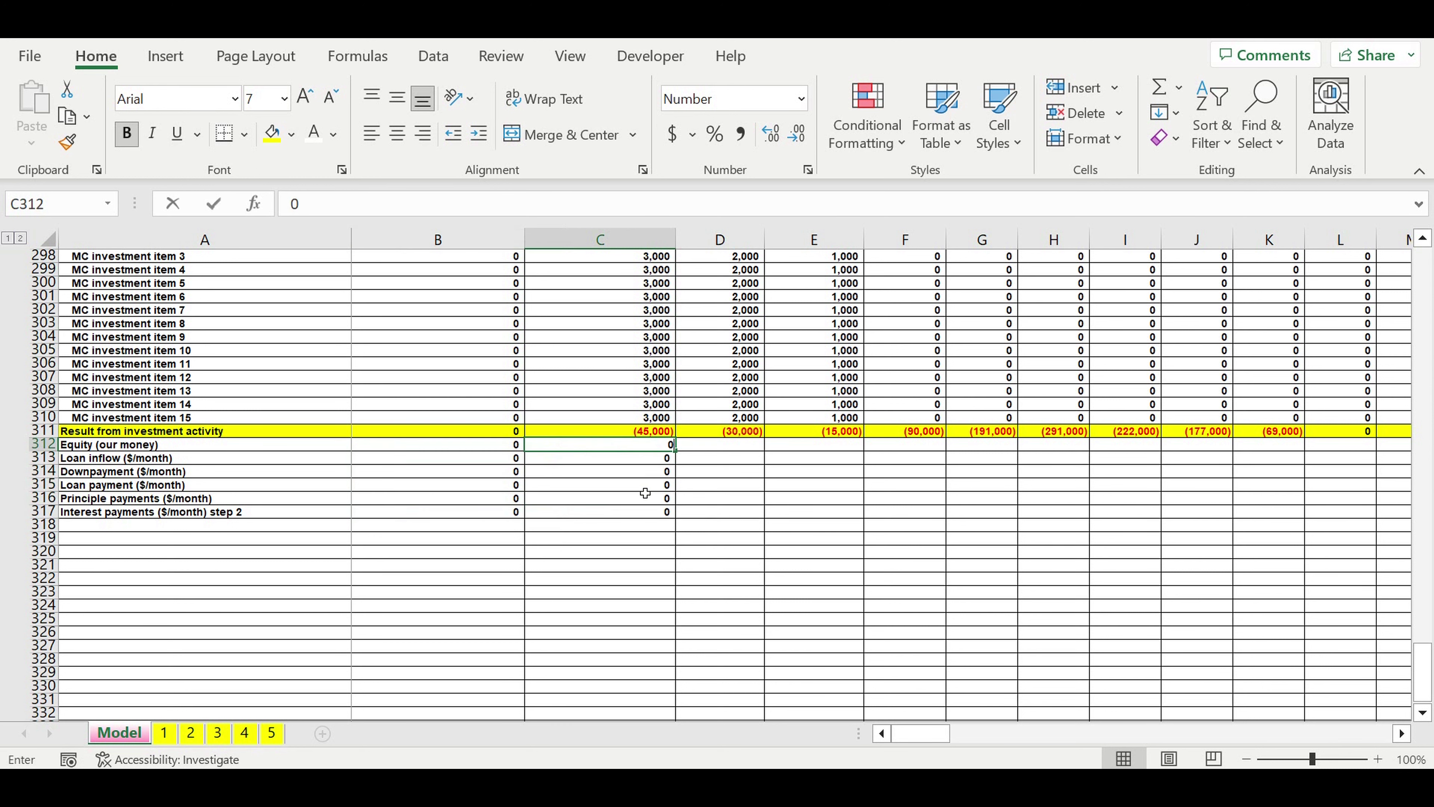
left_click(641, 500)
Step: Fill C312:C317 across all months through column DQ and check the first months of the copied rows
left_click_drag(643, 448, 647, 514)
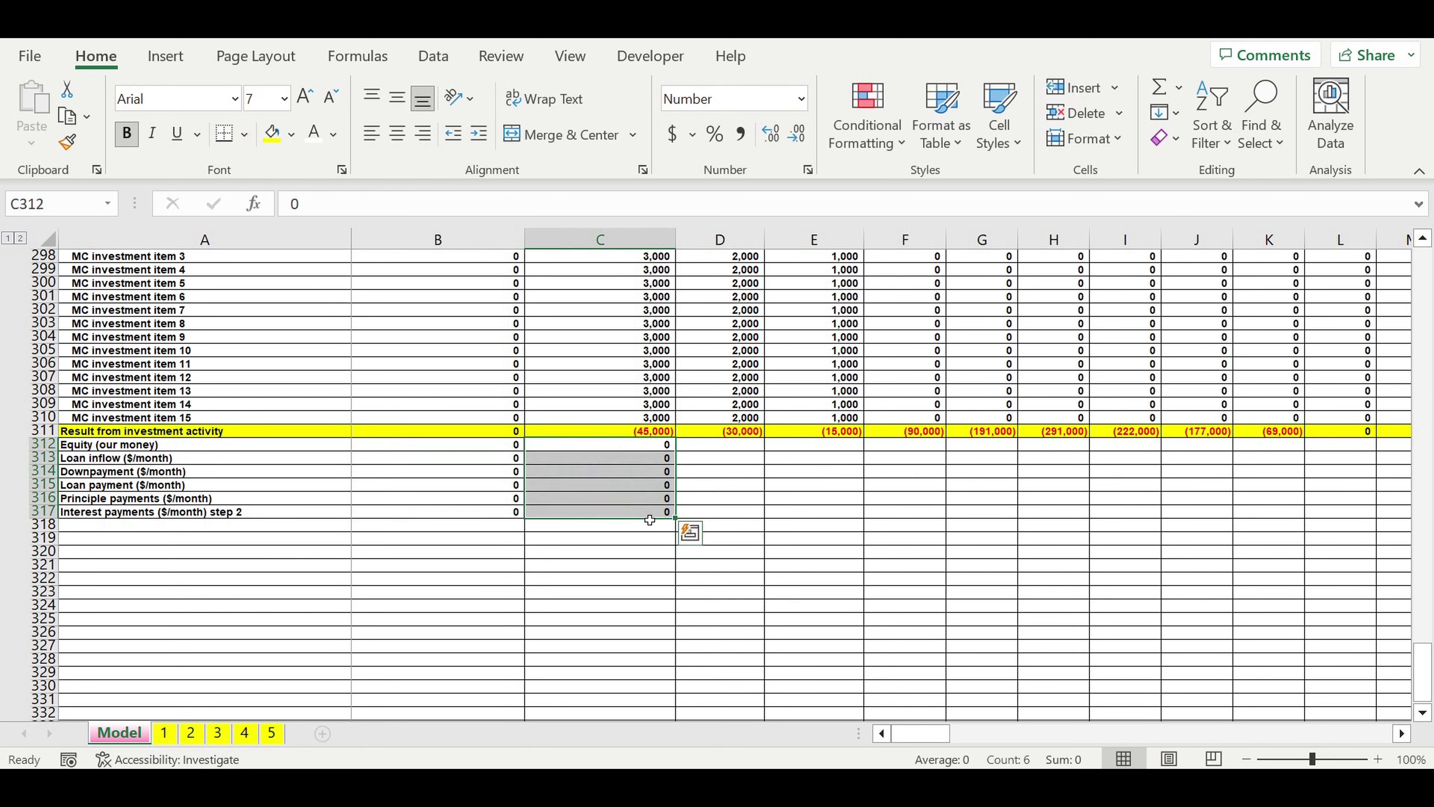
left_click(114, 525)
left_click_drag(650, 446, 1132, 457)
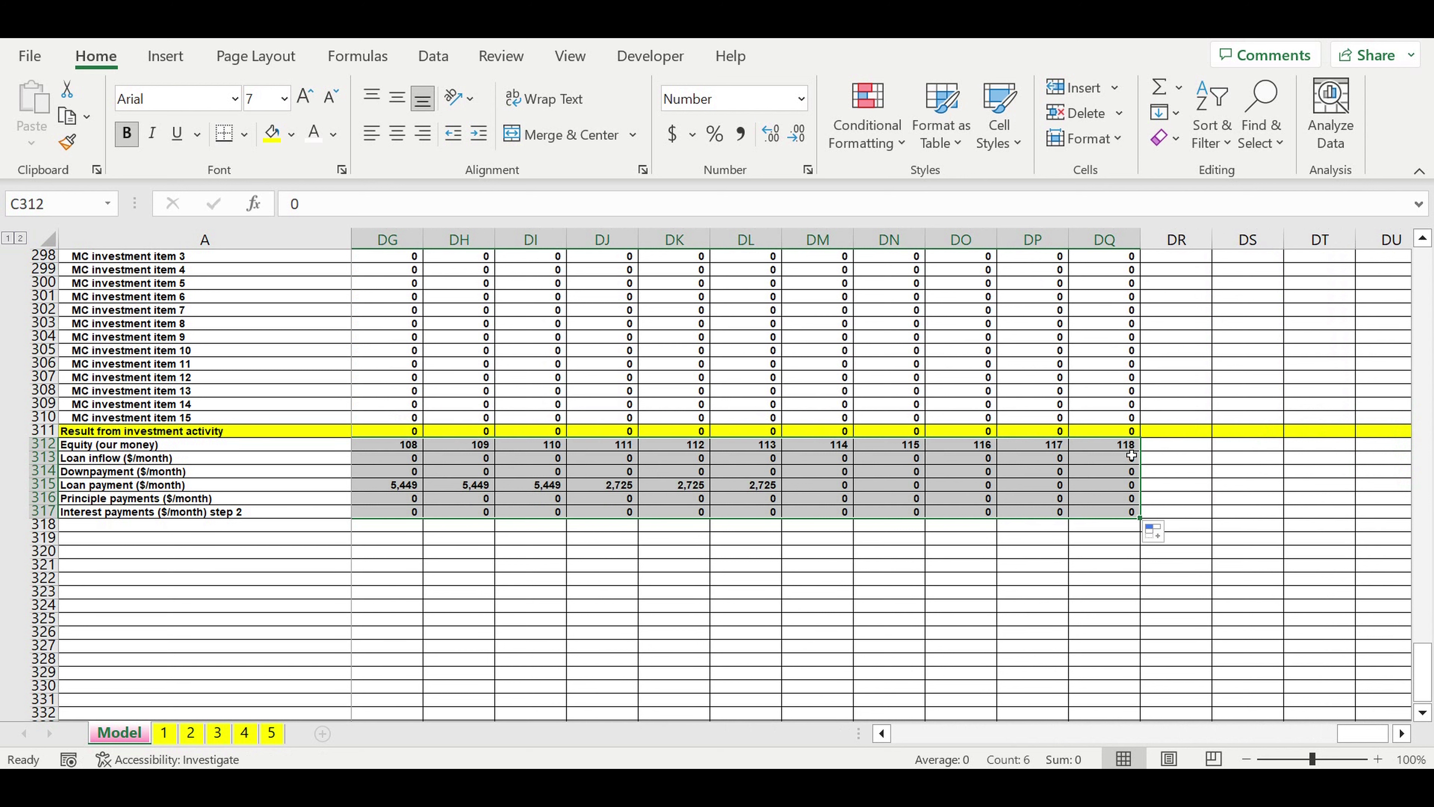
left_click(1094, 604)
left_click_drag(1361, 733, 638, 750)
left_click(646, 447)
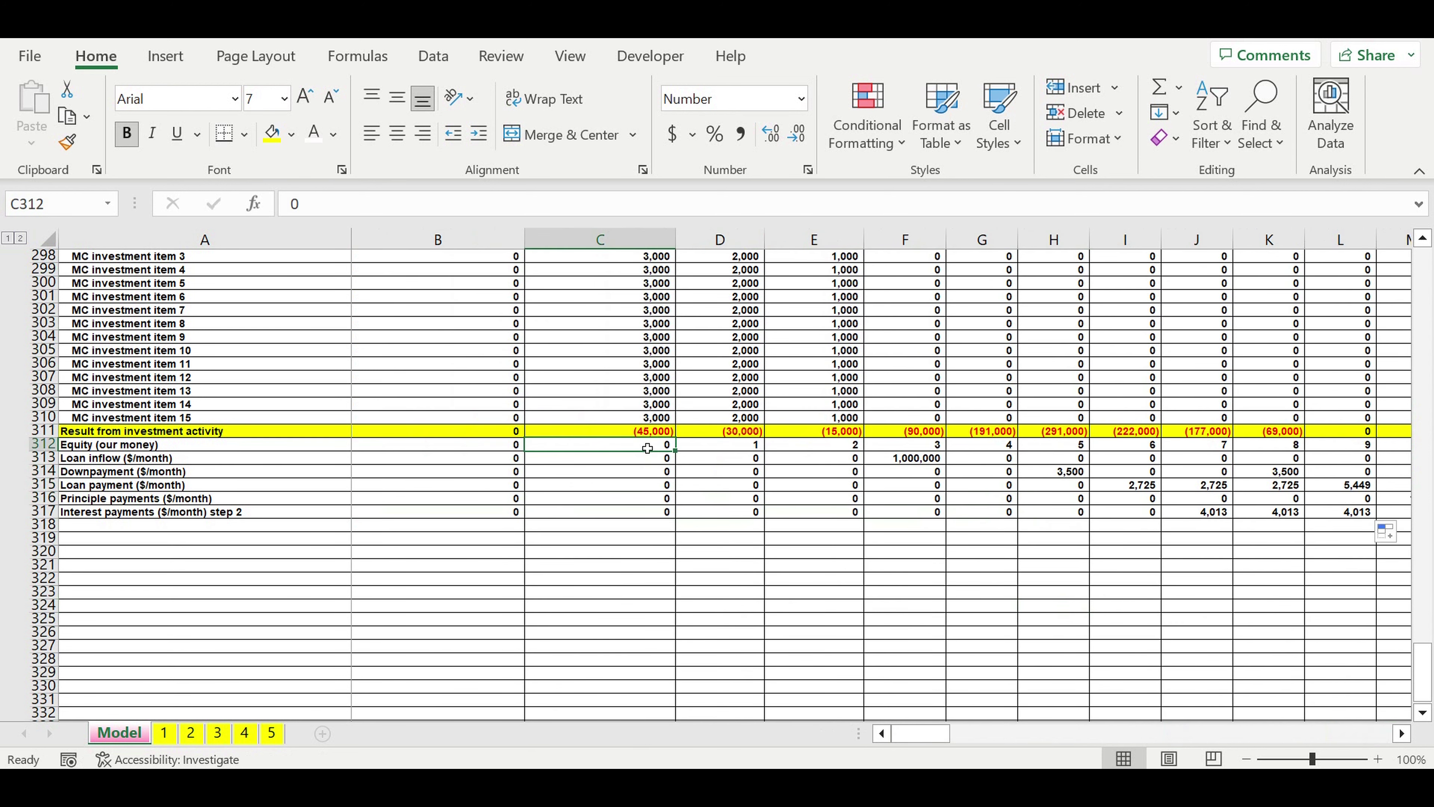
Step: Give the equity cell B312 a light blue fill and copy its 0 value and formatting across row 312 through column DQ
left_click(516, 451)
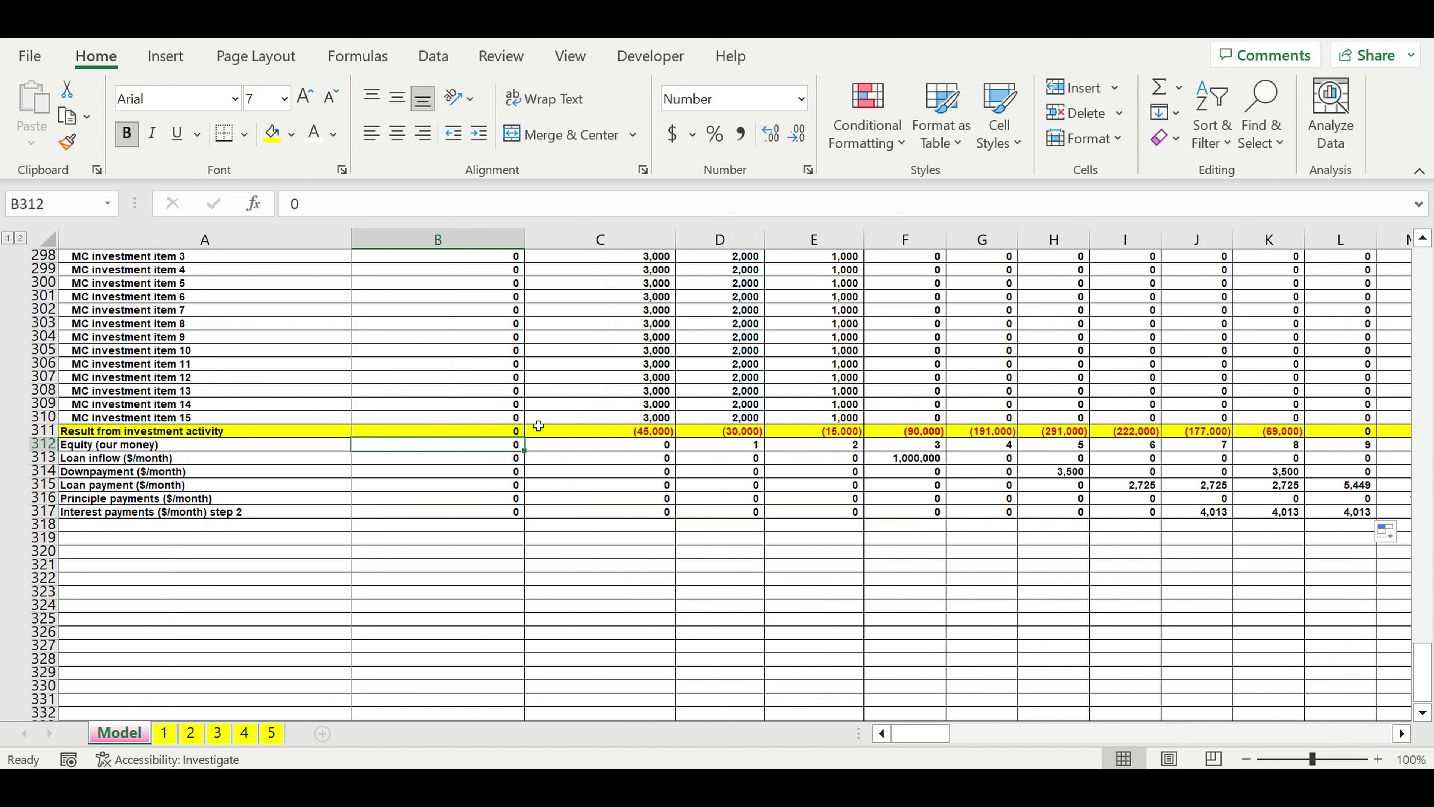
left_click(292, 134)
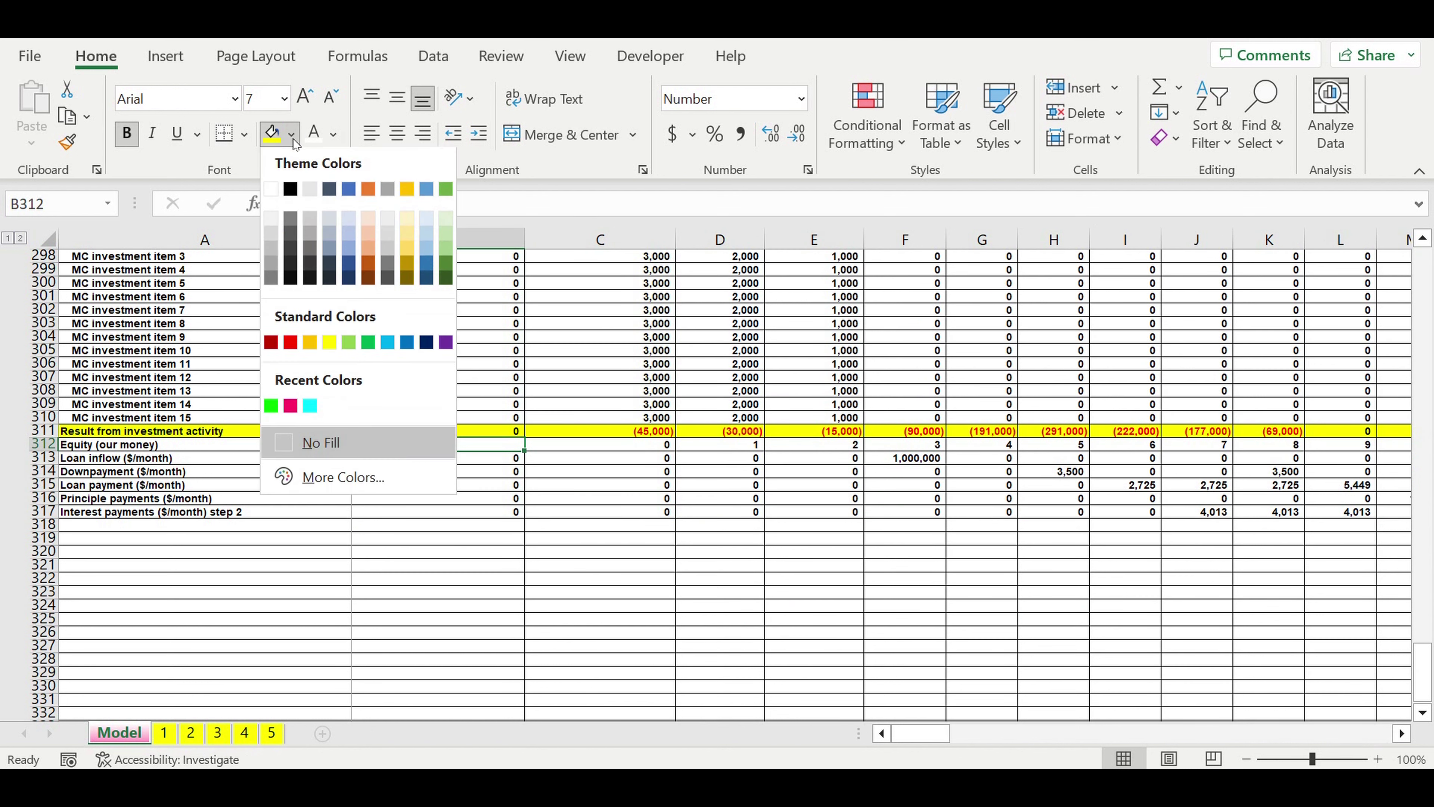
left_click(389, 346)
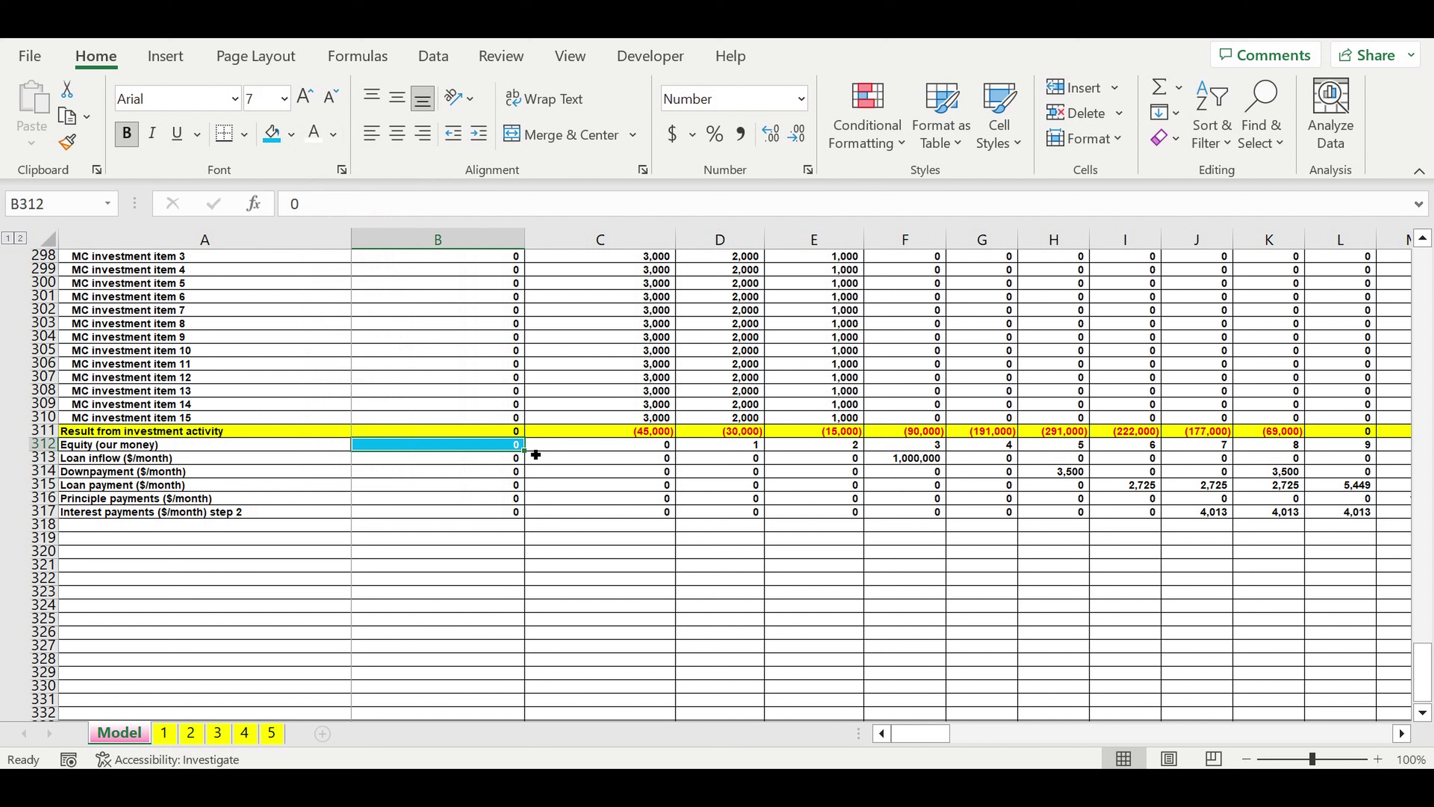
left_click_drag(577, 447, 1140, 453)
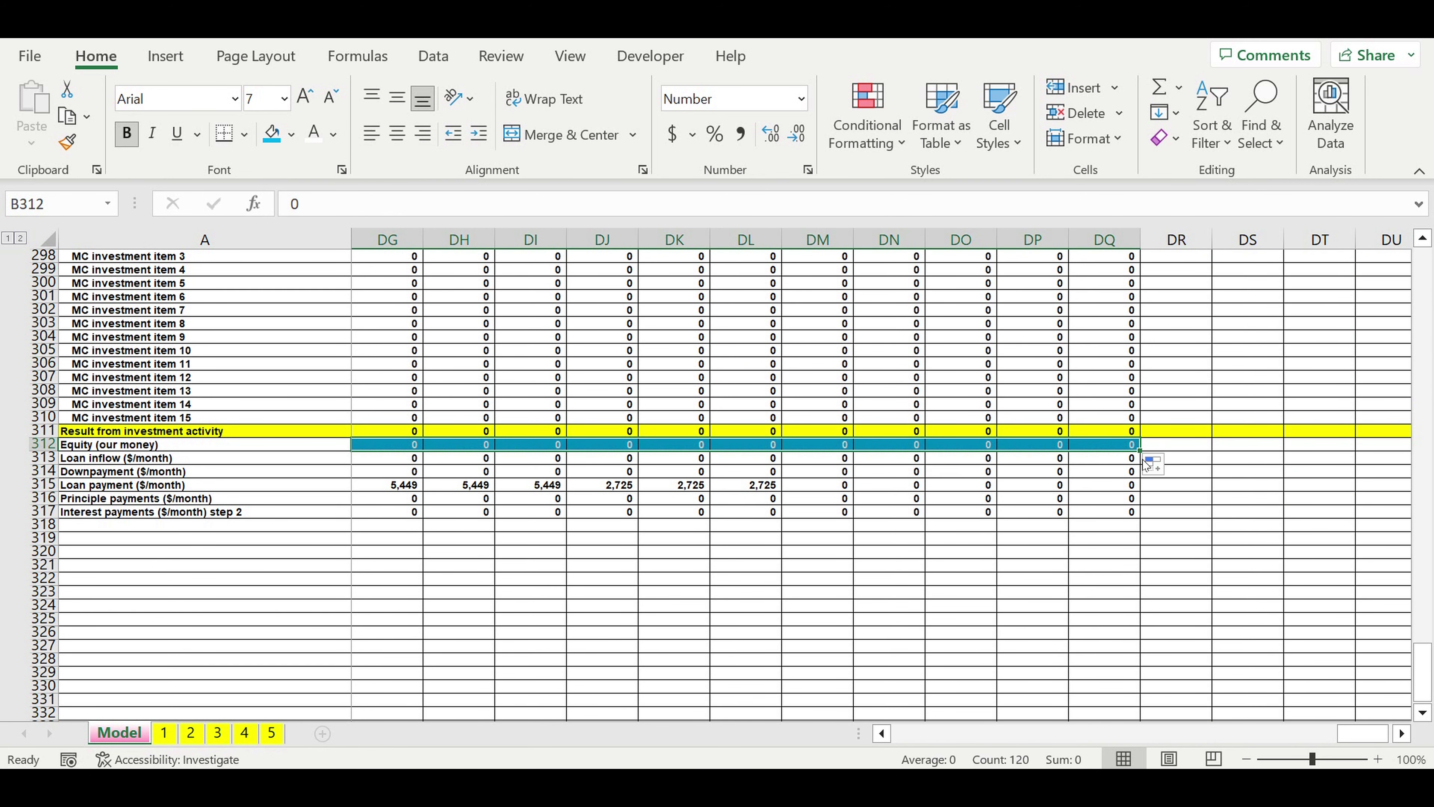
left_click(1209, 498)
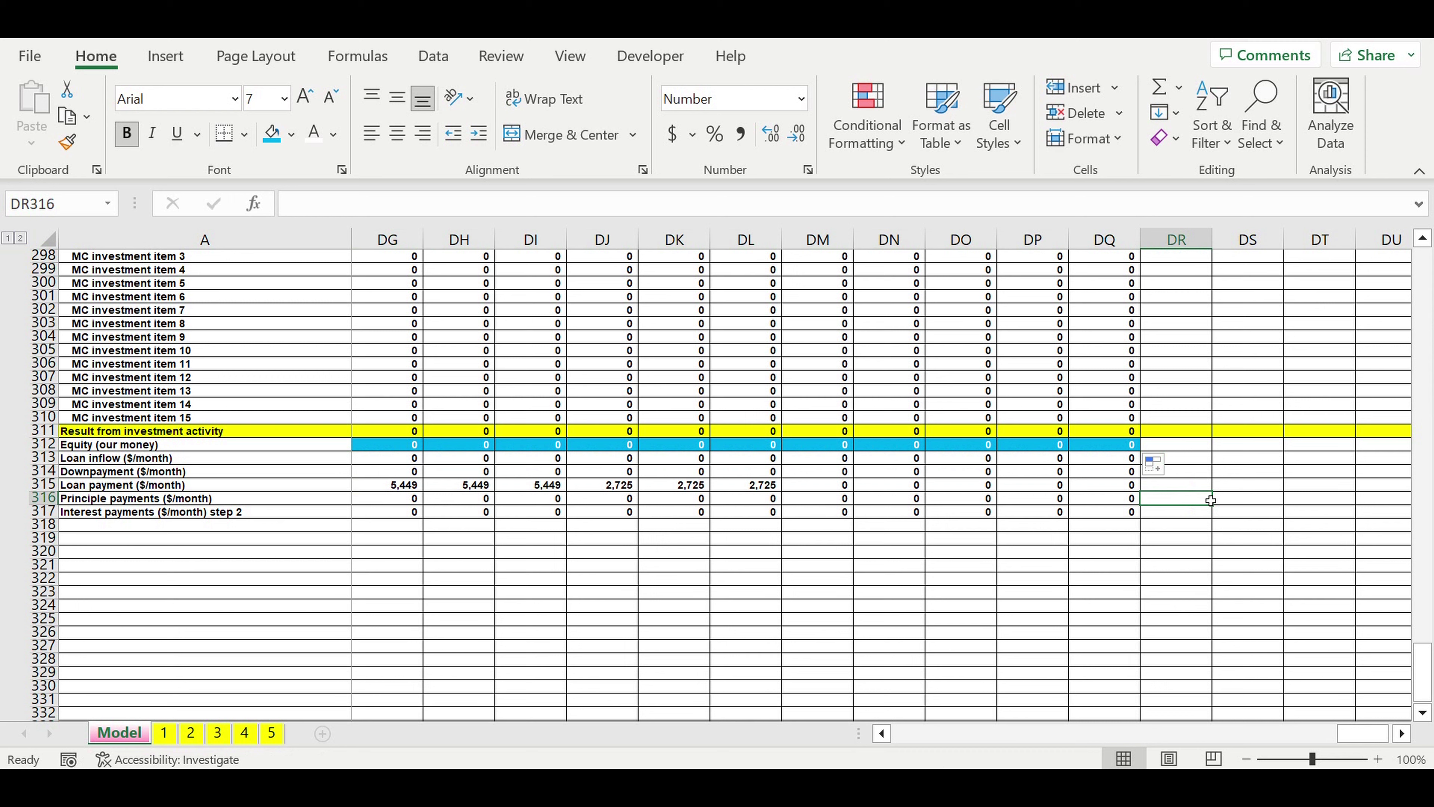
Step: Give the equity label cell A312 the same light blue fill and white font as the rest of its row
left_click_drag(1362, 734, 886, 741)
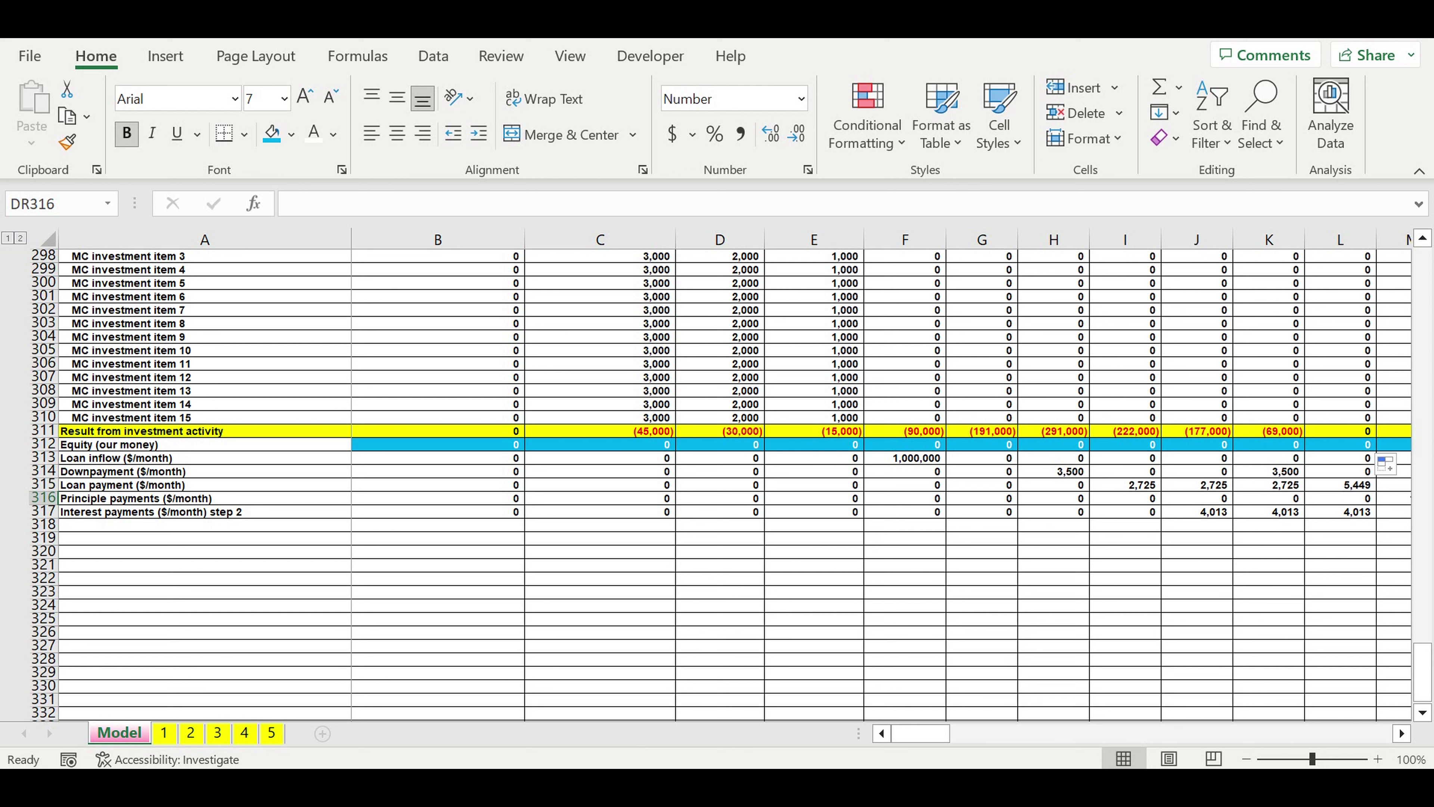
left_click(182, 447)
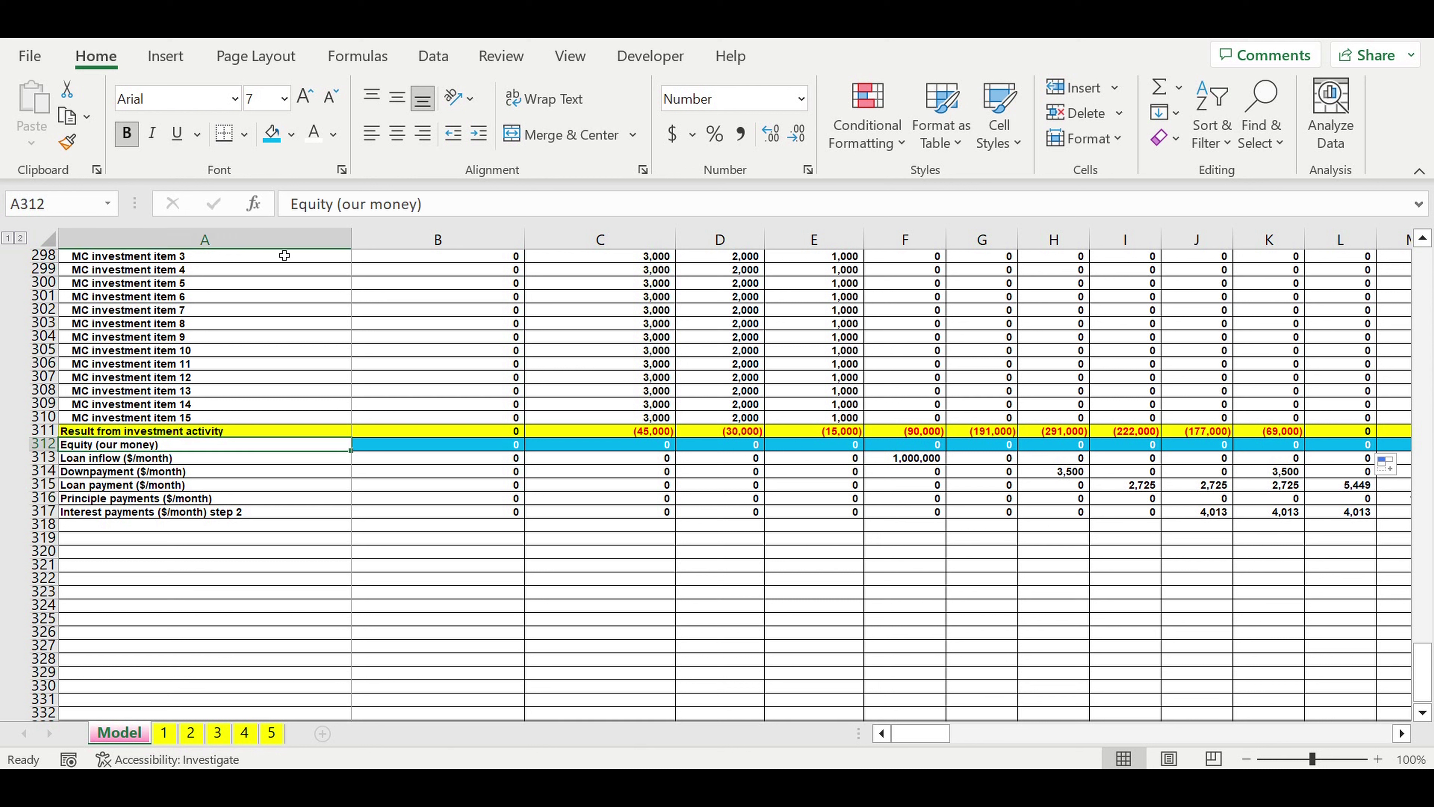
left_click(271, 133)
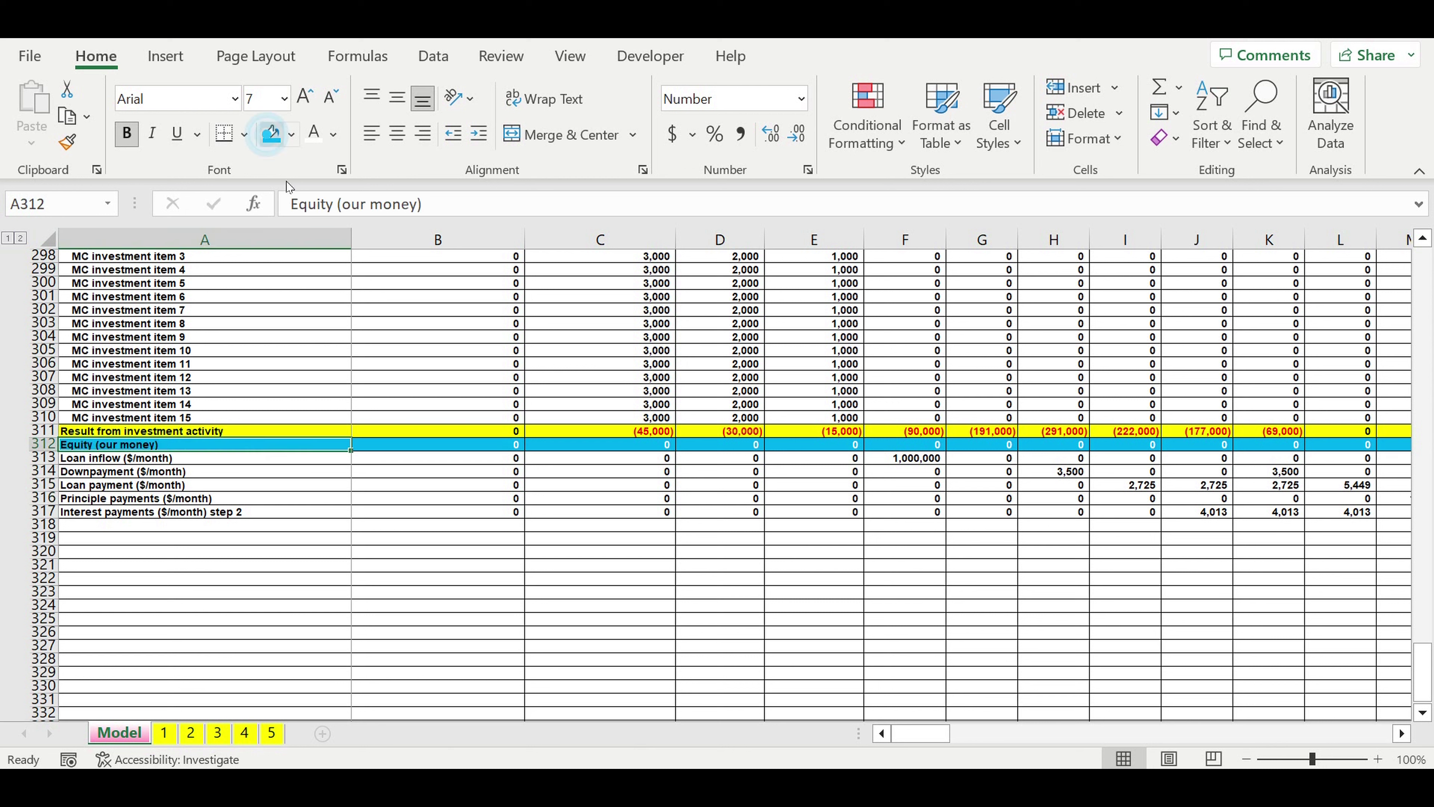
left_click(314, 134)
left_click(470, 596)
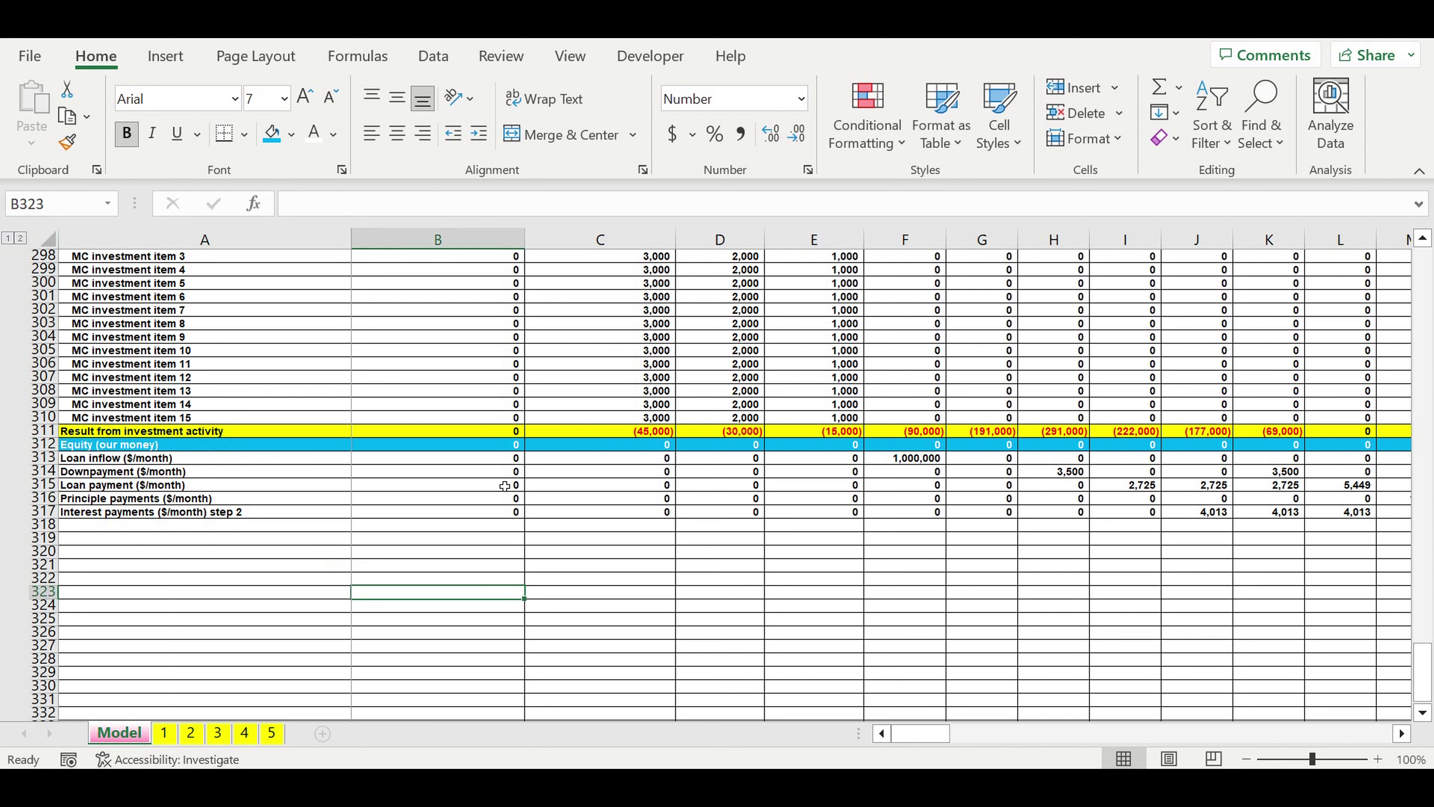
Step: Enter the label "Result from financing activity" in A318, below the interest payments row
left_click(86, 525)
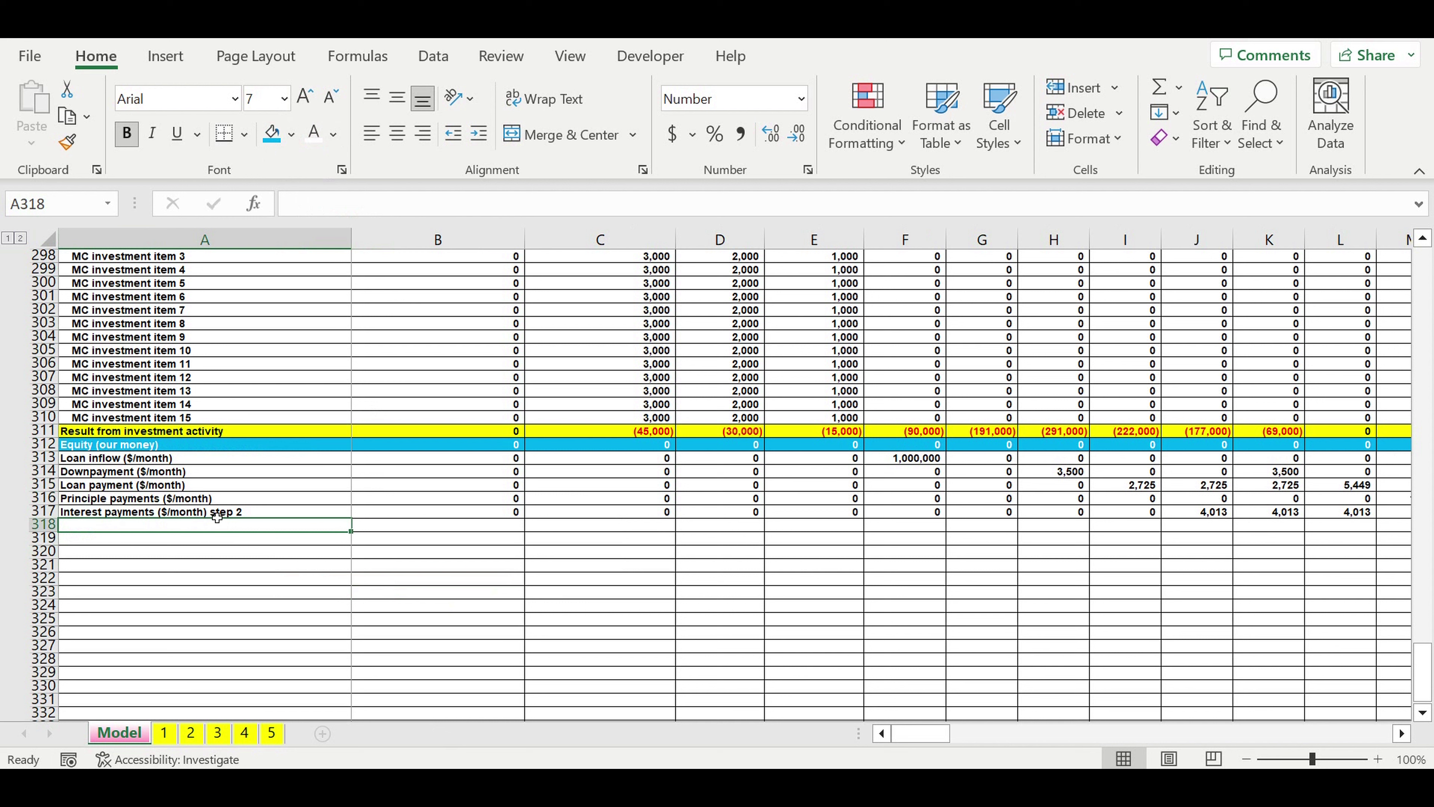
type("Result from financ")
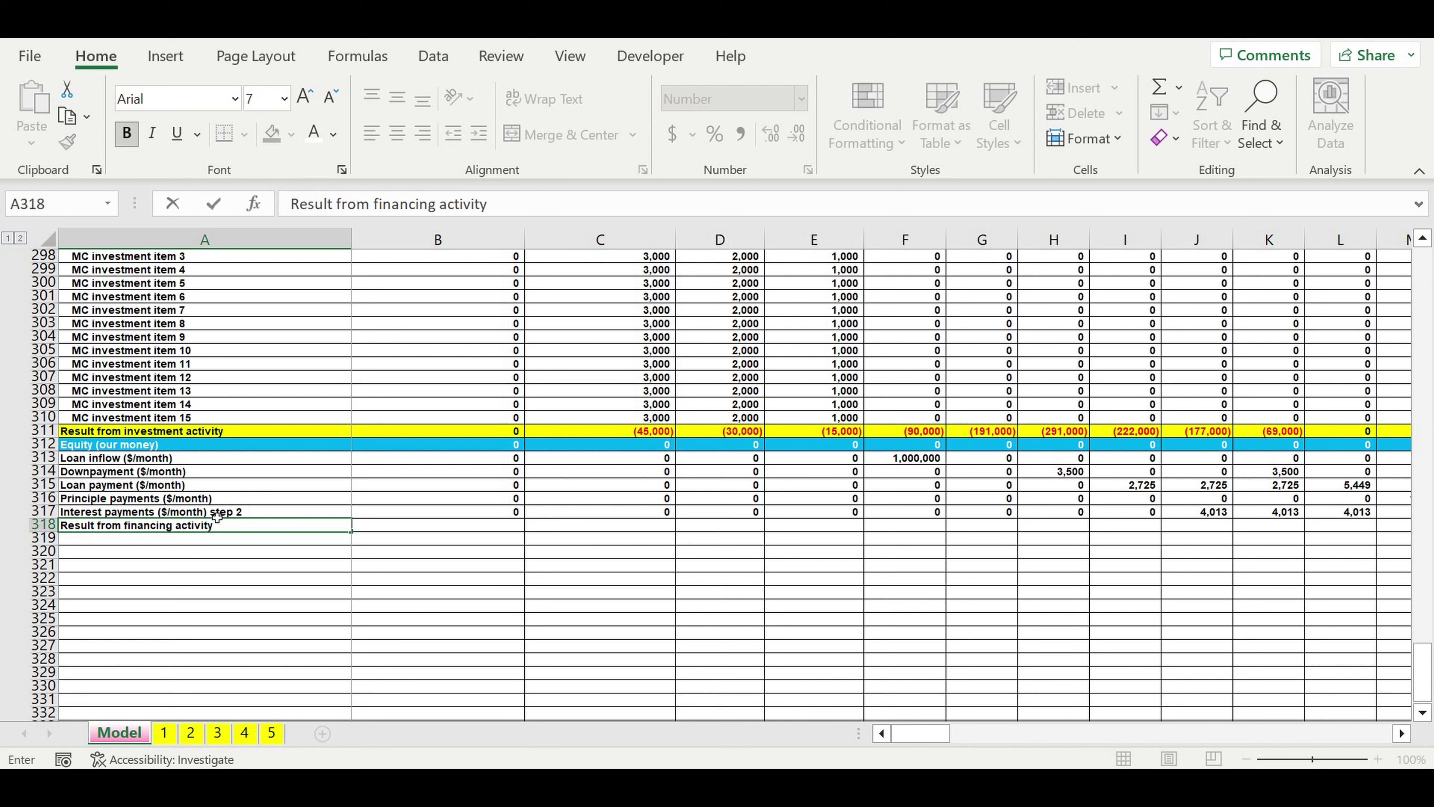
type("ing activity")
key("Return")
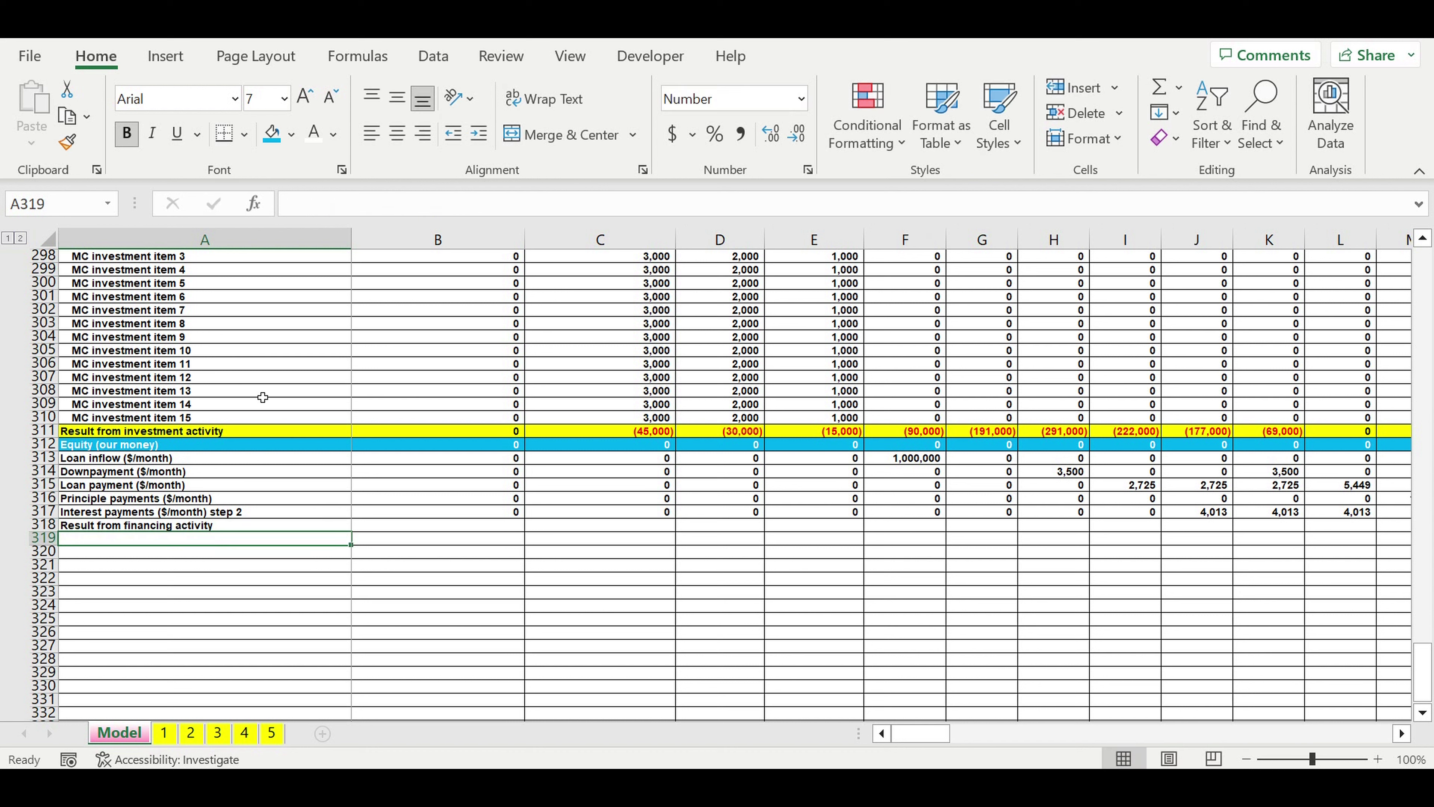
Step: Fill row 318 with yellow from the financing result label across all columns to its right
left_click(138, 526)
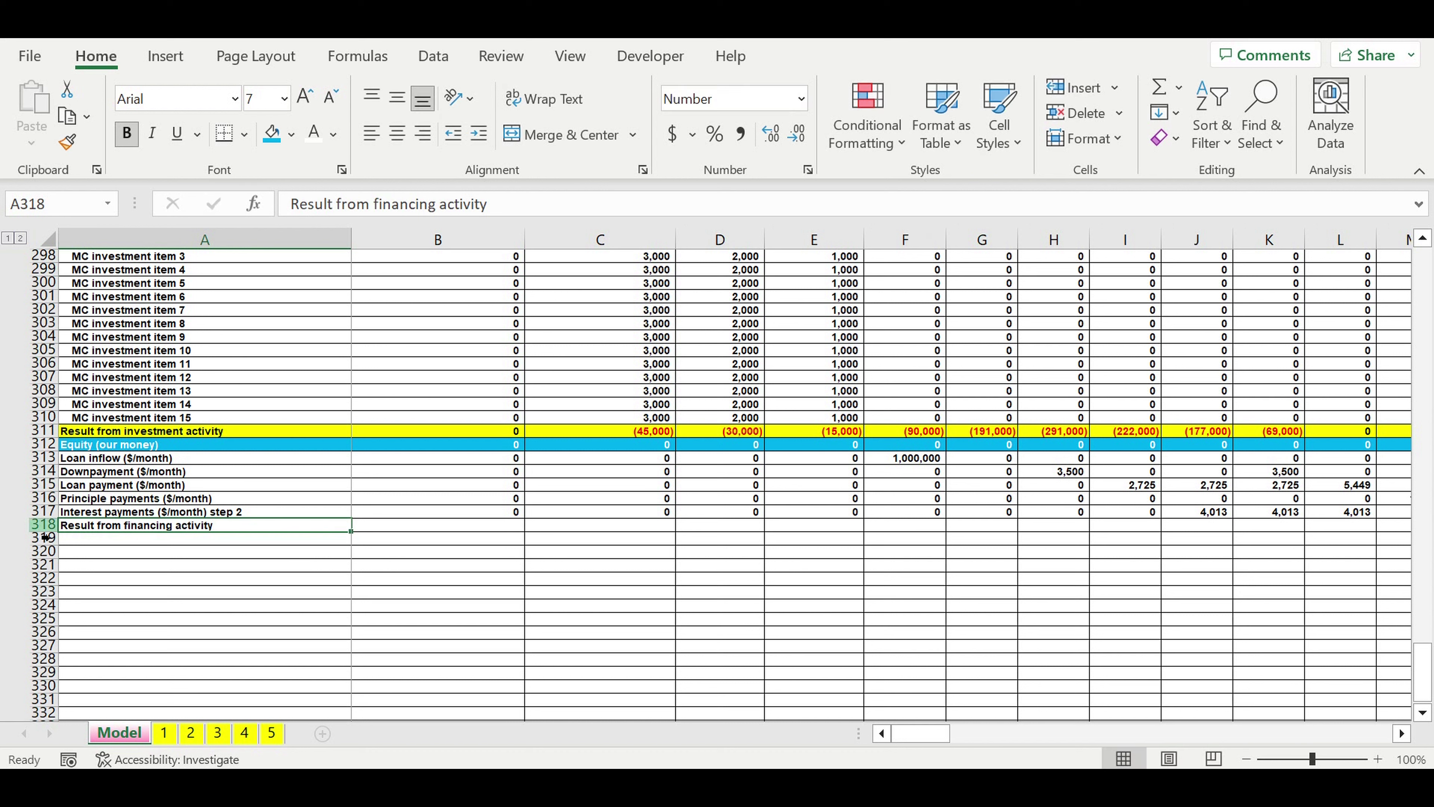
key("ctrl+shift+Right")
left_click(292, 134)
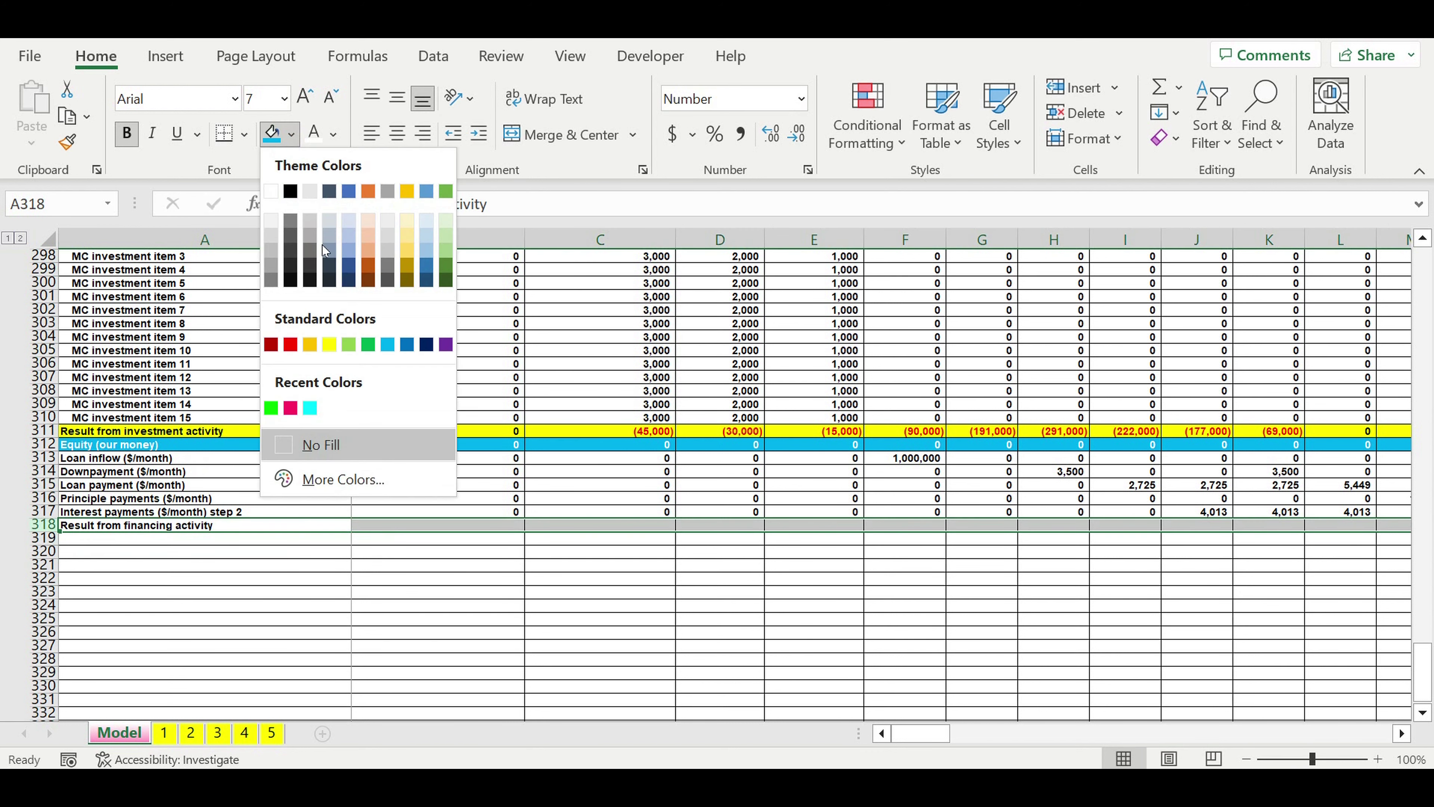
left_click(329, 344)
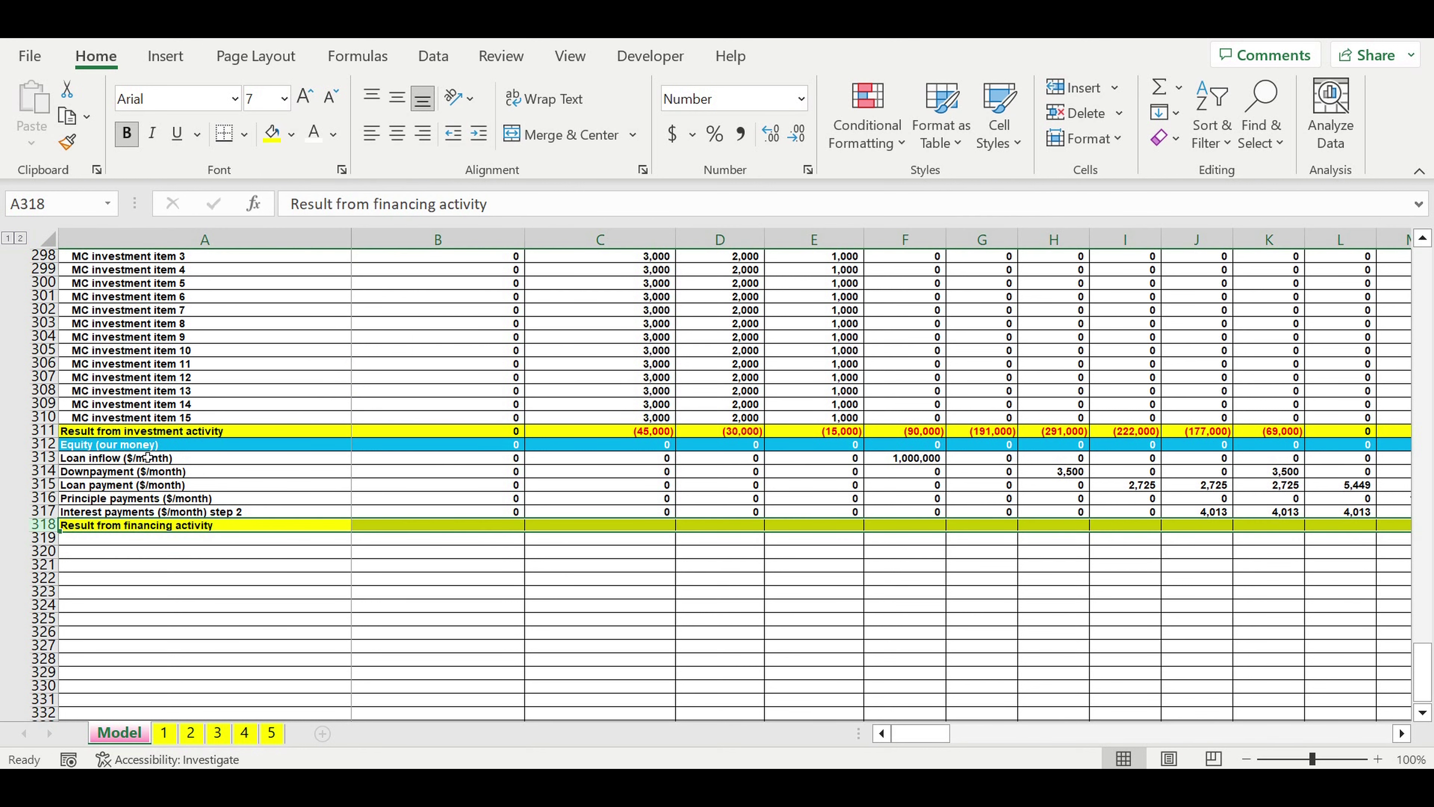
Step: Increase the indent of the financing labels in A312:A317 by one level
left_click_drag(107, 447, 176, 511)
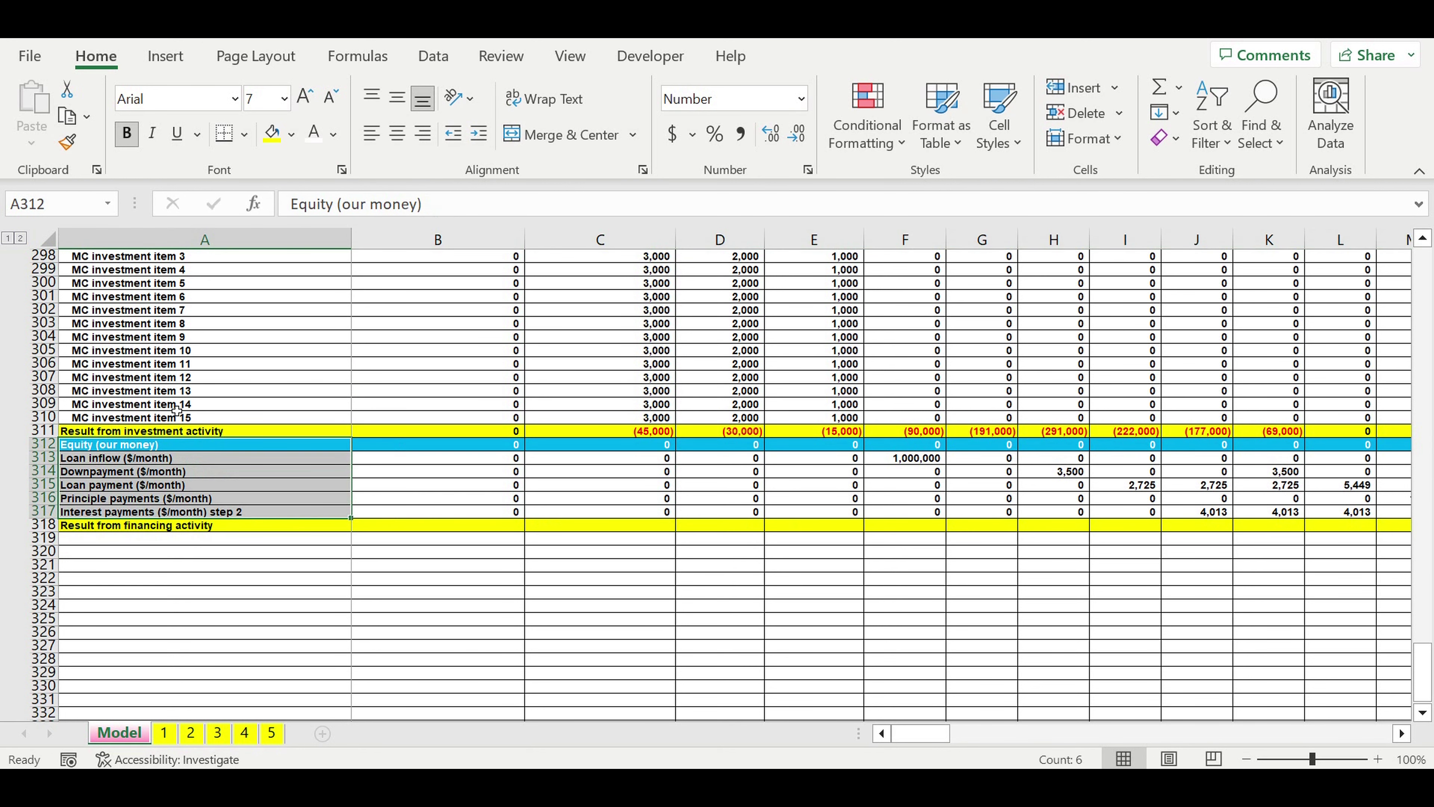
left_click(479, 133)
left_click(458, 603)
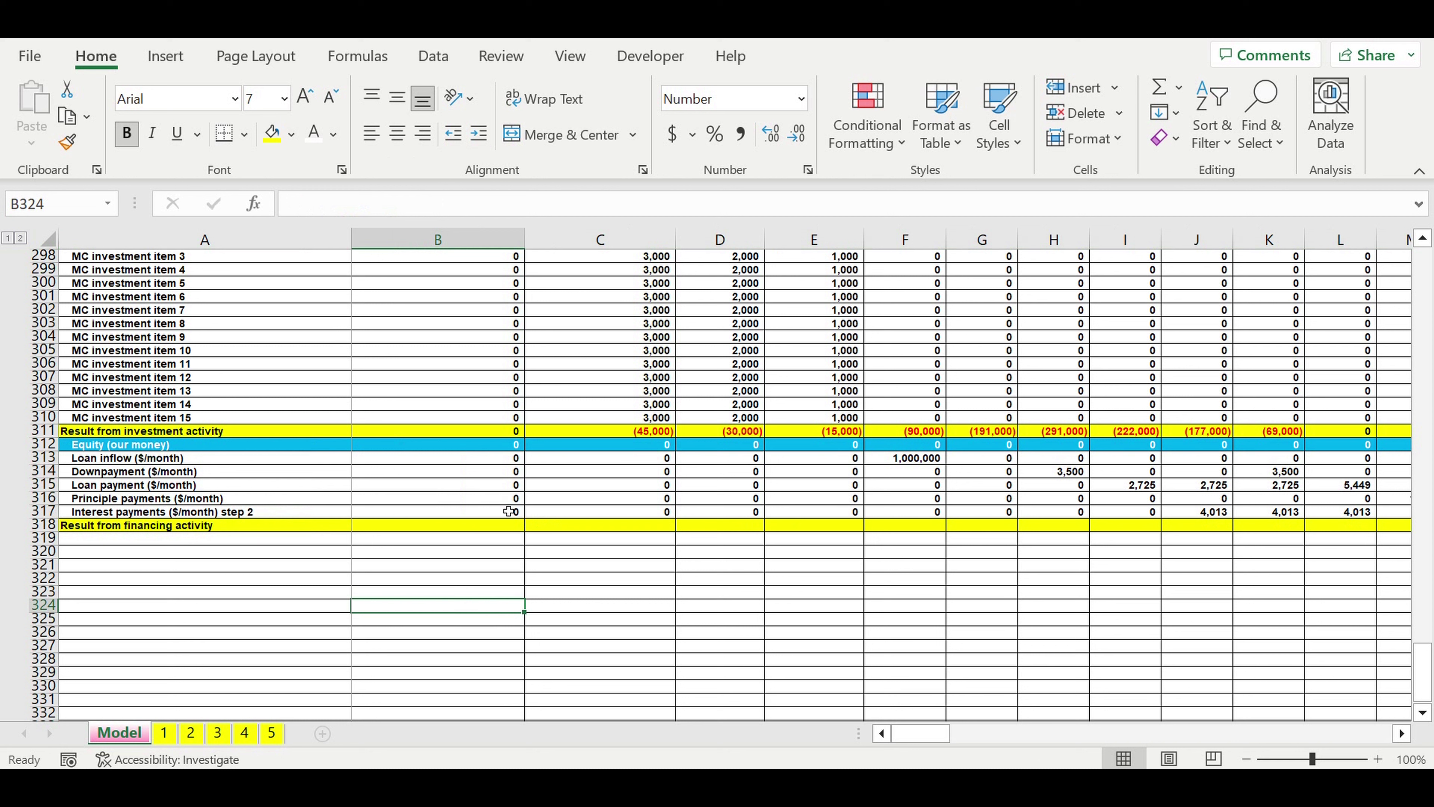
Step: Enter the January financing result formula =B312+B313-B314-B315-B316-B317 in B318
left_click(480, 531)
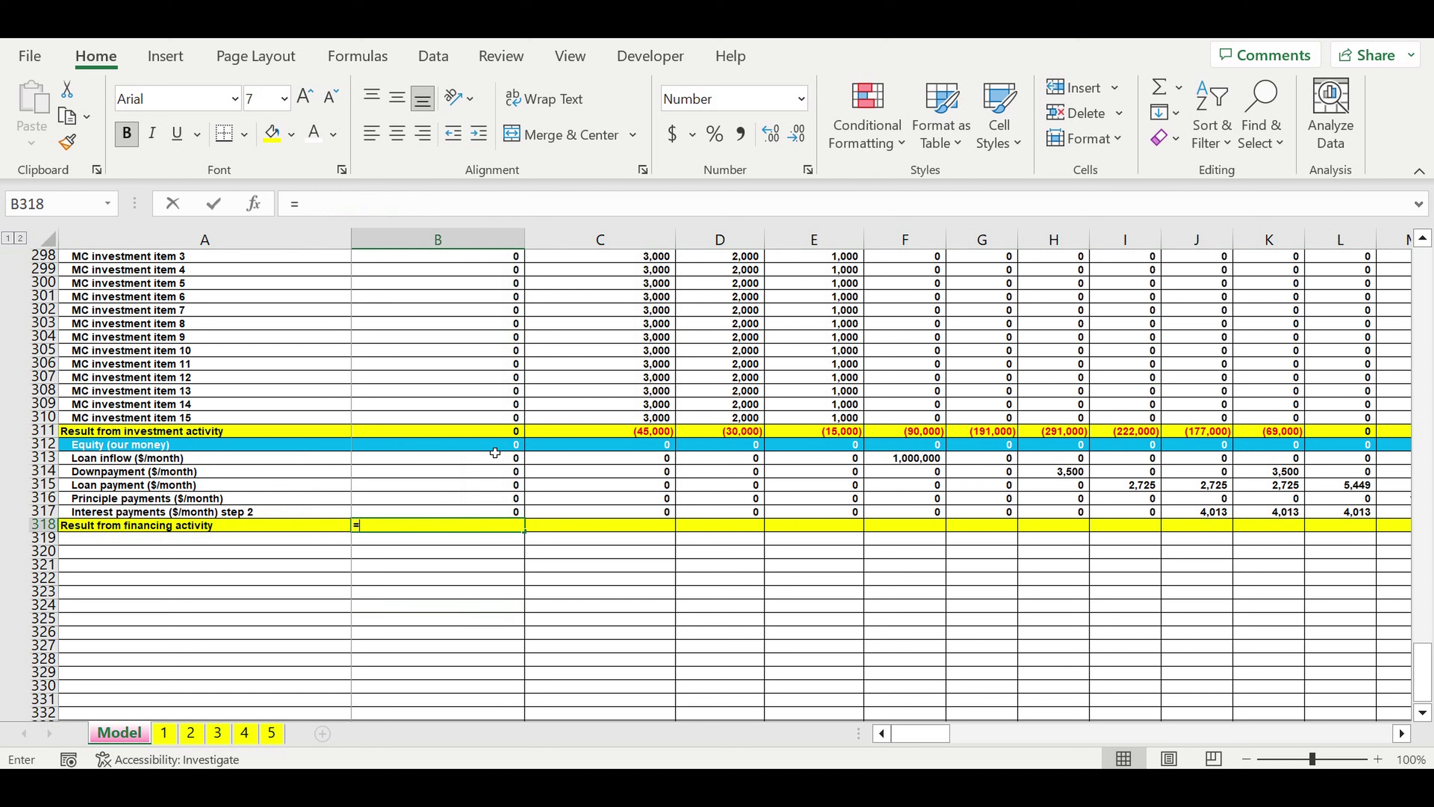
type("=")
left_click(483, 450)
type("+")
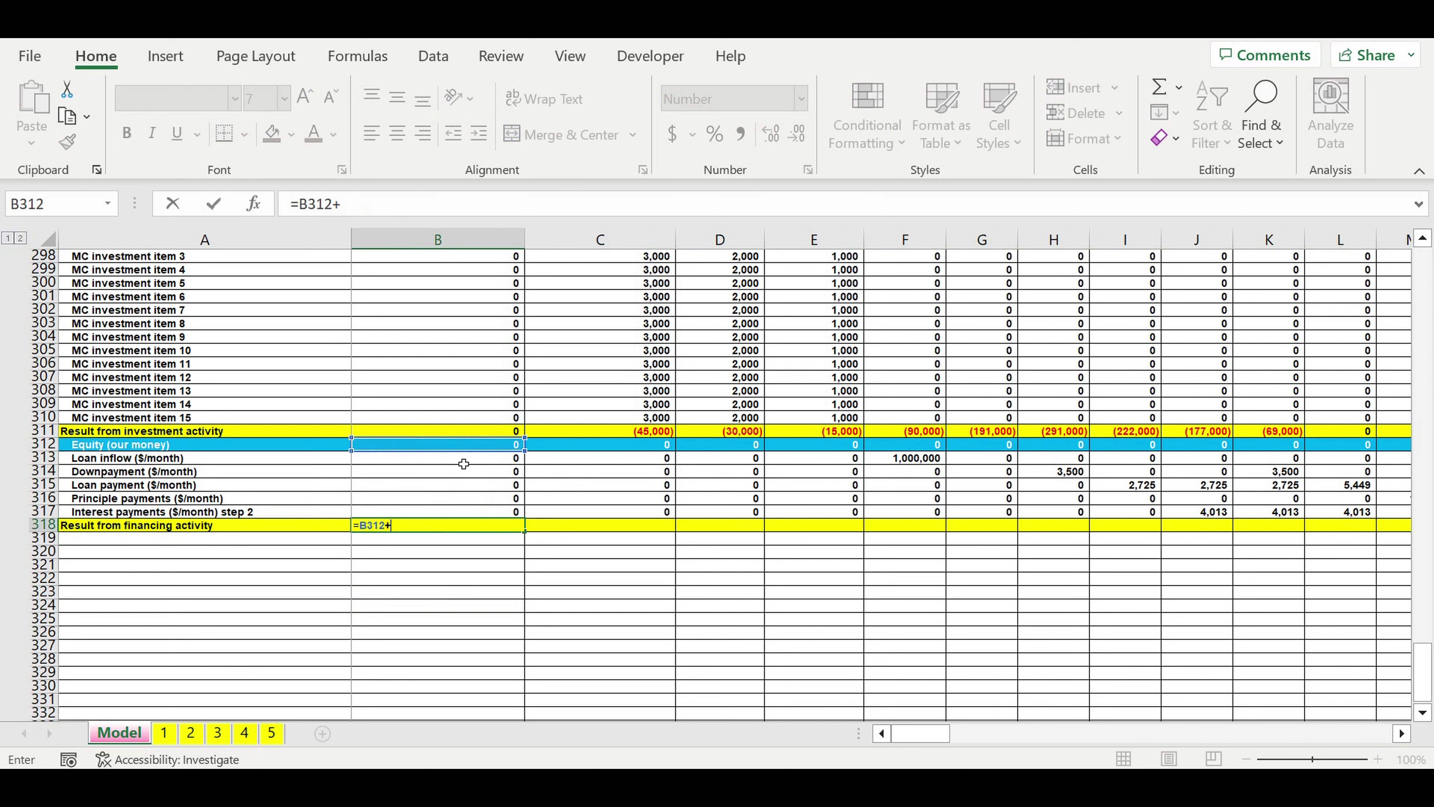
left_click(464, 463)
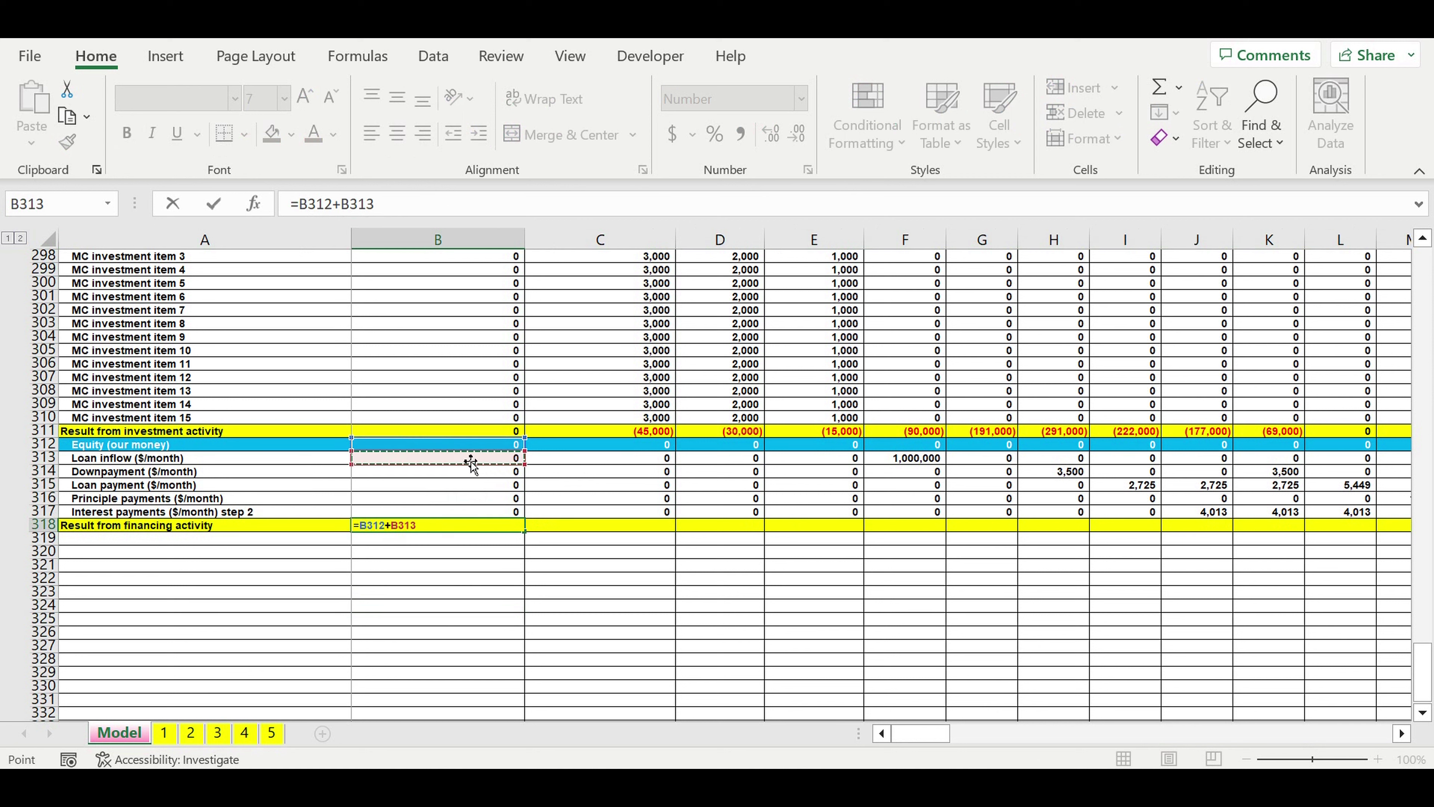
type("-")
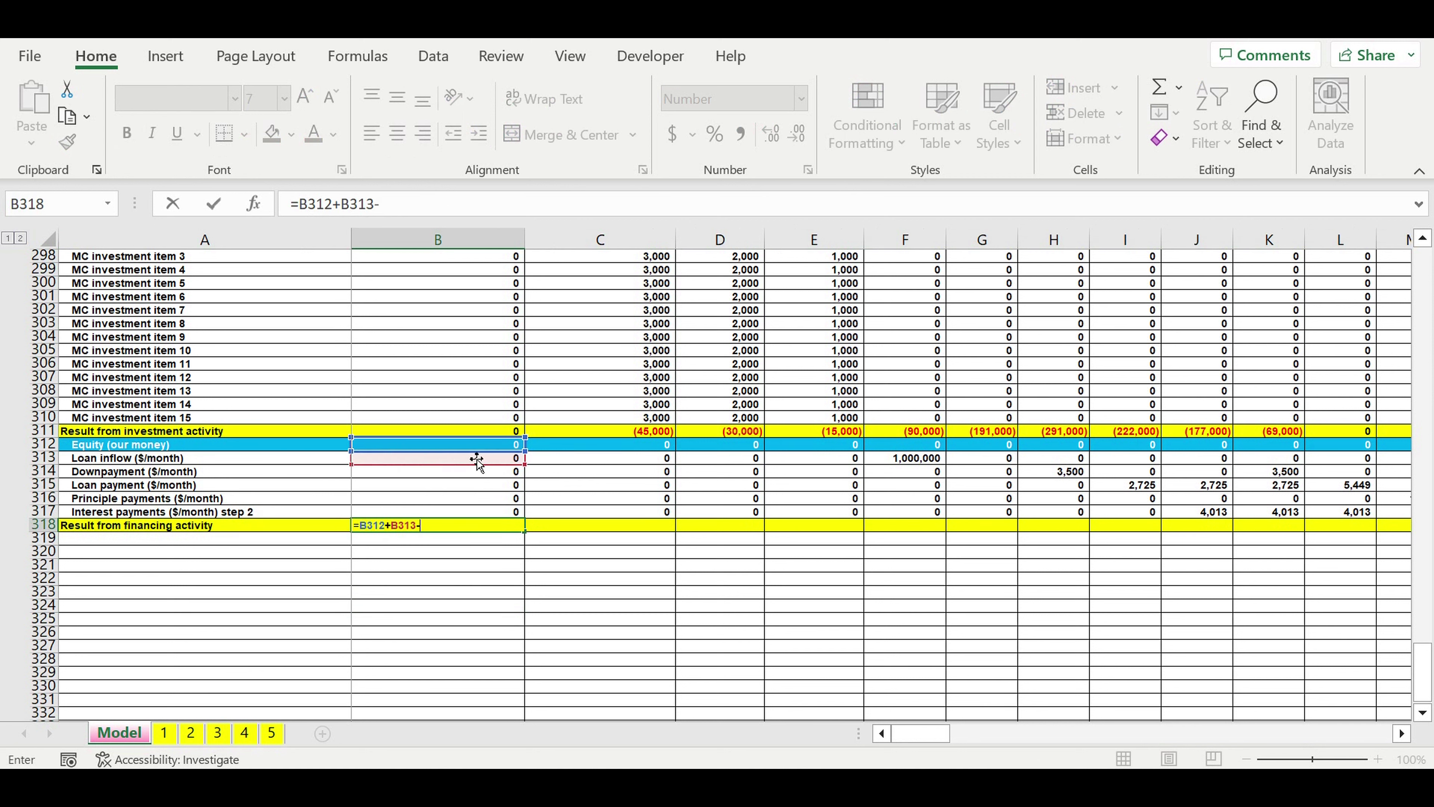
left_click(432, 471)
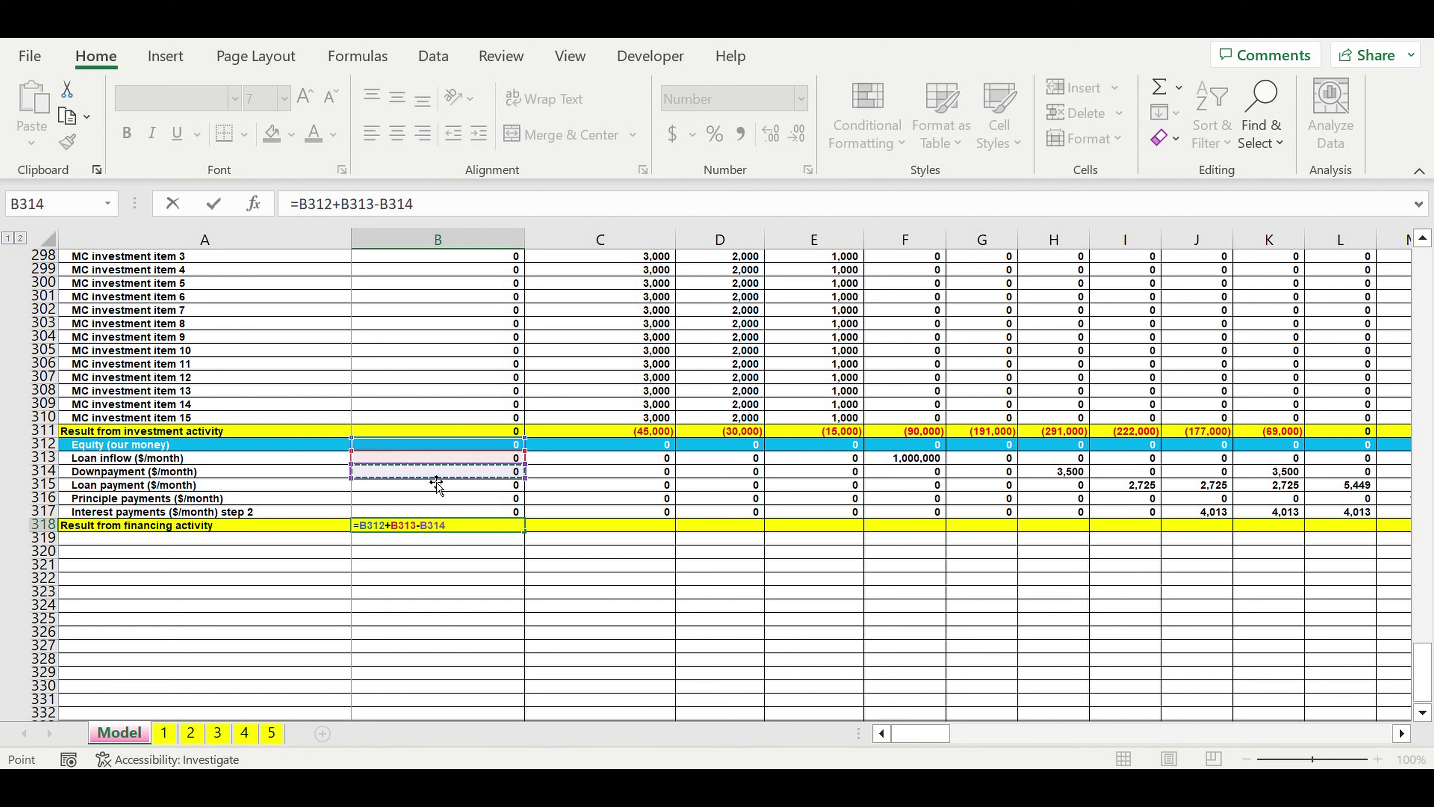
type("-")
left_click(419, 485)
type("-")
left_click(397, 503)
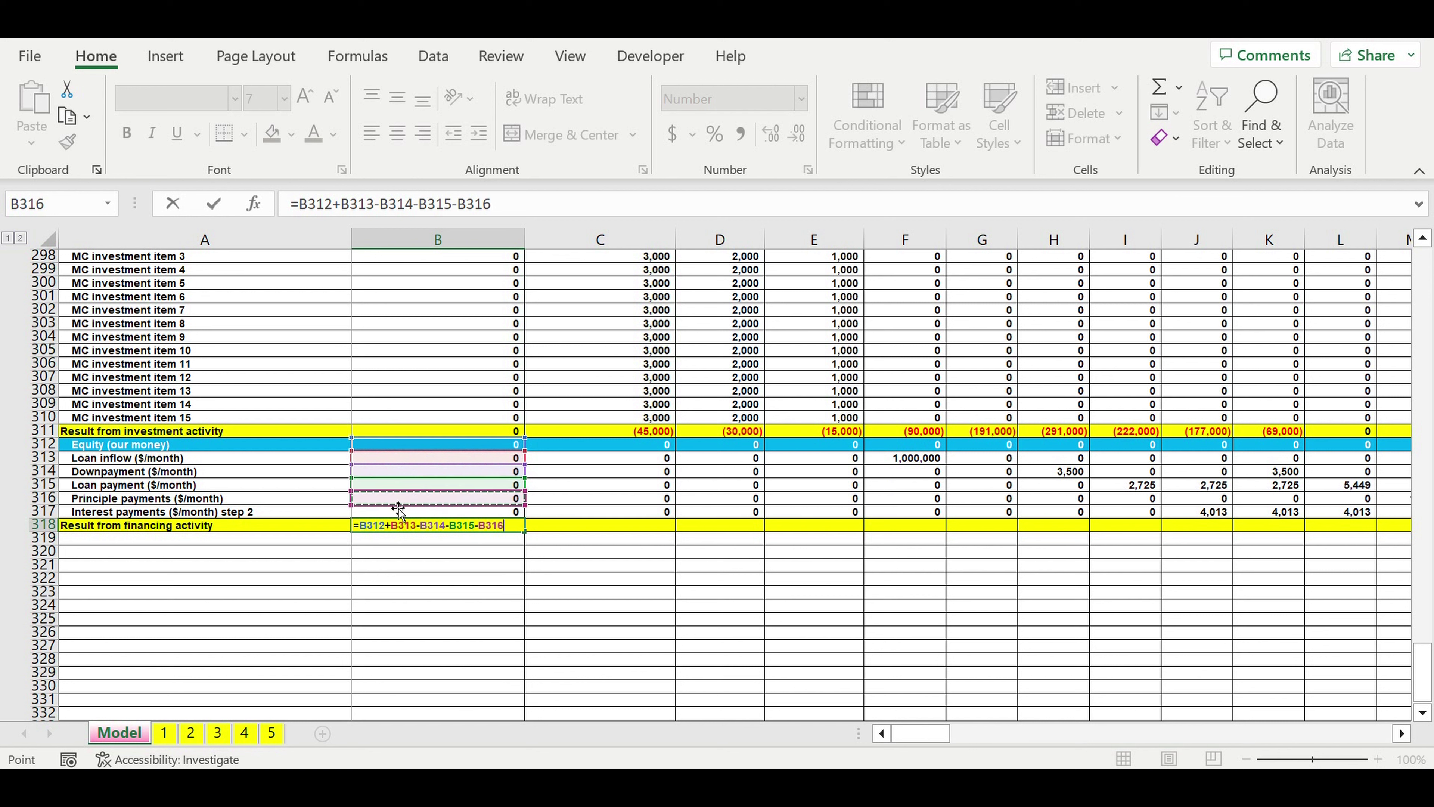
type("-")
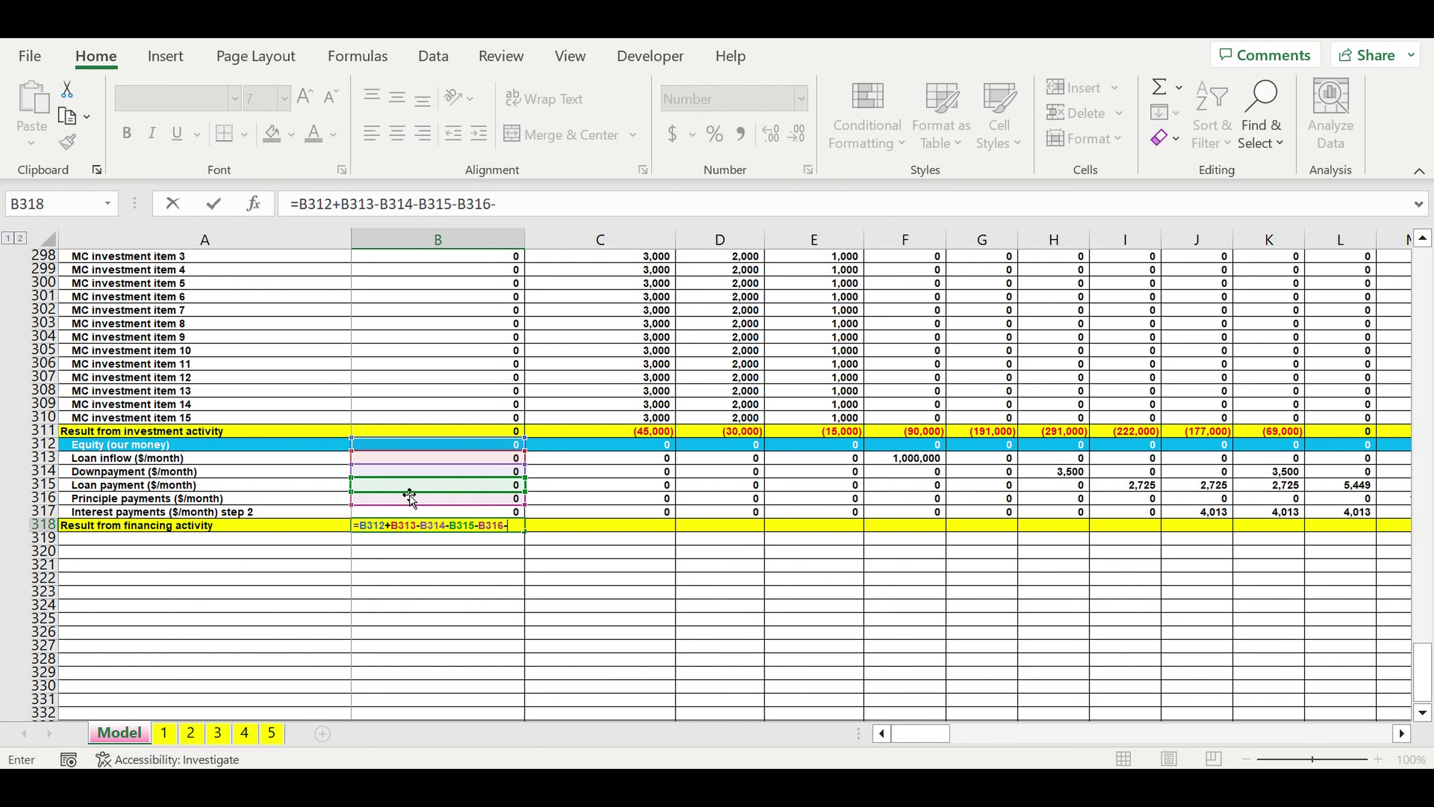
left_click(388, 515)
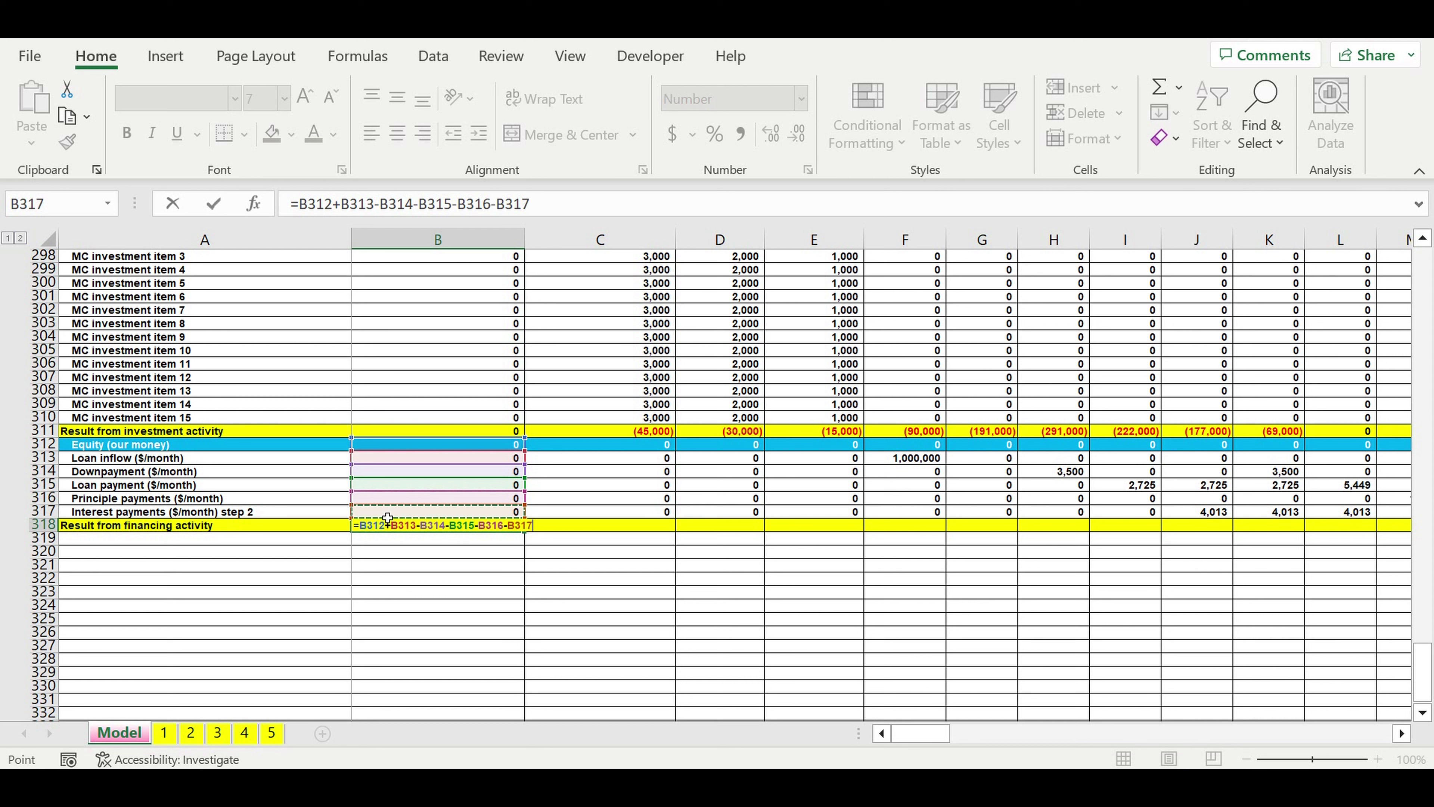
key("Return")
Step: Fill the financing result formula from B318 across all months through column DQ and return to the first months
left_click(446, 525)
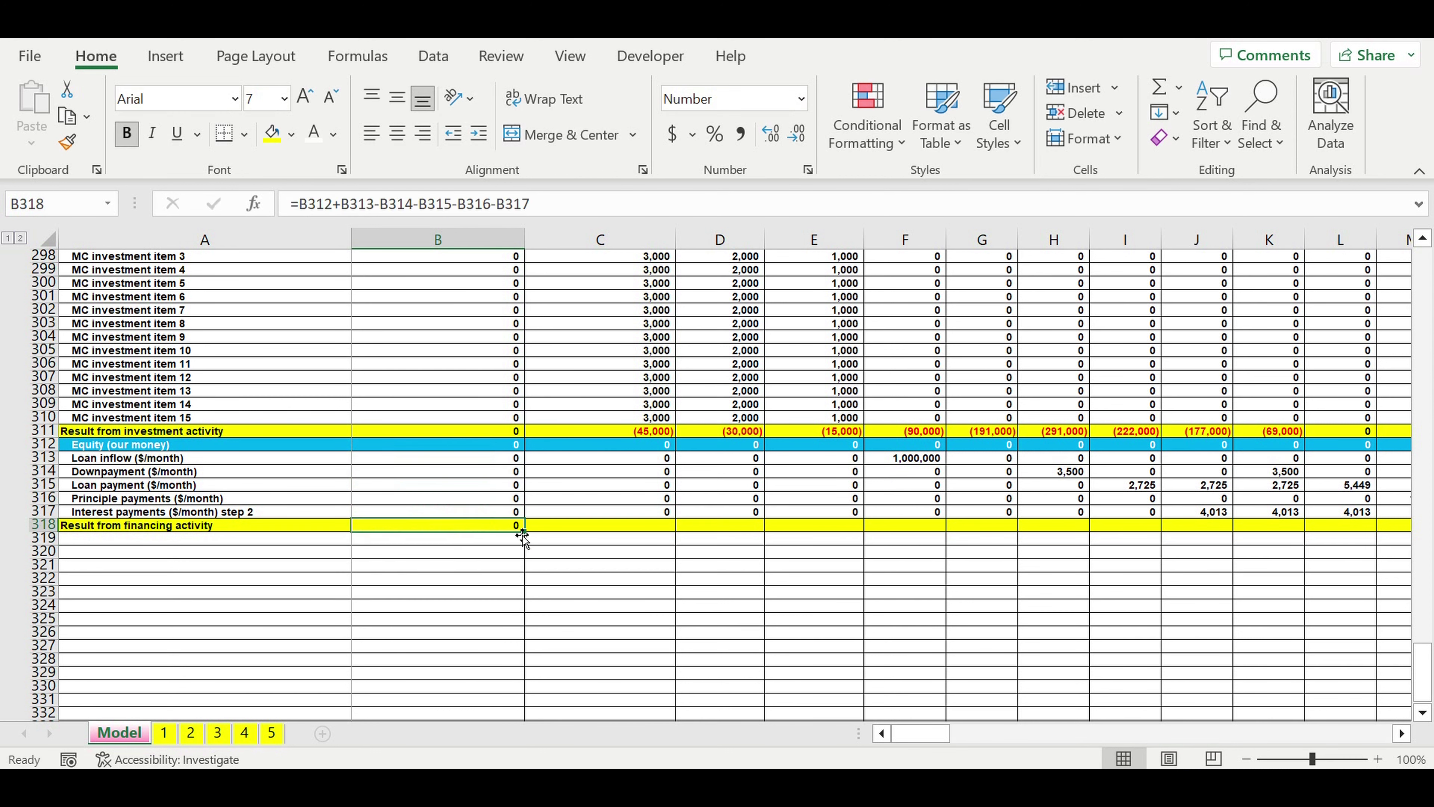
left_click_drag(587, 525, 1293, 529)
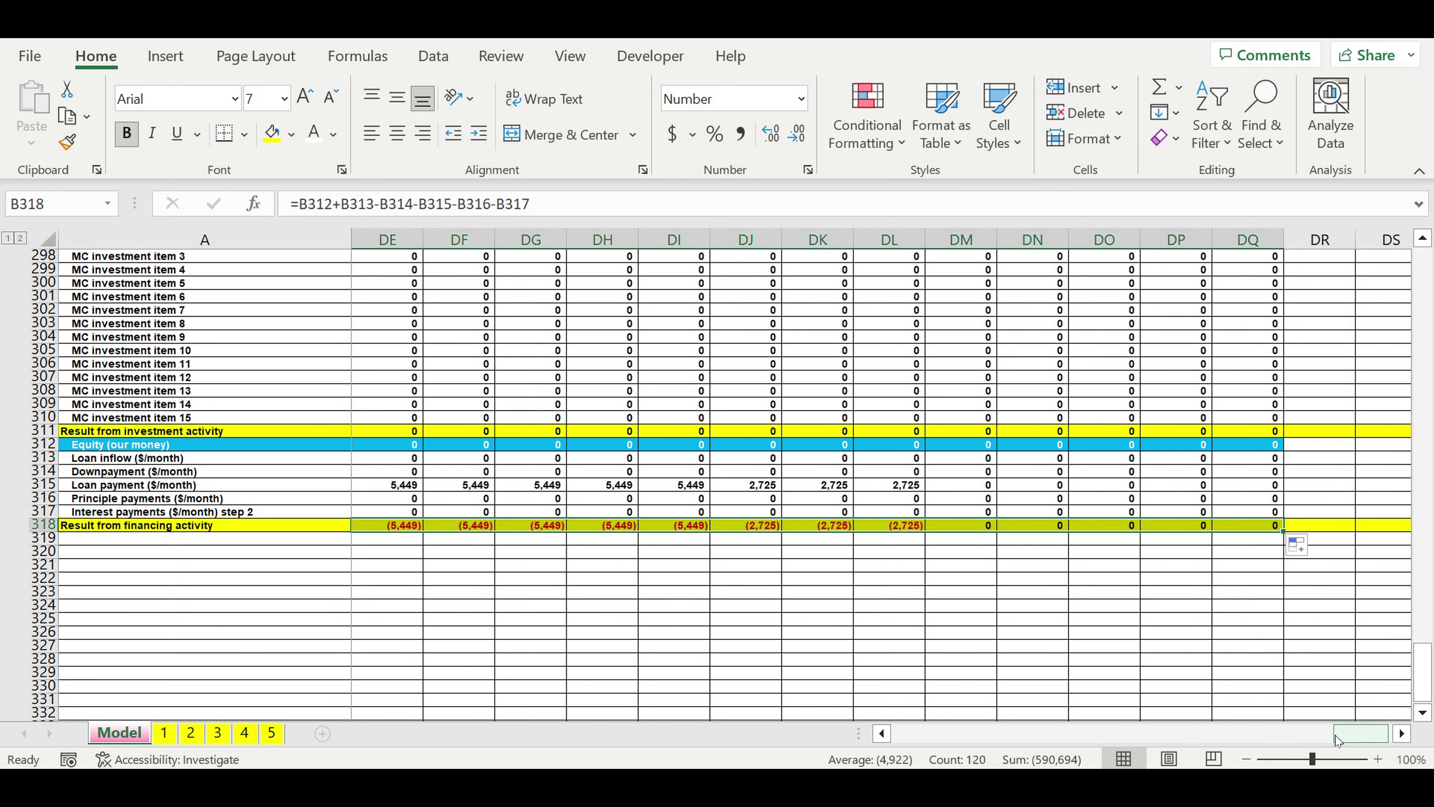
left_click_drag(1335, 736, 895, 734)
left_click(480, 645)
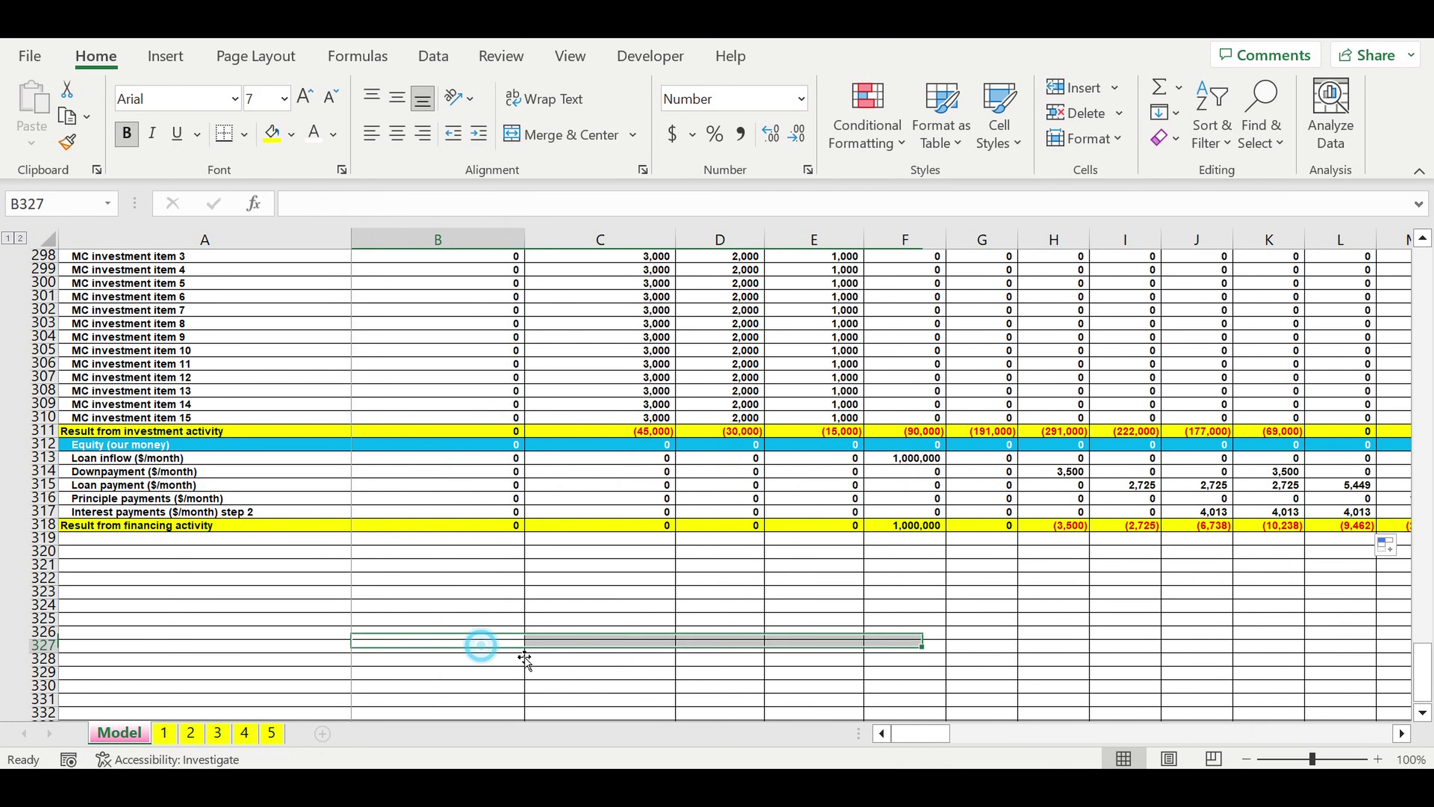
scroll(395, 593, "up", 3)
left_click(395, 593)
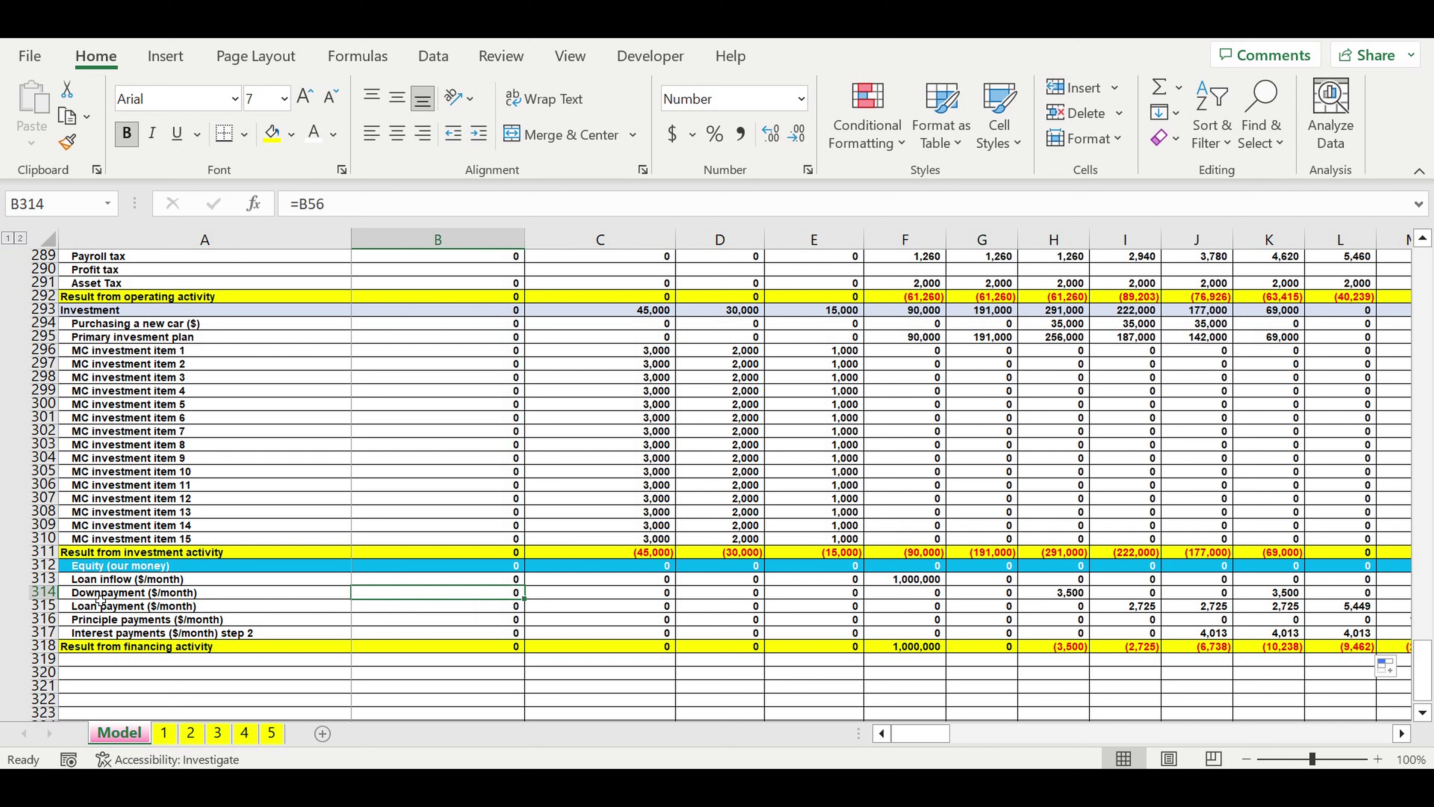
left_click_drag(100, 599, 108, 624)
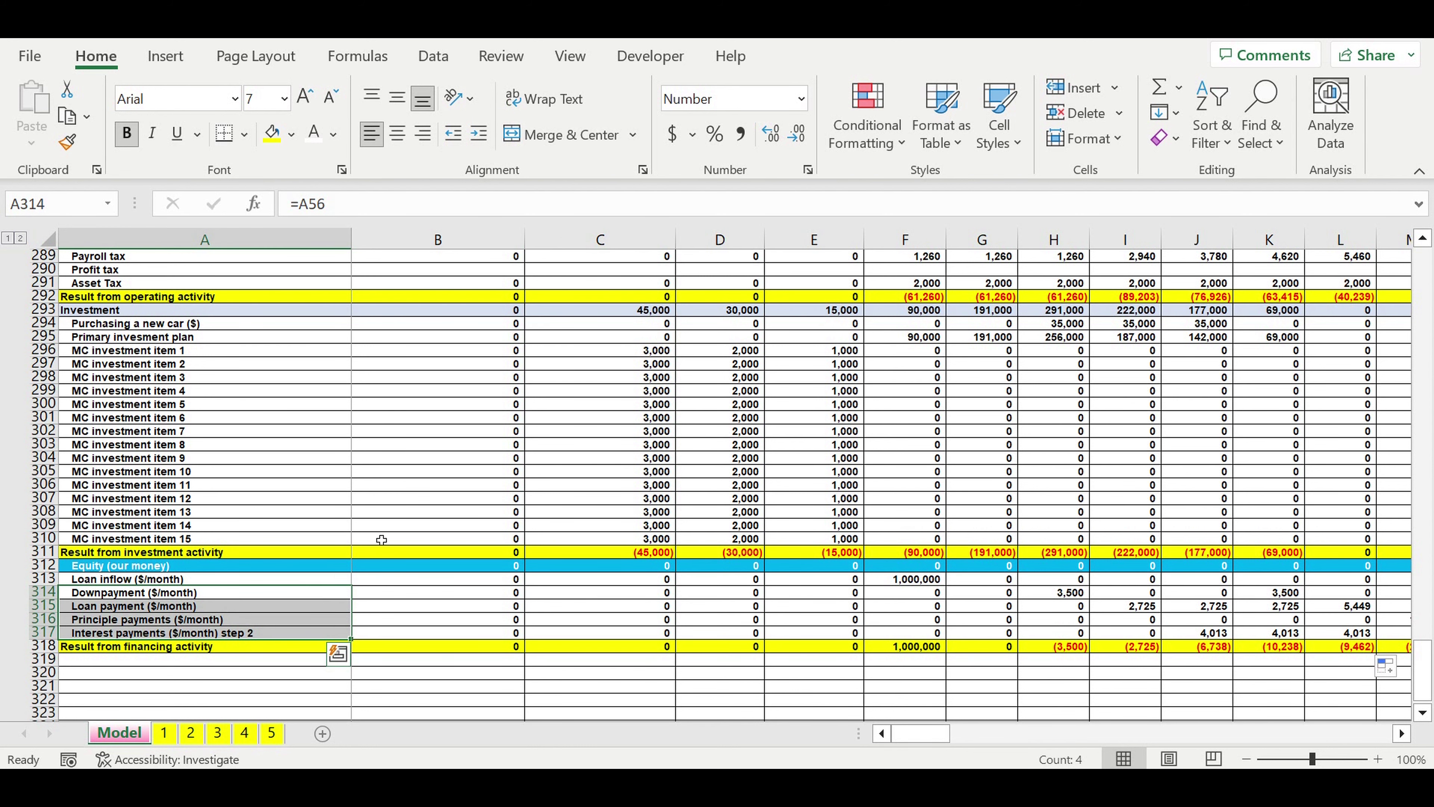
Step: Start an IF formula in the January profit tax cell B290 with revenues minus direct and fixed costs, =if((B260-B263-B268
scroll(389, 518, "up", 3)
left_click(97, 390)
left_click(483, 392)
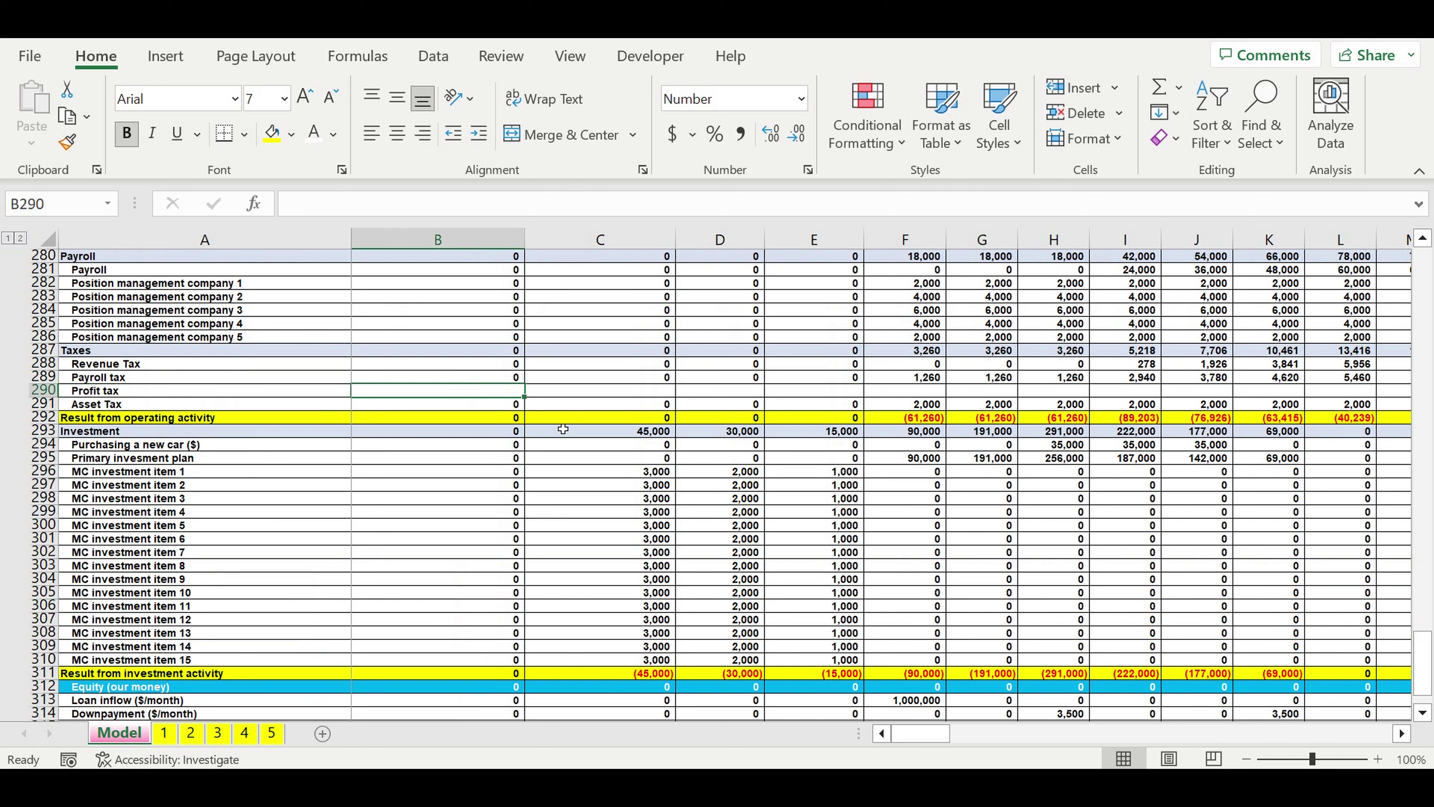
type("=if")
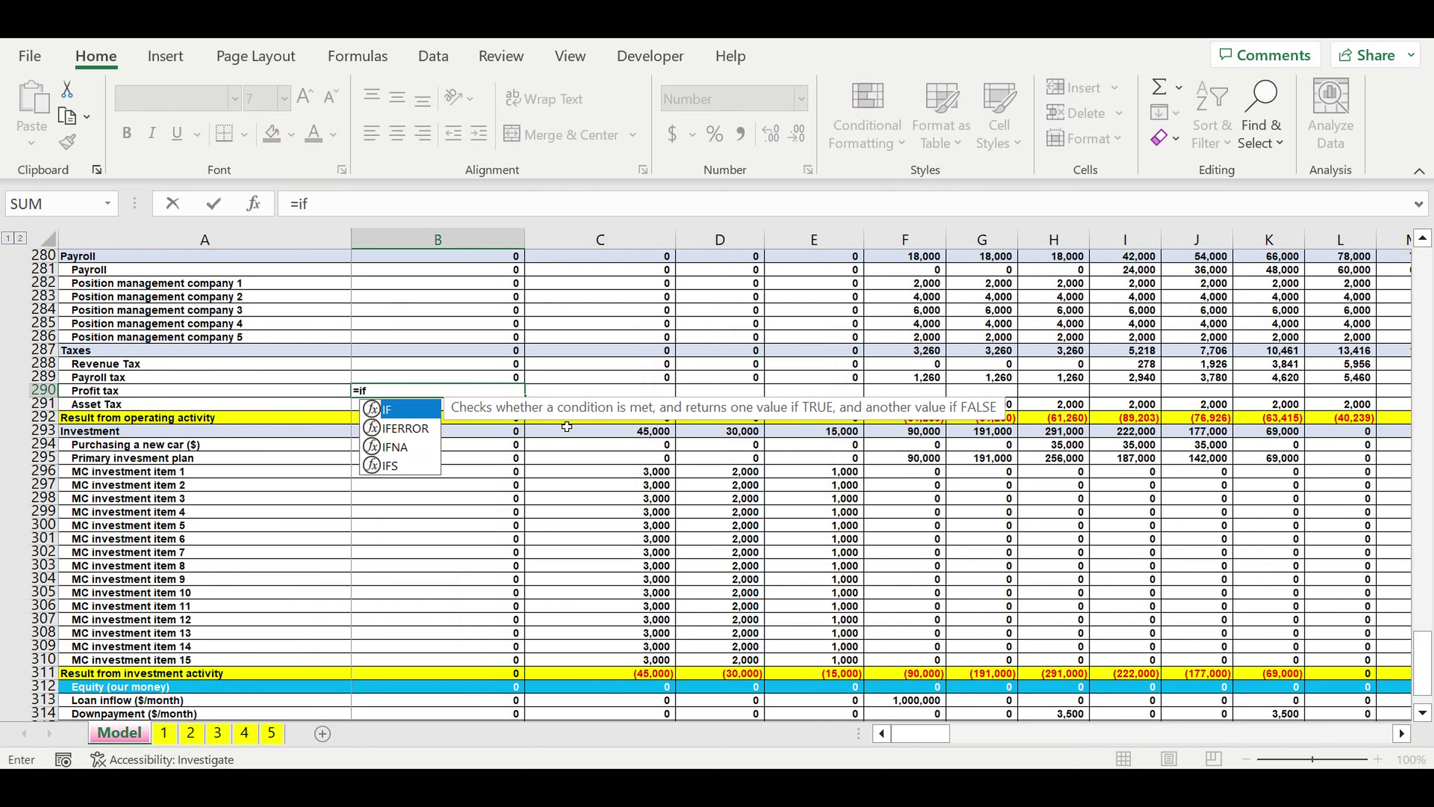
type("(")
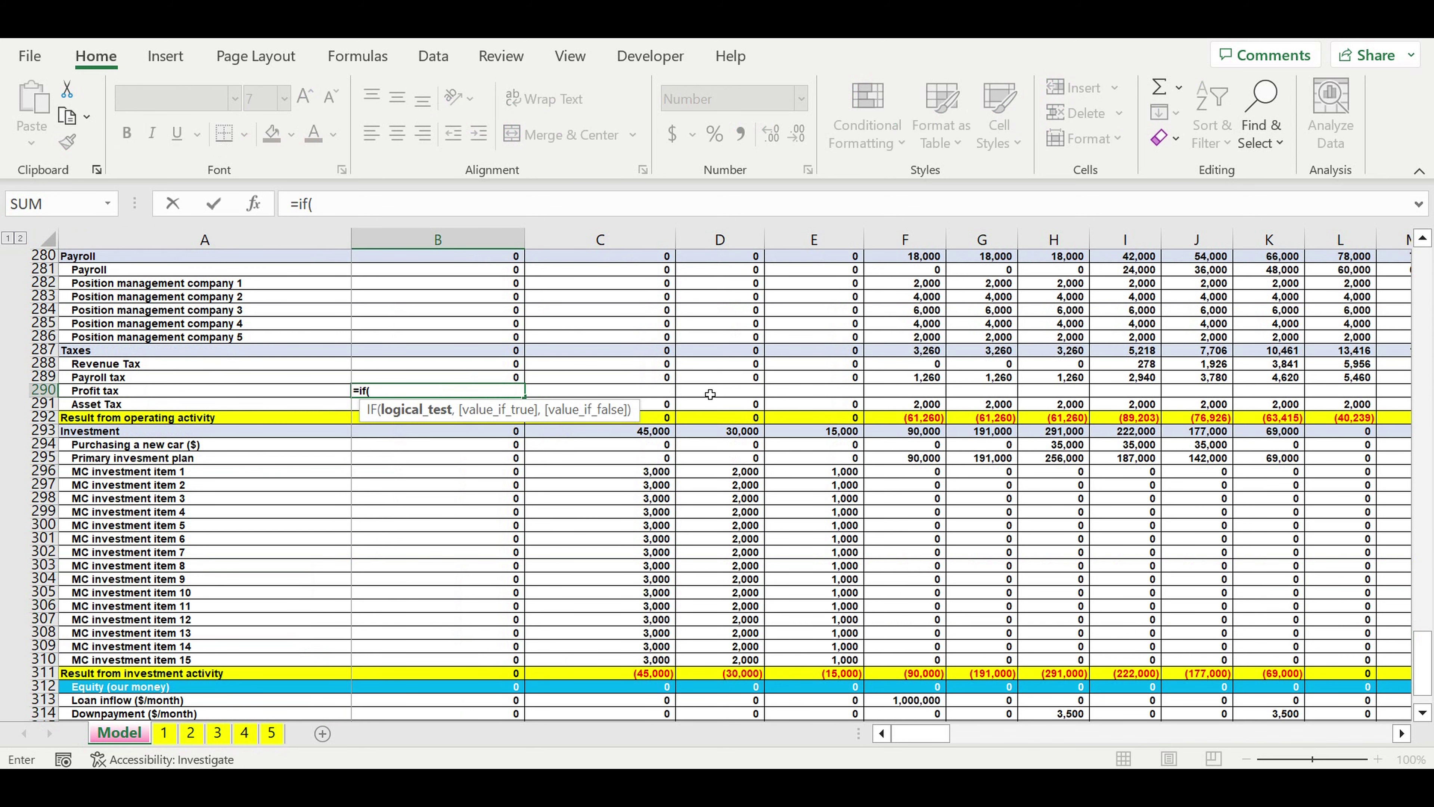
type("(")
scroll(708, 394, "up", 11)
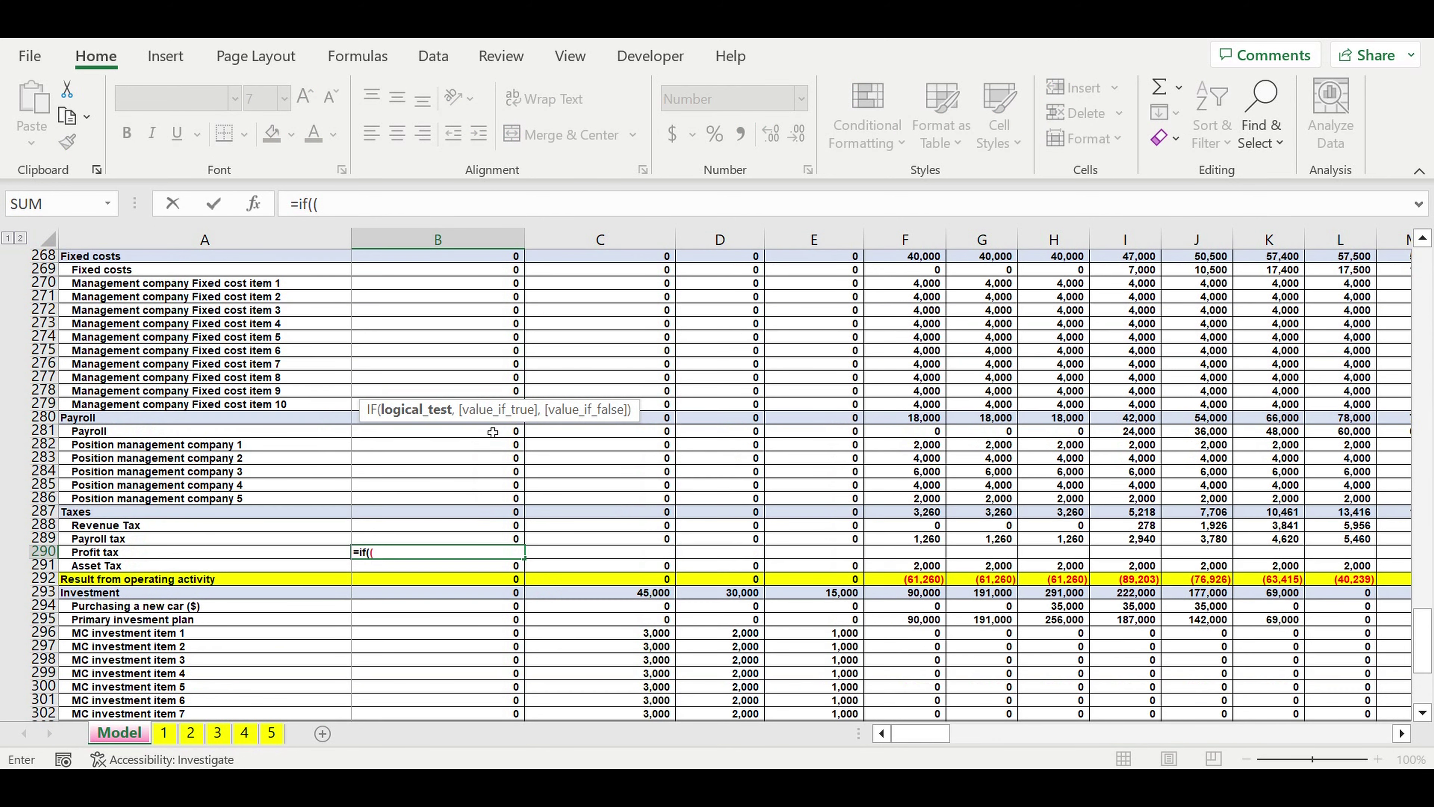
scroll(462, 361, "up", 1)
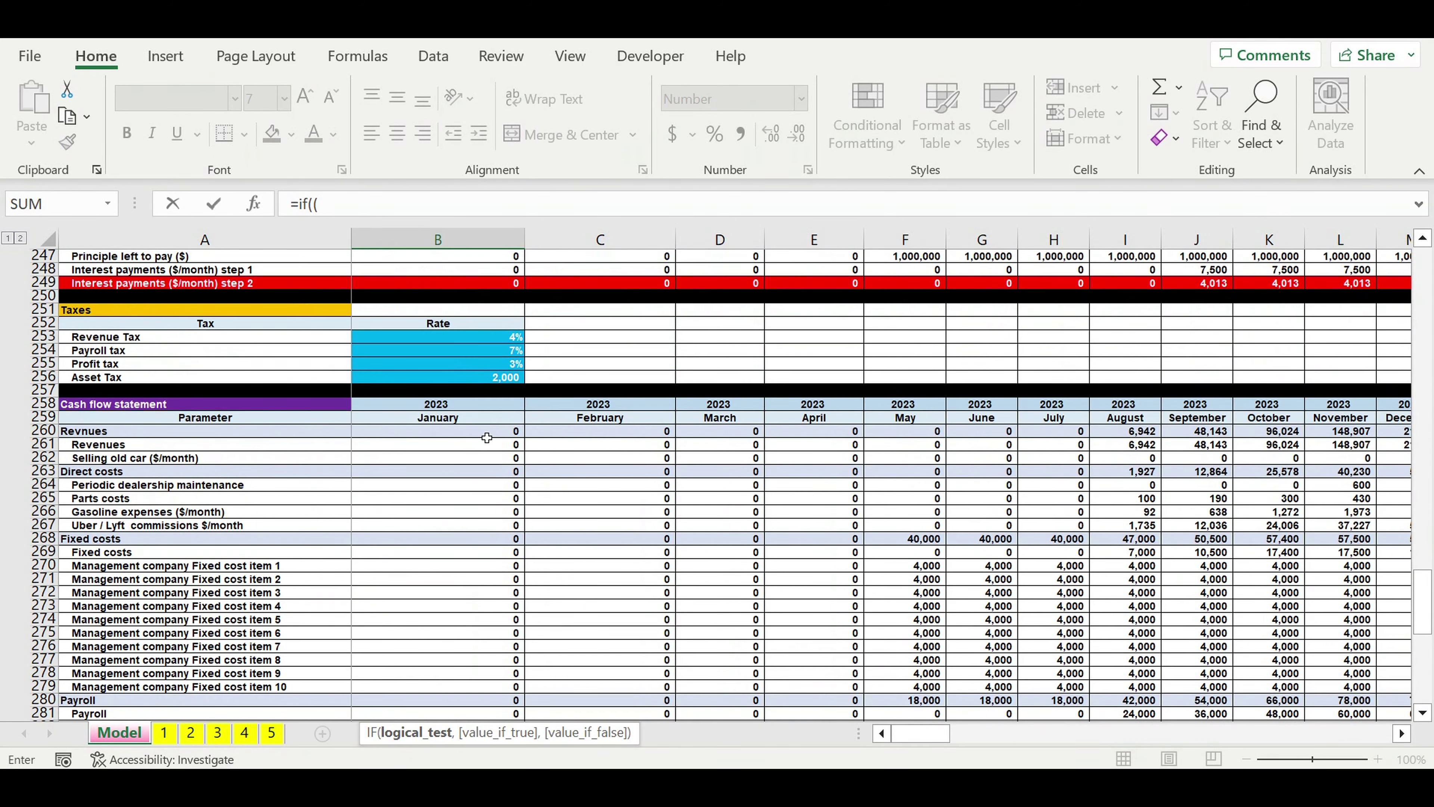
left_click(445, 435)
type("-")
left_click(422, 473)
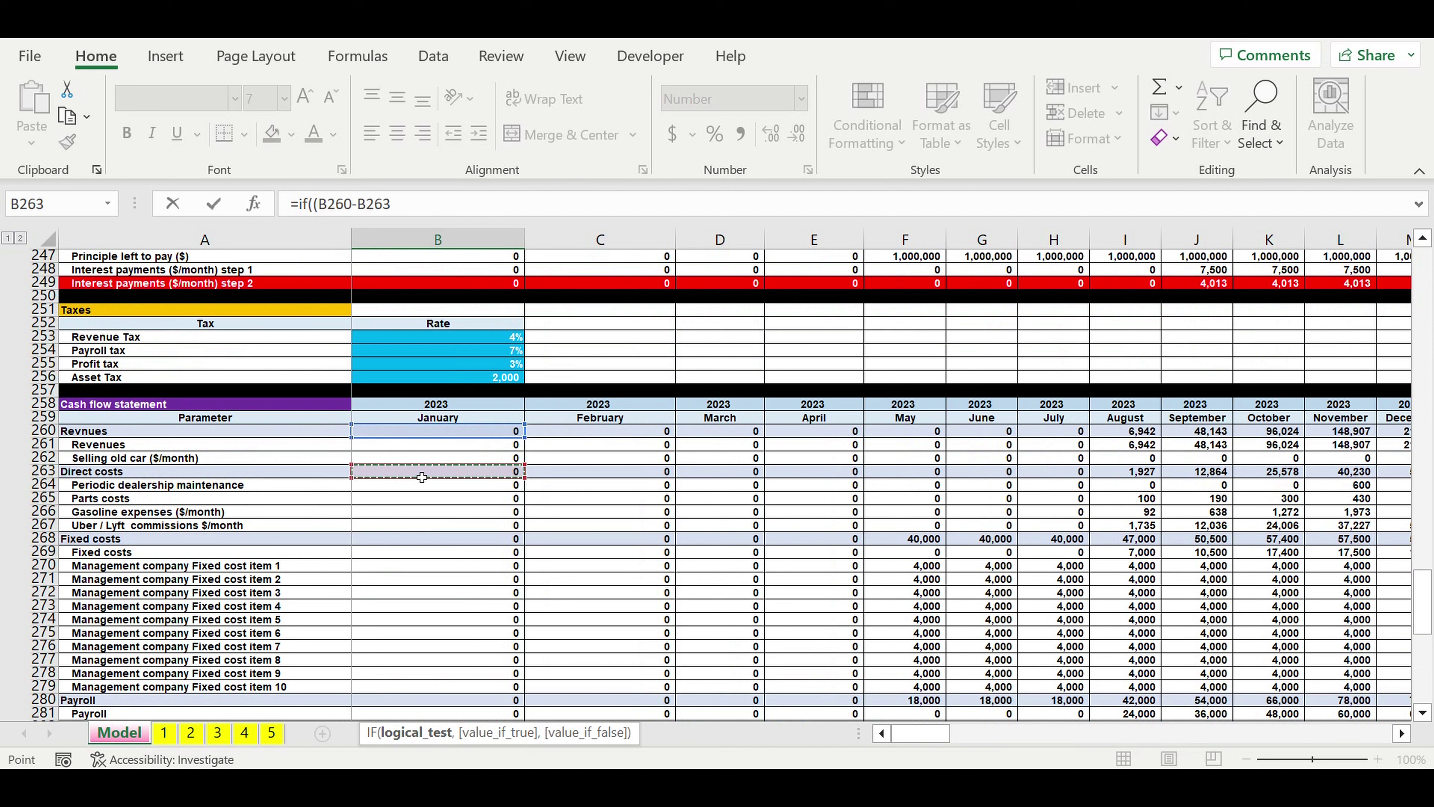
type("-")
left_click(402, 539)
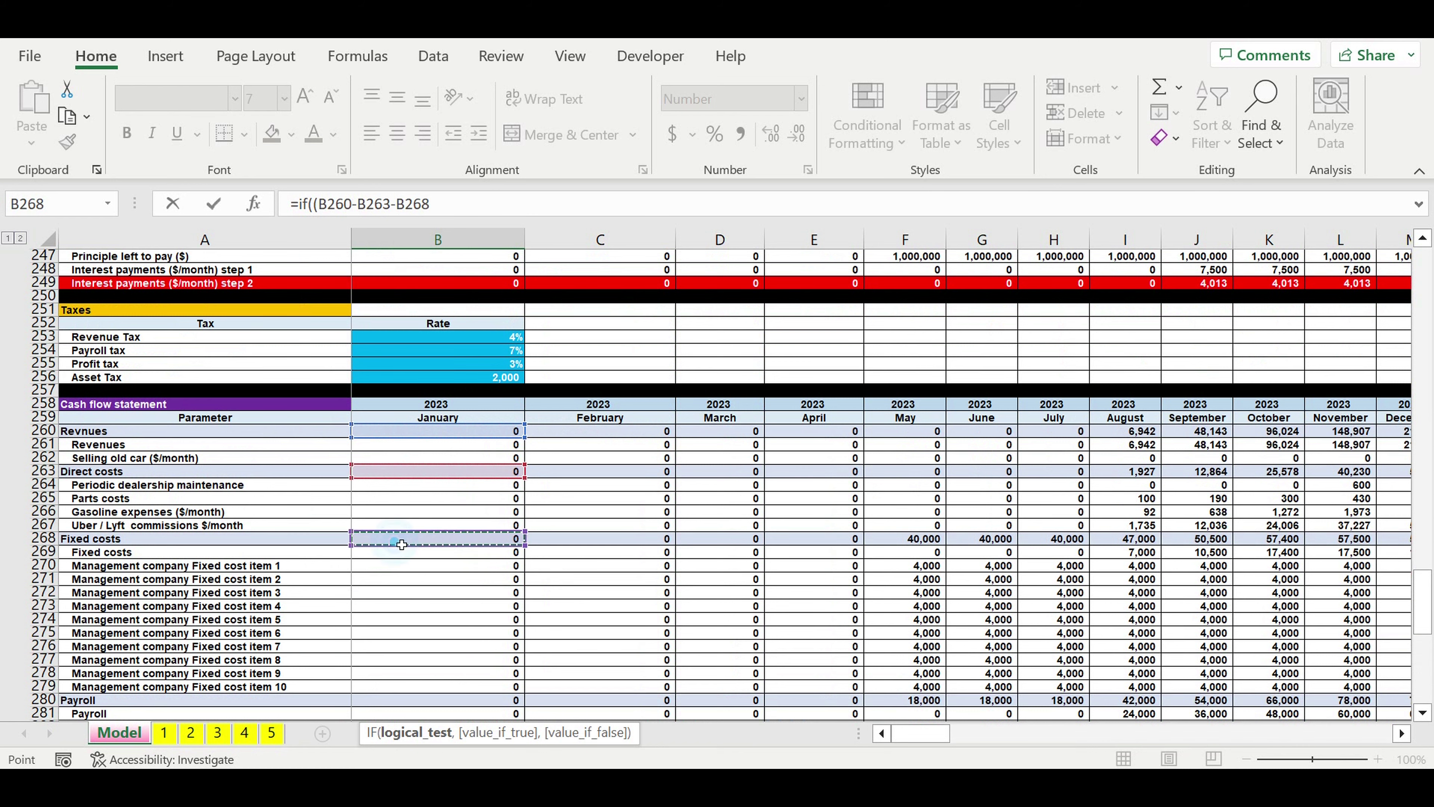
Step: Extend the January profit tax IF test by subtracting payroll B280, revenue tax B288, payroll tax B289 and asset tax B291
type("-")
scroll(435, 529, "down", 3)
scroll(435, 528, "down", 3)
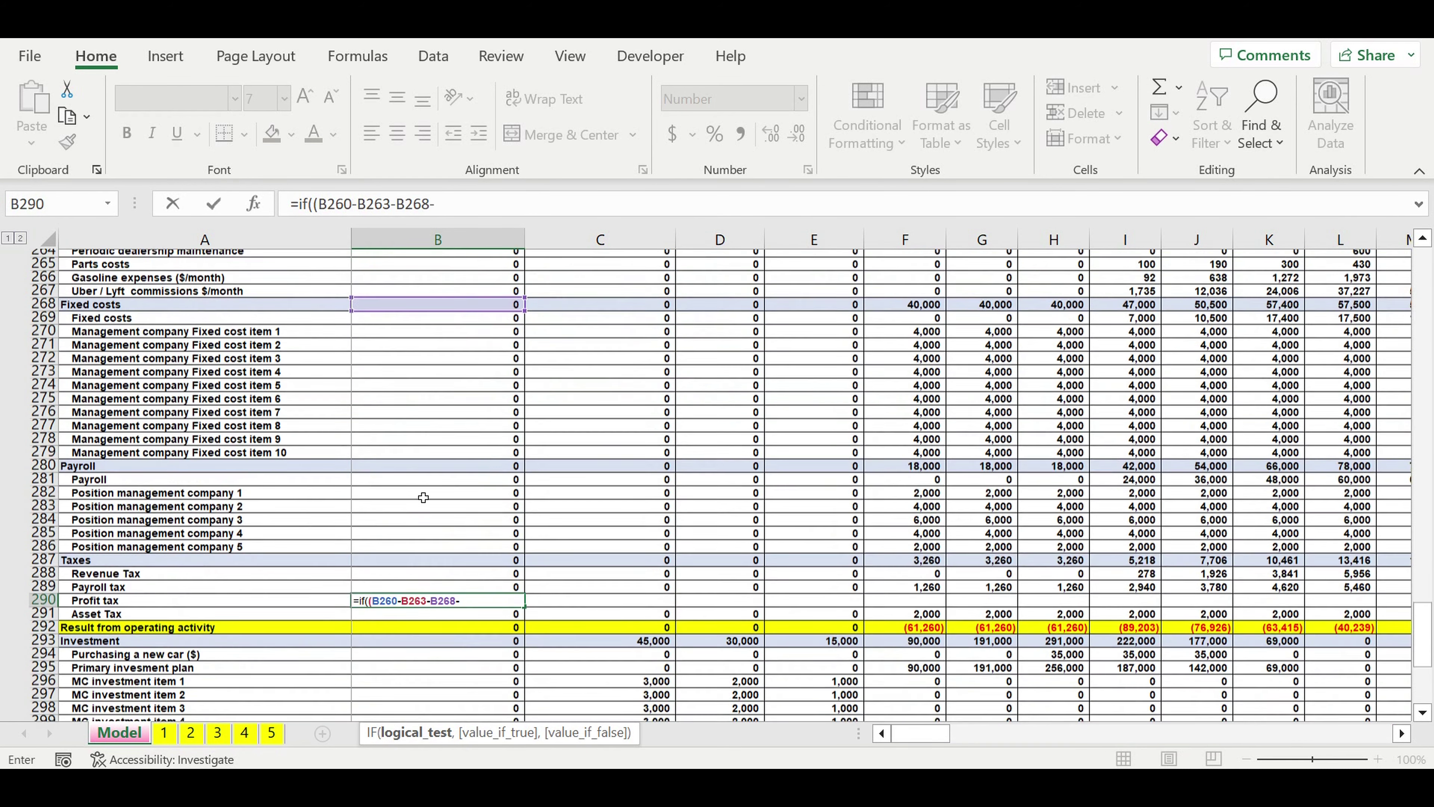
left_click(421, 463)
type("-")
left_click(385, 565)
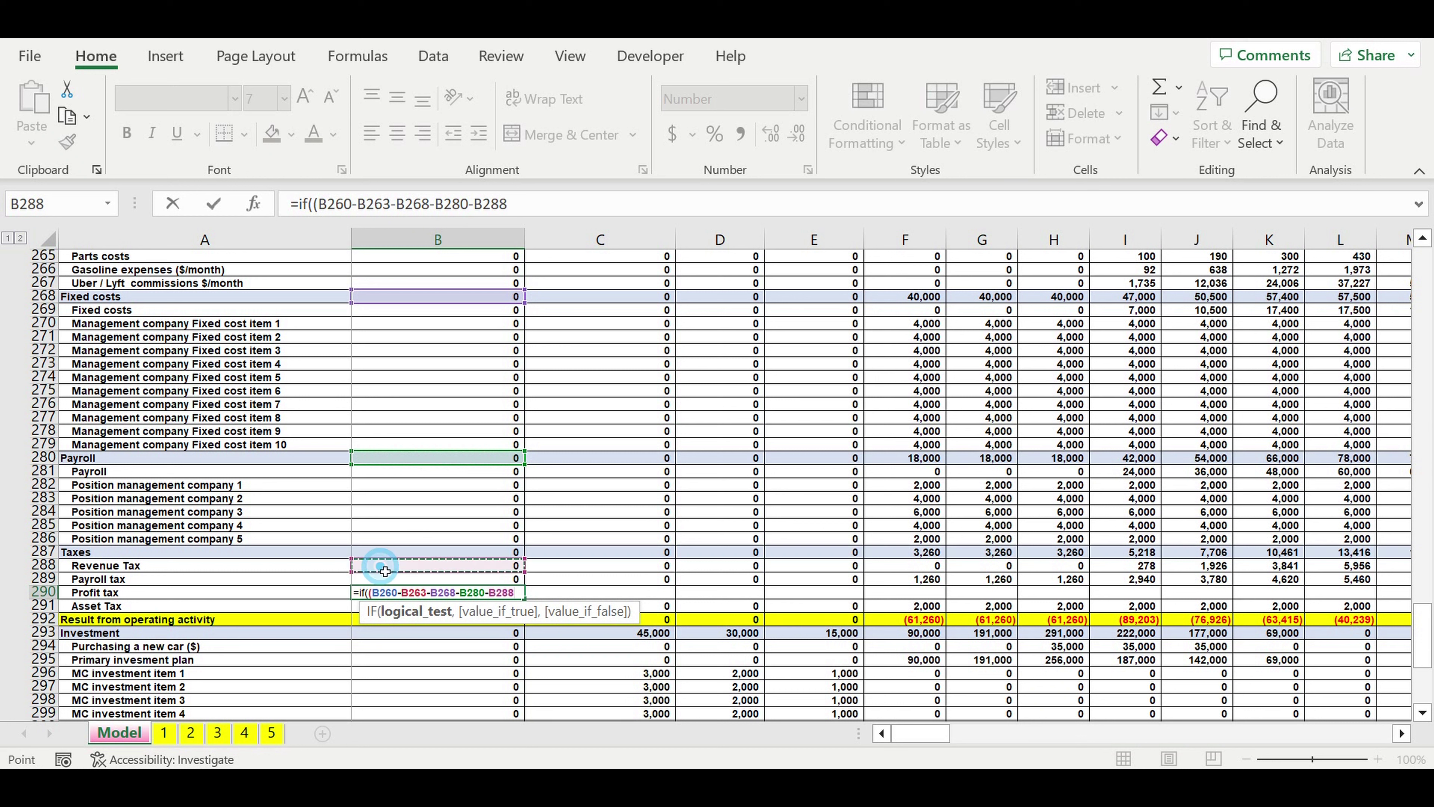
type("-")
left_click(376, 581)
type("-")
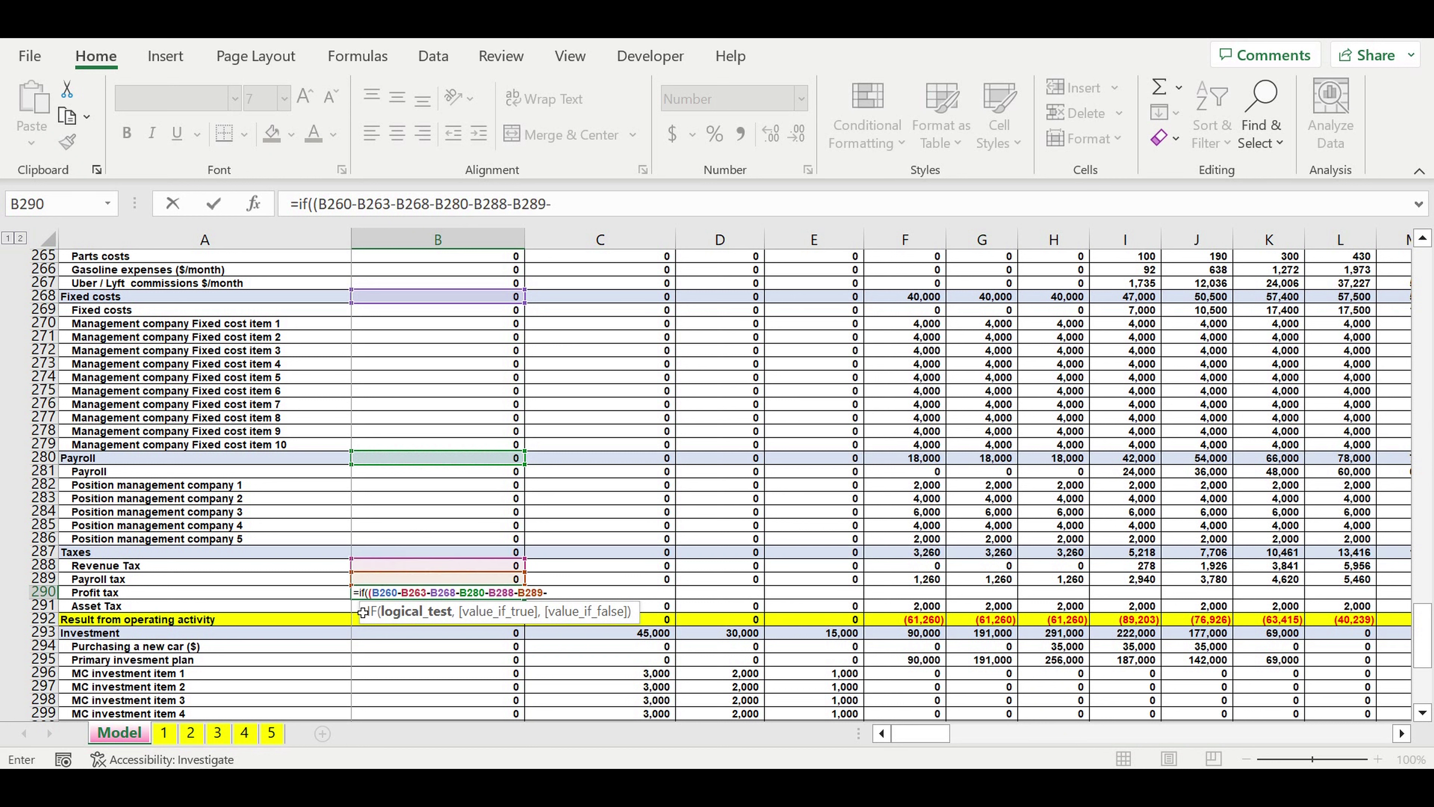
left_click(363, 608)
type("-")
scroll(479, 580, "down", 5)
scroll(480, 580, "down", 4)
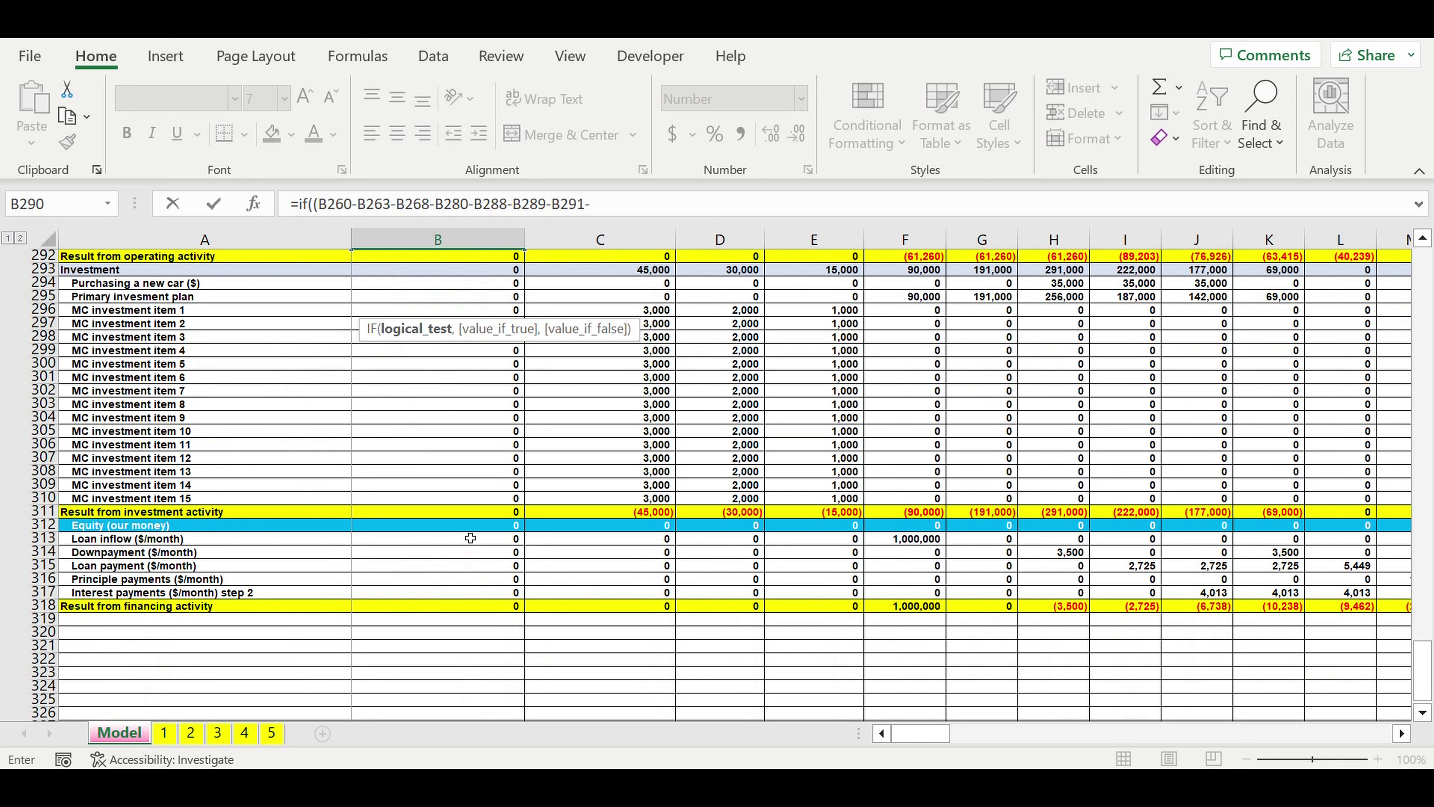
left_click(421, 515)
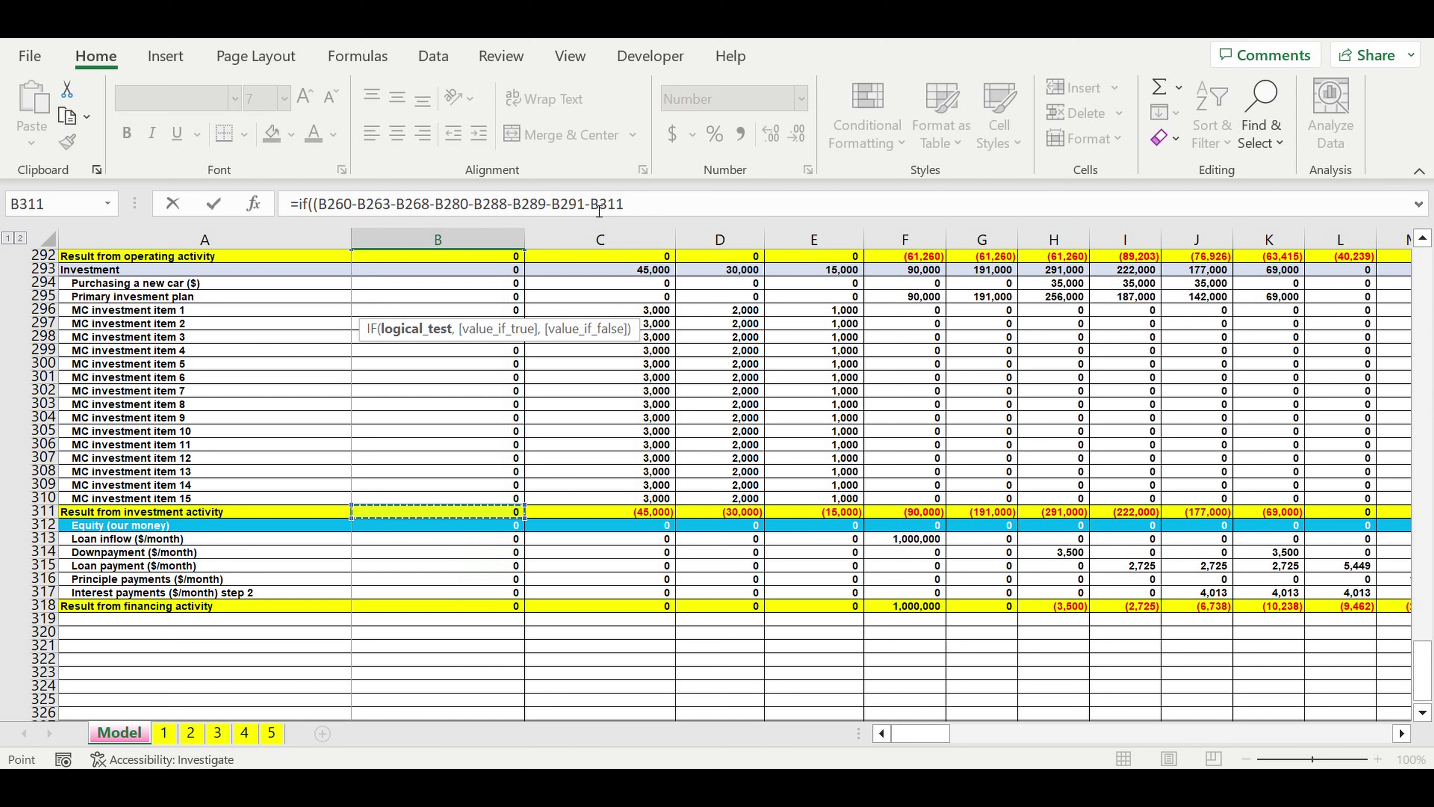
left_click(587, 206)
left_click_drag(664, 206, 592, 207)
key("BackSpace")
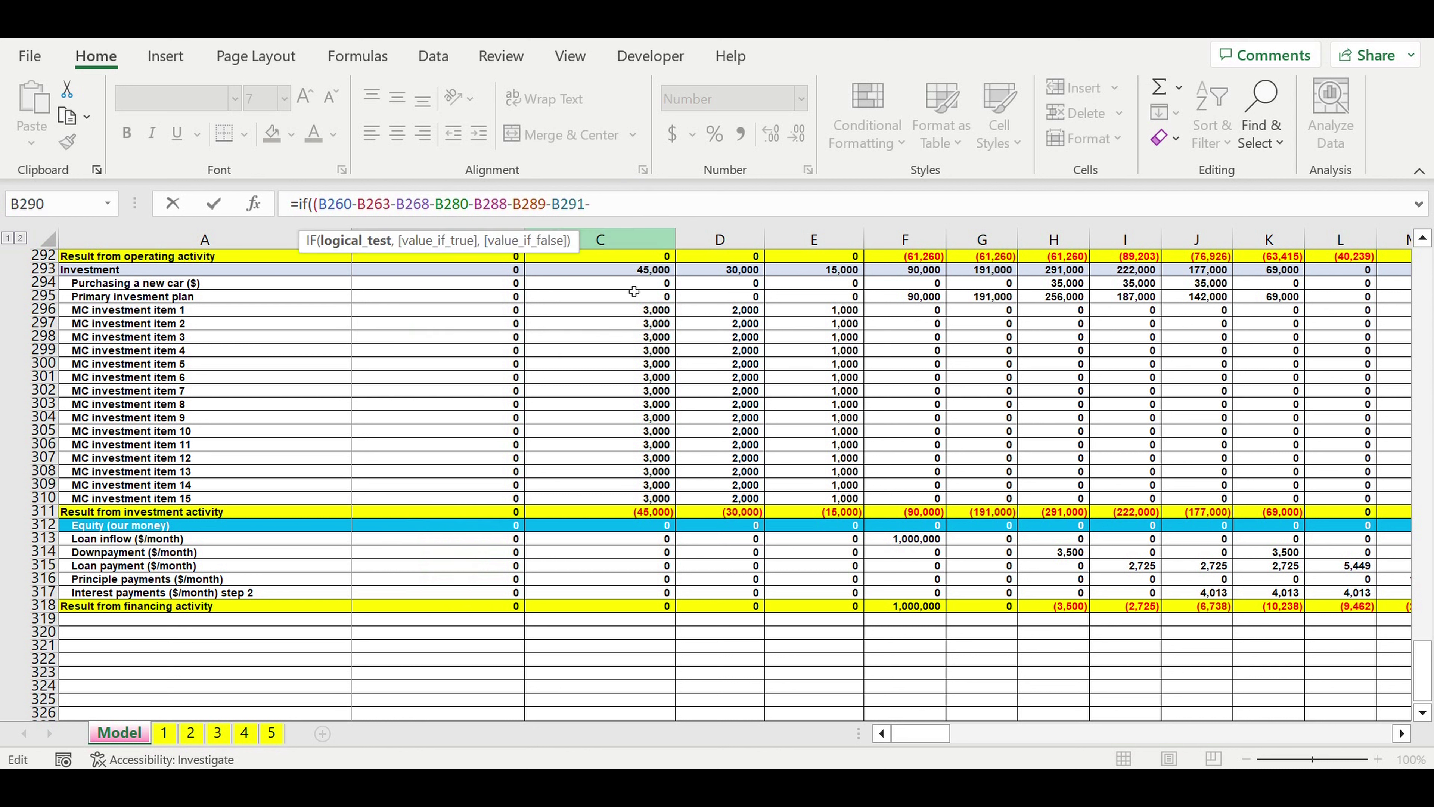
Step: Subtract investment B293 and the financing outflows B314, B315, B316 and B317 in the profit tax expression and close its parenthesis
scroll(634, 291, "up", 3)
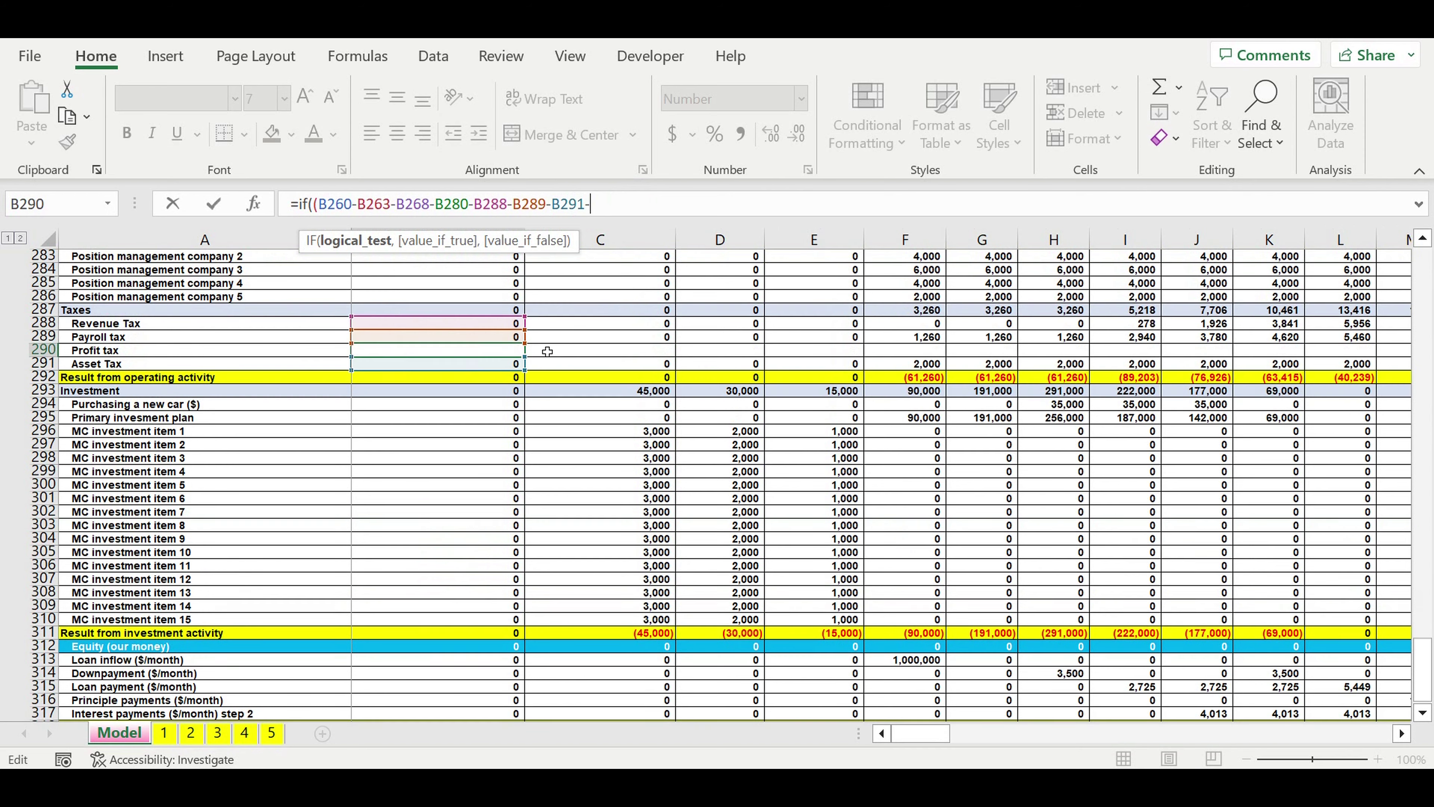
left_click(464, 396)
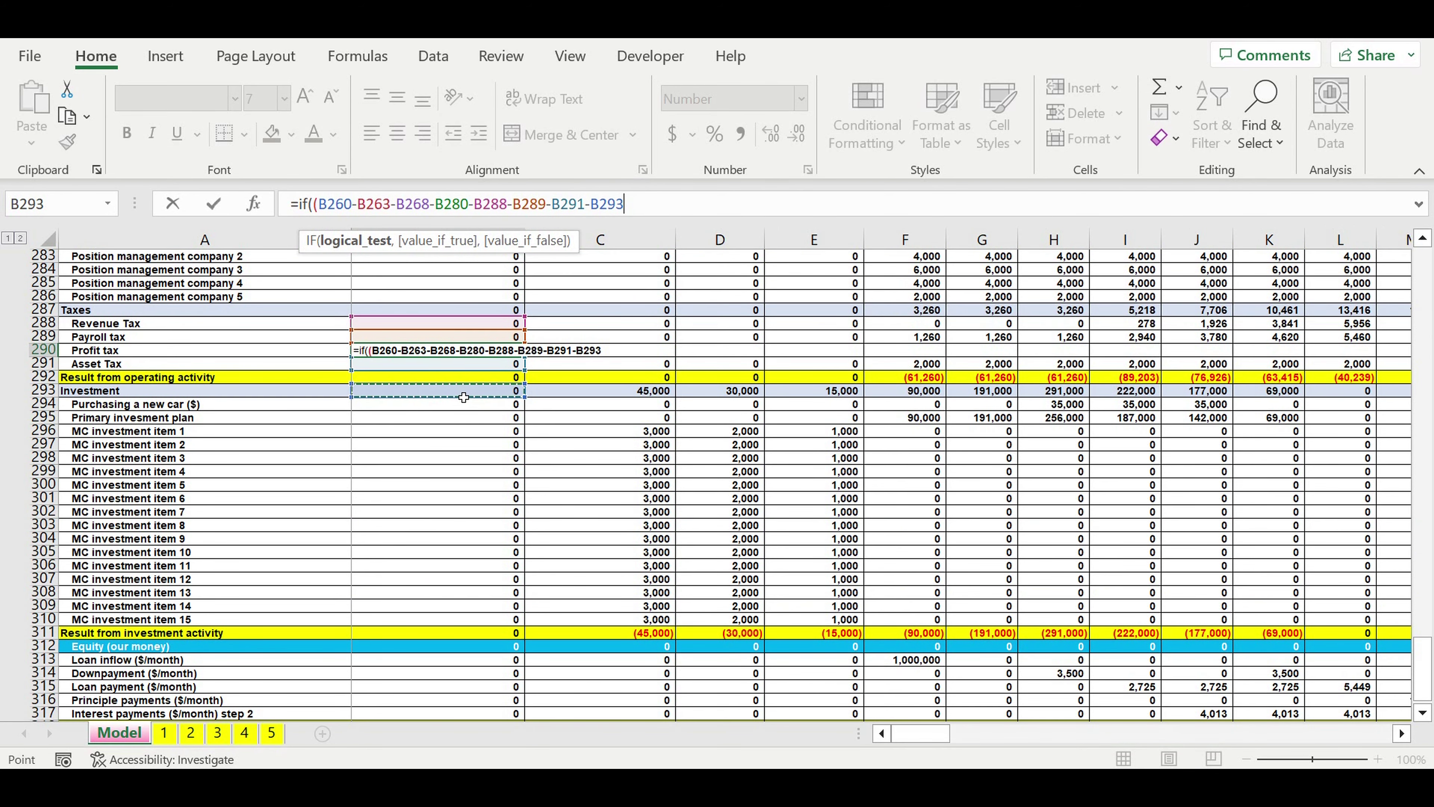
type("-")
scroll(544, 406, "down", 5)
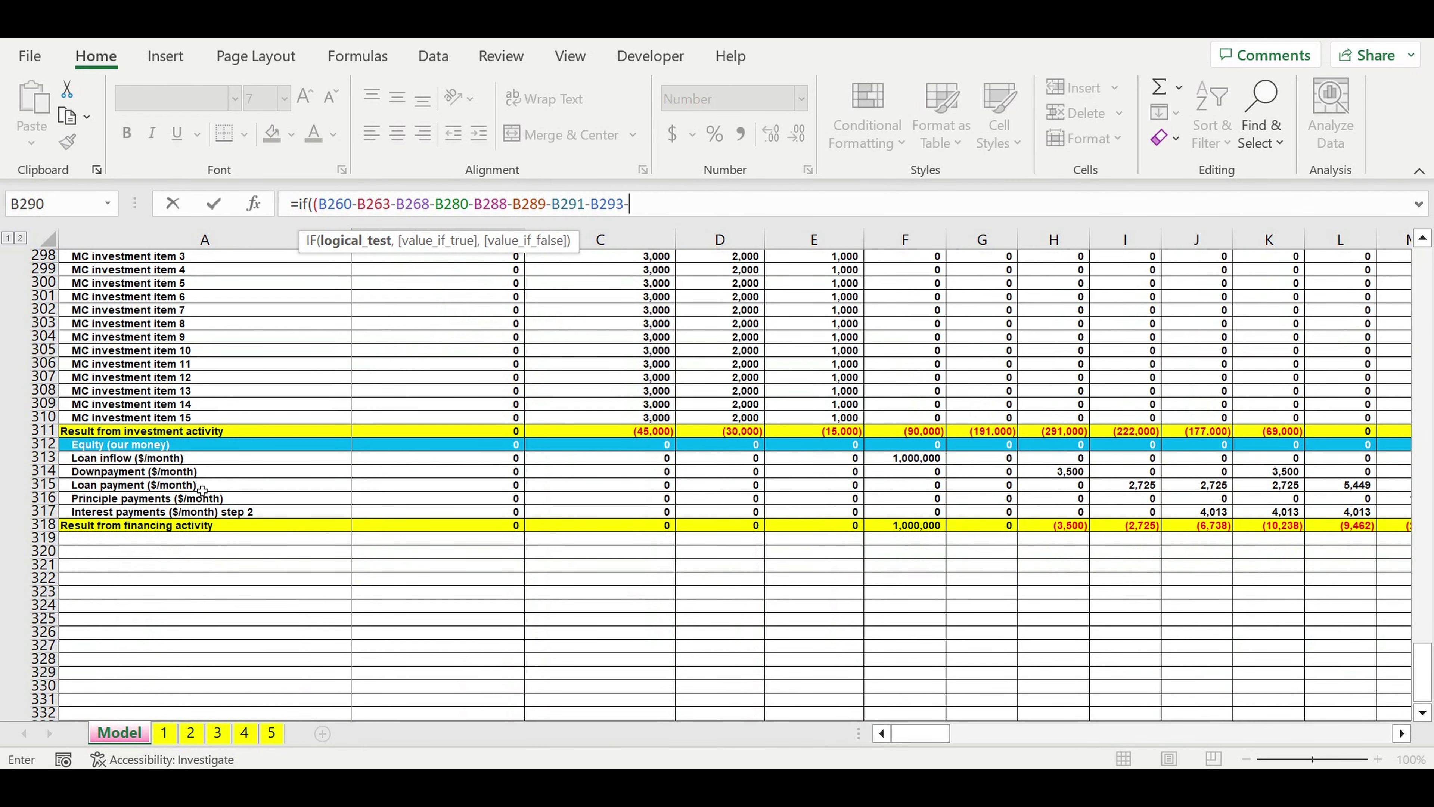
left_click(424, 475)
type("-")
left_click(393, 487)
type("-")
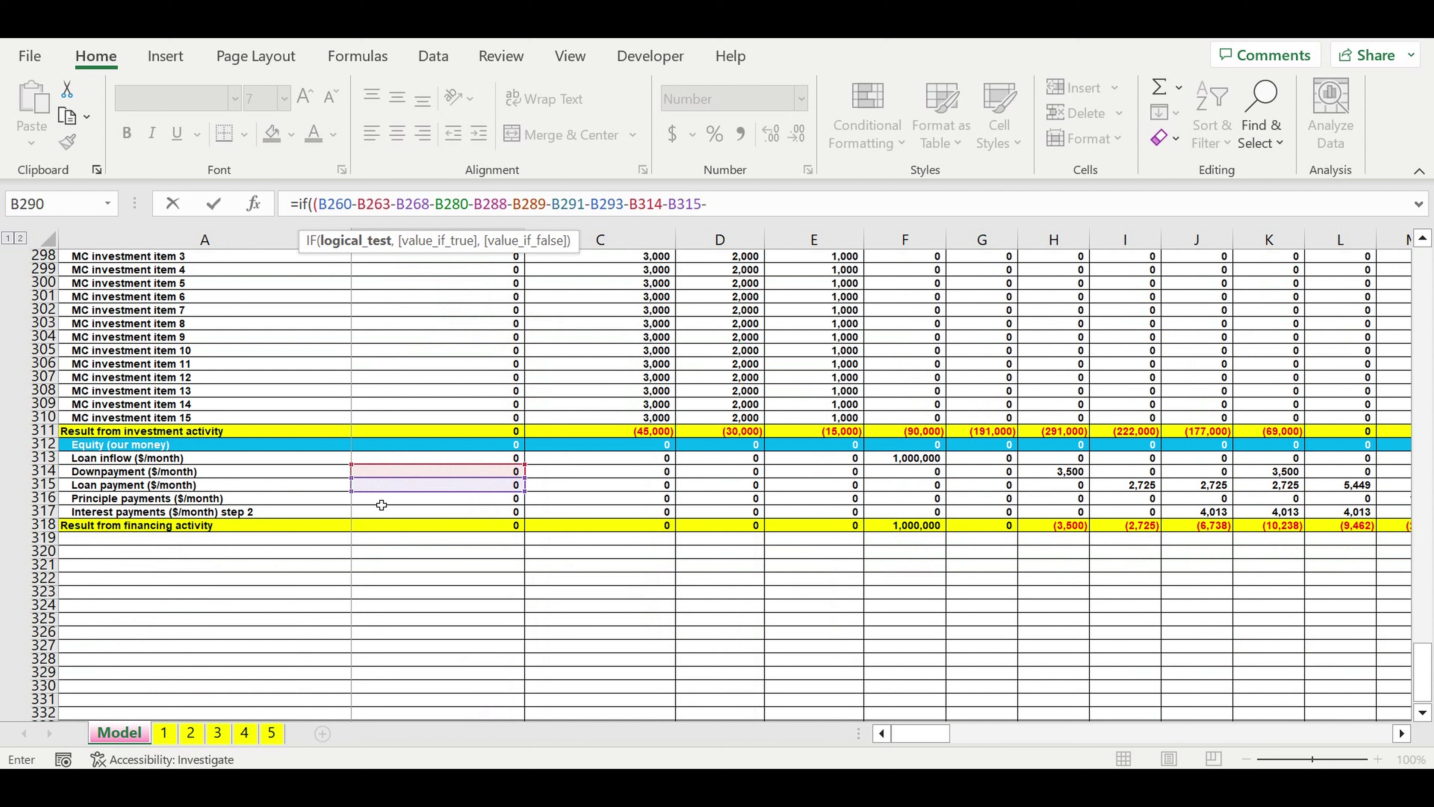
left_click(381, 505)
type("-")
left_click(373, 515)
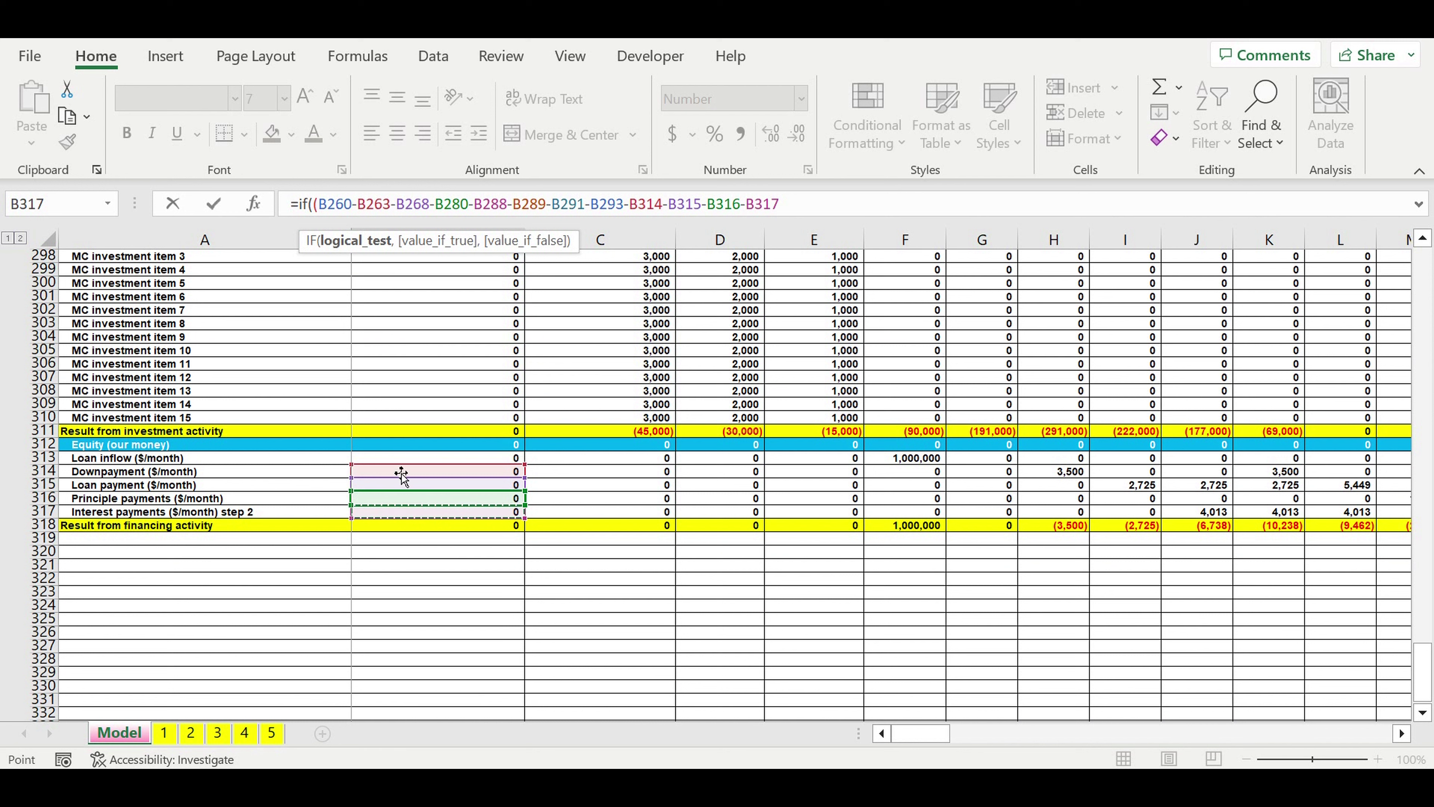
type(")")
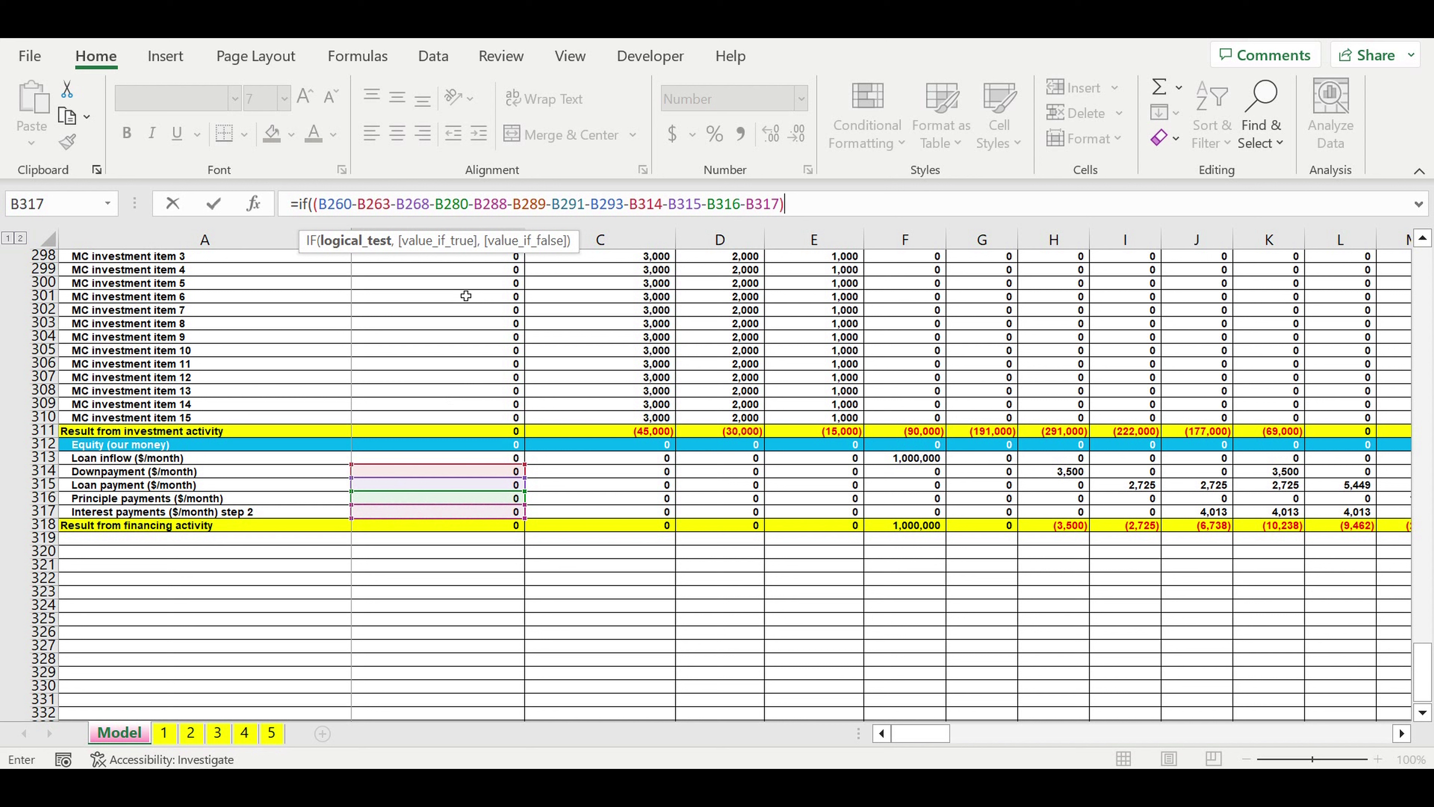
Step: Make the IF return 0 when the profit expression is <0, and otherwise reuse the same parenthesised expression followed by a multiplication sign
left_click(817, 204)
type("<0,")
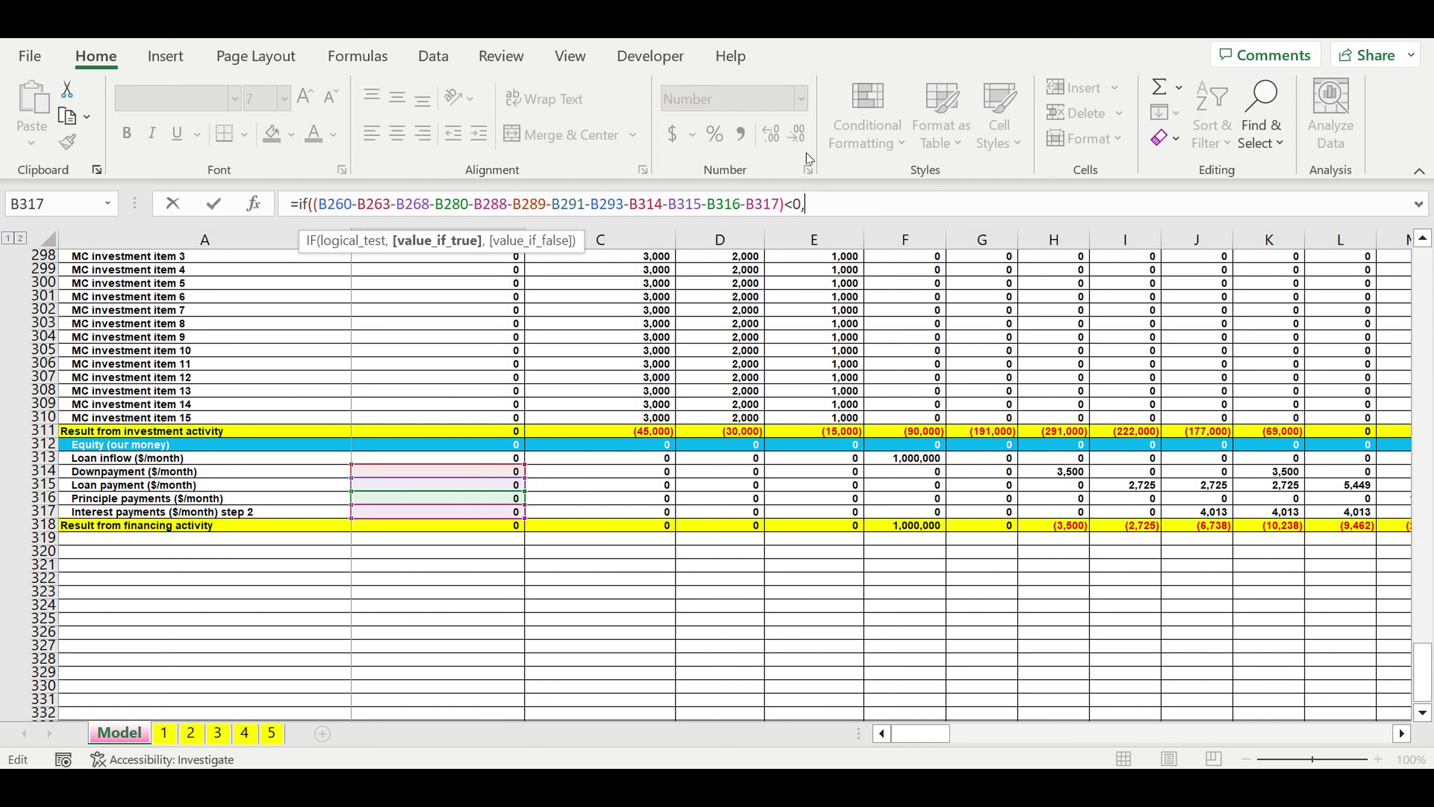
type("0,")
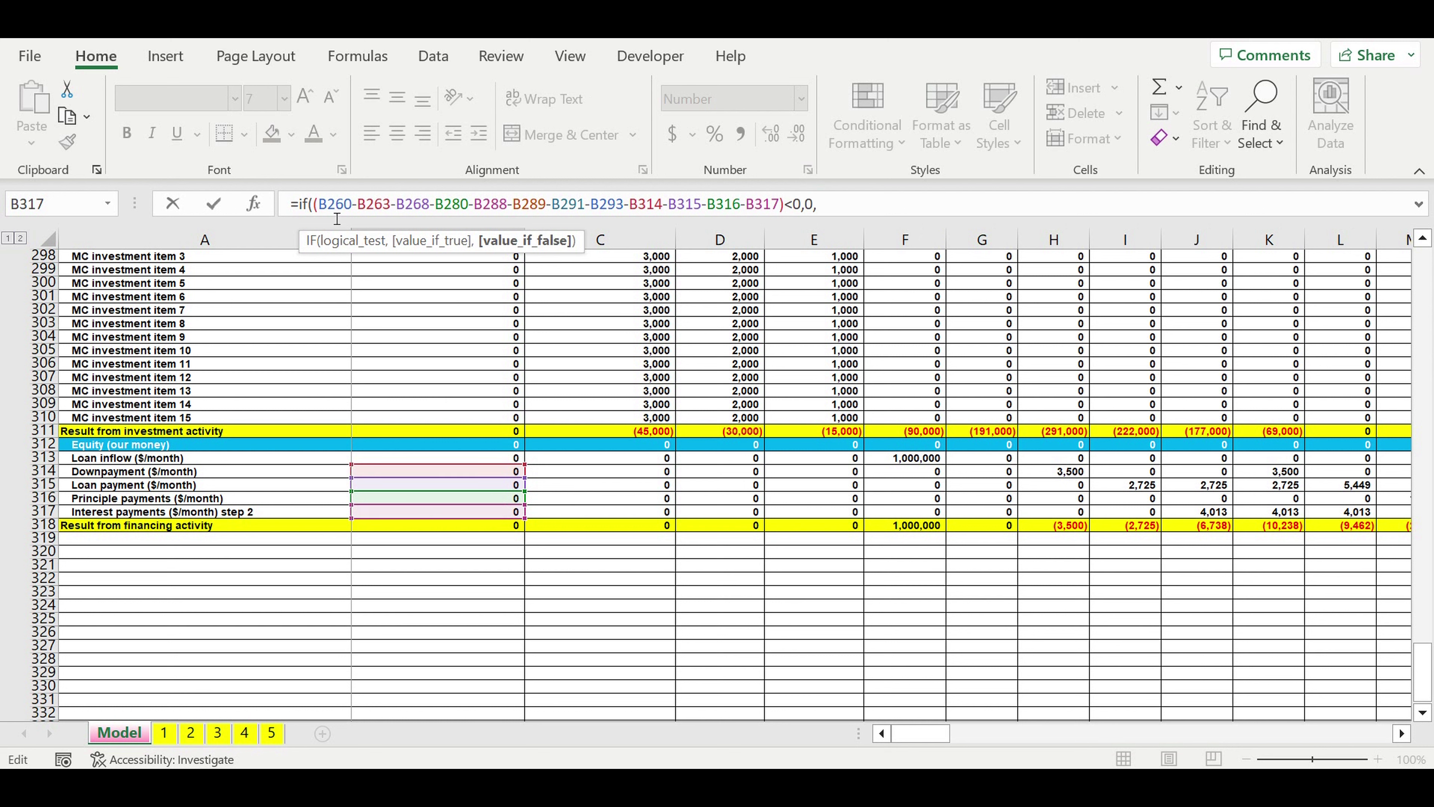
left_click_drag(322, 210, 780, 209)
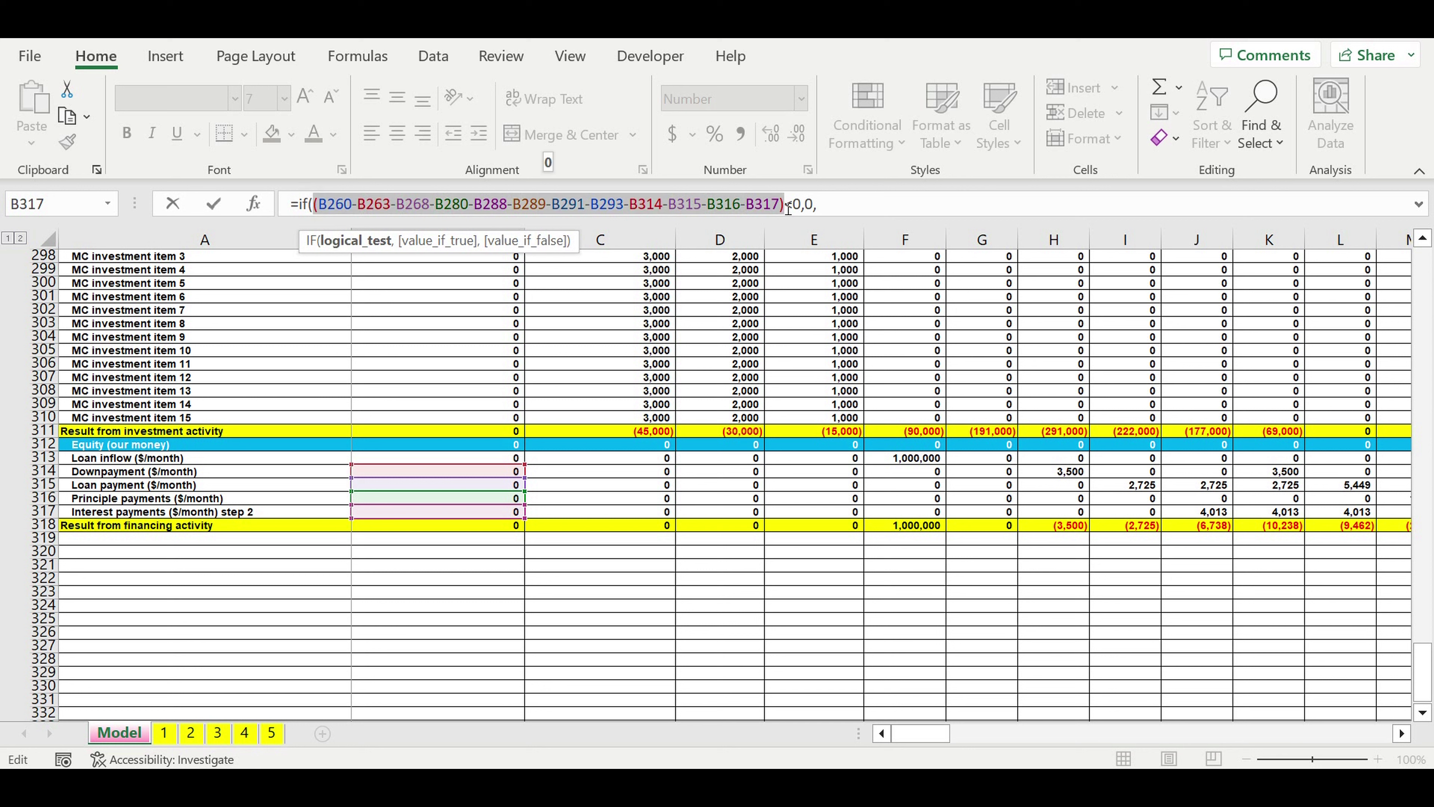
left_click(871, 211)
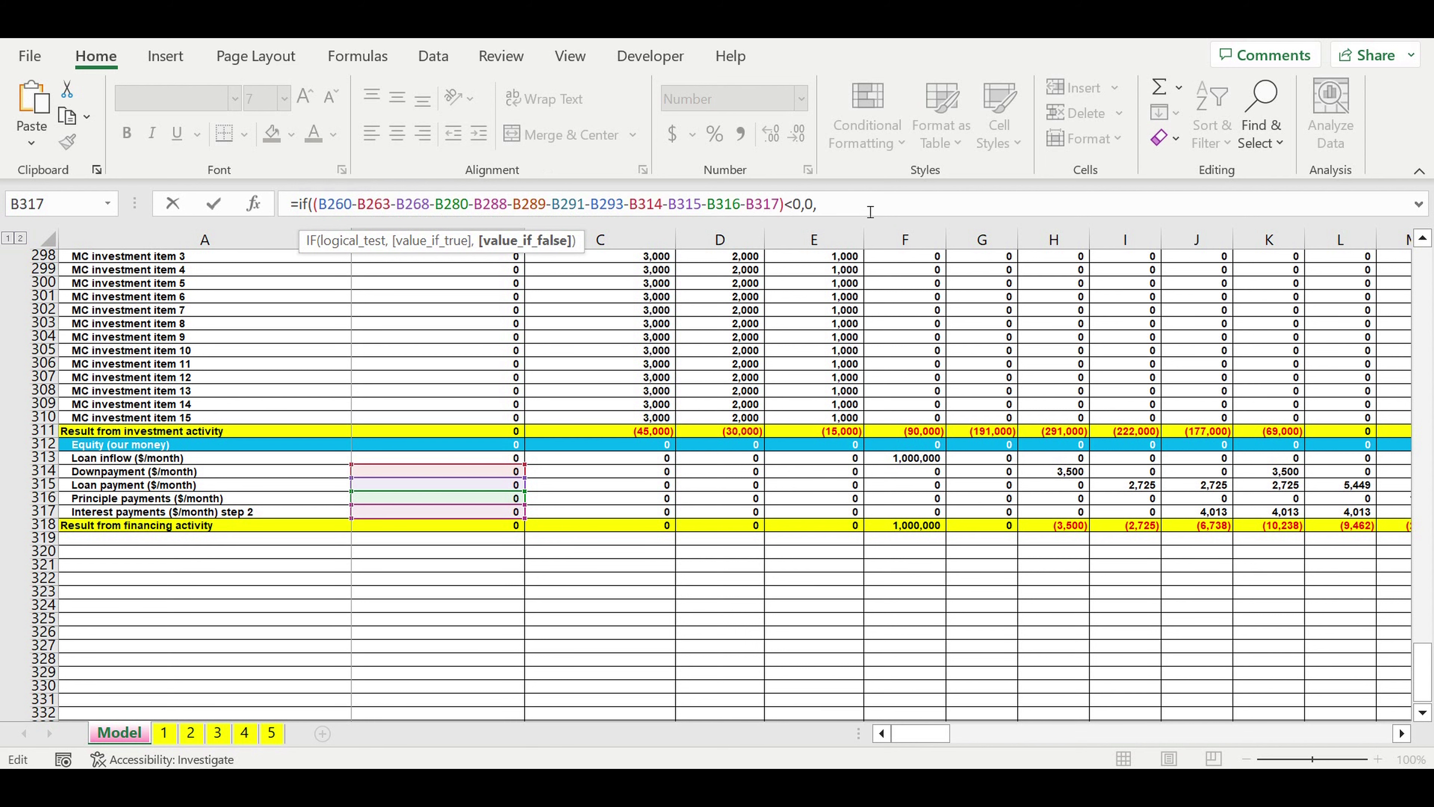
key("ctrl+v")
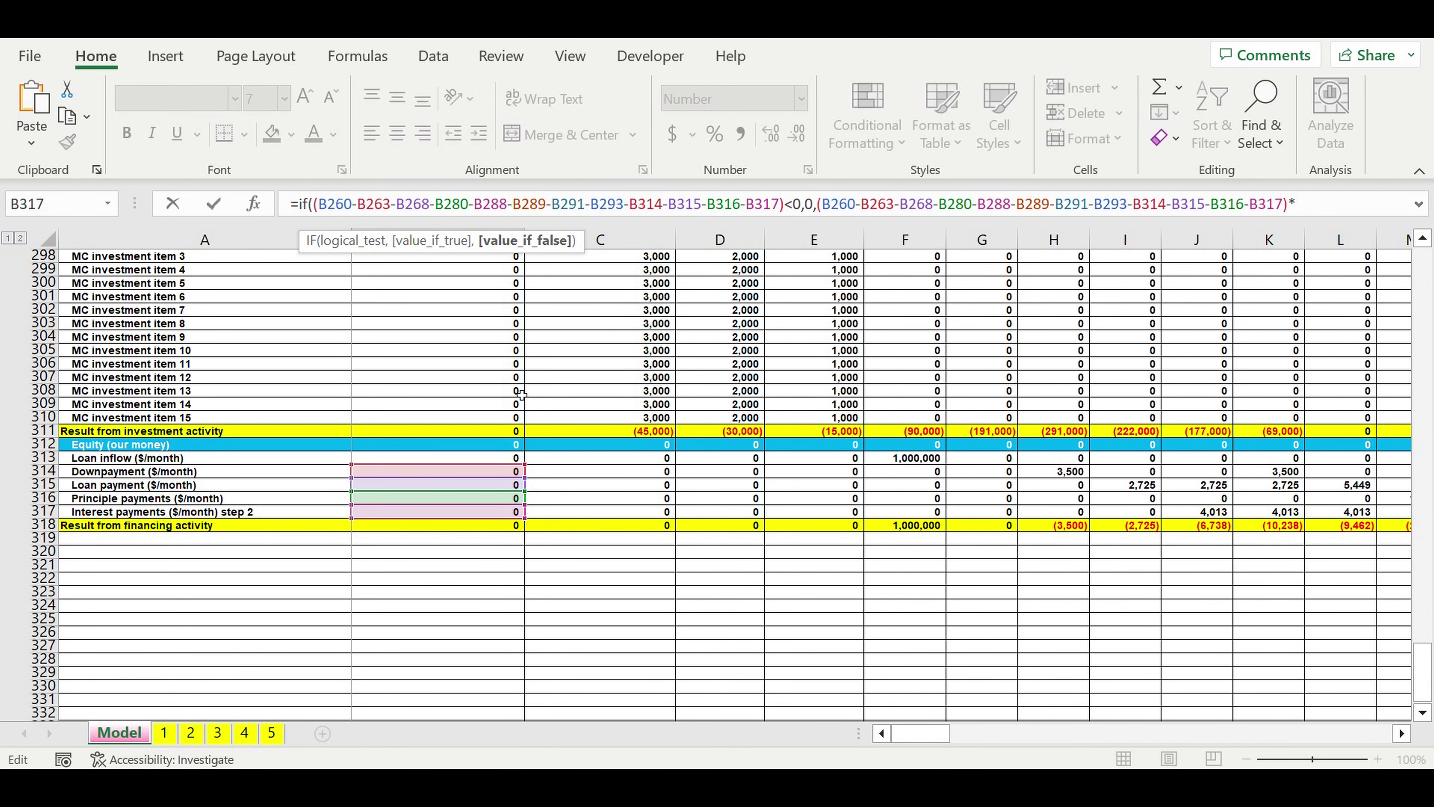
Step: Finish the January profit tax formula by multiplying by the profit tax rate as the absolute reference $B$255
scroll(528, 391, "up", 5)
scroll(528, 390, "up", 8)
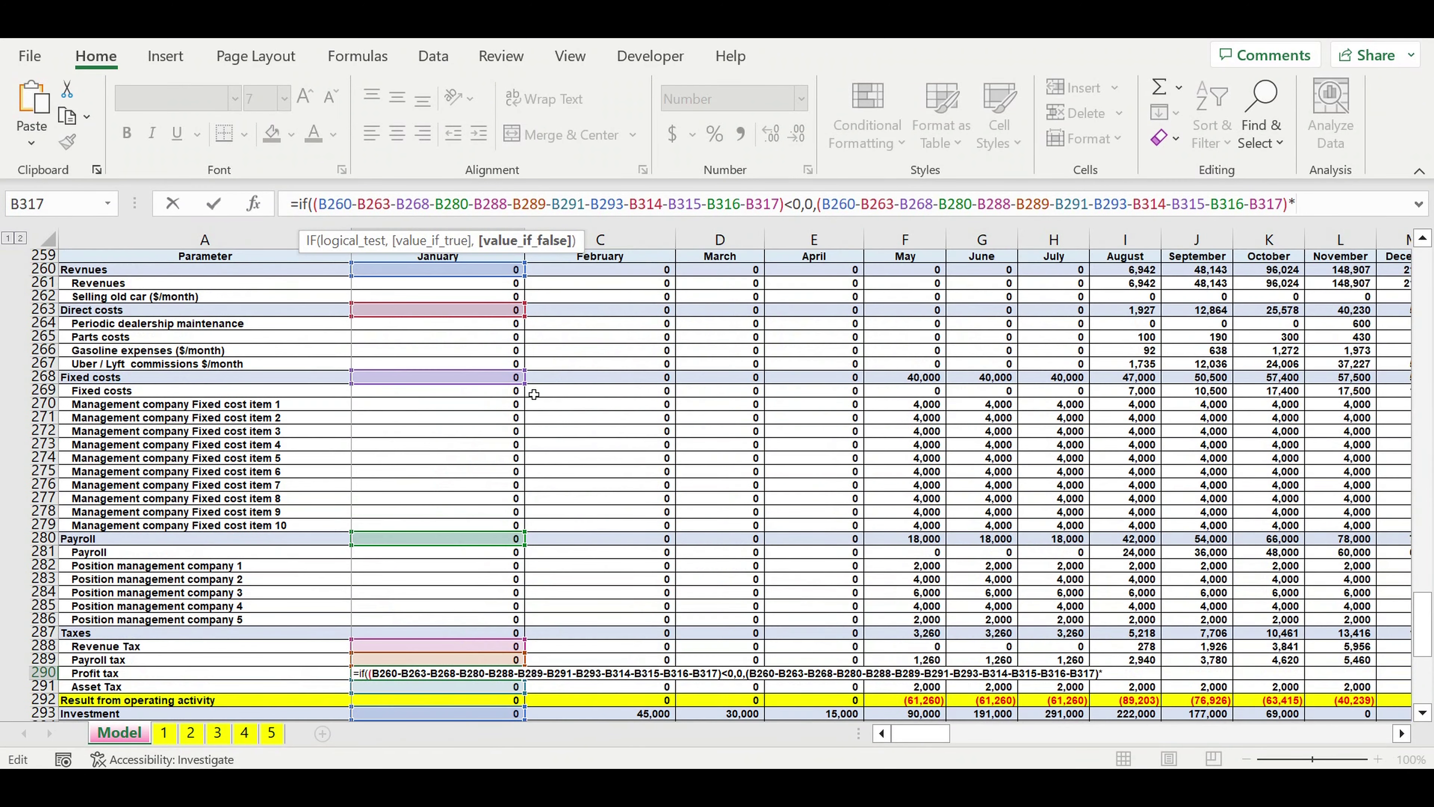
scroll(533, 393, "up", 4)
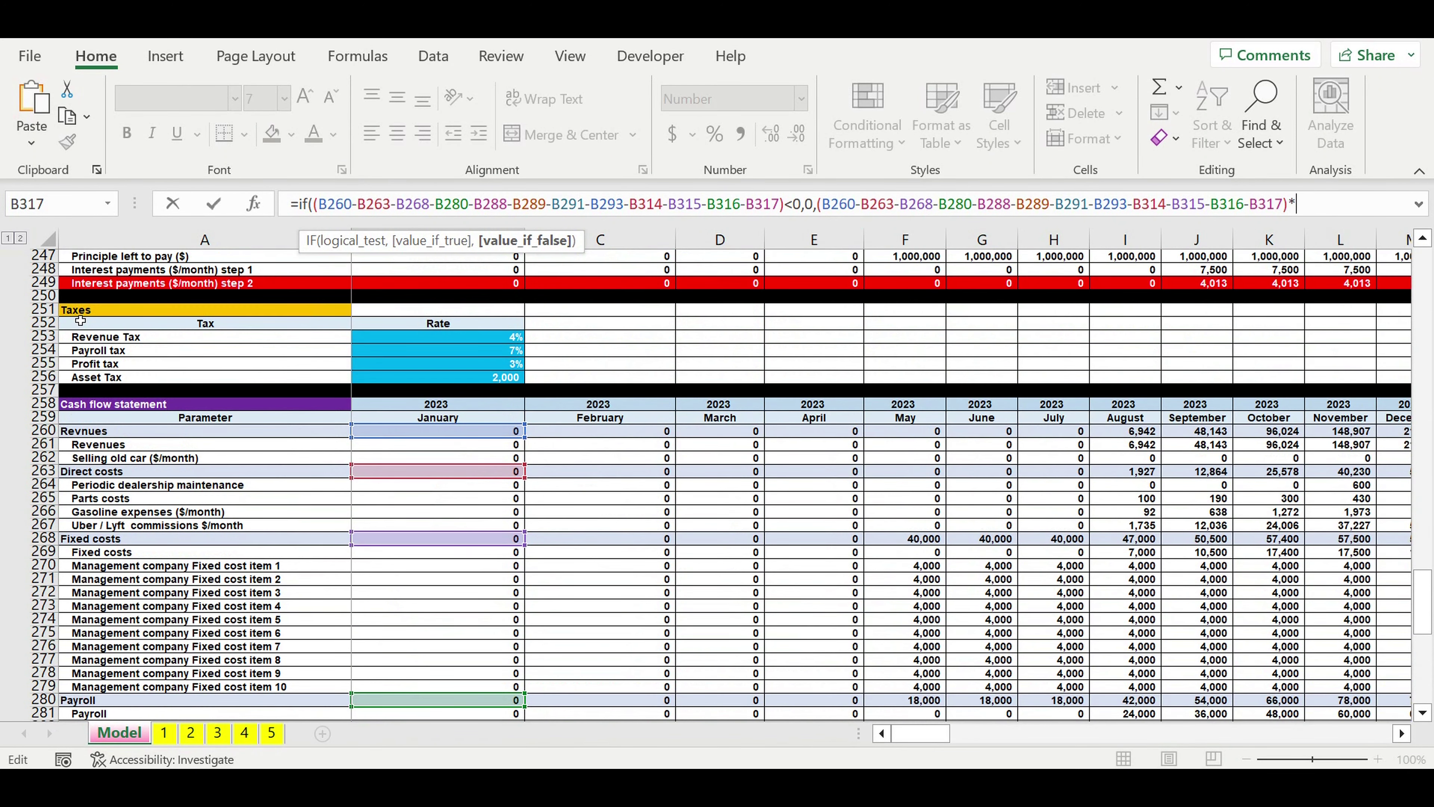
left_click(498, 367)
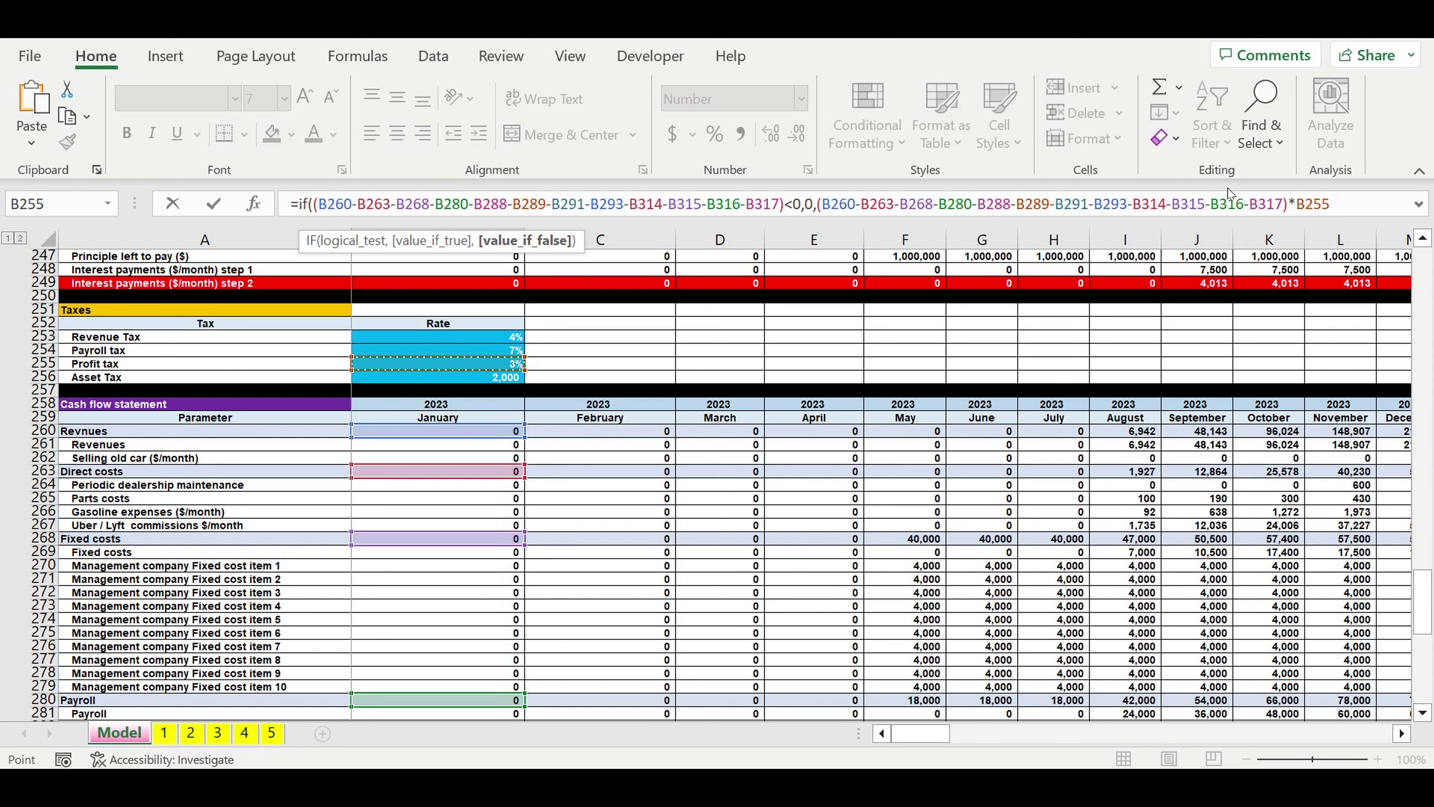
type(")")
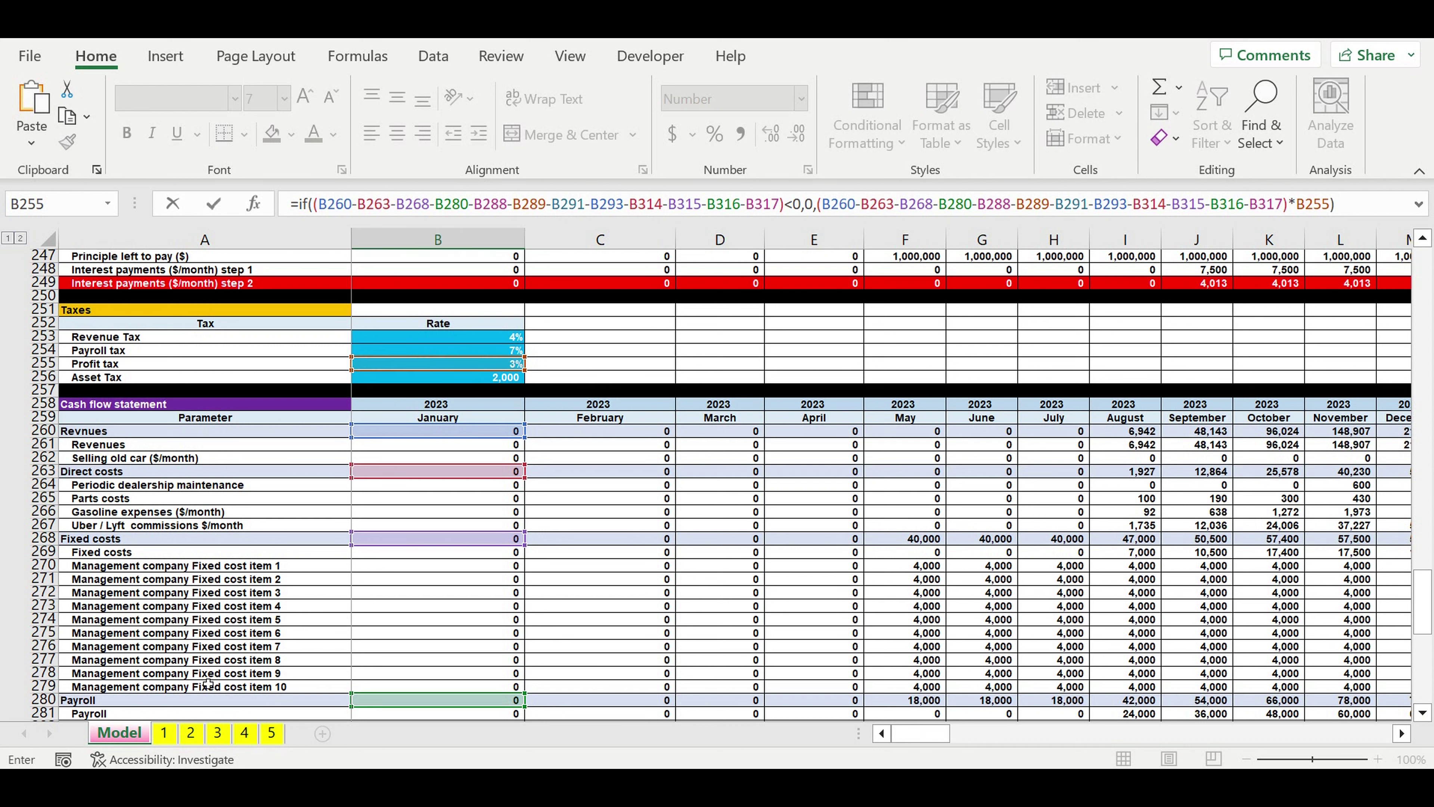
left_click(1307, 207)
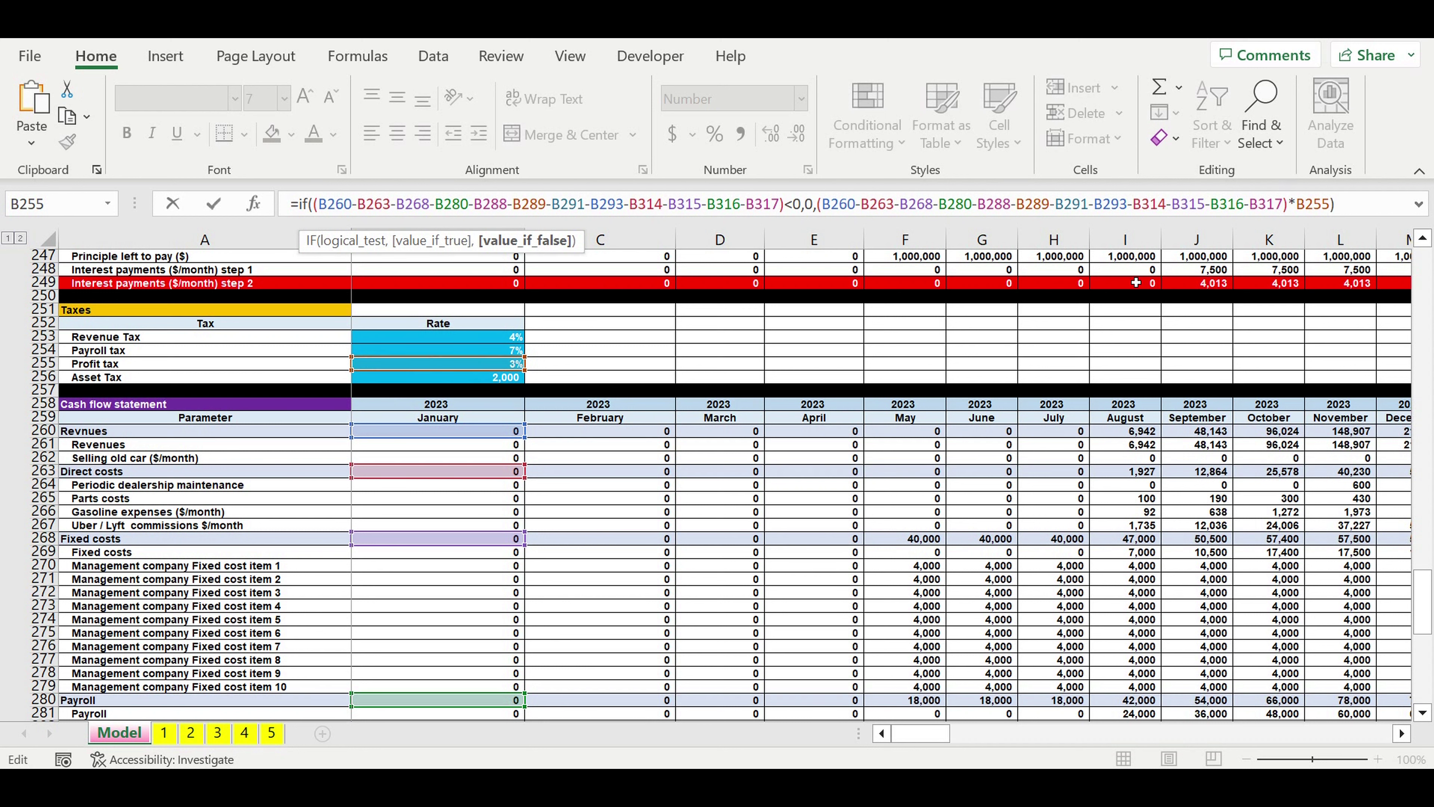
type("$")
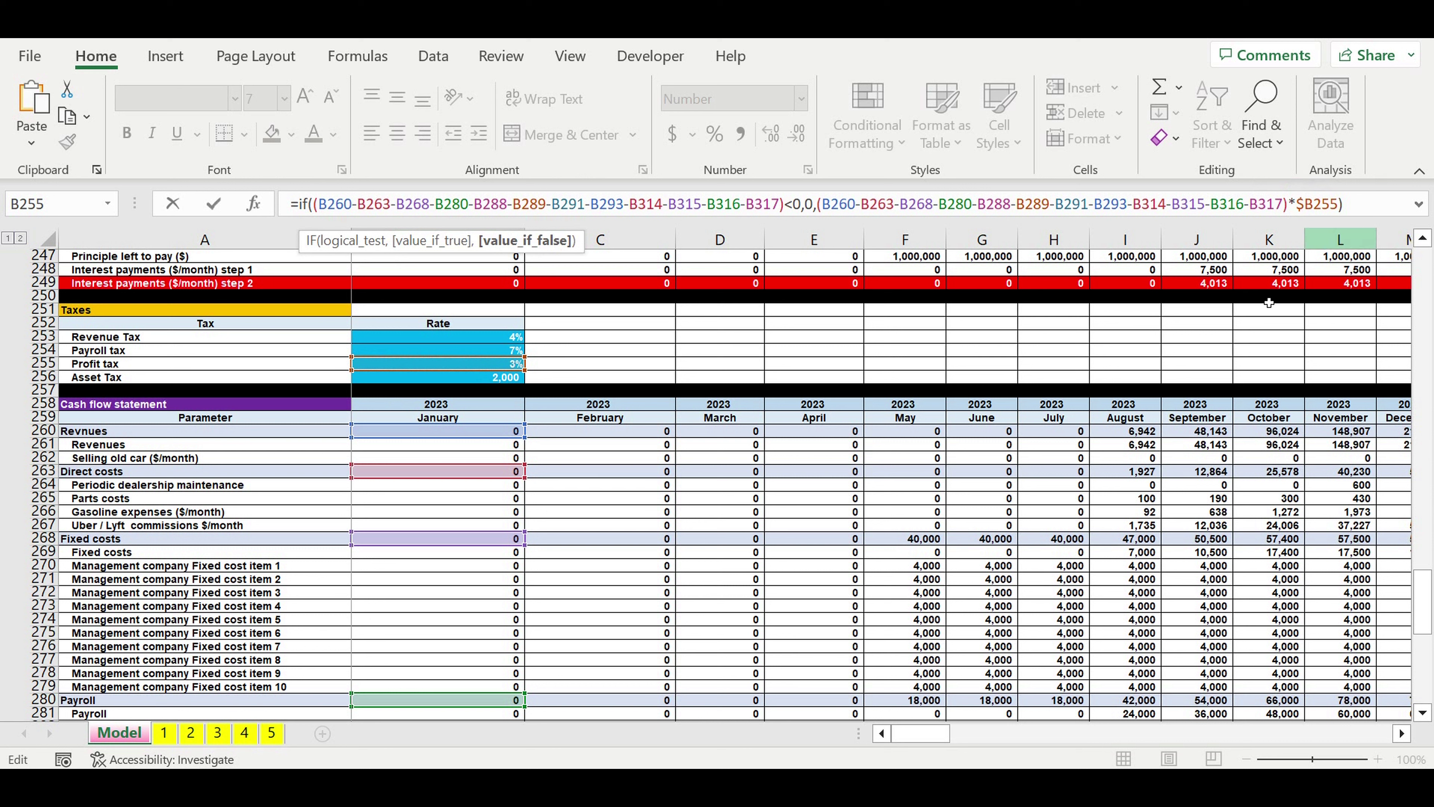
key("Right")
type("$")
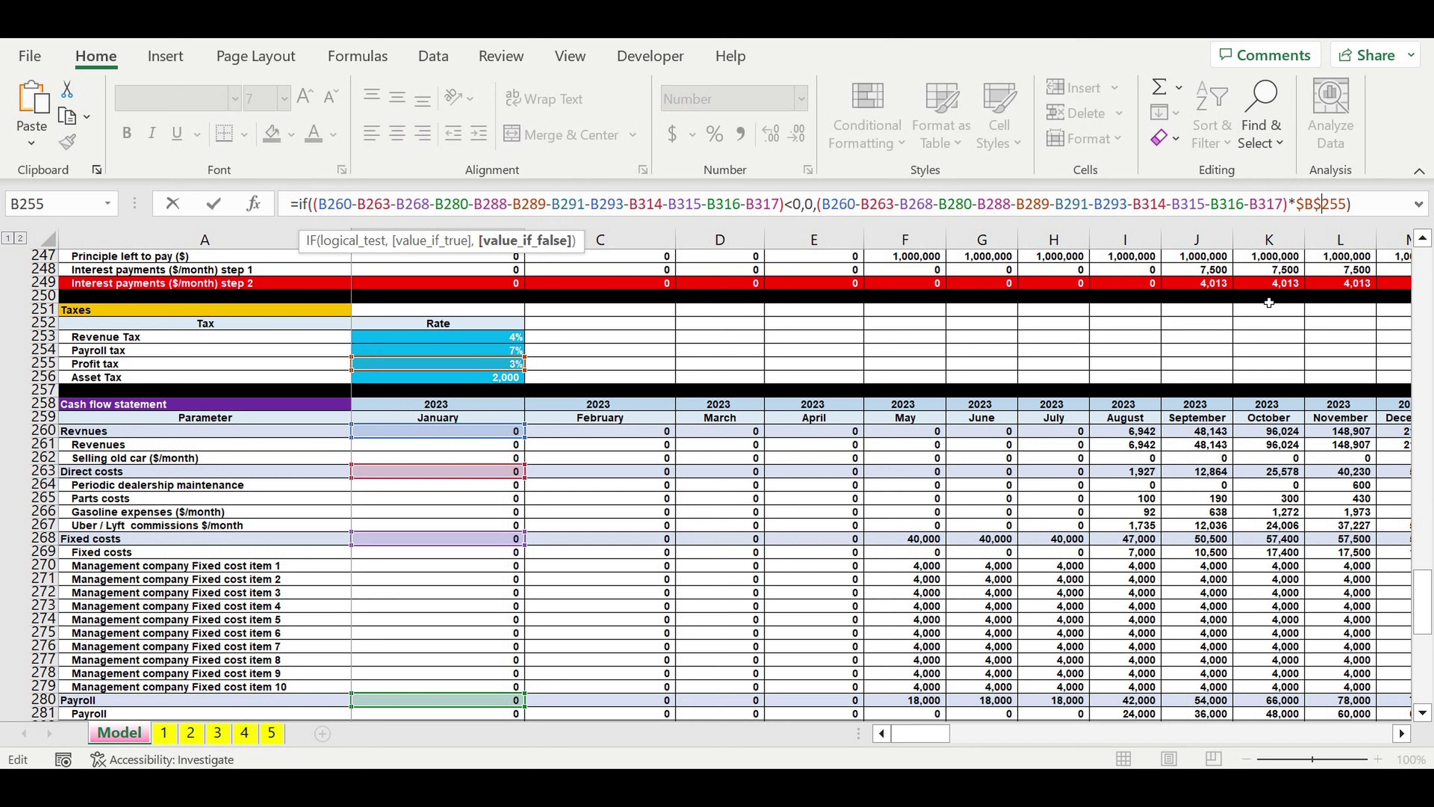
key("Return")
Step: Fill the profit tax formula from B290 across all months through column DQ and return to the first months
scroll(1270, 303, "down", 5)
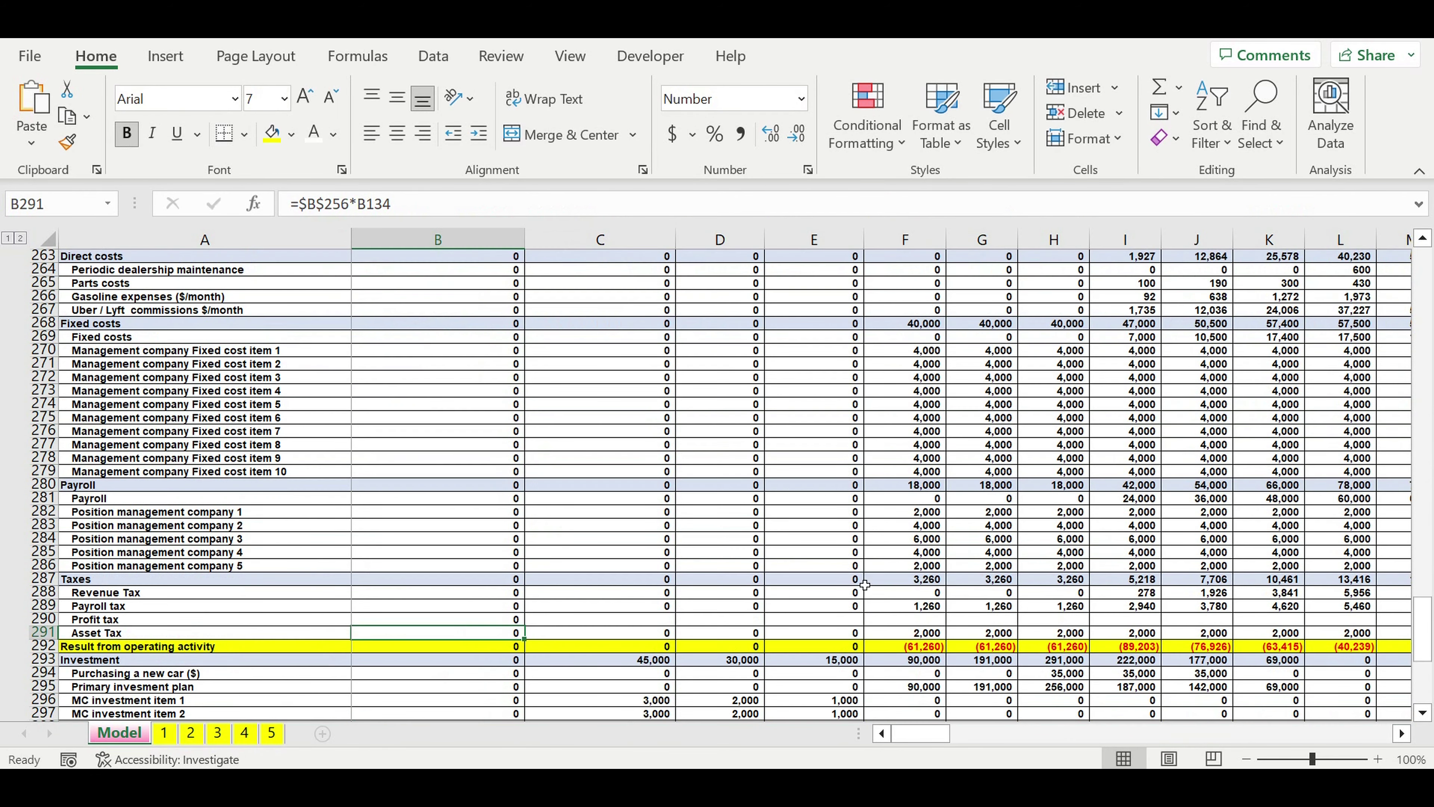
left_click(486, 622)
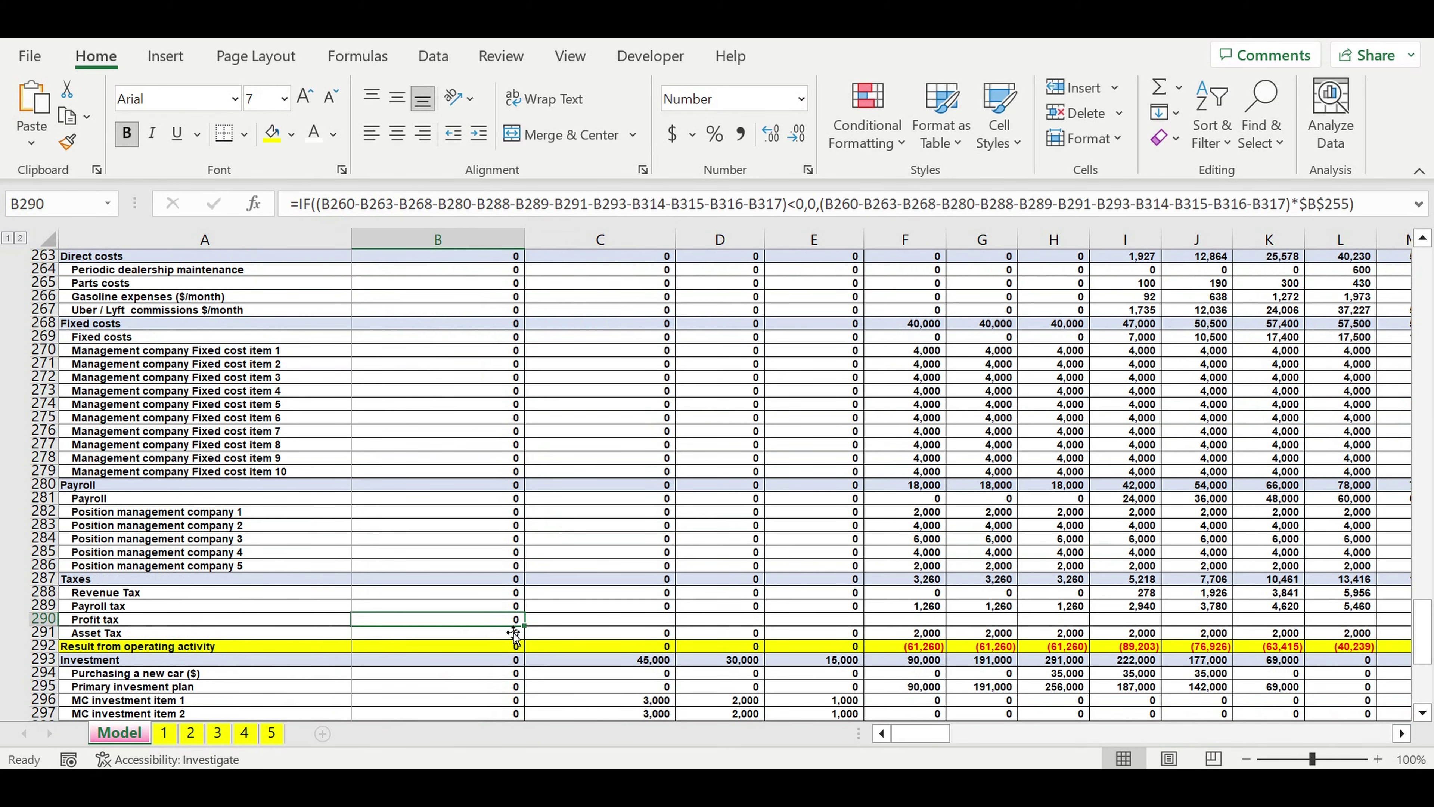
left_click_drag(524, 626, 1400, 622)
left_click_drag(1283, 620, 1287, 576)
left_click(1201, 512)
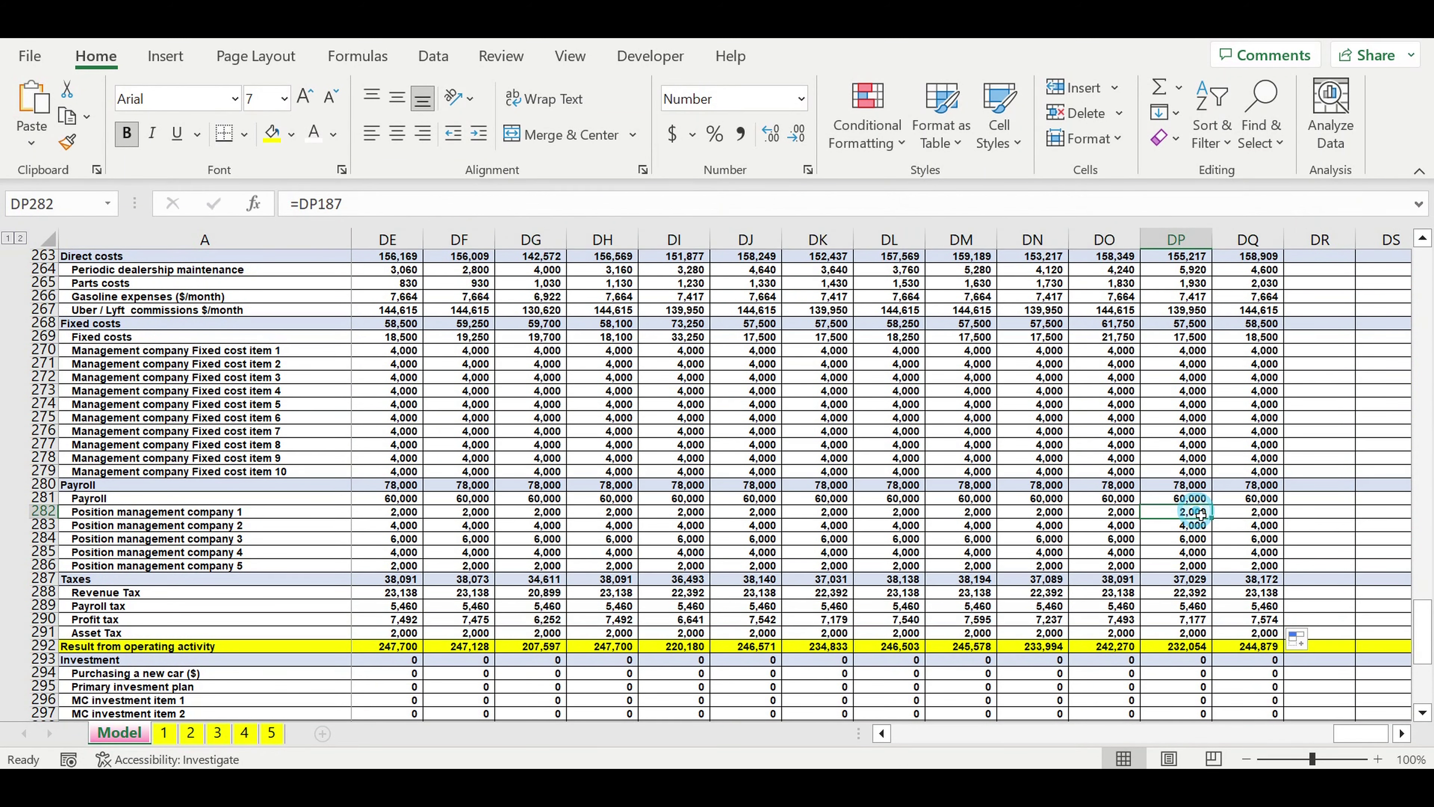
scroll(1100, 551, "down", 7)
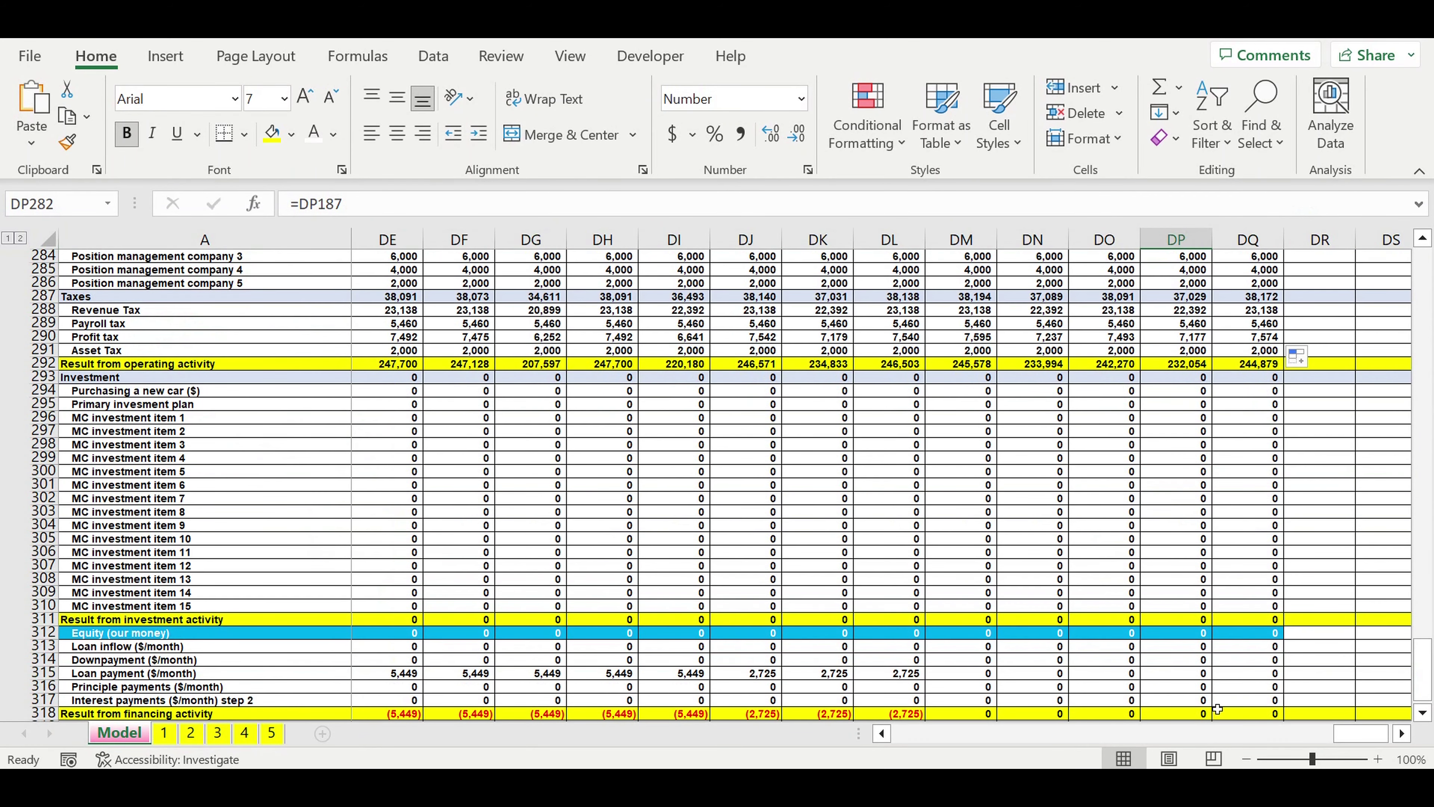
left_click_drag(1353, 737, 910, 735)
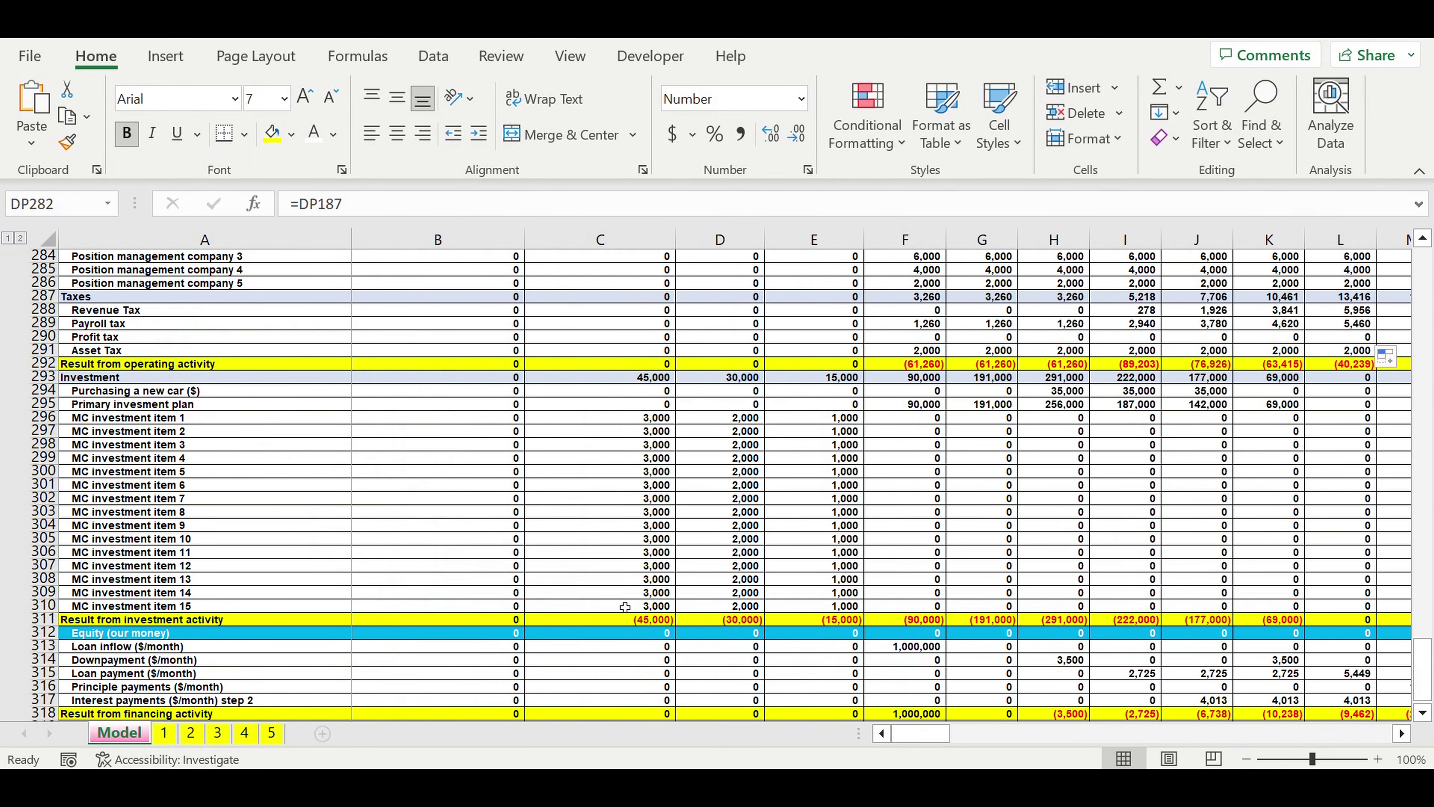
Step: Enter the label "Cash balance at the beginning of period" in A319 below the financing result and copy it into A320
scroll(218, 607, "down", 3)
left_click(217, 608)
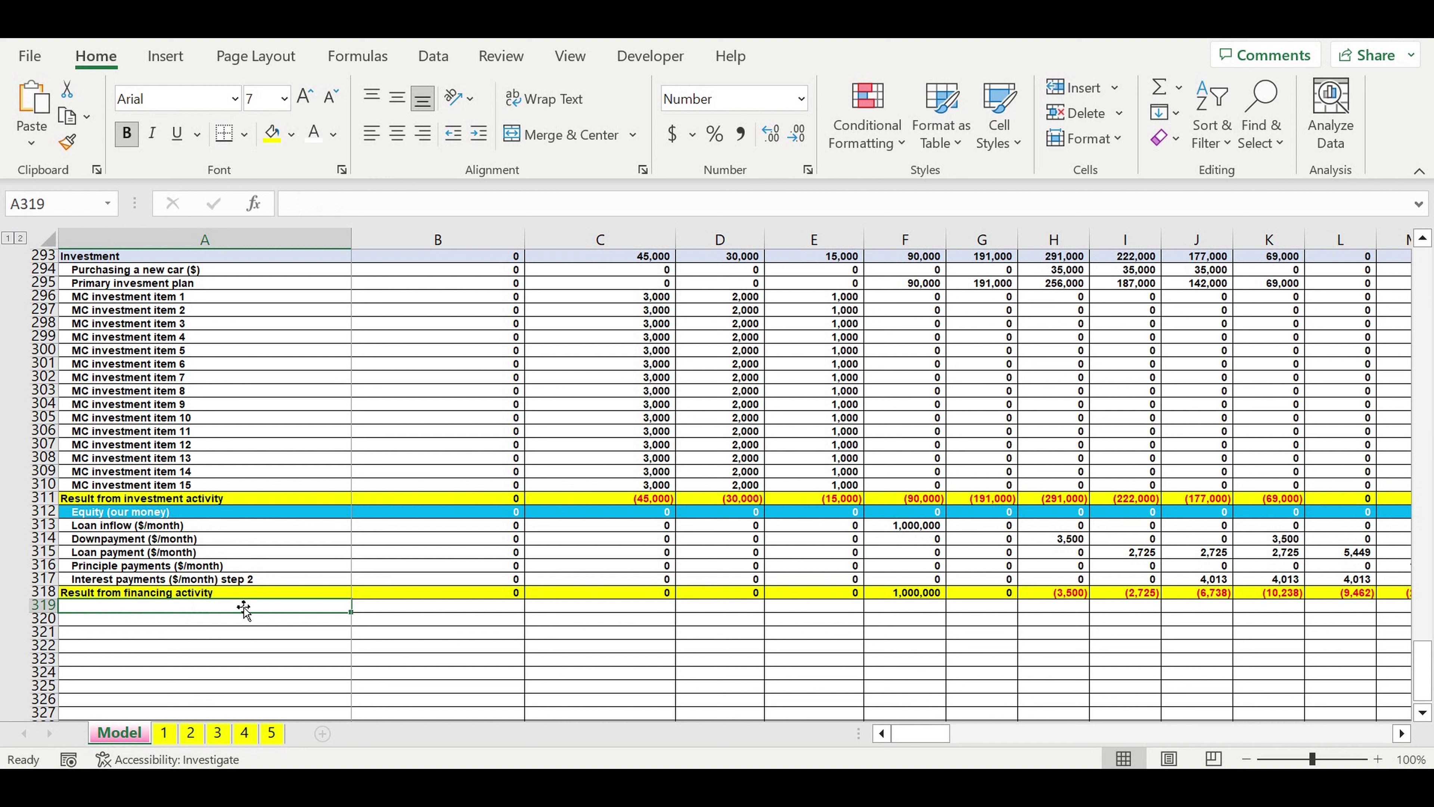
type("Cash")
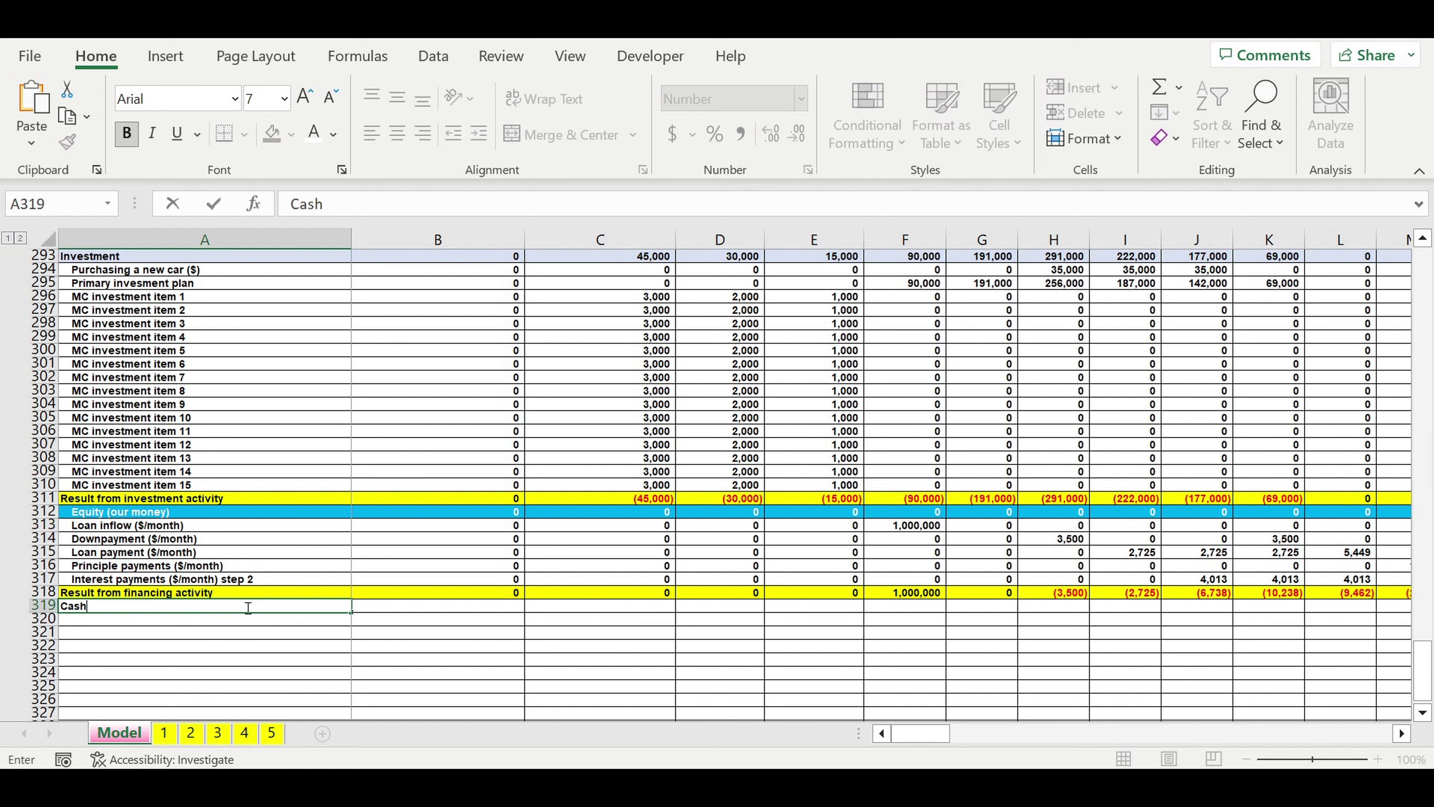
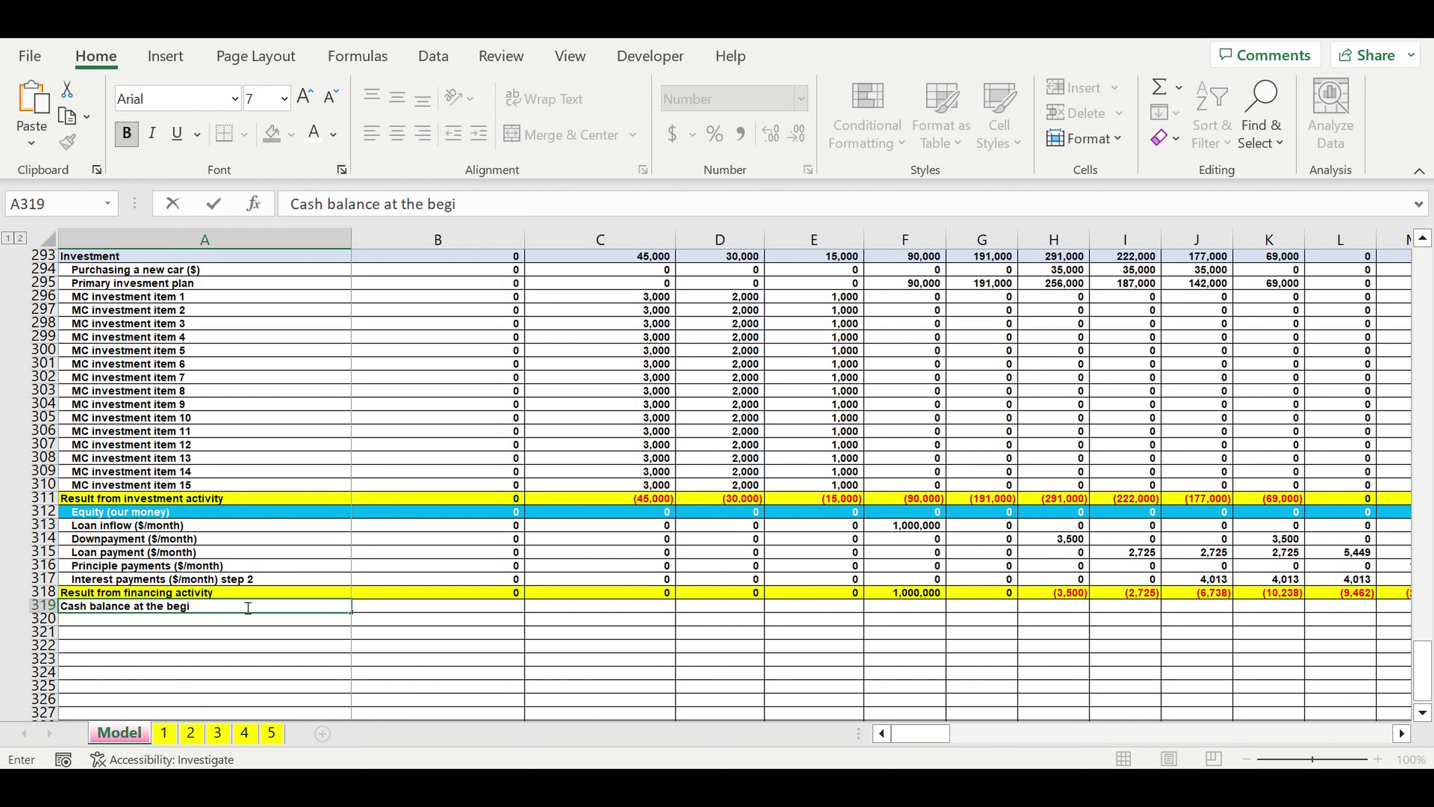
type("nning of period")
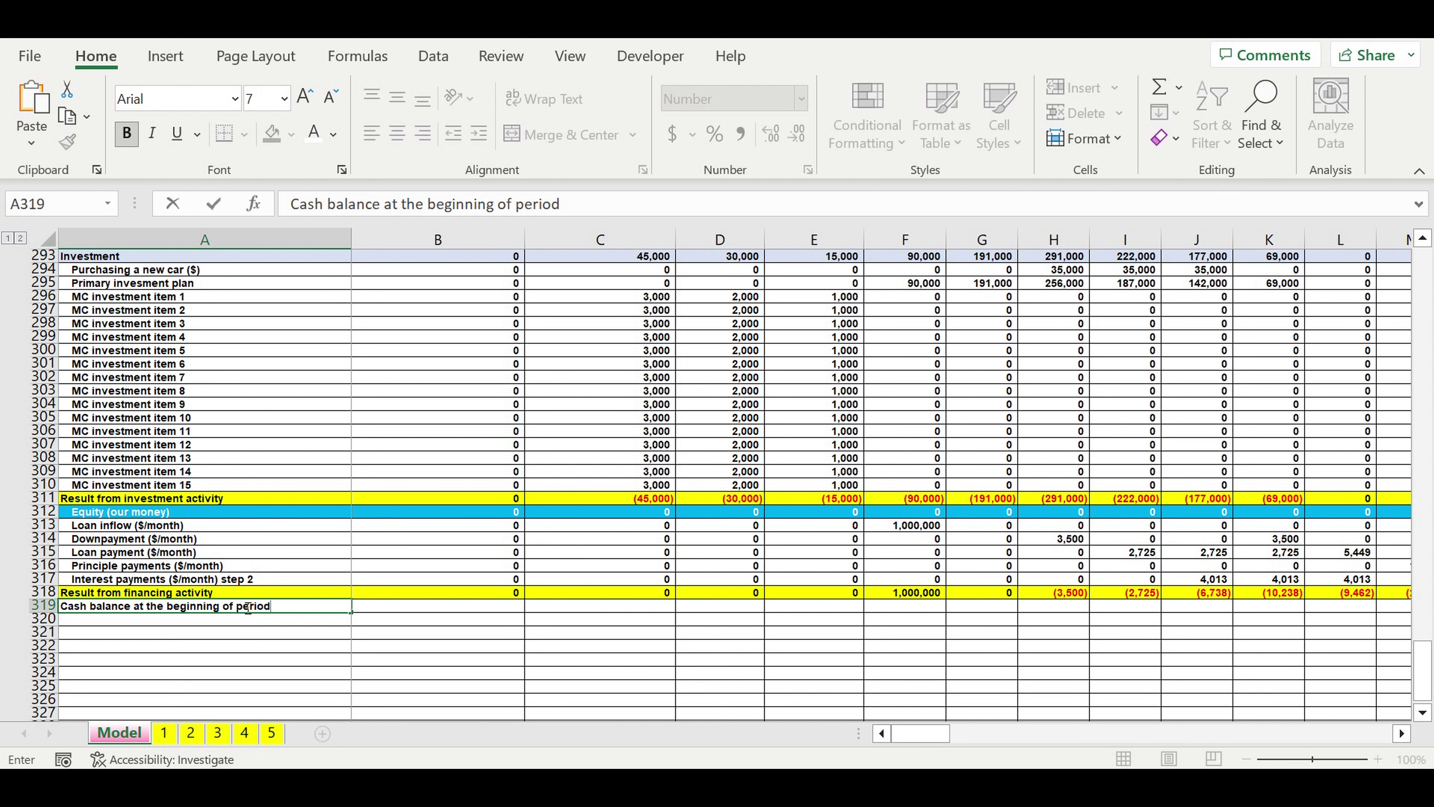
key("Return")
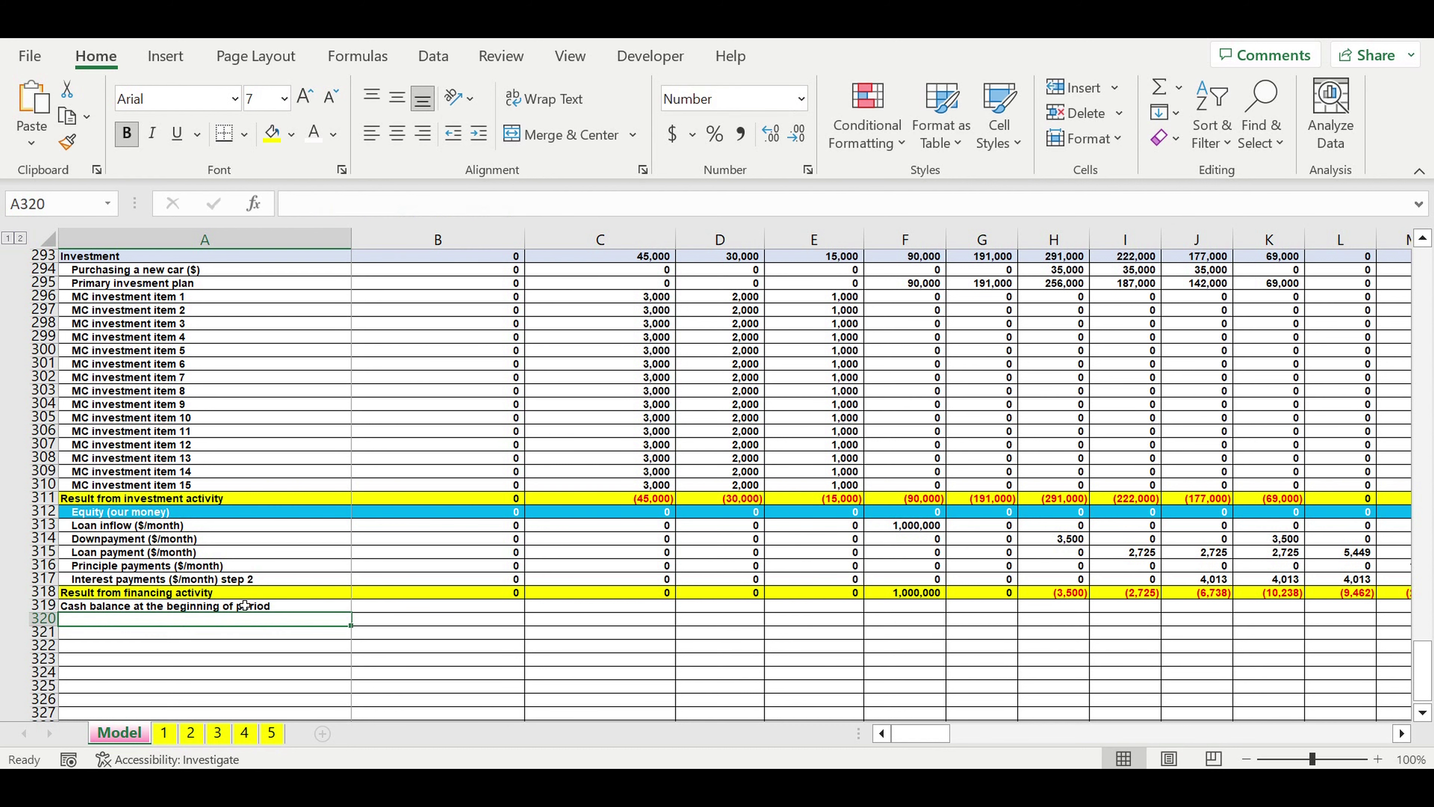
left_click(180, 609)
left_click_drag(355, 618, 353, 622)
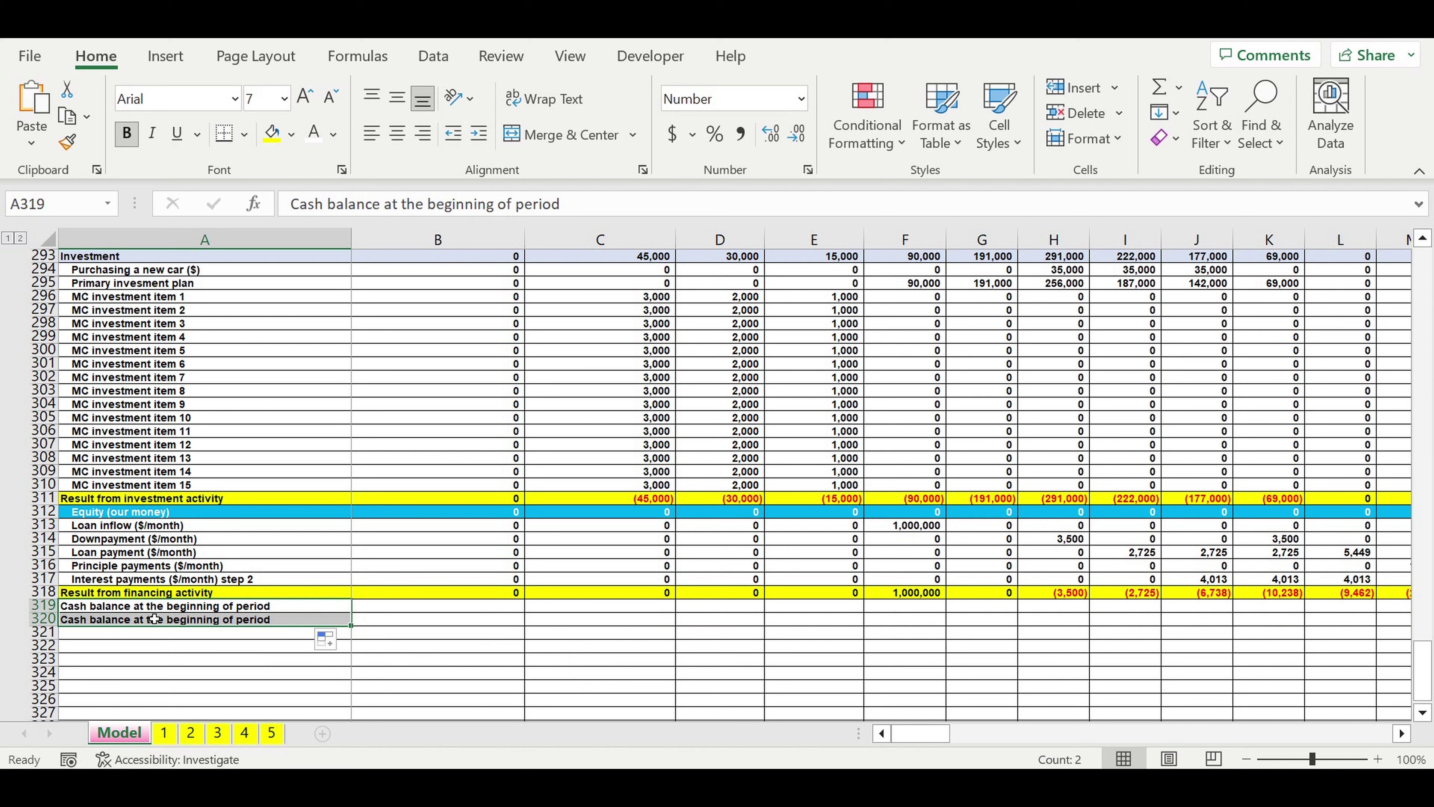
Step: Change the copied label in A320 to "Cash balance at the end of period"
left_click(172, 624)
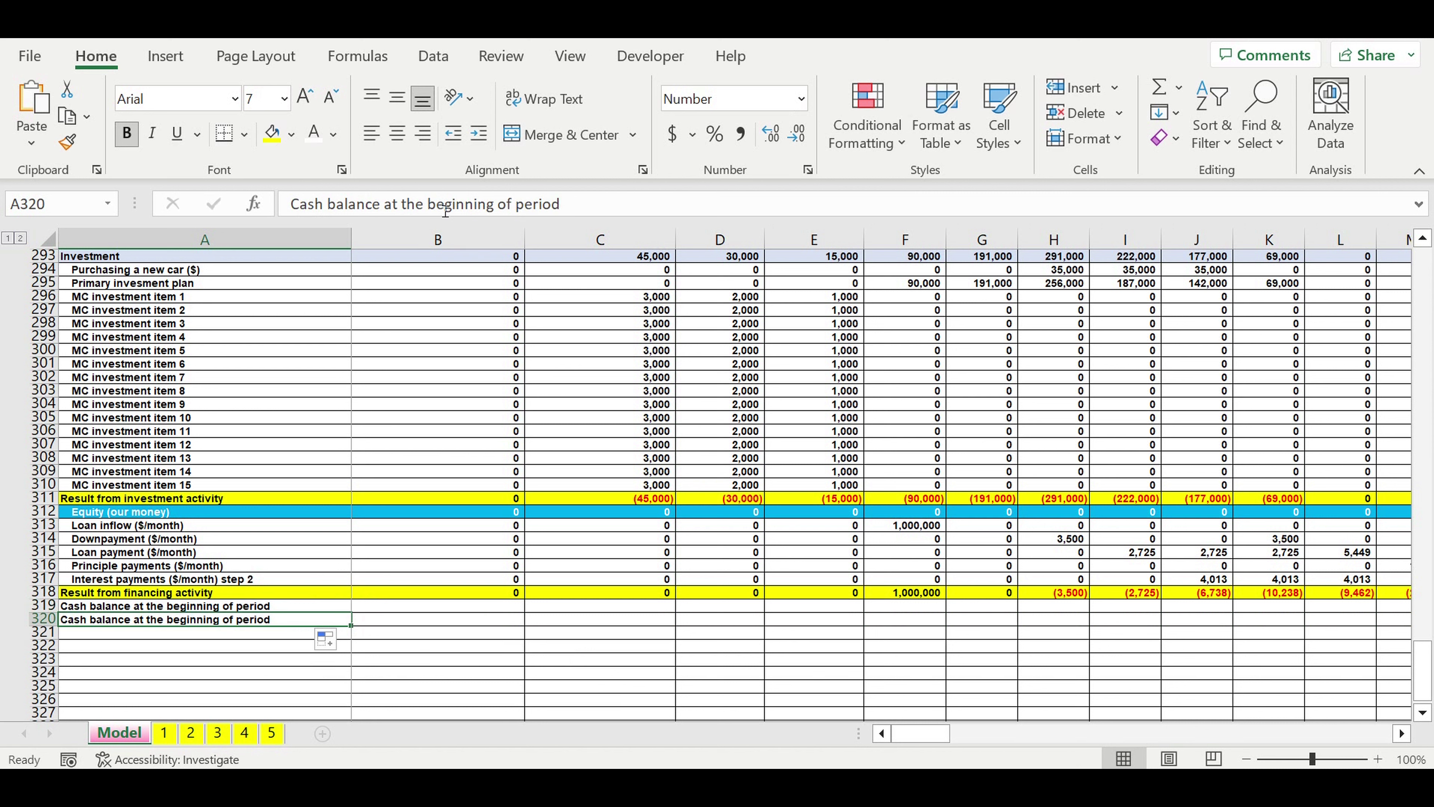
left_click_drag(427, 210, 501, 212)
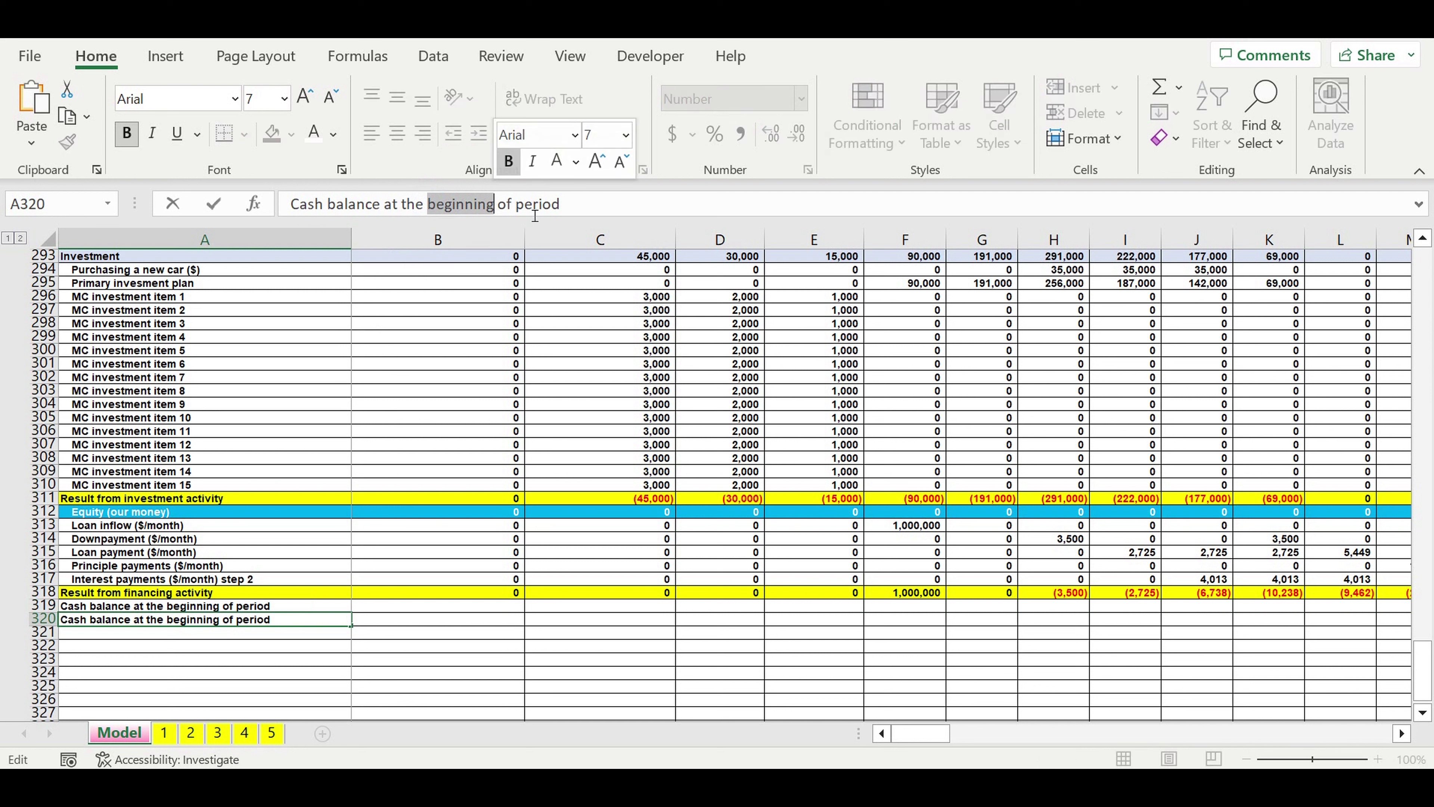
type("end")
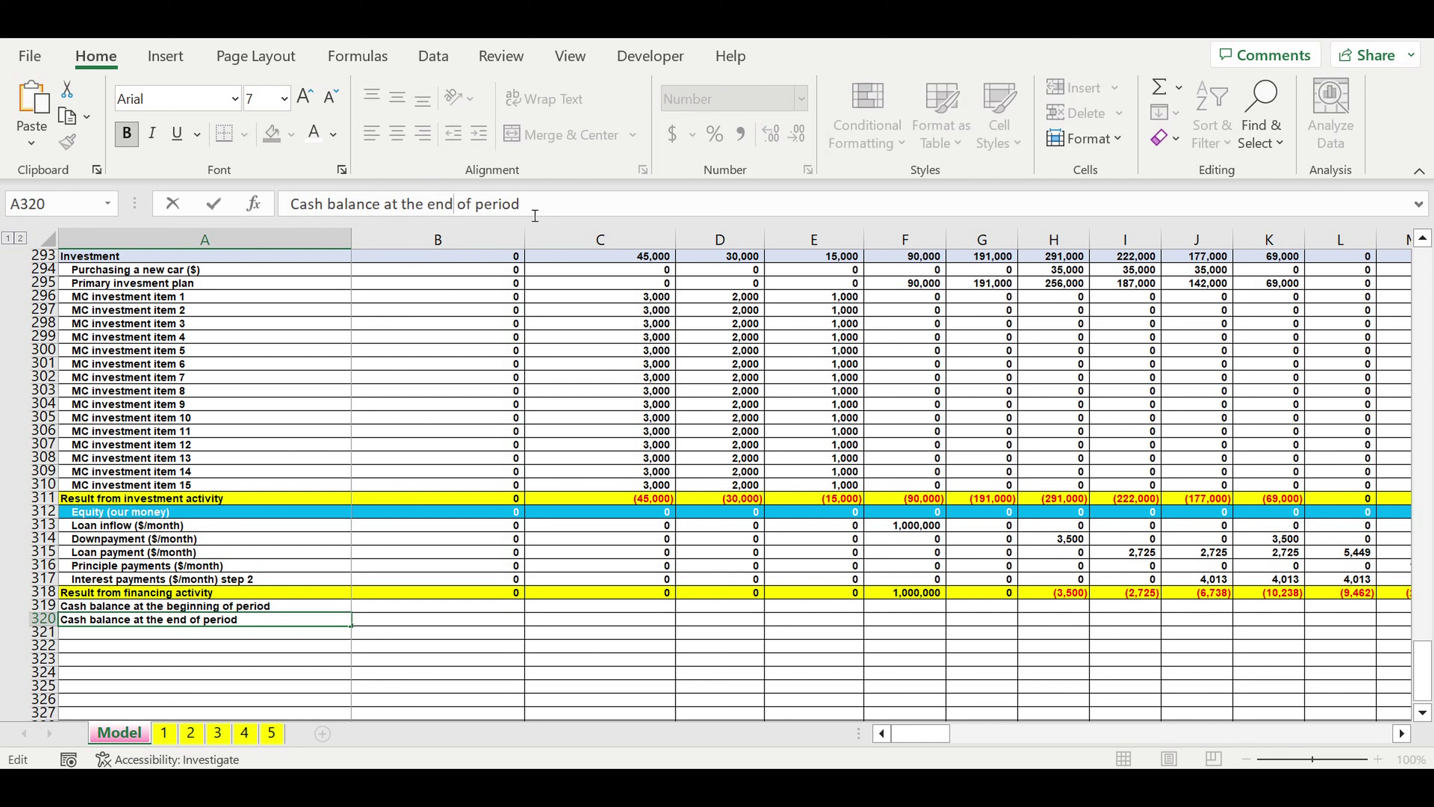
key("Return")
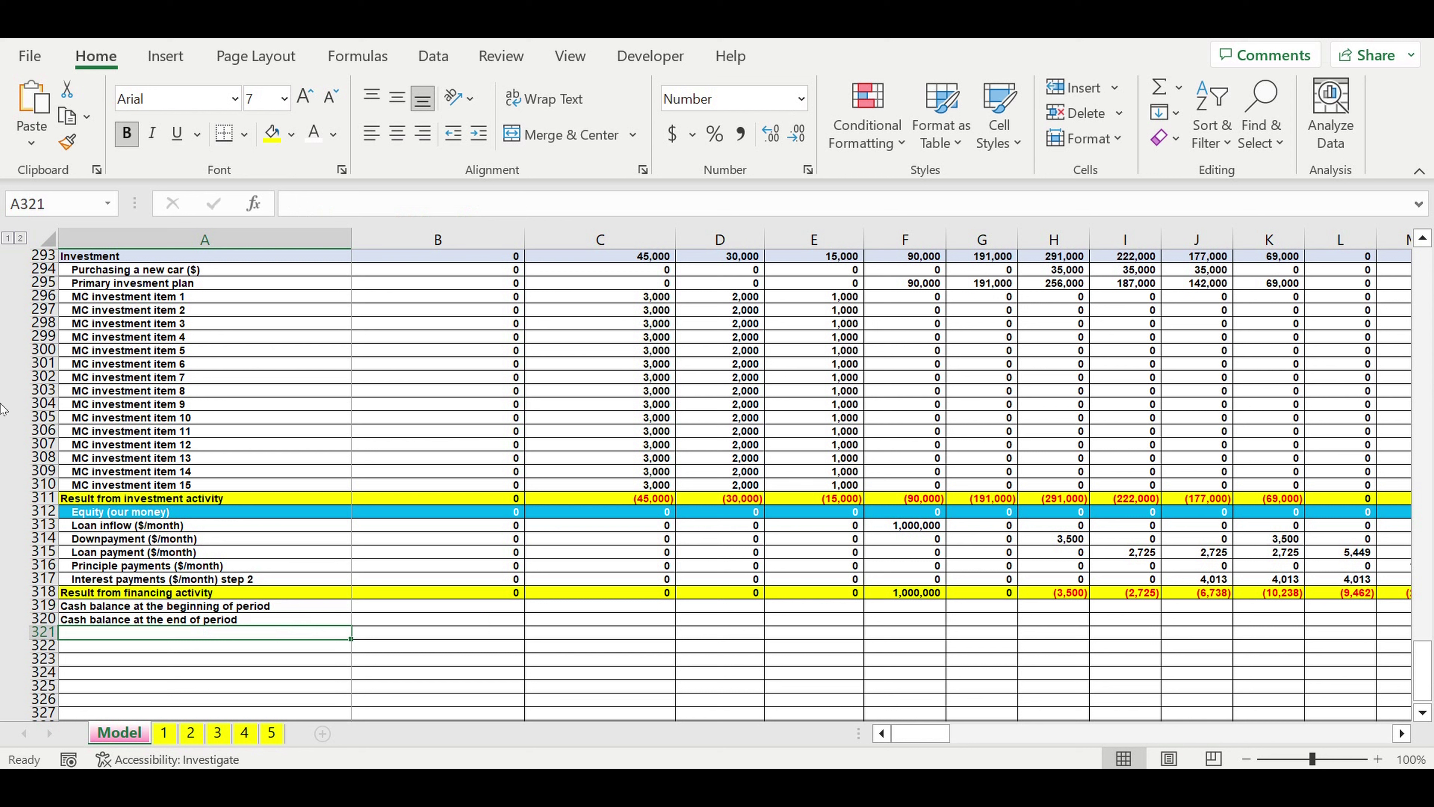
Step: Fill the whole of row 321 with black as a divider below the cash balance rows
left_click(42, 632)
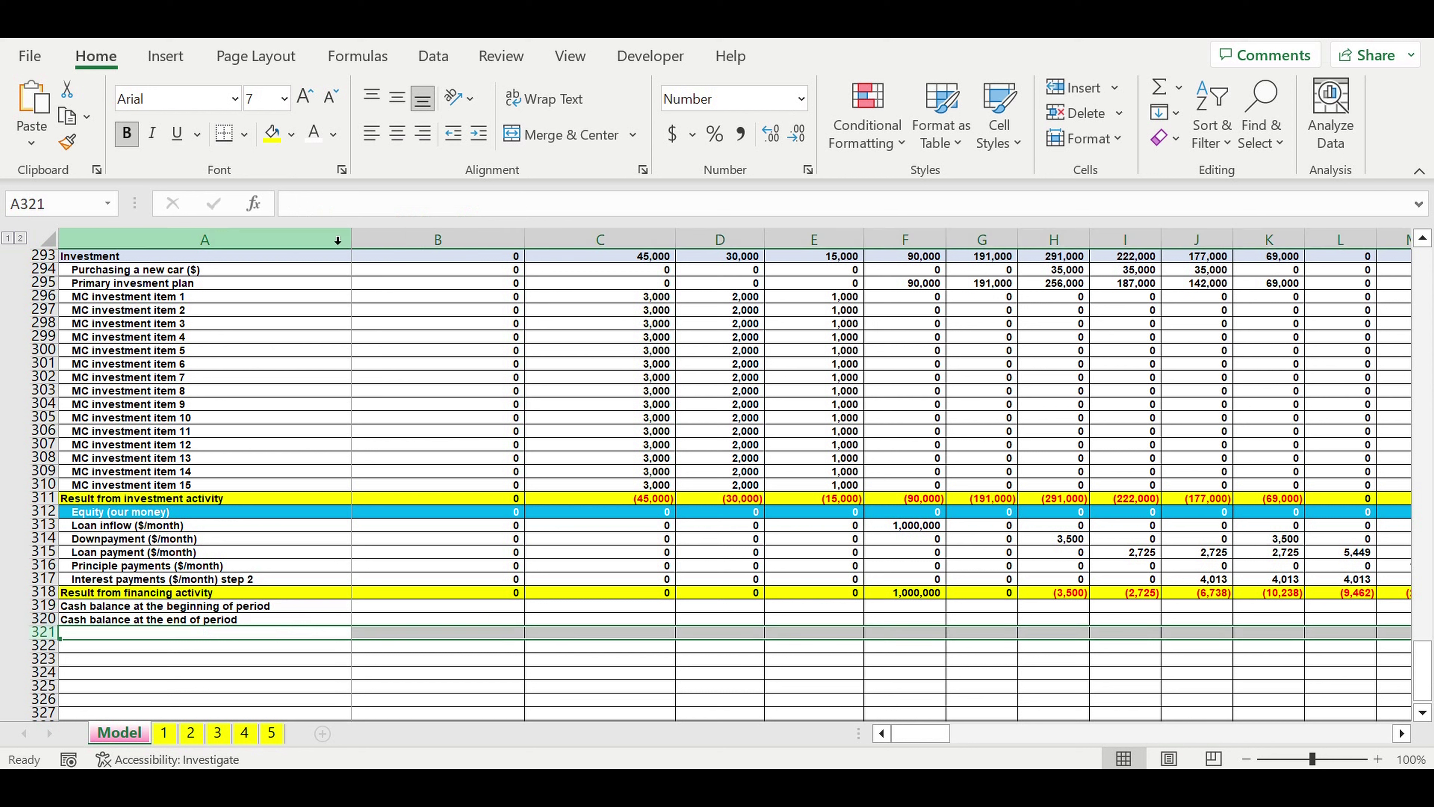
left_click(291, 136)
left_click(299, 188)
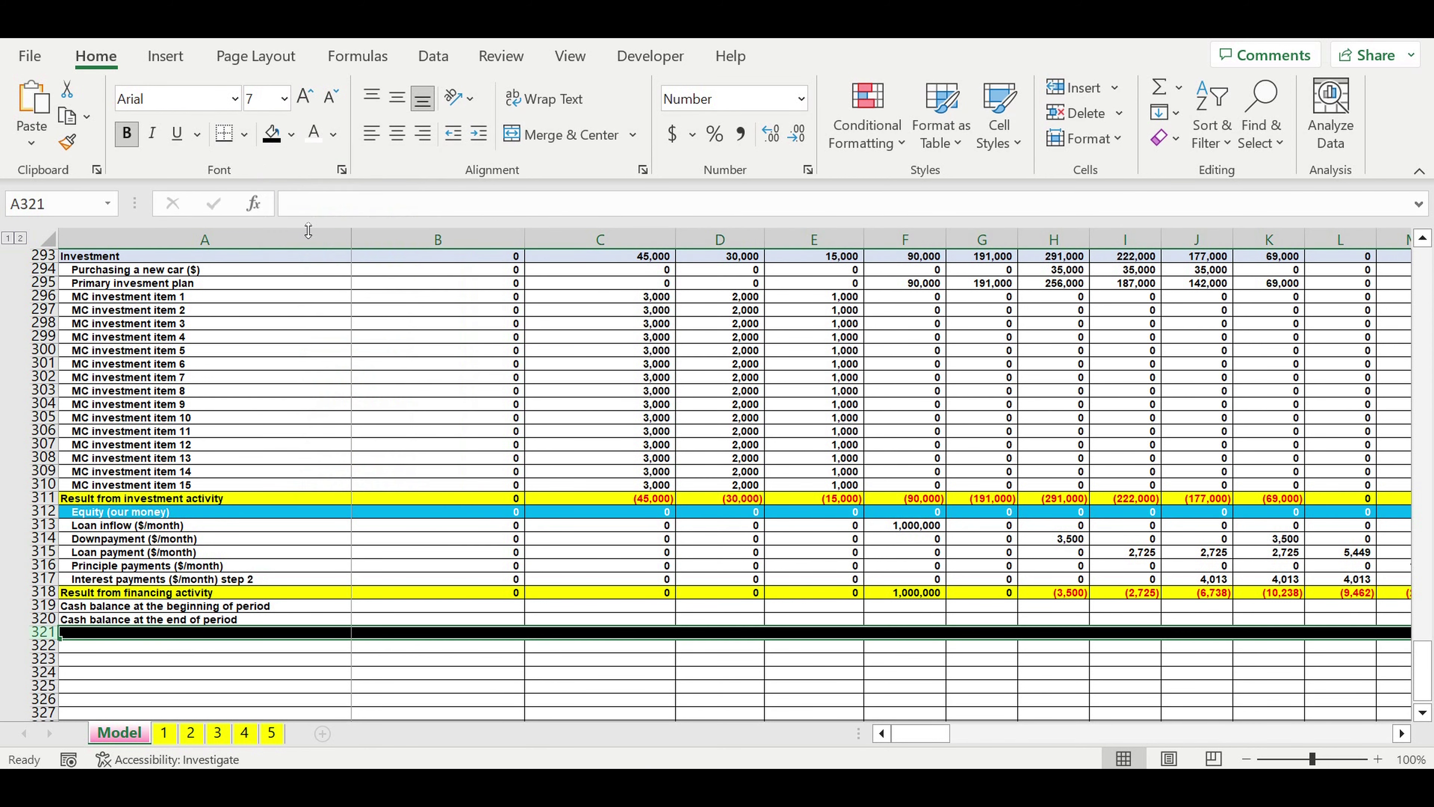
Step: Indent the beginning-of-period label in A319 and enter 0 as the January opening balance in B319
left_click(309, 606)
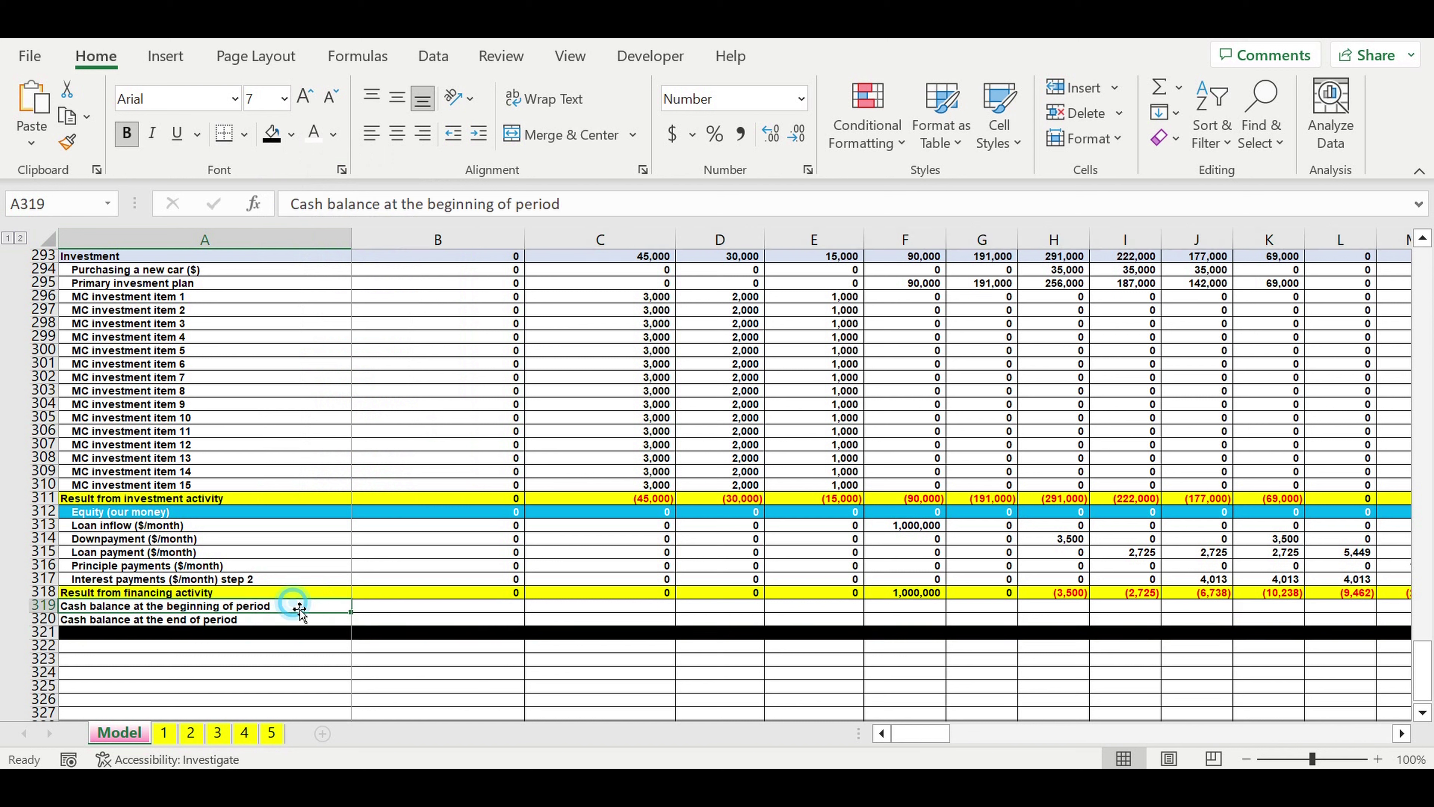
left_click(478, 134)
left_click(460, 607)
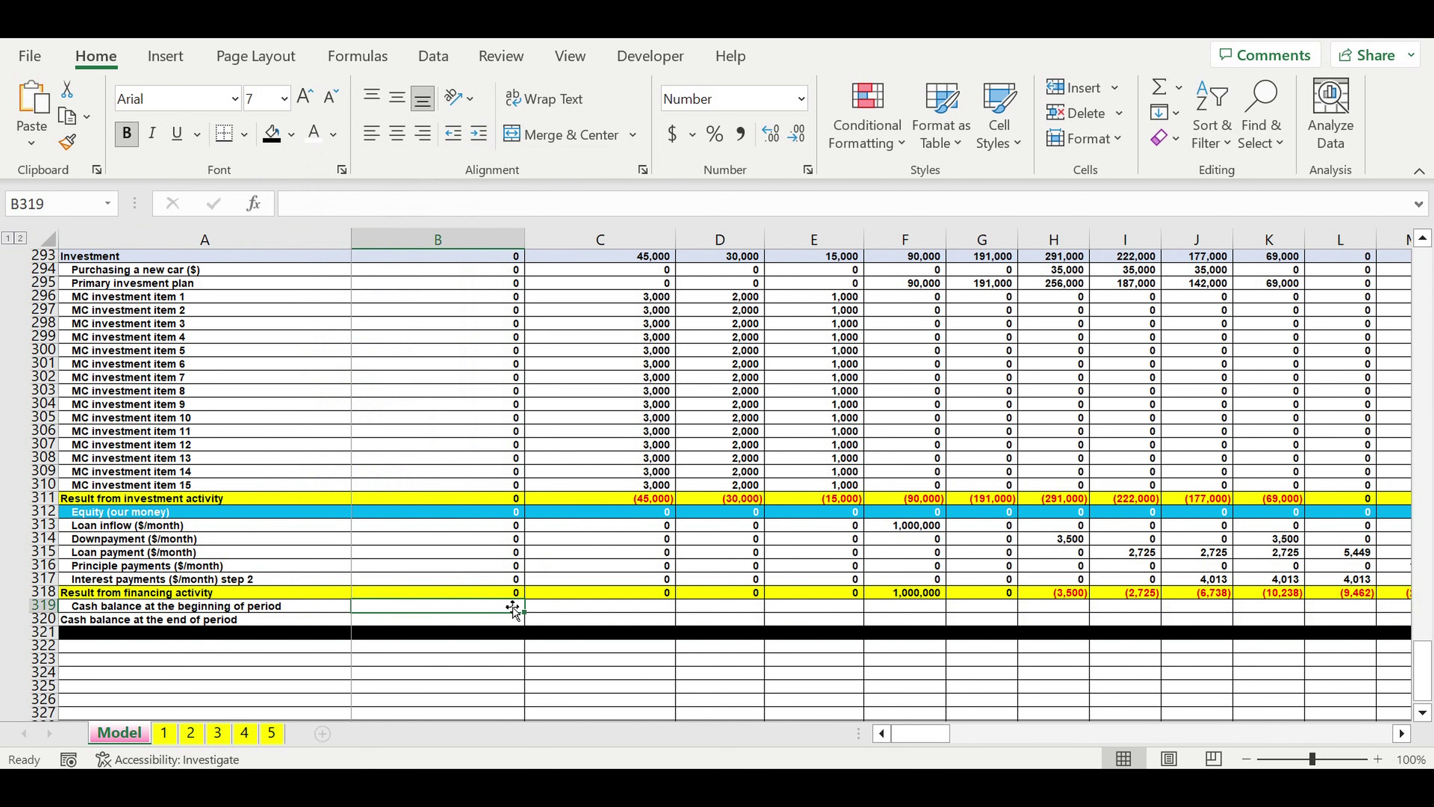
type("0")
left_click(502, 670)
left_click(486, 609)
Step: In B320, sum the operating, investment and financing results plus the opening balance with =B292+B311+B318+B319
left_click(502, 625)
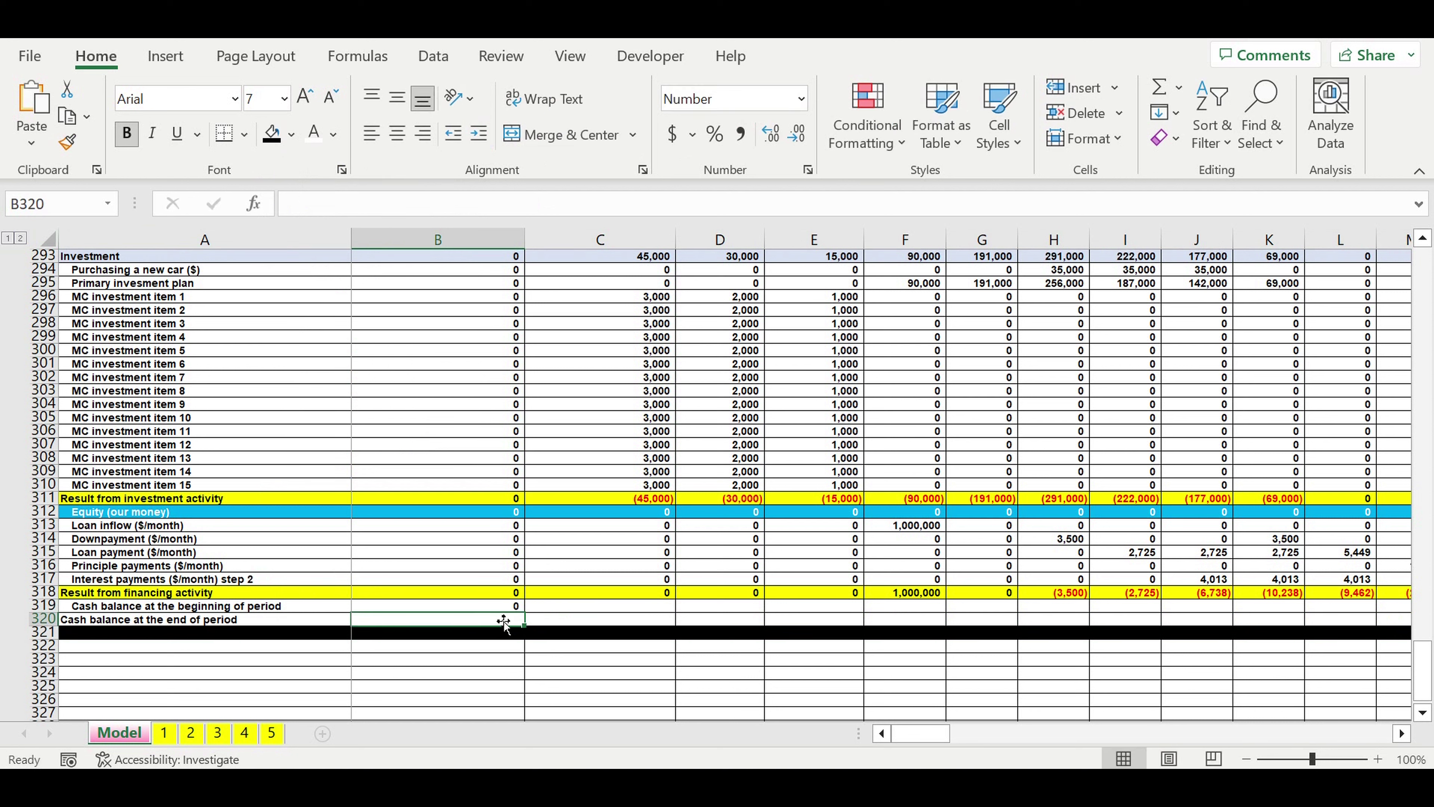
type("=")
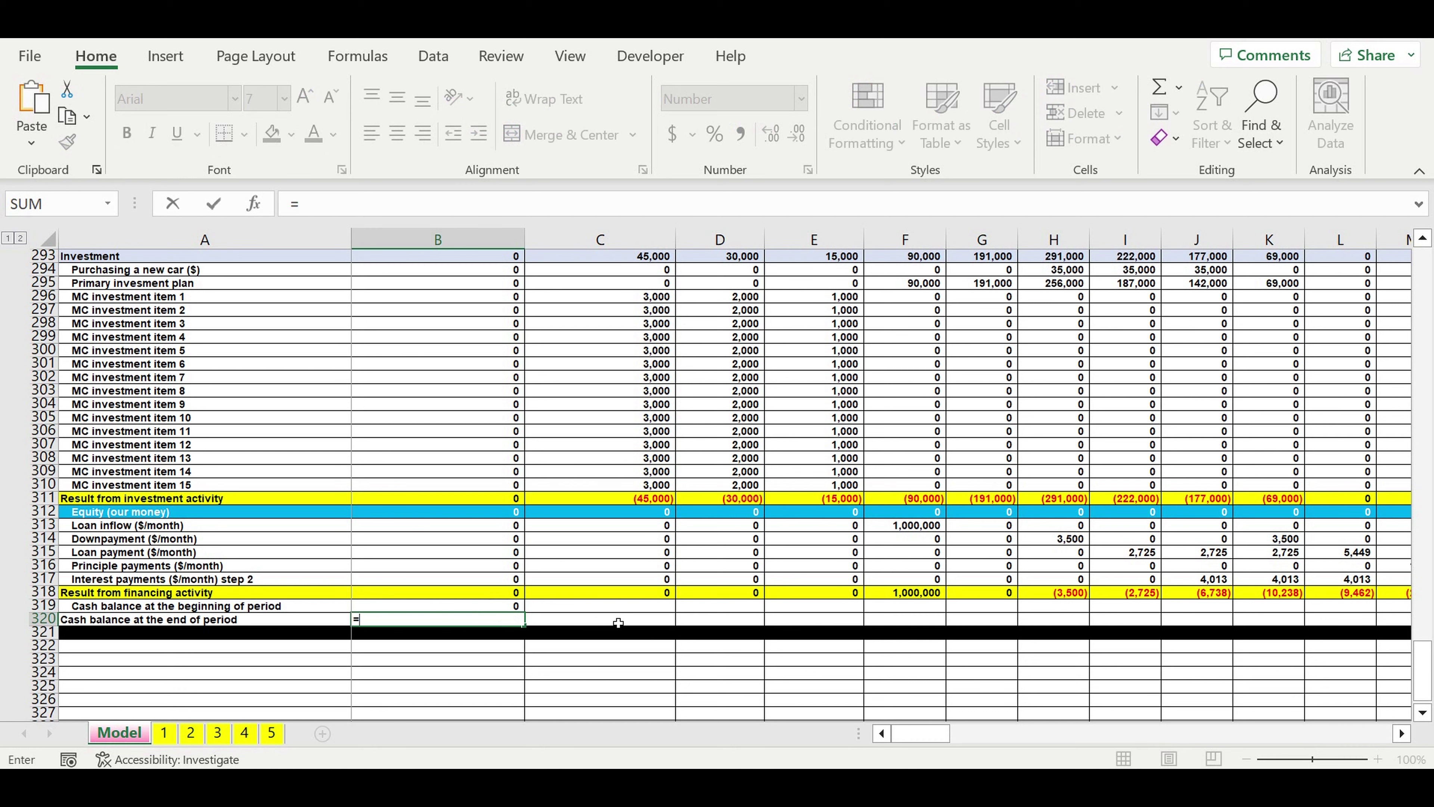
scroll(535, 512, "up", 4)
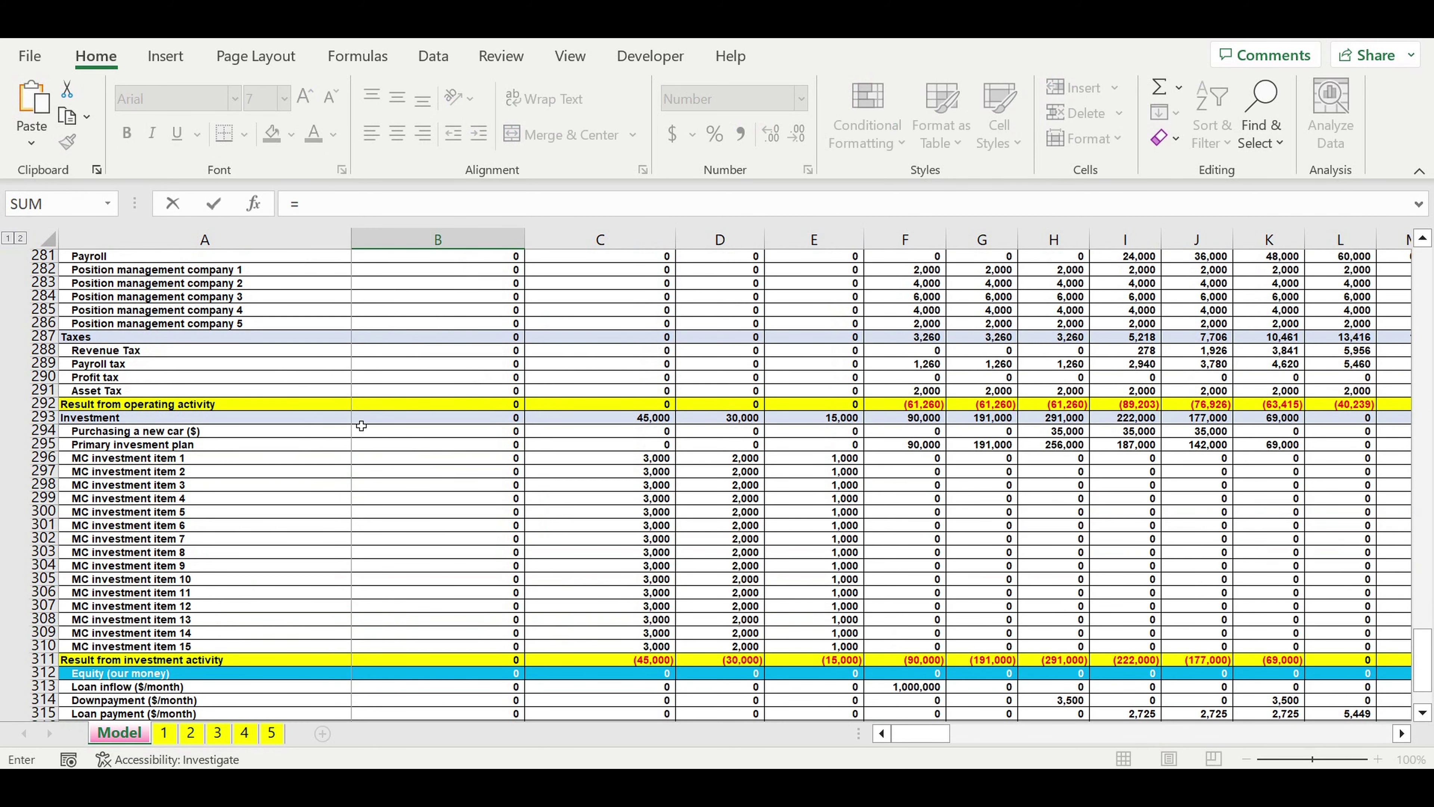
left_click(450, 404)
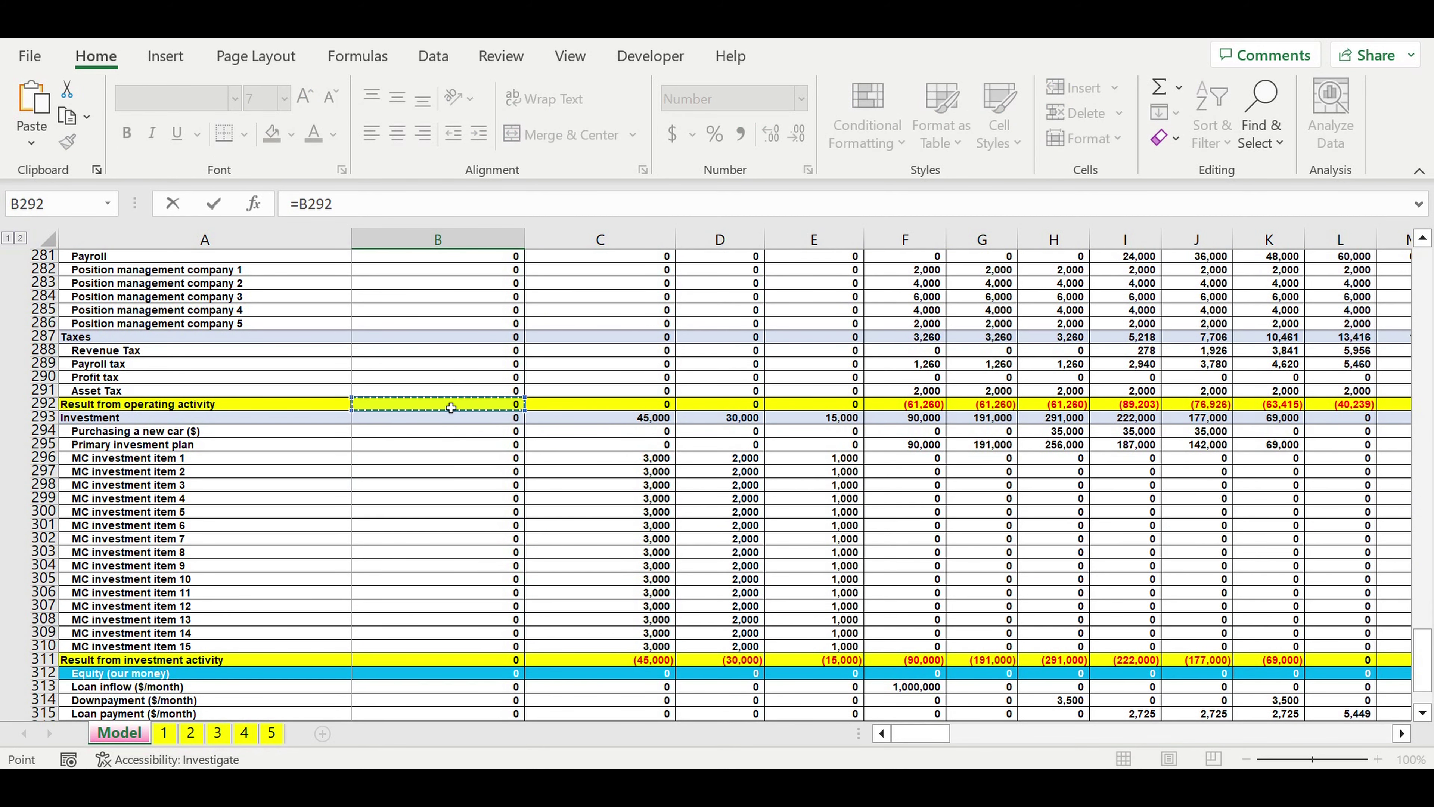
type("+")
scroll(502, 469, "down", 2)
scroll(502, 469, "down", 1)
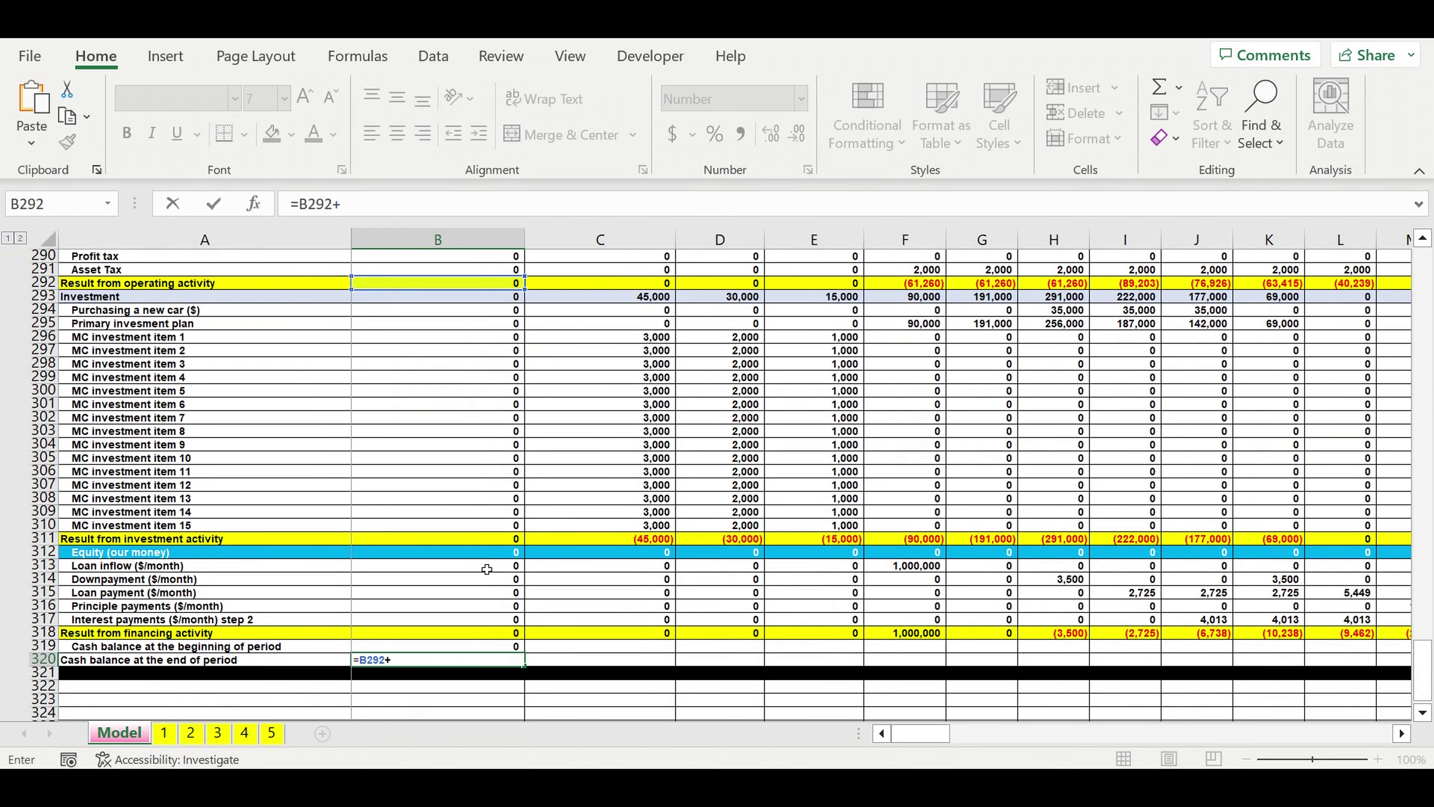
left_click(459, 542)
type("+")
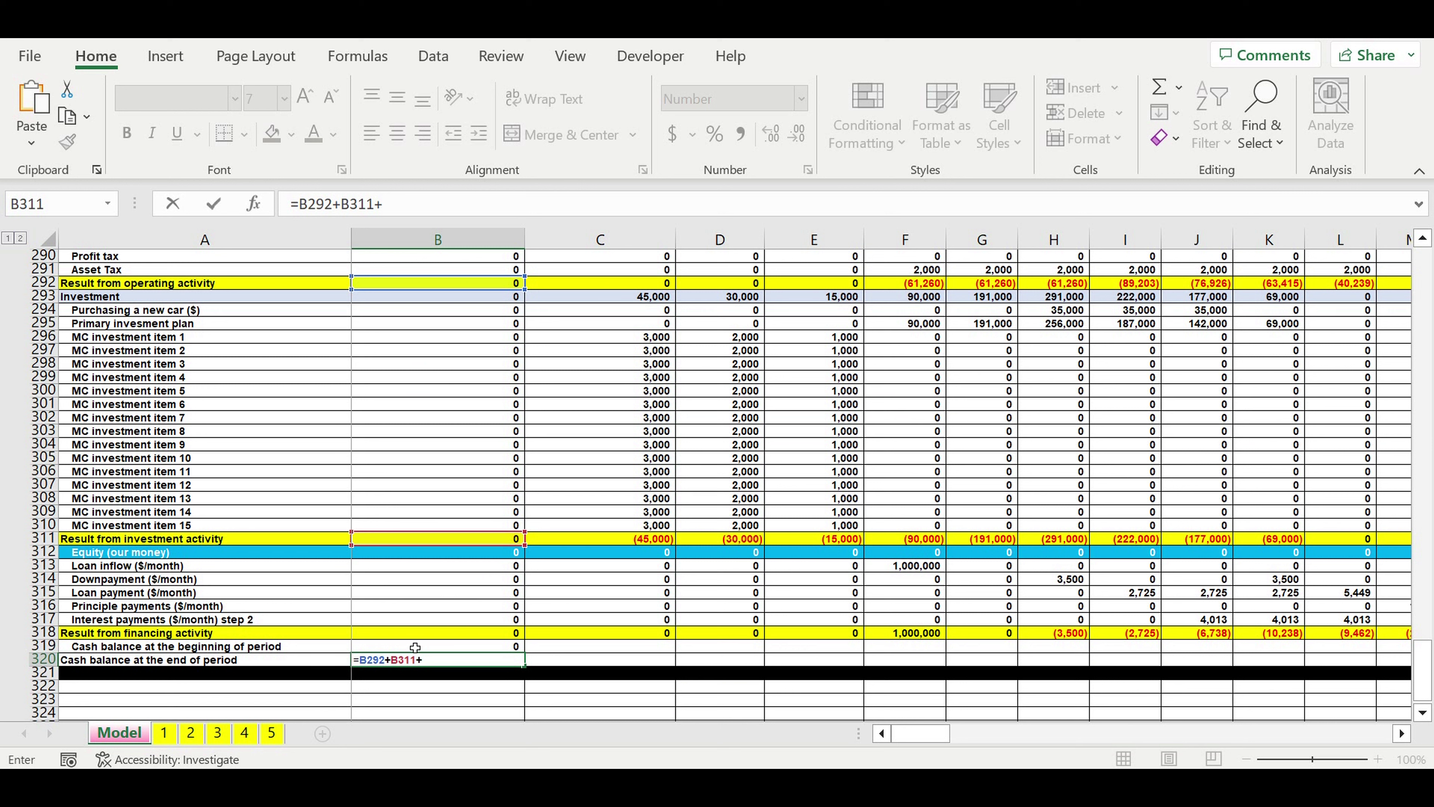
left_click(433, 635)
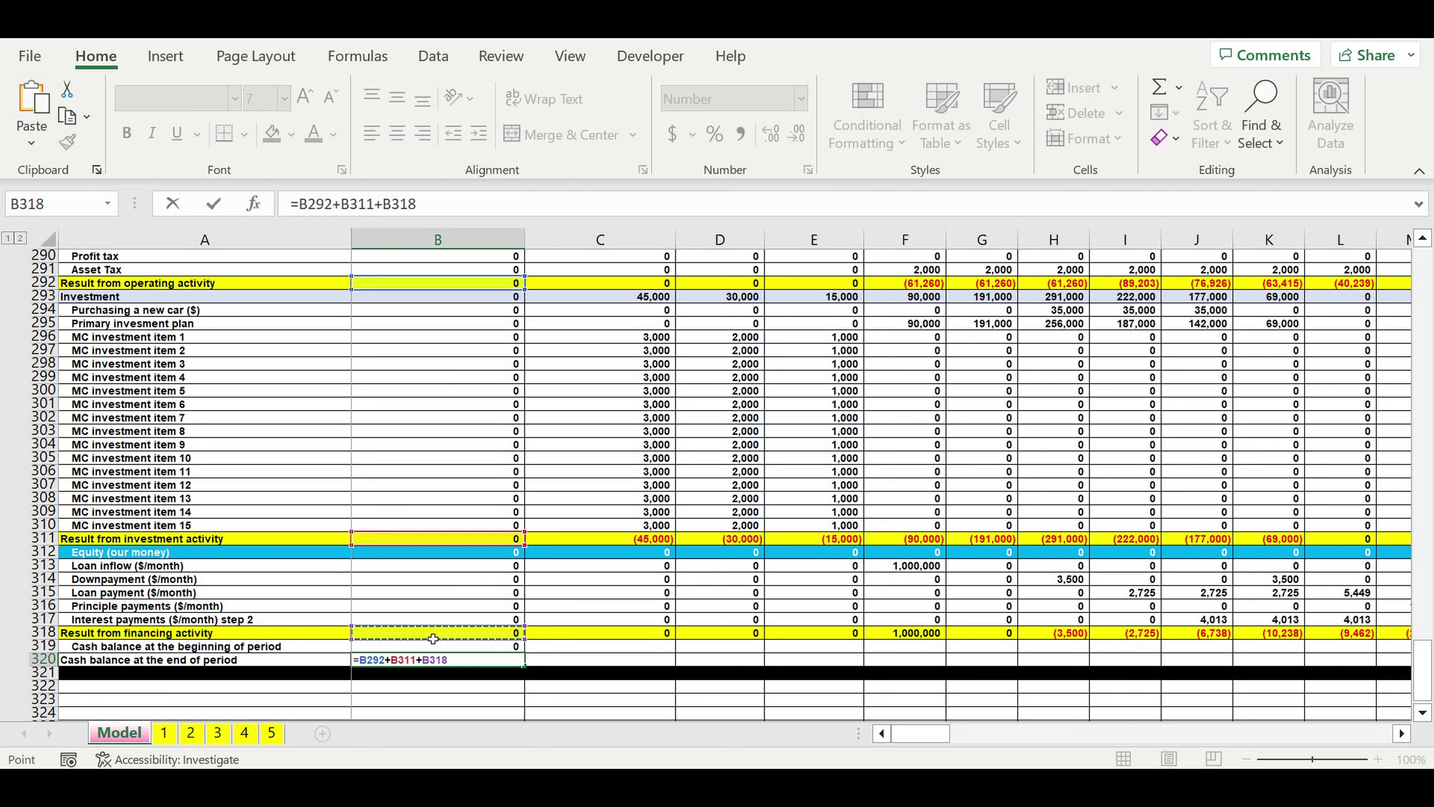
type("+")
left_click(459, 648)
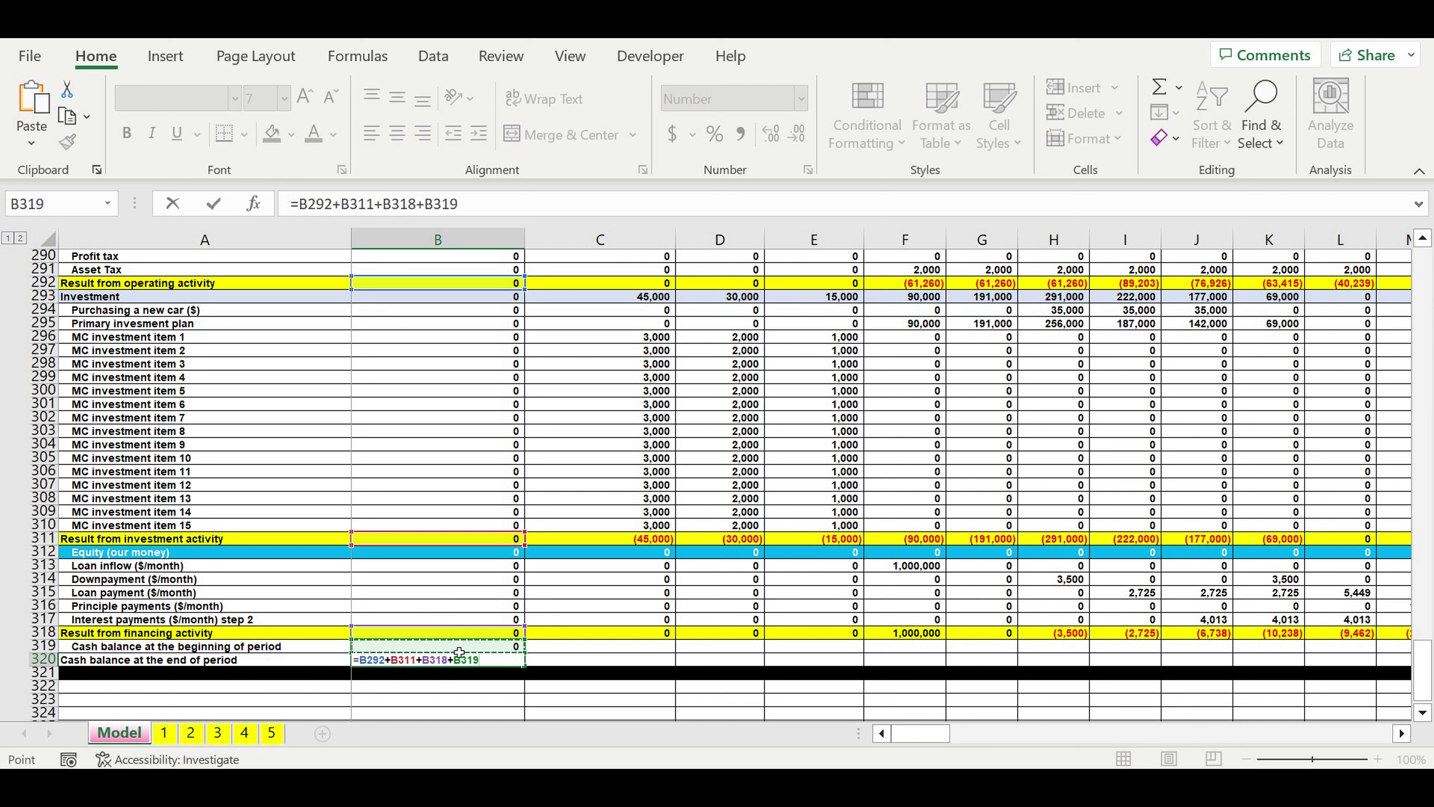
key("Return")
left_click(489, 661)
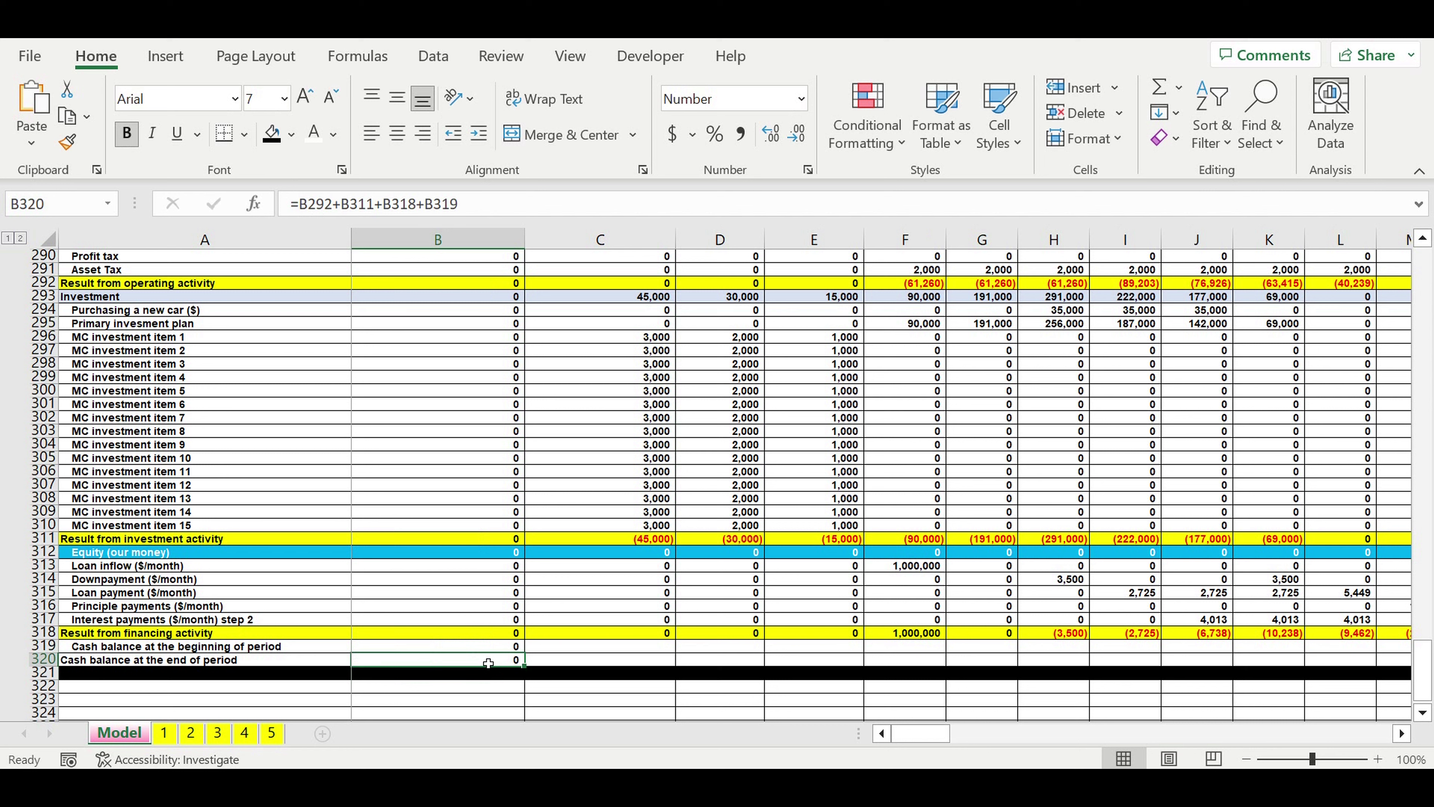
Step: Link February's opening cash balance in C319 to January's closing balance with =B320
left_click(568, 649)
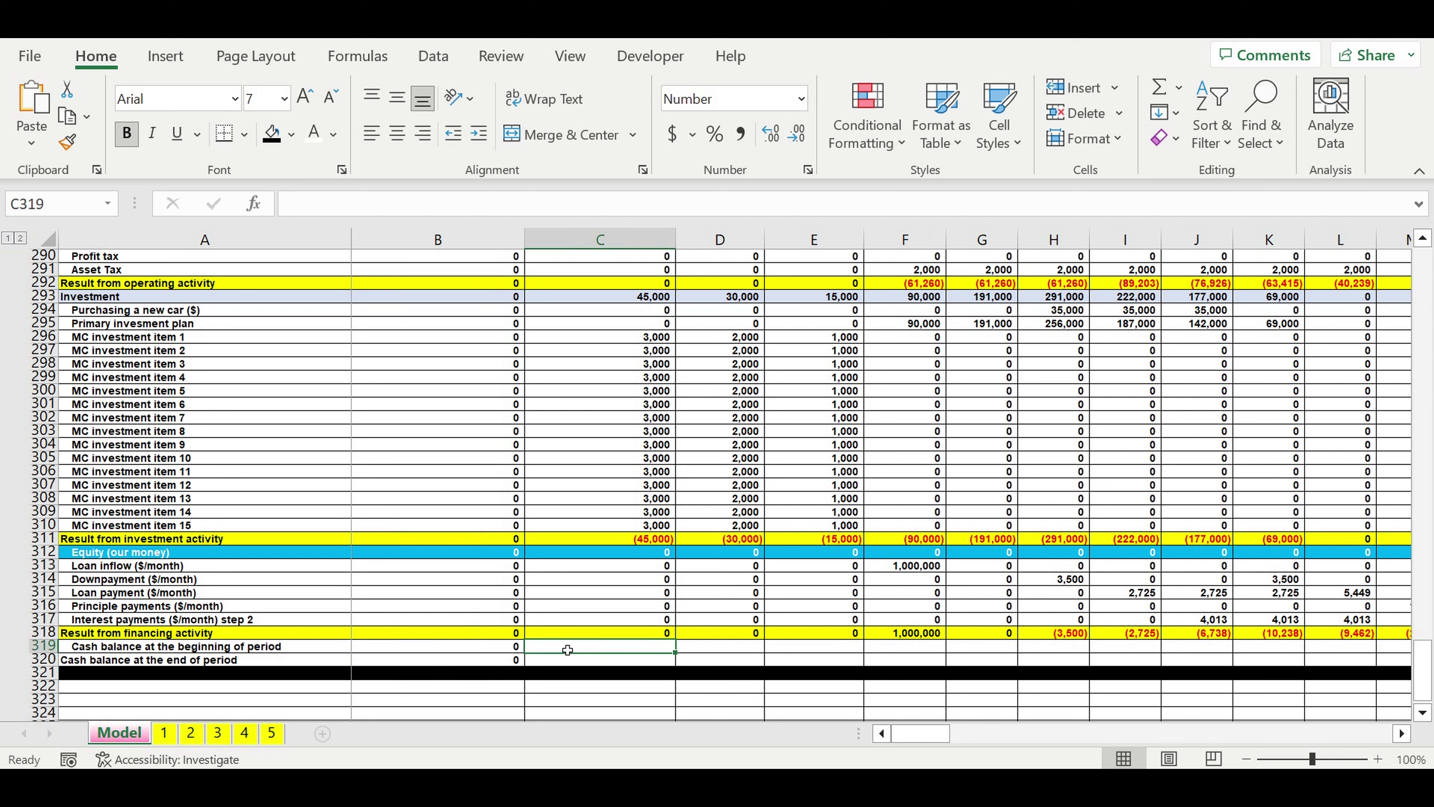
type("=")
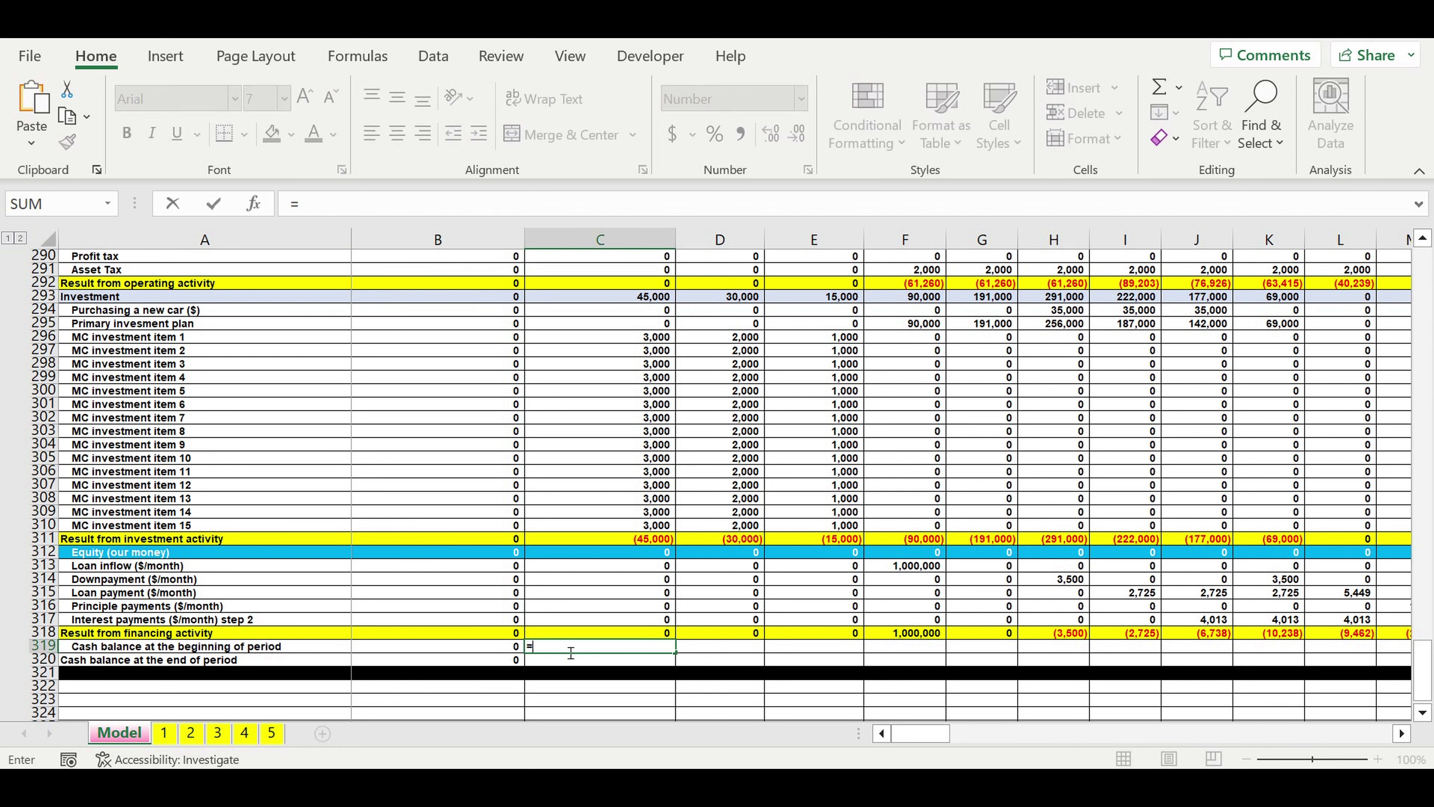
left_click(500, 666)
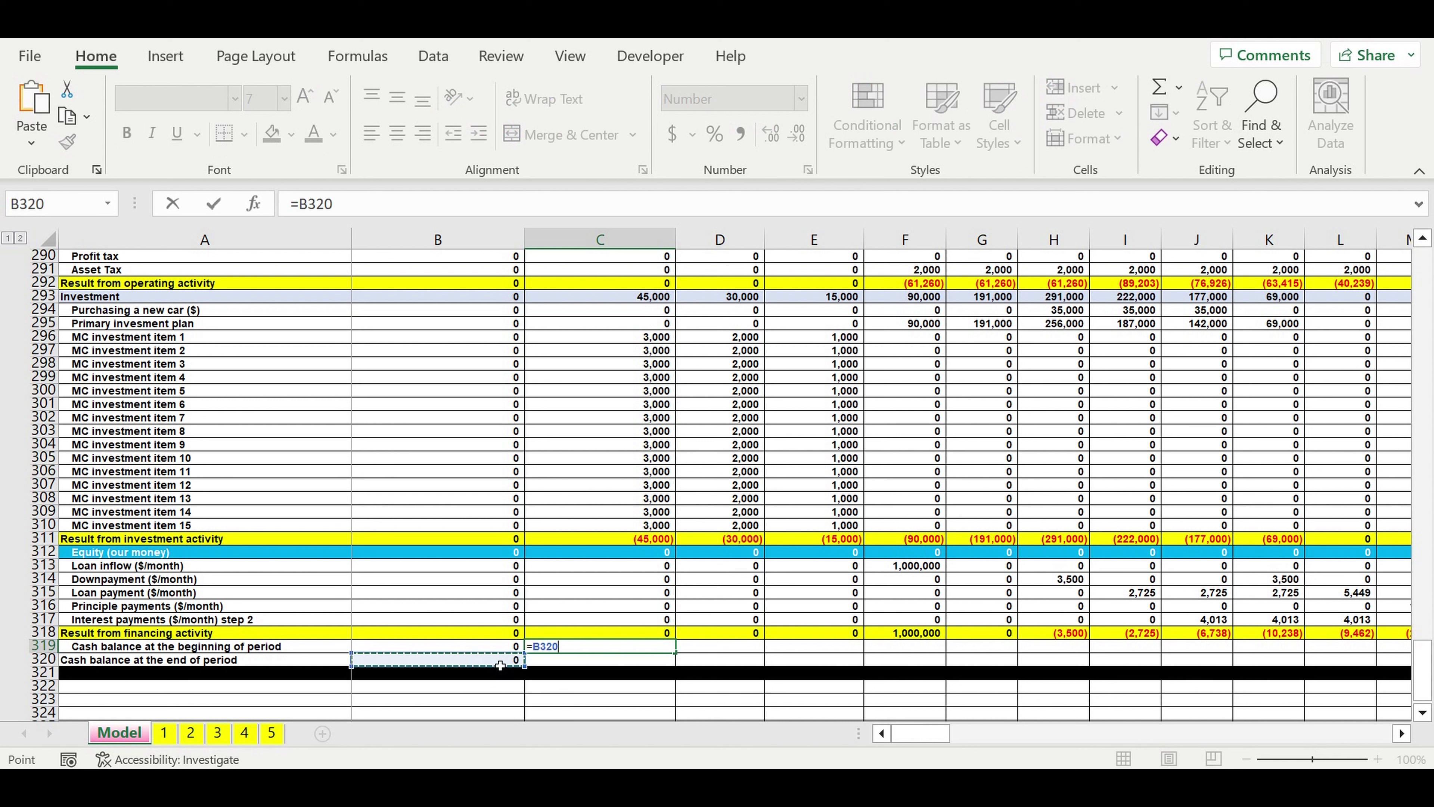
key("Return")
Step: Copy the closing balance formula from B320 into C320 and check its cell references
left_click(506, 663)
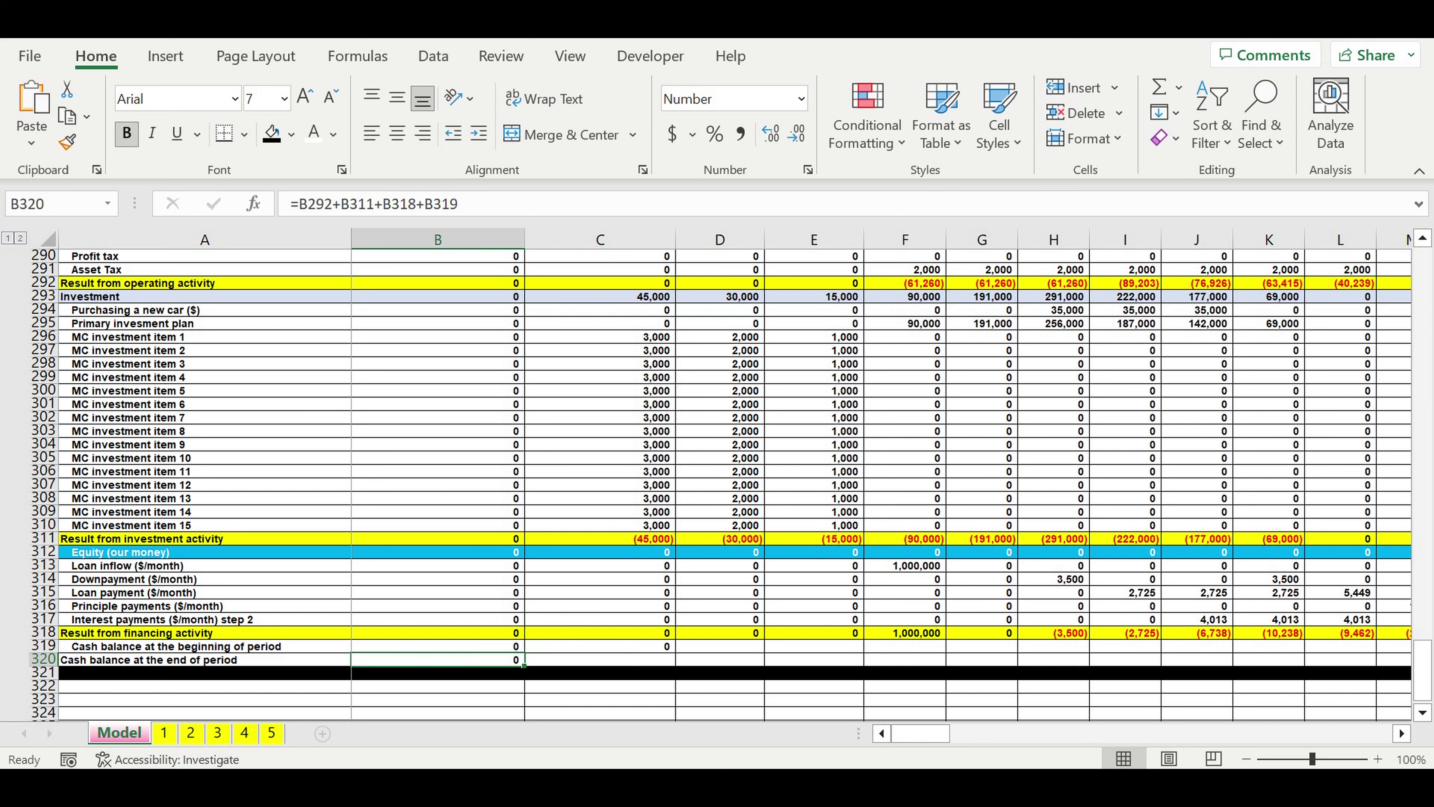
left_click_drag(524, 667, 643, 669)
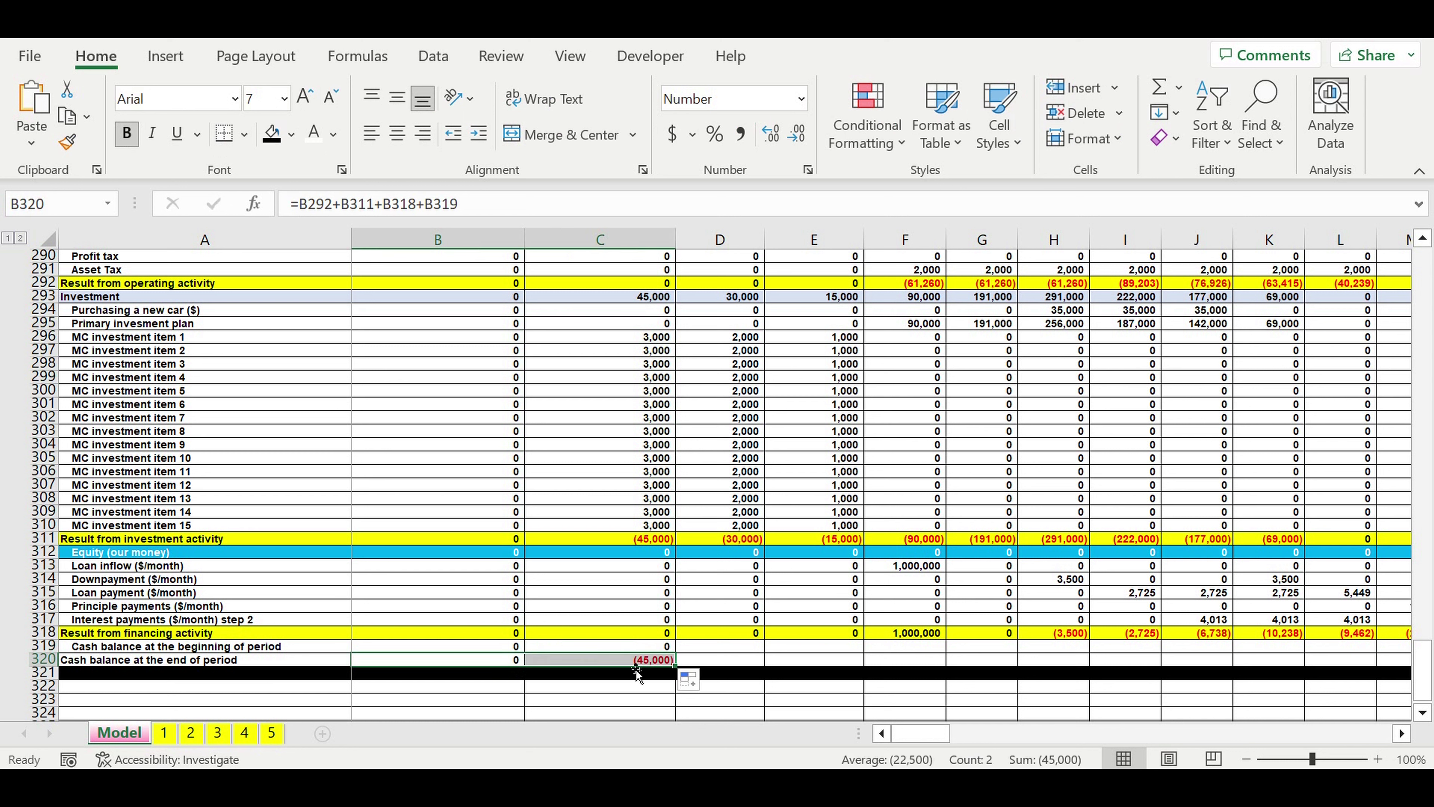
left_click(621, 663)
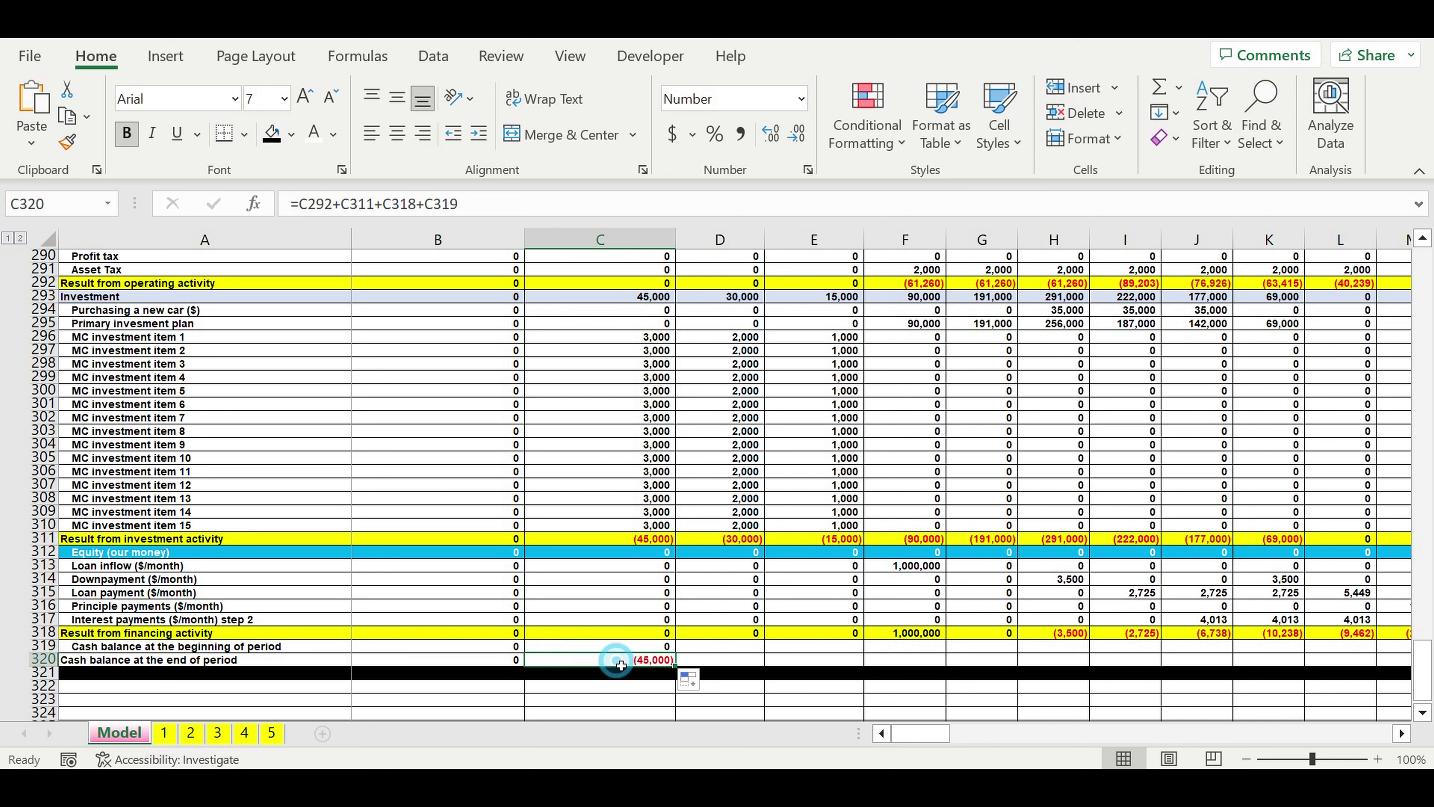
left_click(521, 213)
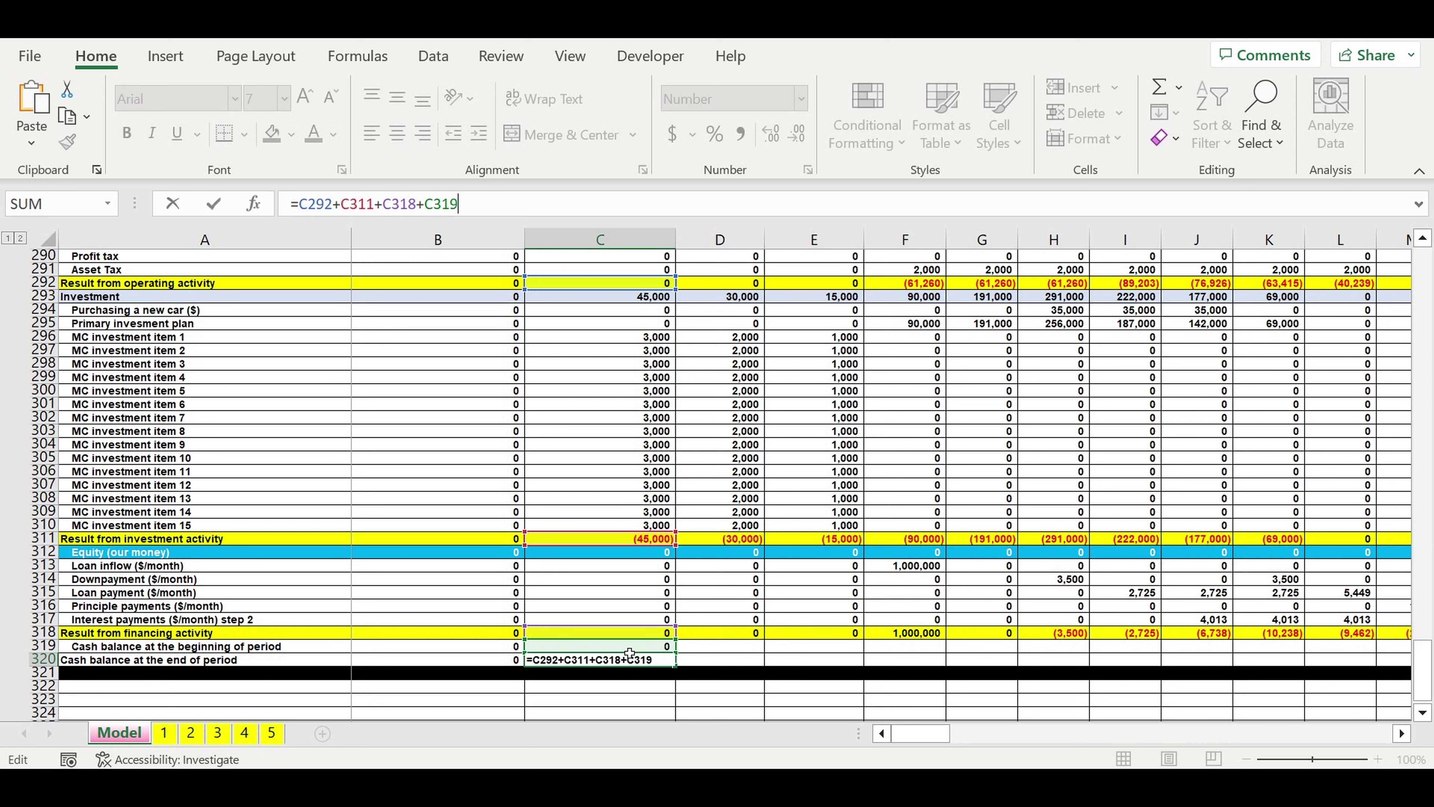
key("Return")
Step: Fill the C319:C320 cash balance formulas across all months through column DQ and return to the first months
left_click_drag(635, 647, 1277, 676)
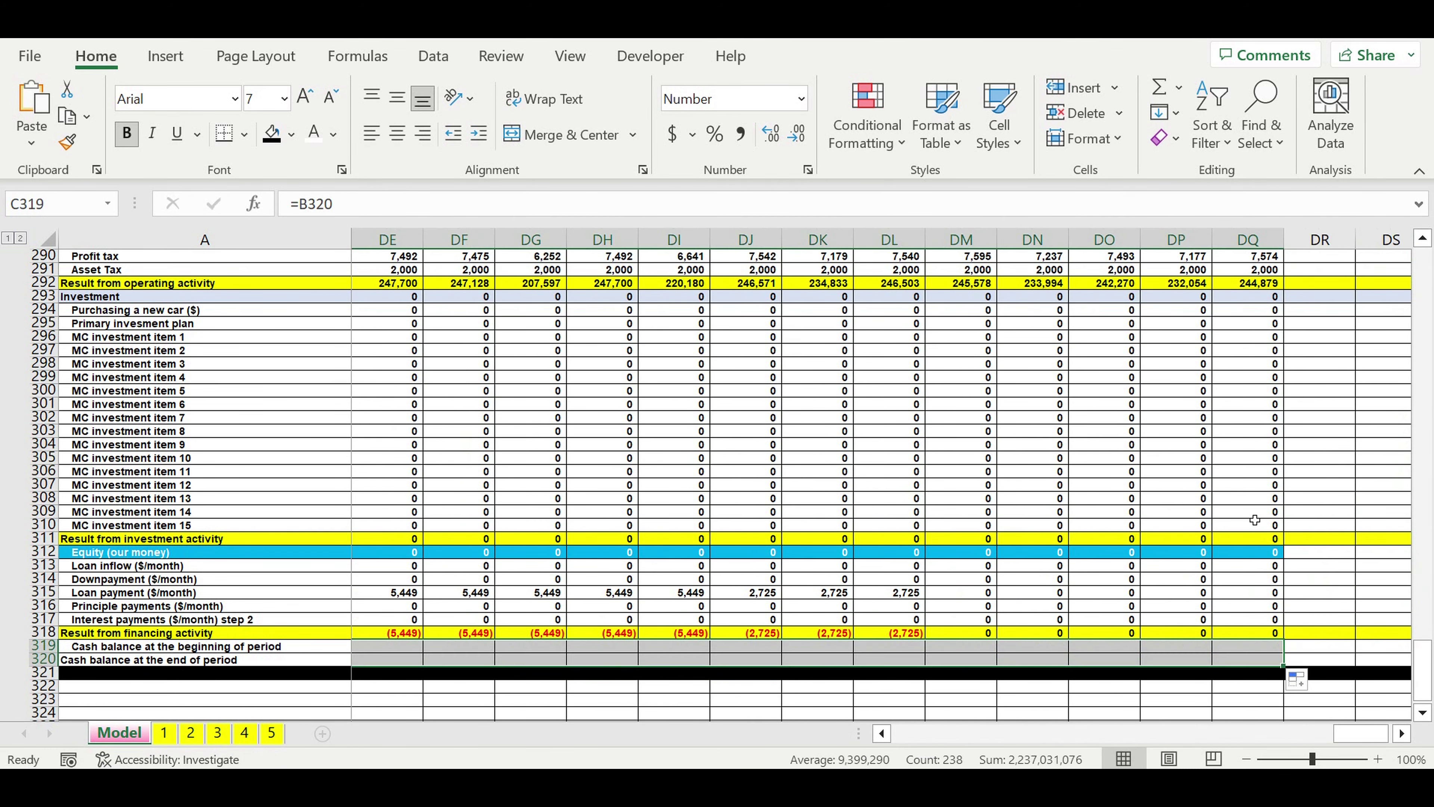
left_click(1170, 501)
left_click_drag(1356, 736, 677, 738)
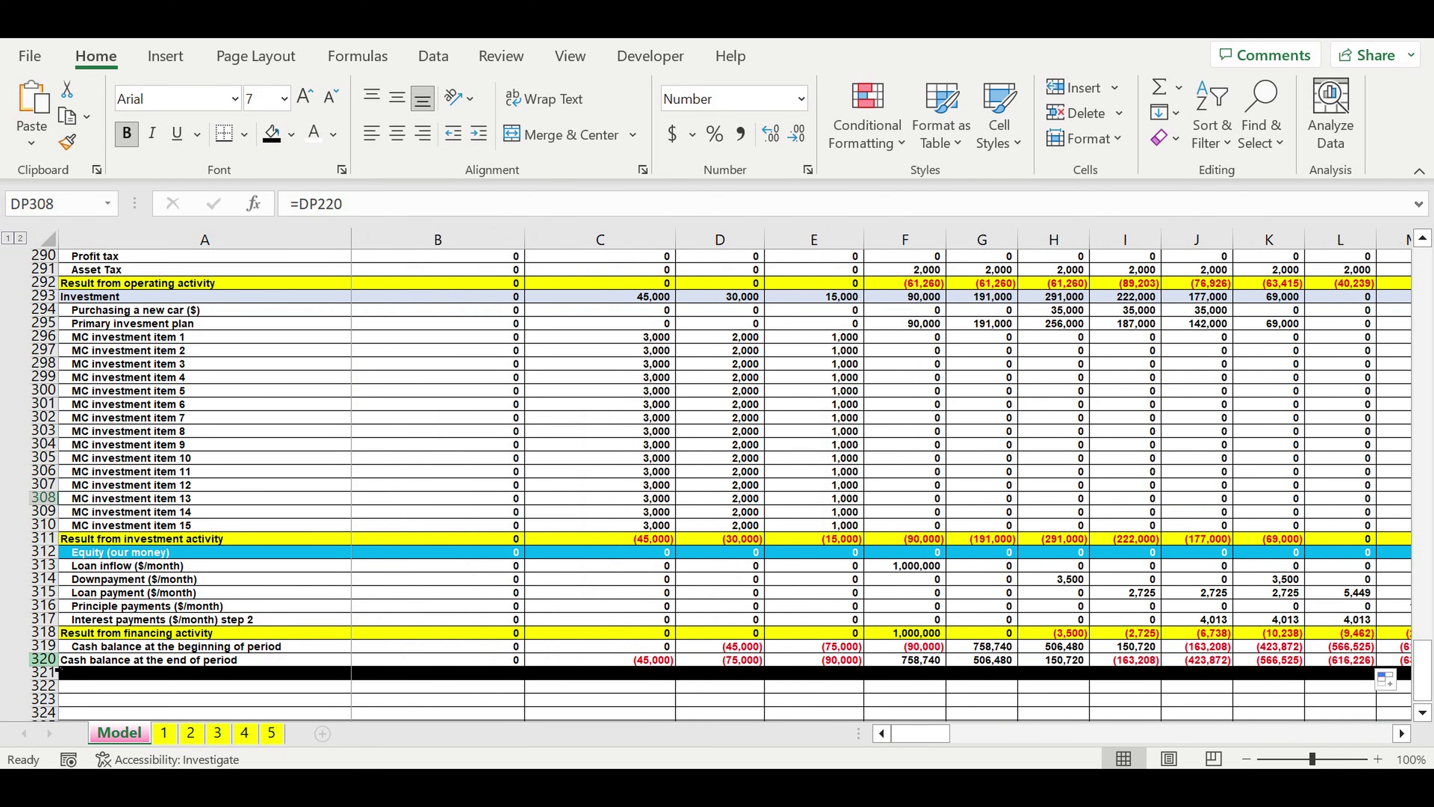
Step: Shade the whole closing cash balance row 320 with a light gold fill
left_click(44, 659)
left_click(291, 134)
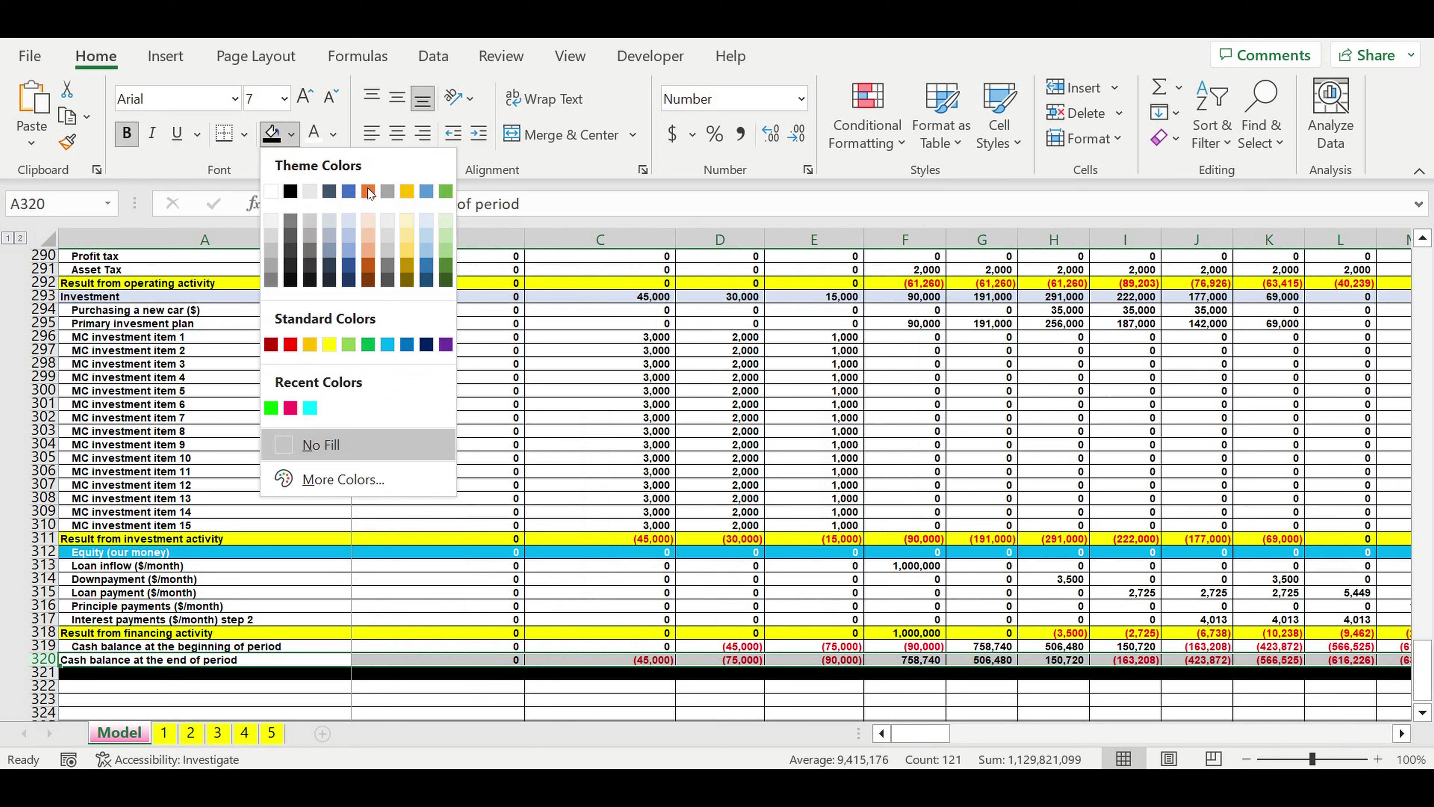
left_click(402, 218)
left_click(421, 405)
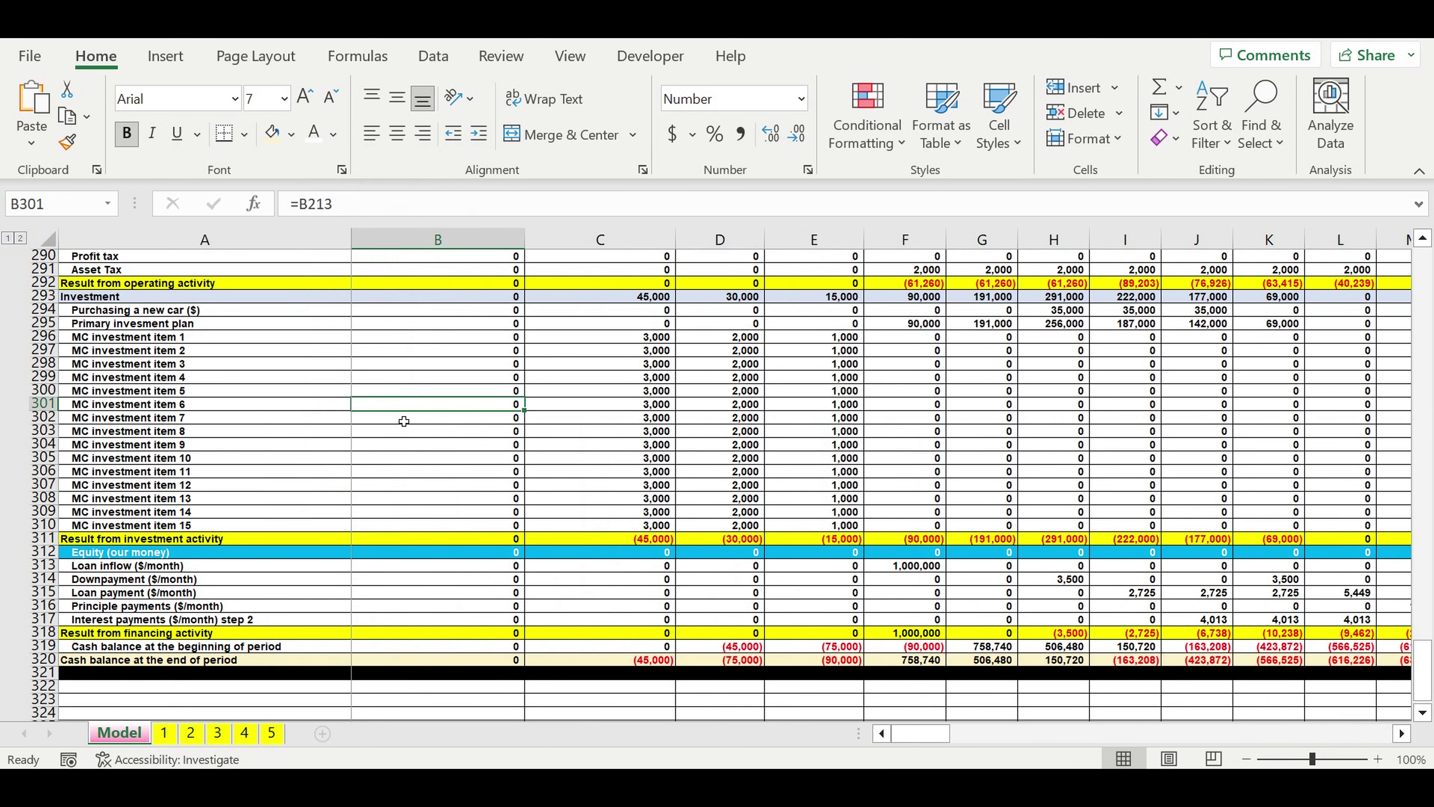
Step: Group rows 261 to 262, the revenue detail lines at the start of the cash flow statement
scroll(271, 418, "up", 8)
scroll(273, 416, "up", 3)
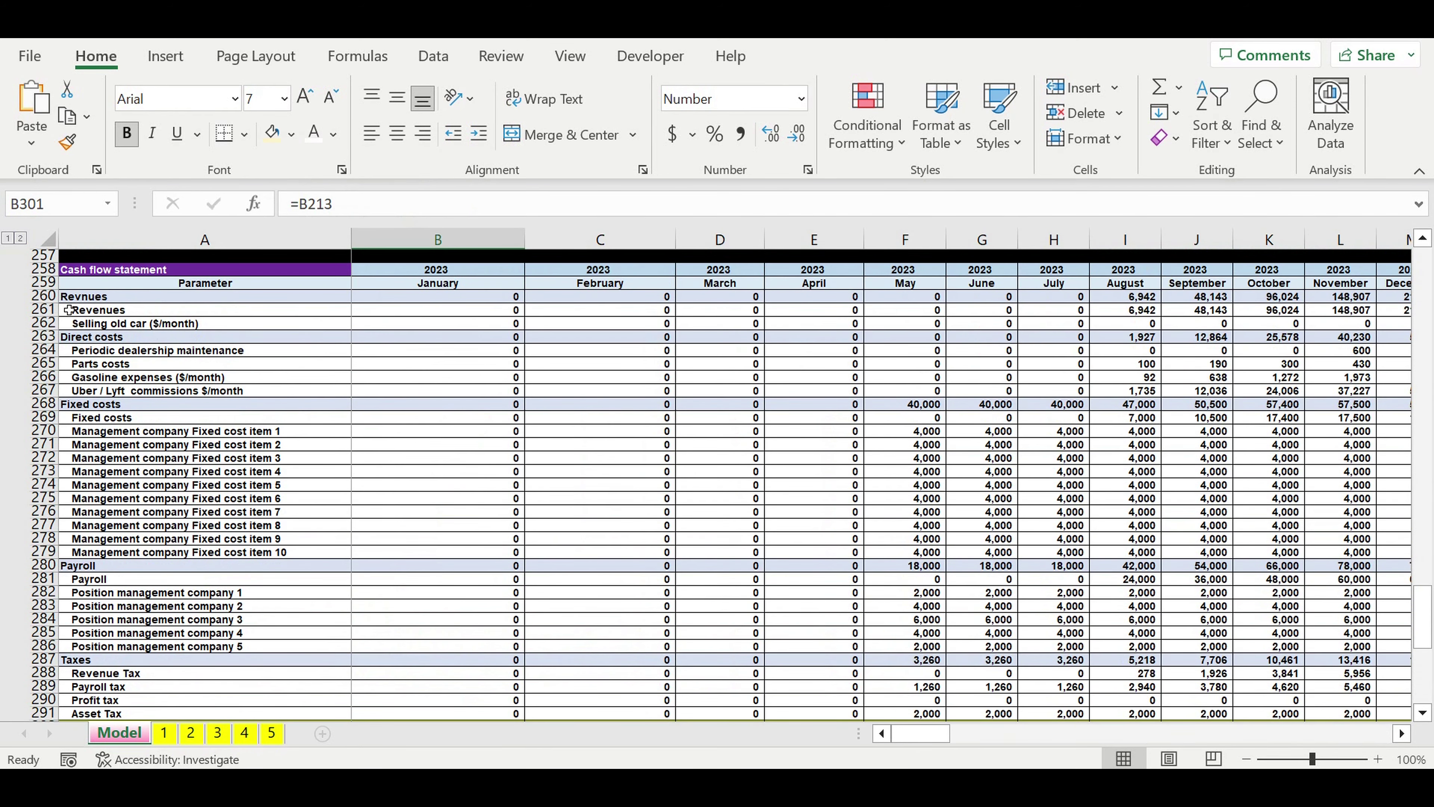
left_click_drag(46, 320, 47, 323)
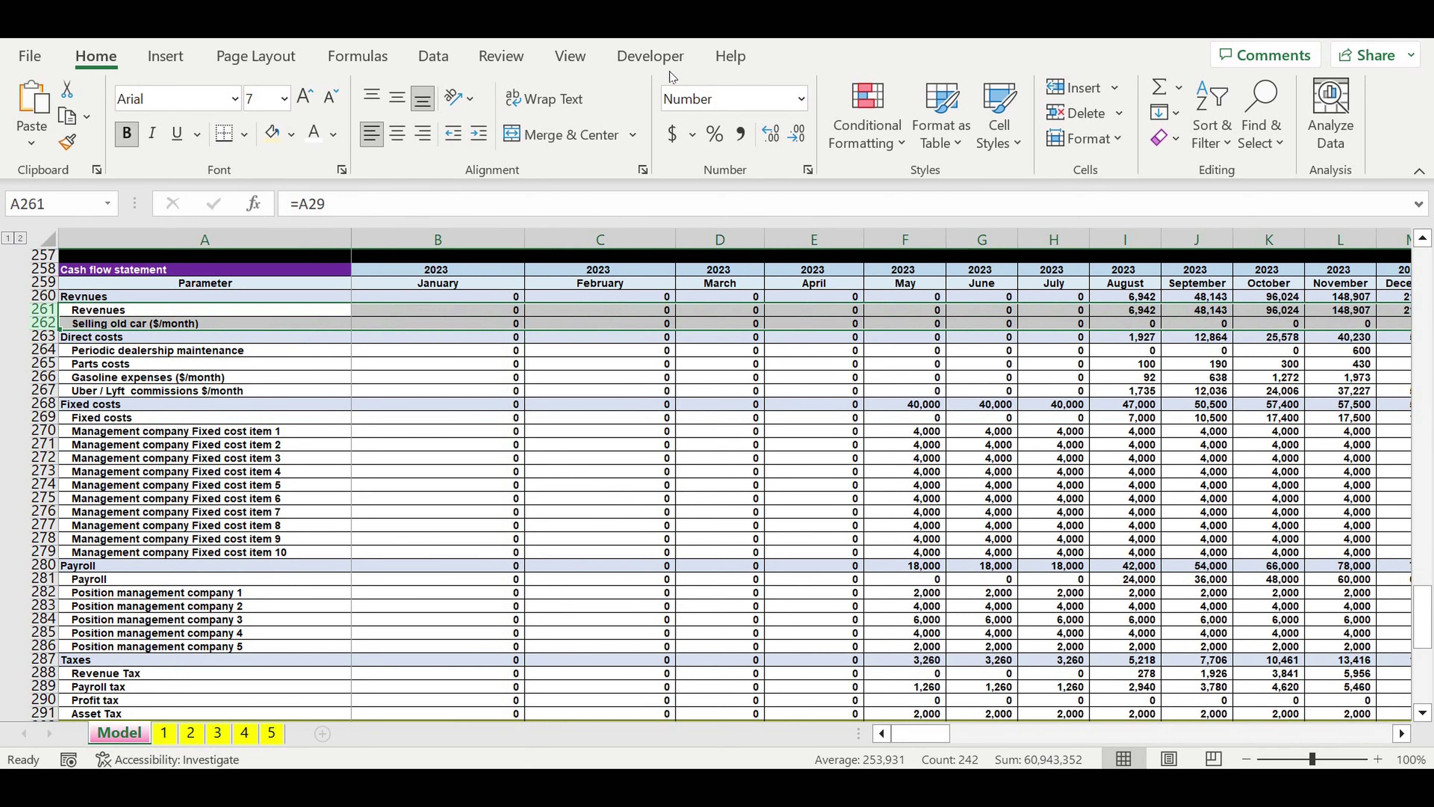
left_click(440, 56)
left_click(1362, 141)
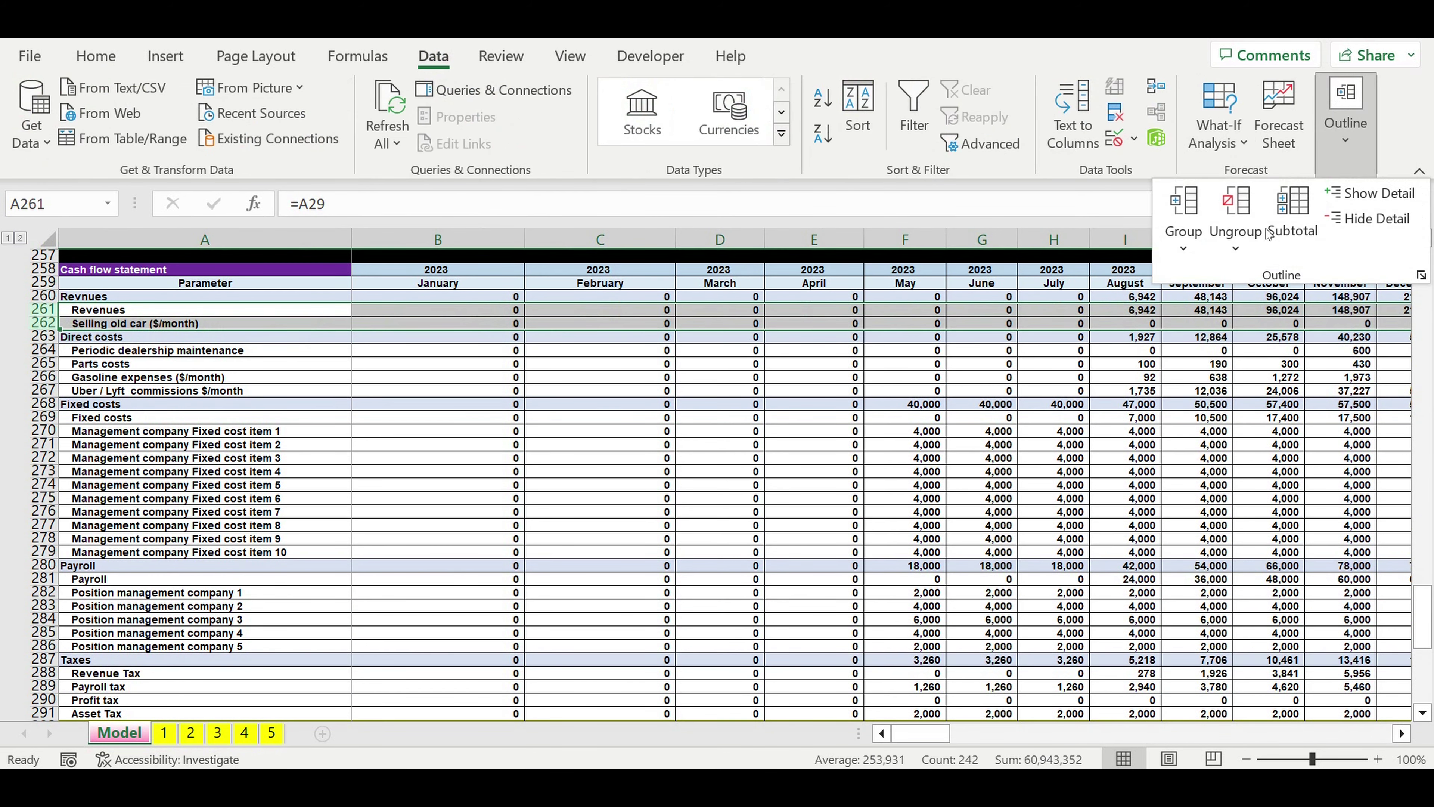
left_click(1184, 248)
left_click(1209, 279)
Step: Group rows 264 to 267, the detail lines under Direct costs
left_click(49, 346)
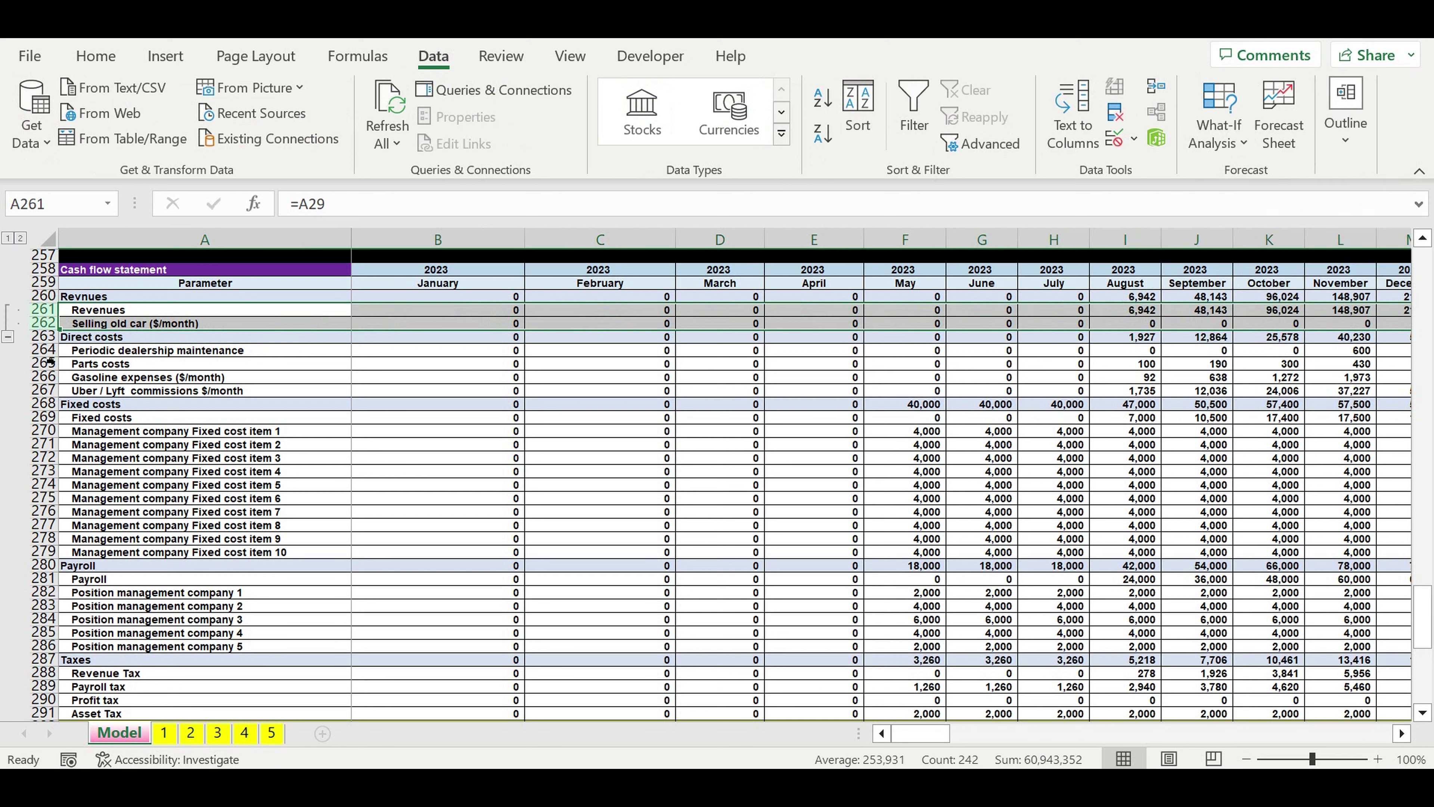
left_click_drag(48, 351, 45, 392)
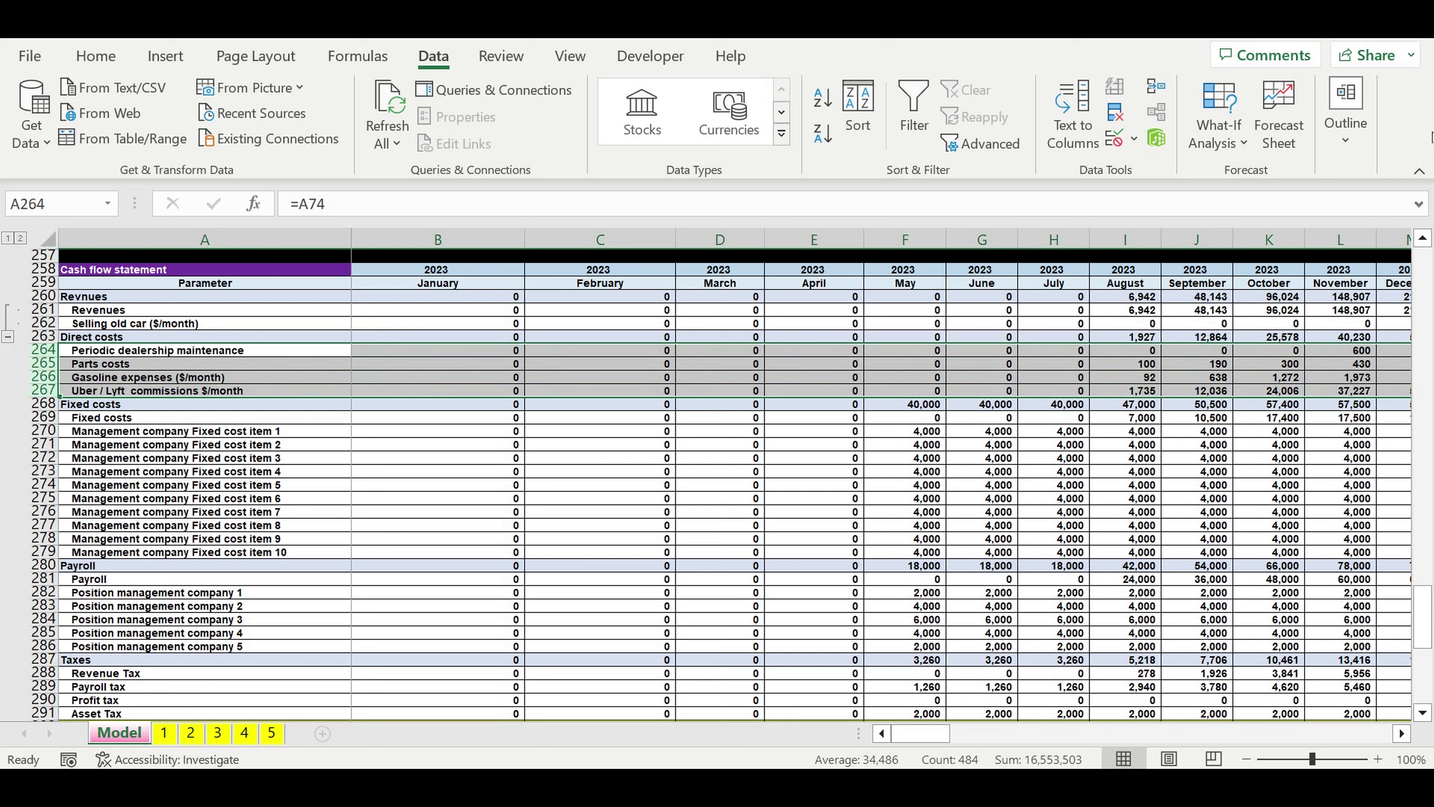
left_click(1355, 141)
left_click(1183, 248)
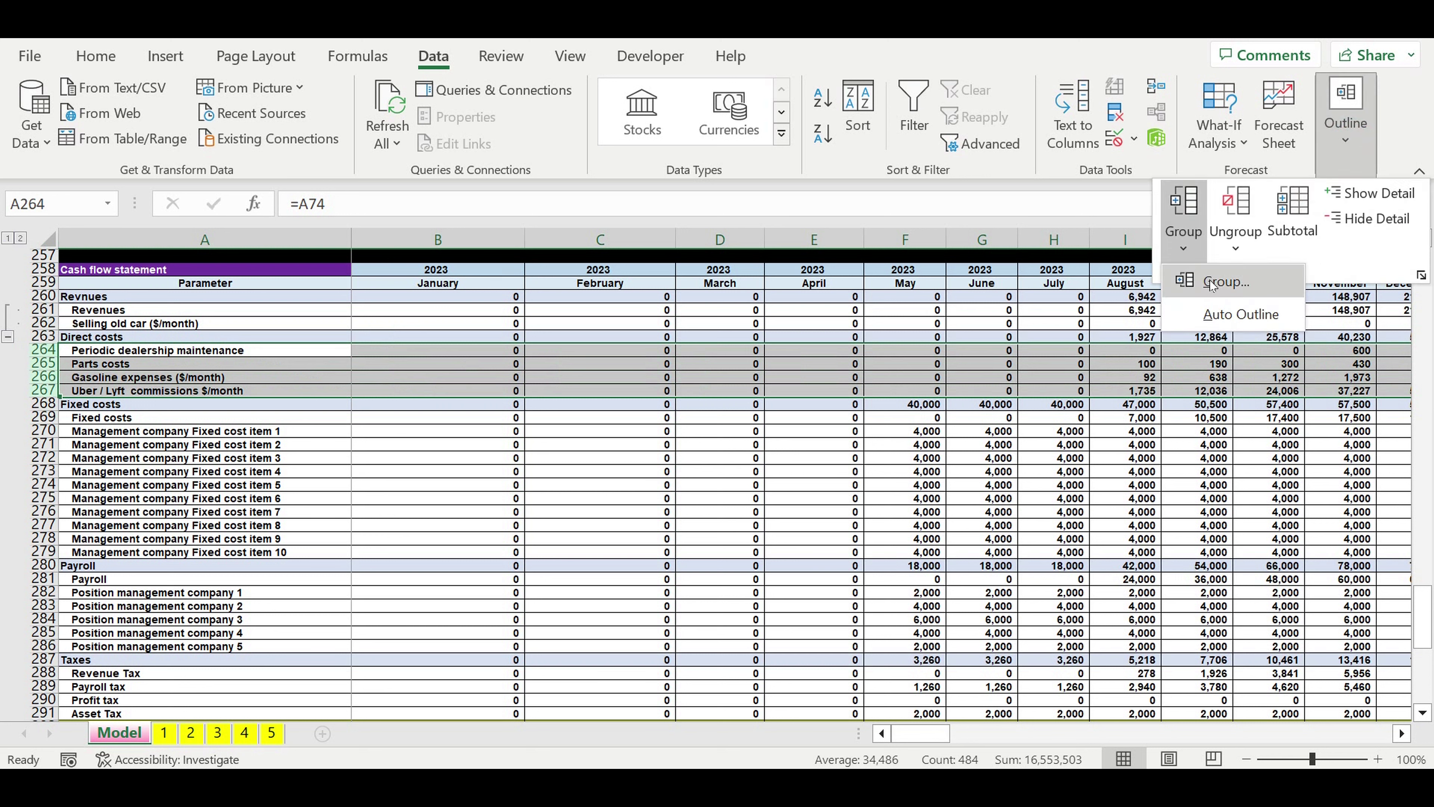
left_click(1208, 279)
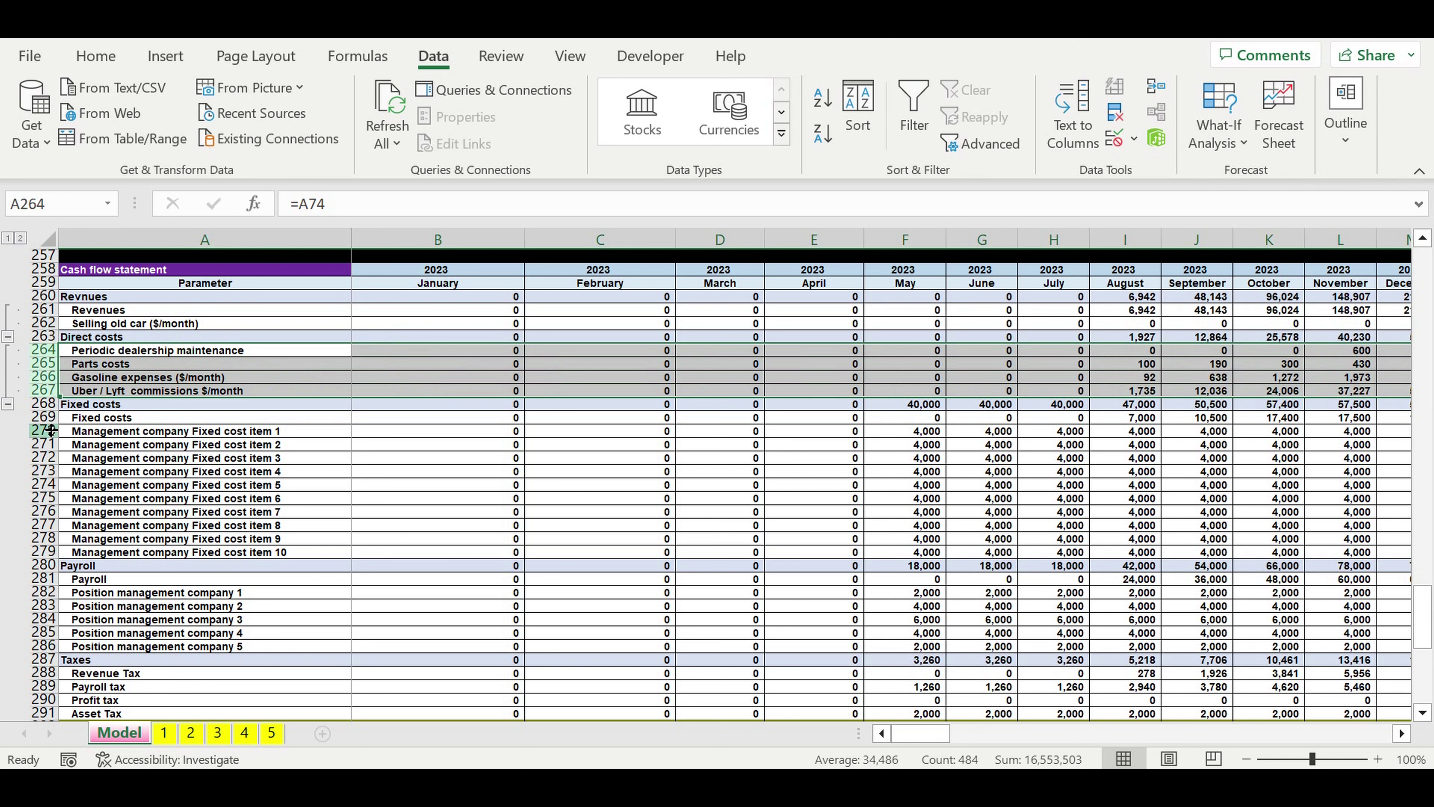
Step: Group rows 269 to 279, the detail lines under Fixed costs
left_click_drag(44, 417, 46, 552)
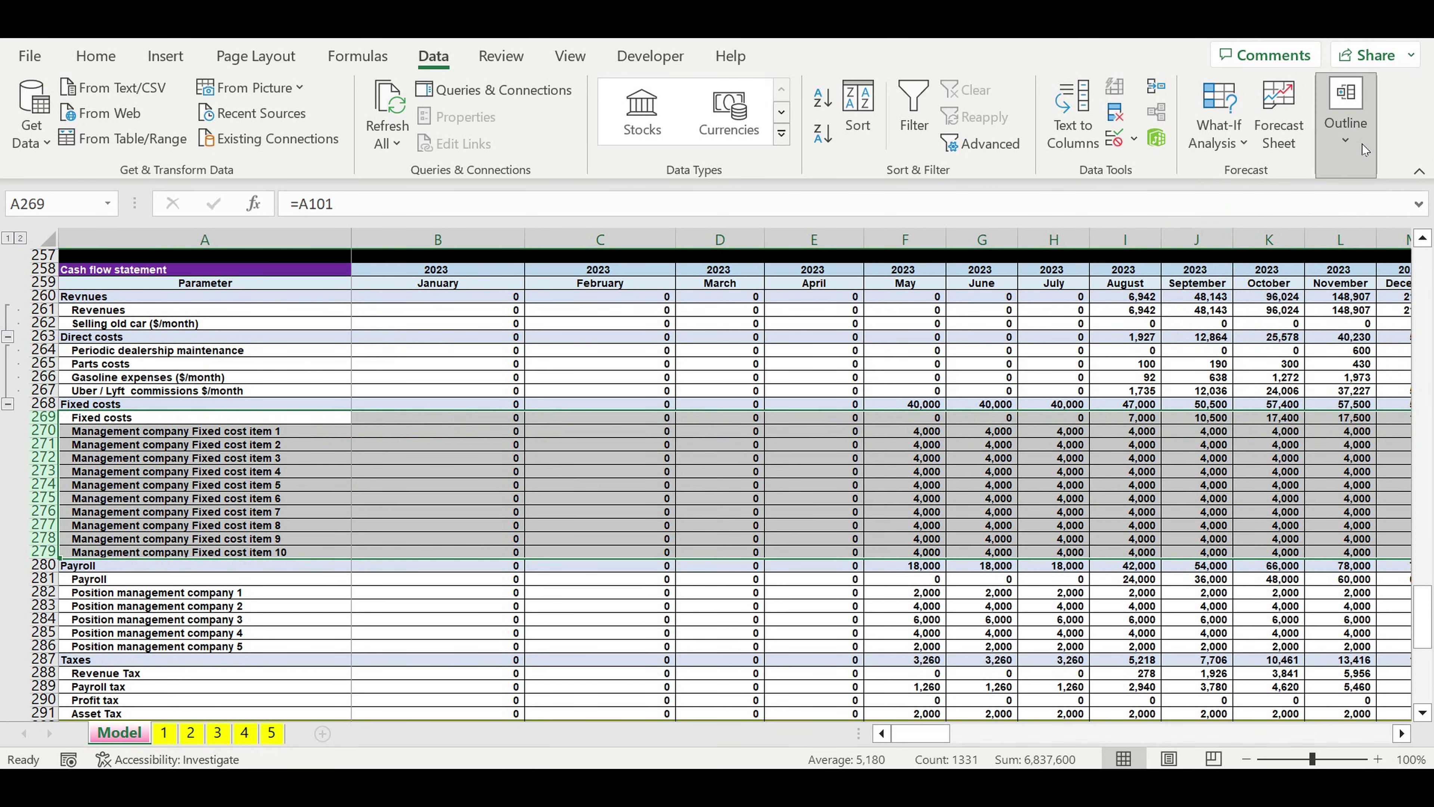
left_click(1345, 141)
left_click(1184, 248)
left_click(1199, 286)
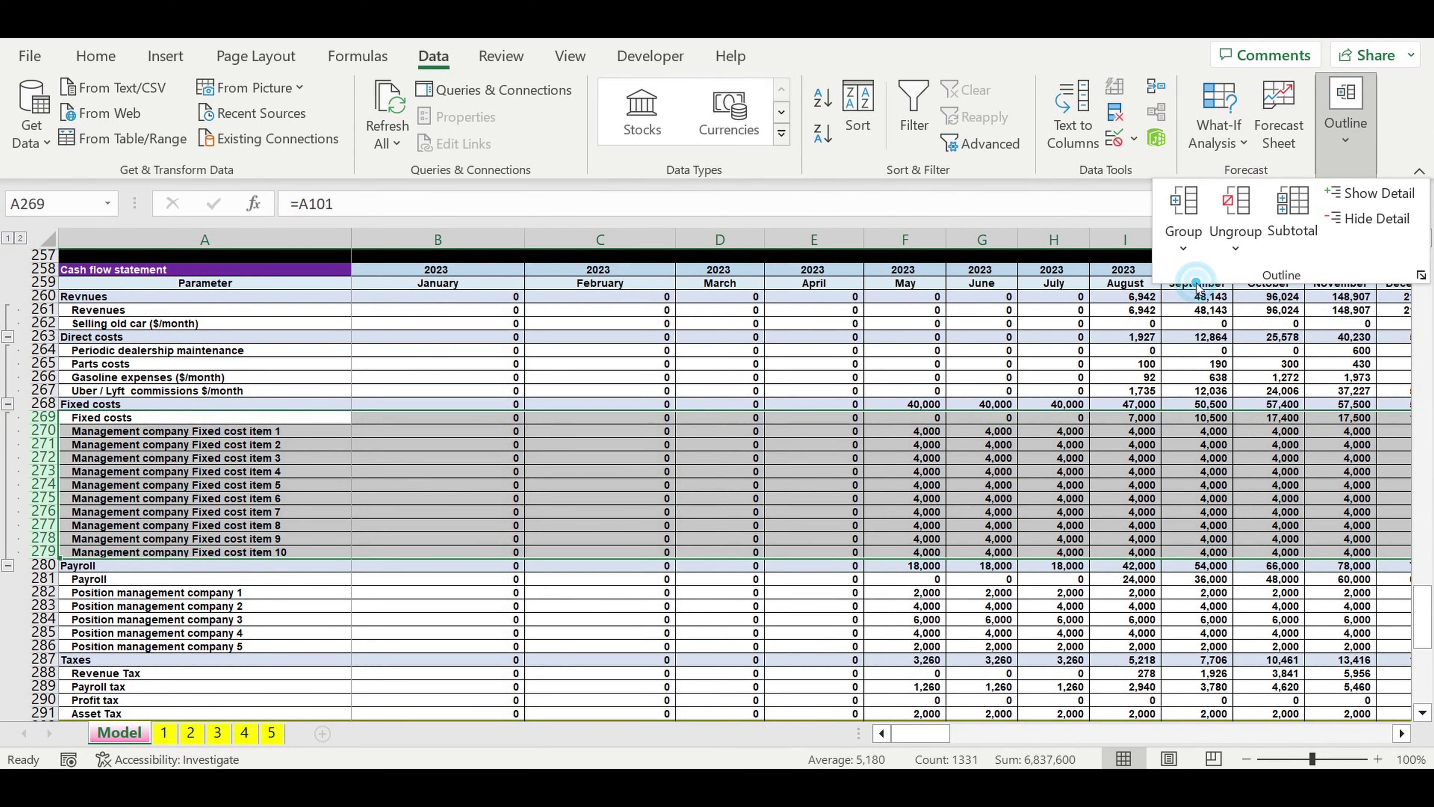
Step: Group rows 281 to 286, the payroll and management company position lines under Payroll
left_click_drag(44, 578, 51, 656)
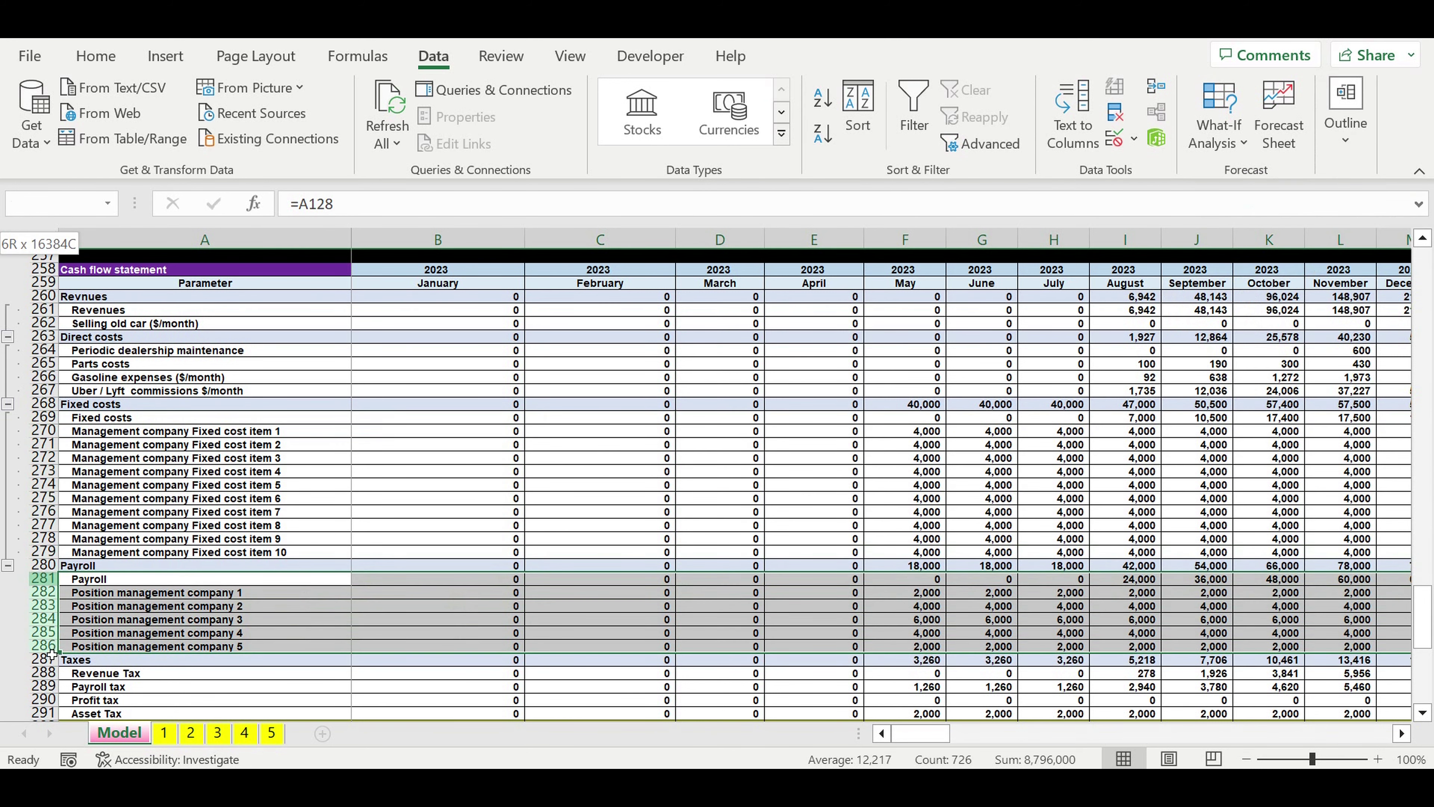
left_click(1346, 141)
left_click(1184, 251)
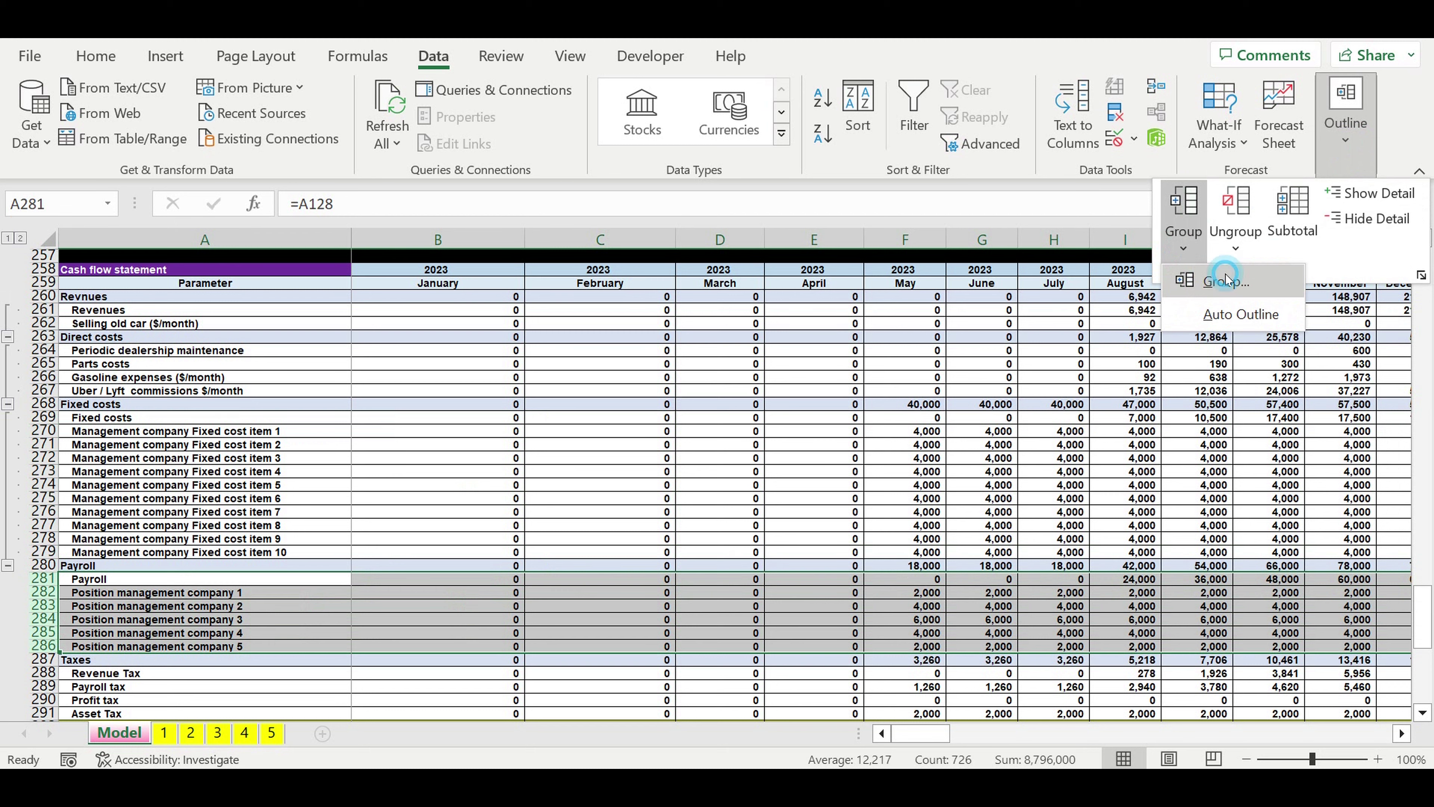
left_click(1199, 281)
Step: Group rows 288 to 291, the individual tax lines under Taxes
scroll(365, 571, "down", 7)
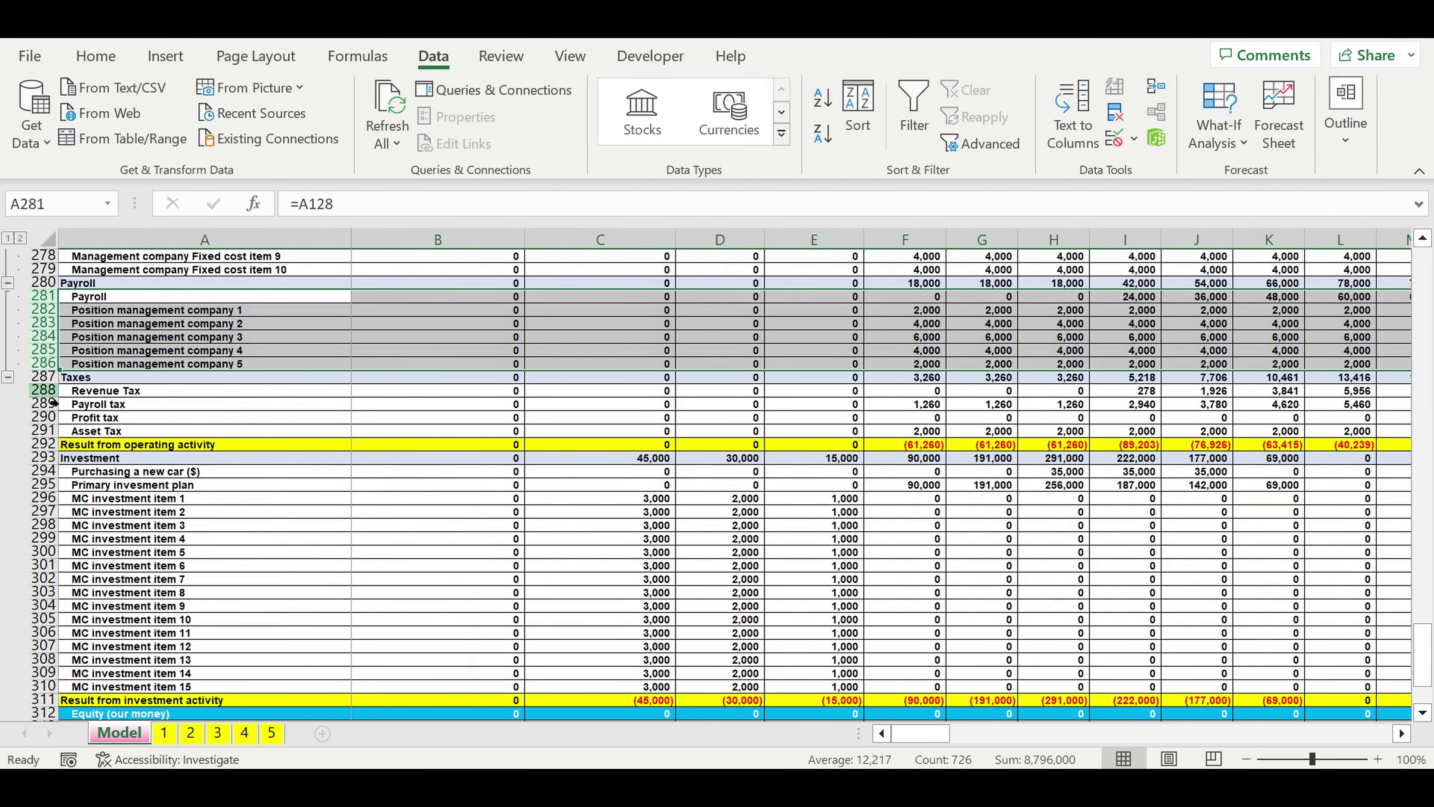
left_click_drag(43, 390, 42, 431)
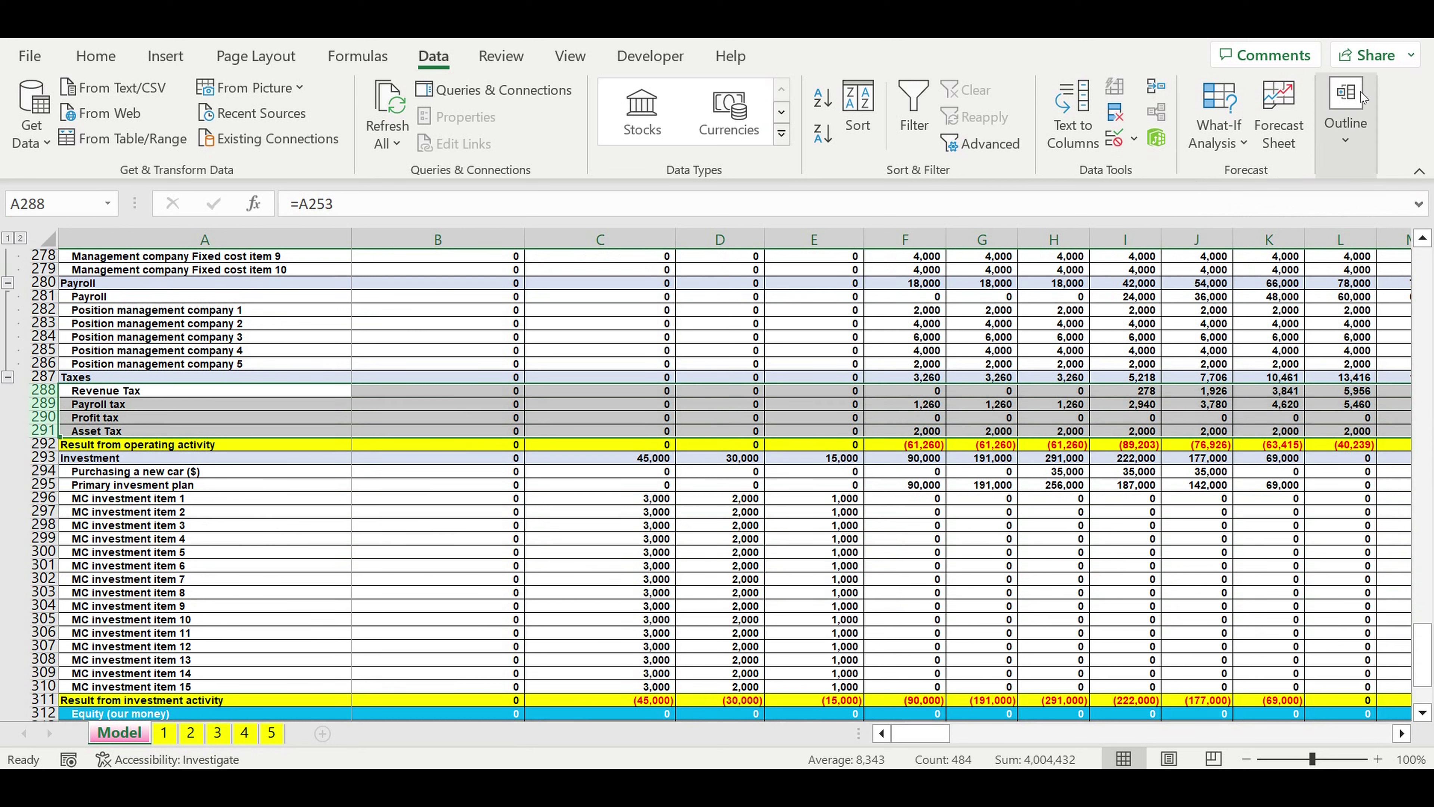
left_click(1350, 124)
left_click(1194, 257)
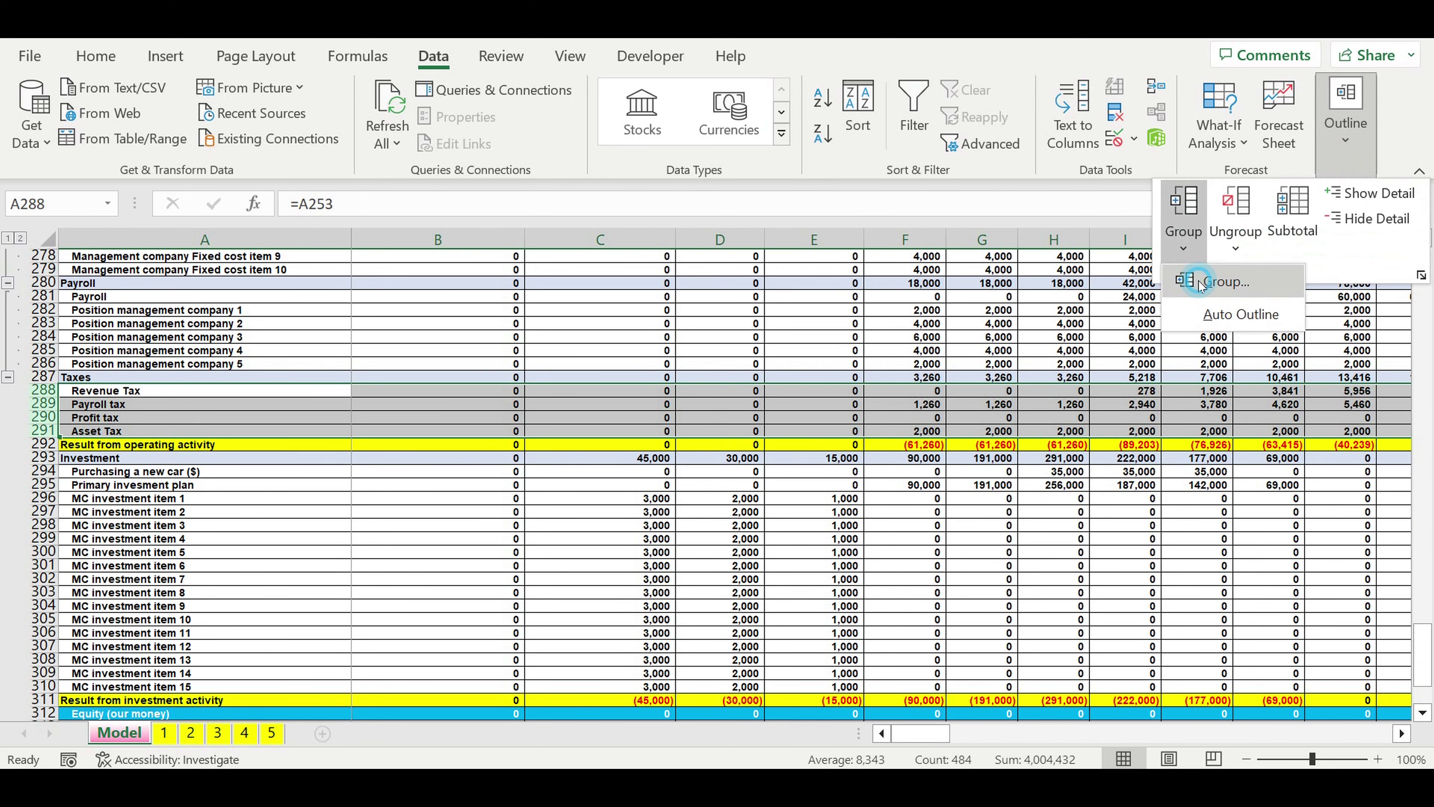
left_click(1197, 272)
Step: Group rows 294 to 310, the car purchase, primary plan and MC investment items under Investment
left_click_drag(43, 471, 52, 687)
left_click(1341, 150)
left_click(1184, 249)
left_click(1208, 282)
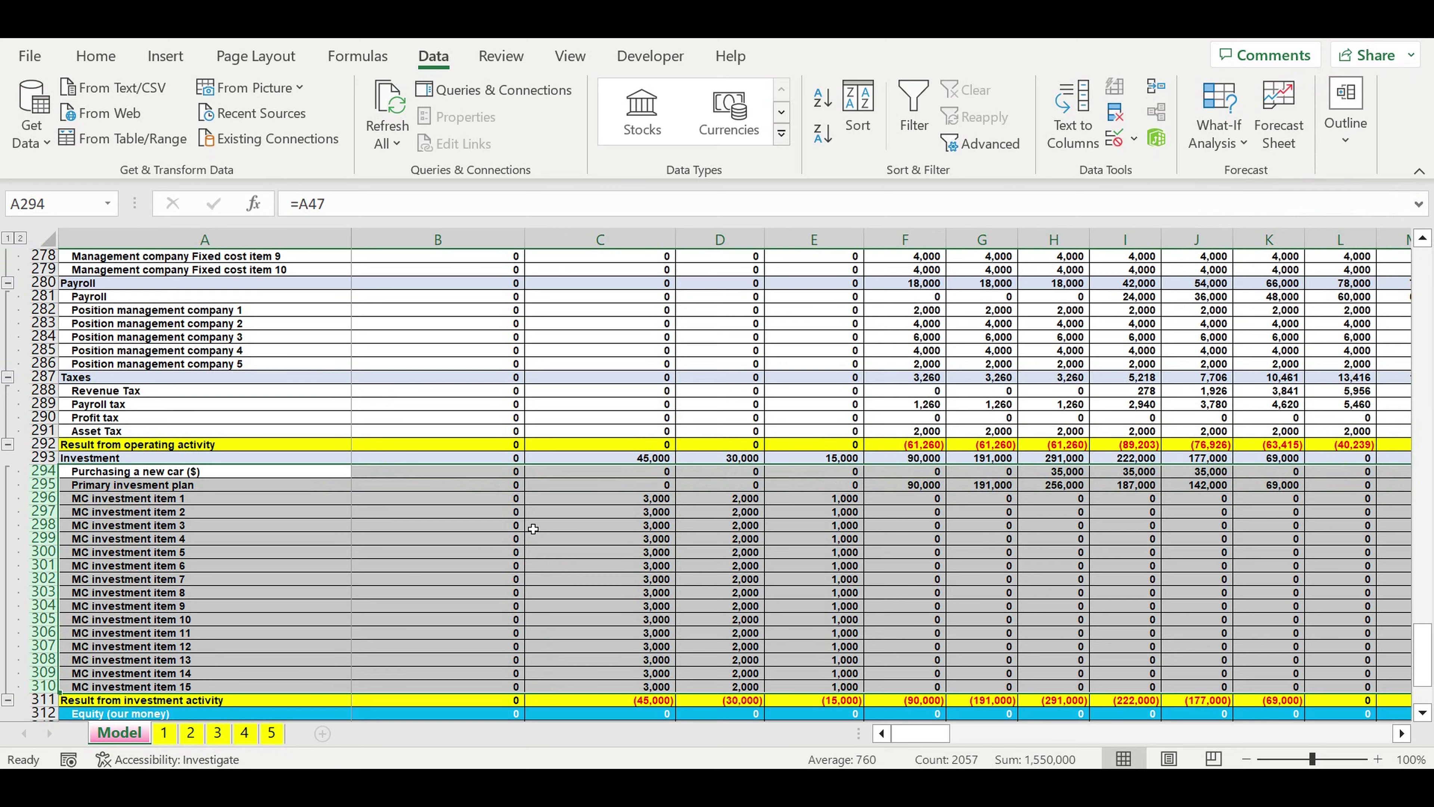
Step: Group rows 313 to 317, the loan inflow, downpayment and loan payment lines above Result from financing activity
scroll(551, 543, "down", 6)
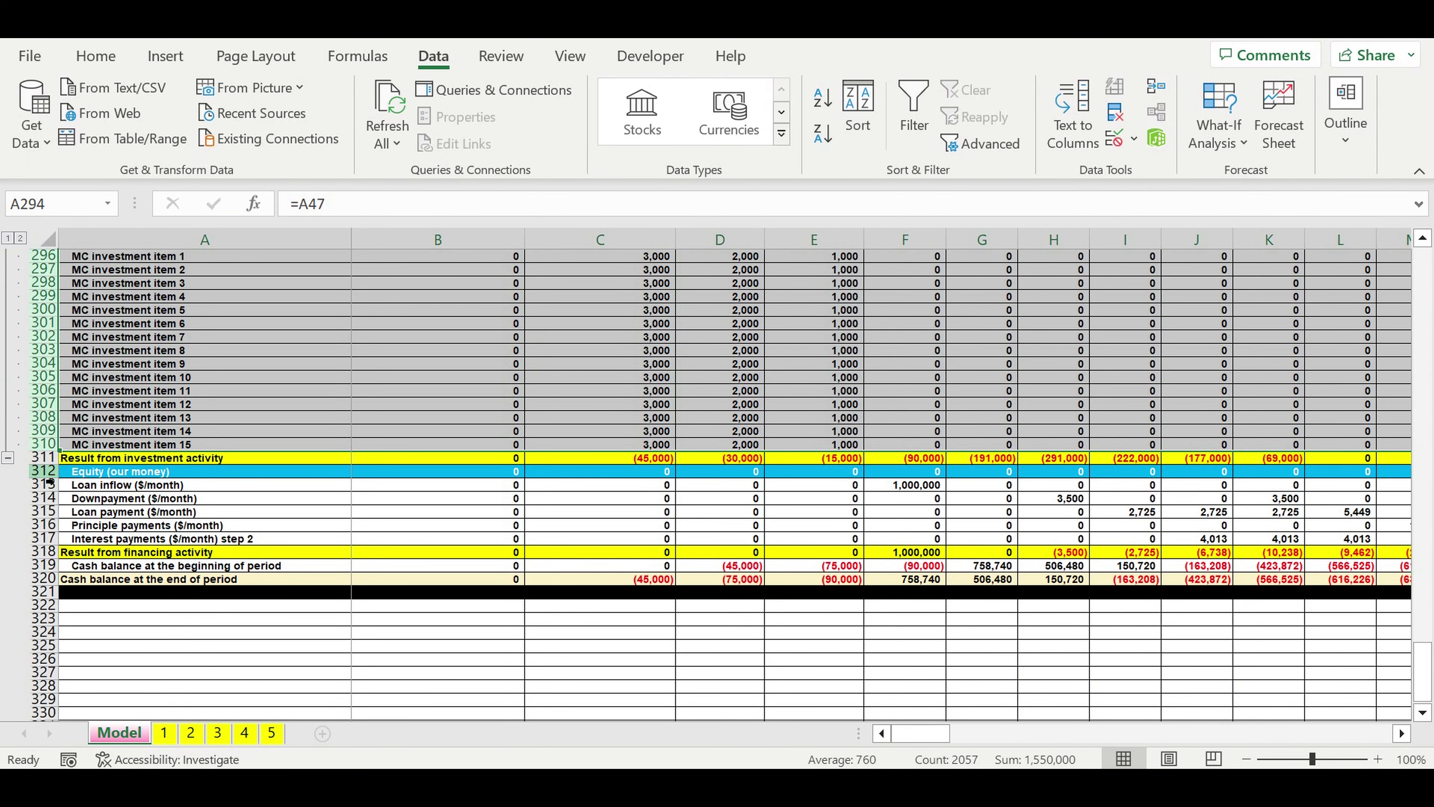
left_click(47, 473)
left_click_drag(49, 486, 53, 547)
left_click(1345, 113)
left_click(1183, 255)
left_click(1208, 278)
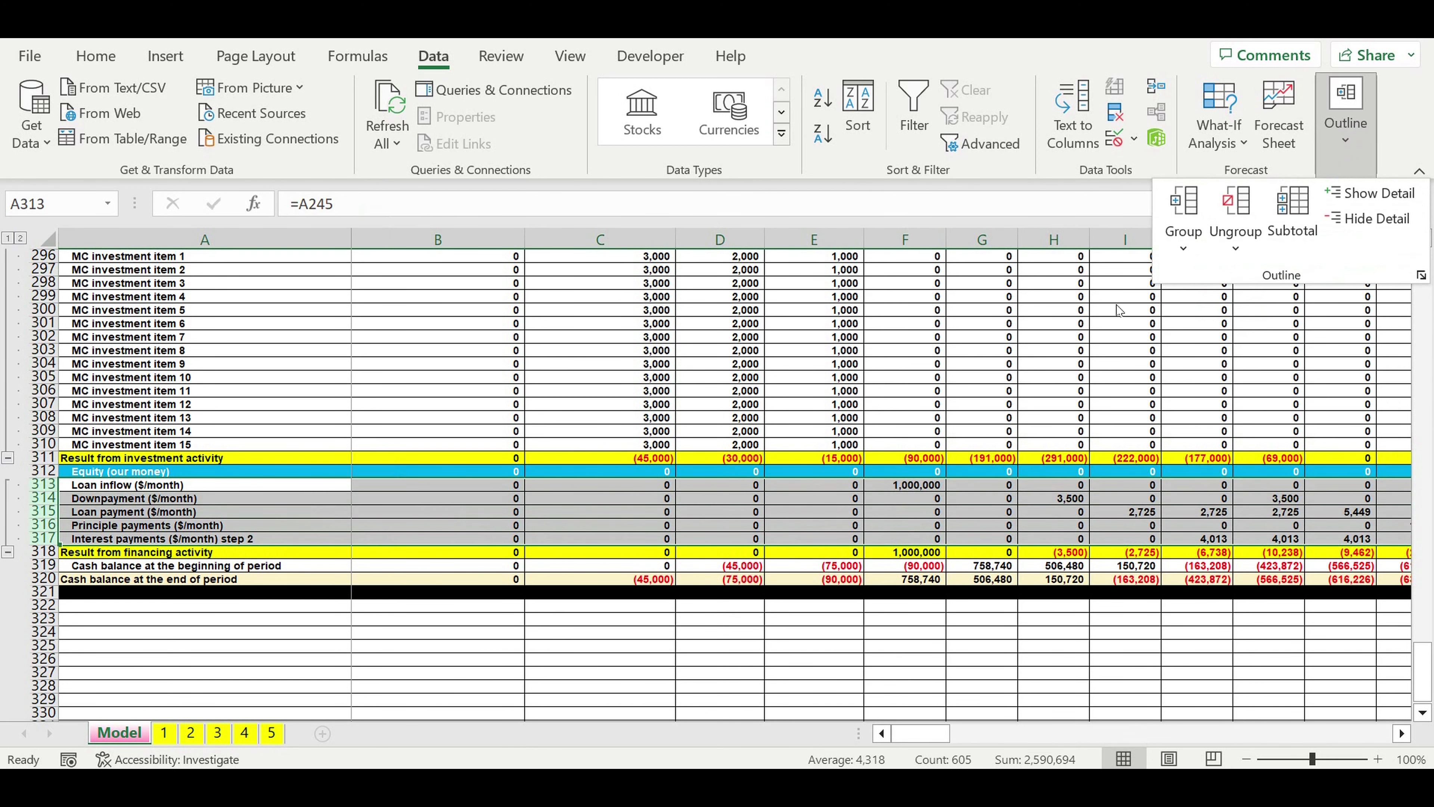
key("Escape")
Step: Collapse all row groups to the first outline level and return to the cash flow statement
left_click(9, 239)
left_click(407, 417)
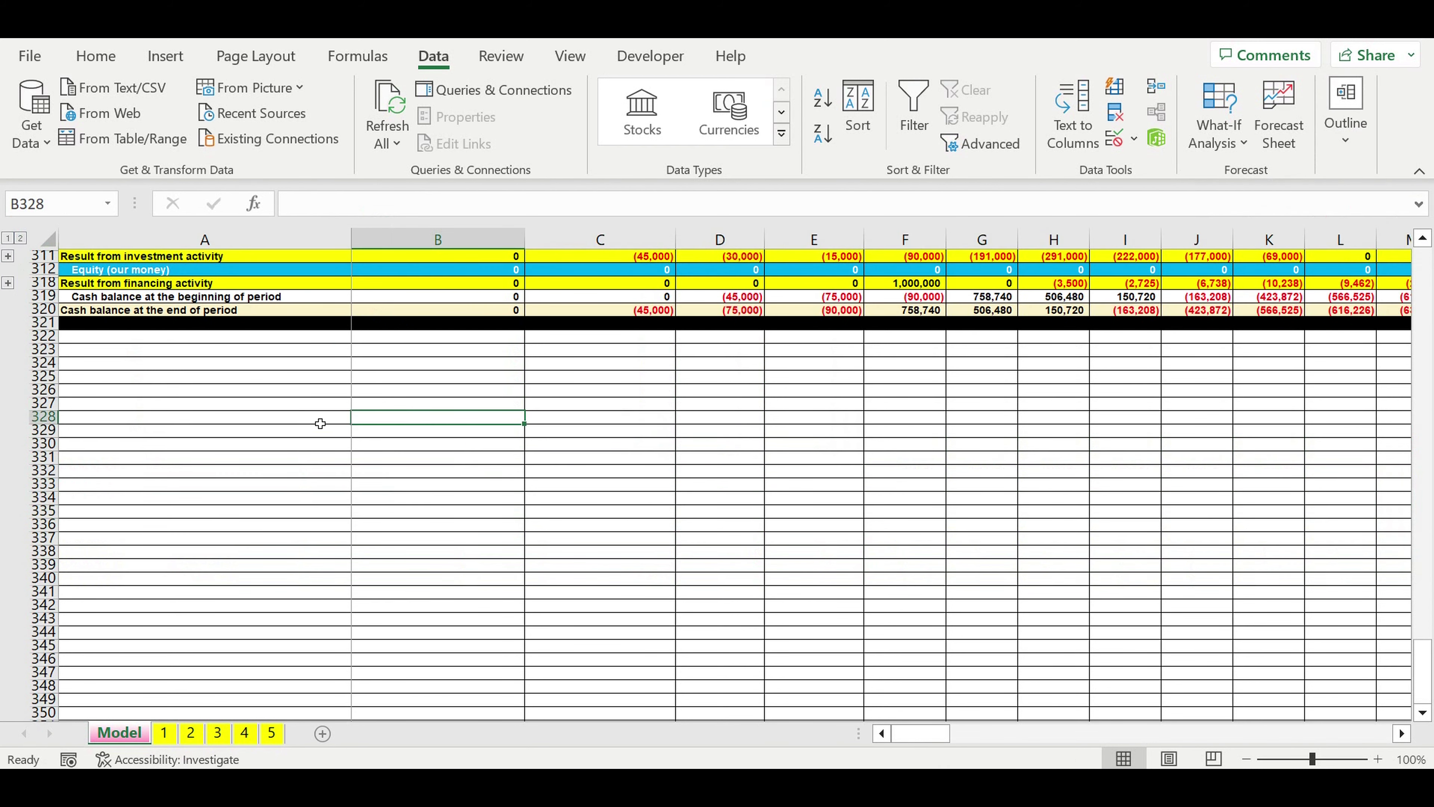
scroll(296, 441, "up", 20)
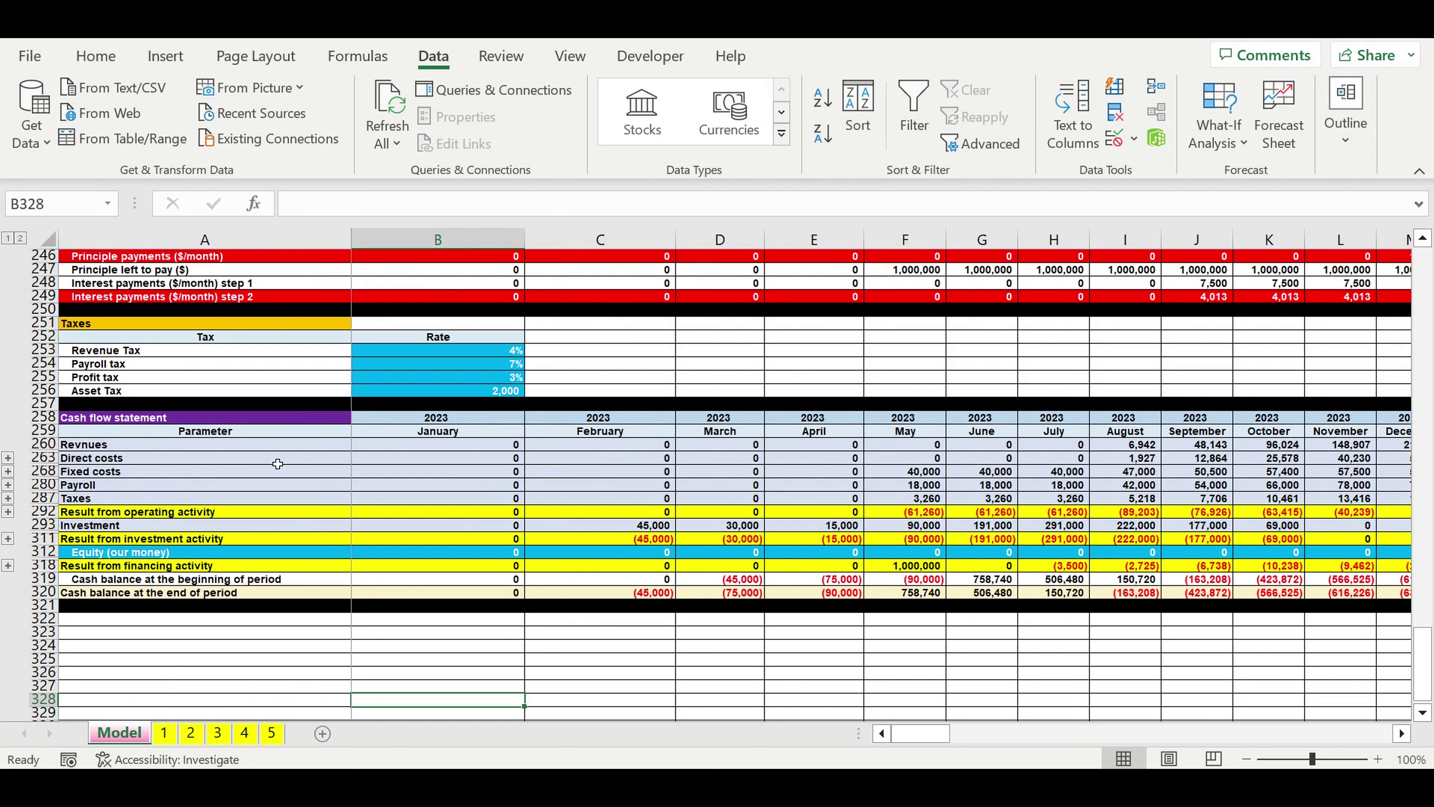
left_click(277, 464)
left_click_drag(45, 418, 78, 599)
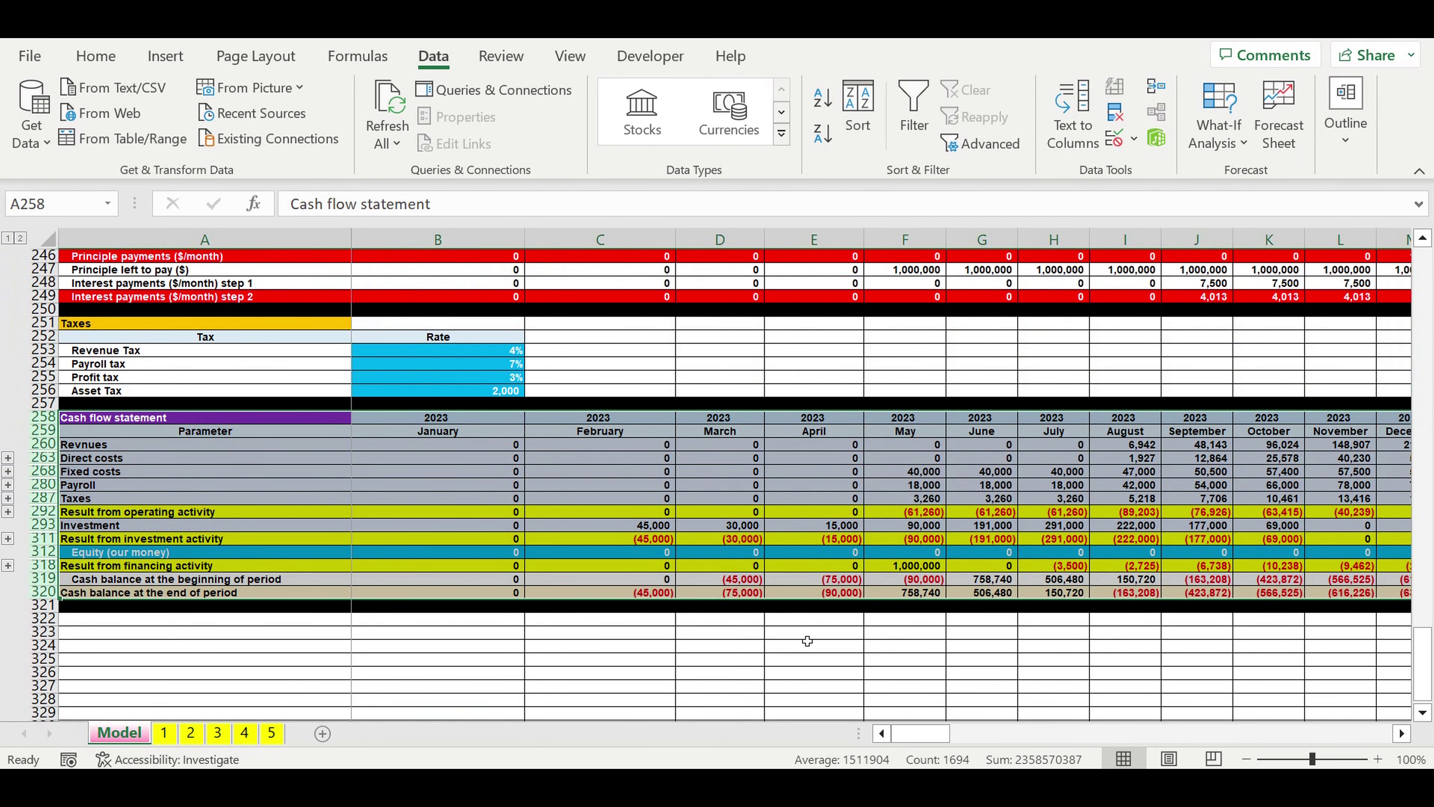
left_click(940, 658)
mouse_move(921, 733)
left_mouse_down()
mouse_move(1022, 742)
mouse_move(920, 734)
left_mouse_up()
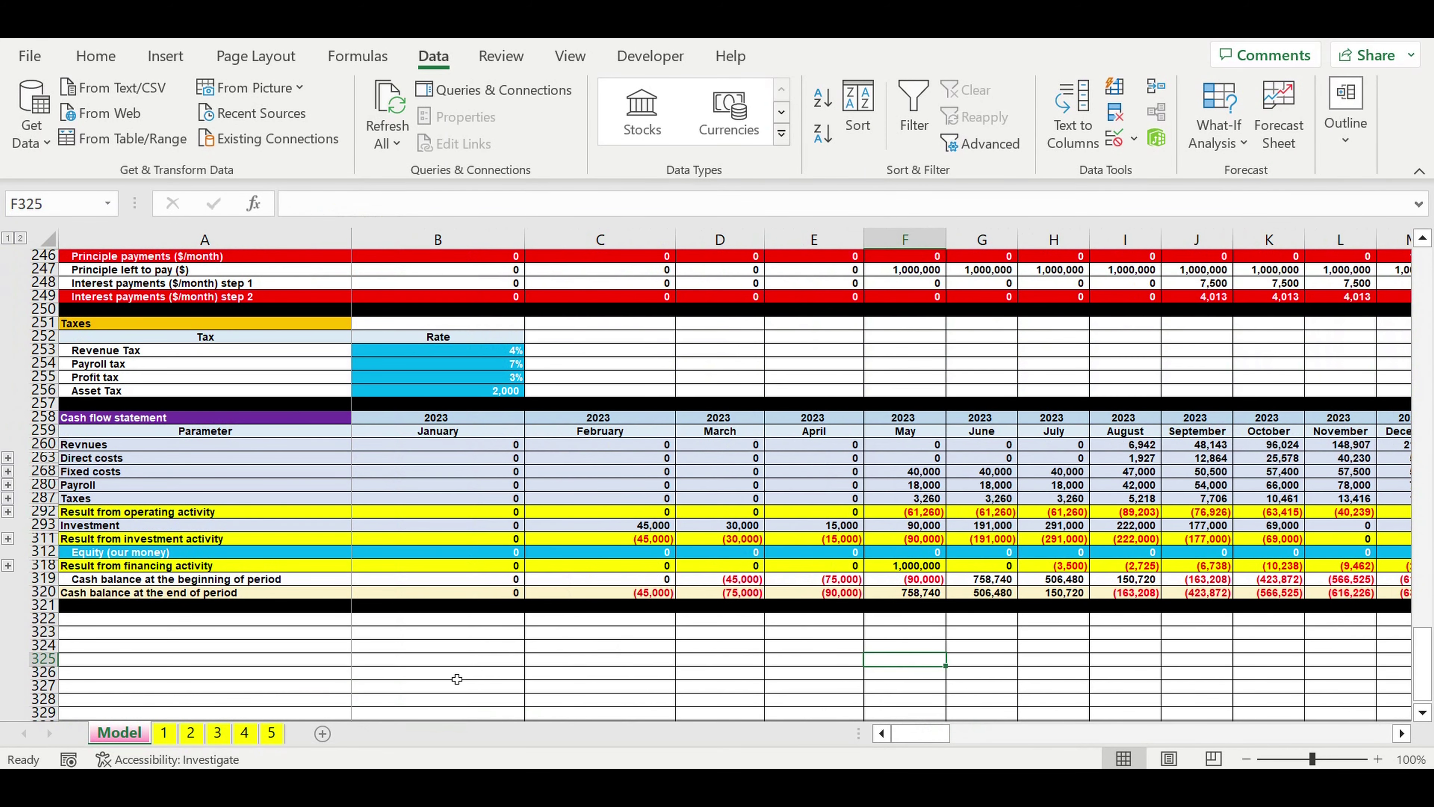
left_click(446, 675)
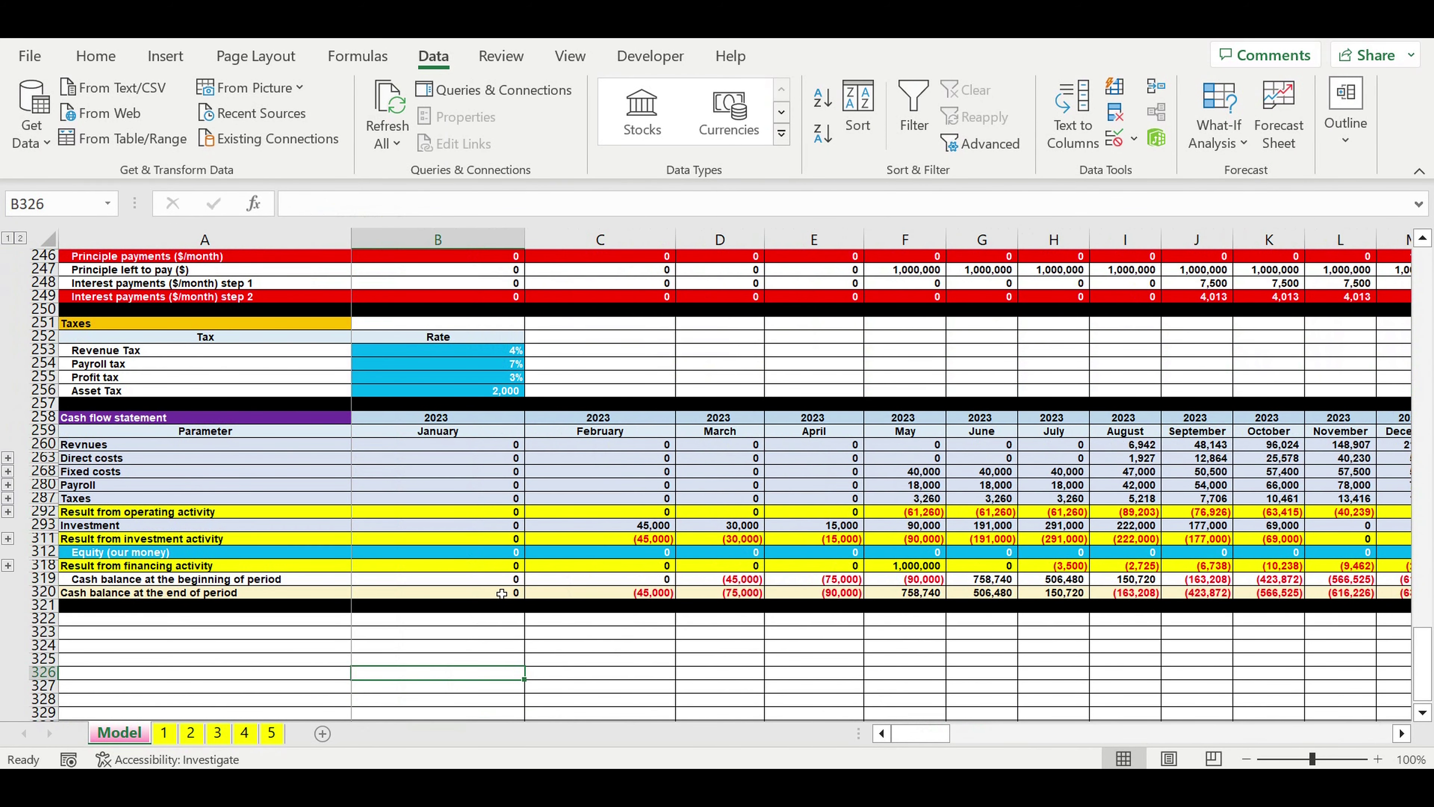